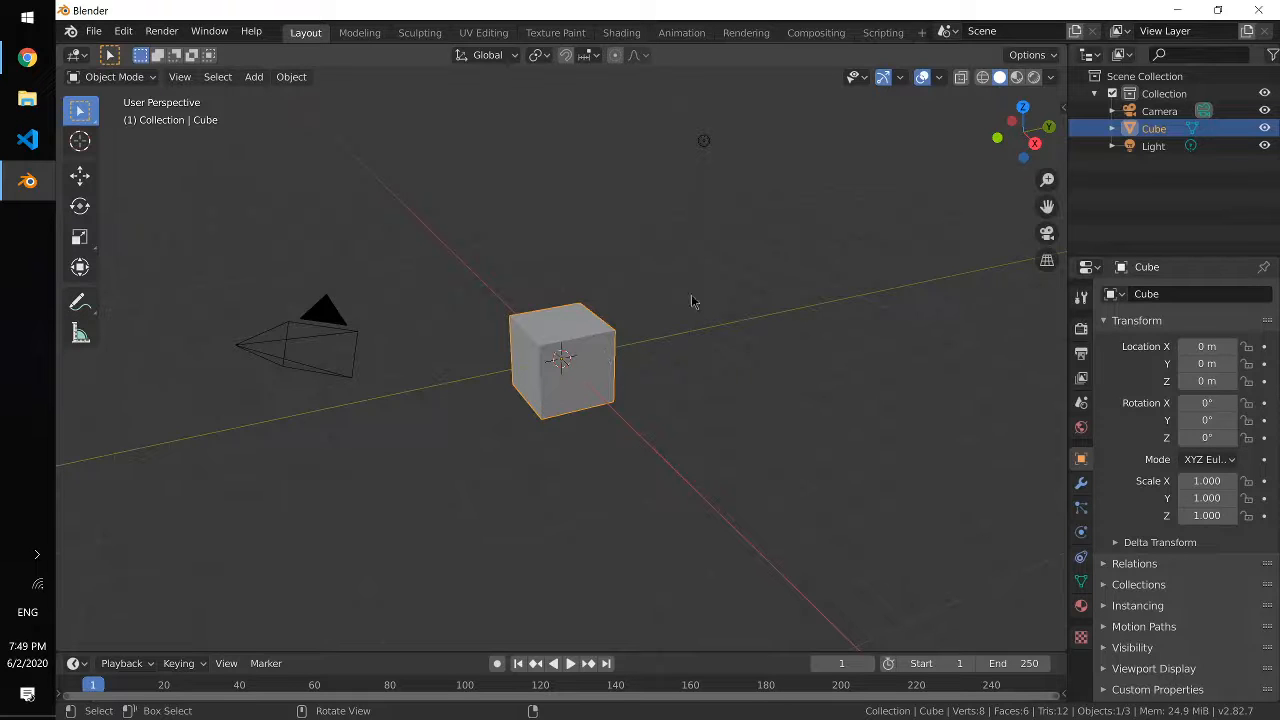
Step: Try to copy the image of the four turned table legs from the browser's search results to the desktop
key("alt+Tab")
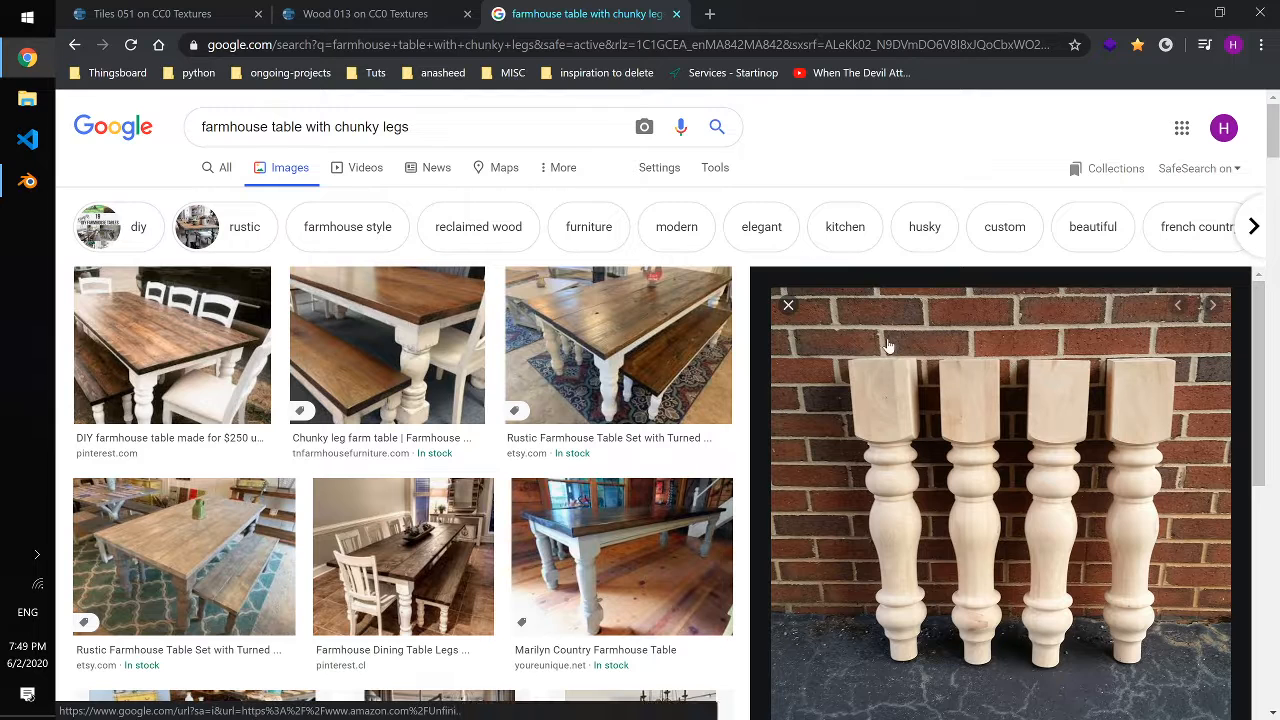
left_click_drag(888, 345, 332, 274)
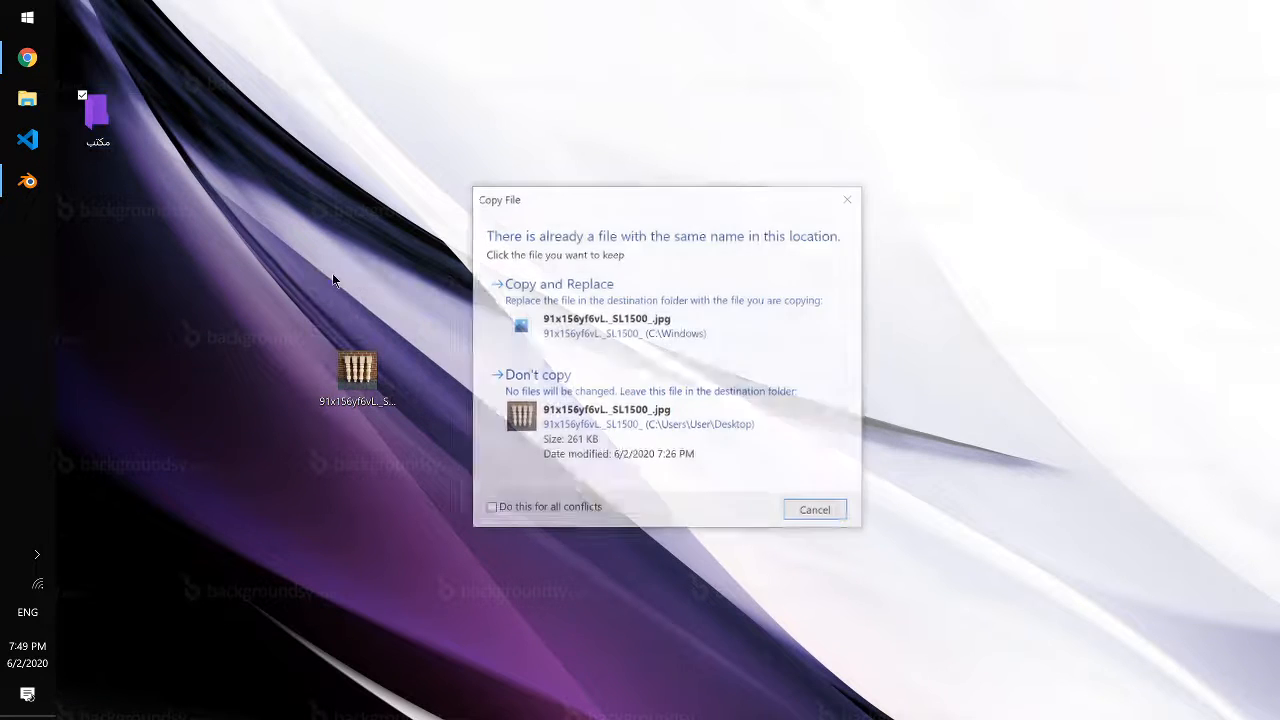
left_click(843, 512)
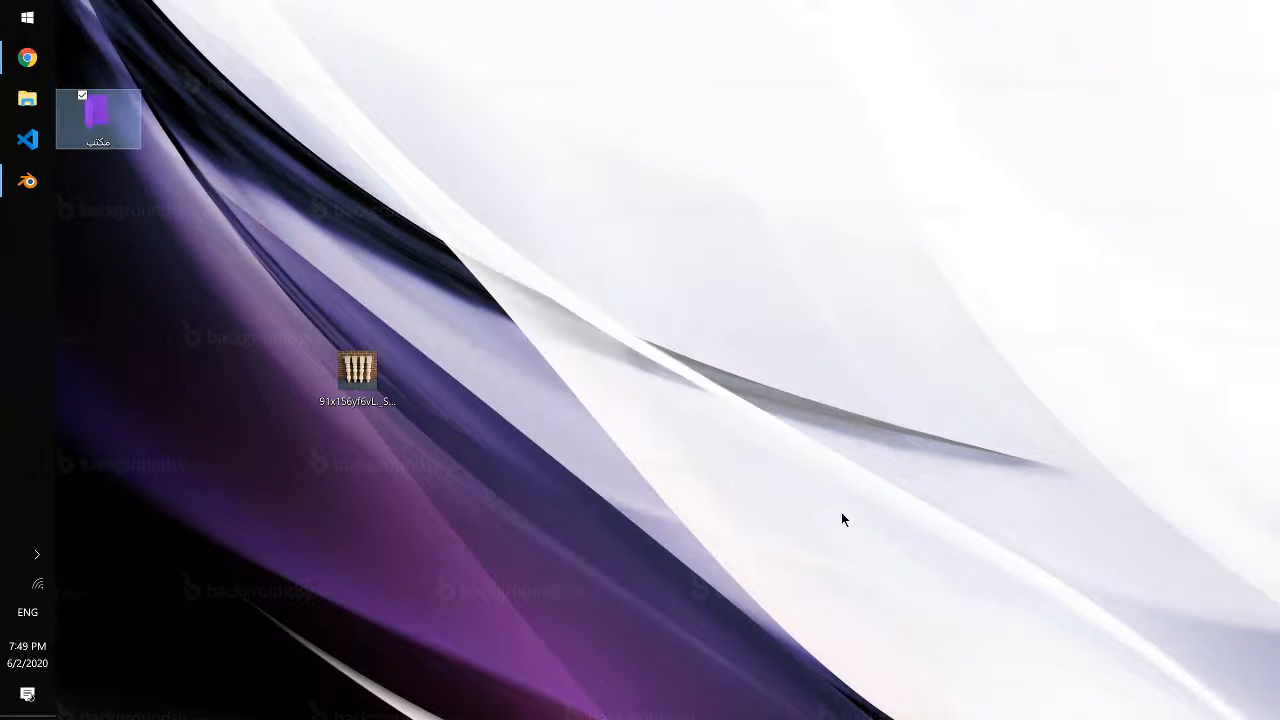
key("alt+Tab")
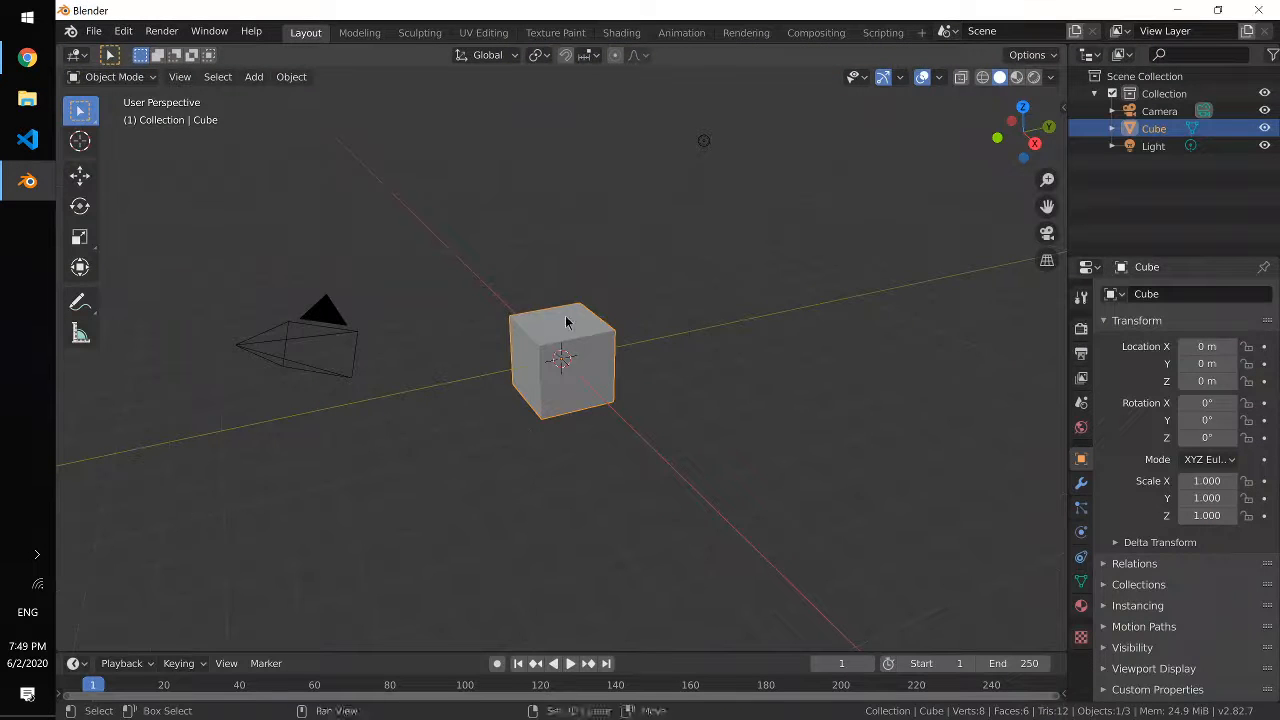
key("shift+a")
mouse_move(569, 493)
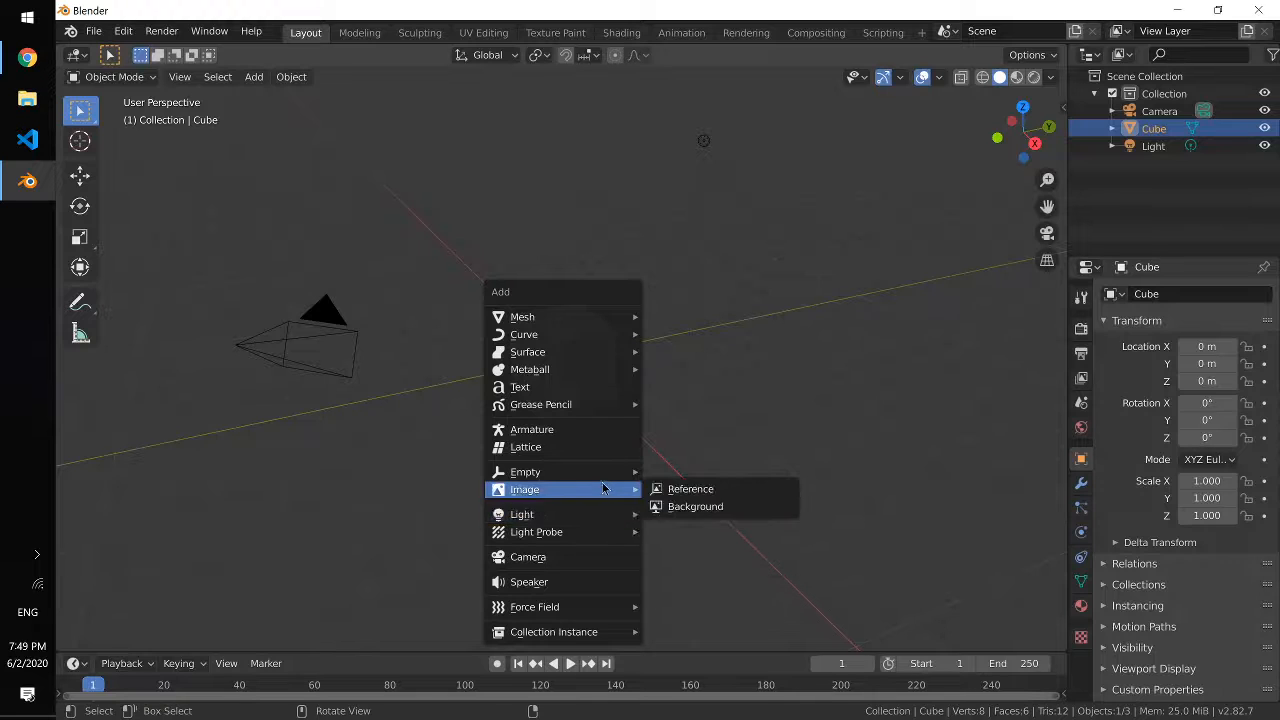
mouse_move(607, 478)
left_click(688, 489)
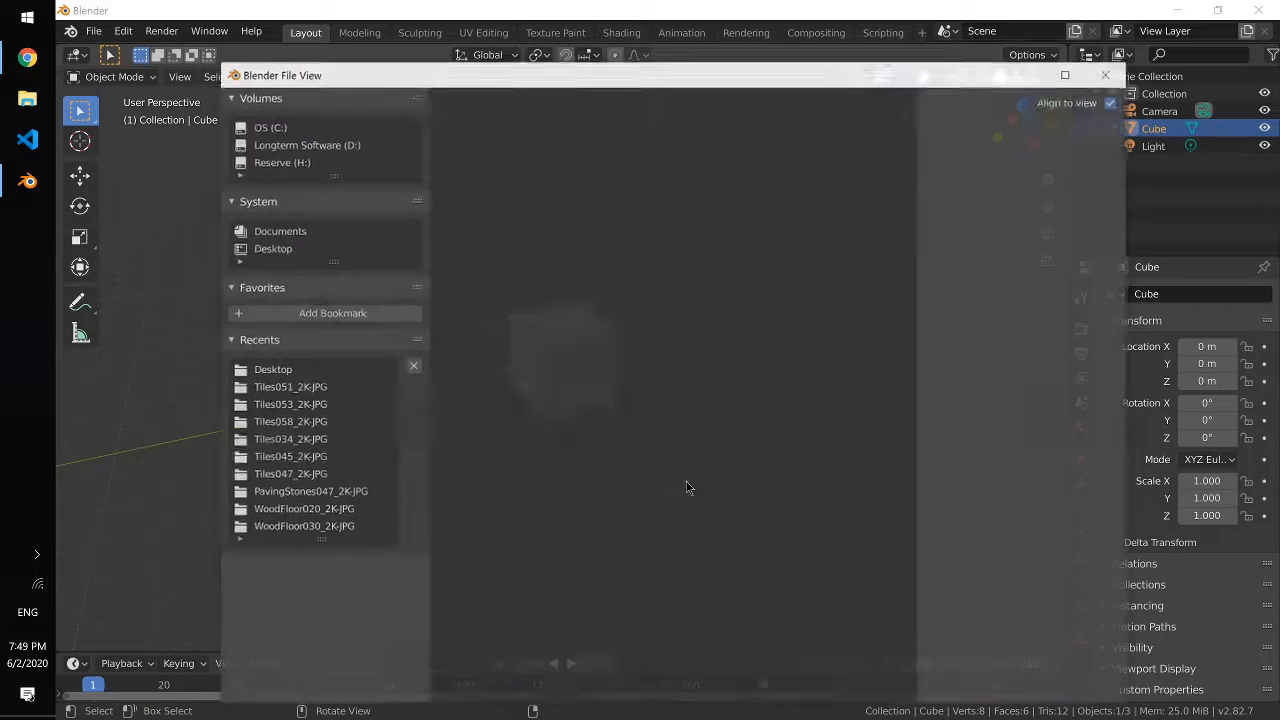
key("Escape")
Step: Switch to the front view and add 91x156yf6vL._SL1500_.jpg from the Desktop as a reference image
key("KP_1")
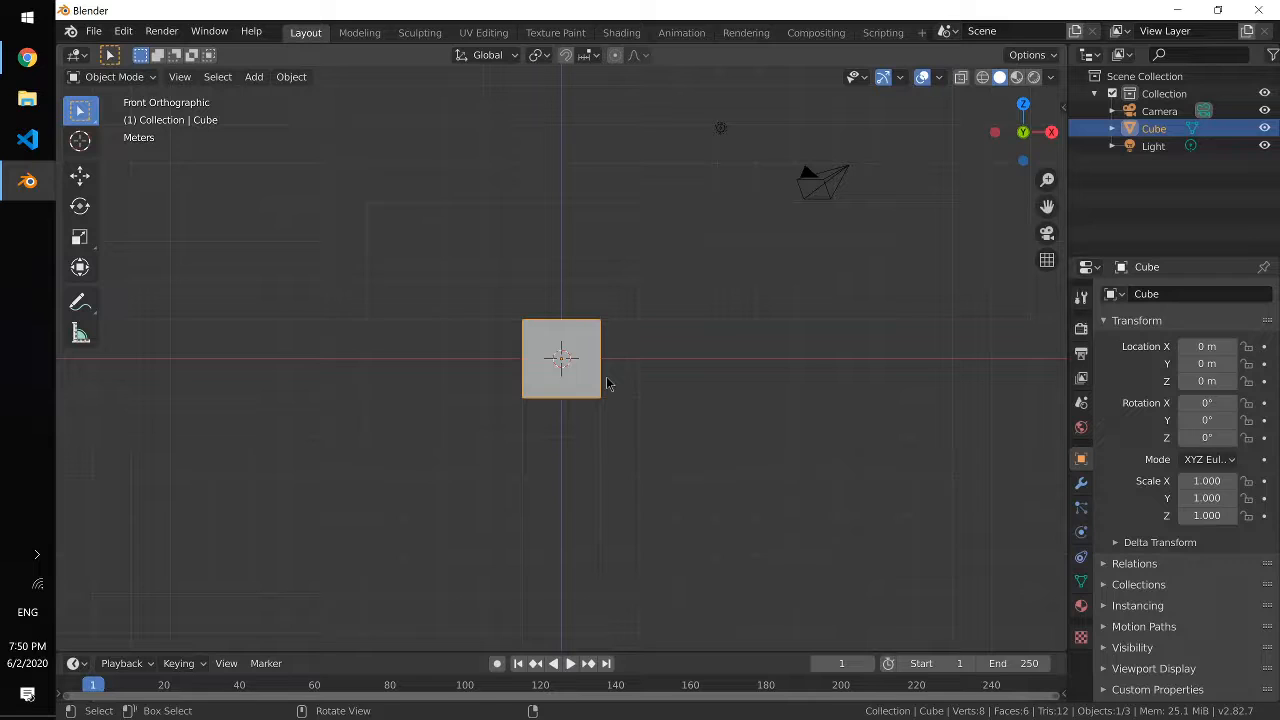
key("shift+a")
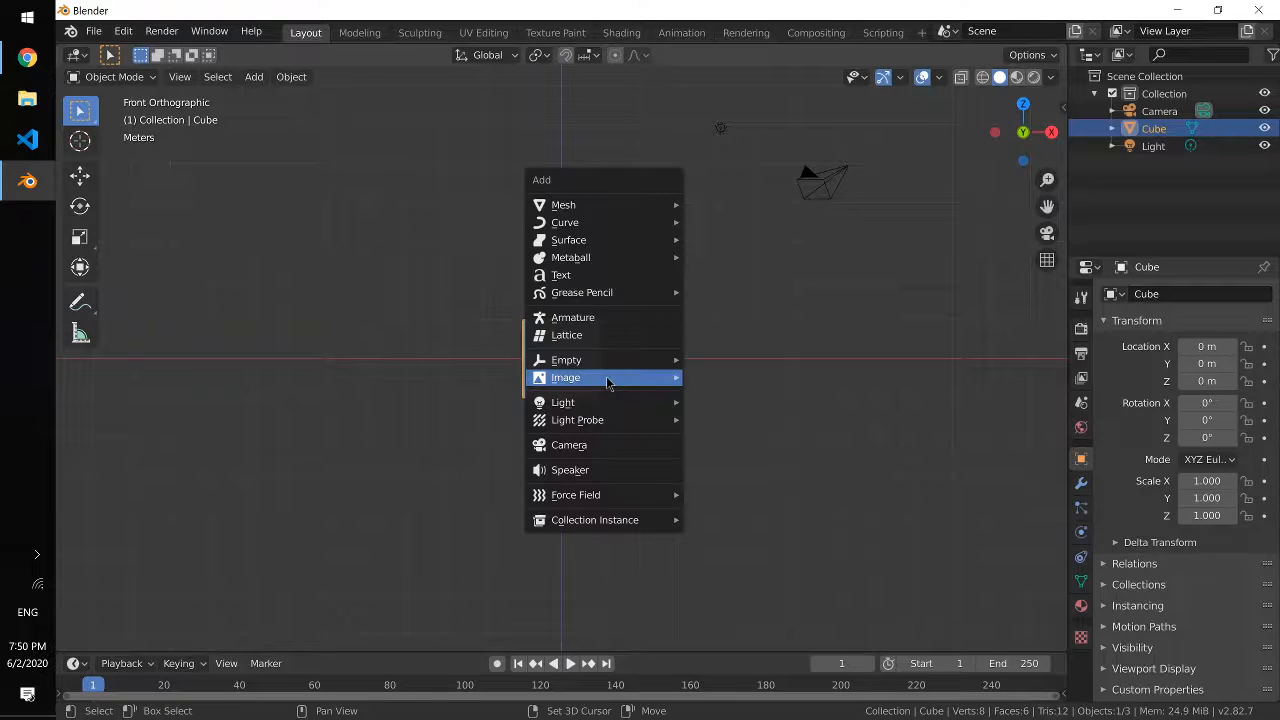
mouse_move(606, 378)
key("Escape")
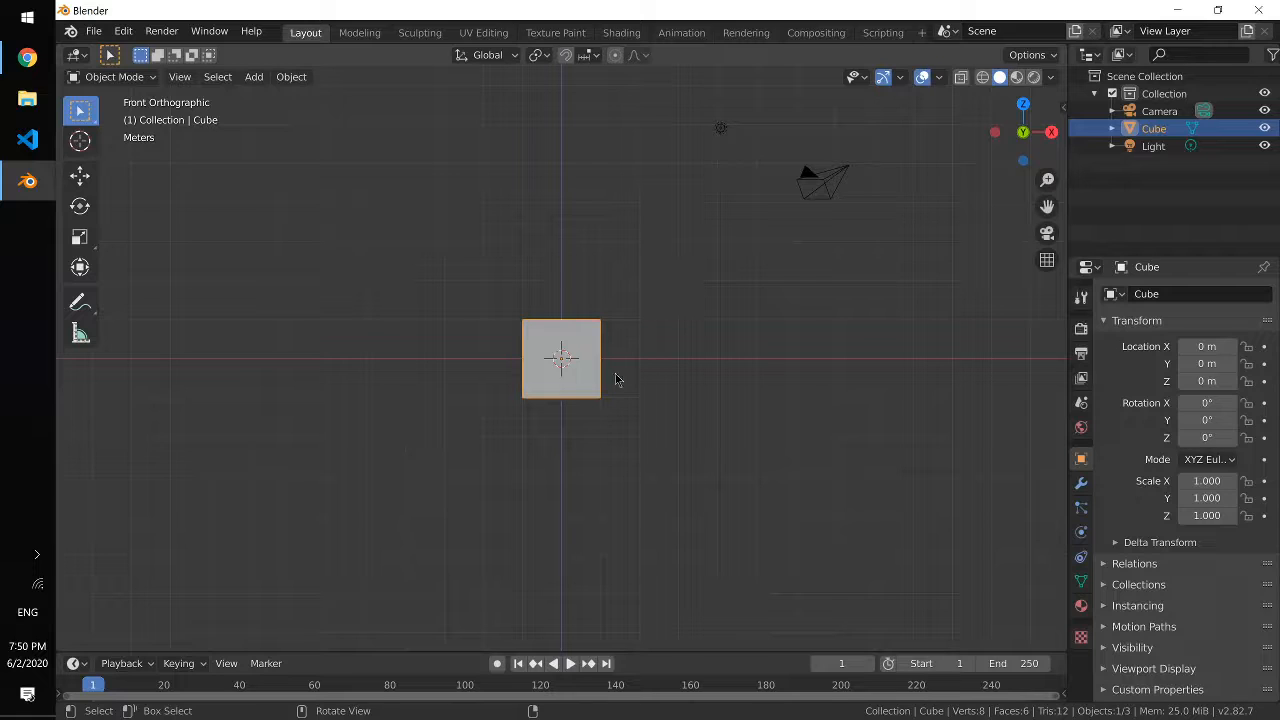
key("shift+a")
mouse_move(633, 358)
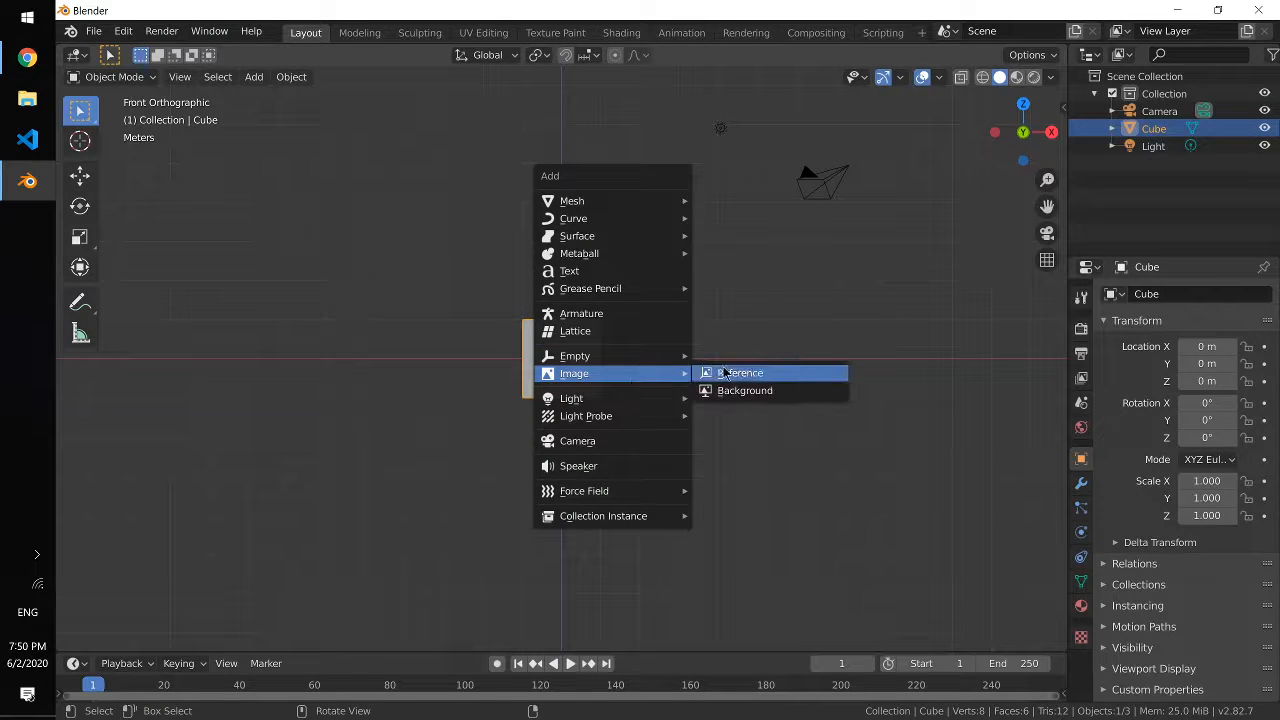
left_click(725, 374)
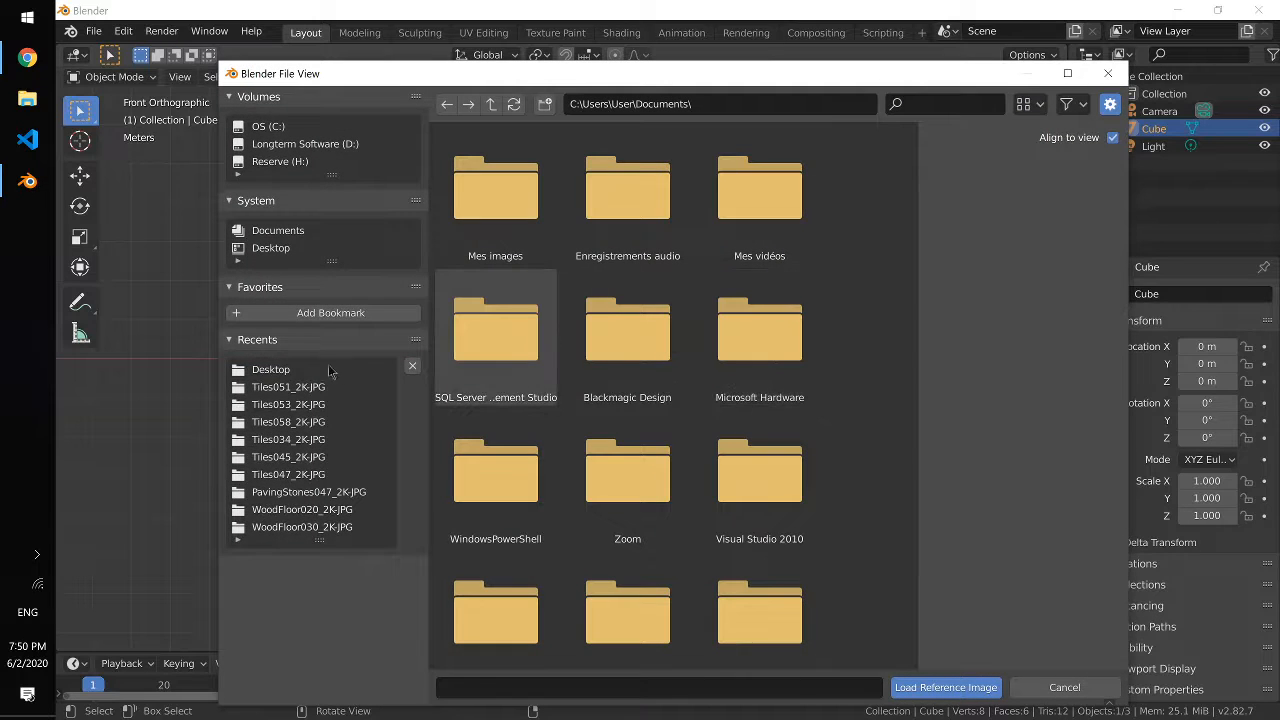
left_click(309, 250)
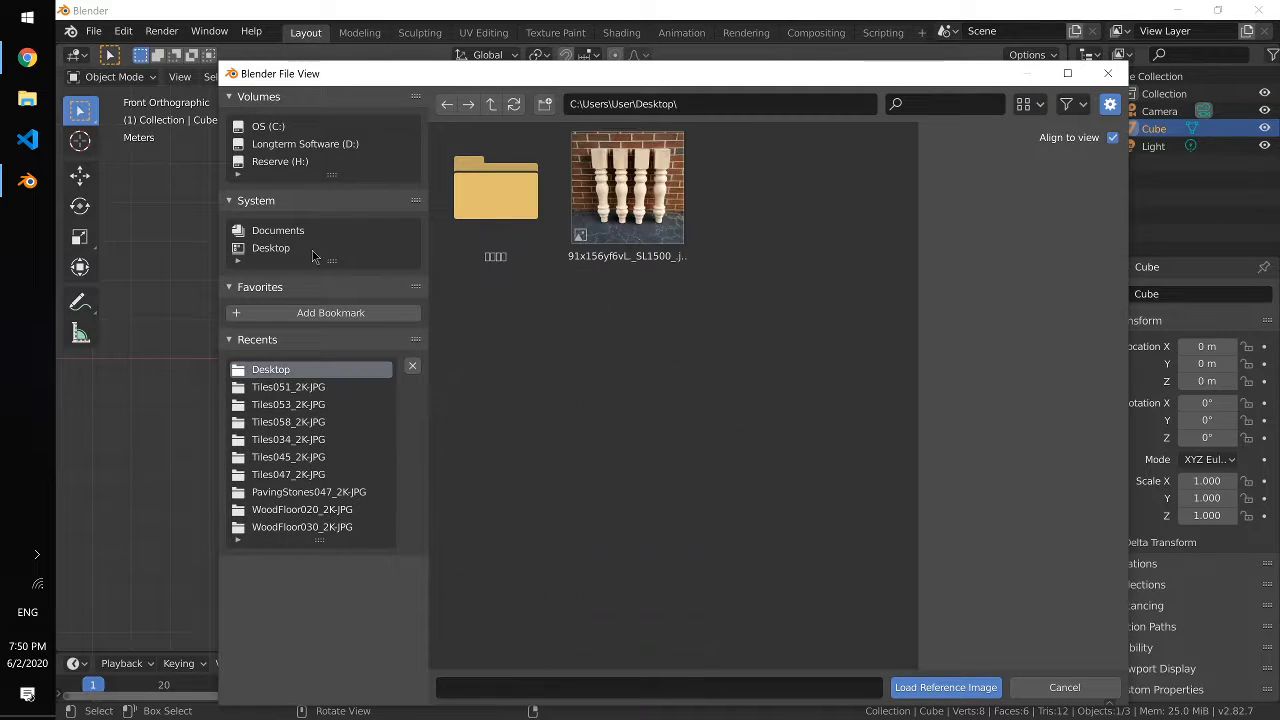
left_click(662, 180)
double_click(662, 180)
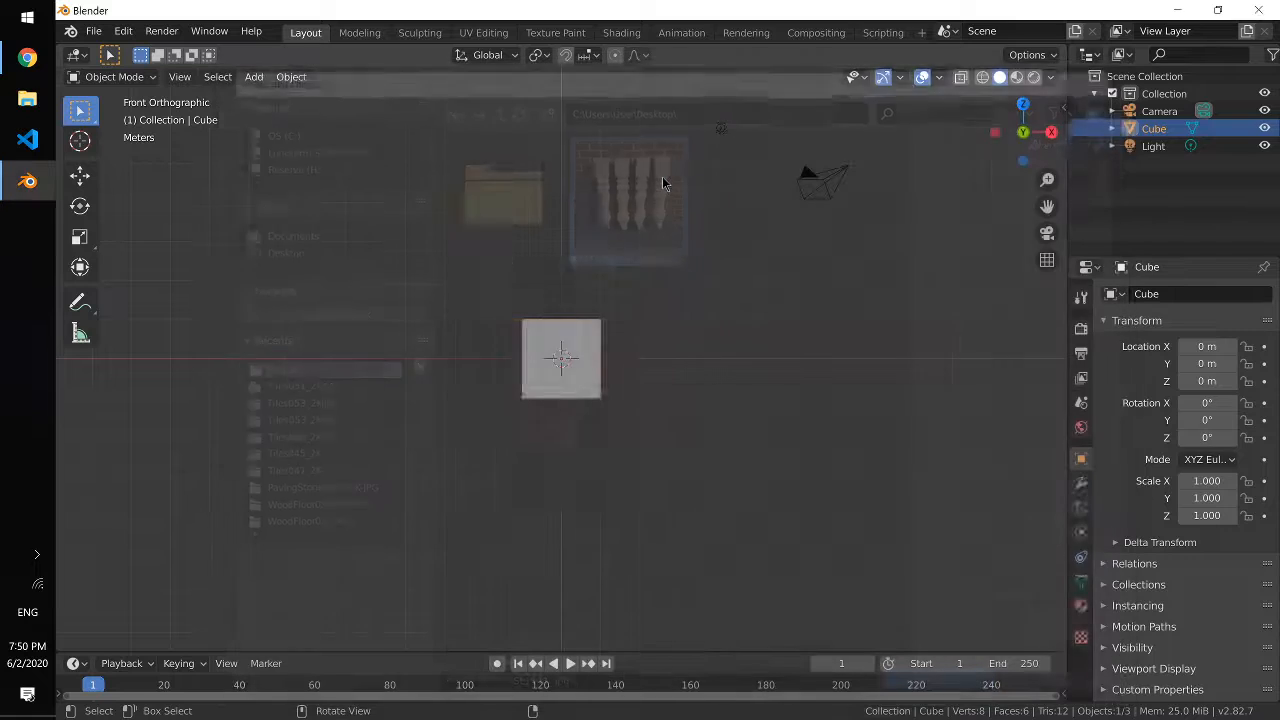
Step: Scale the default cube to about 0.341 and place it beside the rightmost leg's square top, at about X 2.35 m, Z 1.37 m
left_click(590, 358)
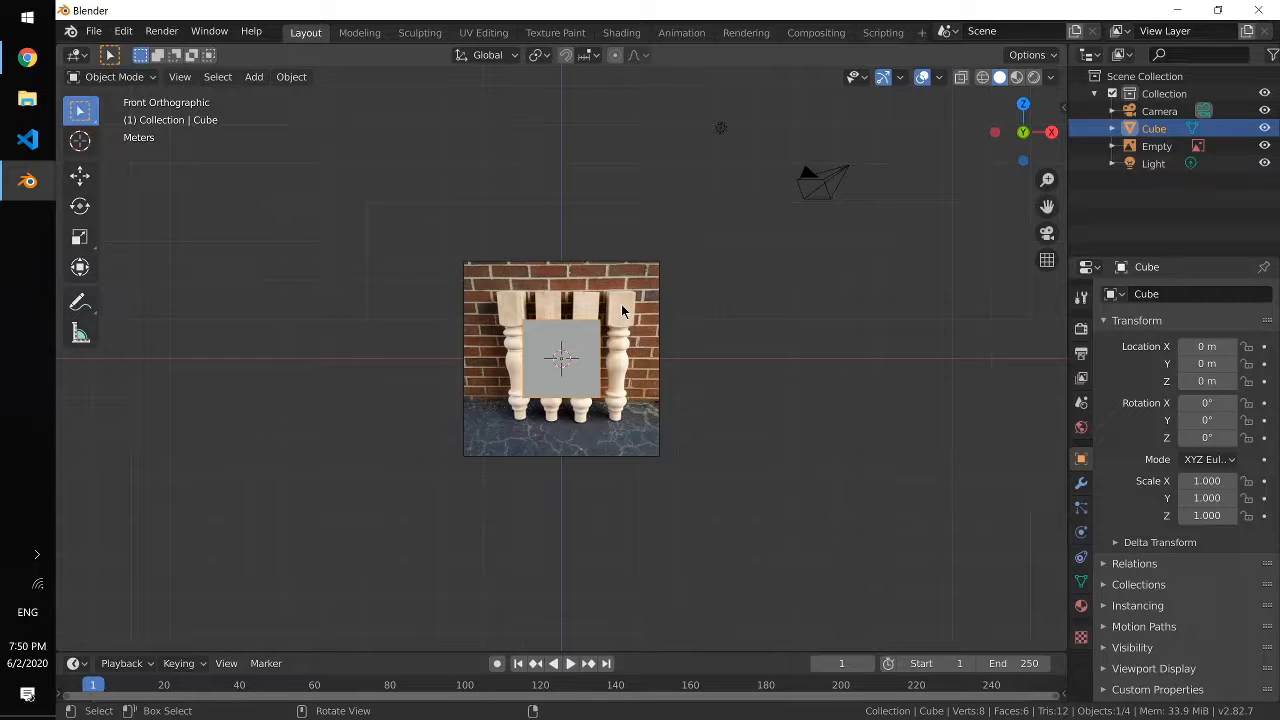
key("s")
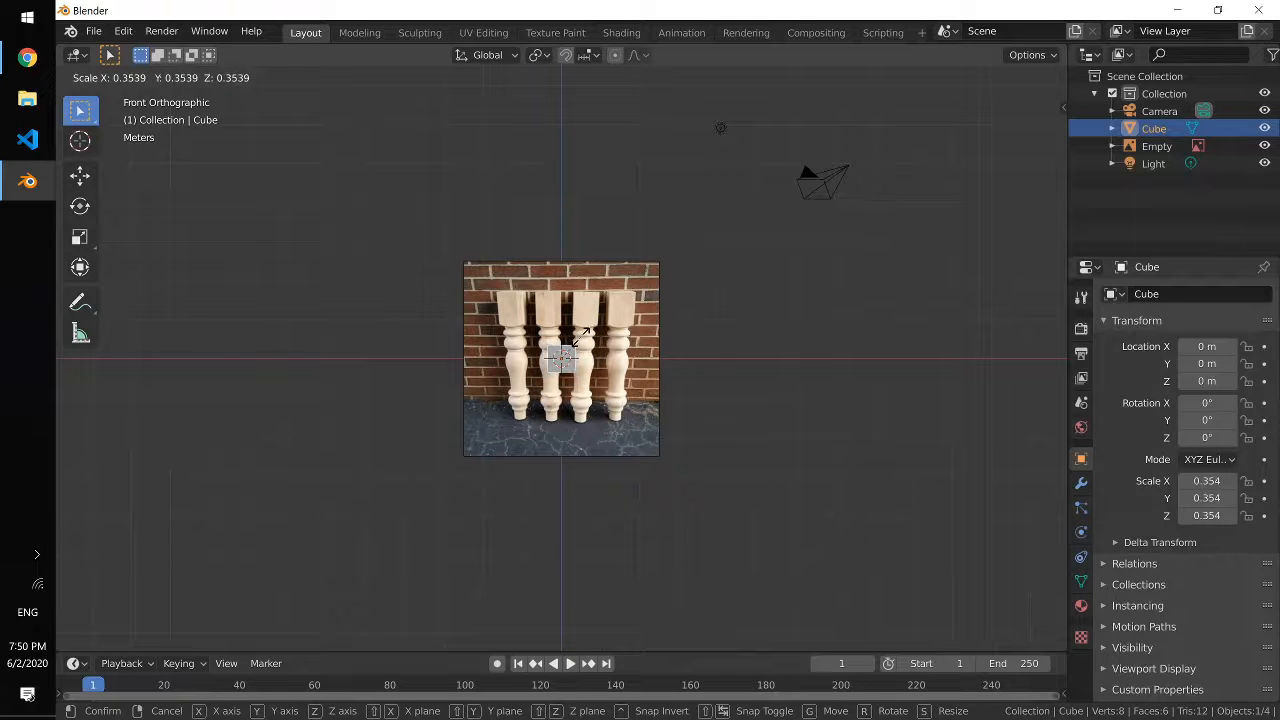
left_click(579, 337)
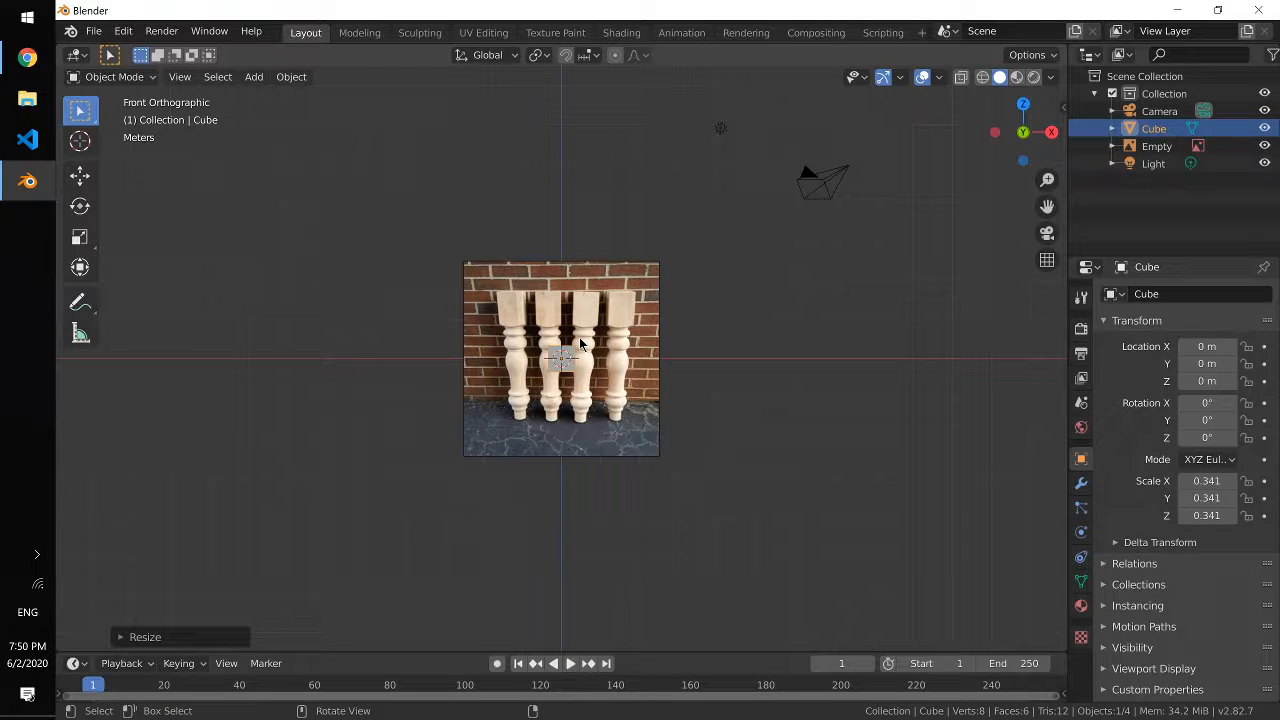
key("g")
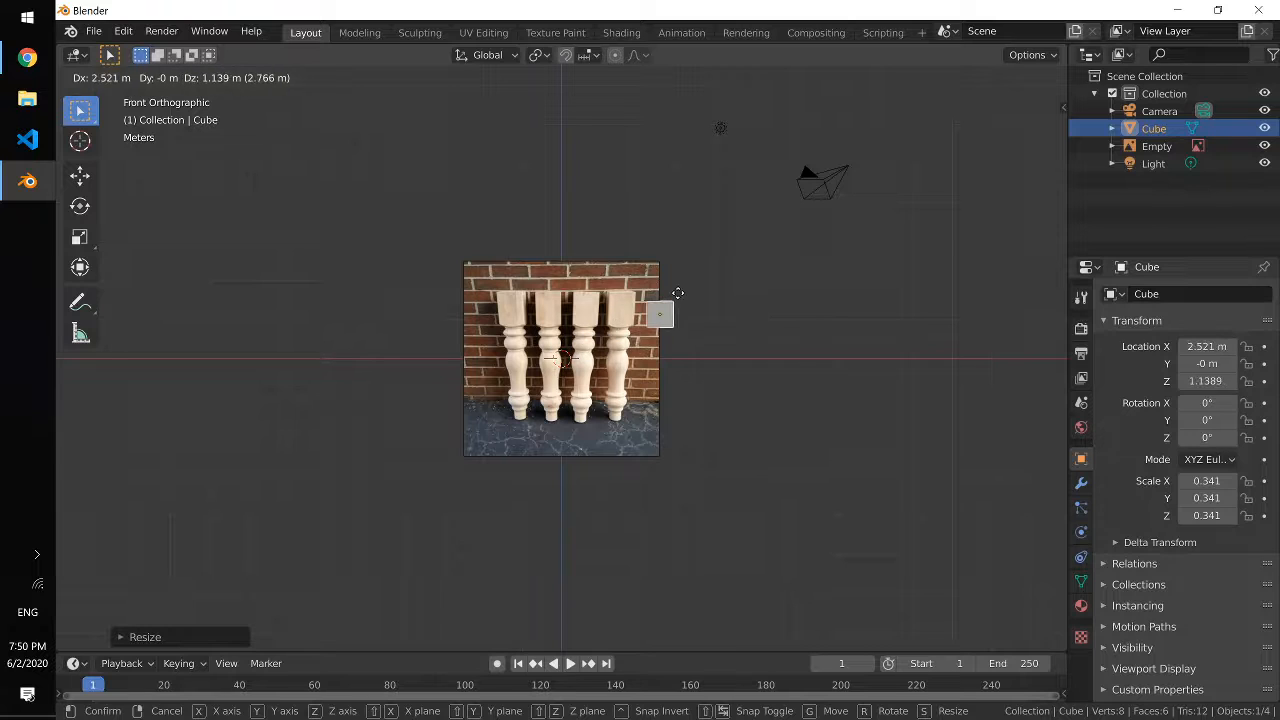
left_click(671, 285)
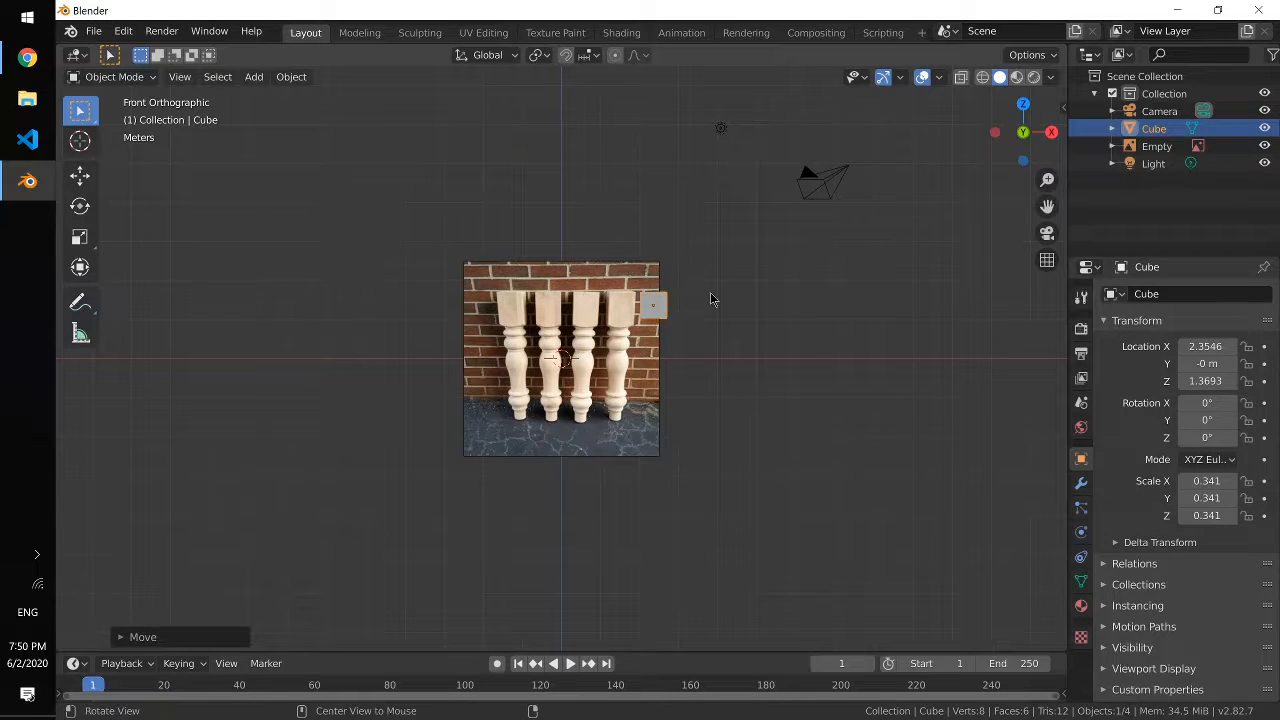
Step: Move the cube along the Y axis to about -0.665 m so it sits in front of the reference image
middle_click_drag(711, 297, 651, 341)
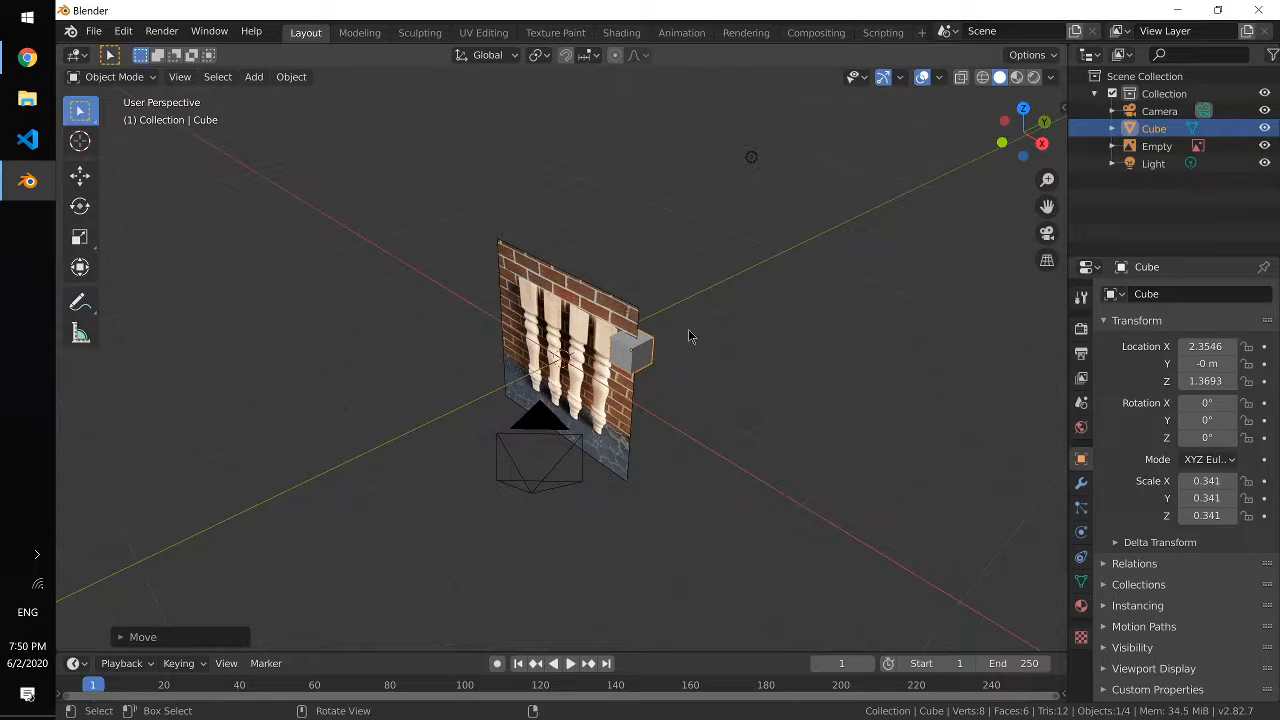
key("g")
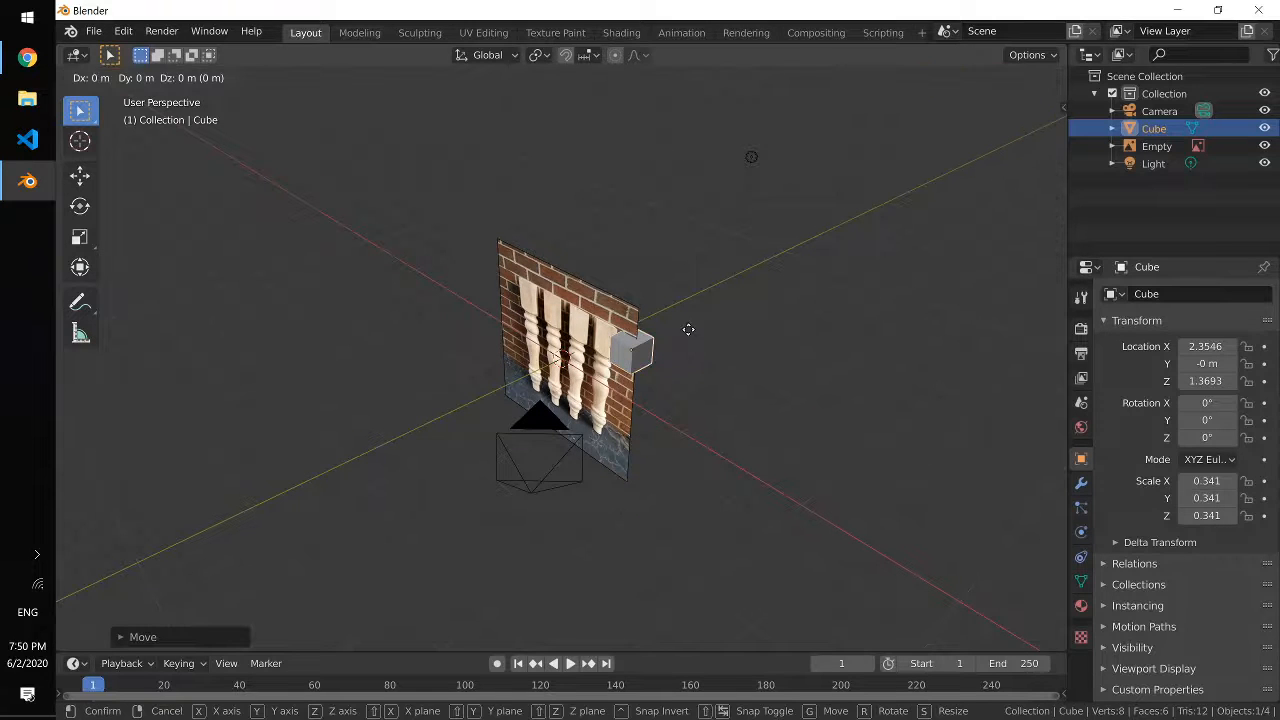
key("y")
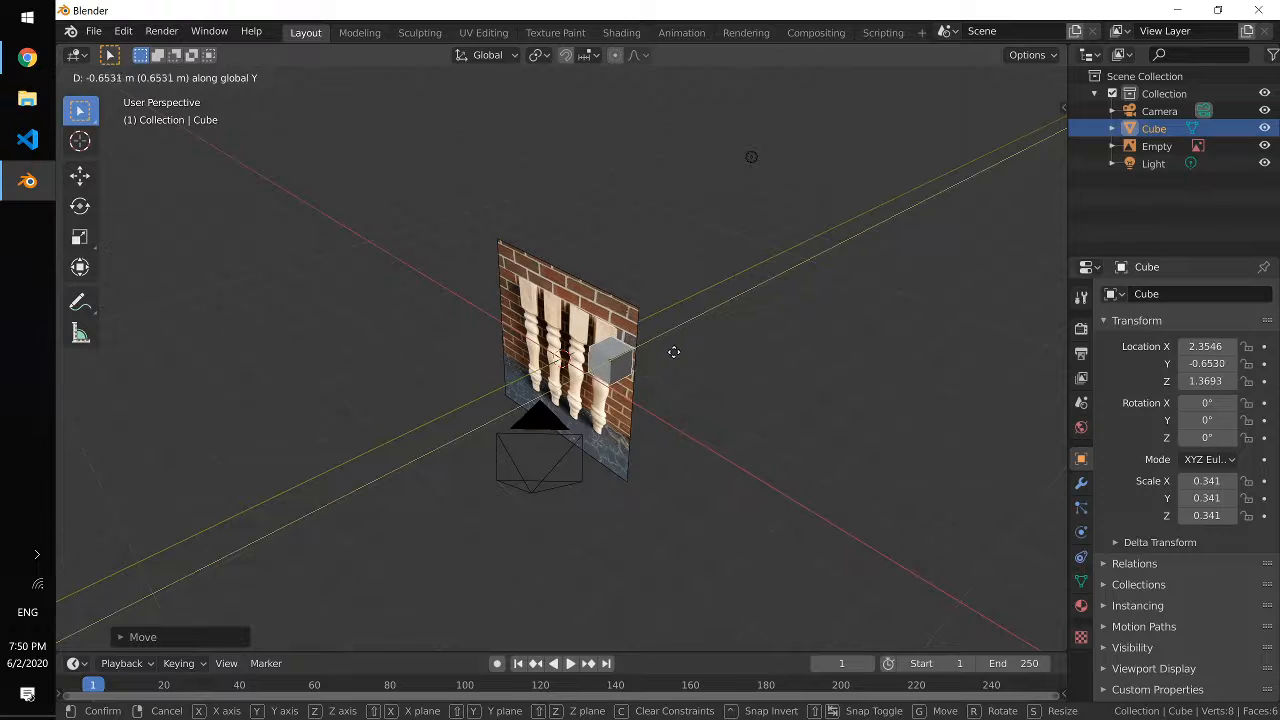
left_click(673, 358)
Step: From the front view, scale the cube to about 0.372 and stretch it along Z to a scale of about 1.779
key("KP_1")
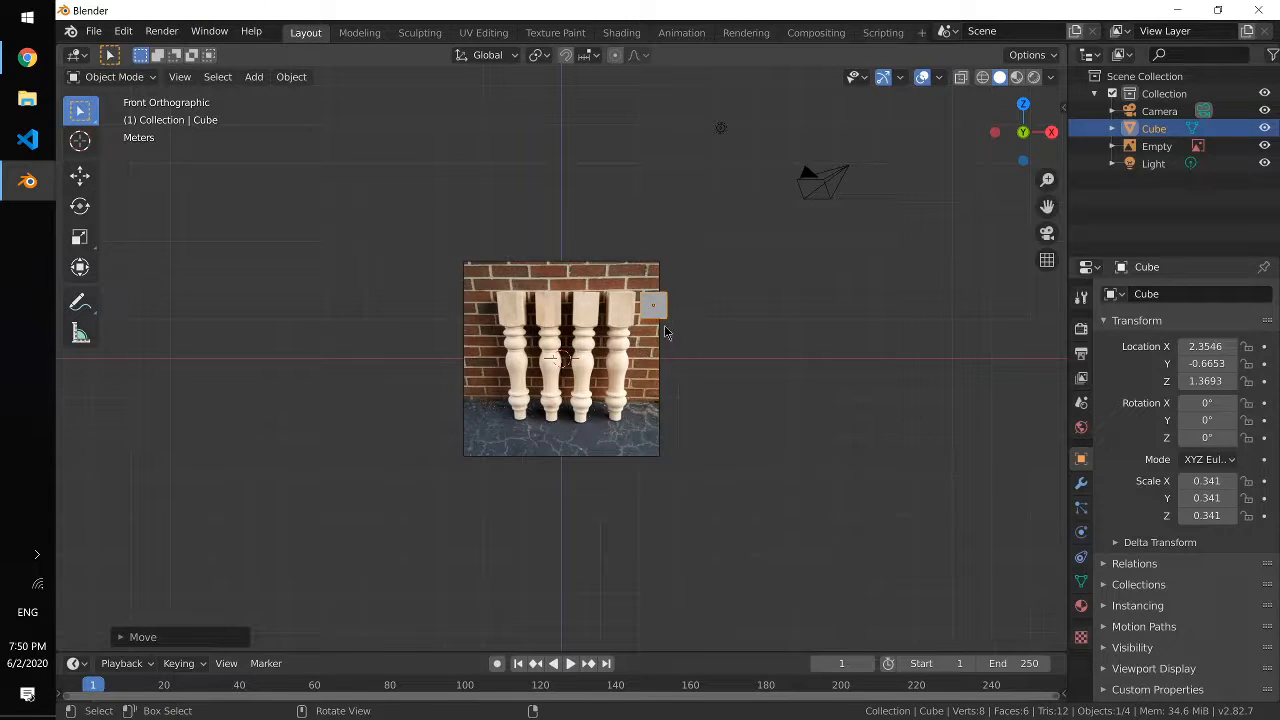
key("s")
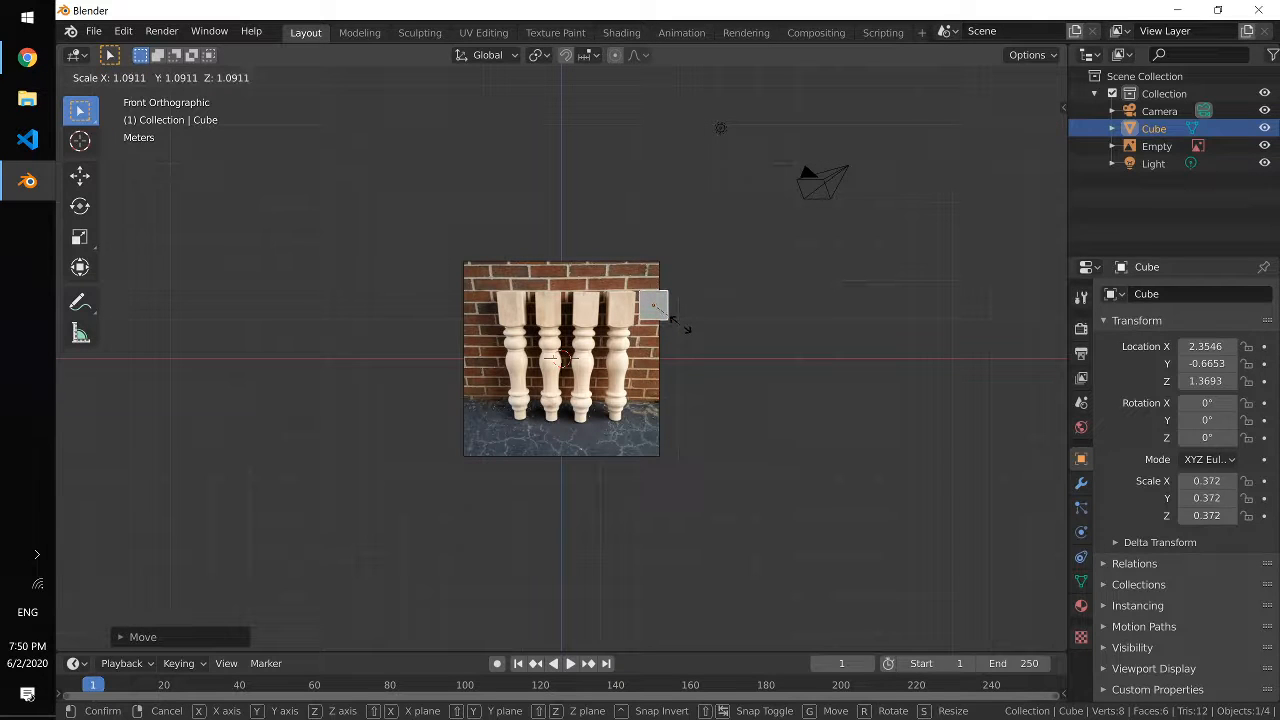
left_click(681, 327)
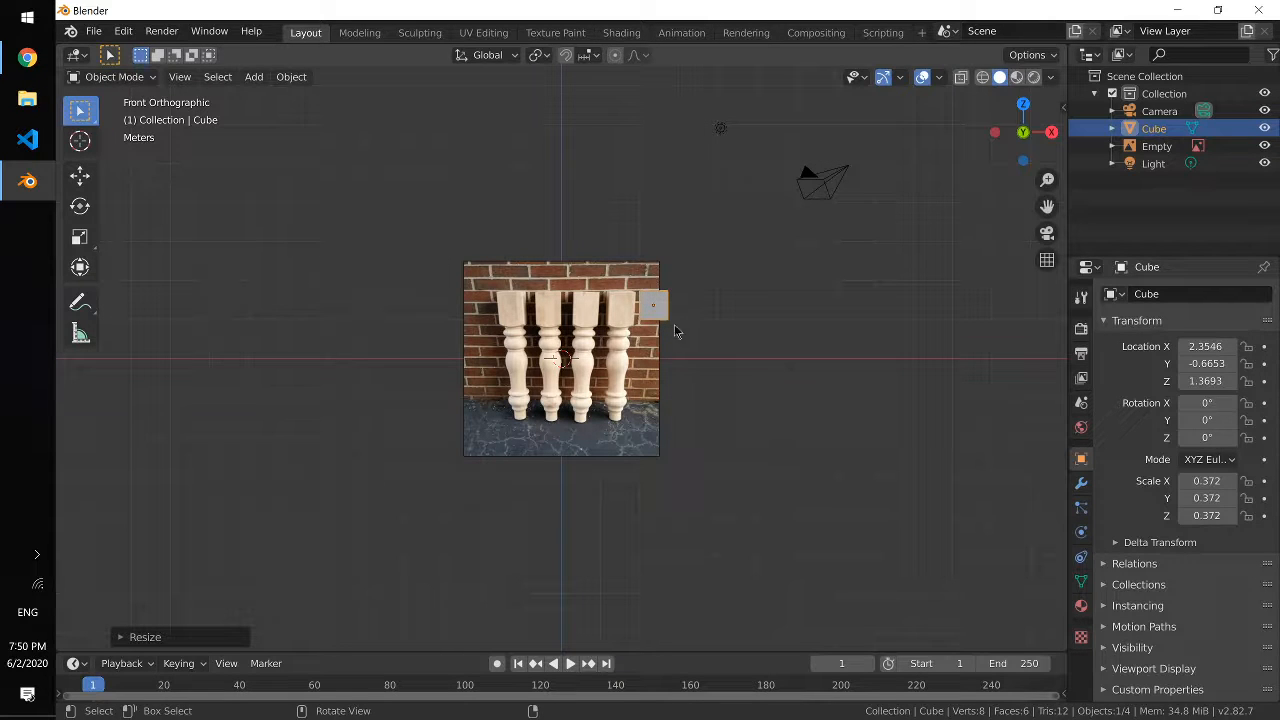
key("s")
key("z")
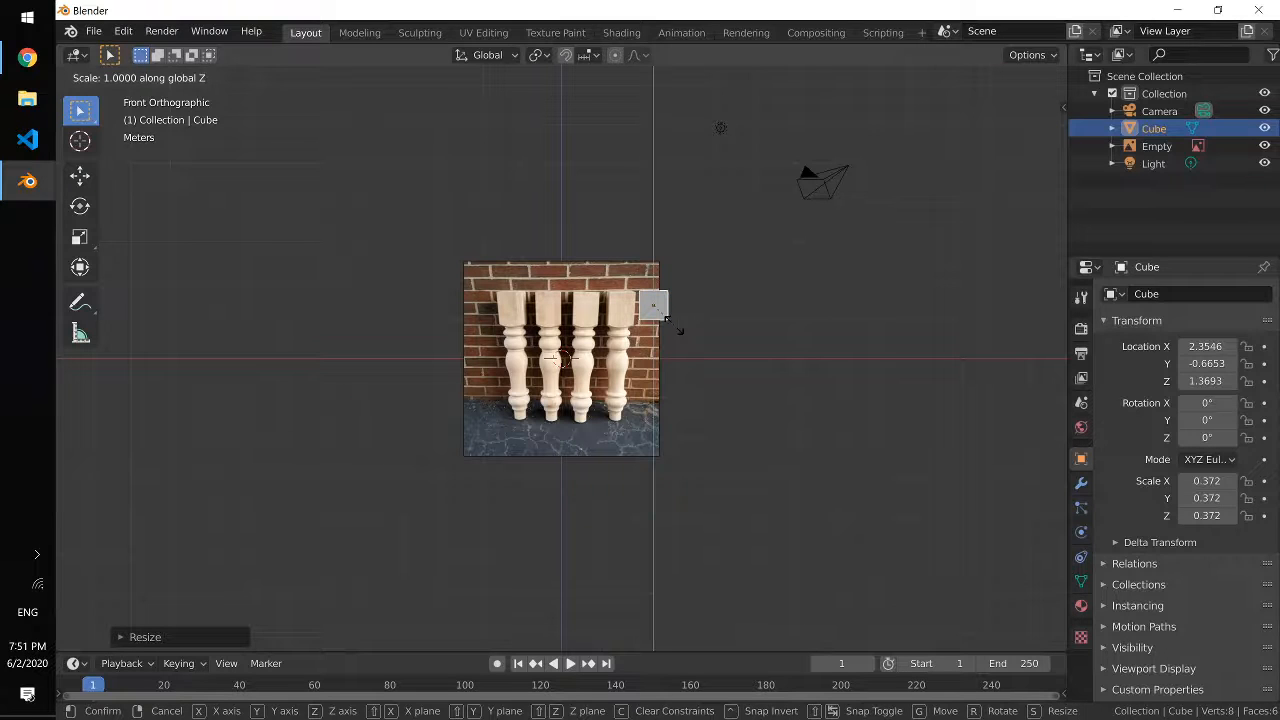
left_click(726, 428)
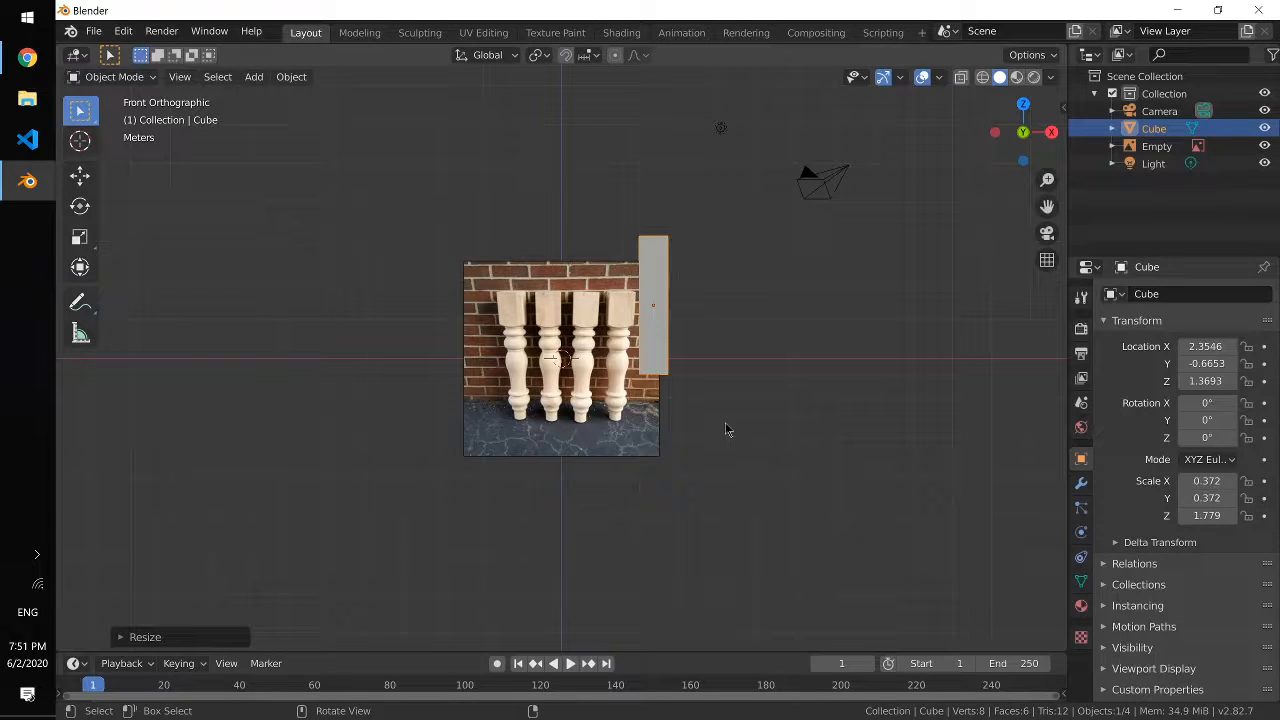
Step: Align the block with the reference leg's height by moving it to about Z 0.102 m and reducing its Z scale to about 1.706
key("g")
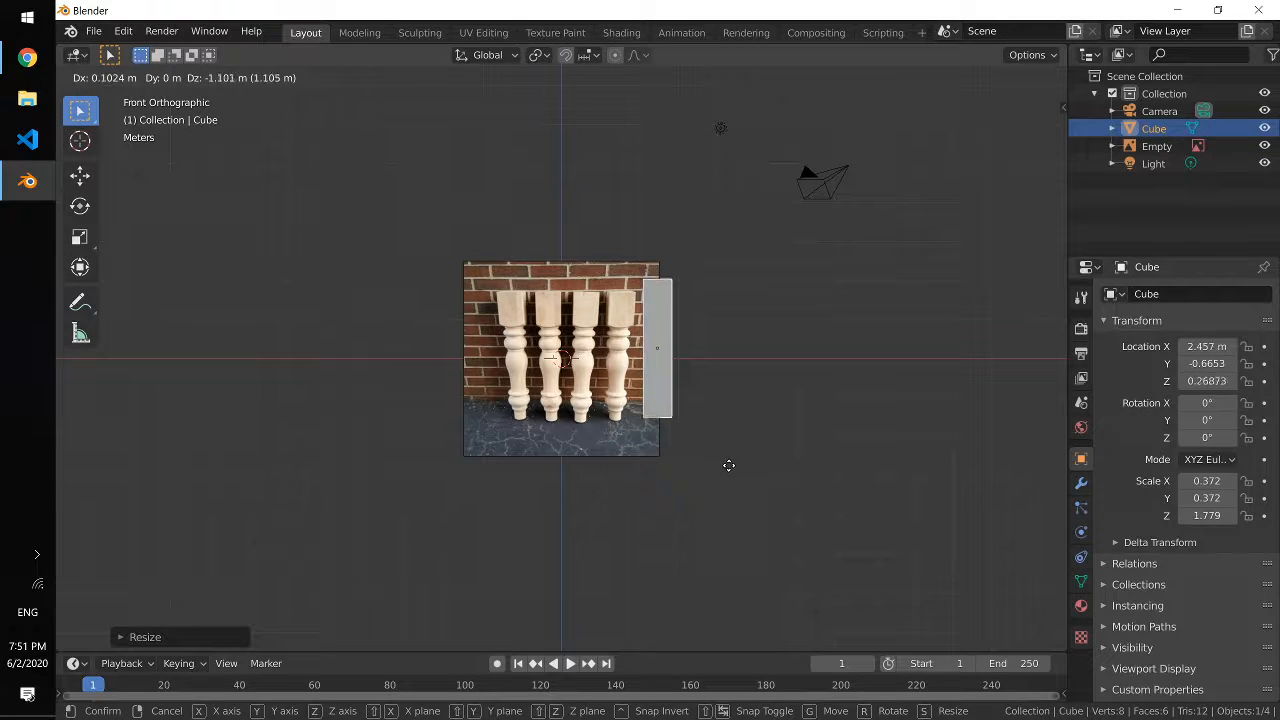
key("z")
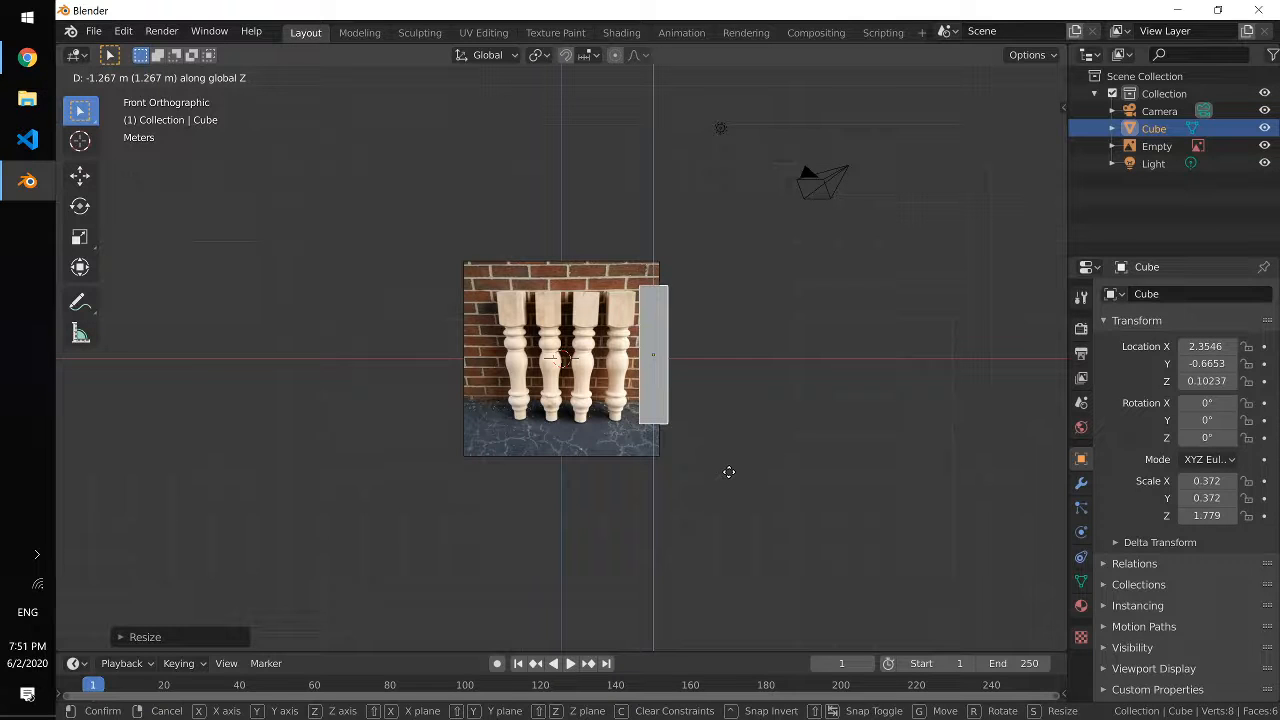
left_click(729, 472)
key("s")
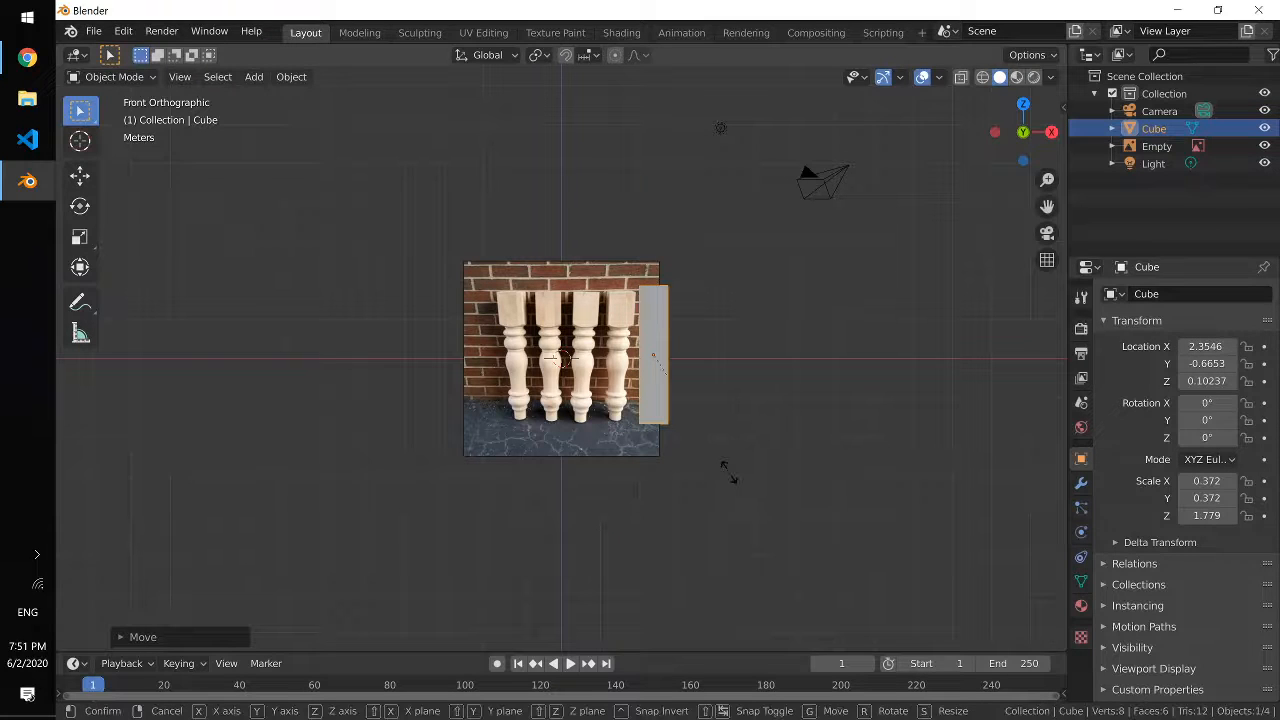
key("z")
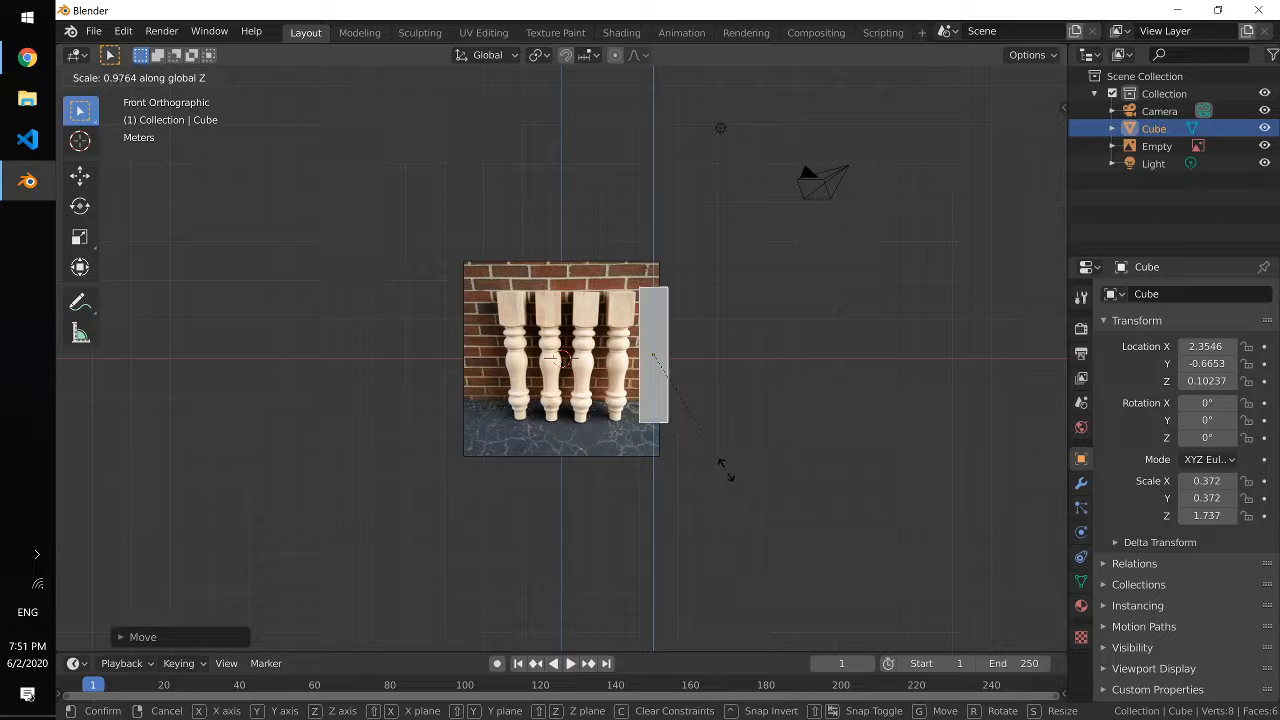
left_click(724, 469)
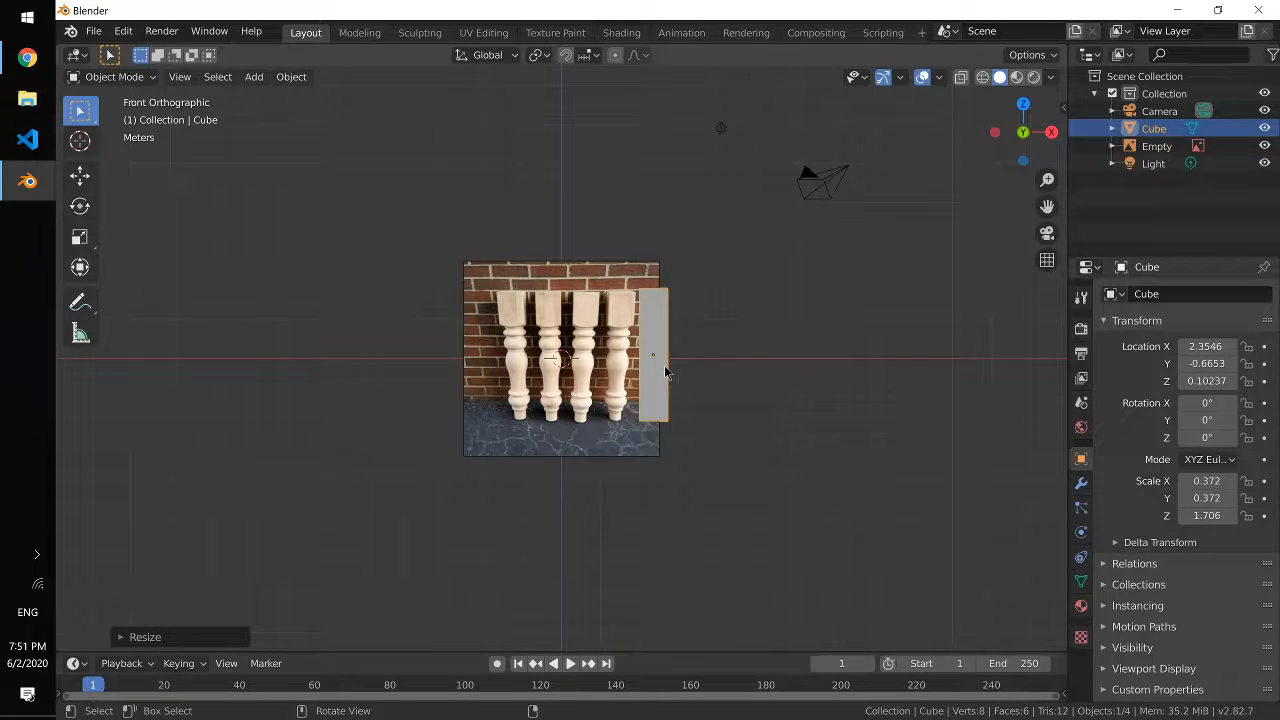
Step: In Edit Mode, add a horizontal loop cut to the block, slid up to the lower end of the reference leg's square top
key("Tab")
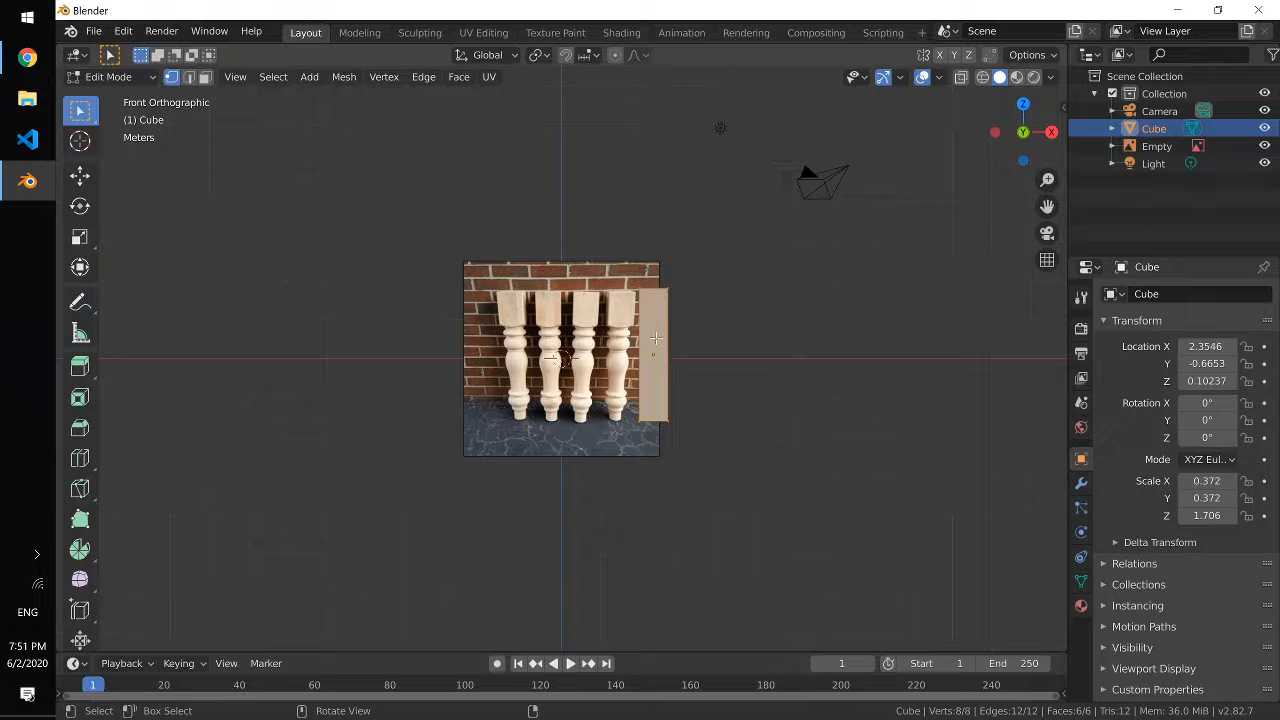
left_click(145, 80)
key("ctrl+r")
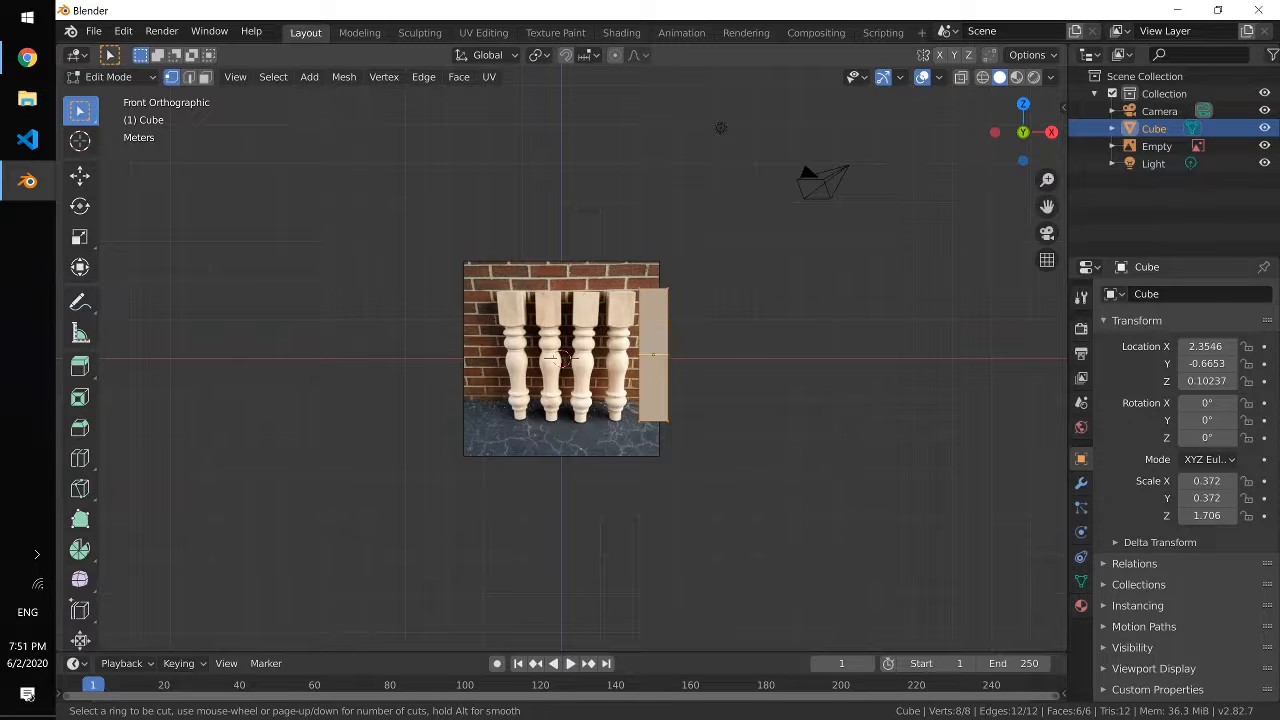
left_click(662, 336)
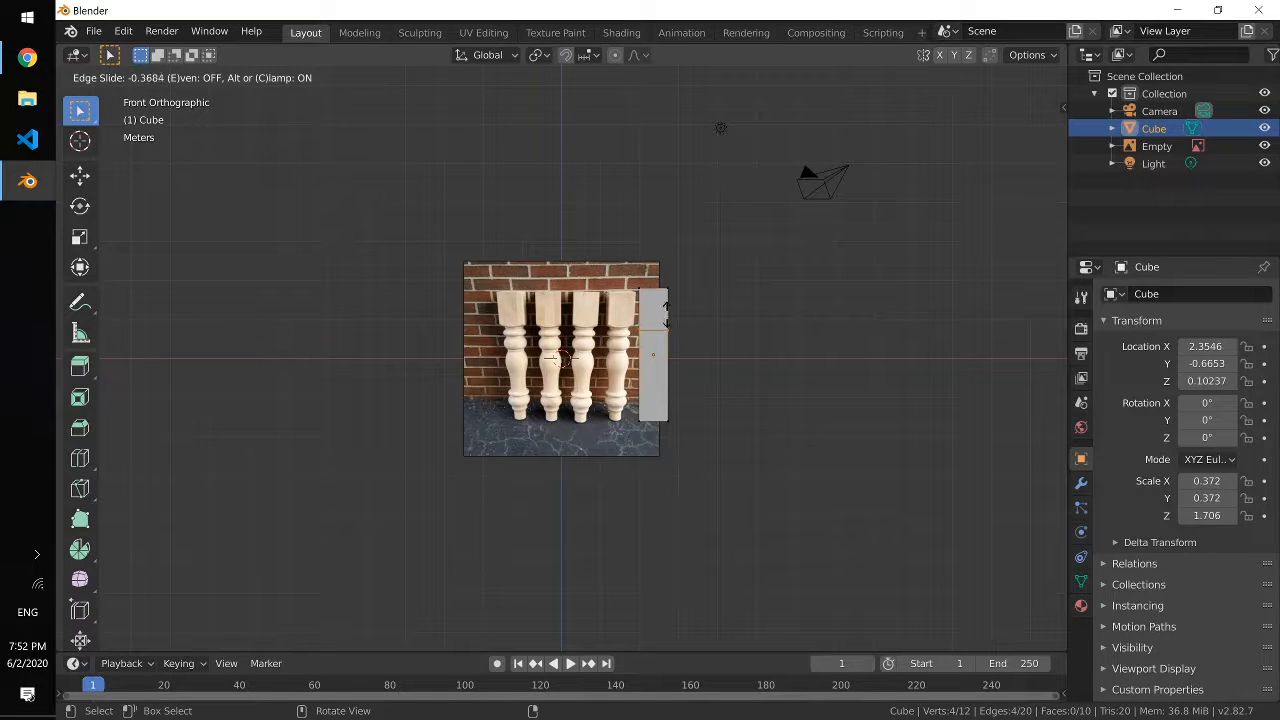
left_click(665, 313)
Step: Add two horizontal loop cuts below the block's square top, slid up to the lower ends of the reference leg's first and second beads
key("ctrl+r")
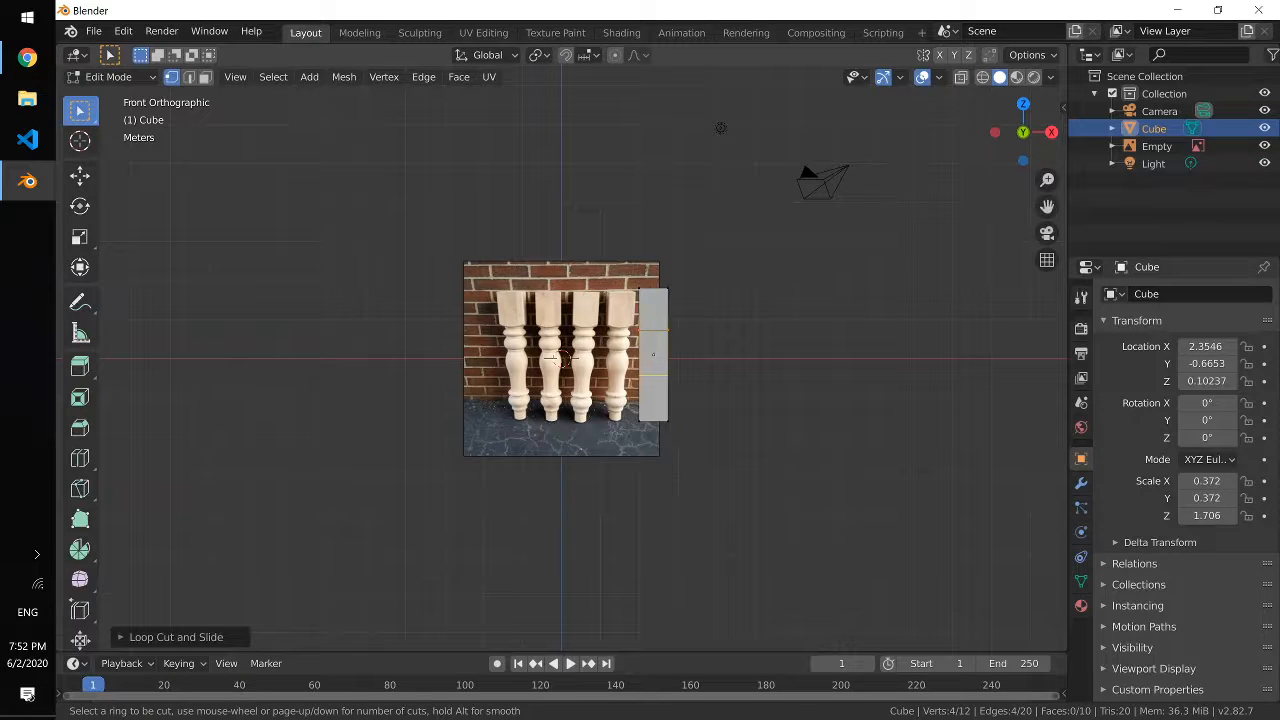
left_click(652, 352)
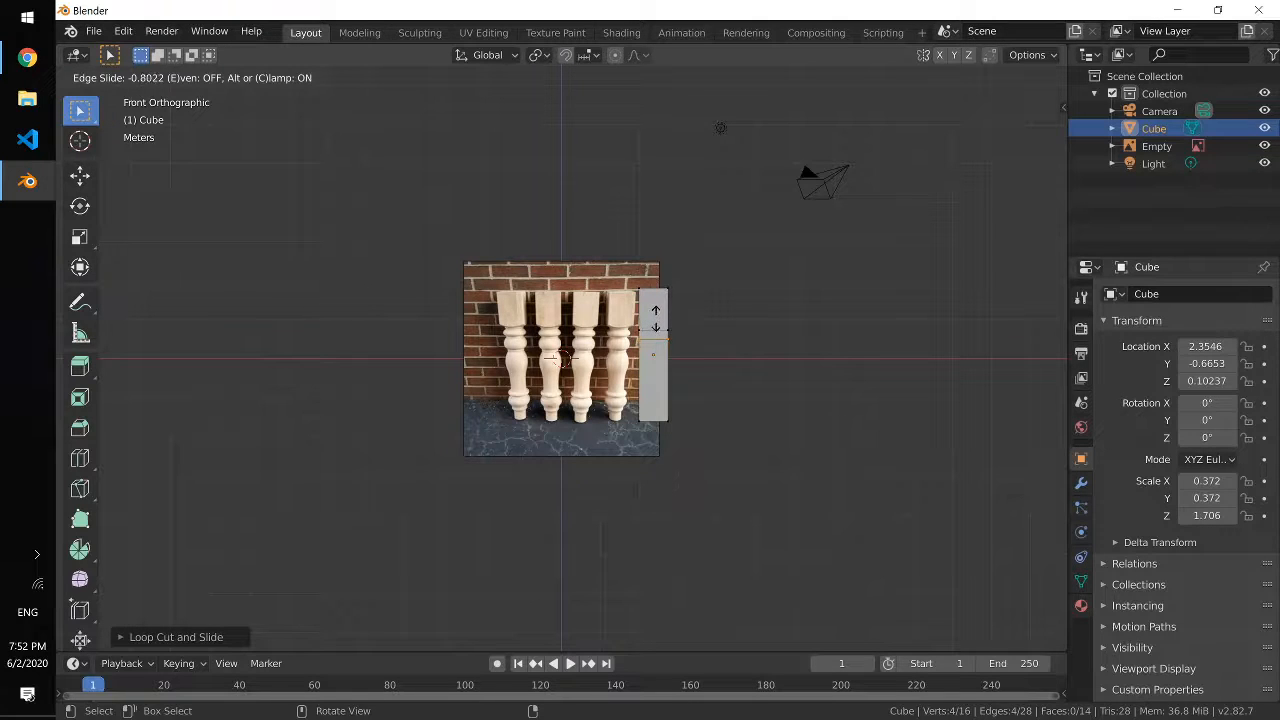
left_click(656, 318)
key("ctrl+r")
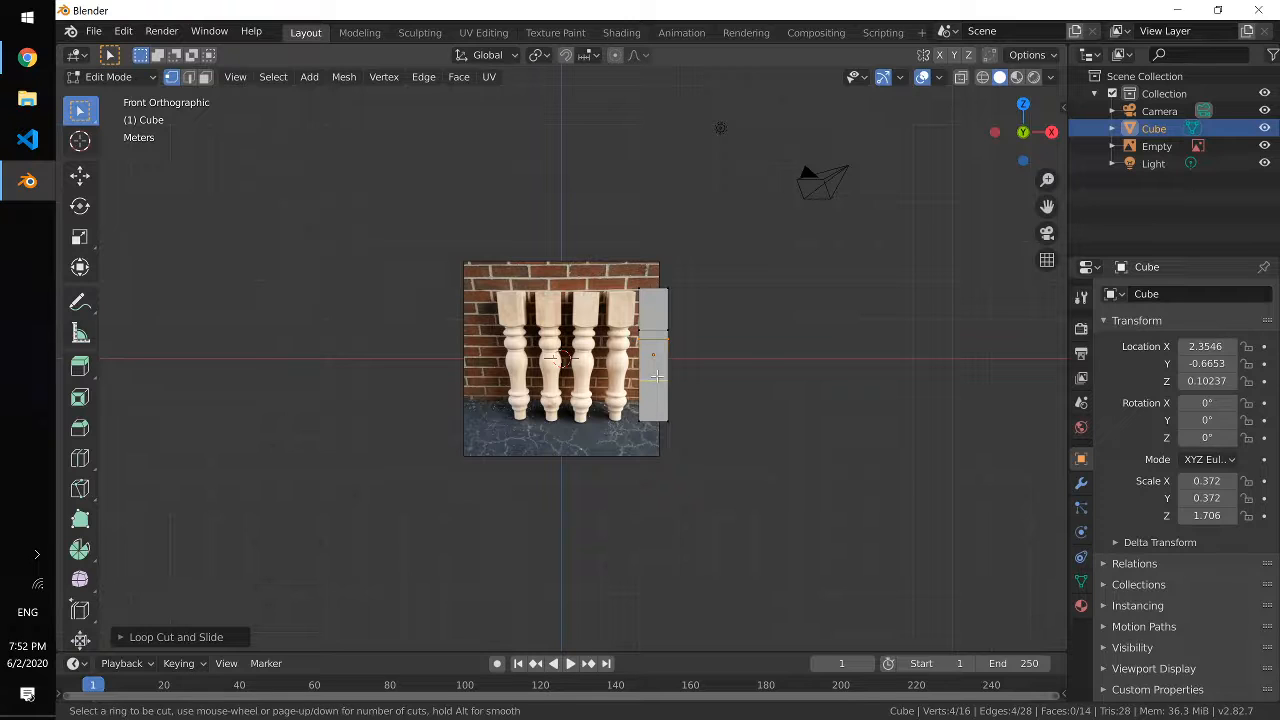
left_click(657, 376)
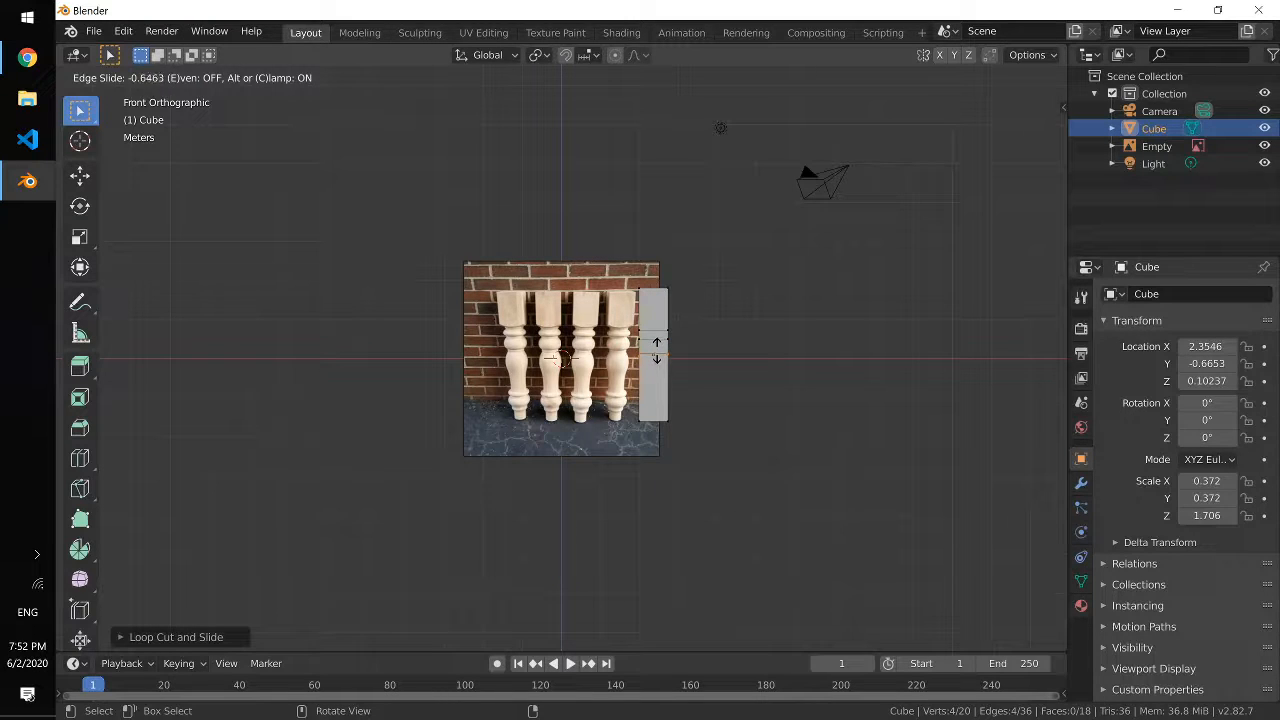
left_click(656, 352)
Step: Add a horizontal loop cut at the start of the reference leg's lower bead and another just below the square top's lower edge
key("ctrl+r")
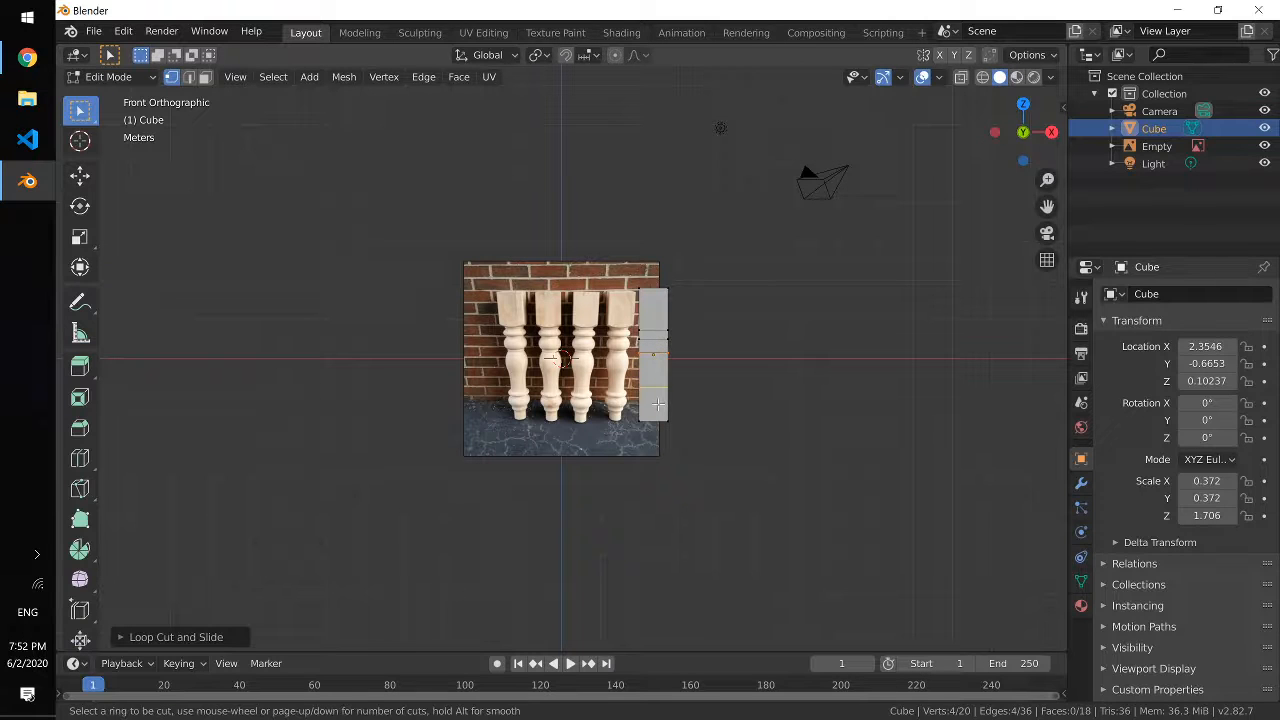
left_click(657, 397)
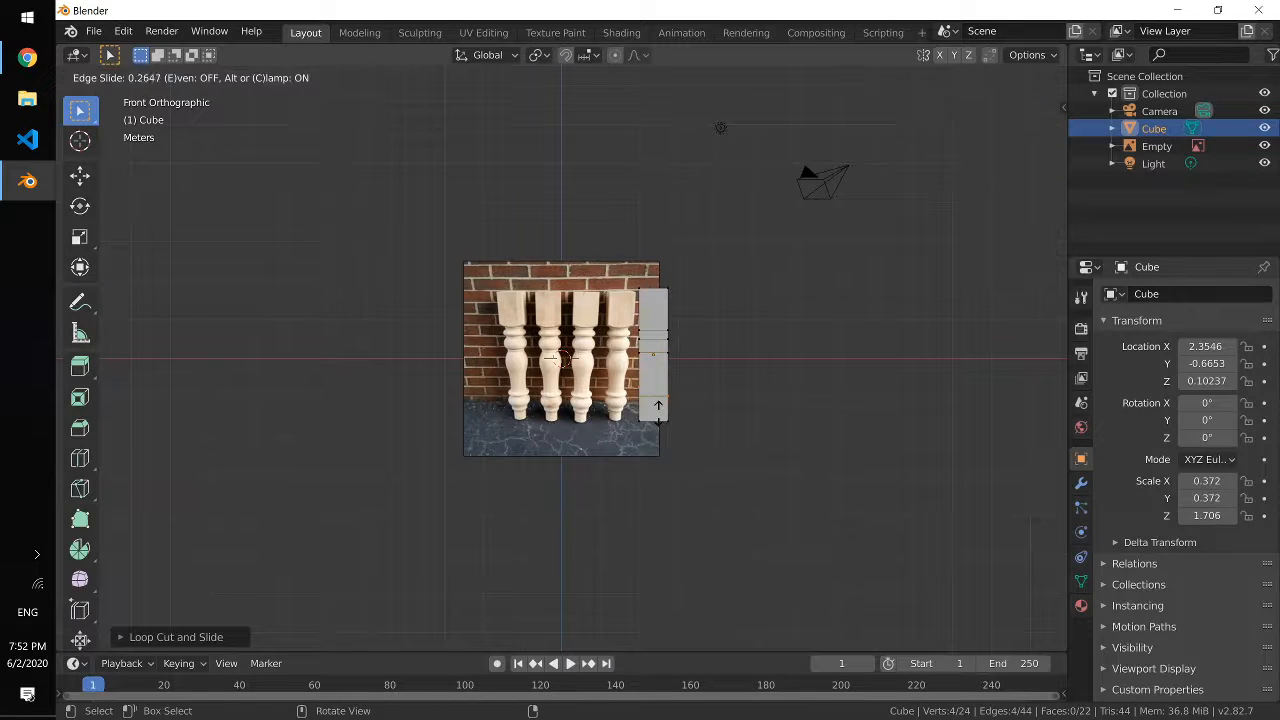
left_click(657, 405)
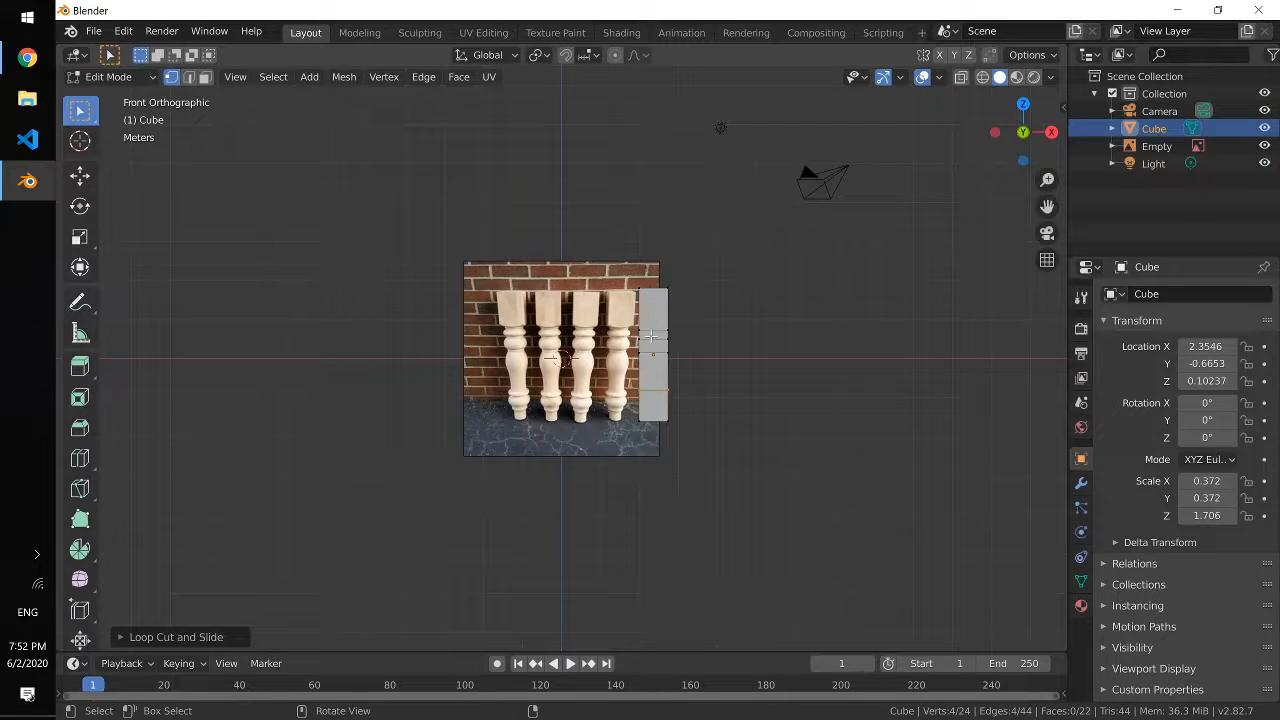
key("ctrl+r")
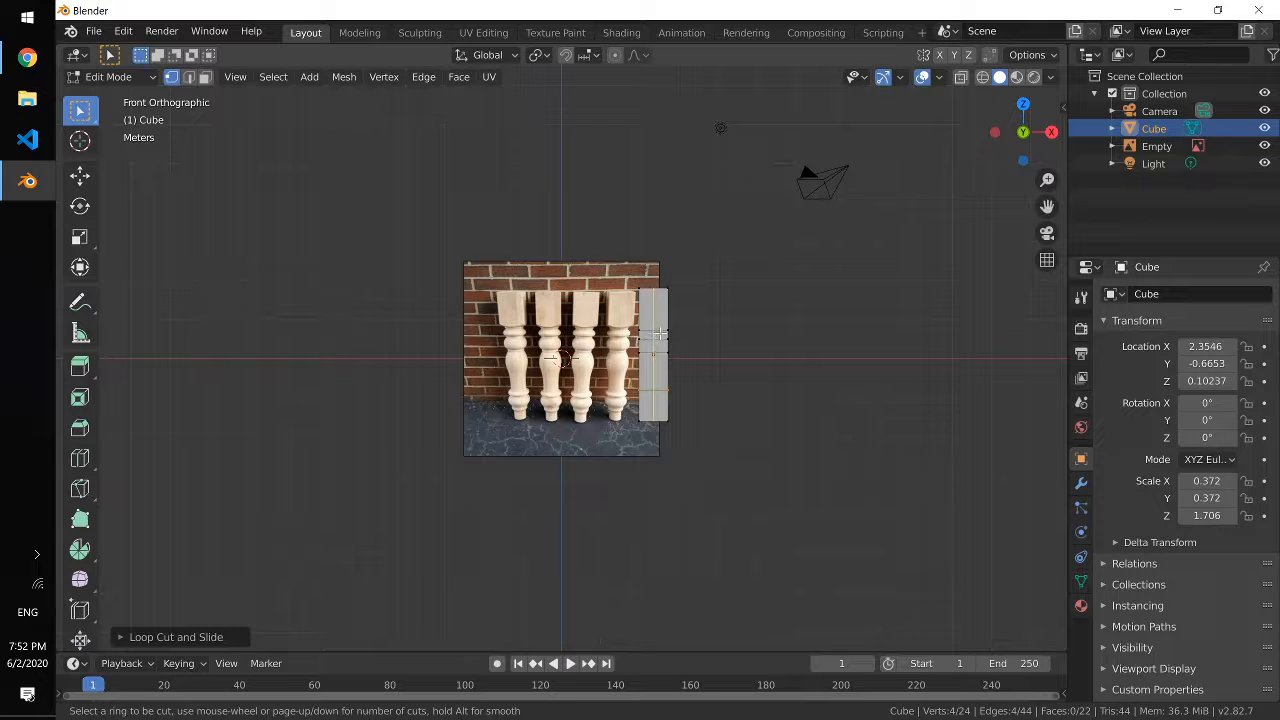
left_click(660, 334)
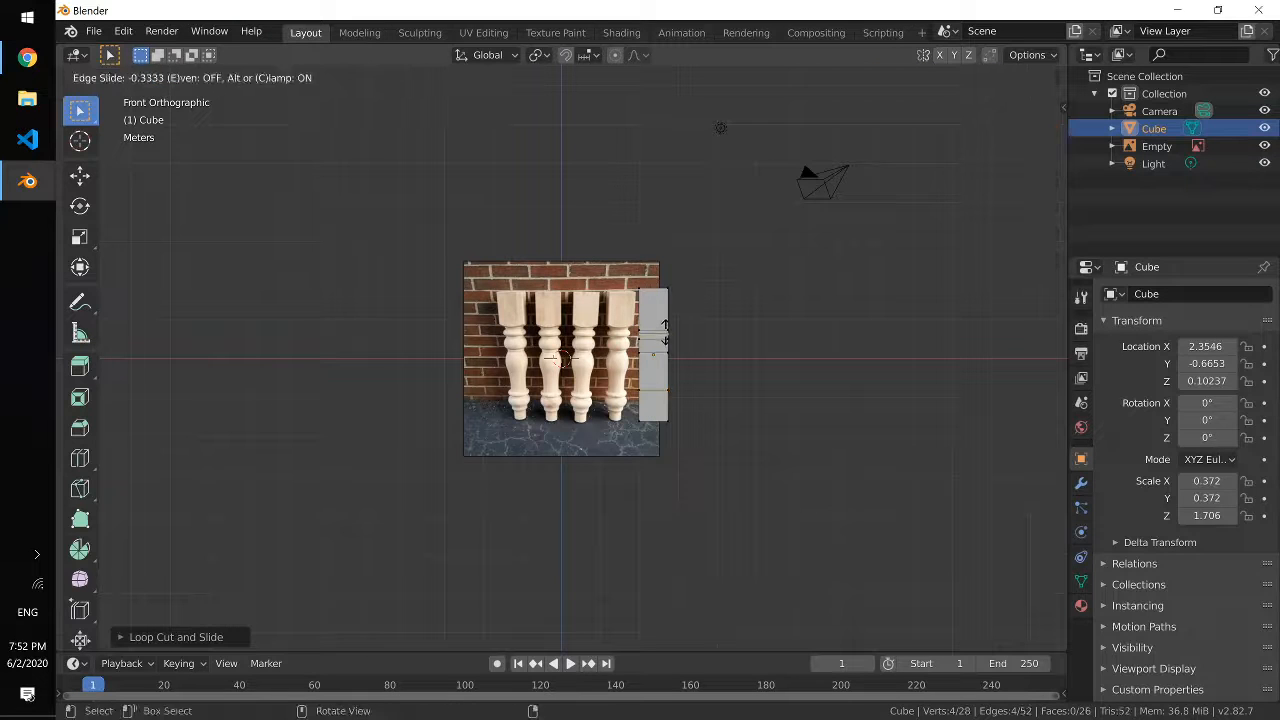
left_click(665, 331)
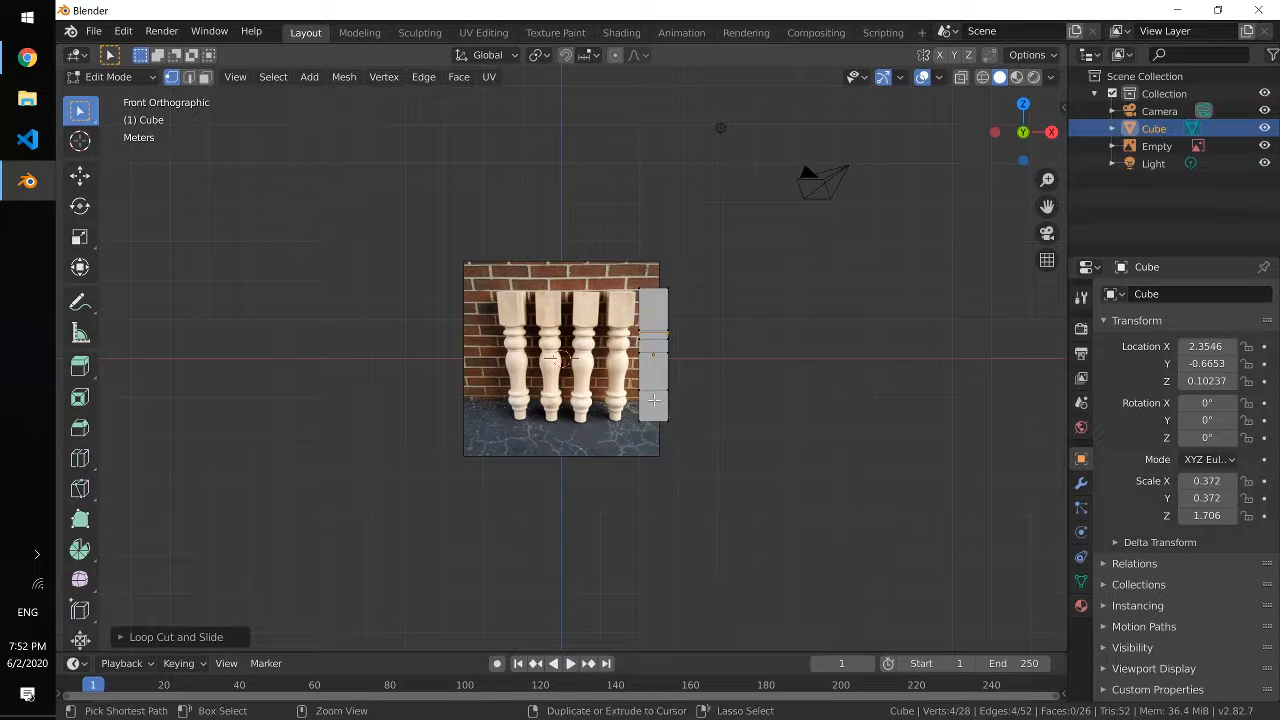
Step: Add two centred vertical loop cuts along the block's full height, one dividing the front face and one dividing the side faces
key("ctrl+r")
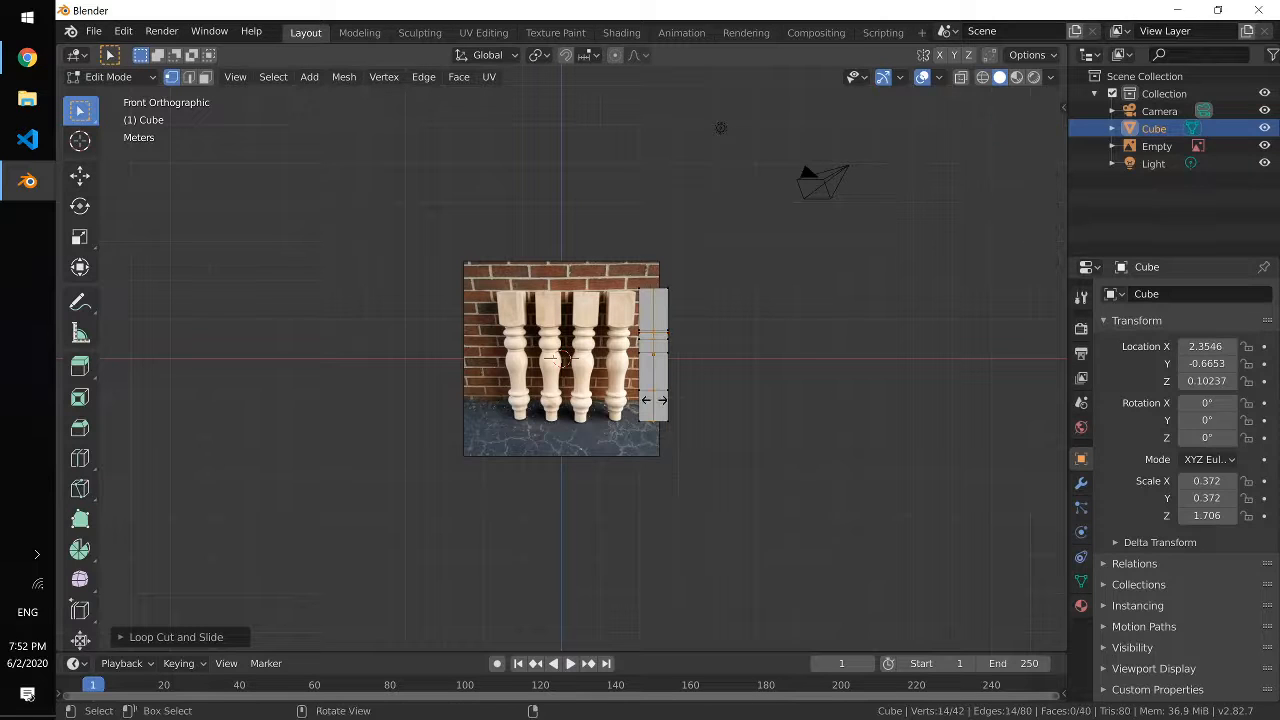
left_click(653, 400)
right_click(653, 400)
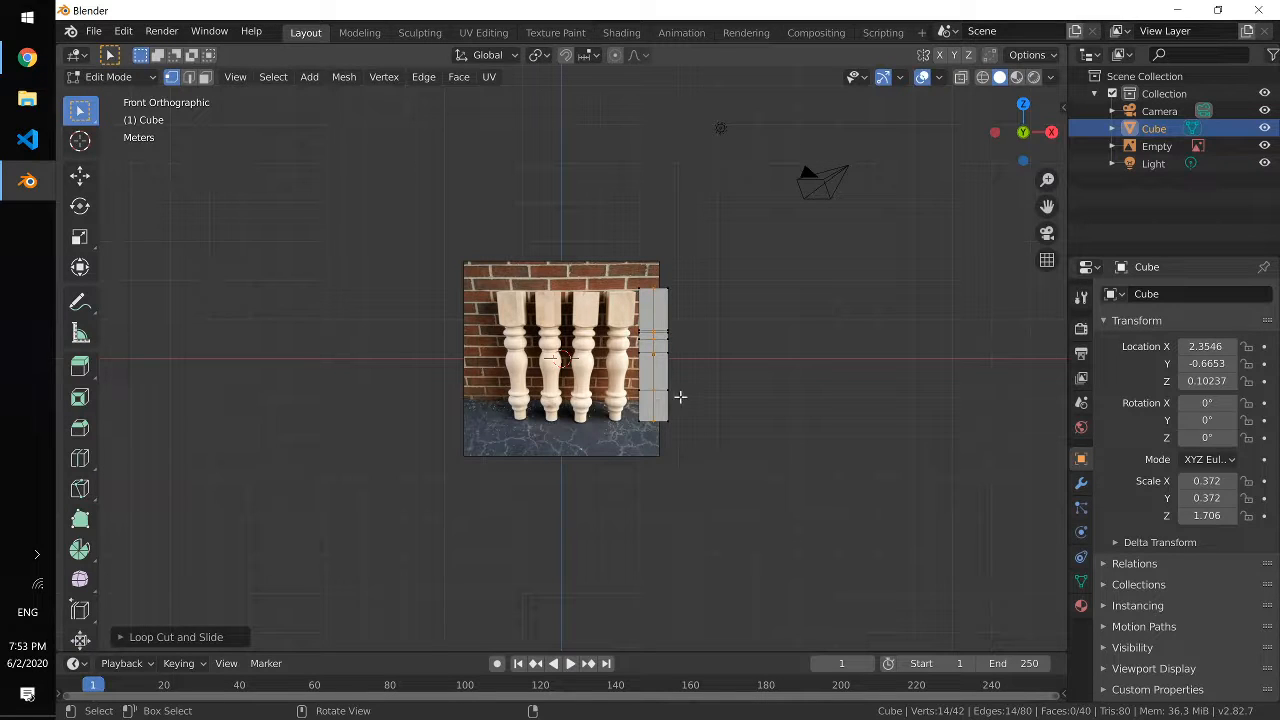
middle_click_drag(683, 397, 631, 393)
key("ctrl+r")
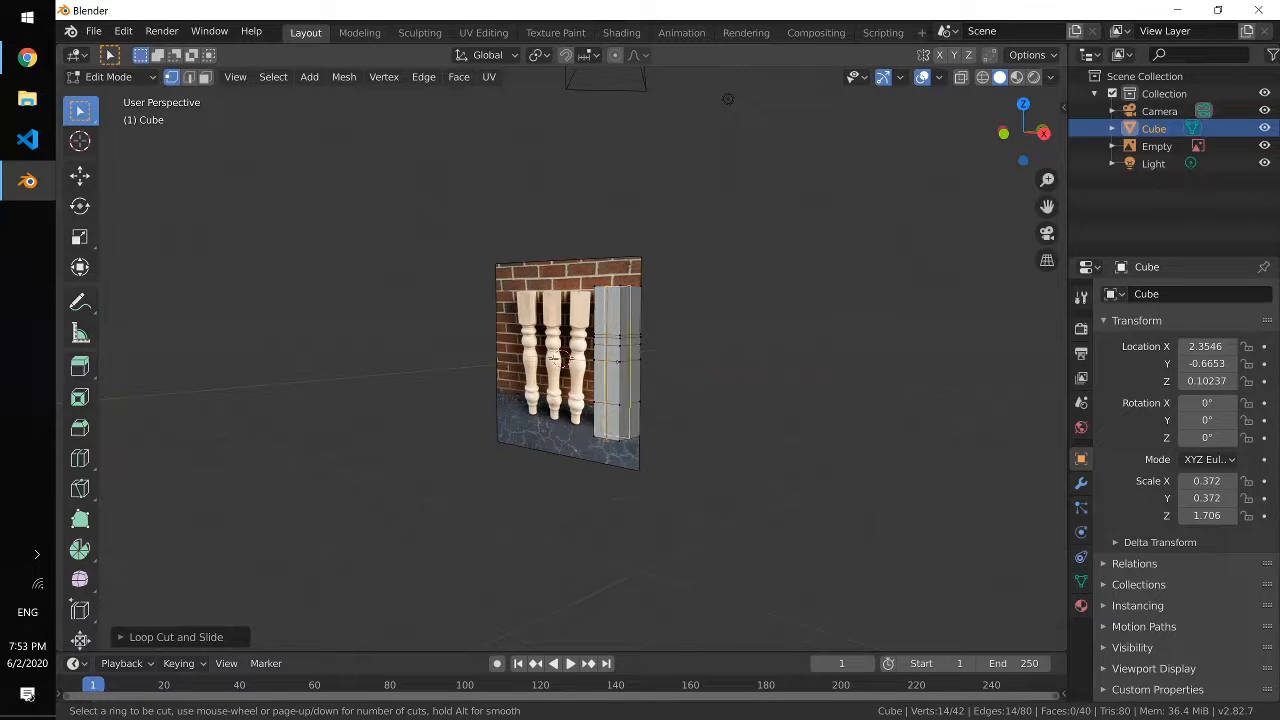
left_click(628, 395)
left_click(630, 396)
Step: In edge select mode, select the vertical centre edges below the square top on the block's front and right faces
middle_click_drag(643, 403, 657, 352)
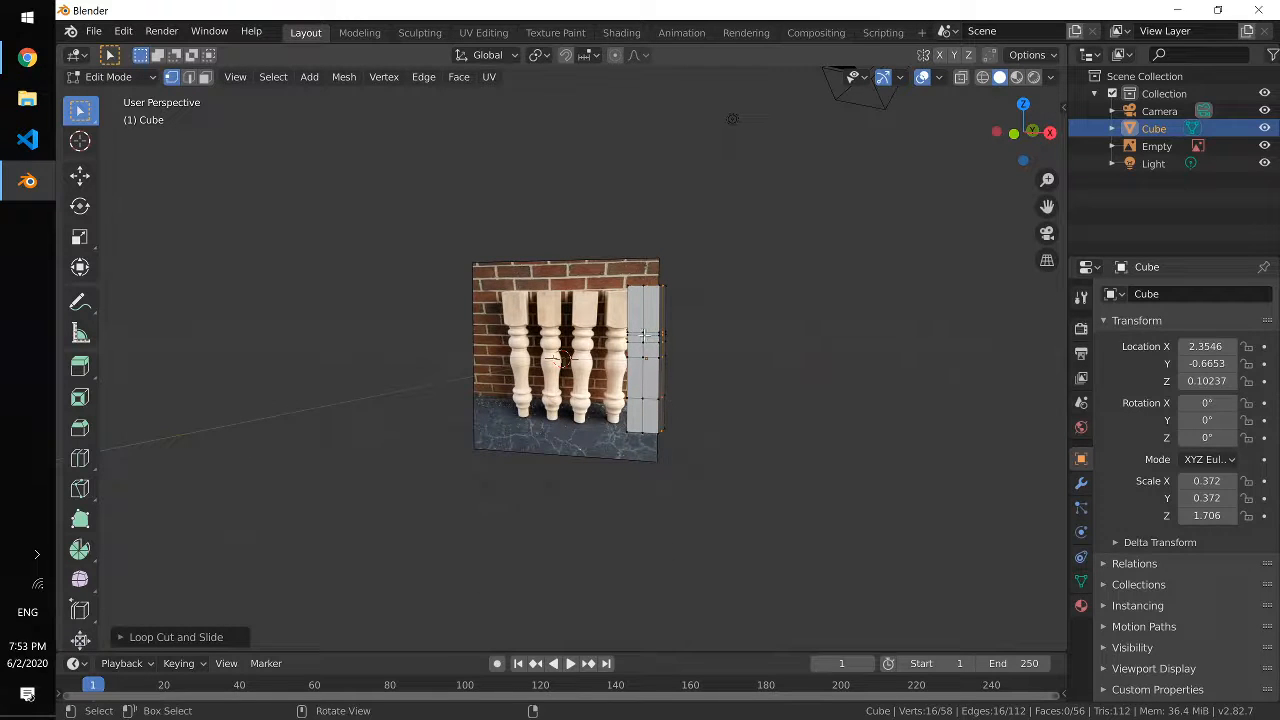
left_click(641, 341)
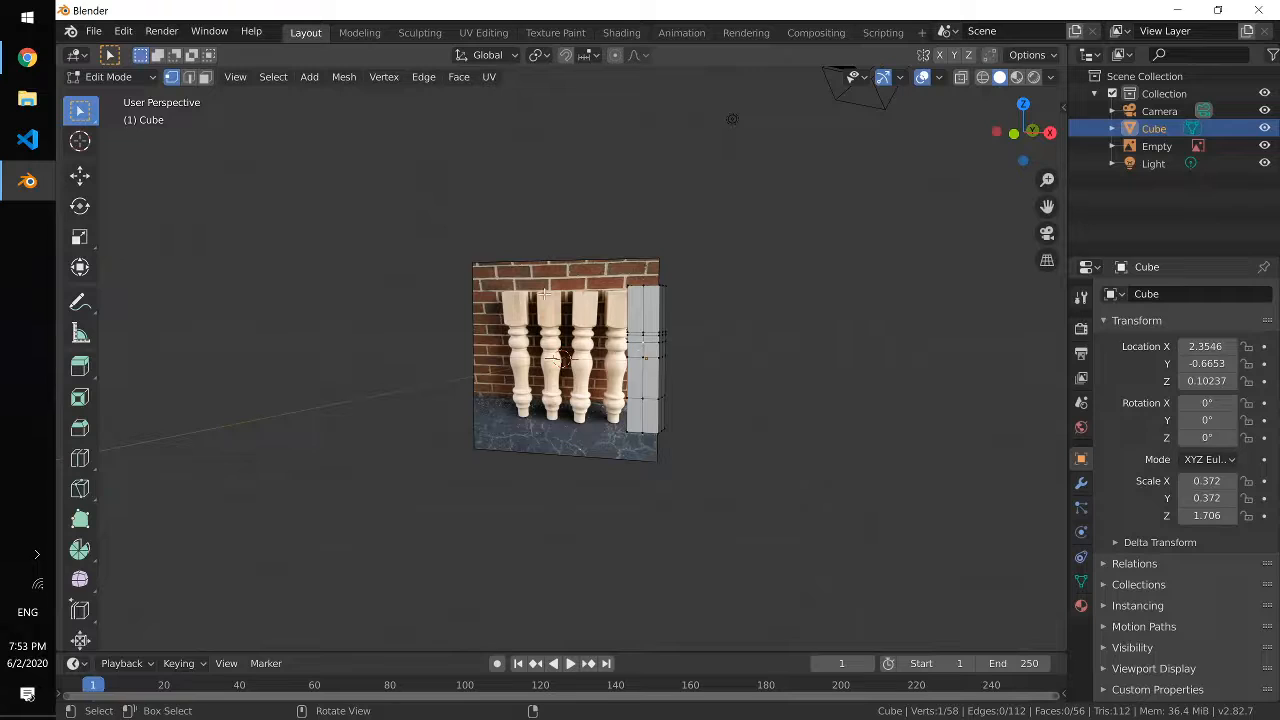
left_click(188, 77)
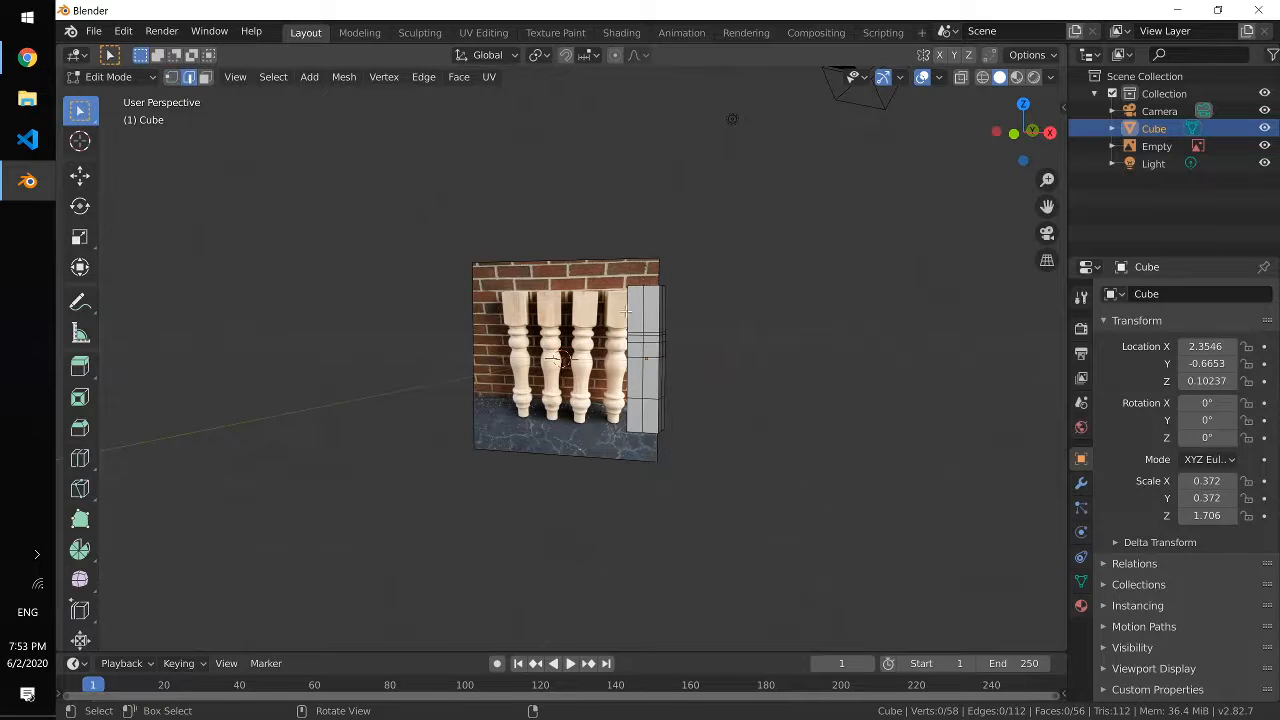
left_click(642, 344)
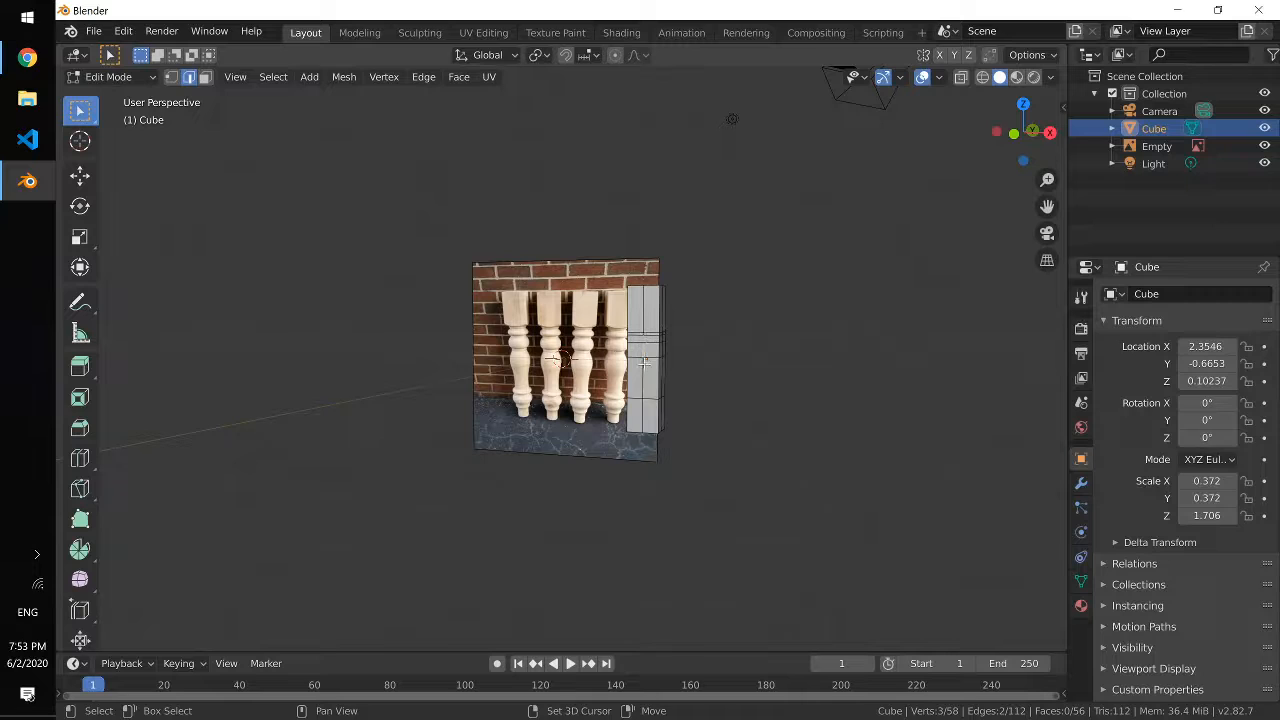
left_click(644, 368, "shift")
left_click(642, 410, "shift")
middle_click_drag(680, 400, 650, 407)
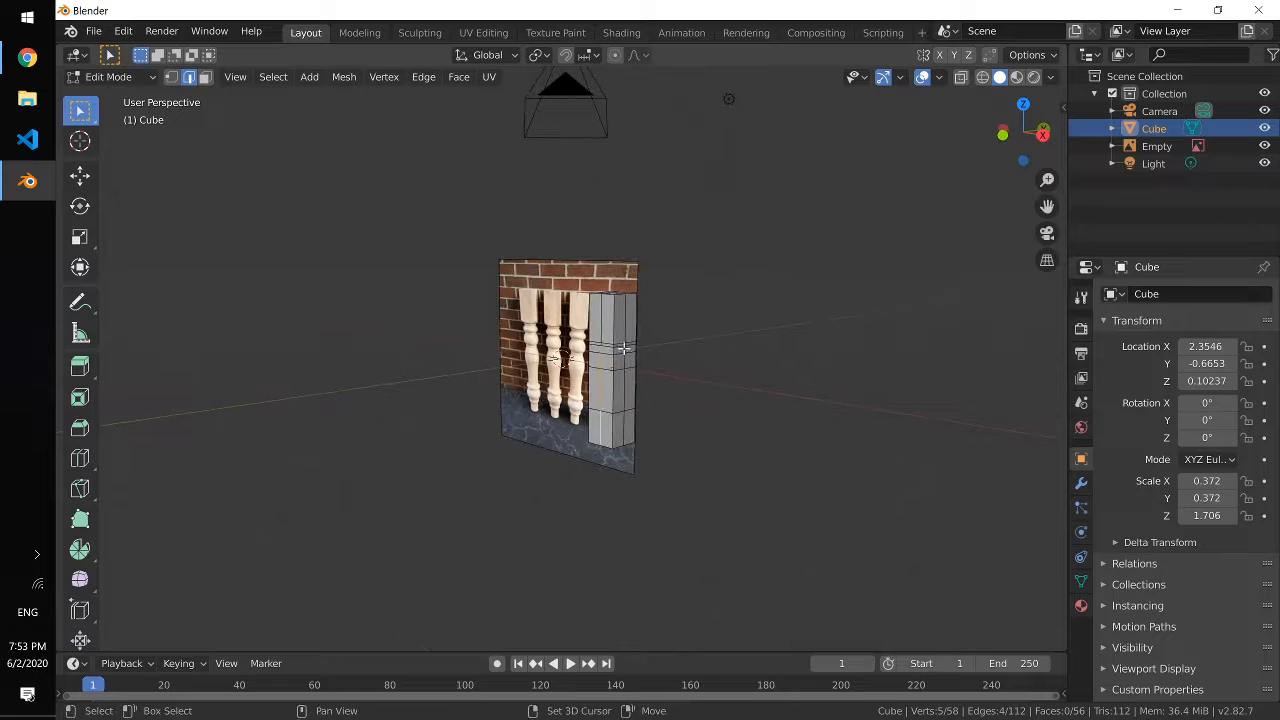
left_click(624, 354, "shift")
left_click(625, 364, "shift")
left_click(626, 385, "shift")
left_click(627, 422, "shift")
Step: Extend the selection to the vertical centre edges below the square top on the block's back and left faces
middle_click_drag(659, 416, 580, 428)
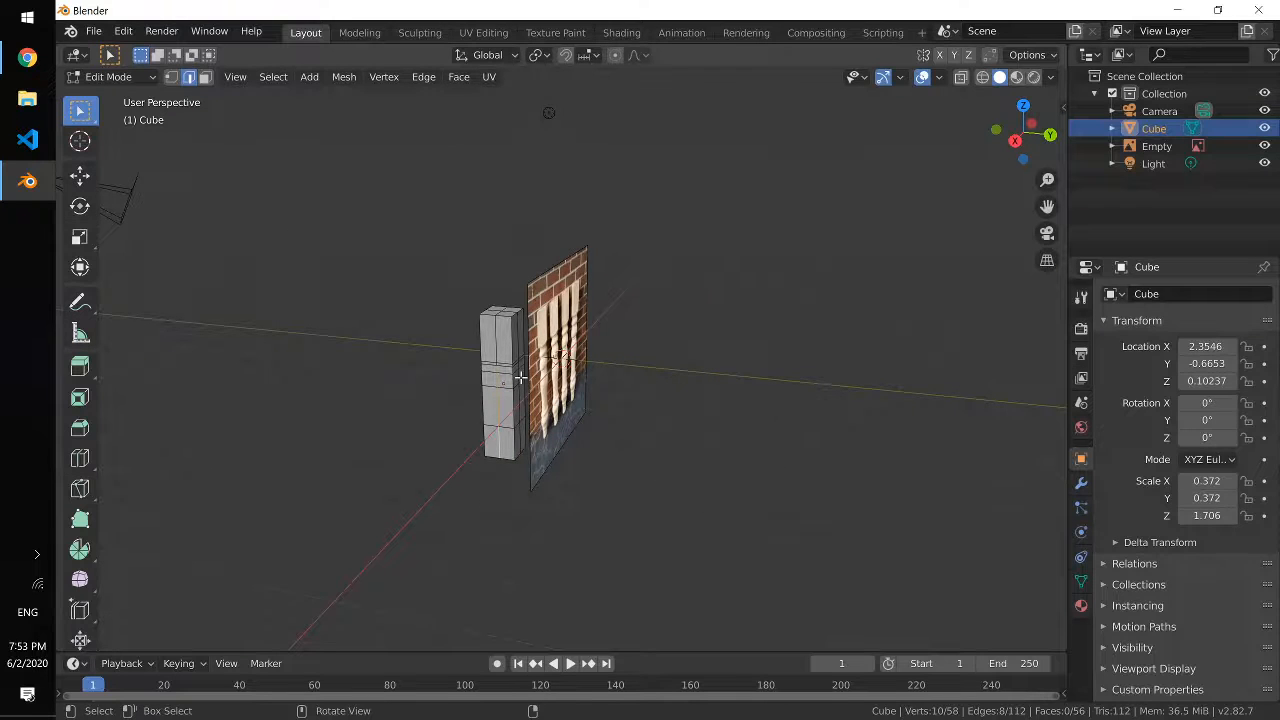
scroll(481, 371, "up", 4)
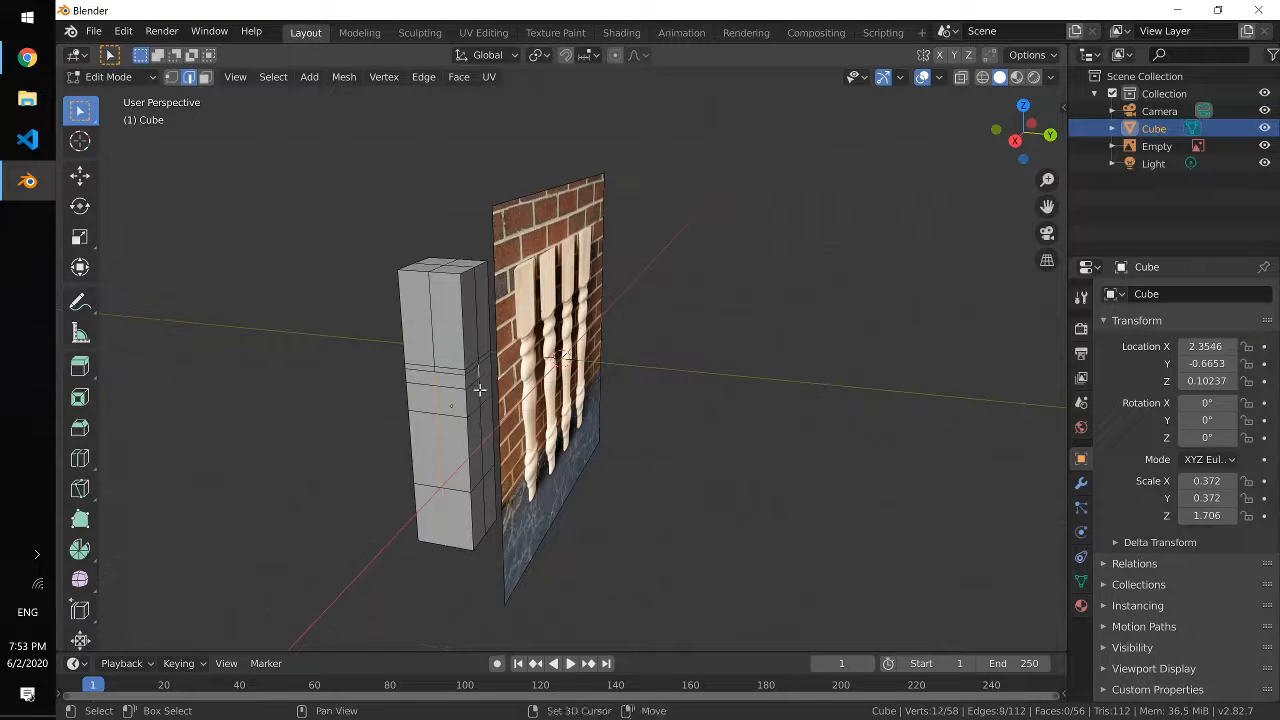
left_click(480, 392, "shift")
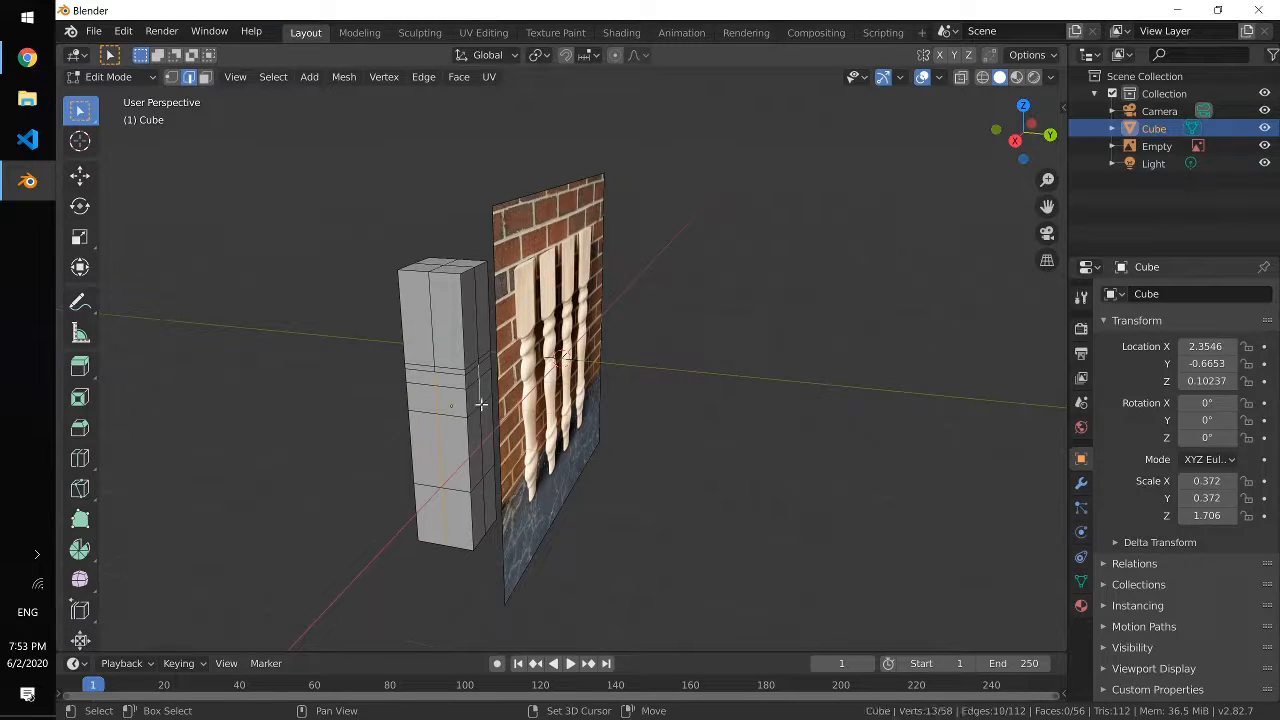
left_click(486, 503, "shift")
middle_click_drag(486, 503, 669, 486)
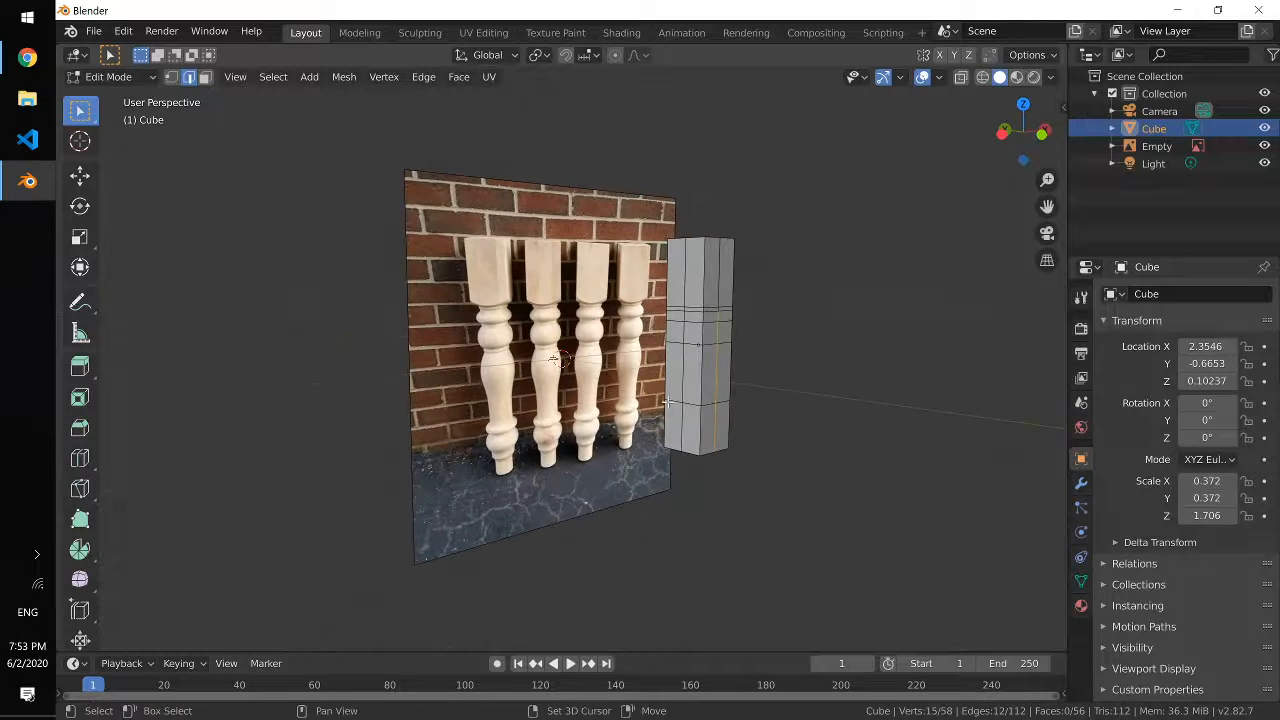
left_click(684, 317, "shift")
left_click(684, 362, "shift")
left_click(680, 427, "shift")
left_click(681, 428, "shift")
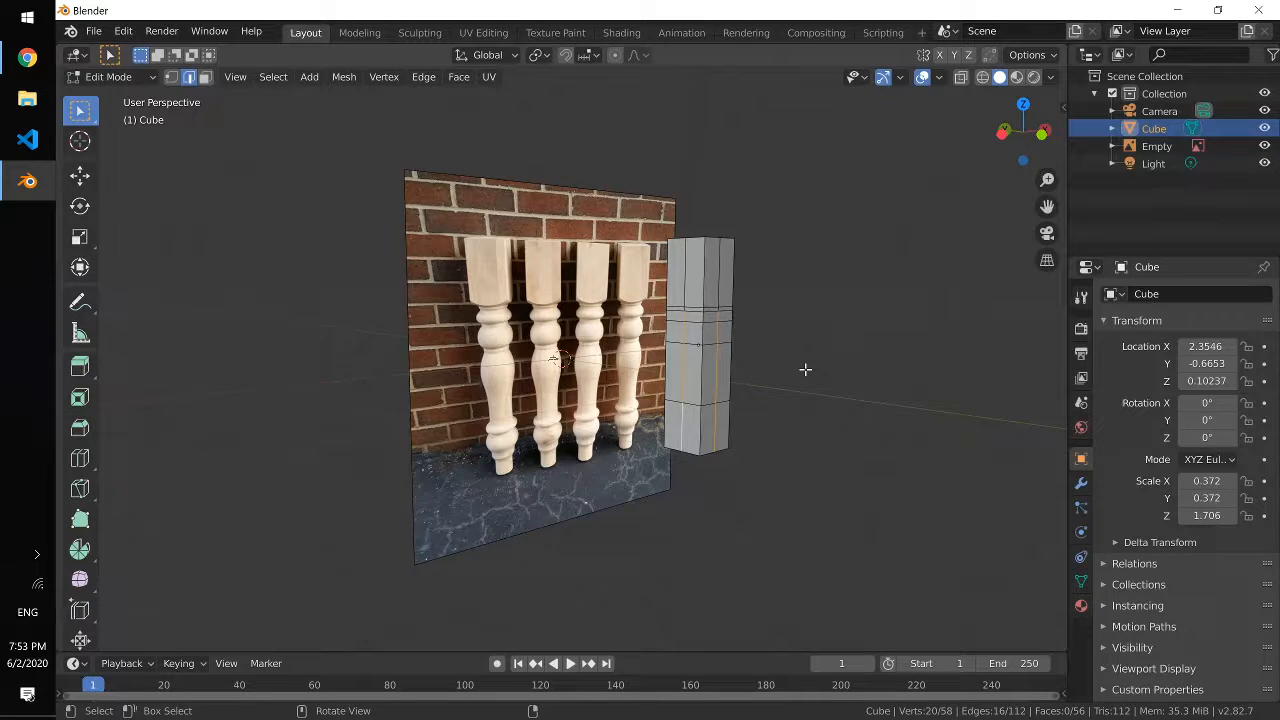
Step: From the top view, scale the selected centre edges outward by about 1.3 with Z locked, giving the lower section an octagonal outline
key("KP_7")
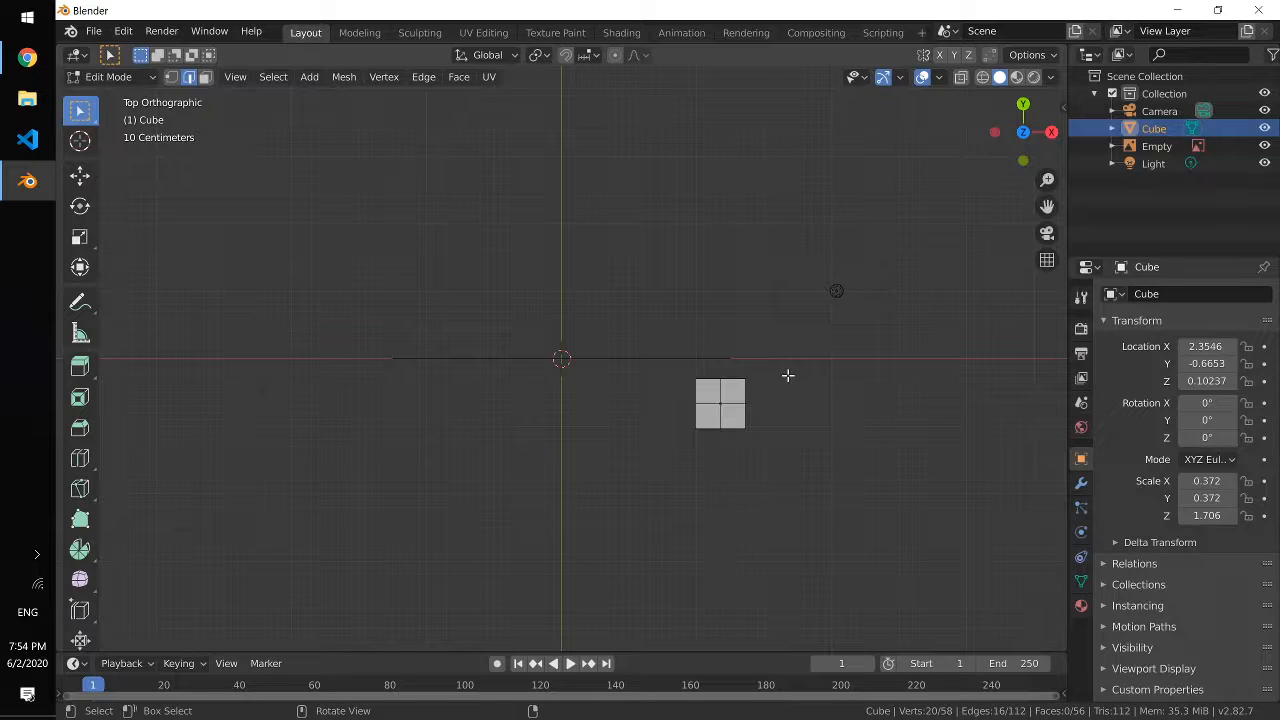
key("s")
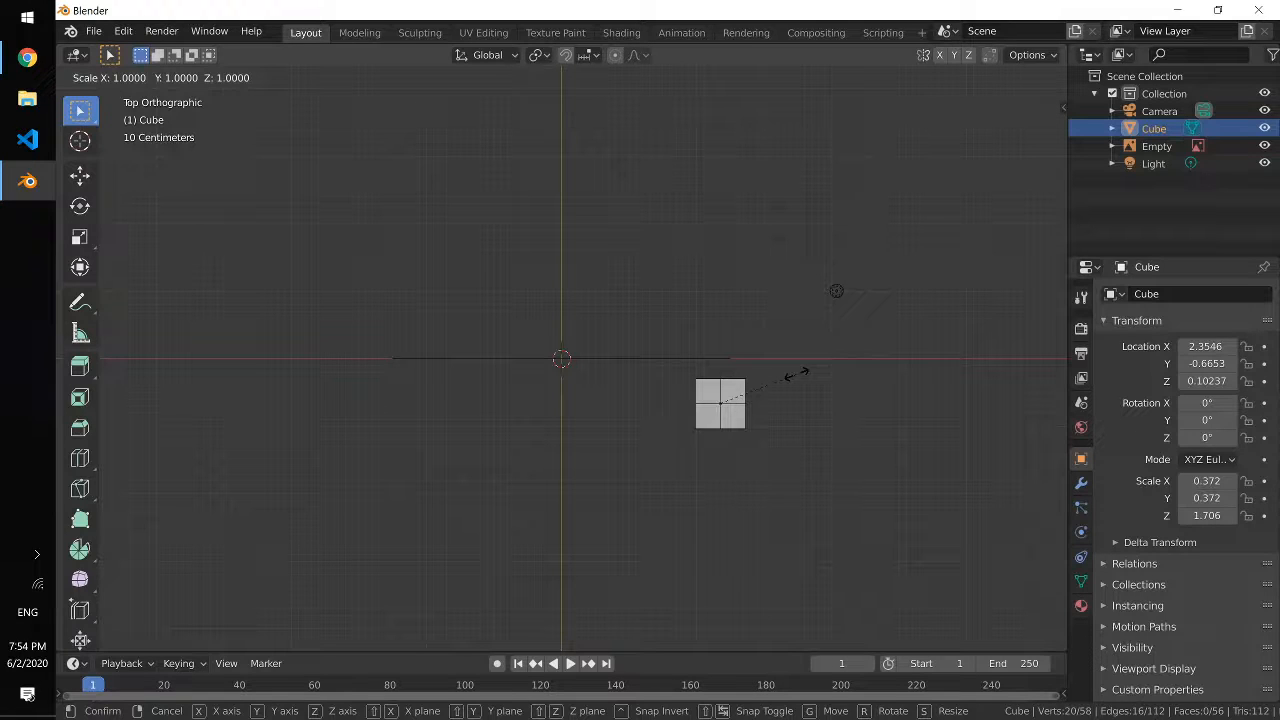
key("shift+z")
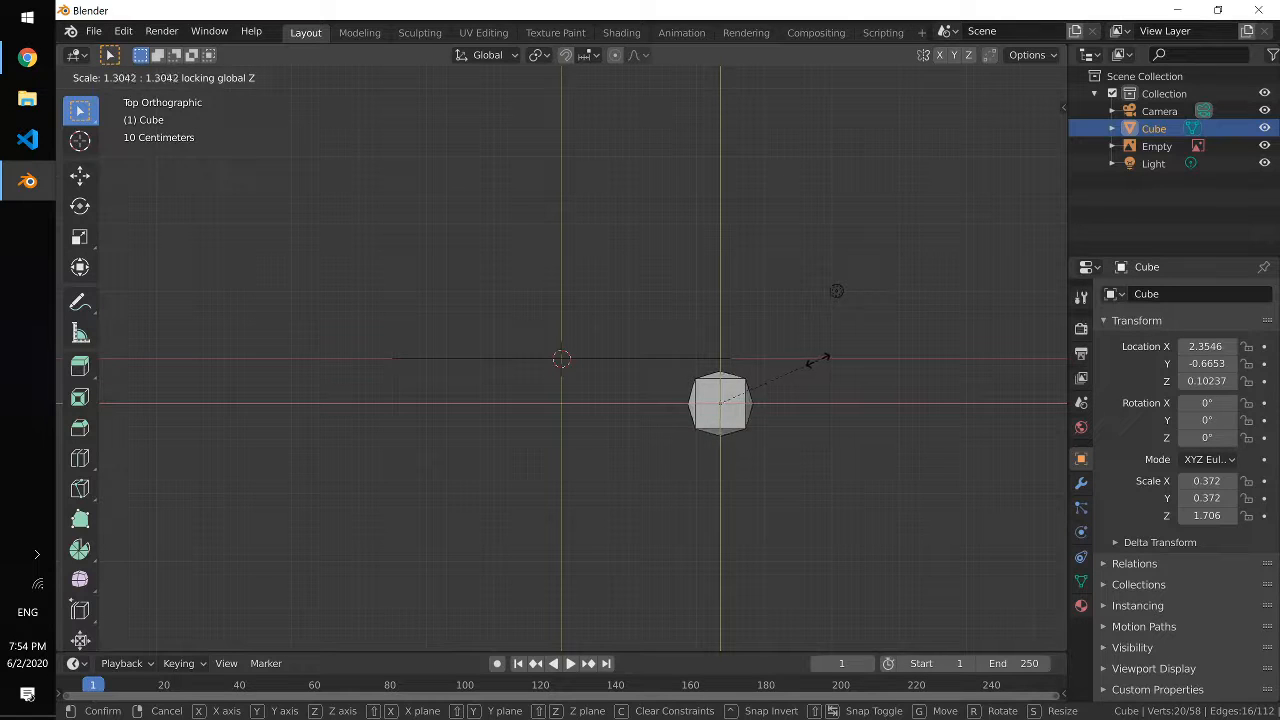
left_click(818, 360)
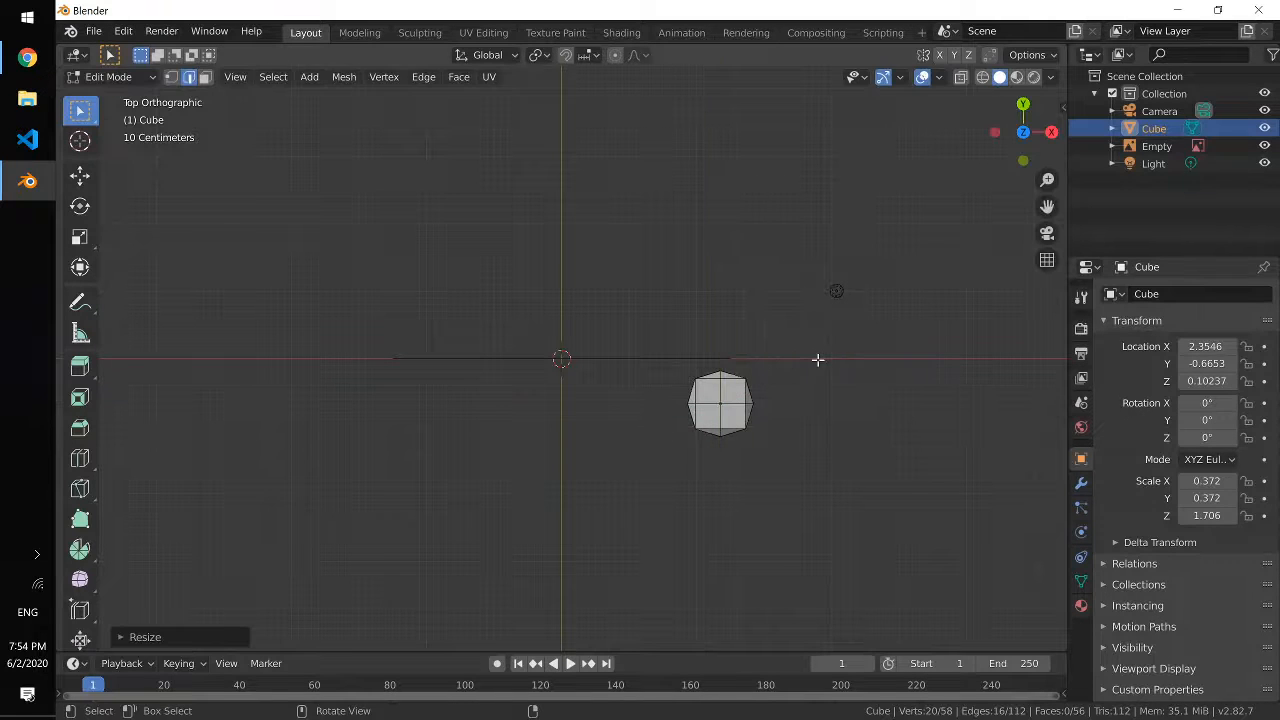
Step: With X-ray on, select all geometry below the square top from the front view and scale it inward with Z locked, narrower than the top
middle_click_drag(743, 449, 776, 340)
key("KP_1")
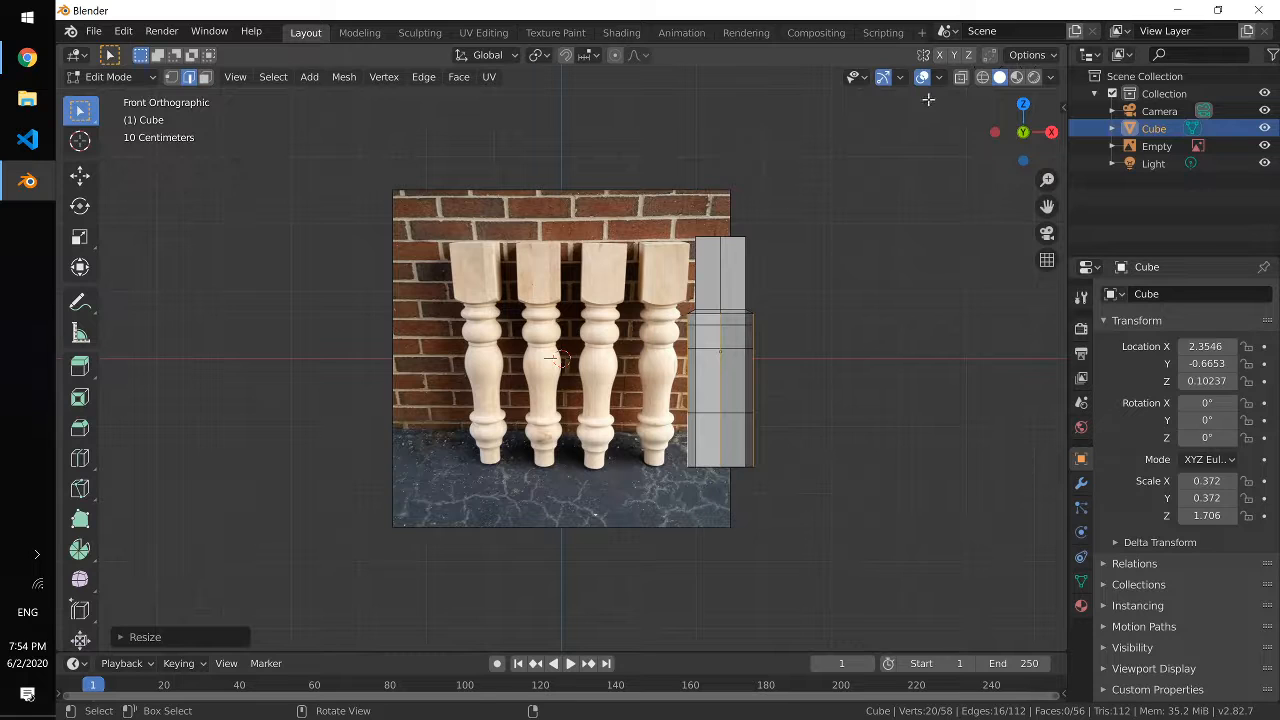
left_click(960, 78)
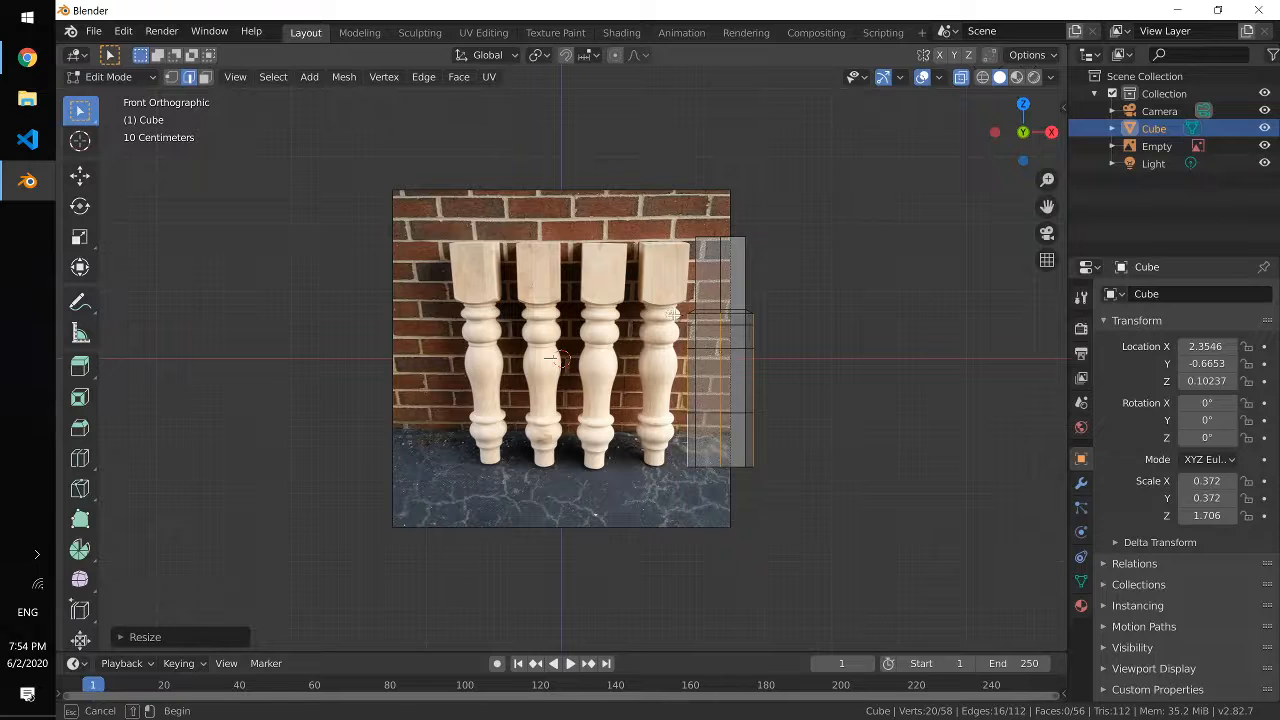
left_click_drag(666, 311, 790, 481)
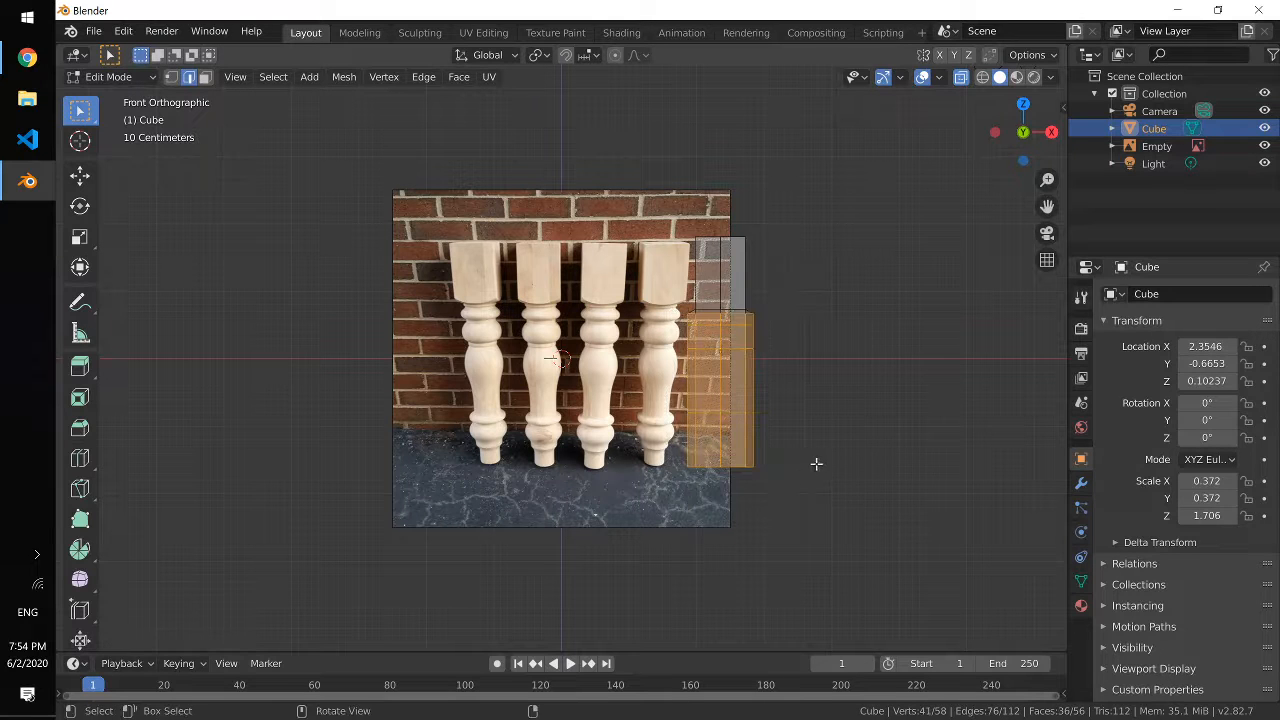
mouse_move(814, 460)
middle_mouse_down()
mouse_move(697, 484)
mouse_move(871, 457)
mouse_move(789, 490)
mouse_move(798, 475)
middle_mouse_up()
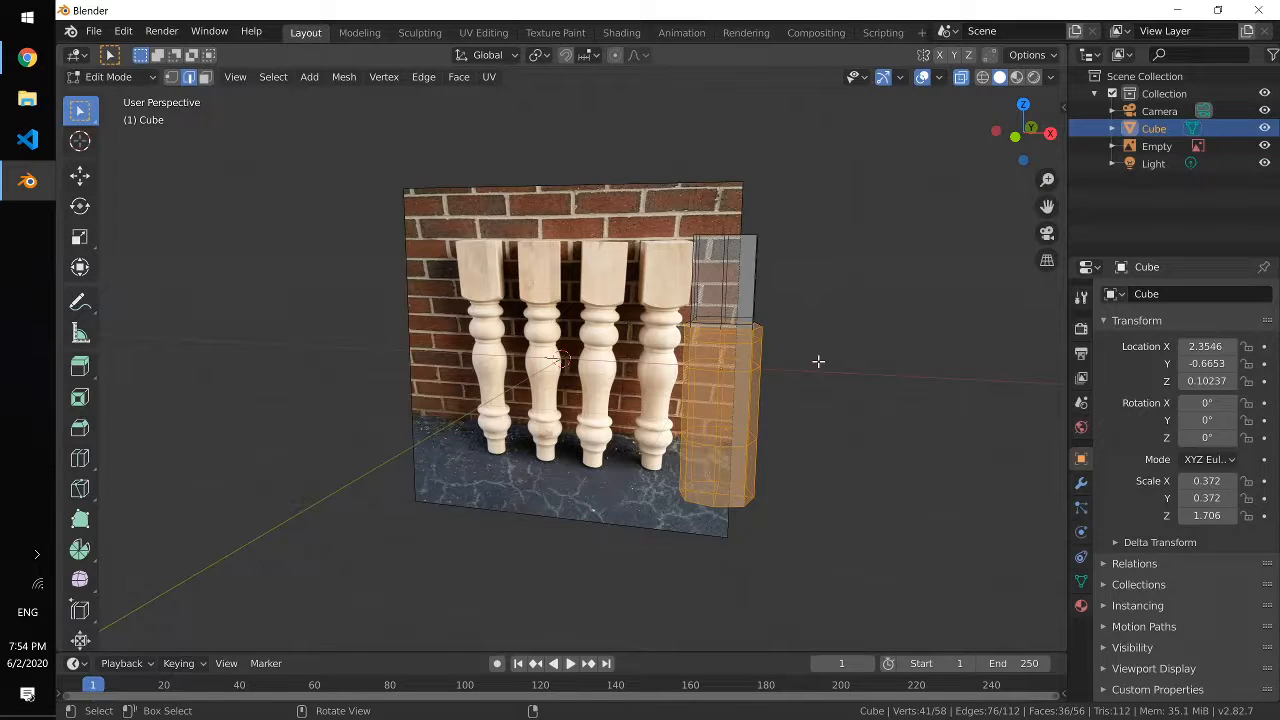
key("s")
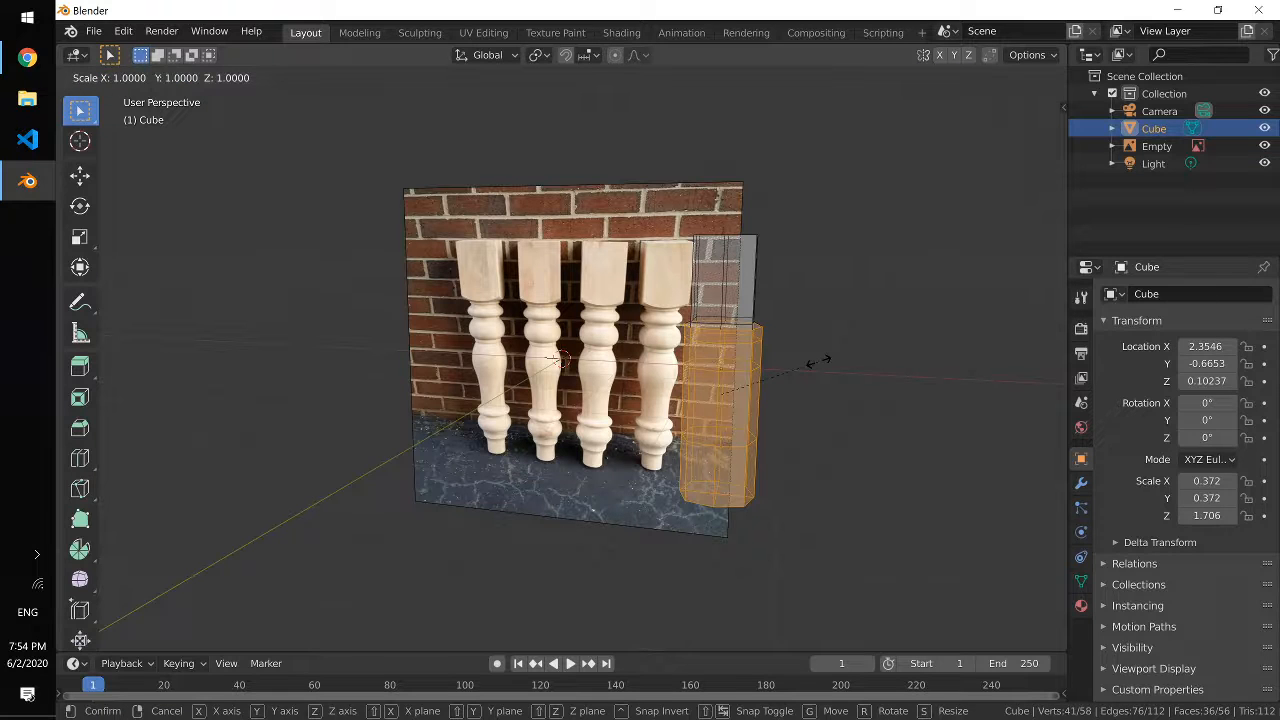
key("shift+z")
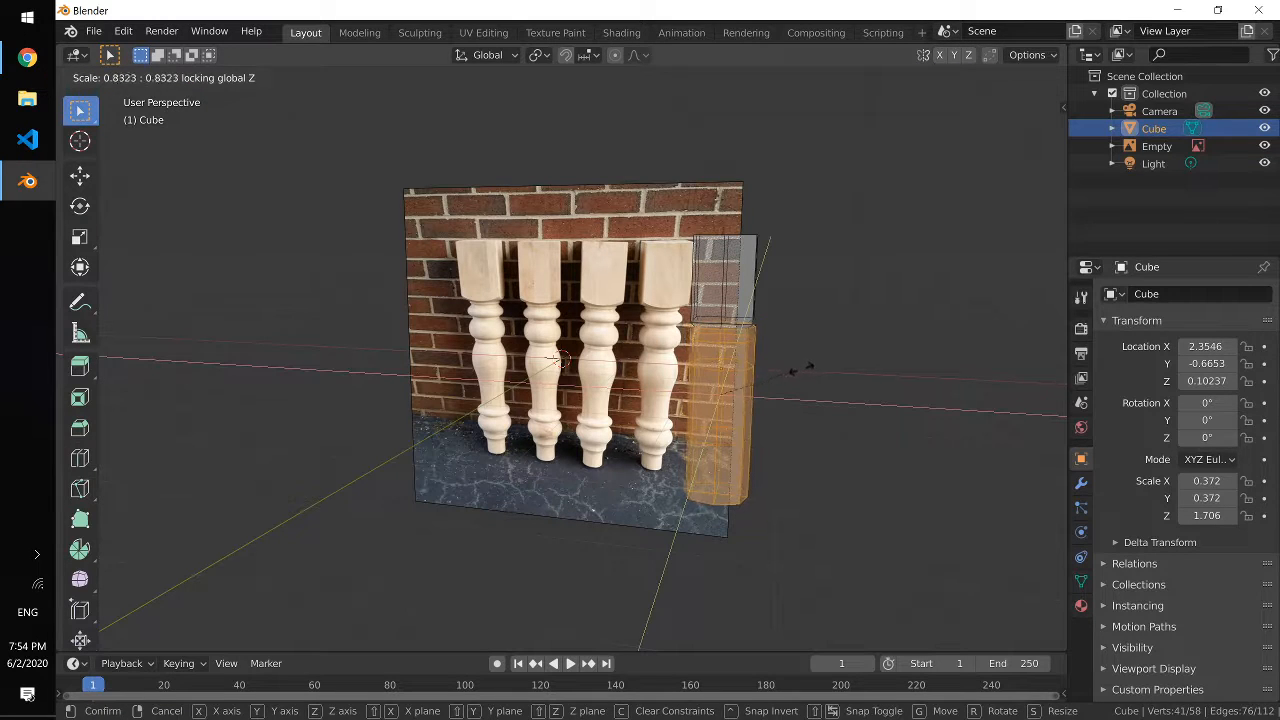
left_click(790, 371)
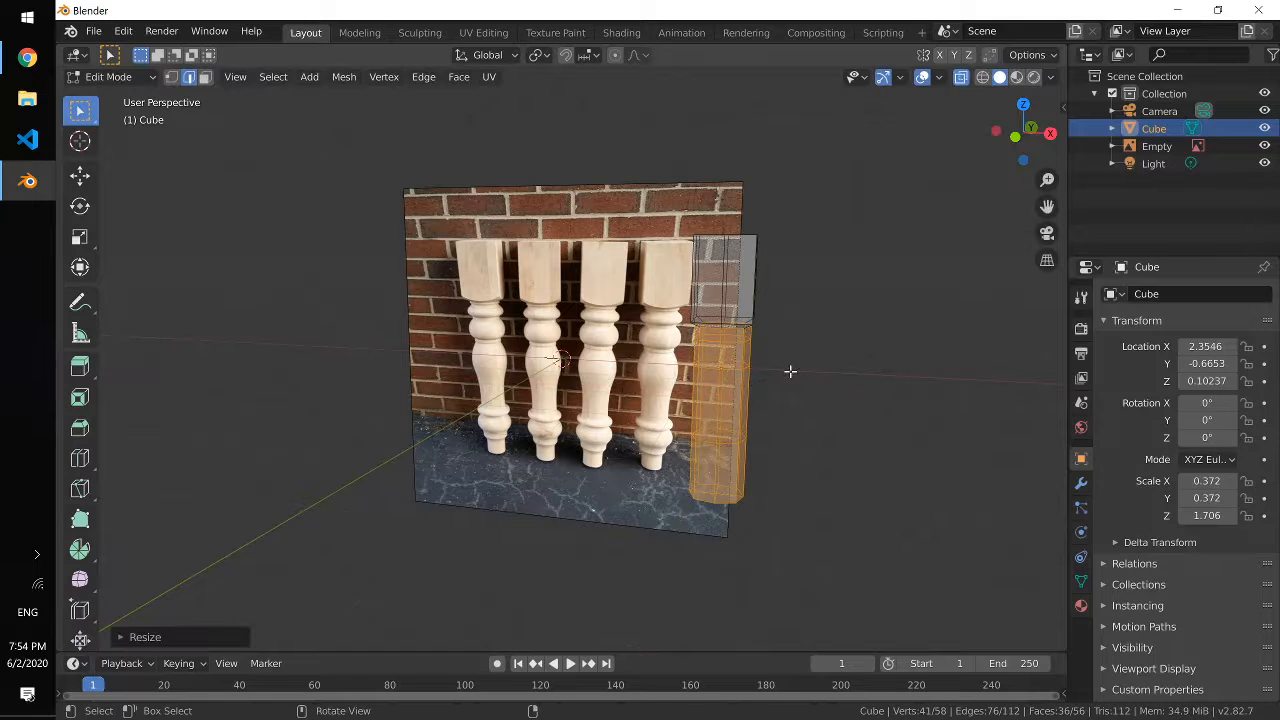
middle_click_drag(751, 399, 763, 388)
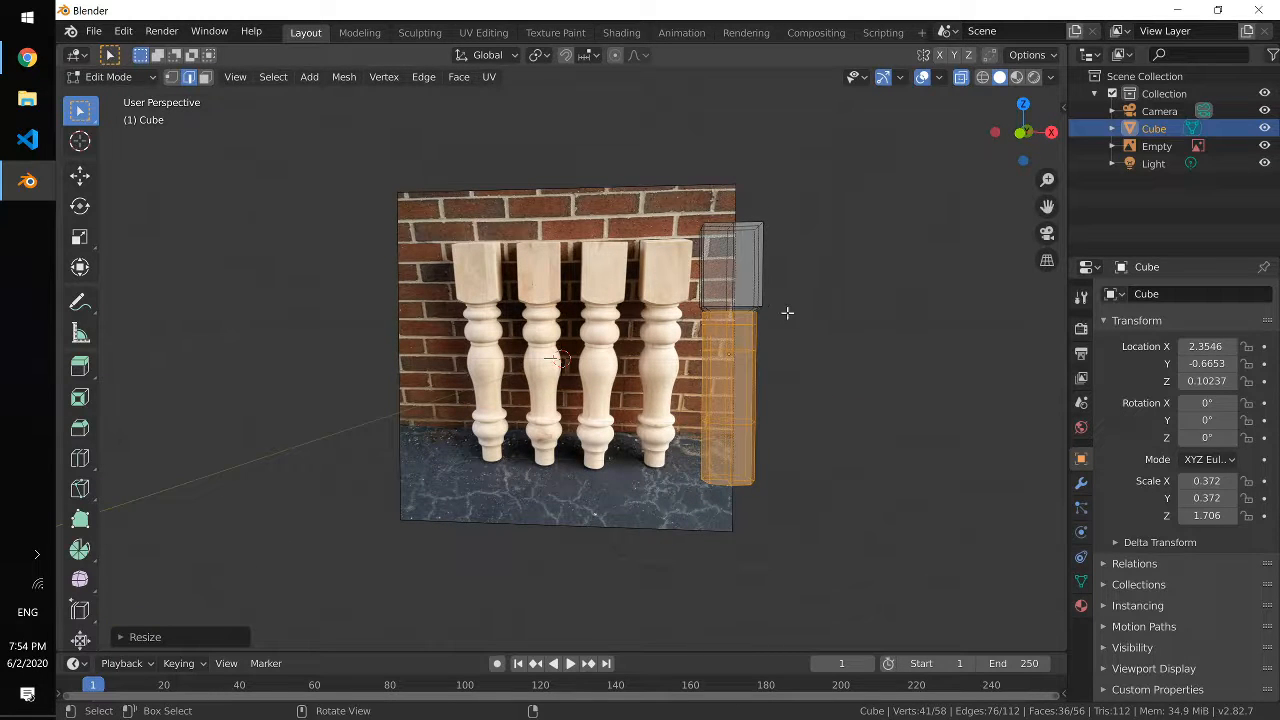
Step: From the front view, add two horizontal loop cuts without sliding in the narrow band just below the square top
key("KP_1")
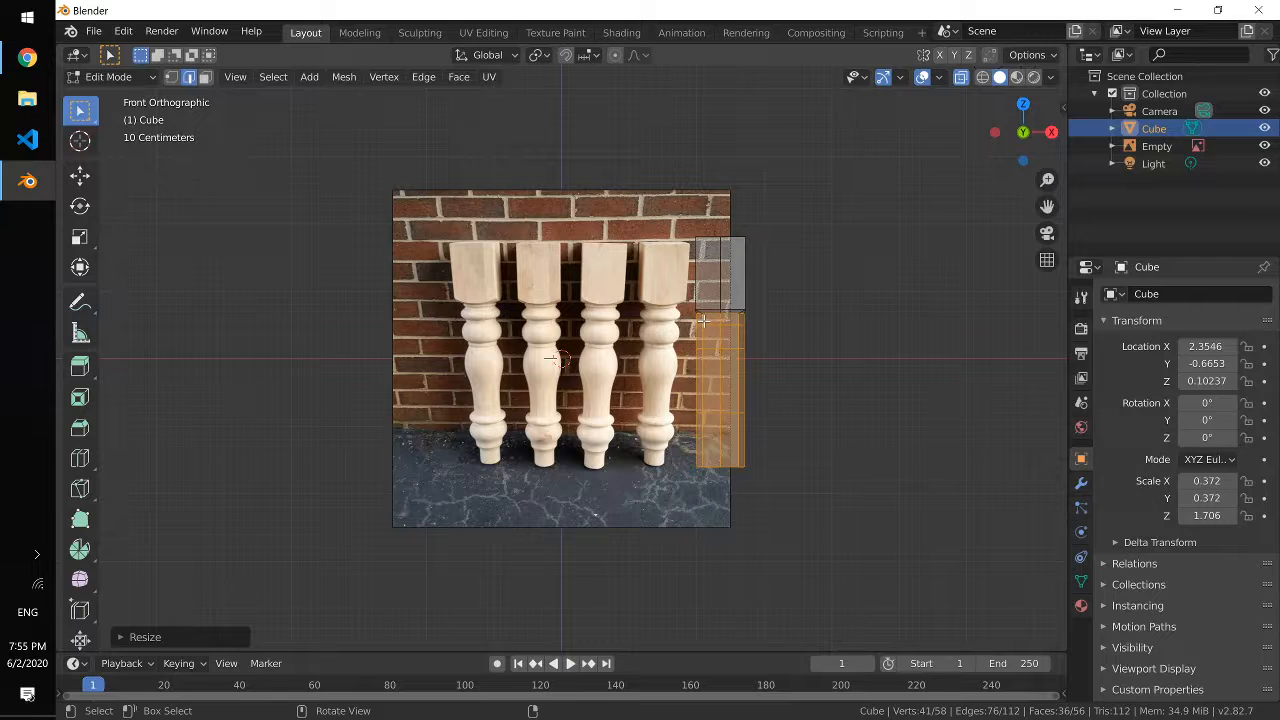
key("ctrl+r")
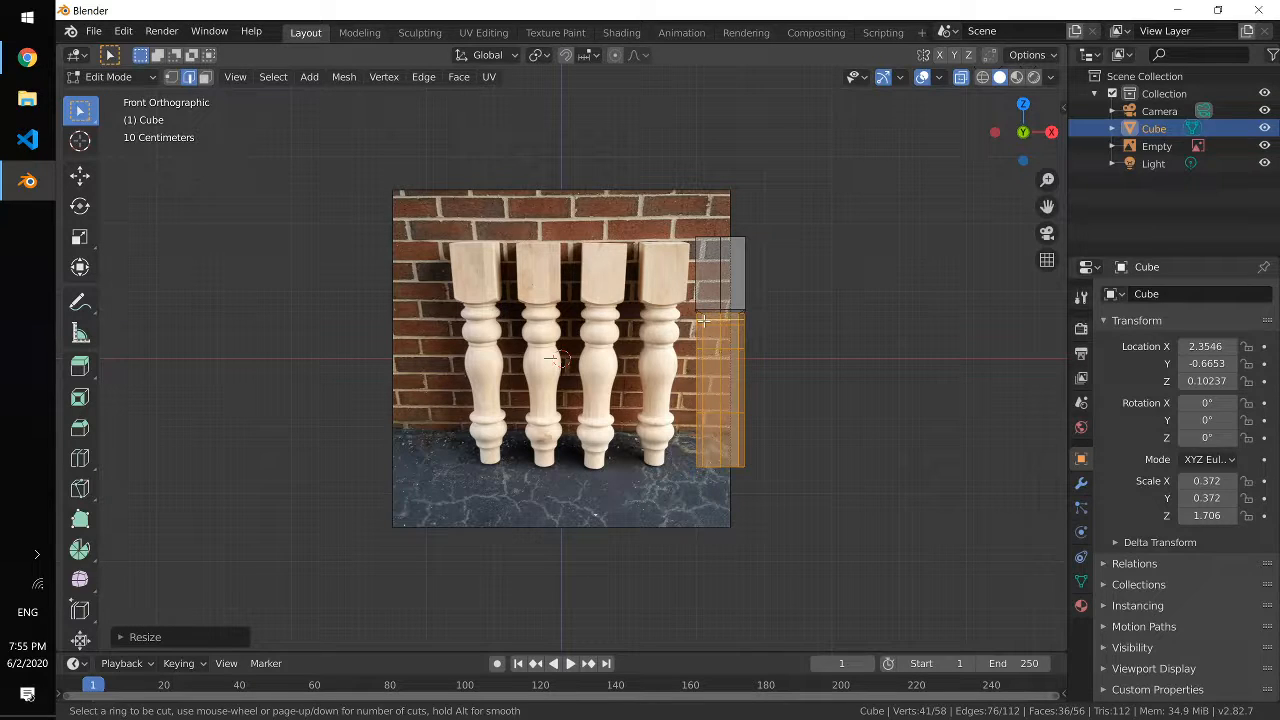
key("Escape")
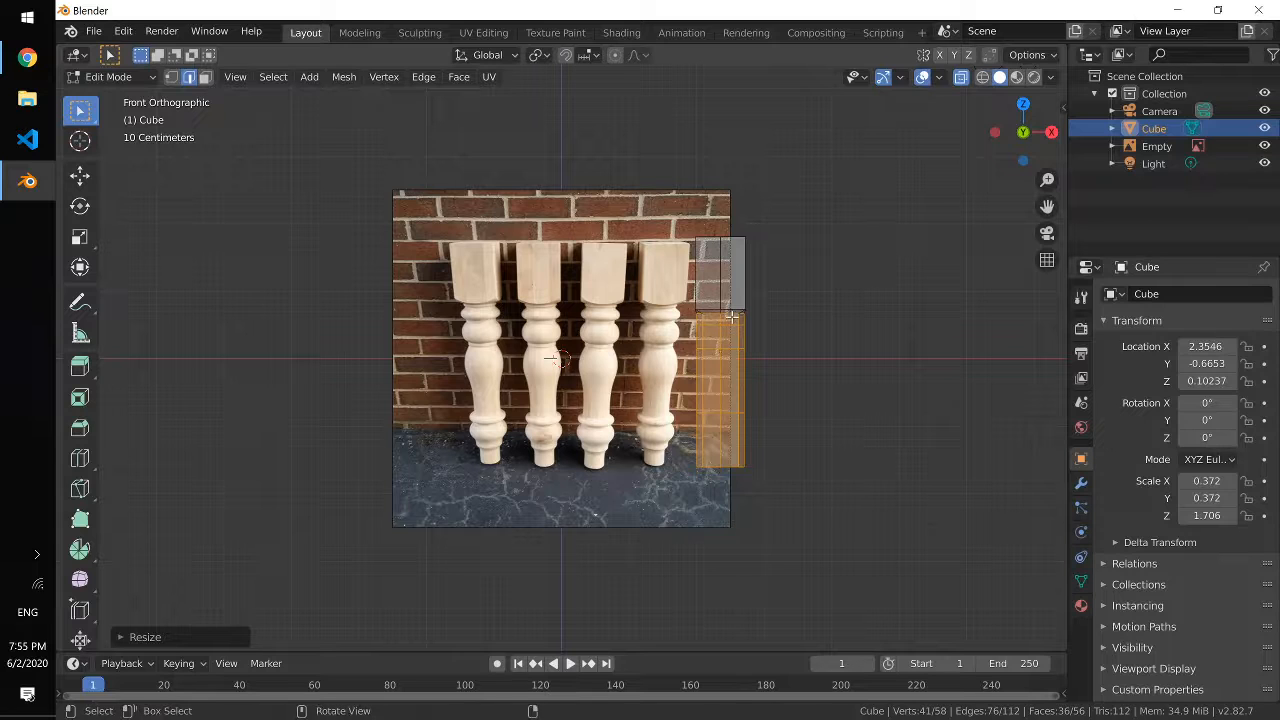
scroll(732, 317, "up", 3)
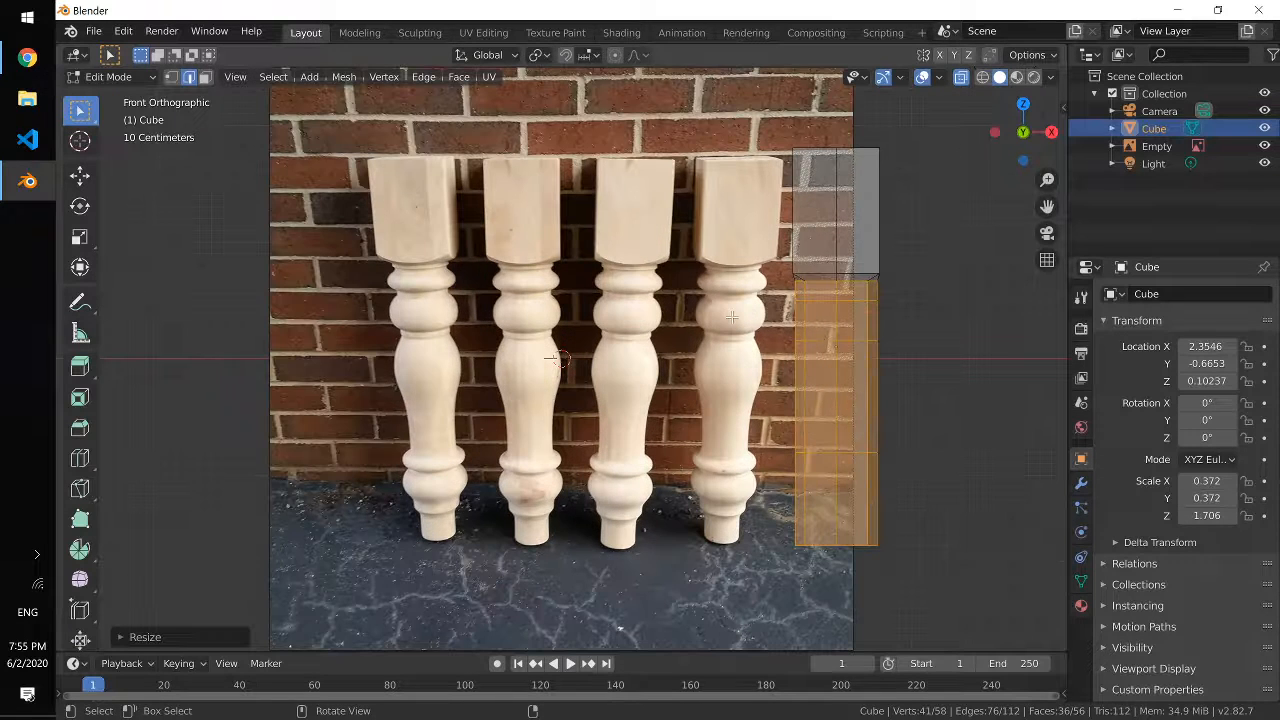
scroll(732, 317, "up", 1)
middle_click_drag(732, 317, 686, 316)
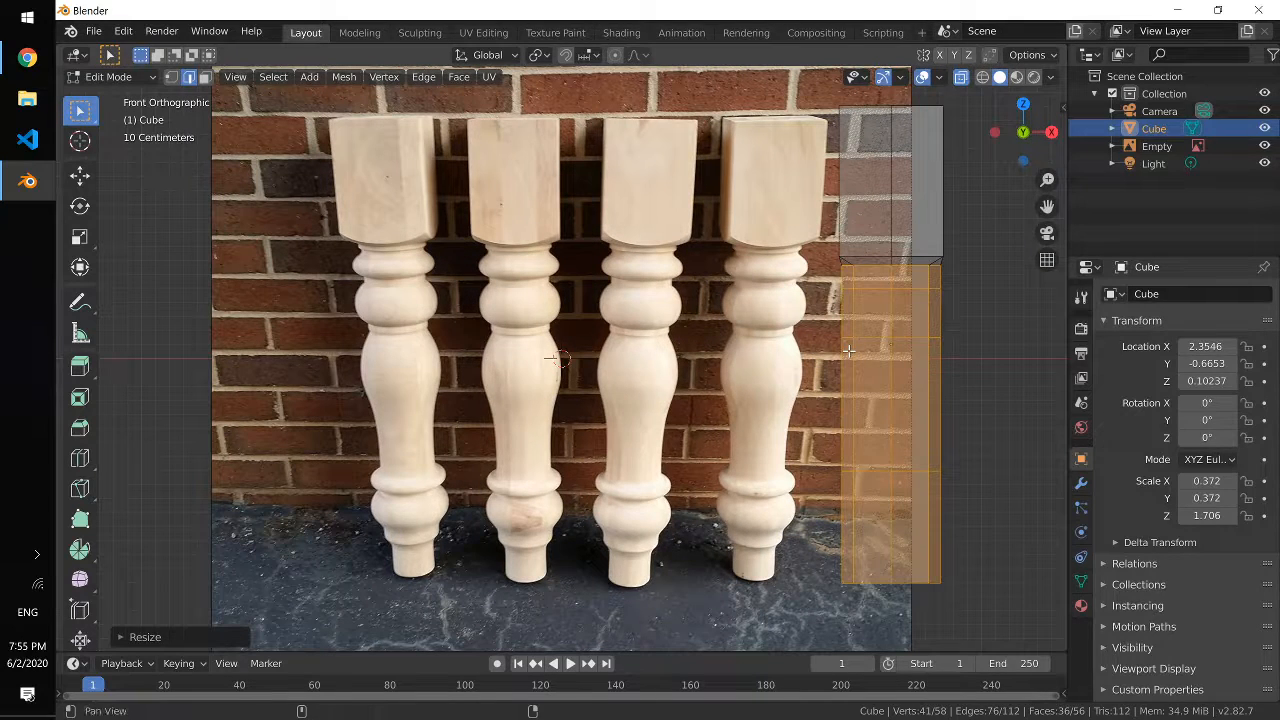
middle_click_drag(848, 350, 701, 334, "shift")
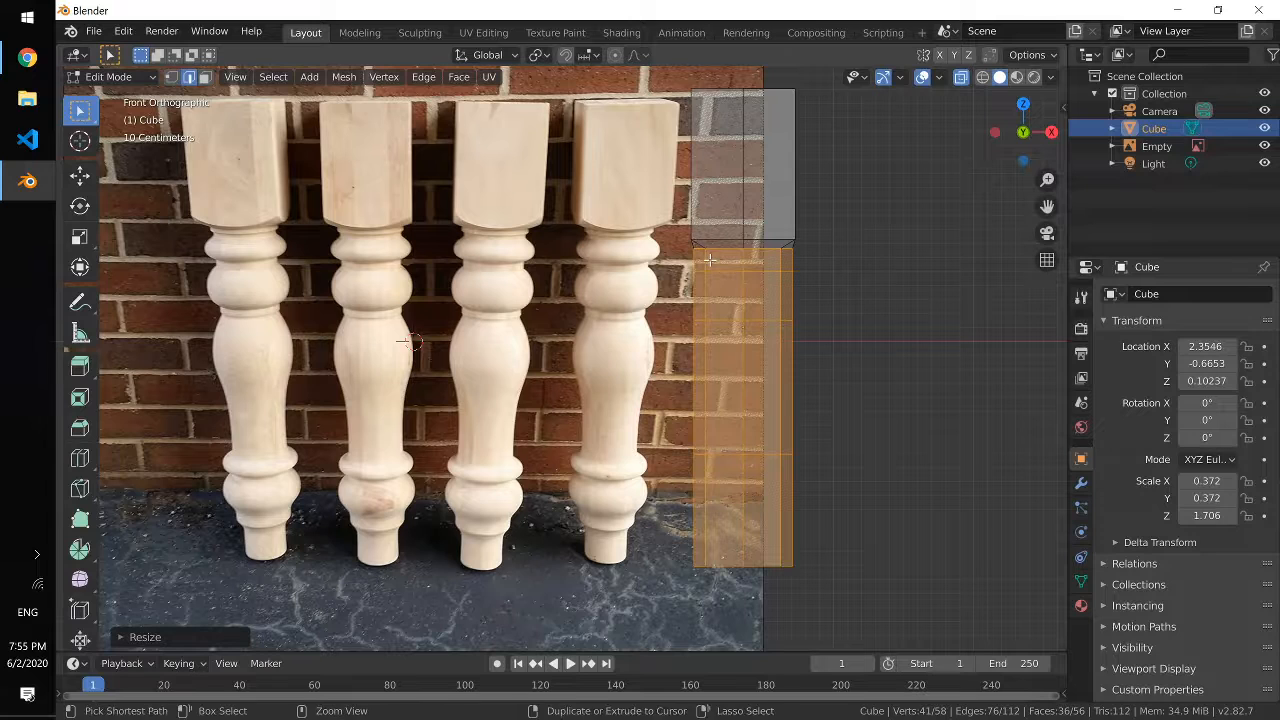
key("ctrl+r")
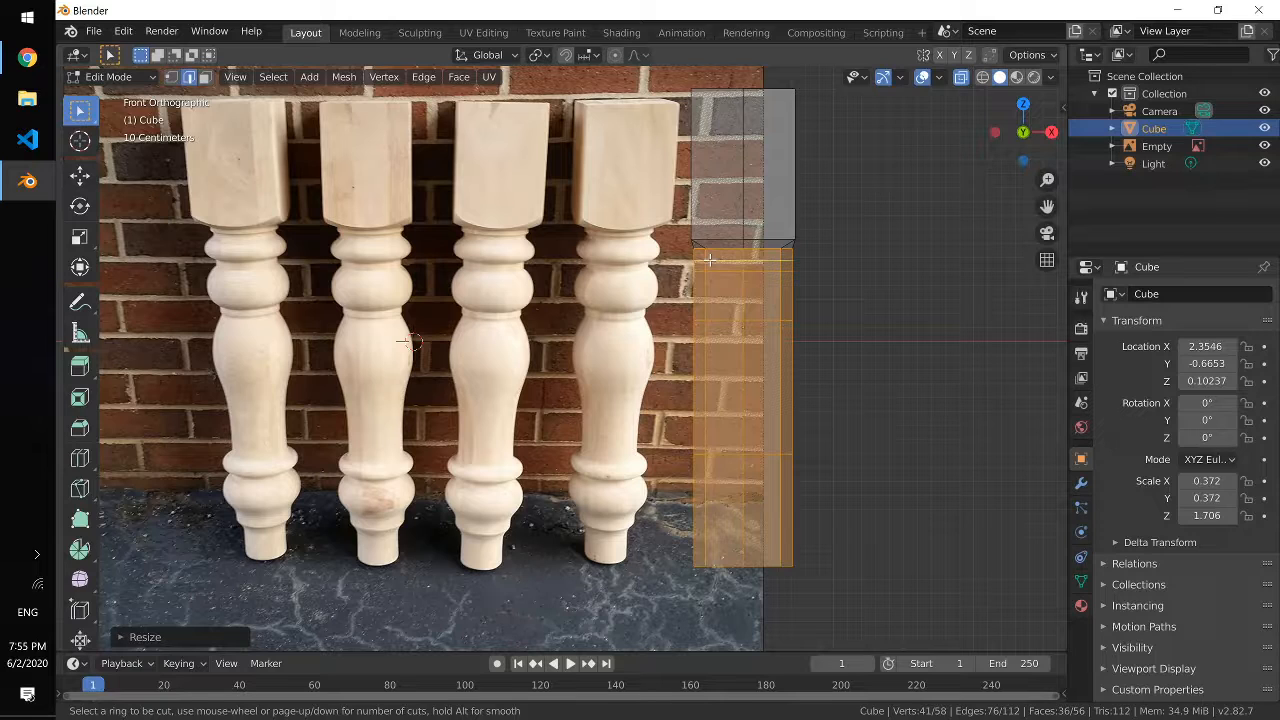
scroll(709, 259, "up", 1)
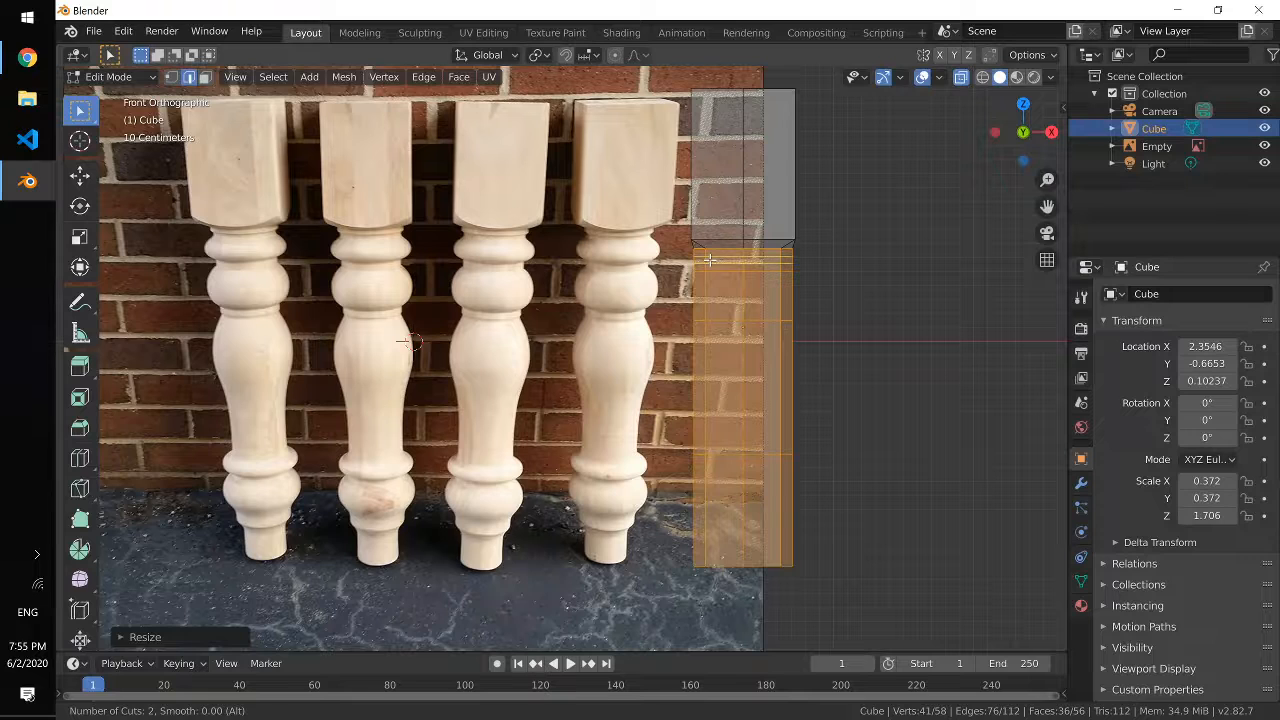
left_click(709, 259)
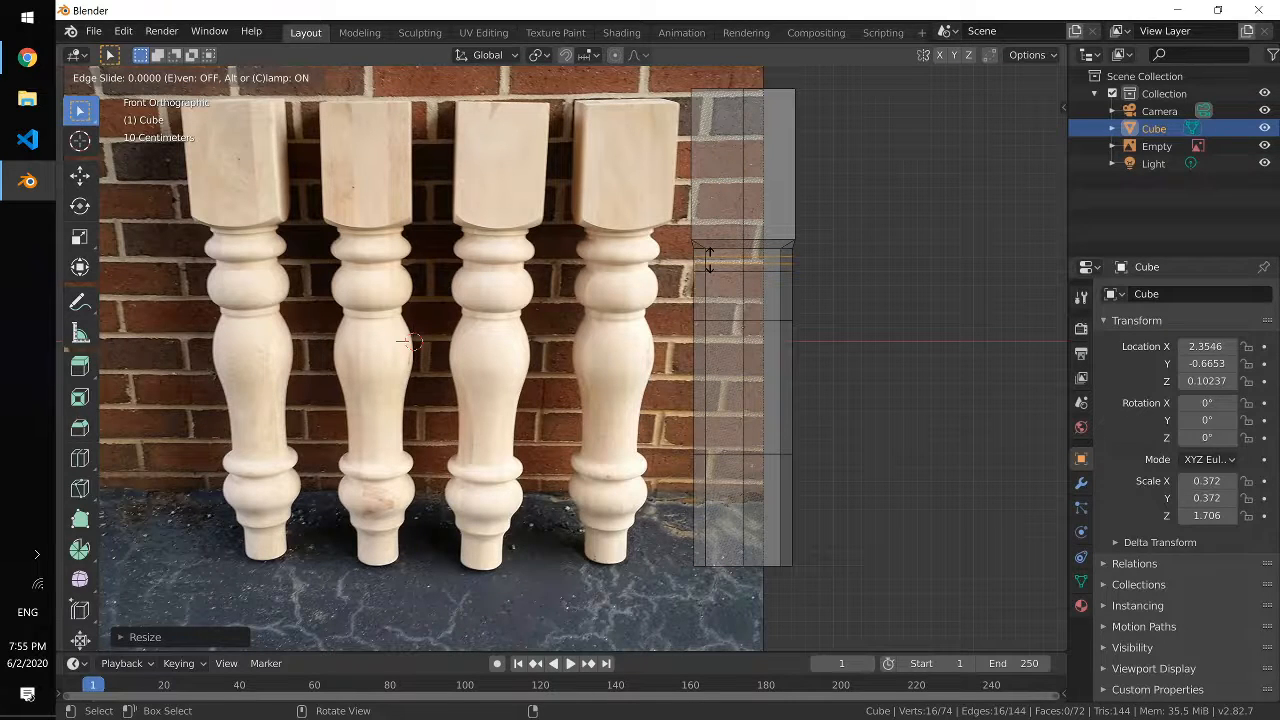
left_click(709, 259)
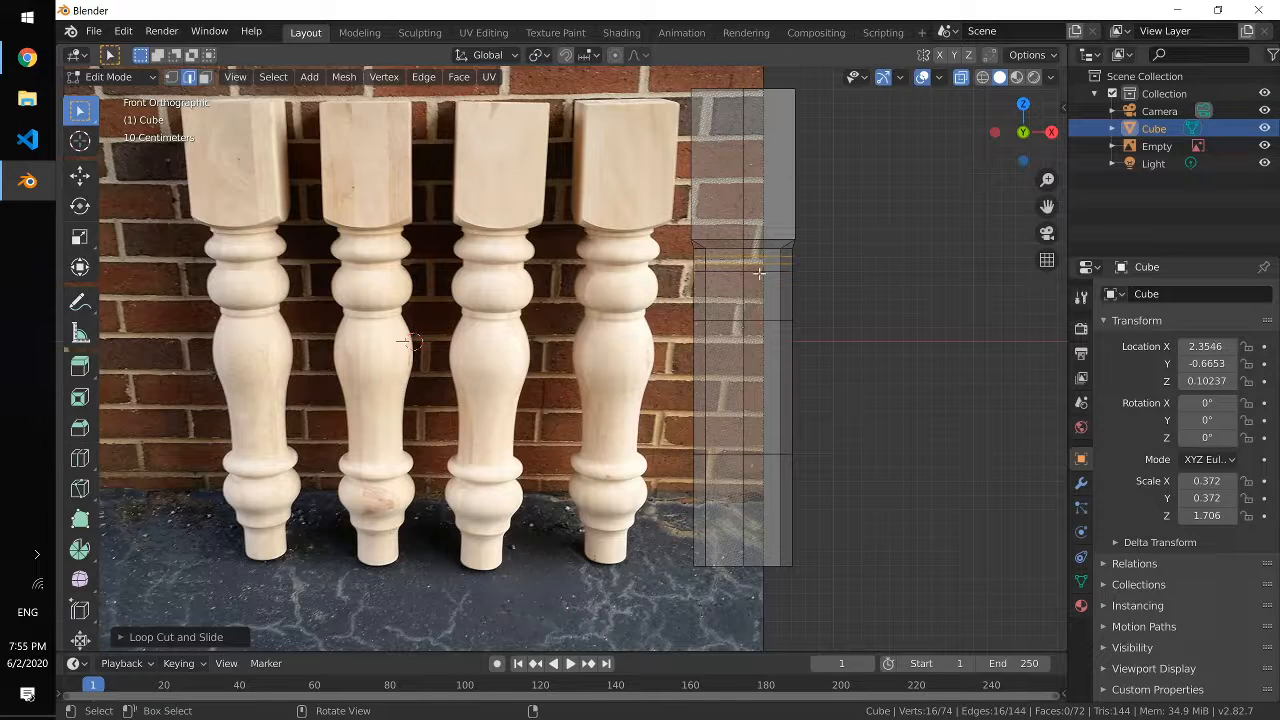
Step: Scale the two new loops by about 1.25 along Z and outward by about 1.16 with Z locked, forming the first ring
key("s")
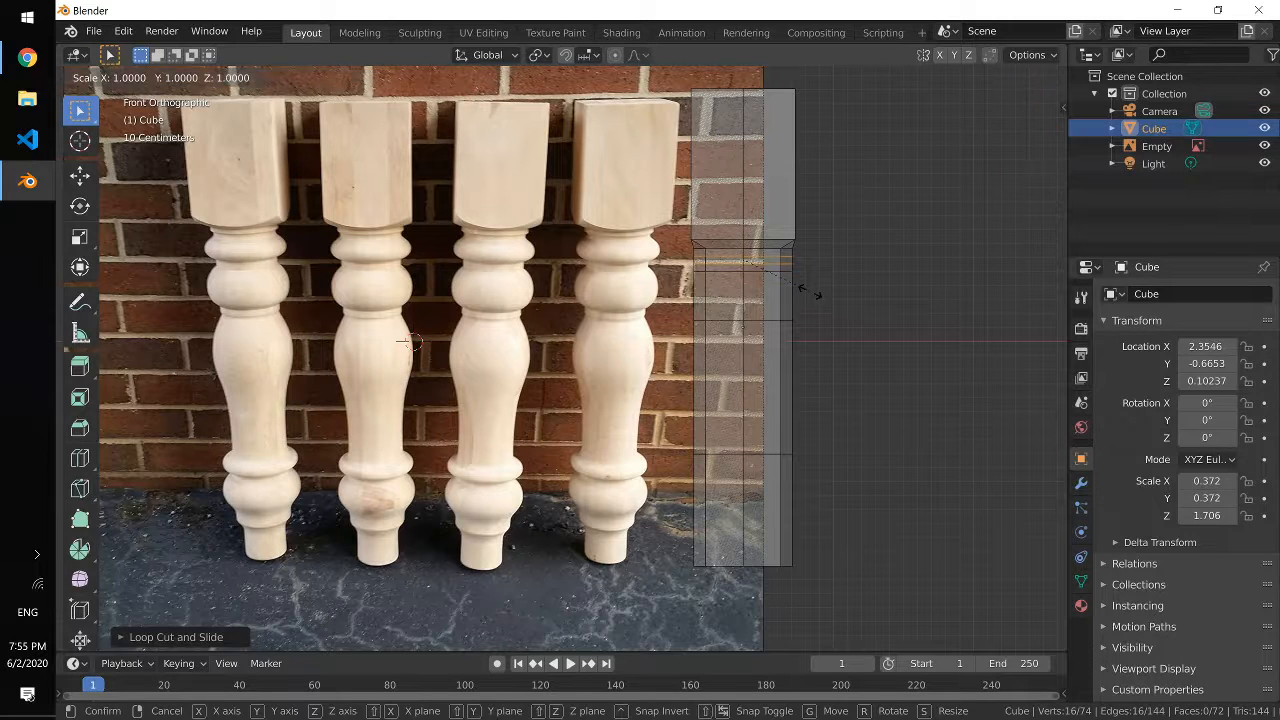
key("z")
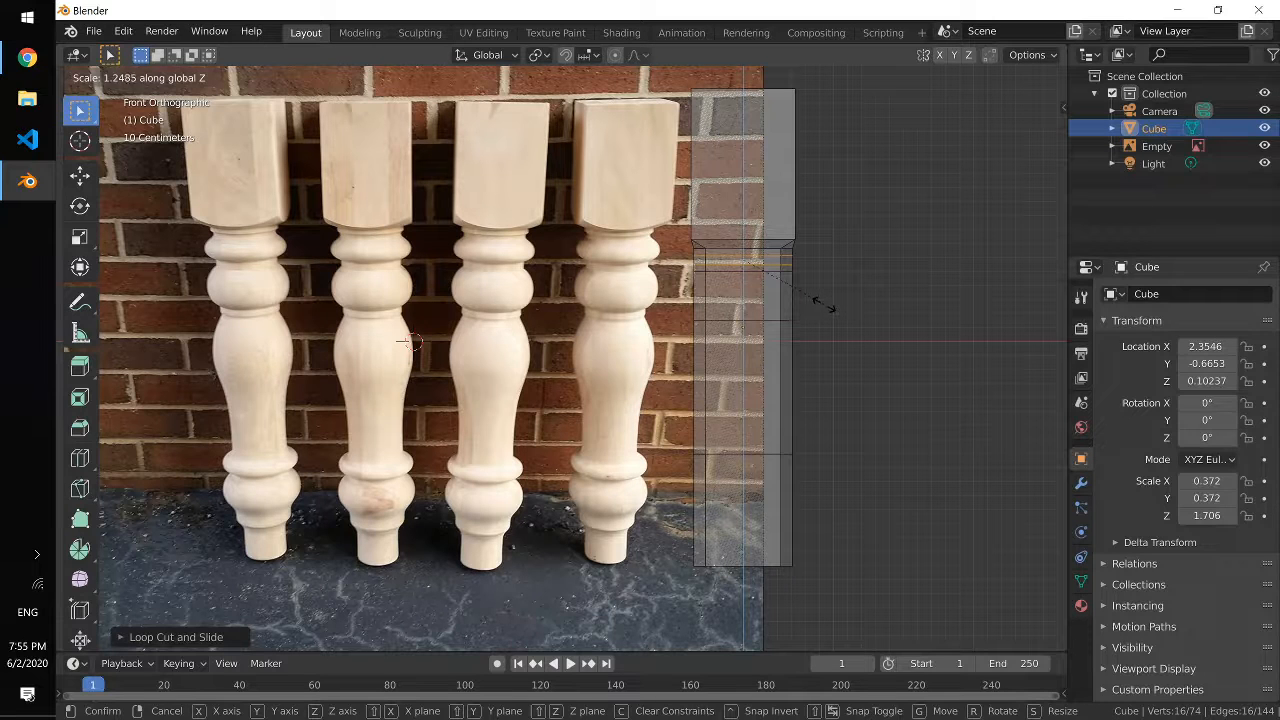
left_click(823, 305)
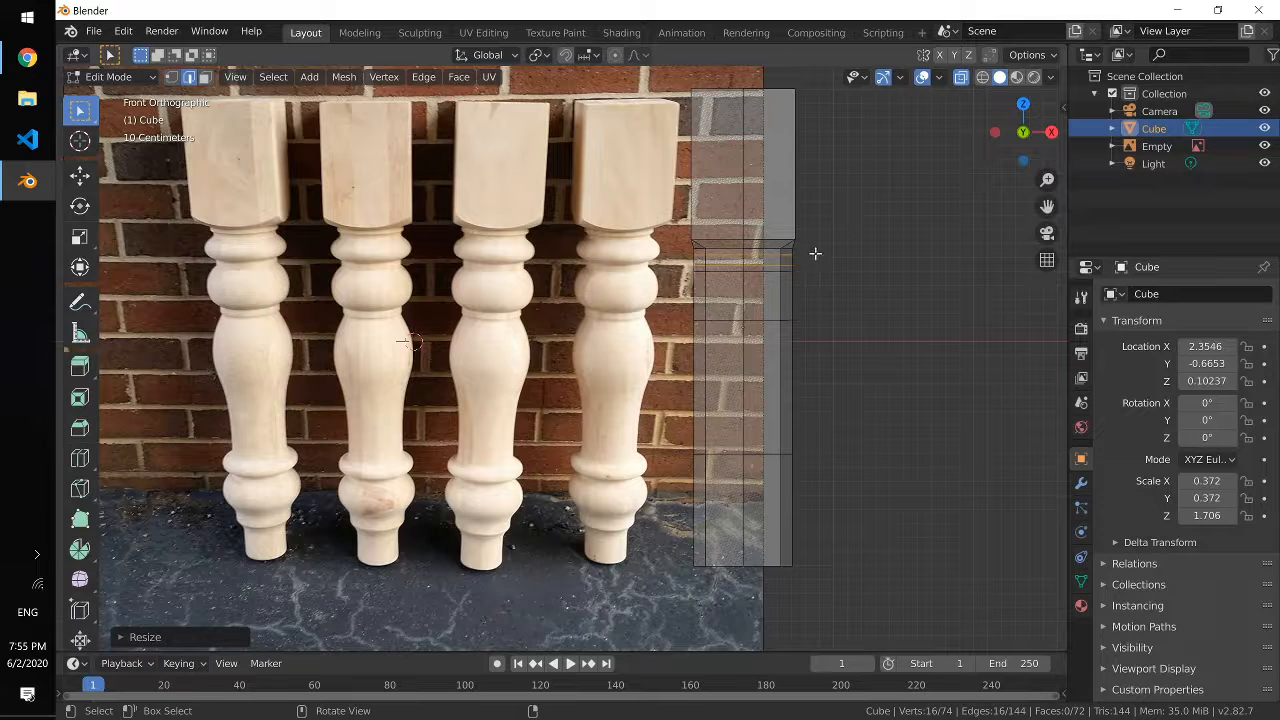
key("s")
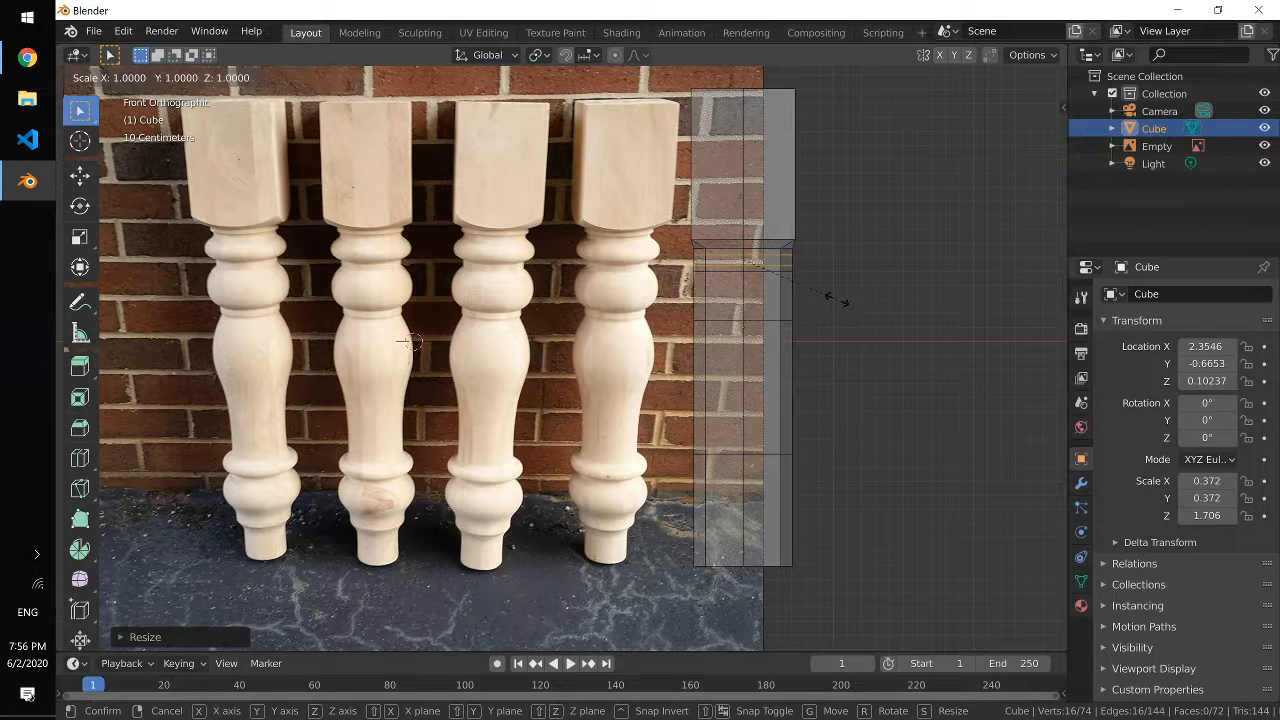
key("shift+z")
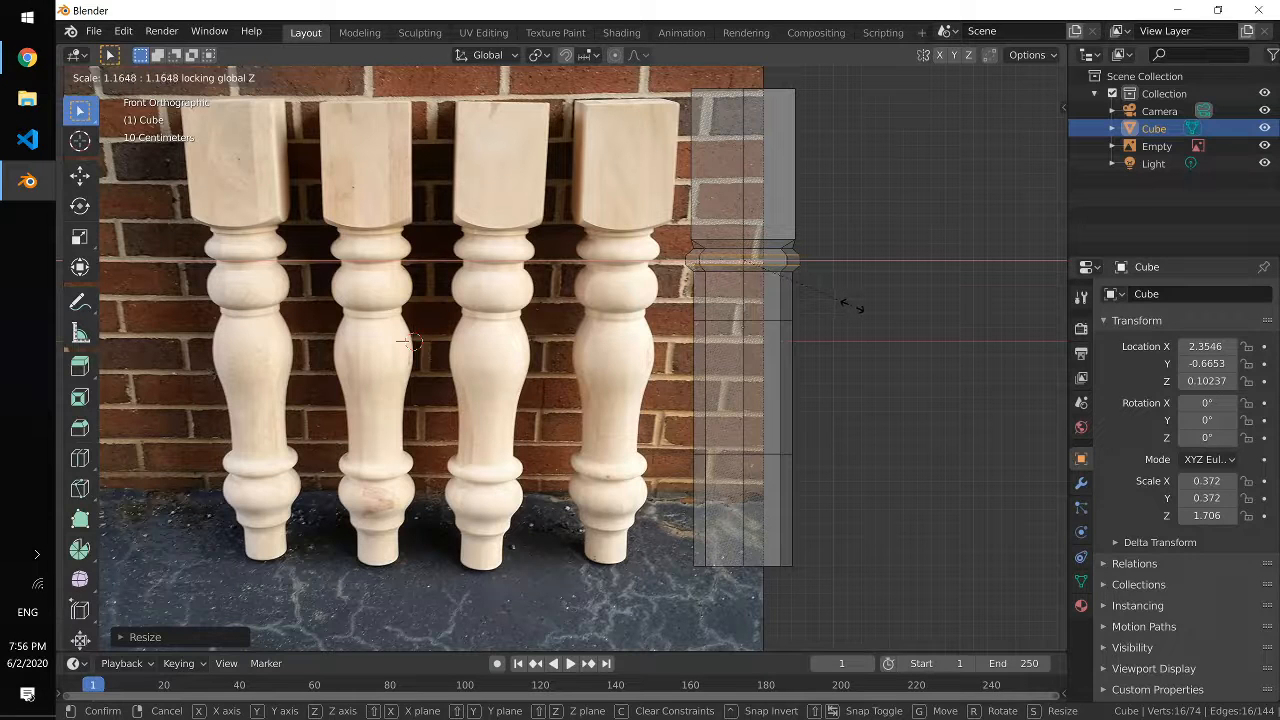
left_click(852, 306)
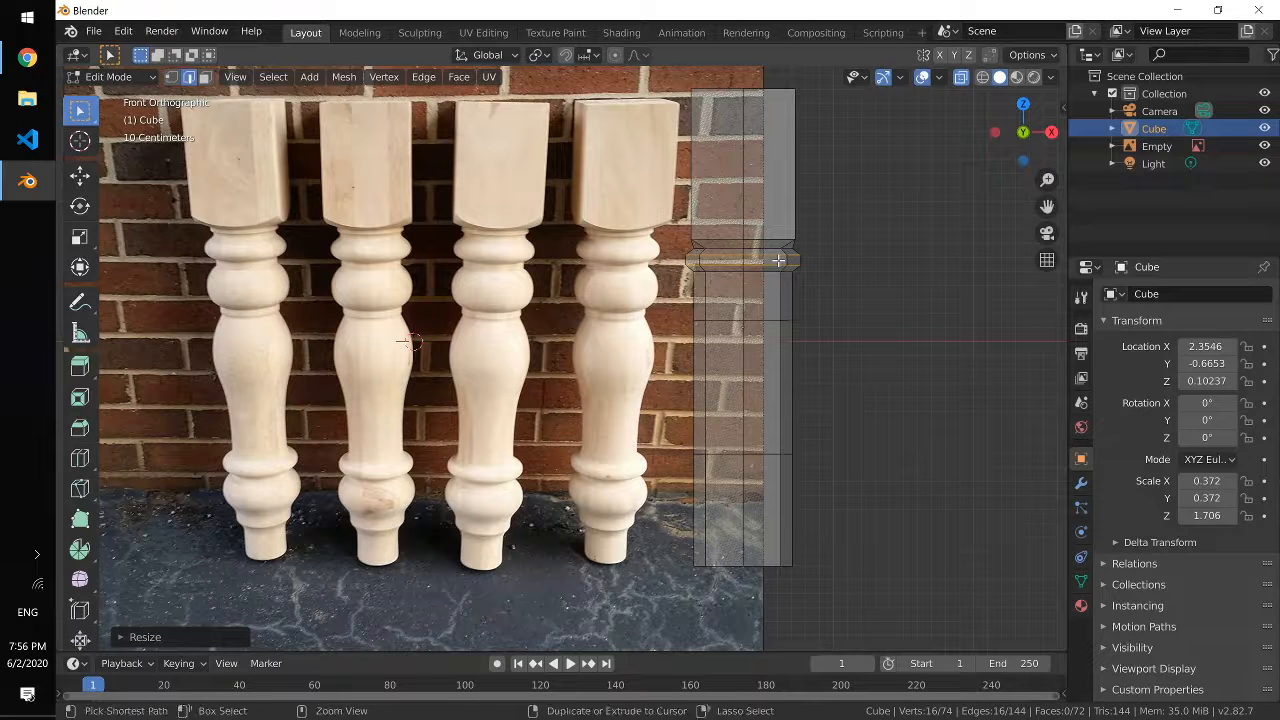
Step: Add a loop cut through the middle of the first ring and scale it outward by about 1.03 with Z locked
key("ctrl+r")
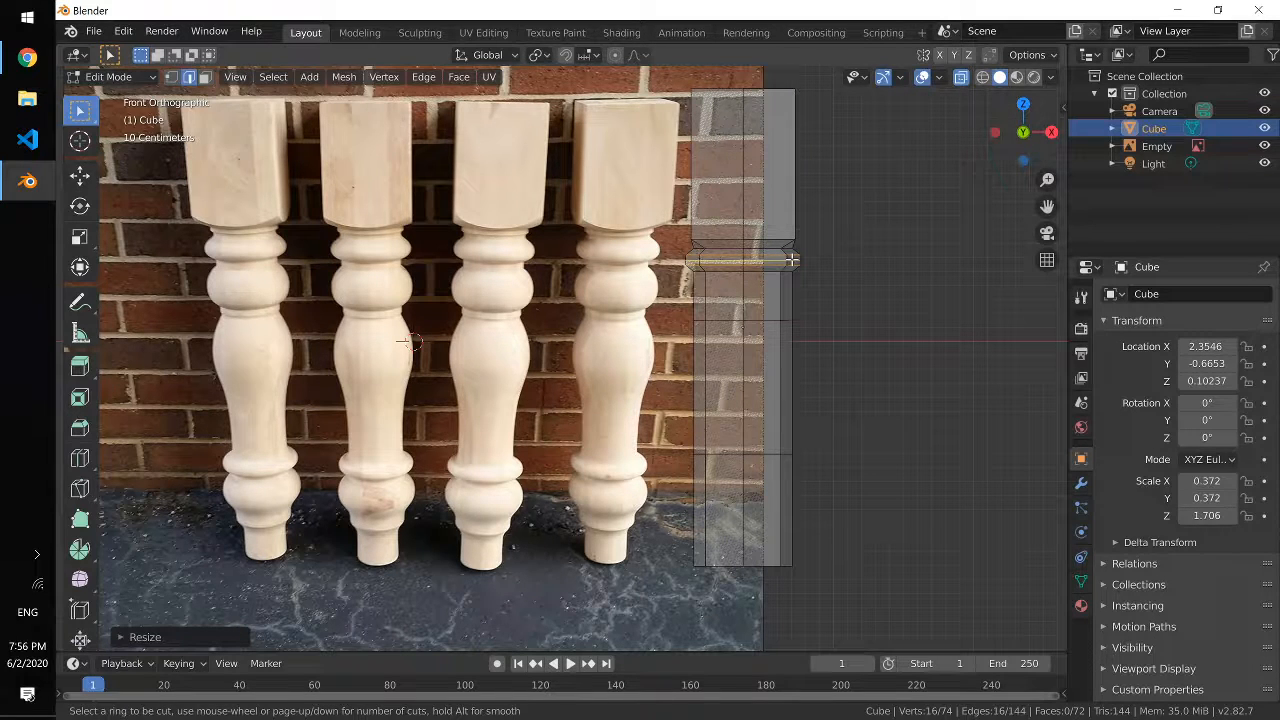
left_click(791, 259)
left_click(791, 259)
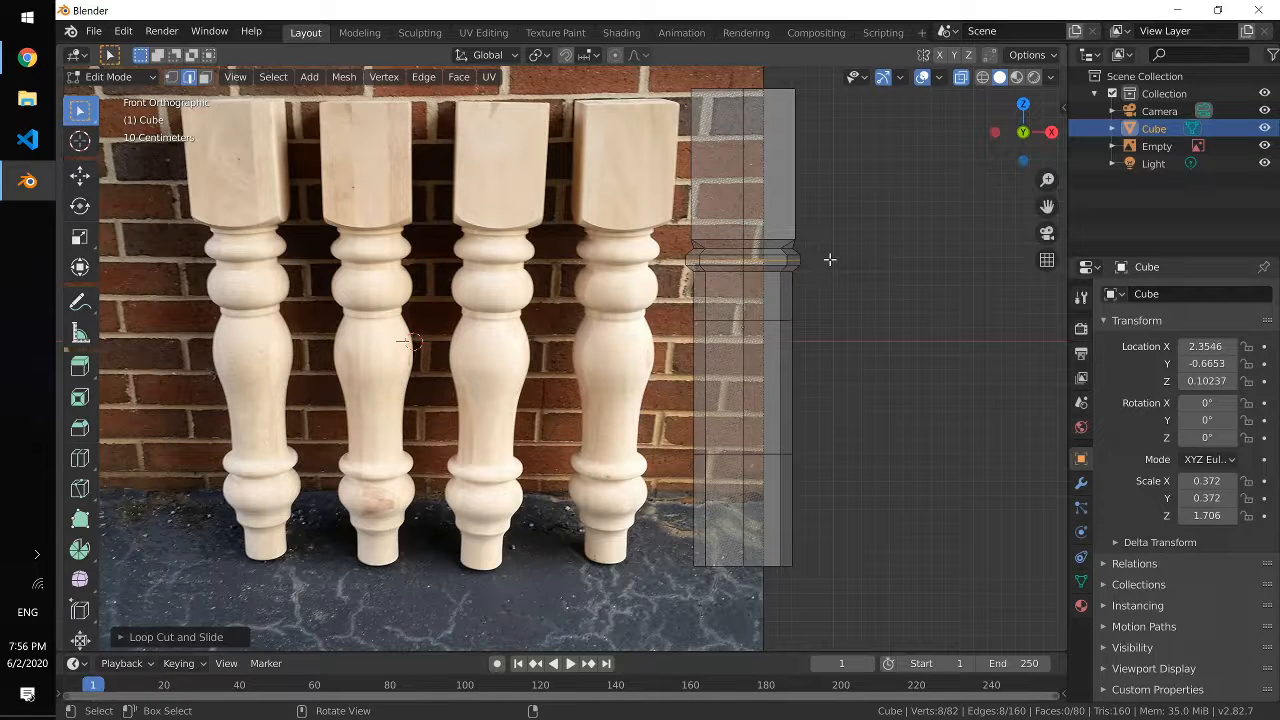
key("s")
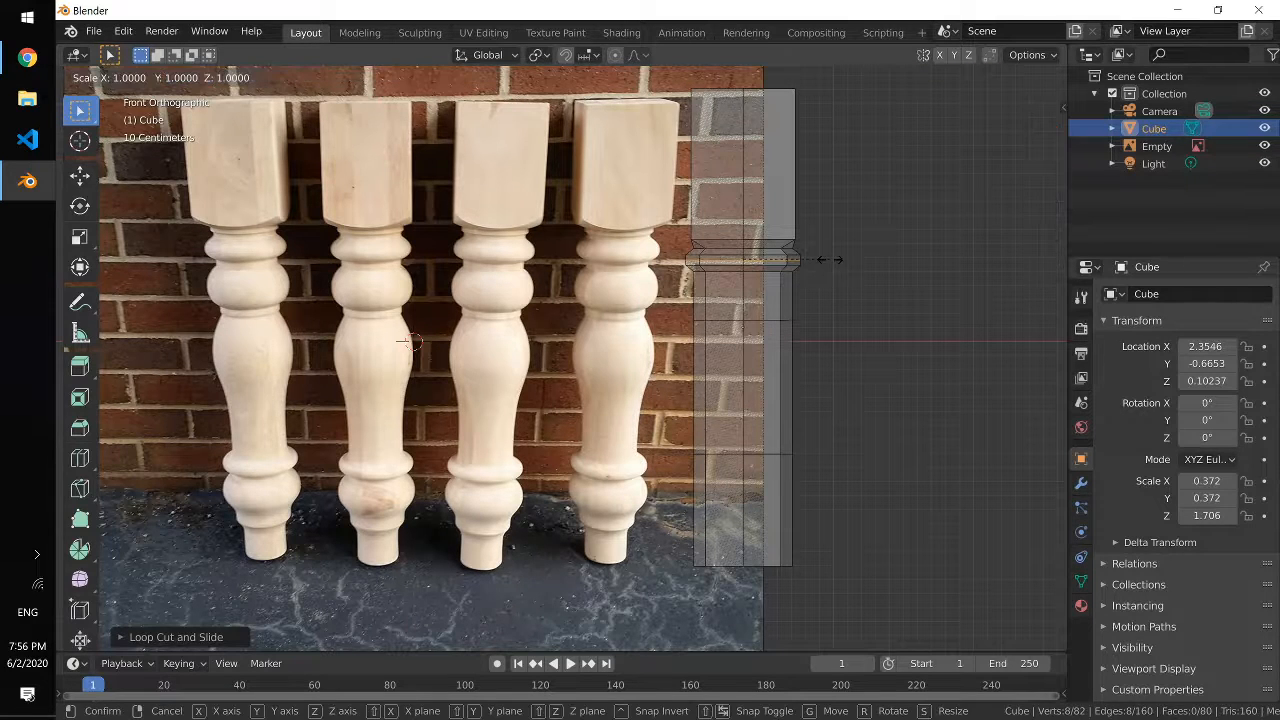
key("shift+z")
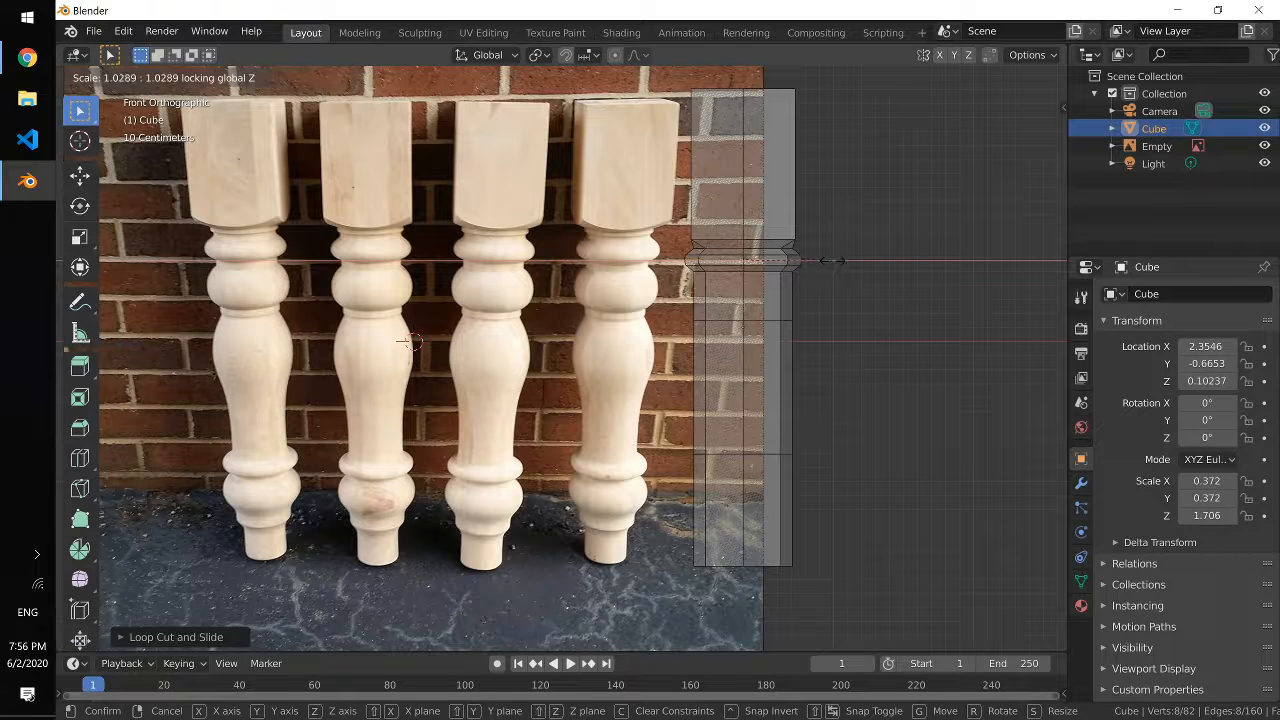
left_click(832, 261)
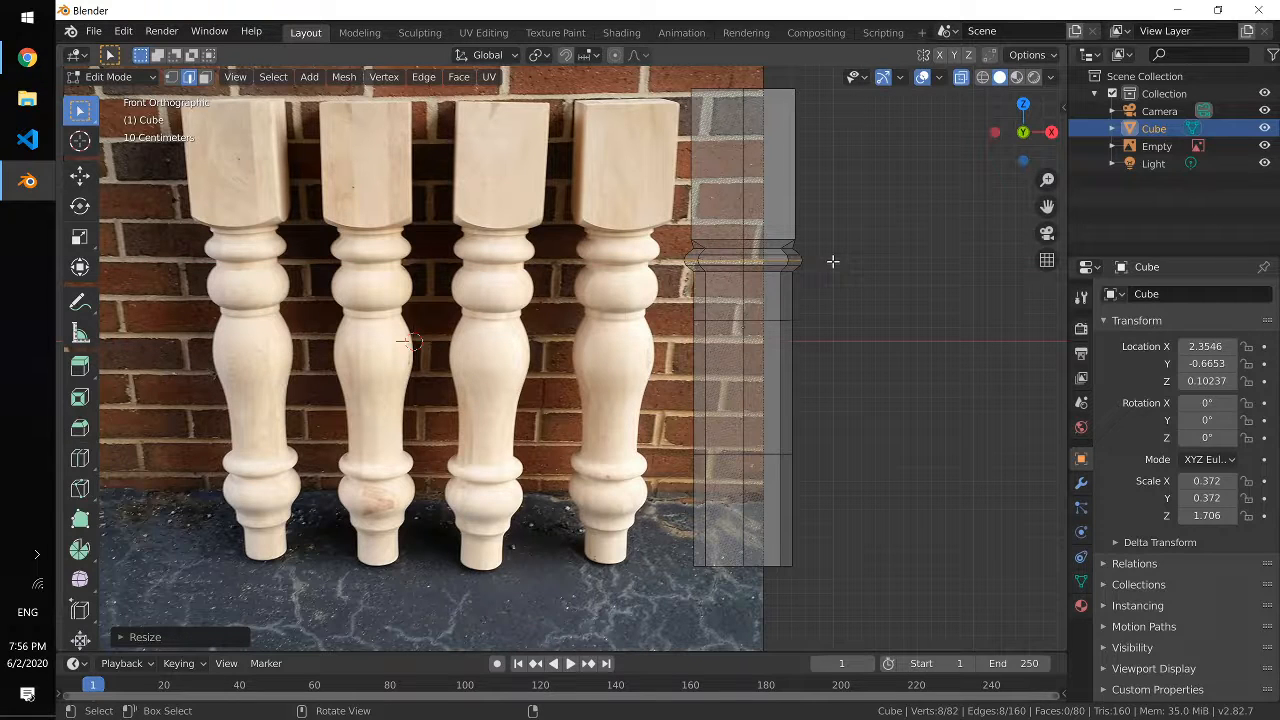
left_click(748, 262)
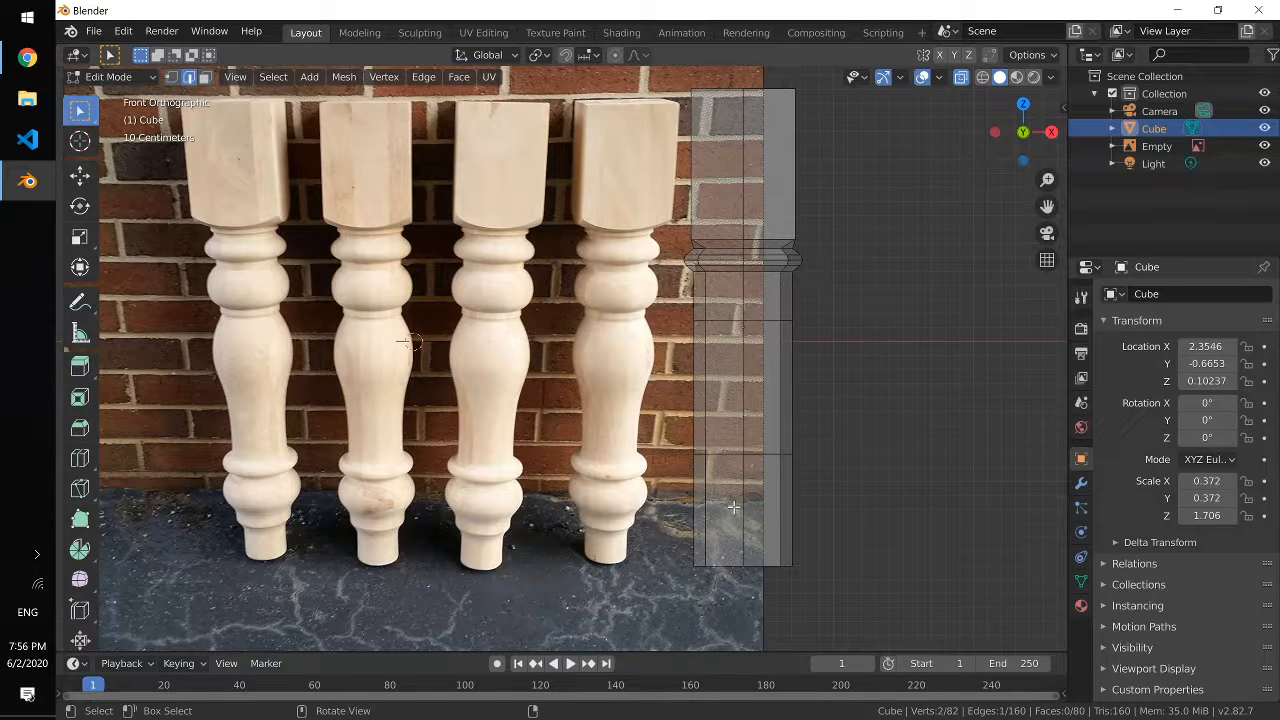
Step: Add two evenly spaced horizontal loop cuts in the band directly below the first ring
key("ctrl+r")
left_click(734, 289)
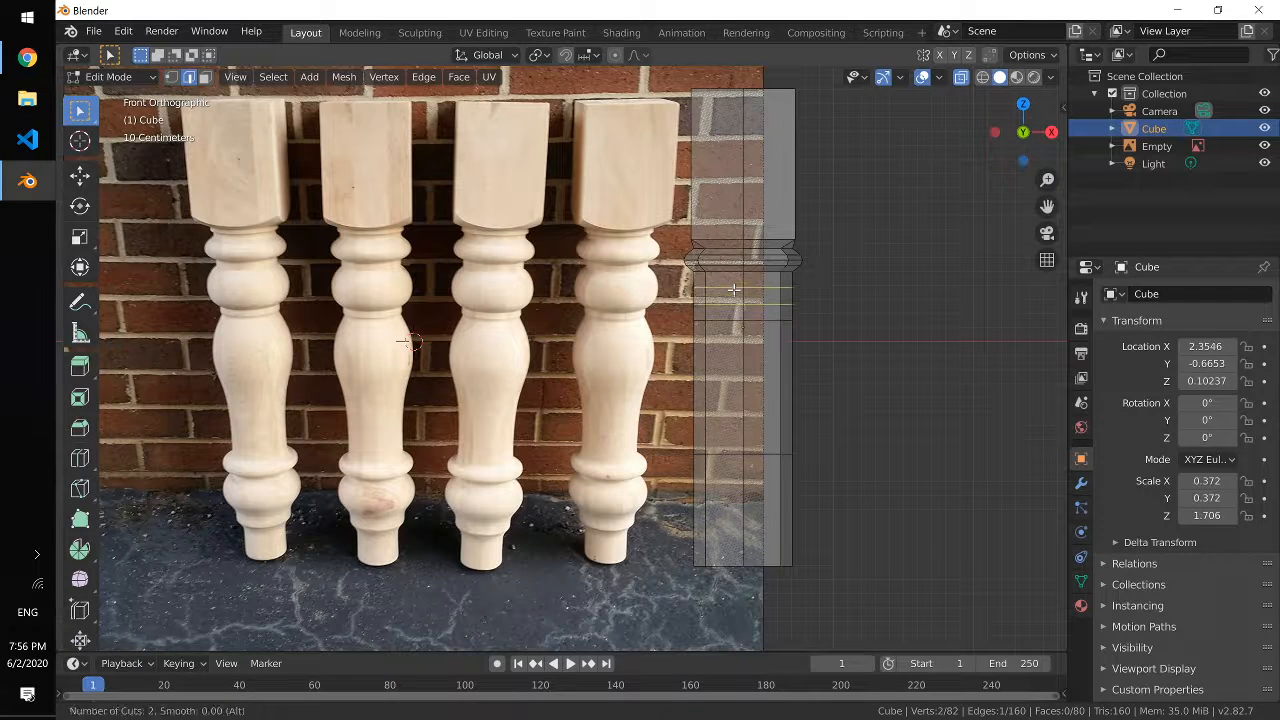
right_click(738, 289)
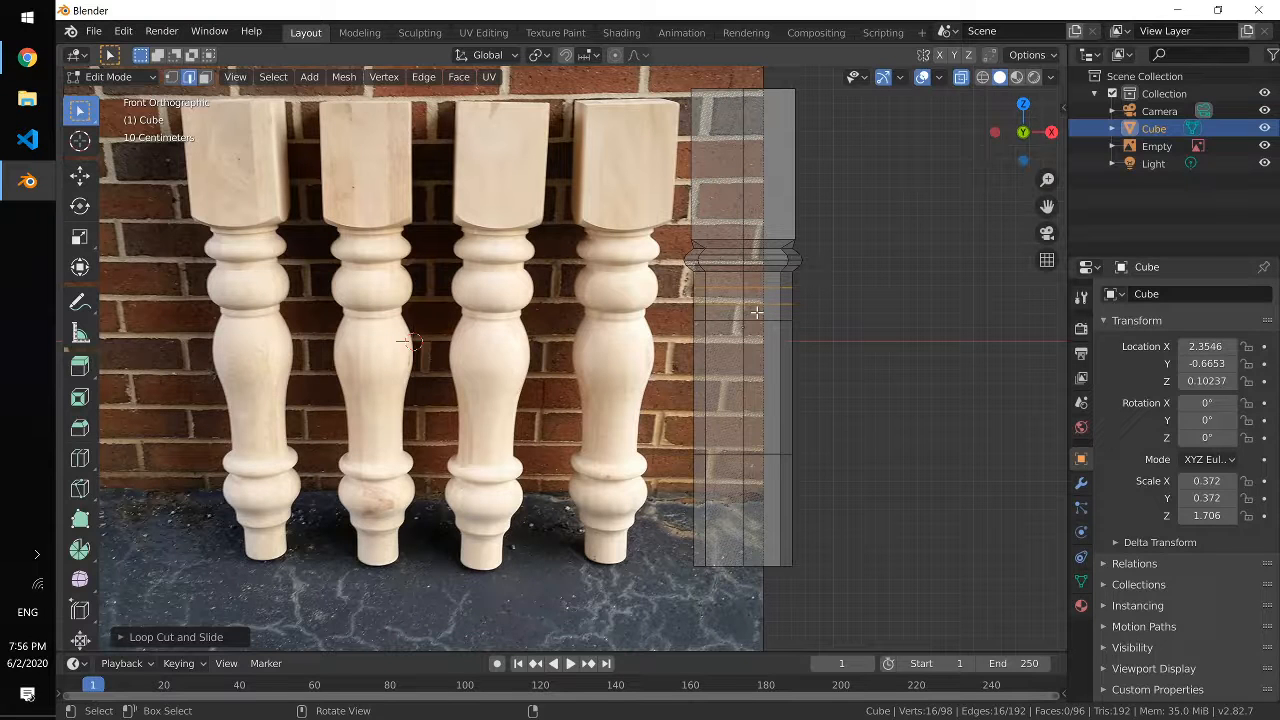
Step: Spread the two loops apart along Z and scale them outward by about 1.24 with Z locked, forming the second ring
key("s")
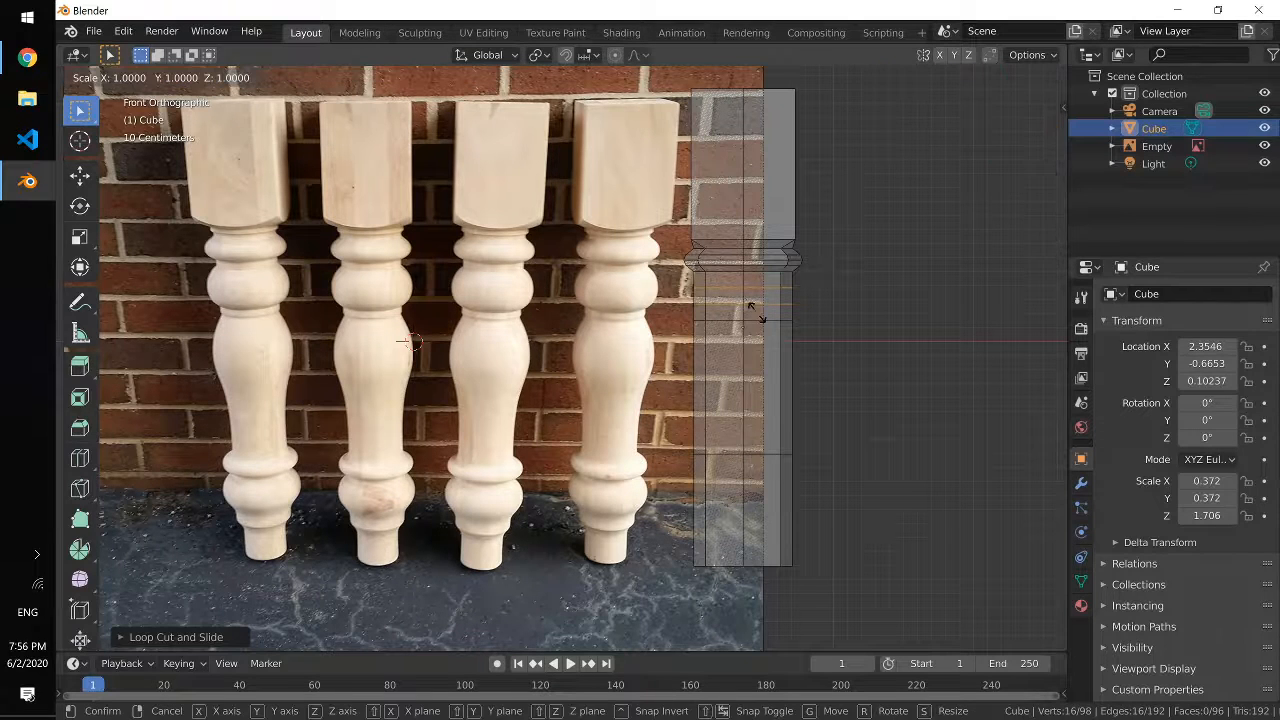
key("z")
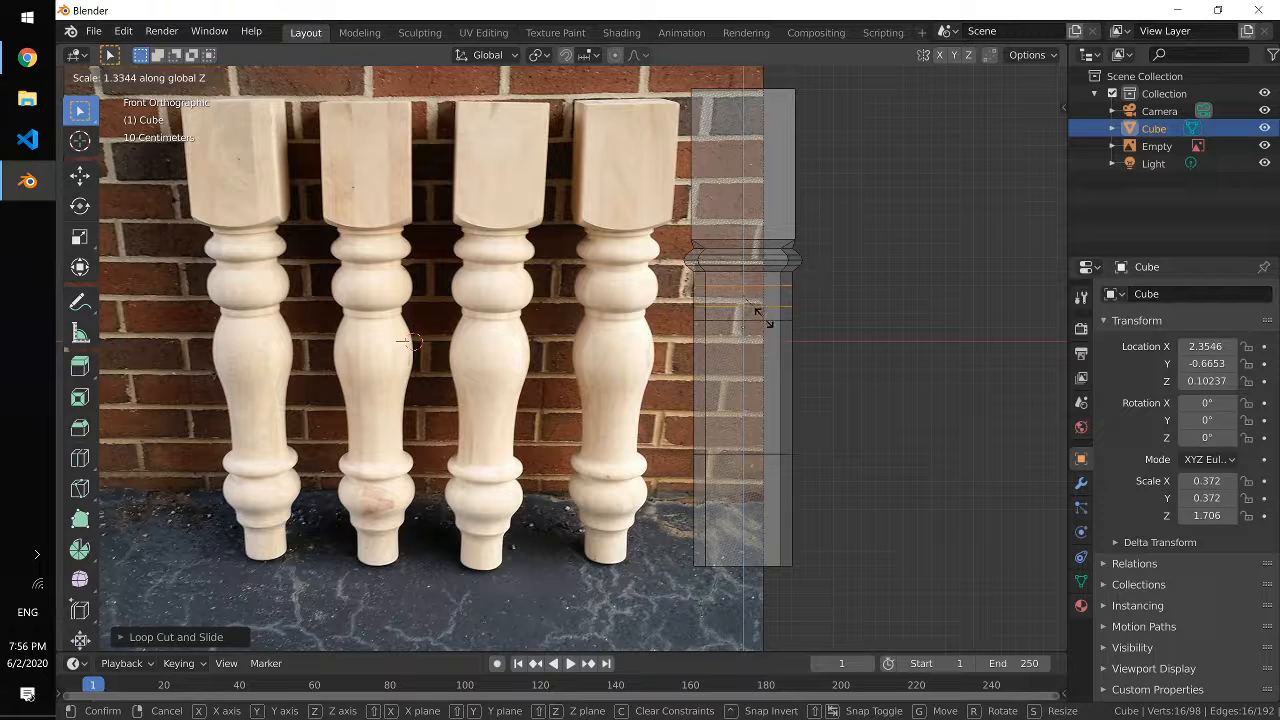
key("shift+z")
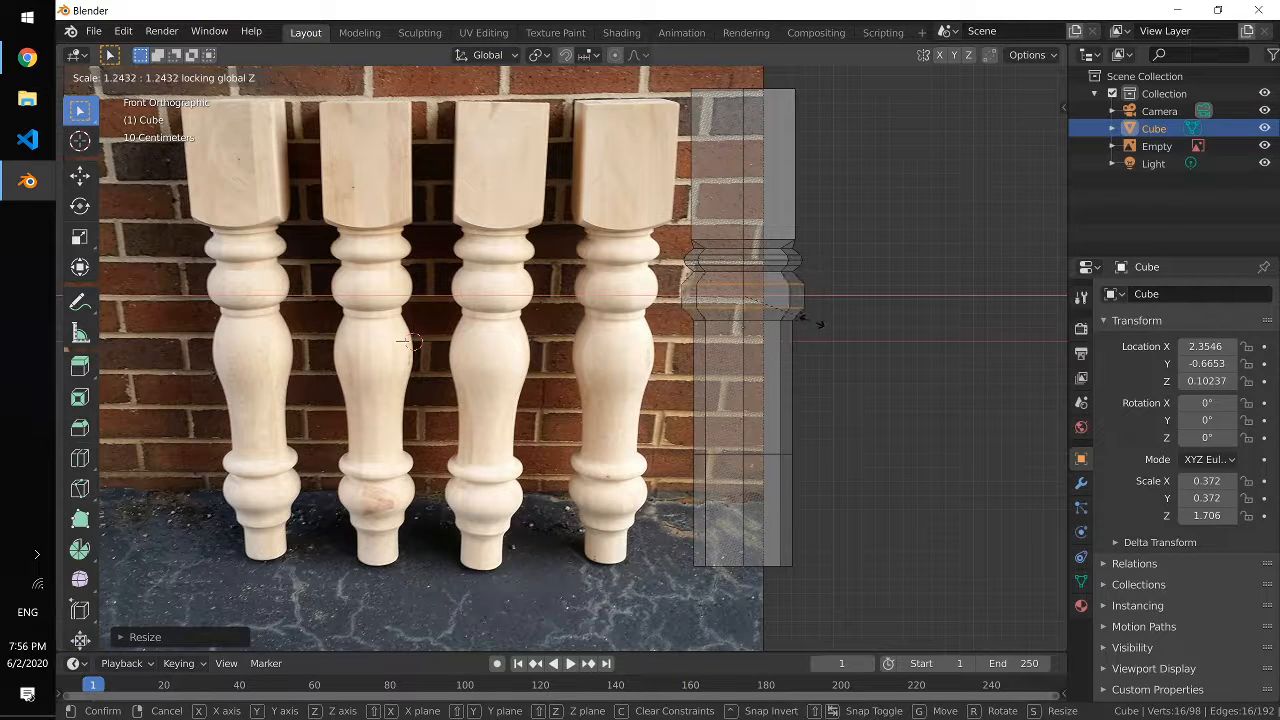
left_click(816, 321)
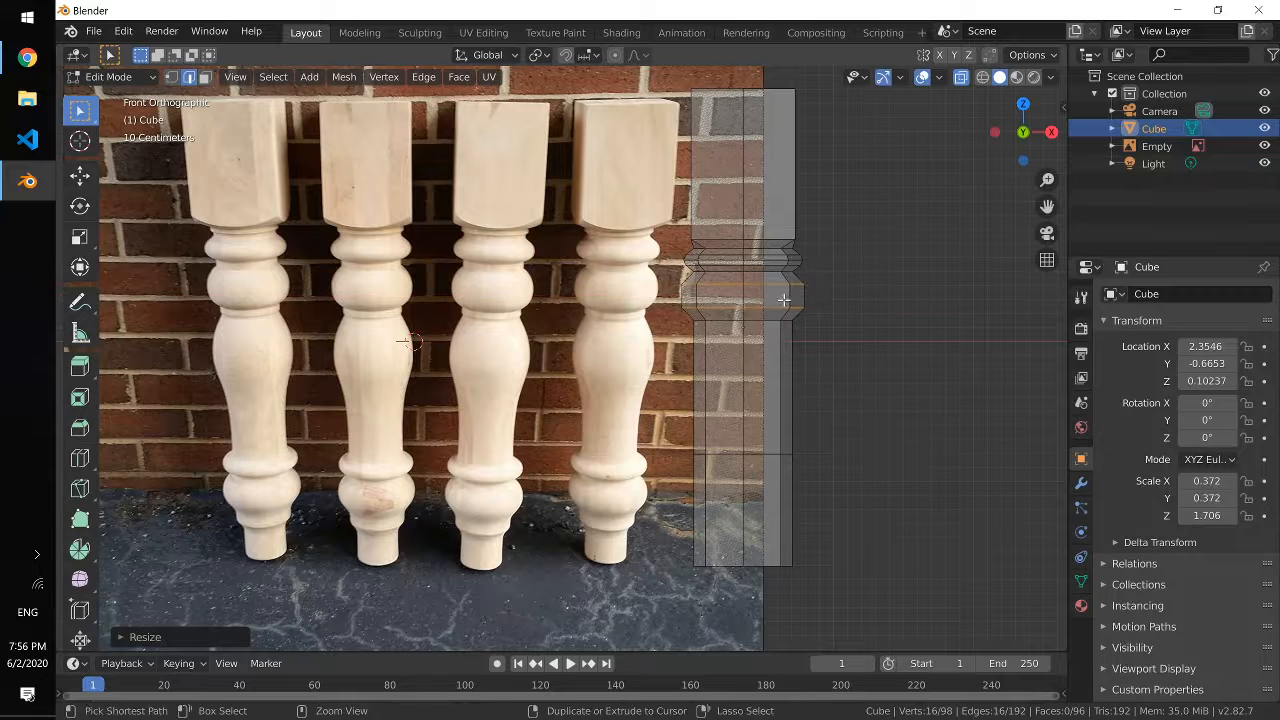
Step: Add a loop cut through the middle of the second ring and scale it outward by about 1.08 with Z locked
key("ctrl+r")
left_click(784, 299)
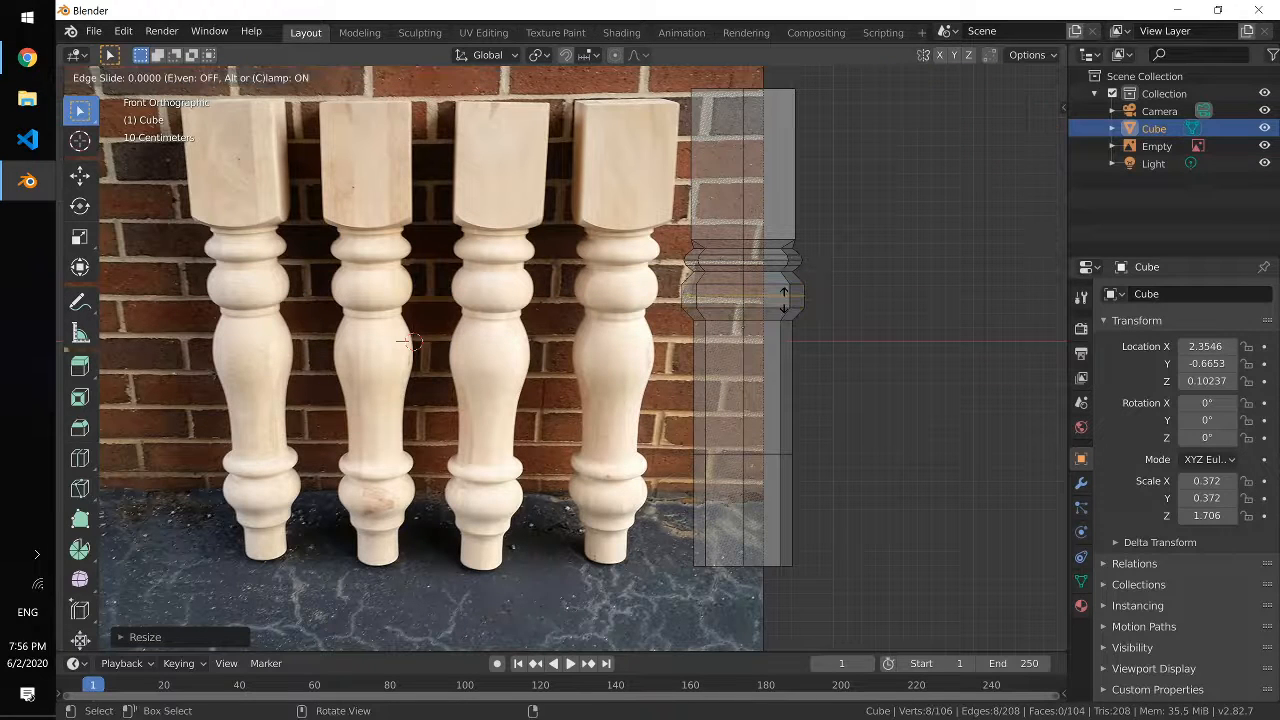
left_click(784, 299)
key("s")
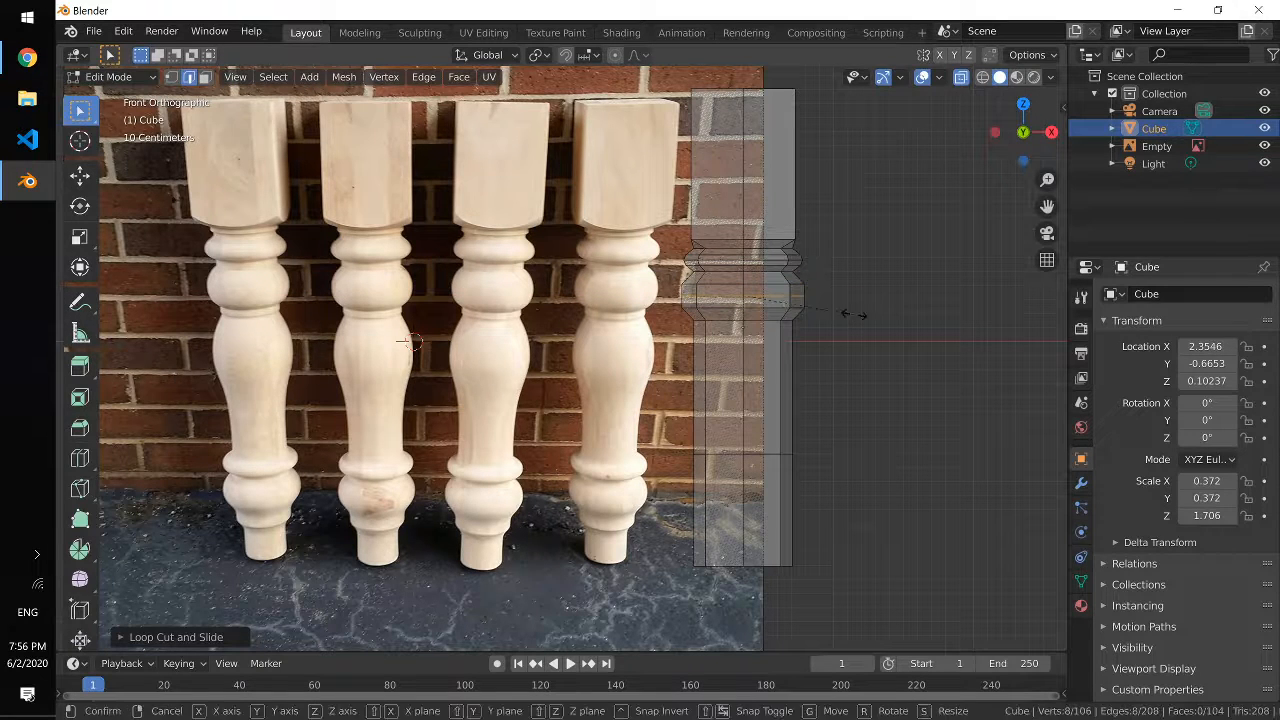
key("shift+z")
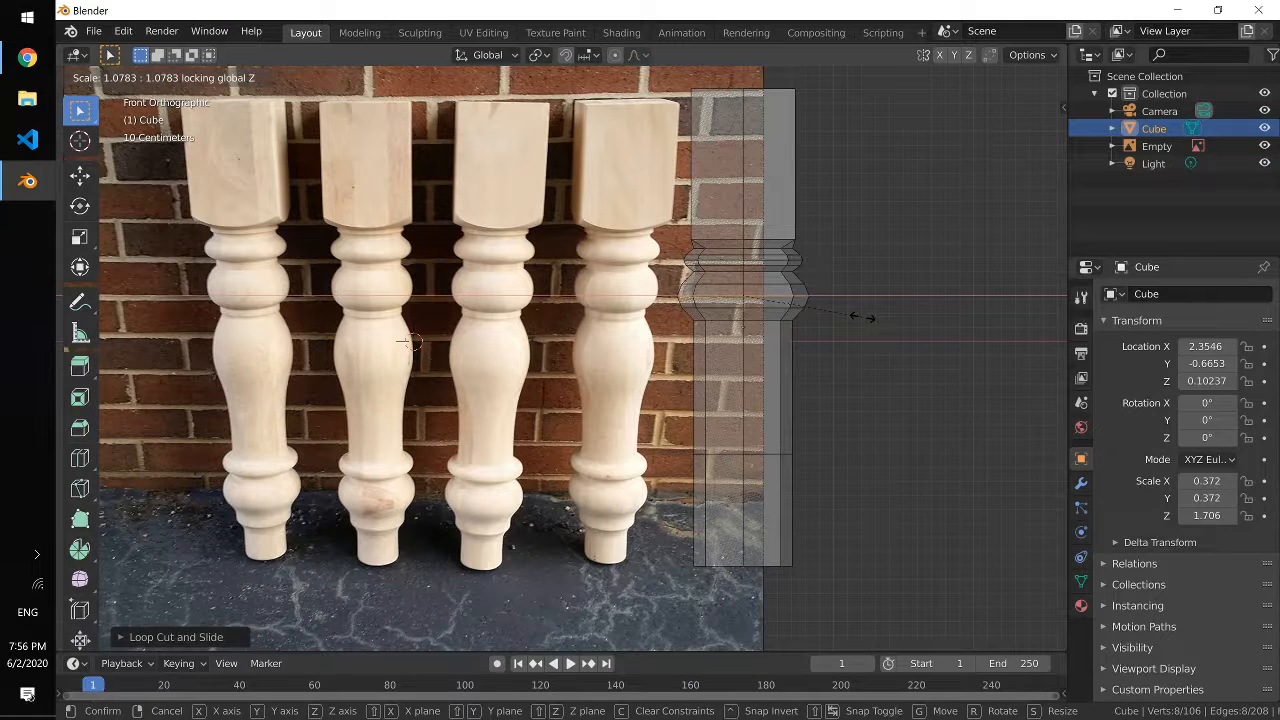
left_click(862, 317)
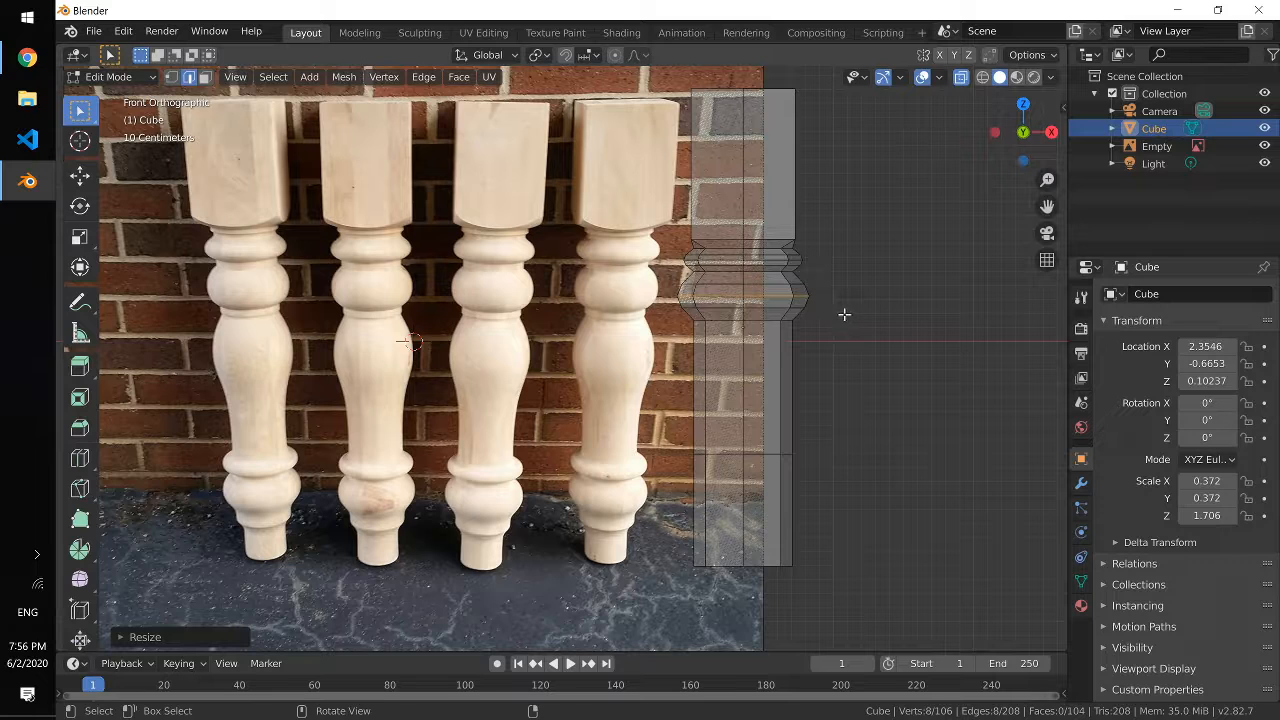
Step: Scale the second ring's middle loop slightly inward with Z locked to soften its bulge
key("s")
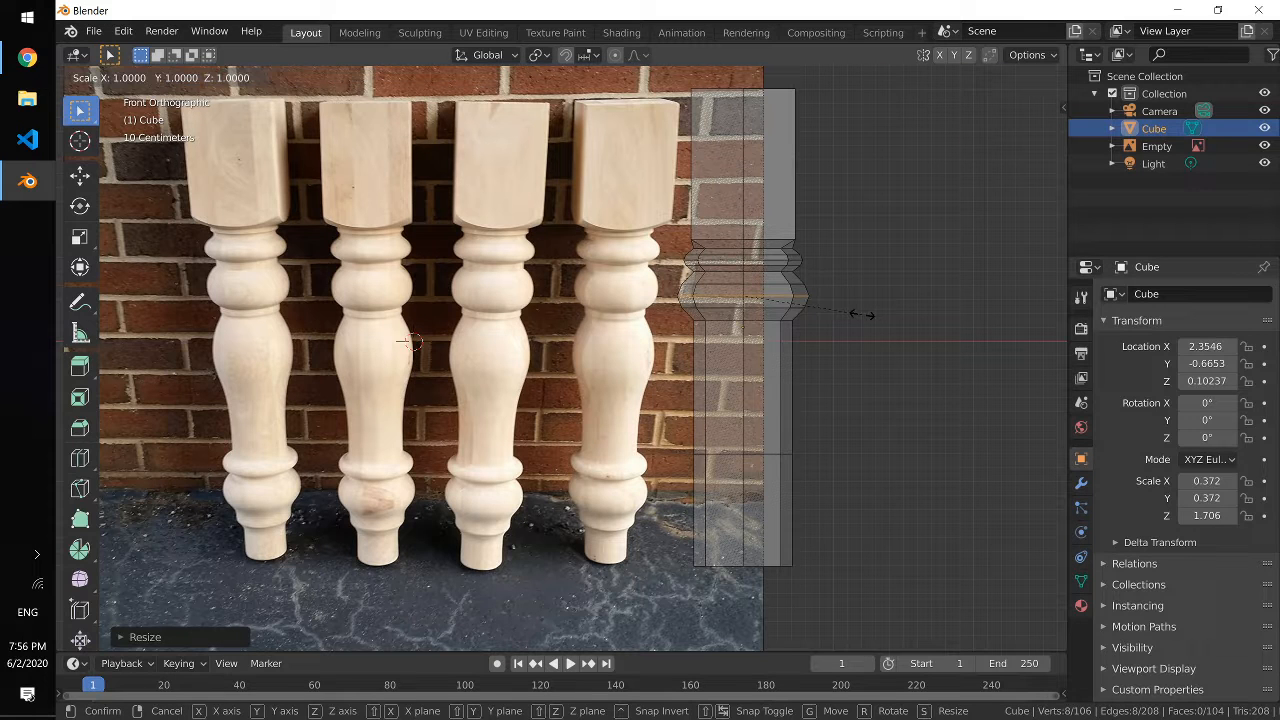
key("shift+z")
left_click(858, 314)
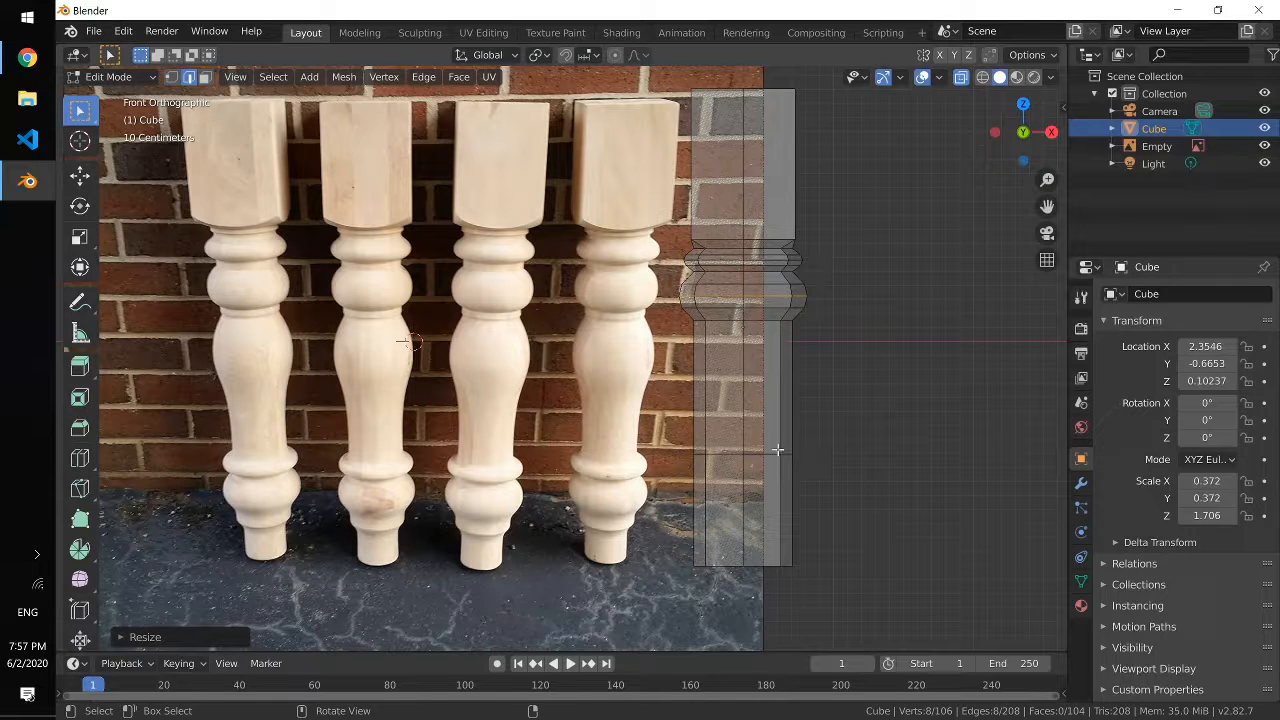
Step: Add a horizontal loop cut a little below the second ring and scale it outward by about 1.2 with Z locked
key("ctrl+r")
left_click(756, 367)
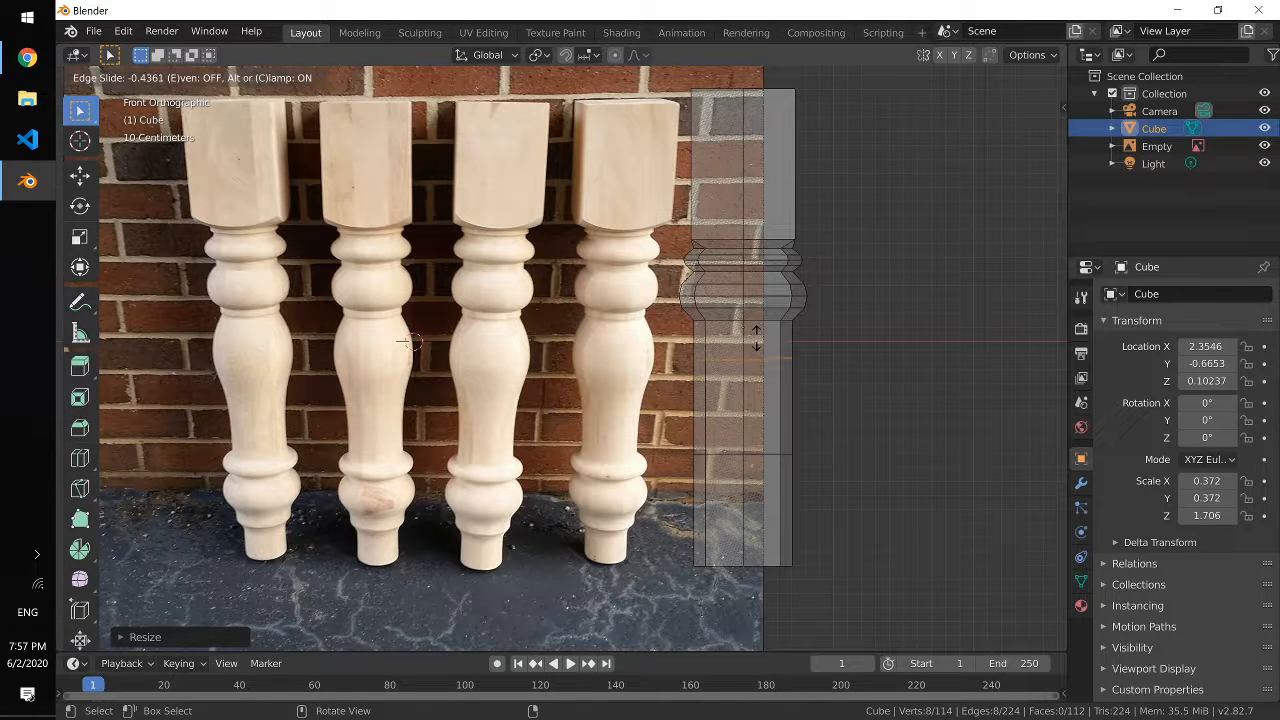
left_click(756, 337)
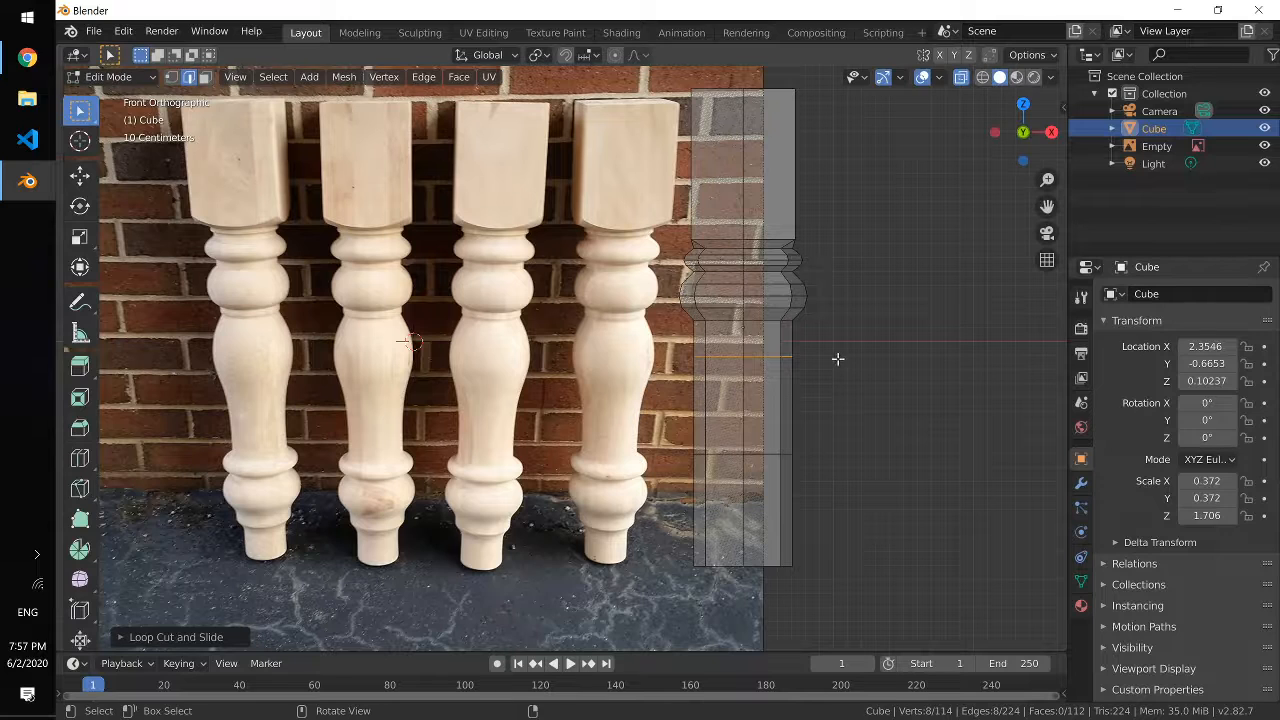
key("s")
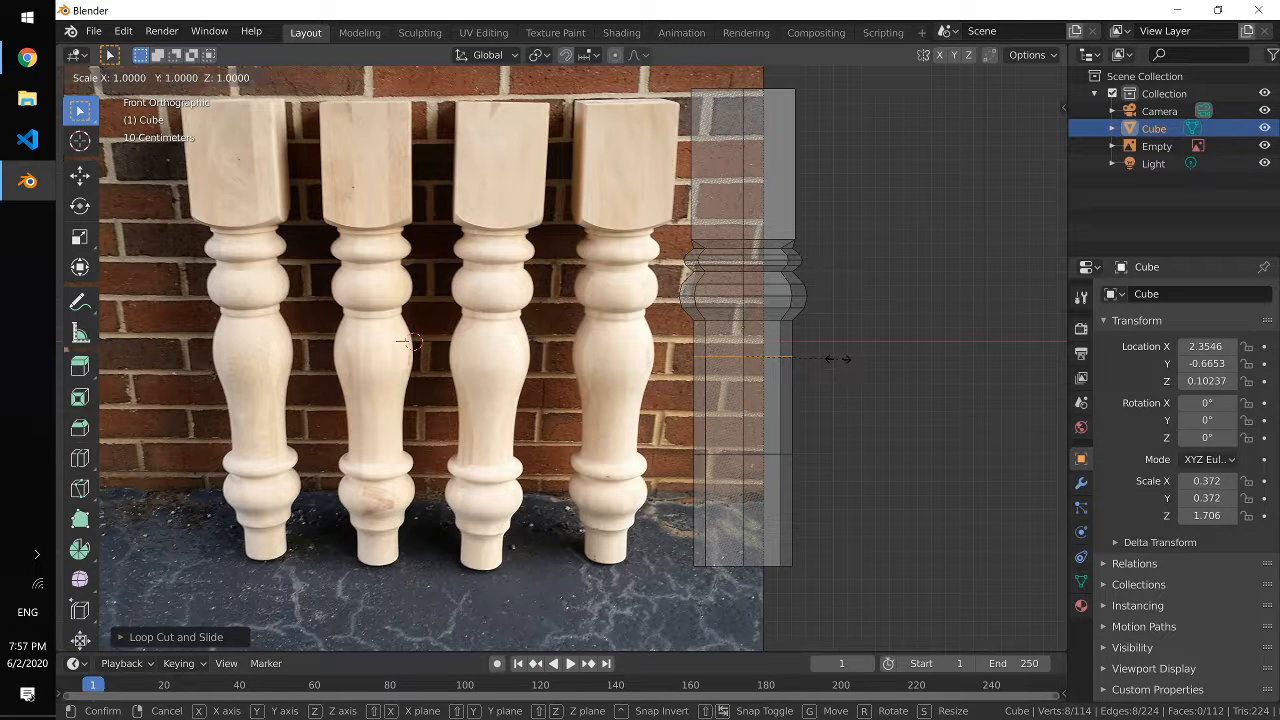
key("shift+z")
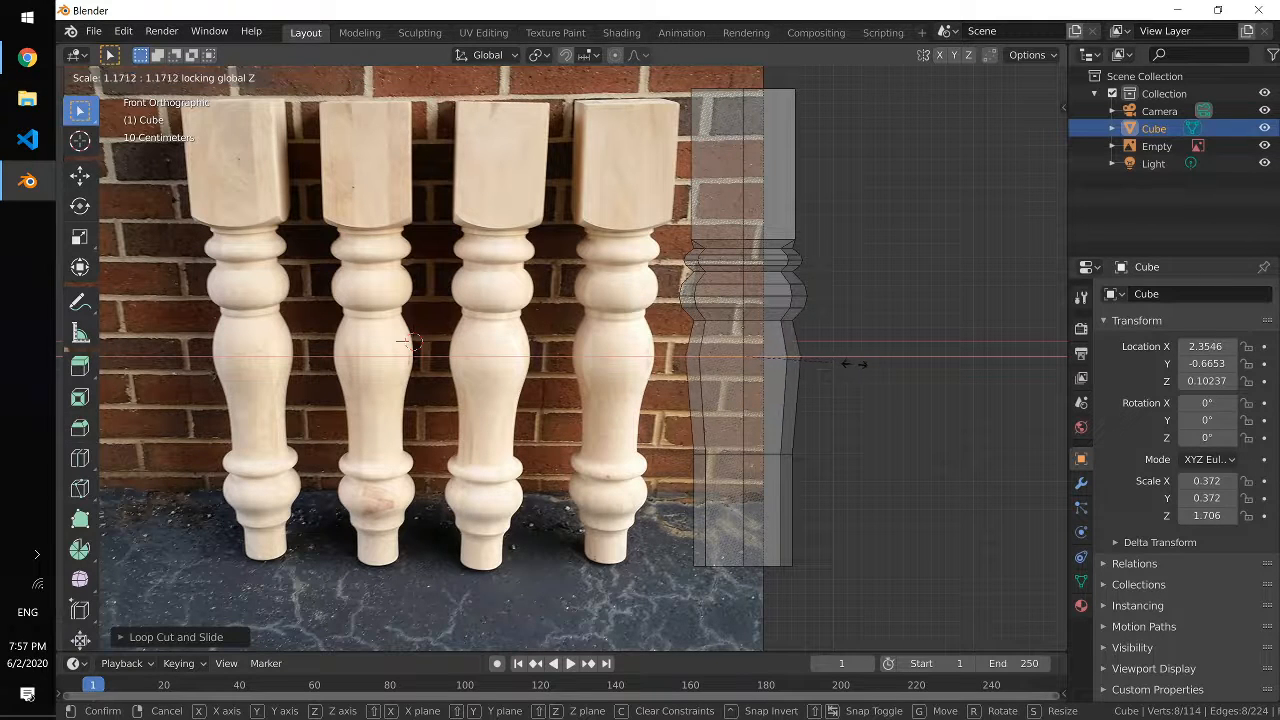
left_click(858, 364)
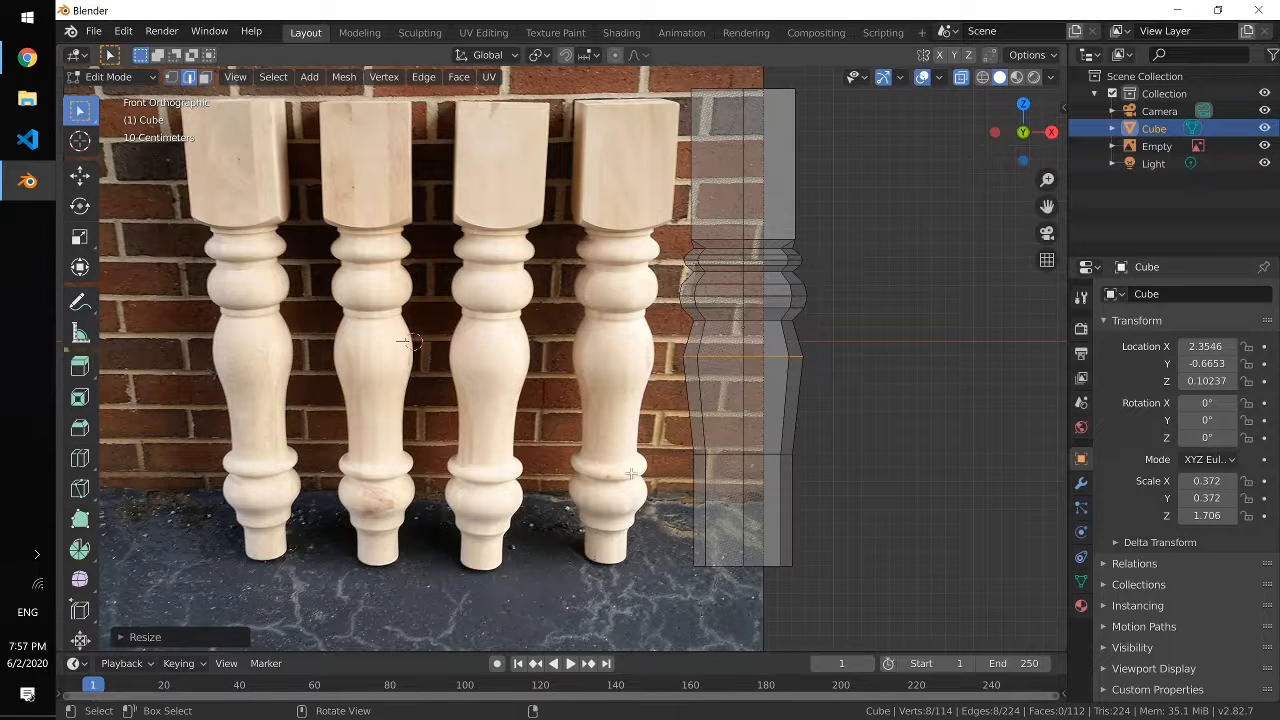
Step: Add two horizontal loop cuts in the leg's lowest section, one about a quarter and one slightly past halfway down
key("ctrl+r")
left_click(735, 480)
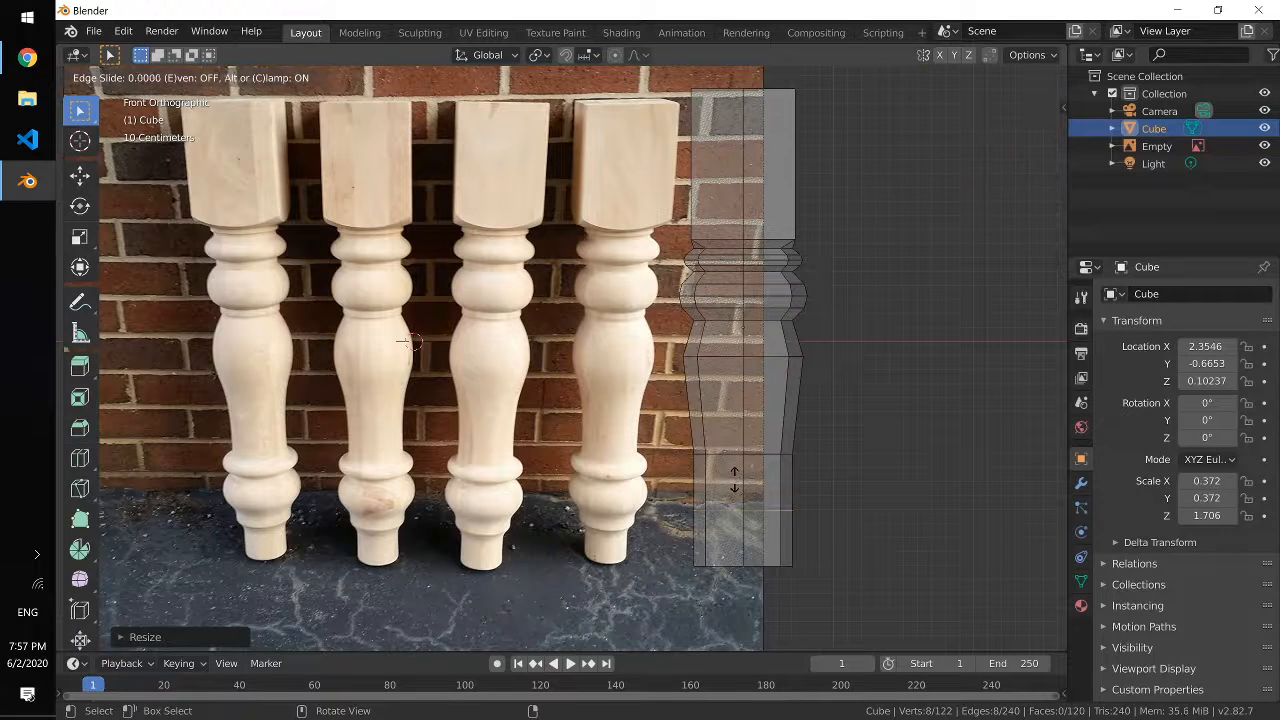
left_click(734, 449)
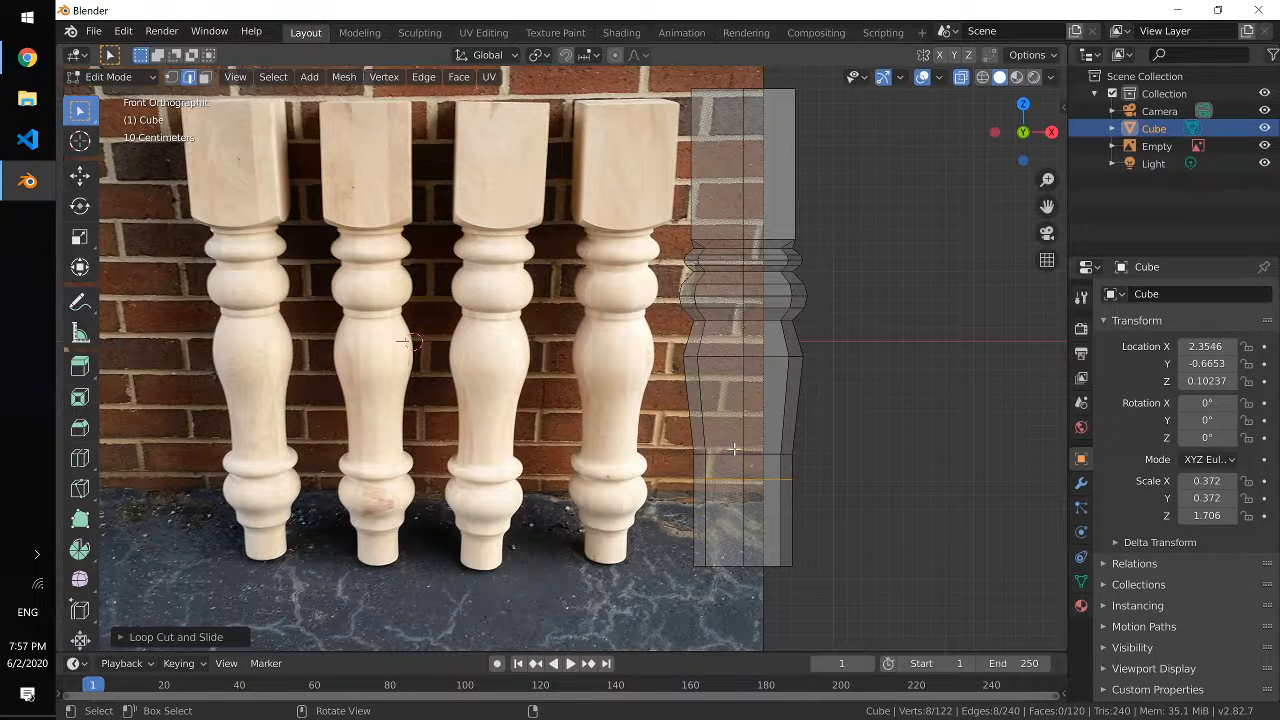
key("ctrl+r")
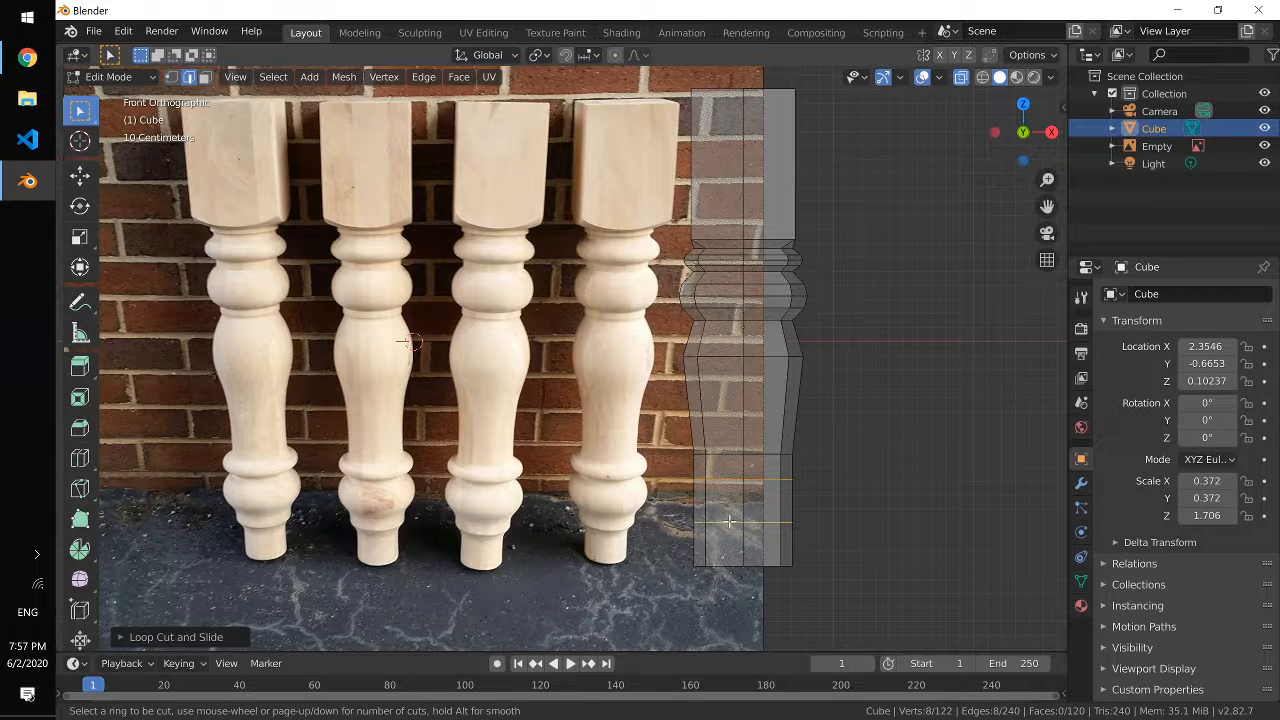
left_click(729, 521)
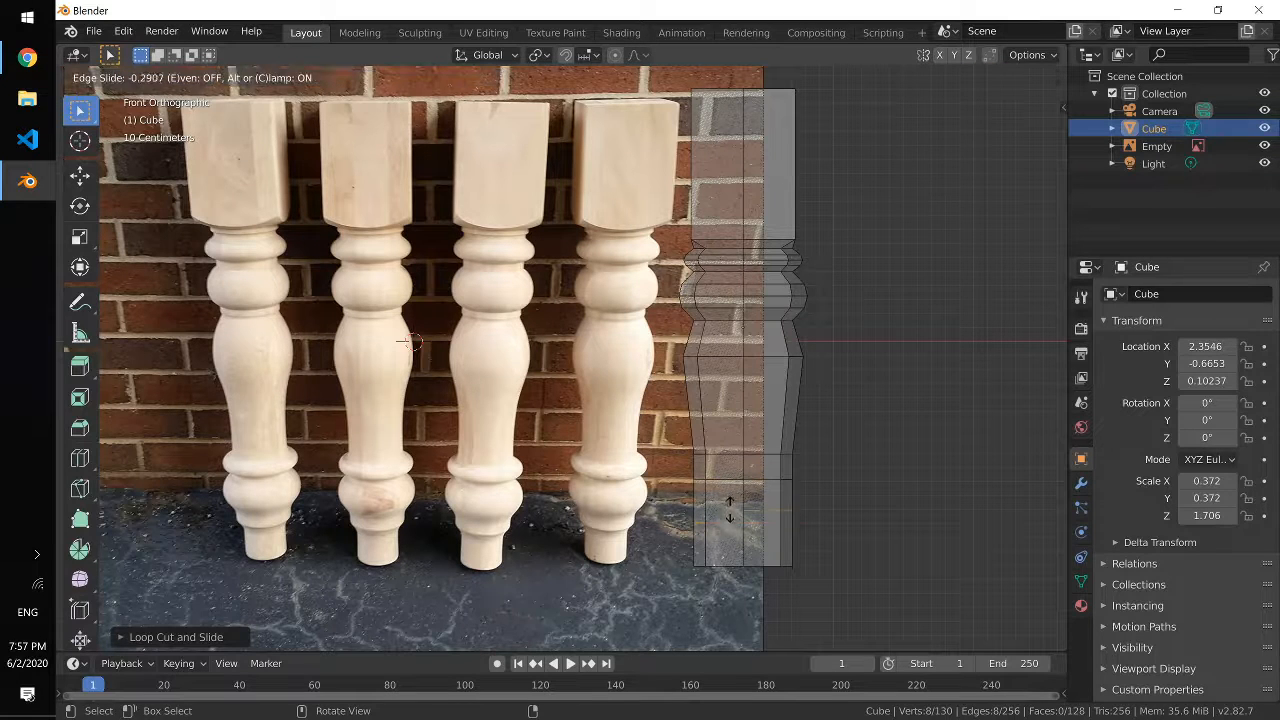
left_click(729, 515)
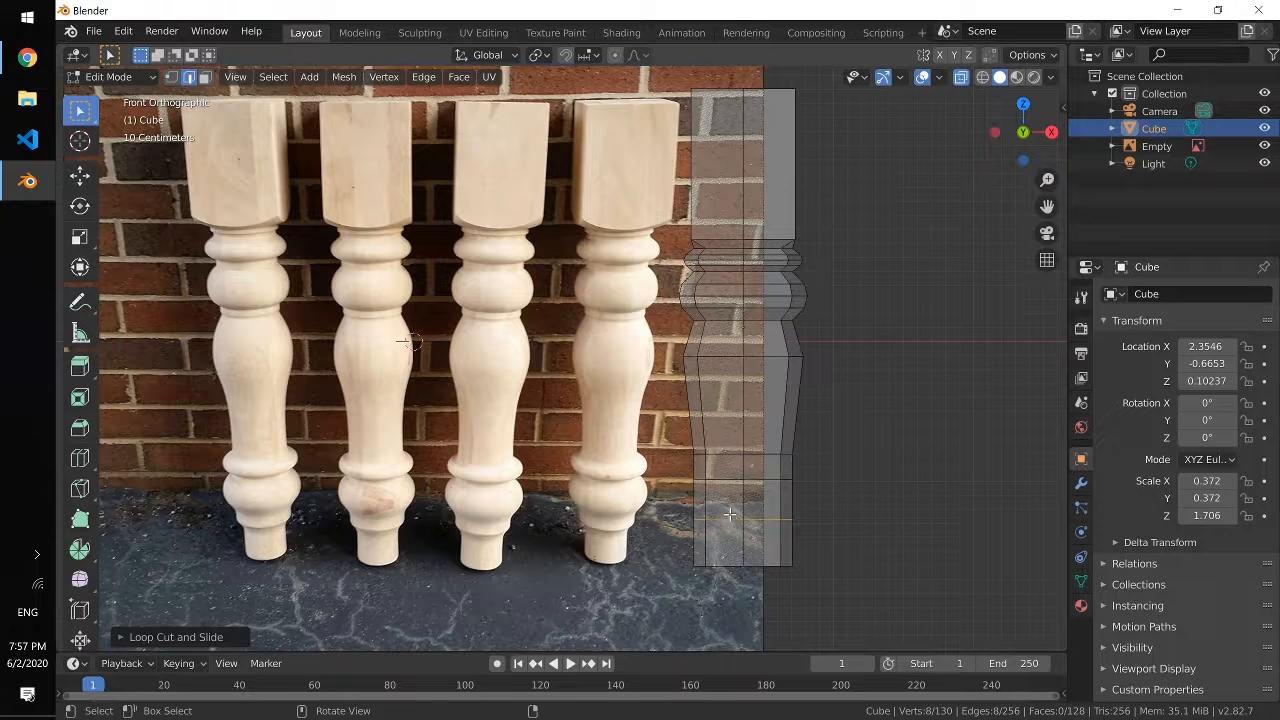
Step: Add two evenly spaced horizontal loop cuts in the narrow band directly below the long tapered section
key("ctrl+r")
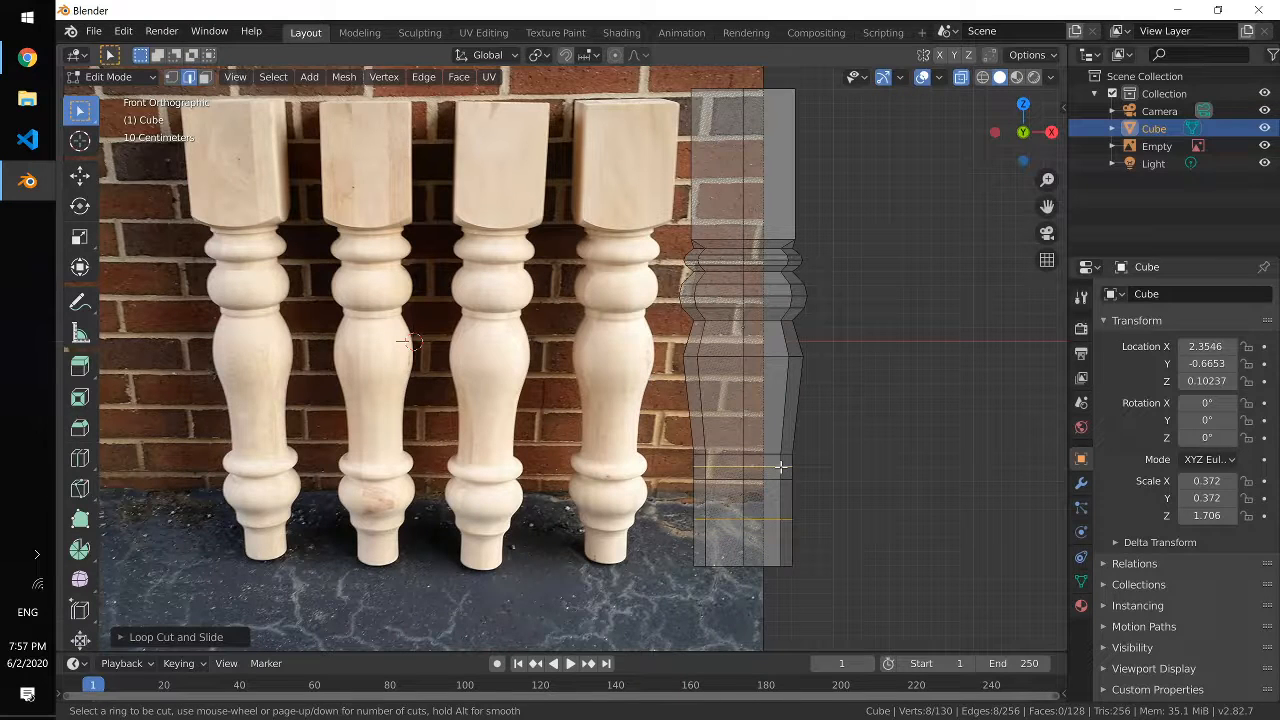
scroll(781, 467, "up", 1)
left_click(781, 467)
left_click(781, 467)
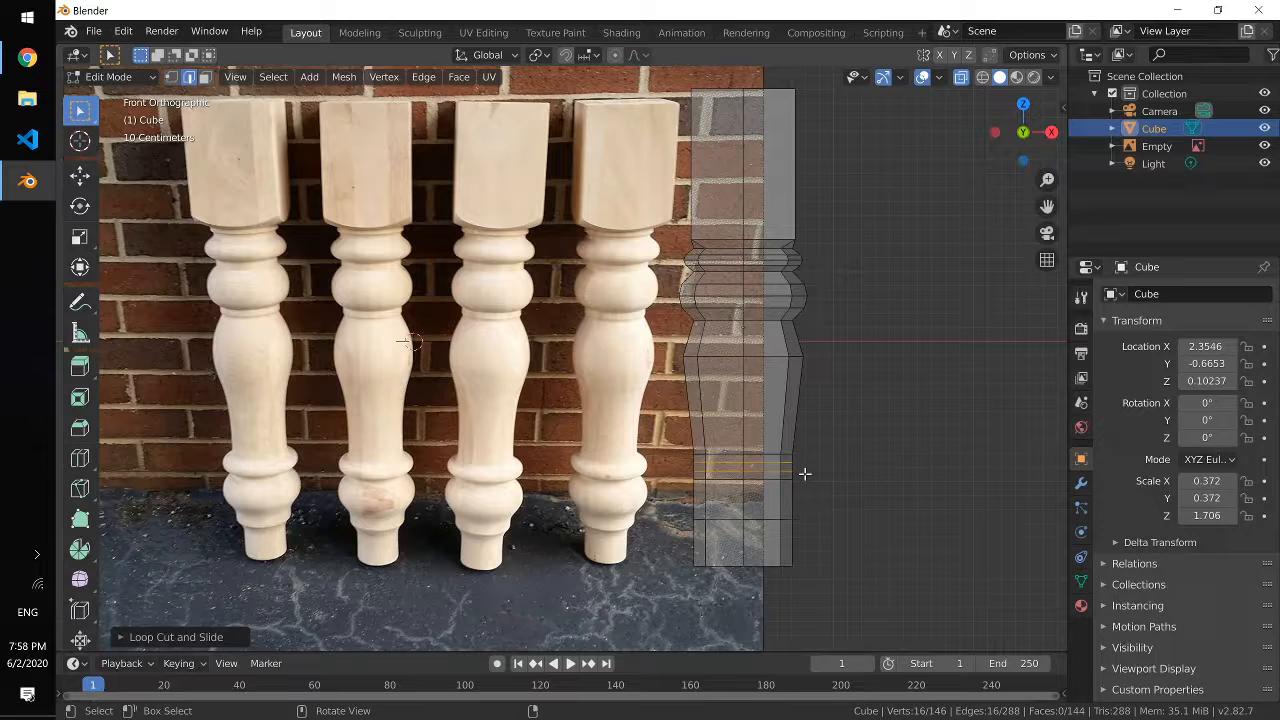
Step: Spread the narrow band's two loops apart along Z by about 1.27 and scale them outward with Z locked, forming the lower ring
key("s")
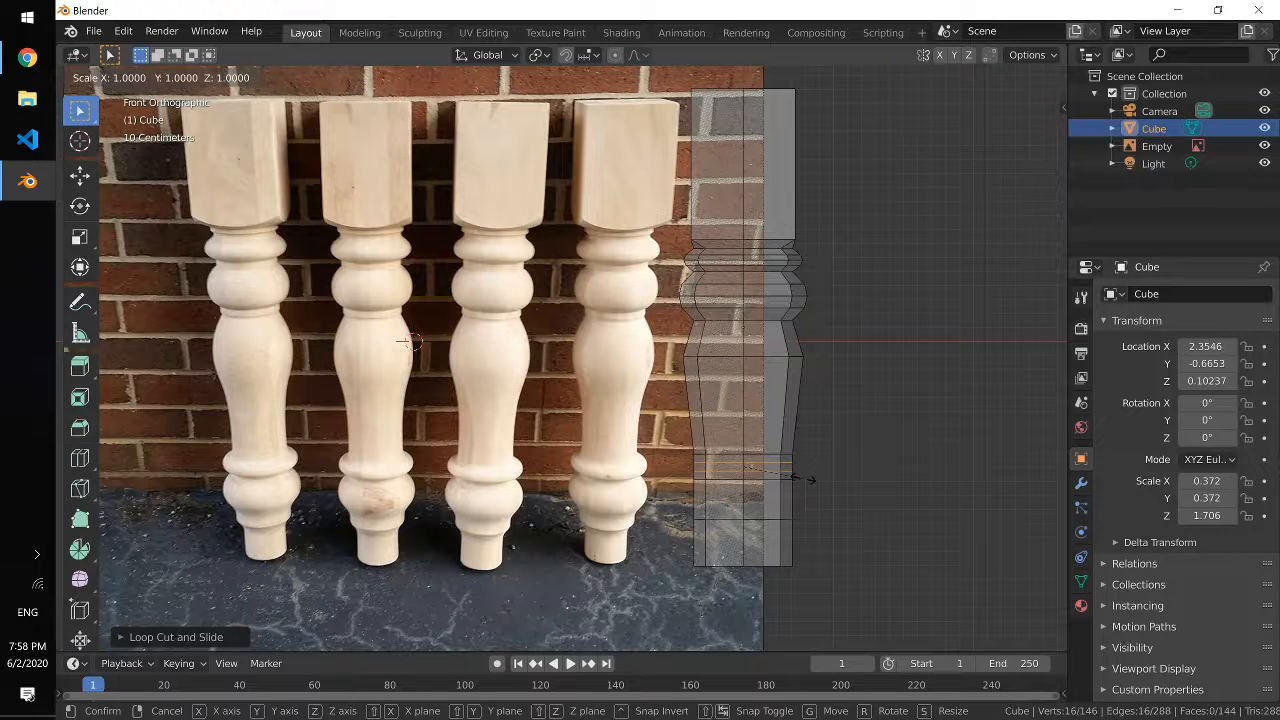
key("z")
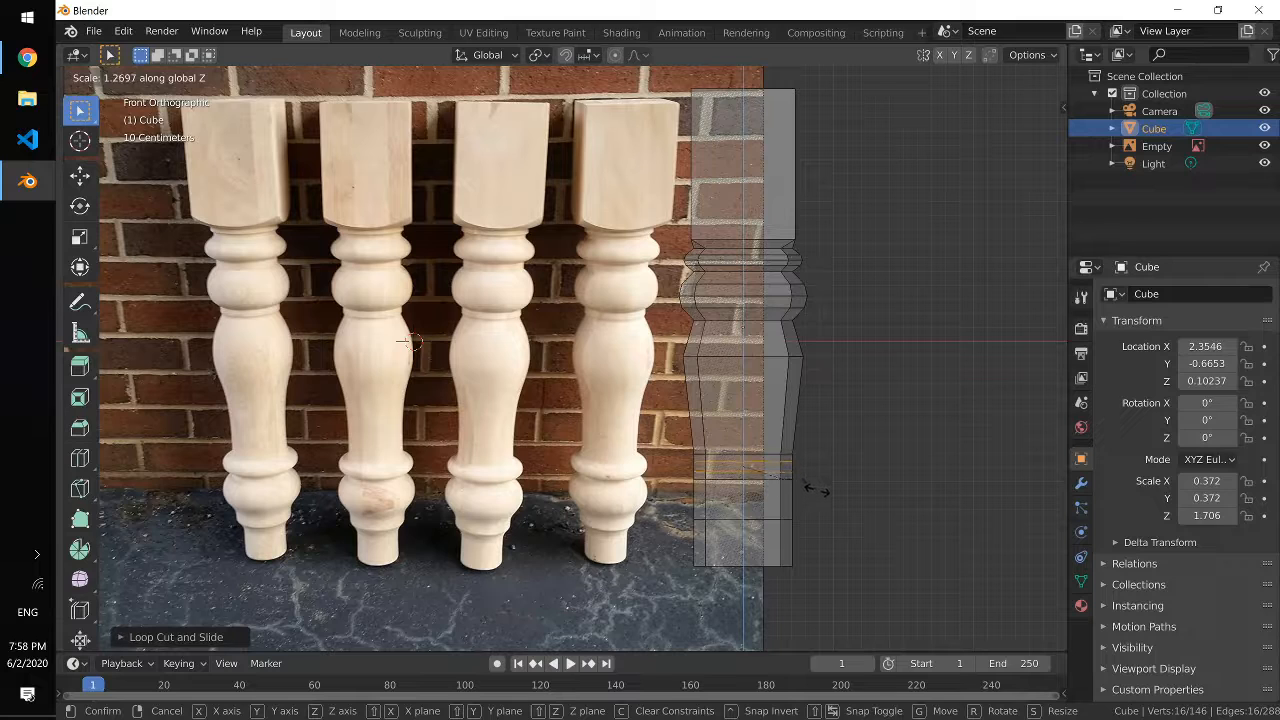
left_click(811, 487)
key("s")
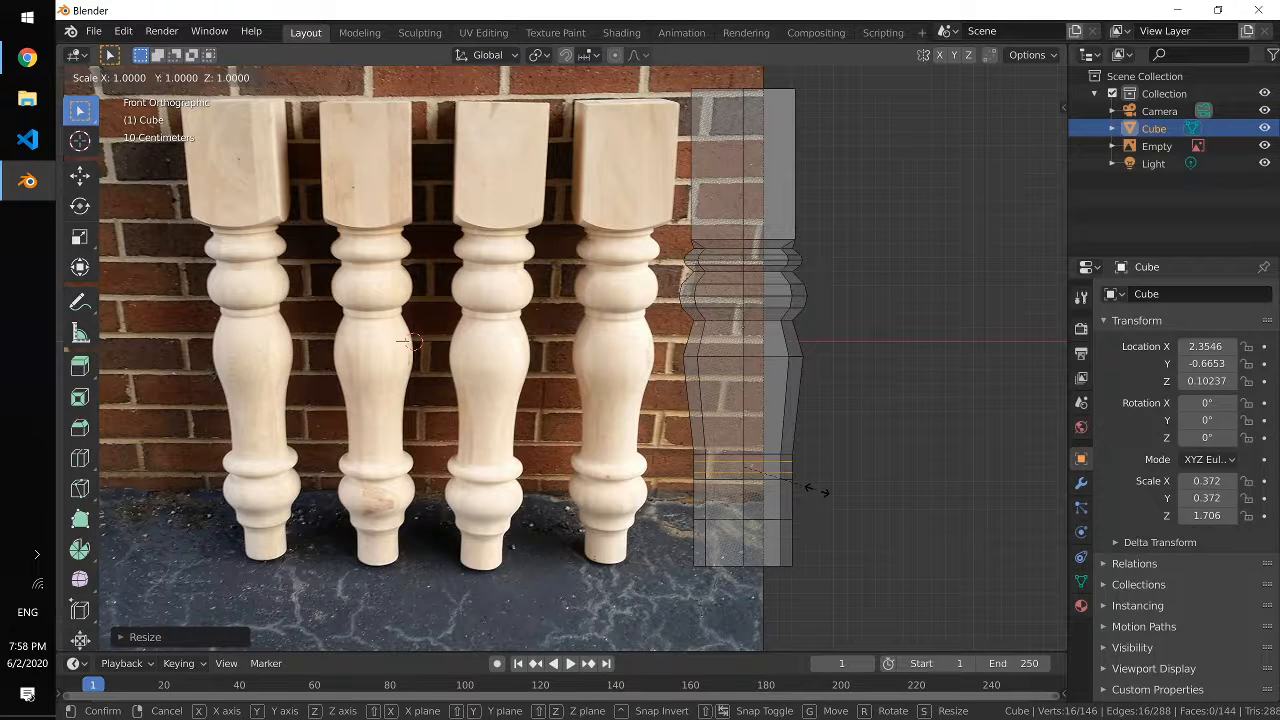
left_click(825, 491)
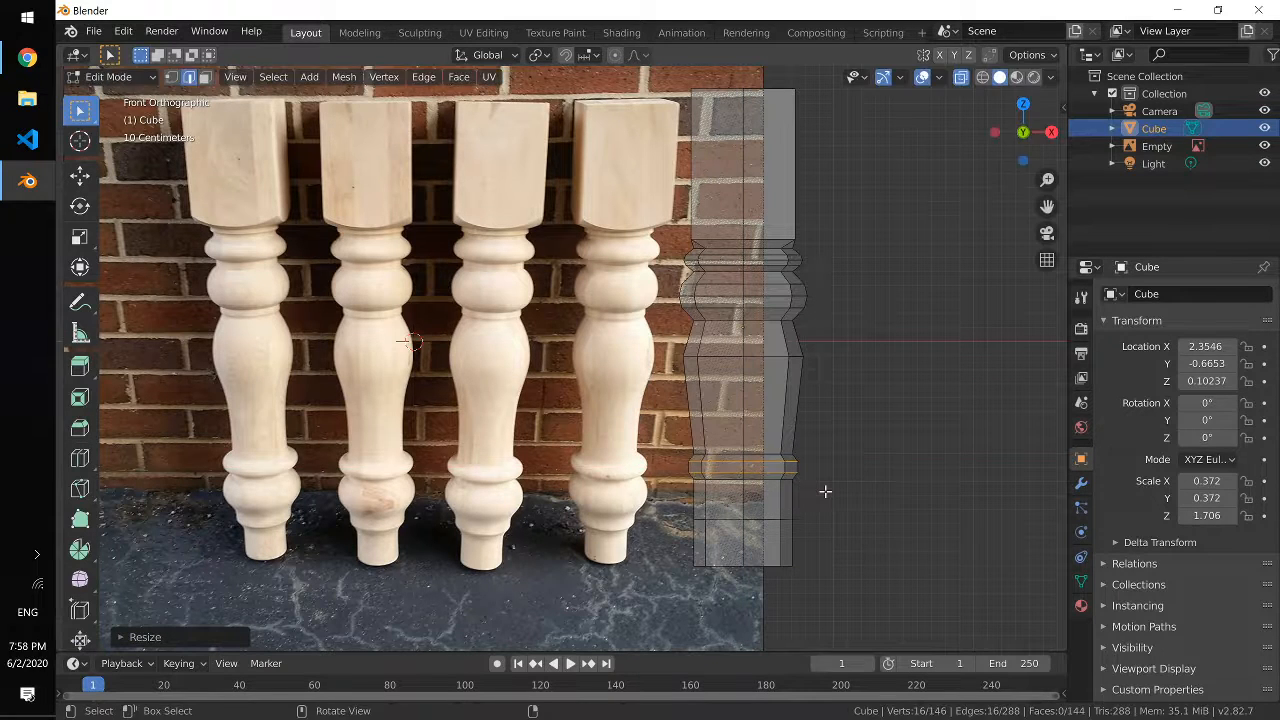
key("s")
left_click(759, 459)
key("ctrl+z")
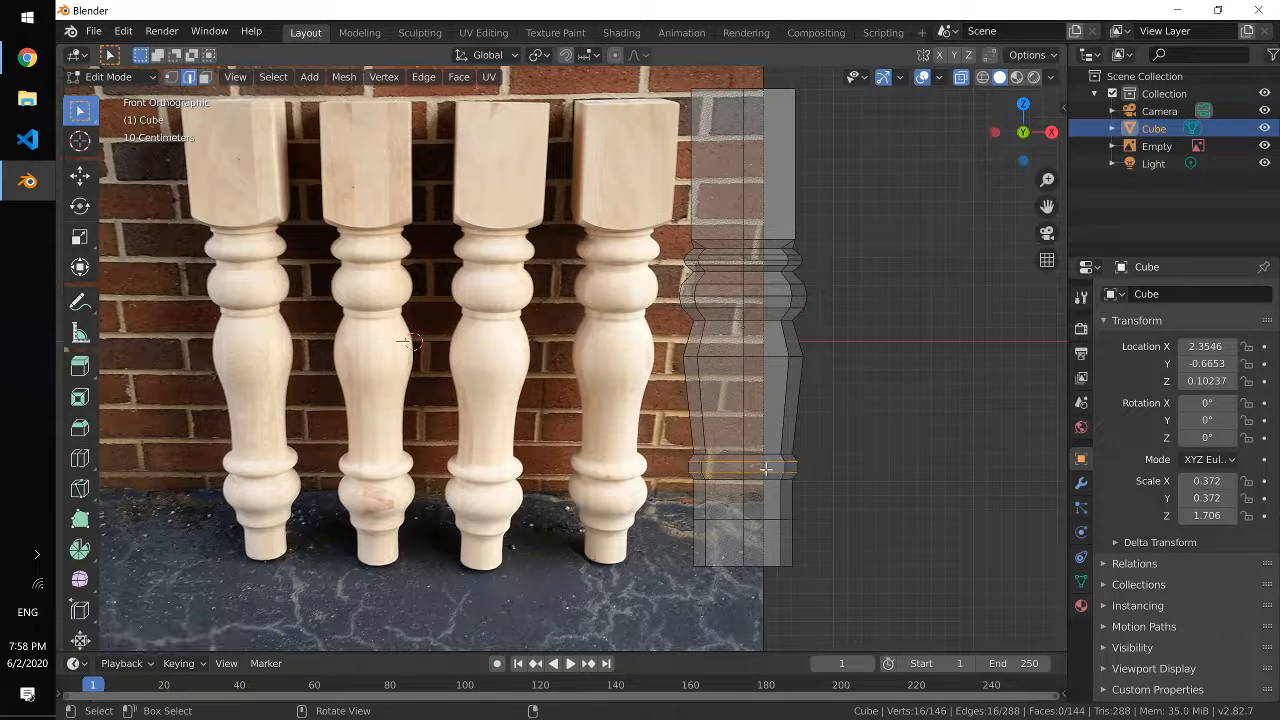
Step: Add a loop cut through the middle of the lower ring and scale it outward by about 1.04 with Z locked
key("ctrl+r")
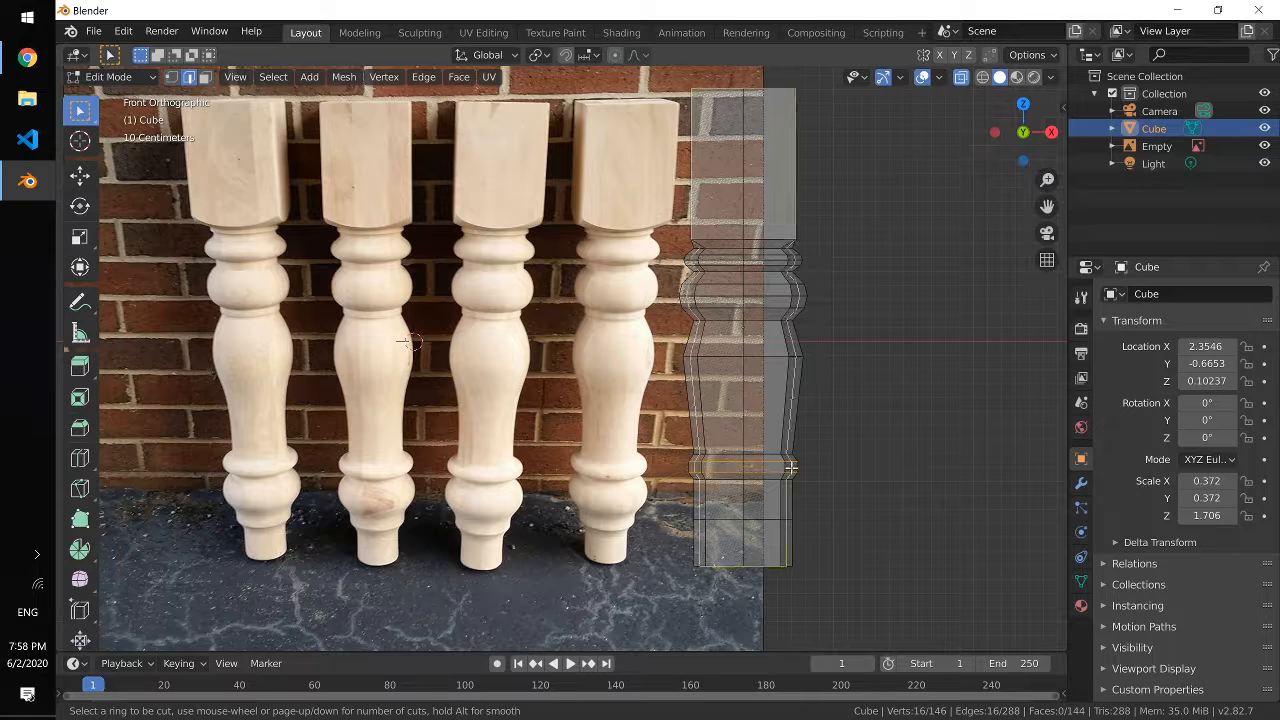
left_click(789, 465)
right_click(789, 465)
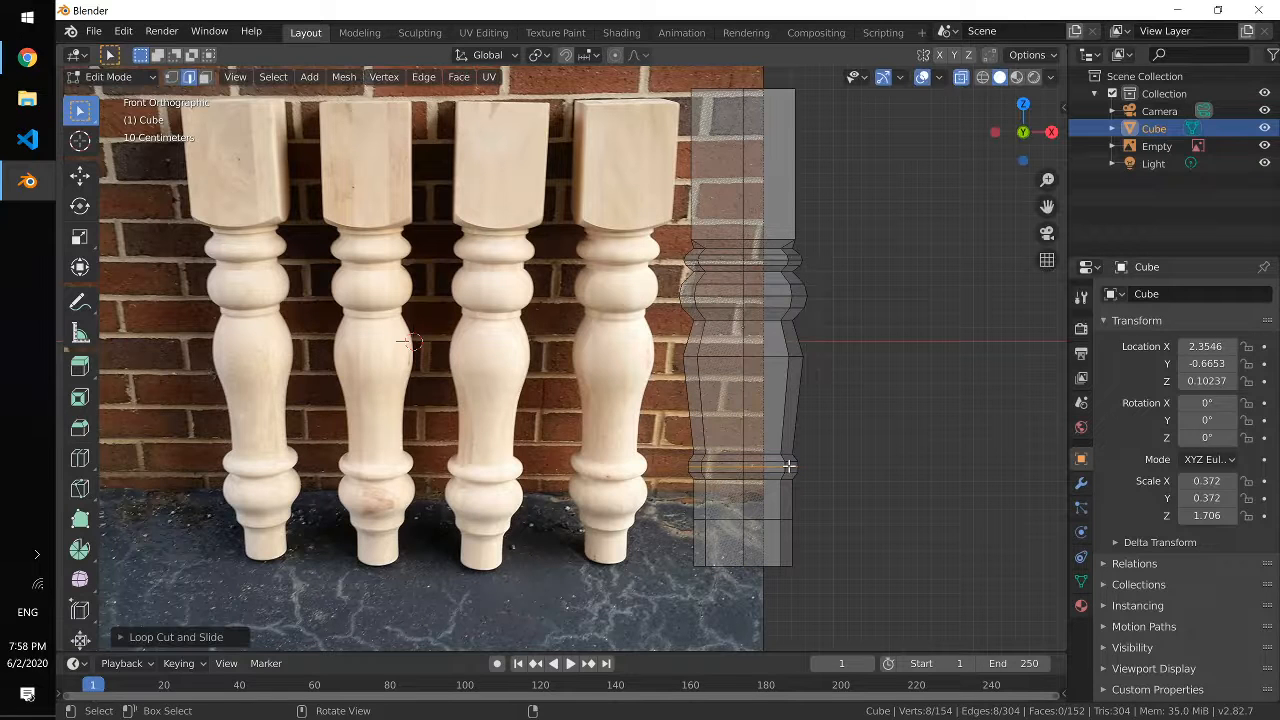
key("s")
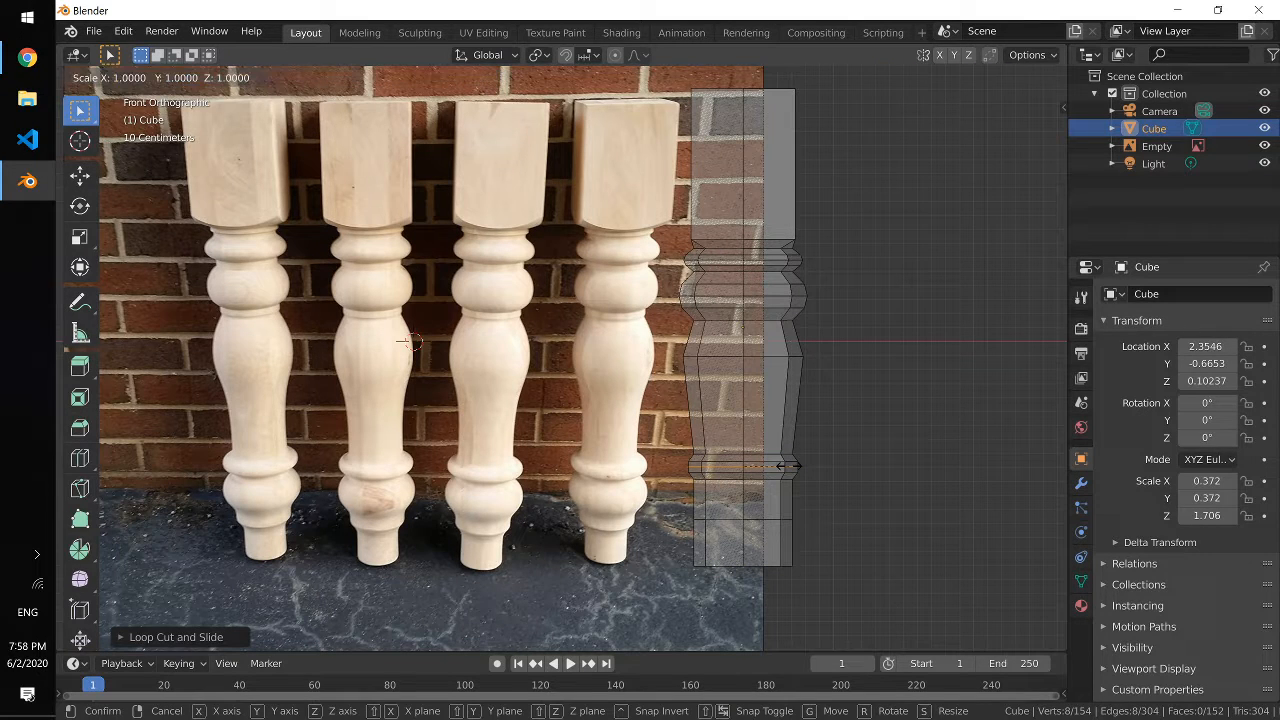
key("shift+z")
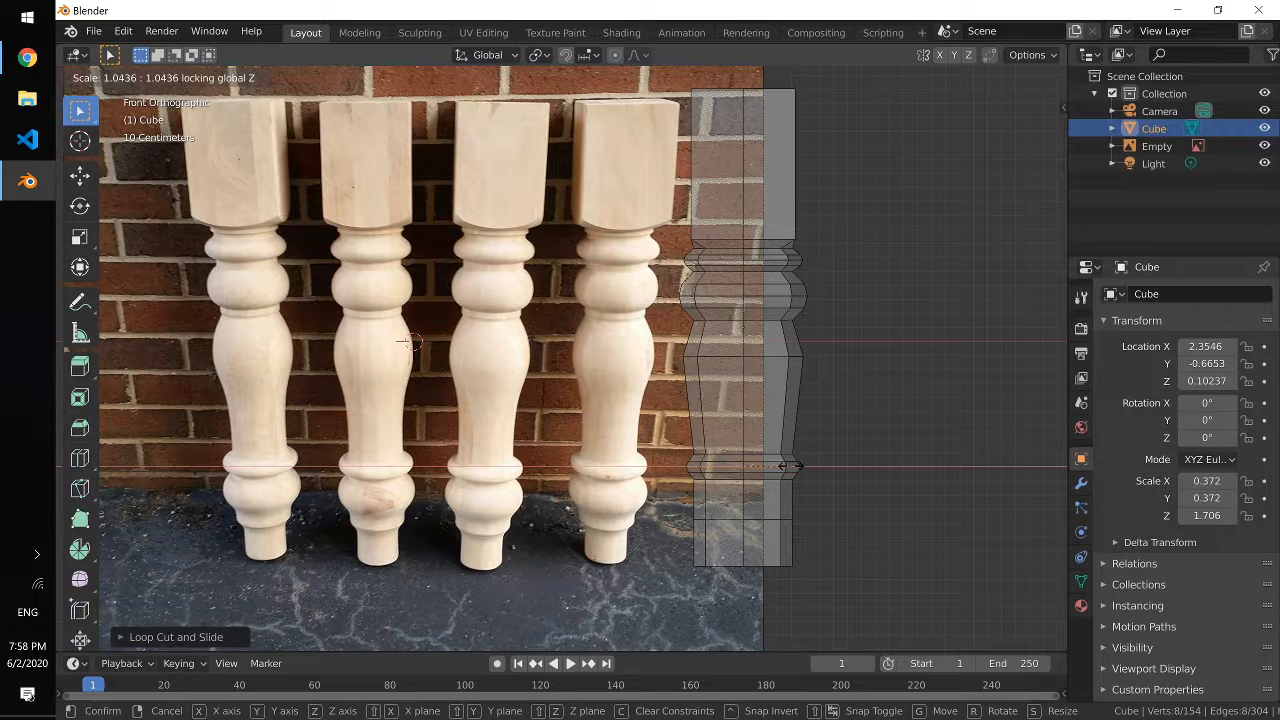
left_click(789, 466)
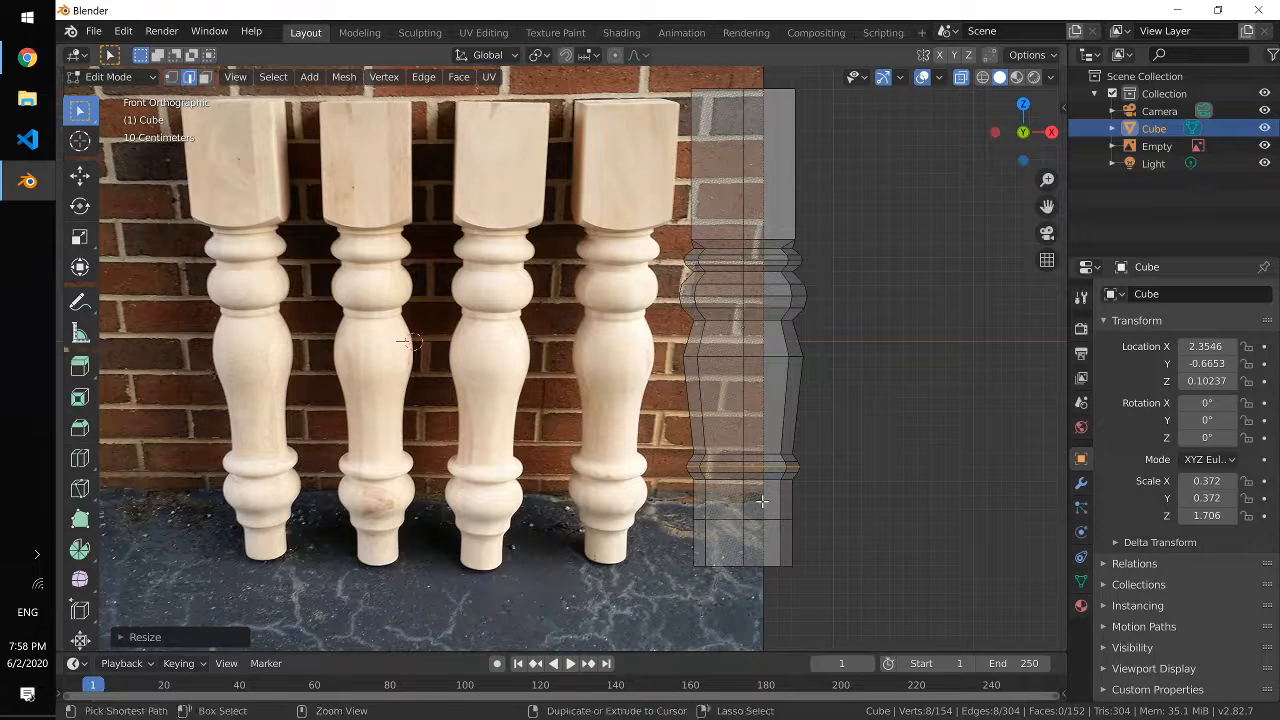
key("ctrl+r")
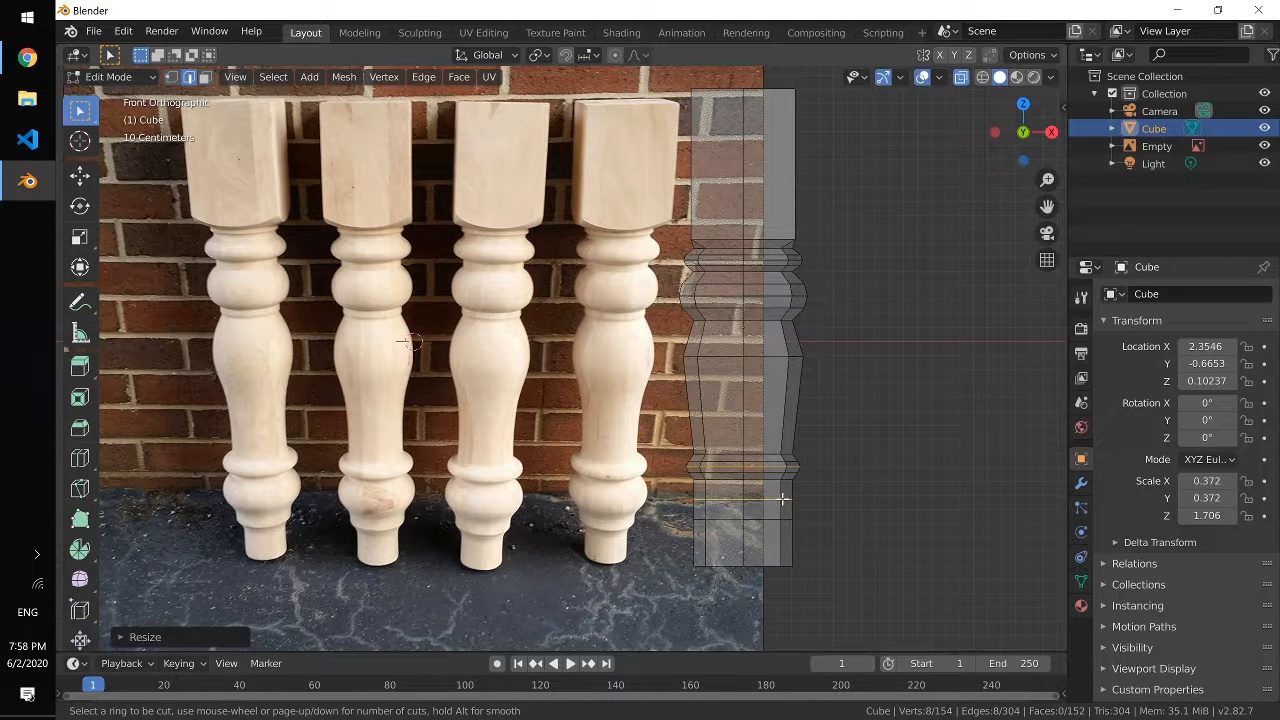
left_click(782, 498)
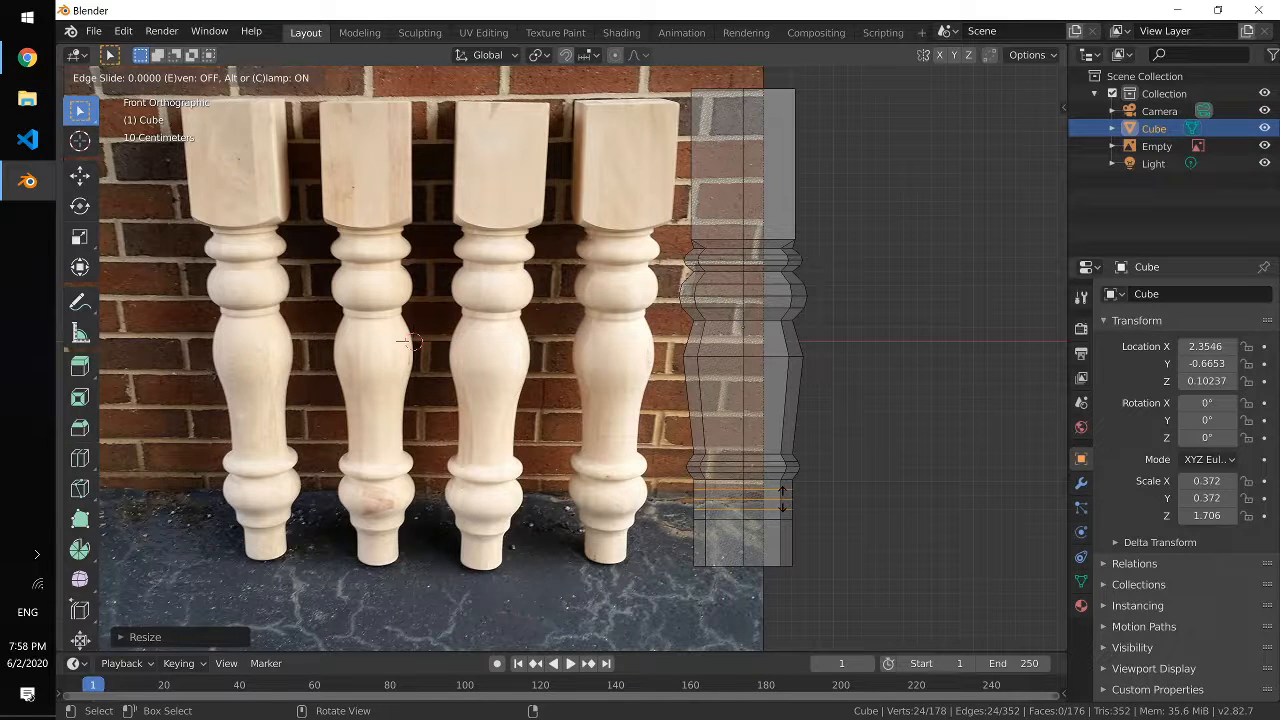
left_click(782, 498)
key("ctrl+z")
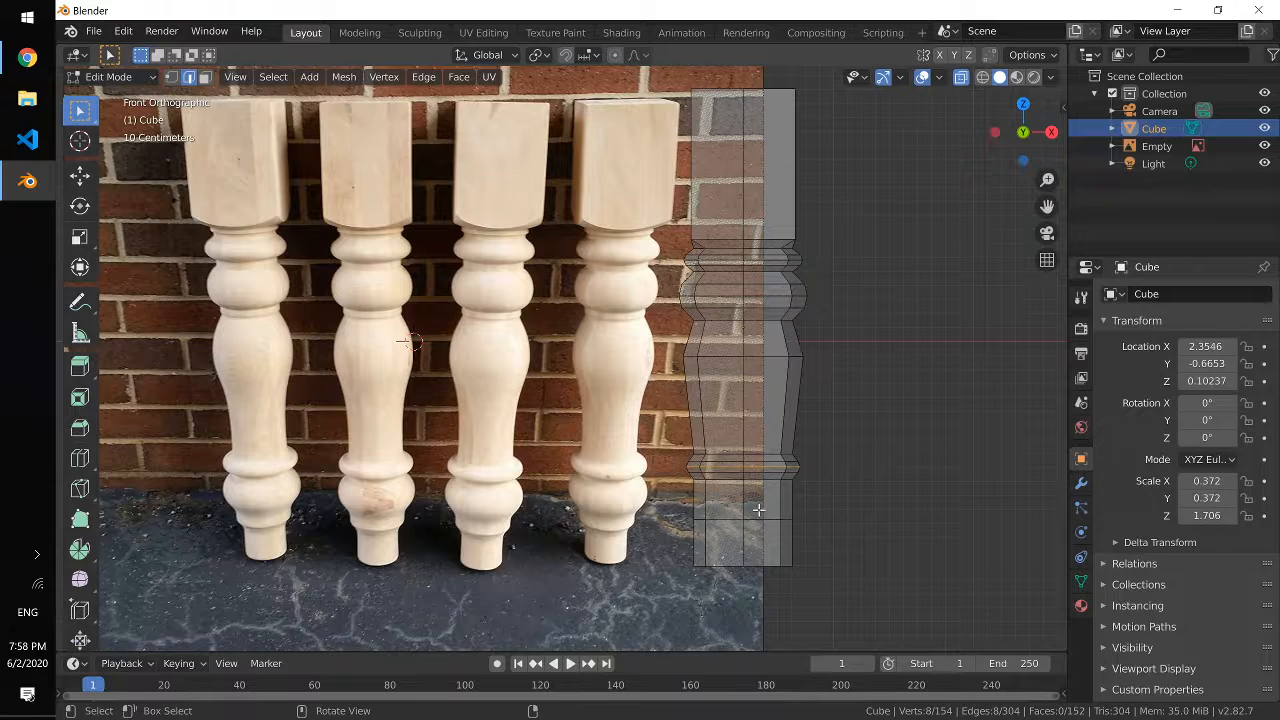
Step: Add two evenly spaced horizontal loop cuts in the band directly beneath the lower ring
key("ctrl+r")
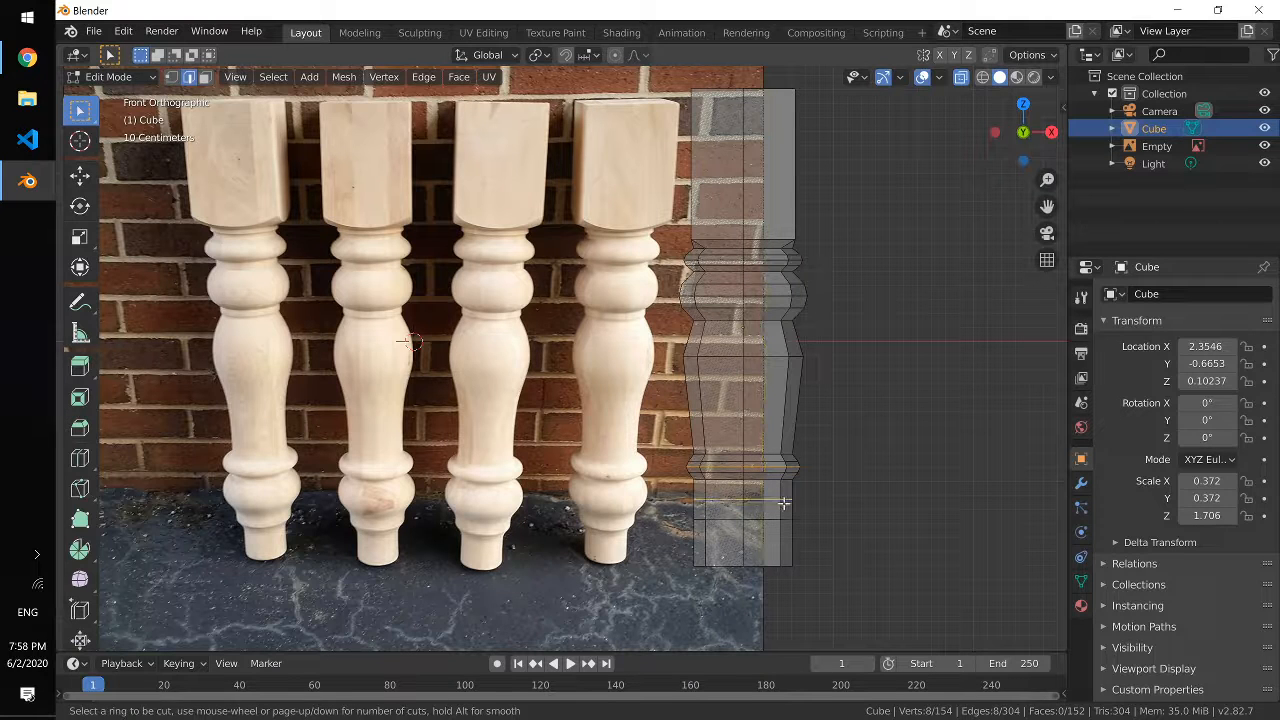
left_click(783, 503)
left_click(783, 504)
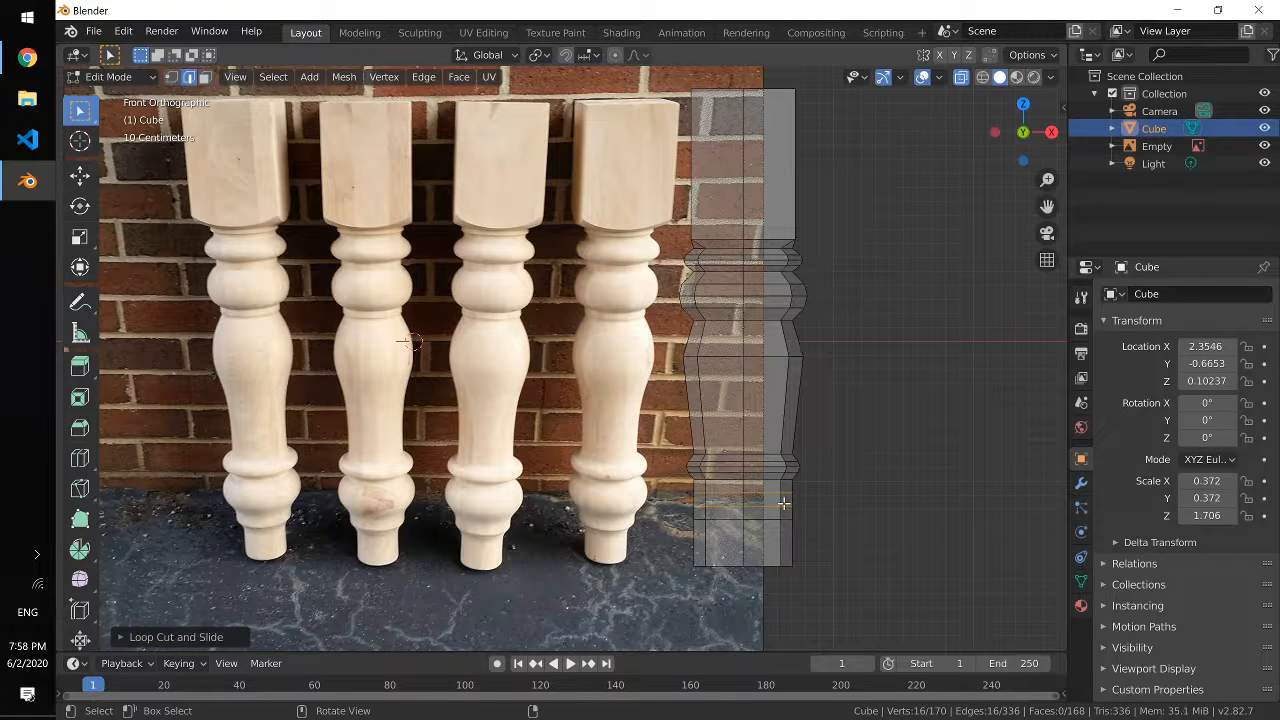
Step: Spread the two loops beneath the lower ring along Z by about 1.29 and scale them outward by about 1.17 with Z locked
key("s")
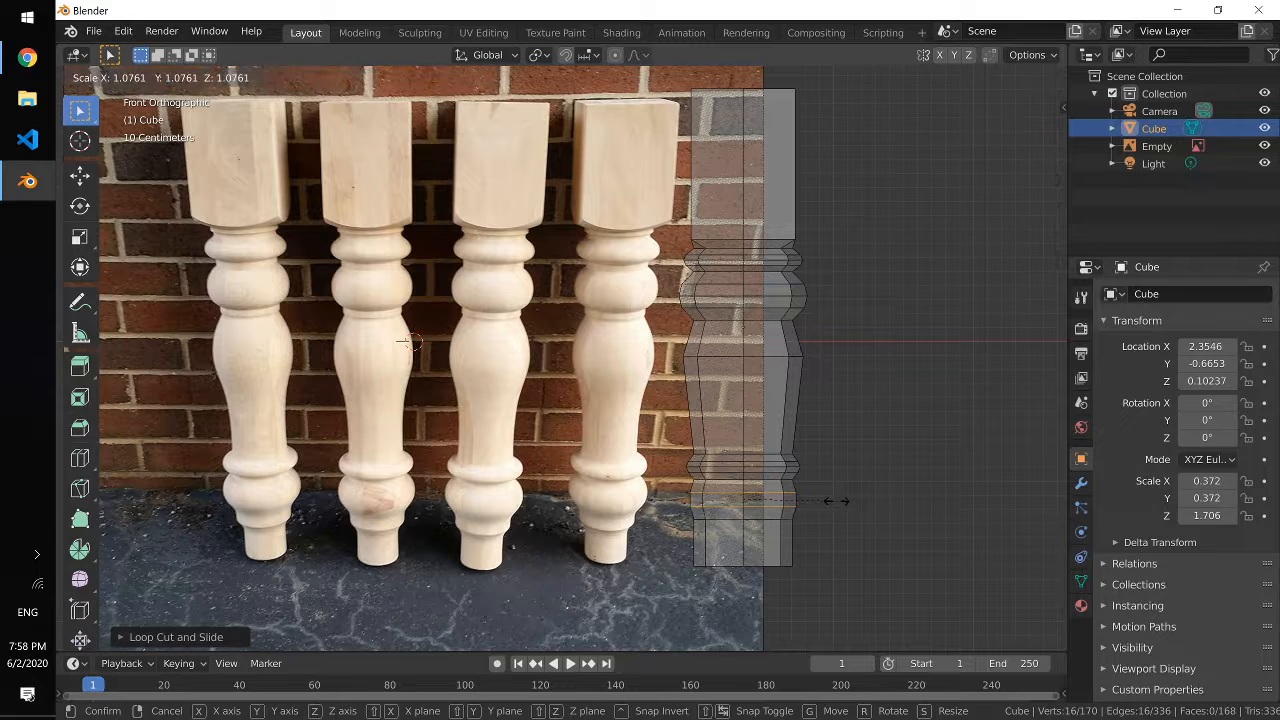
key("z")
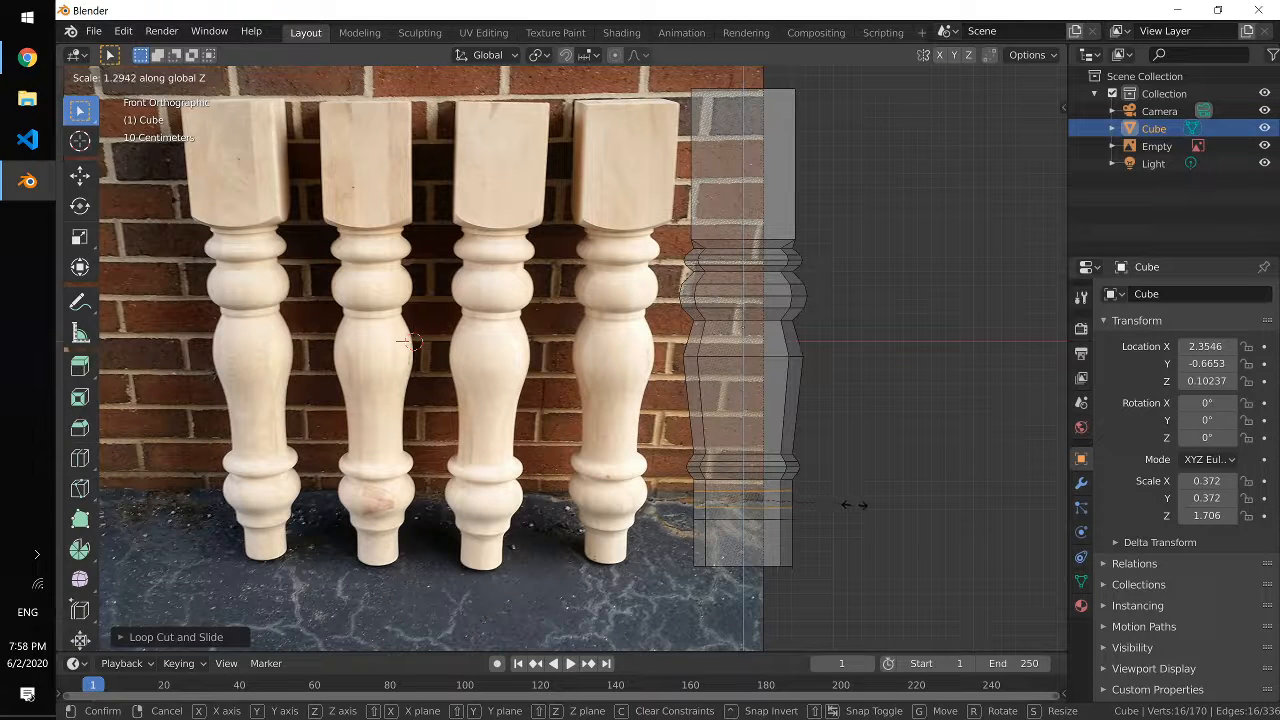
left_click(852, 505)
key("s")
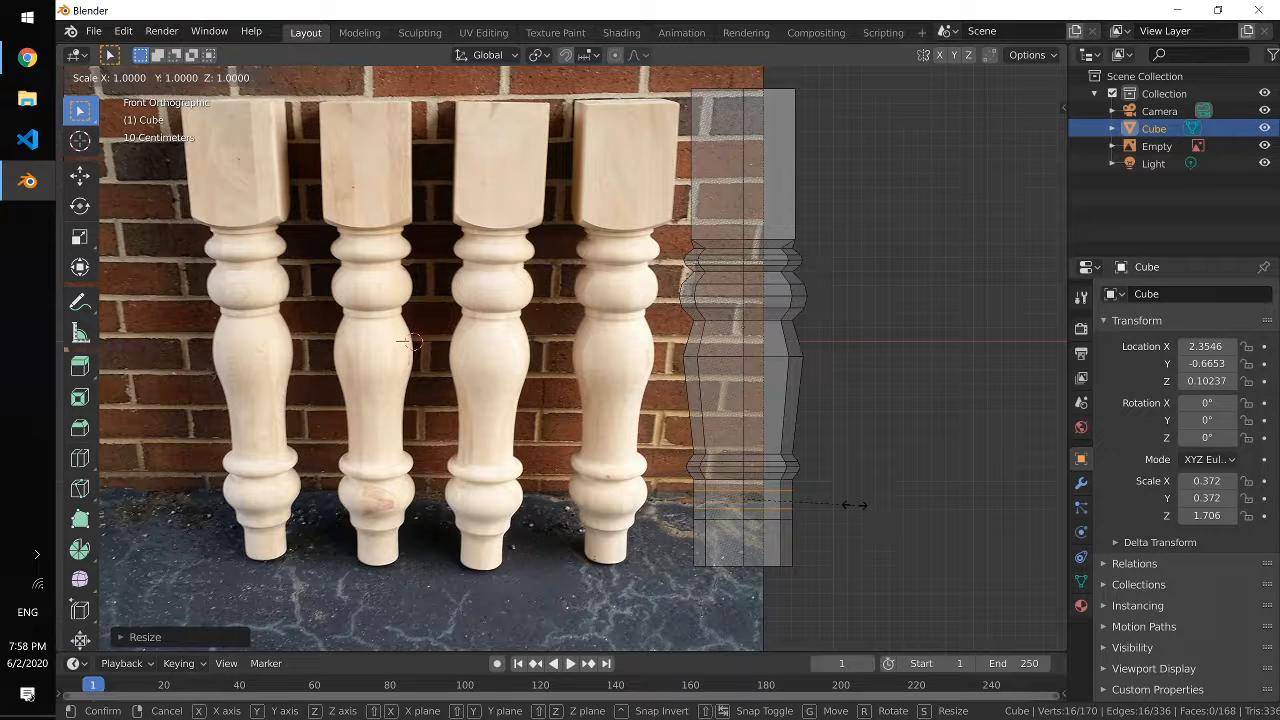
key("shift+z")
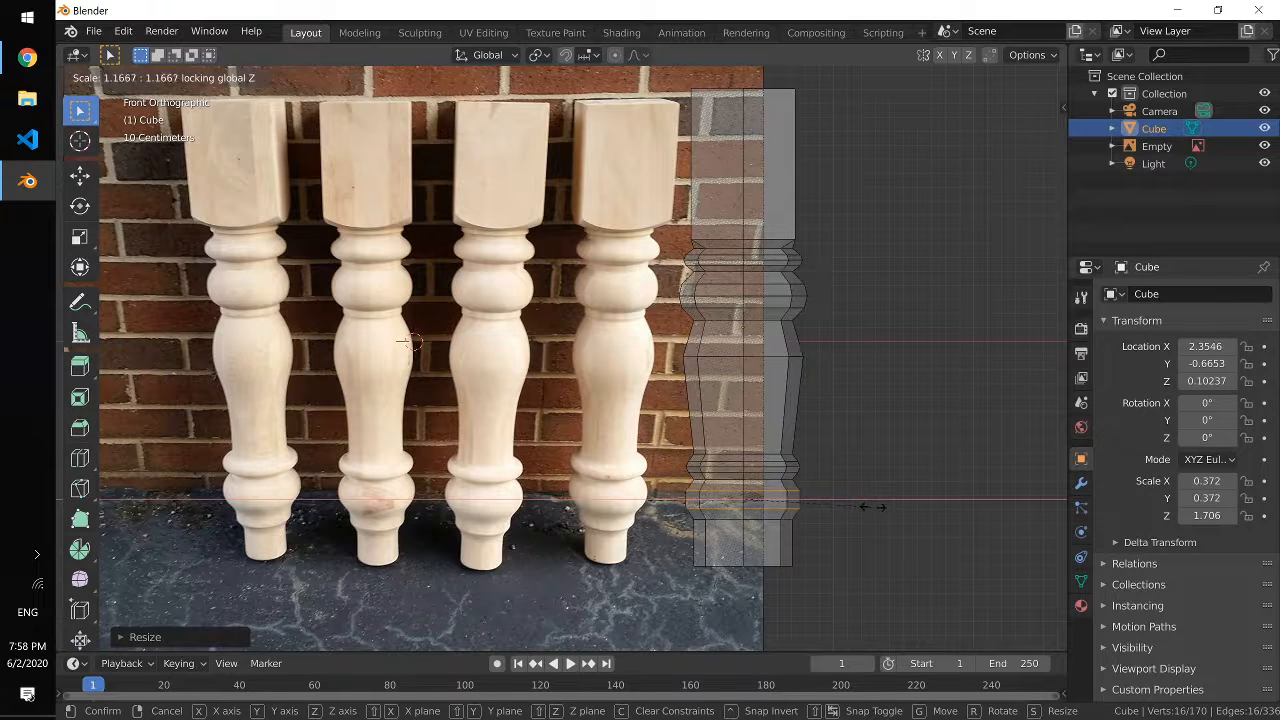
left_click(866, 507)
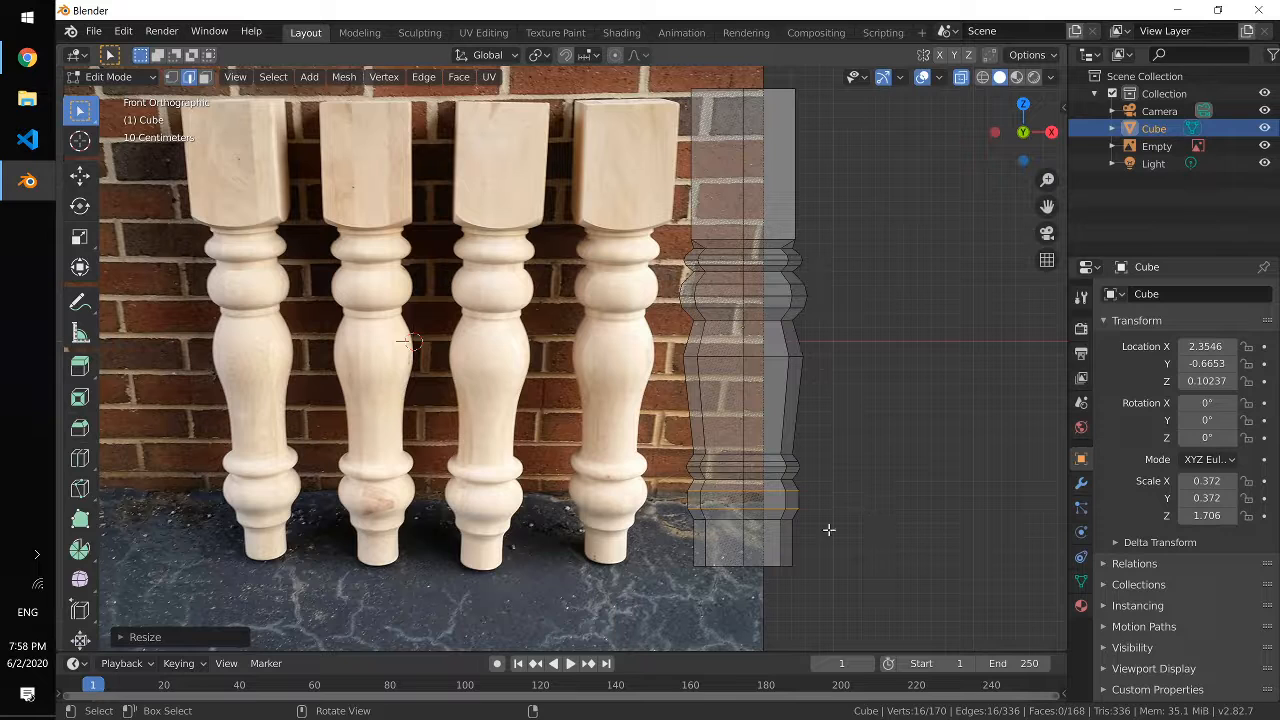
key("ctrl+z")
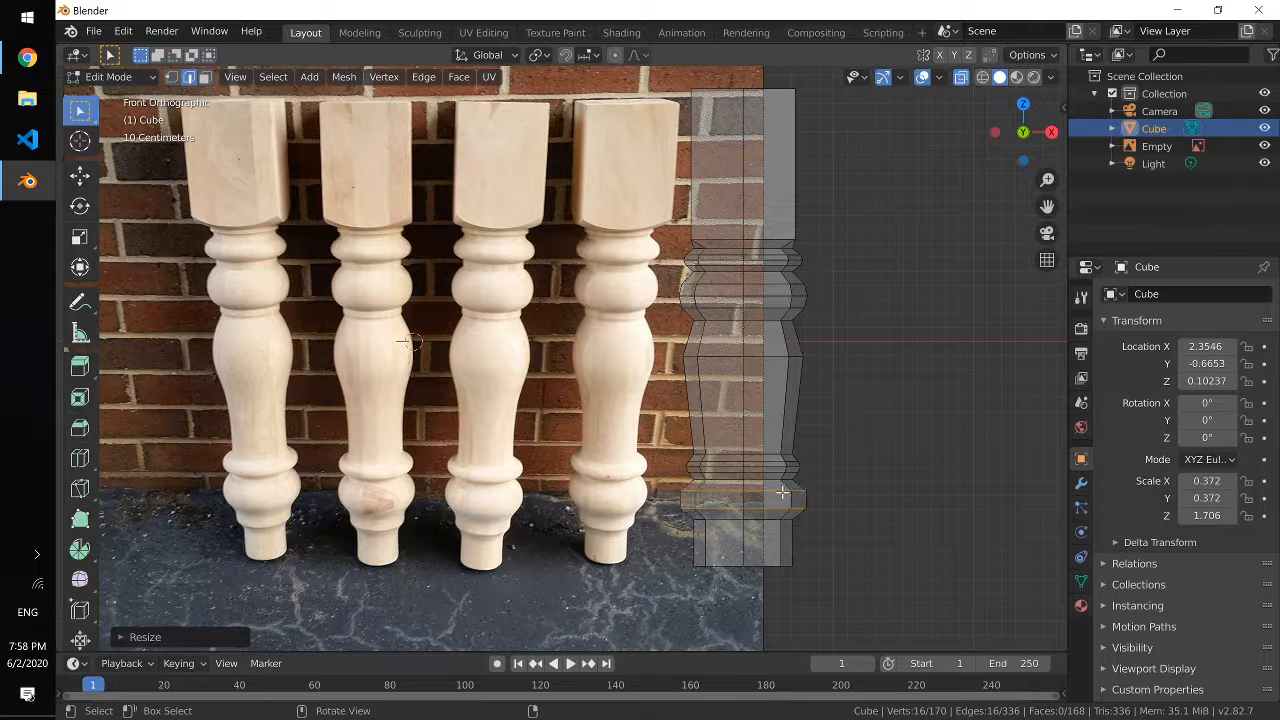
key("ctrl+z")
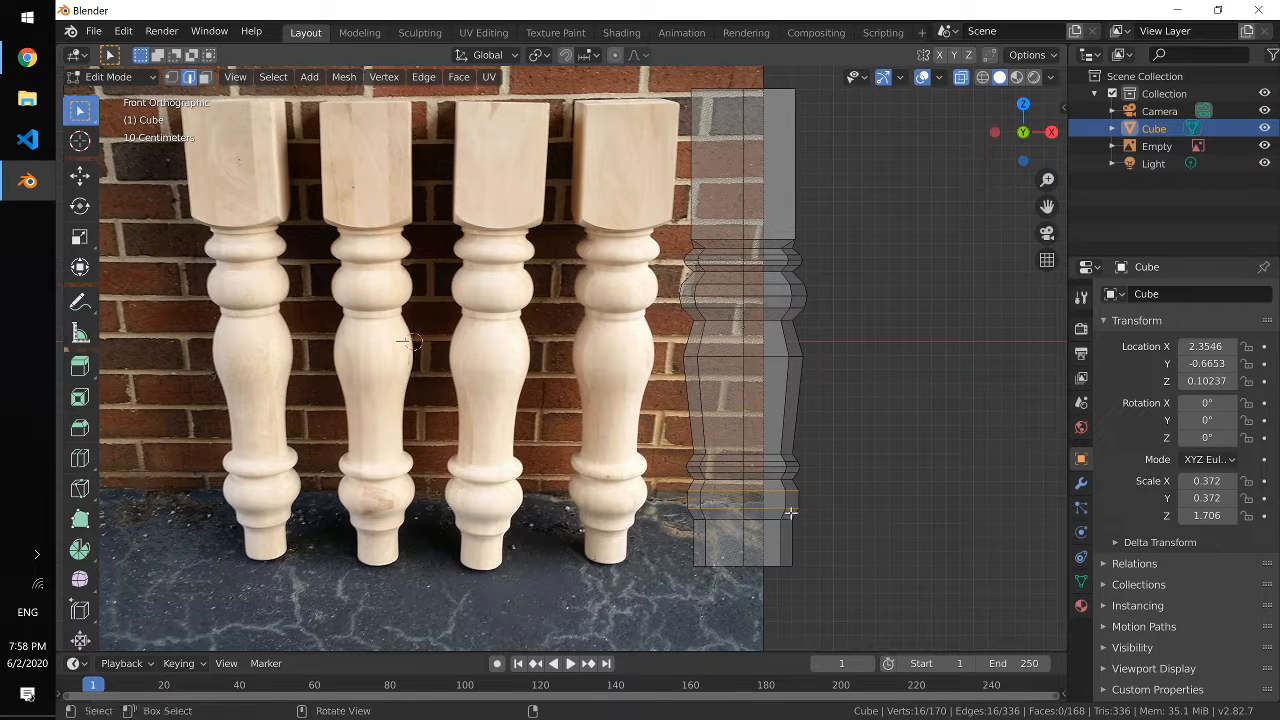
Step: Add a loop cut through the middle of the bulge beneath the lower ring and scale it slightly outward
key("ctrl+r")
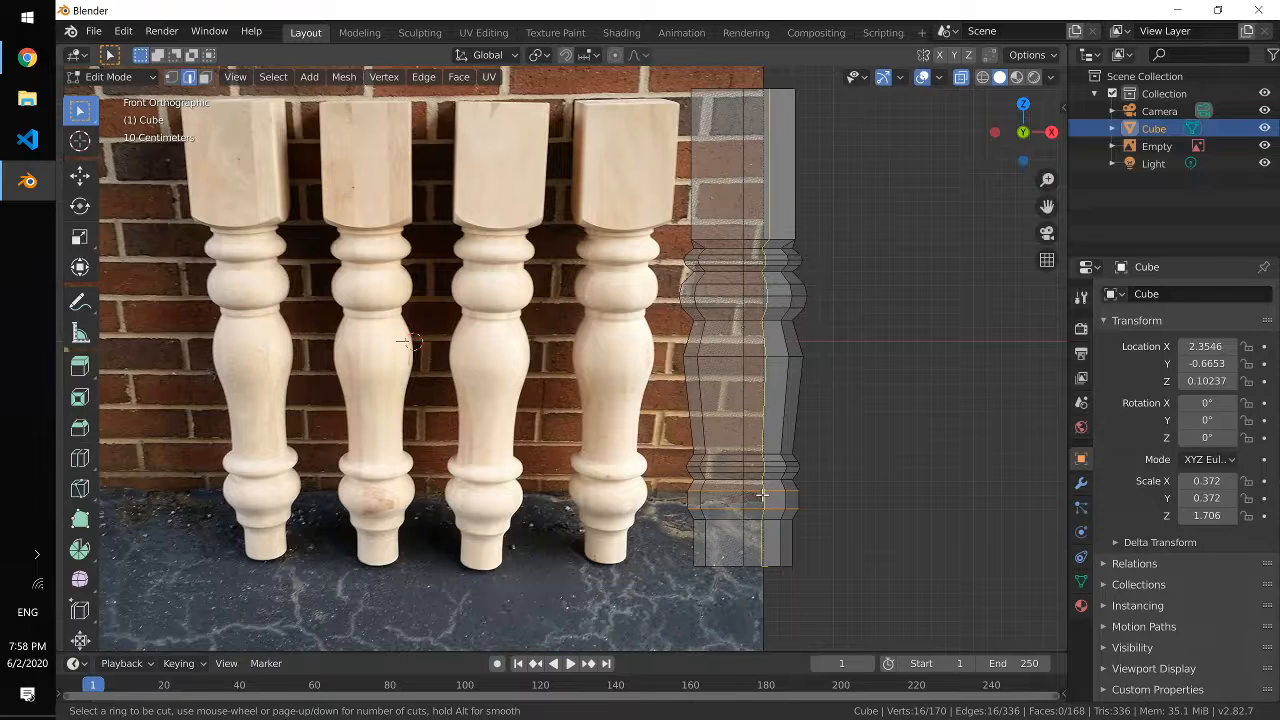
left_click(790, 498)
right_click(790, 498)
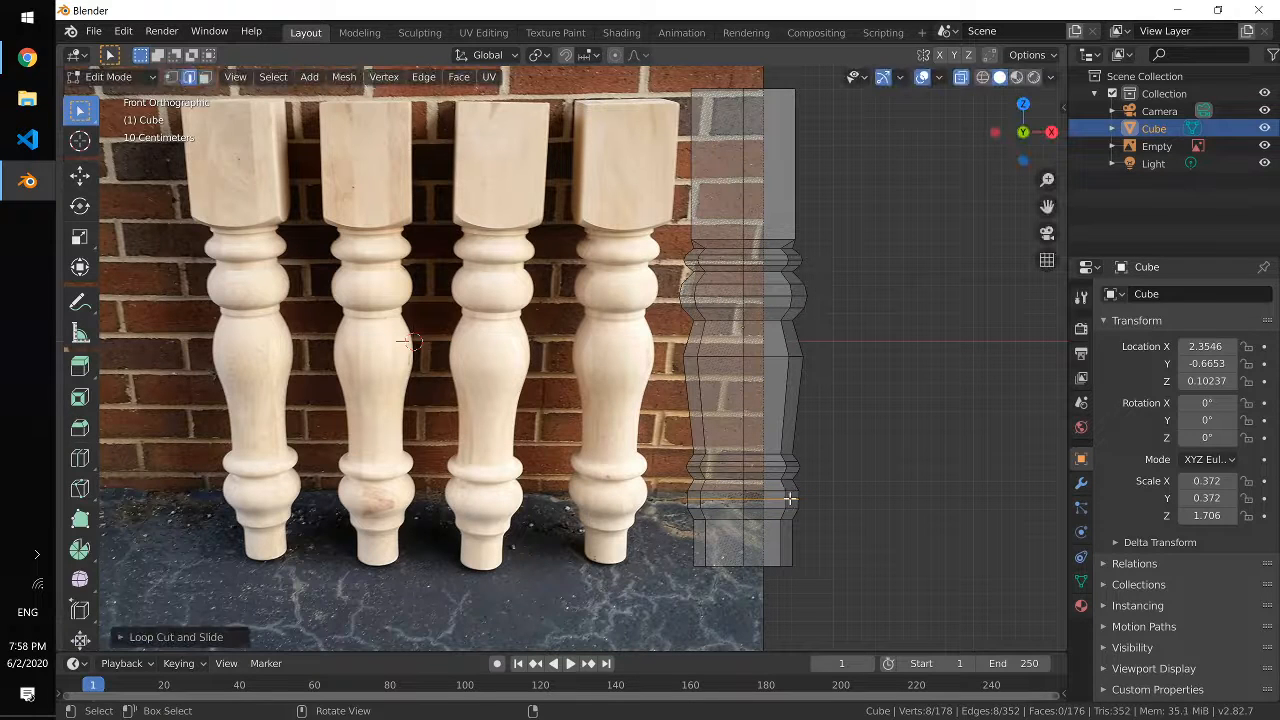
key("s")
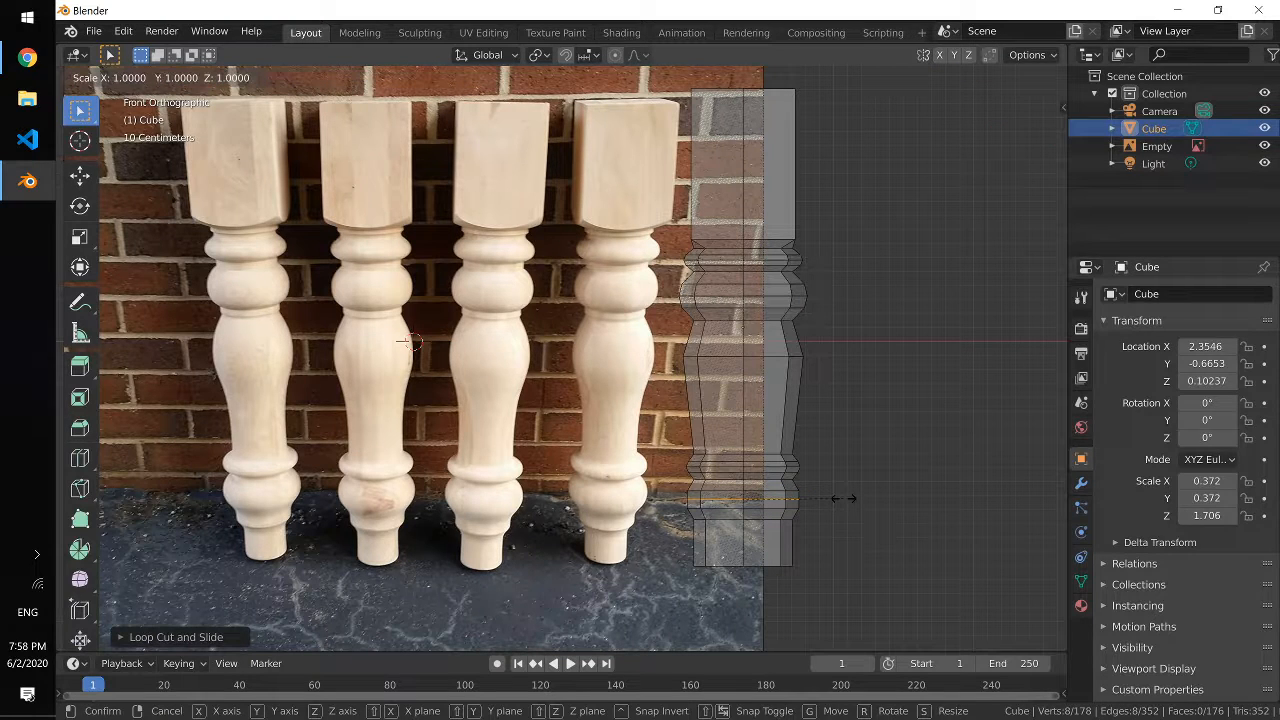
left_click(845, 499)
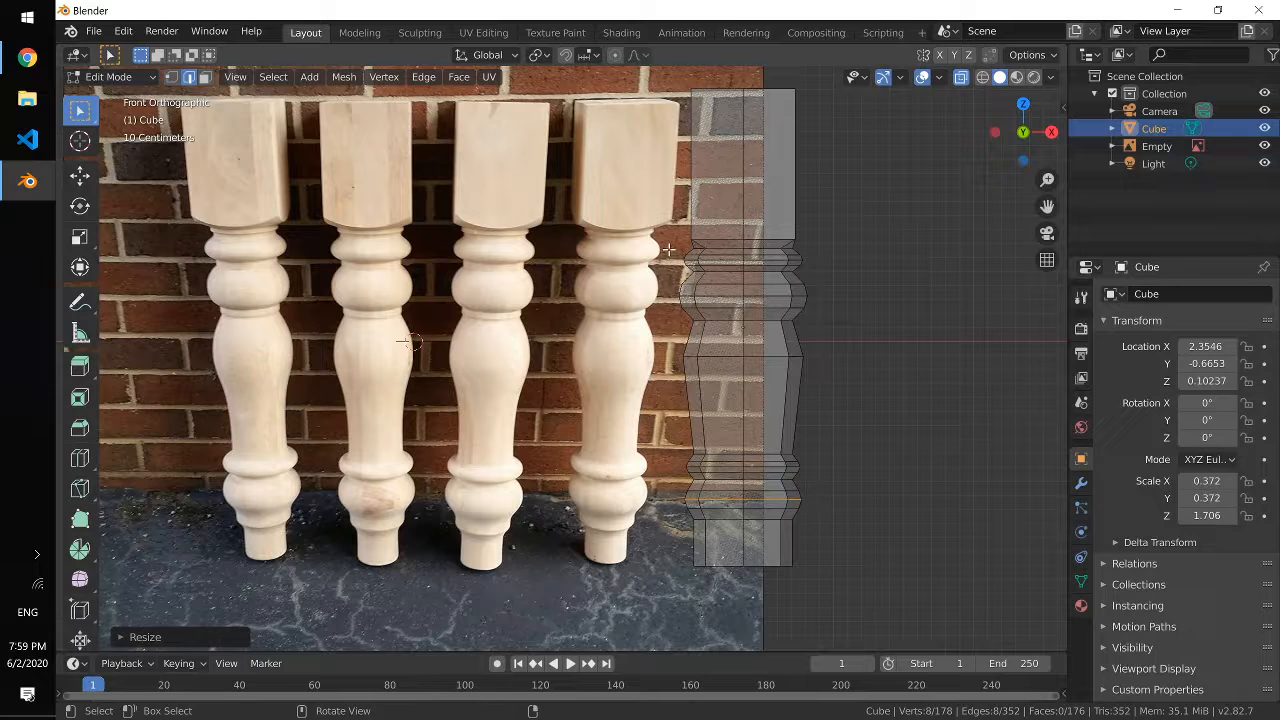
Step: Select the whole turned section beneath the square top block and scale it inward by about 0.67 with Z locked
left_click_drag(669, 245, 881, 595)
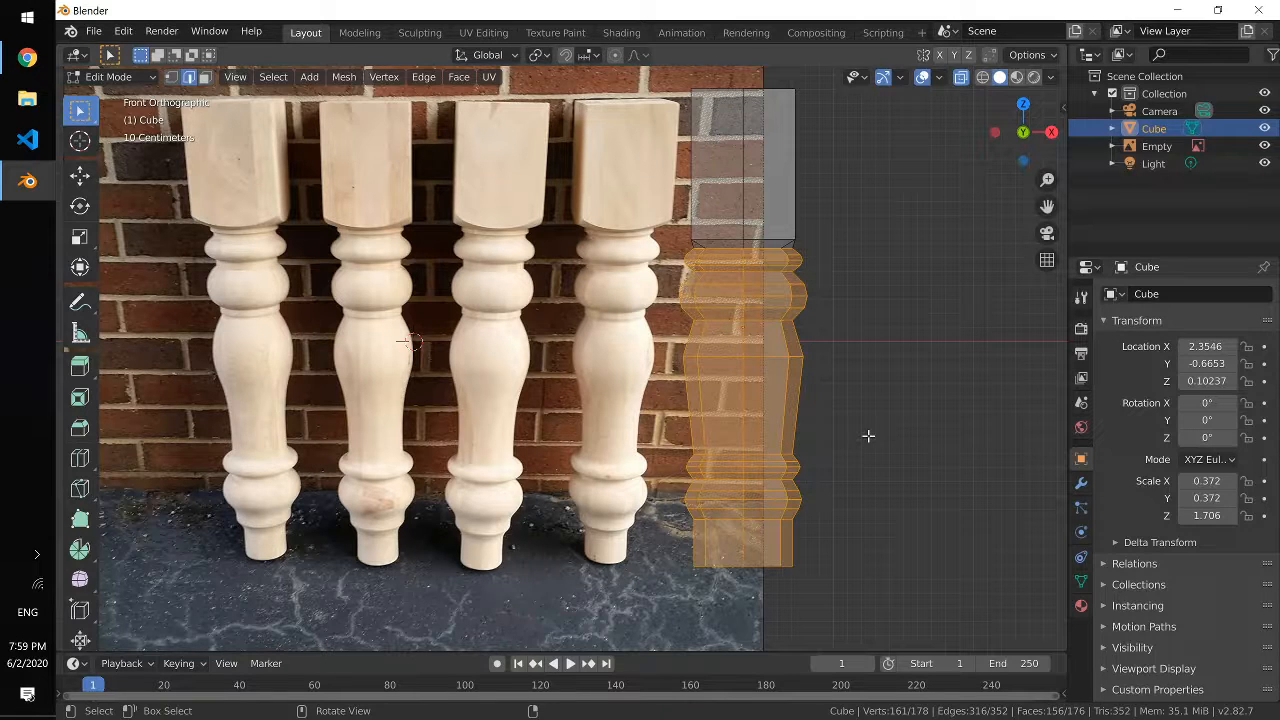
key("s")
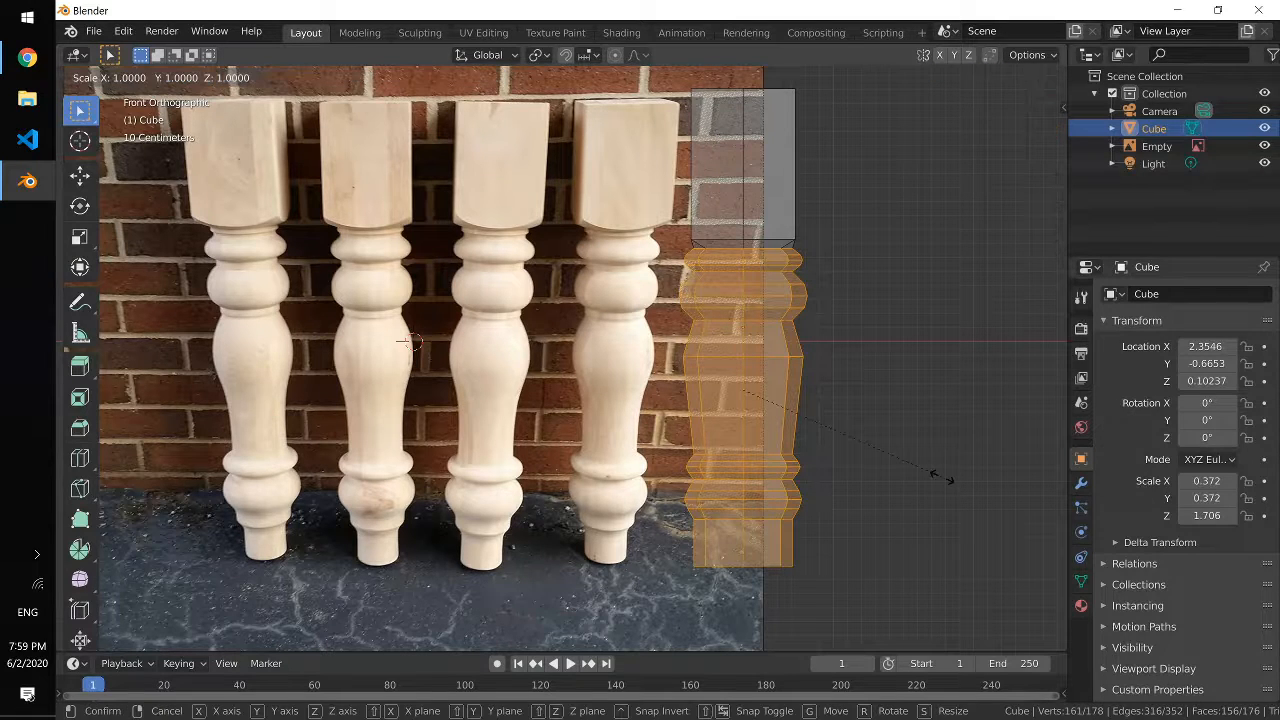
key("shift+z")
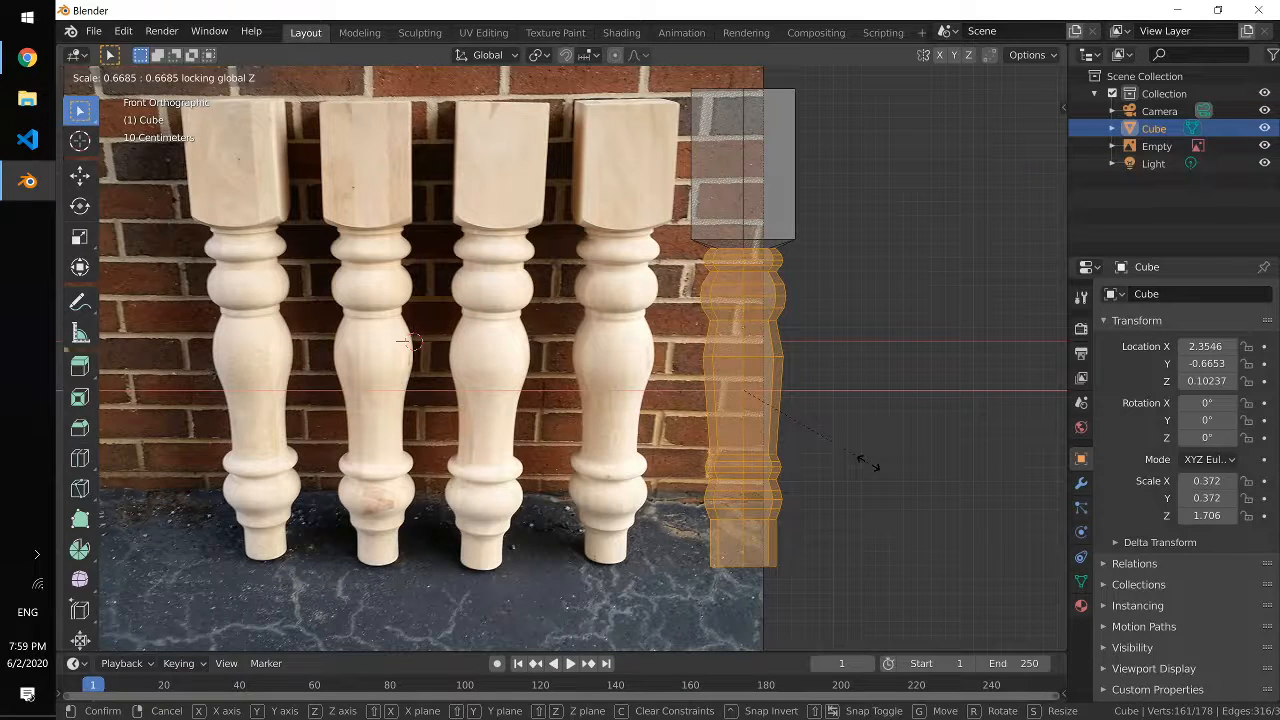
left_click(867, 462)
Step: Select the square top block and shorten it by scaling about 0.79 along Z
middle_click_drag(894, 417, 834, 419)
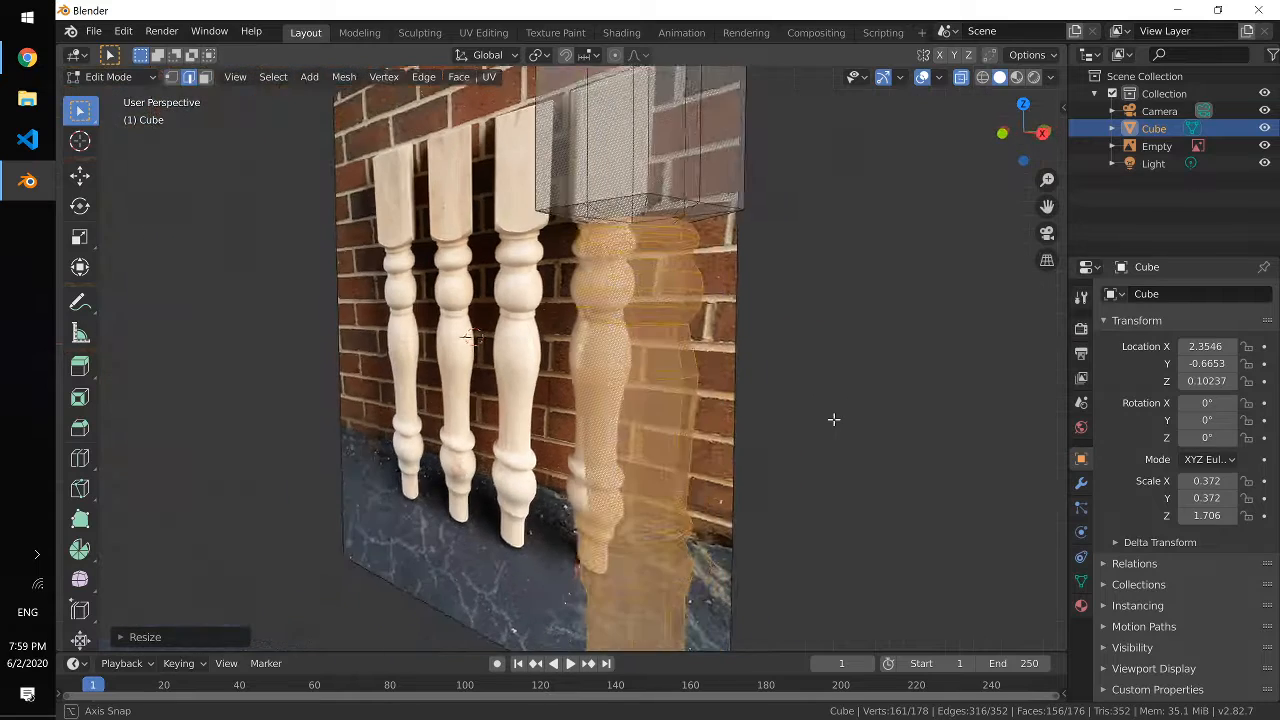
scroll(833, 420, "up", 4)
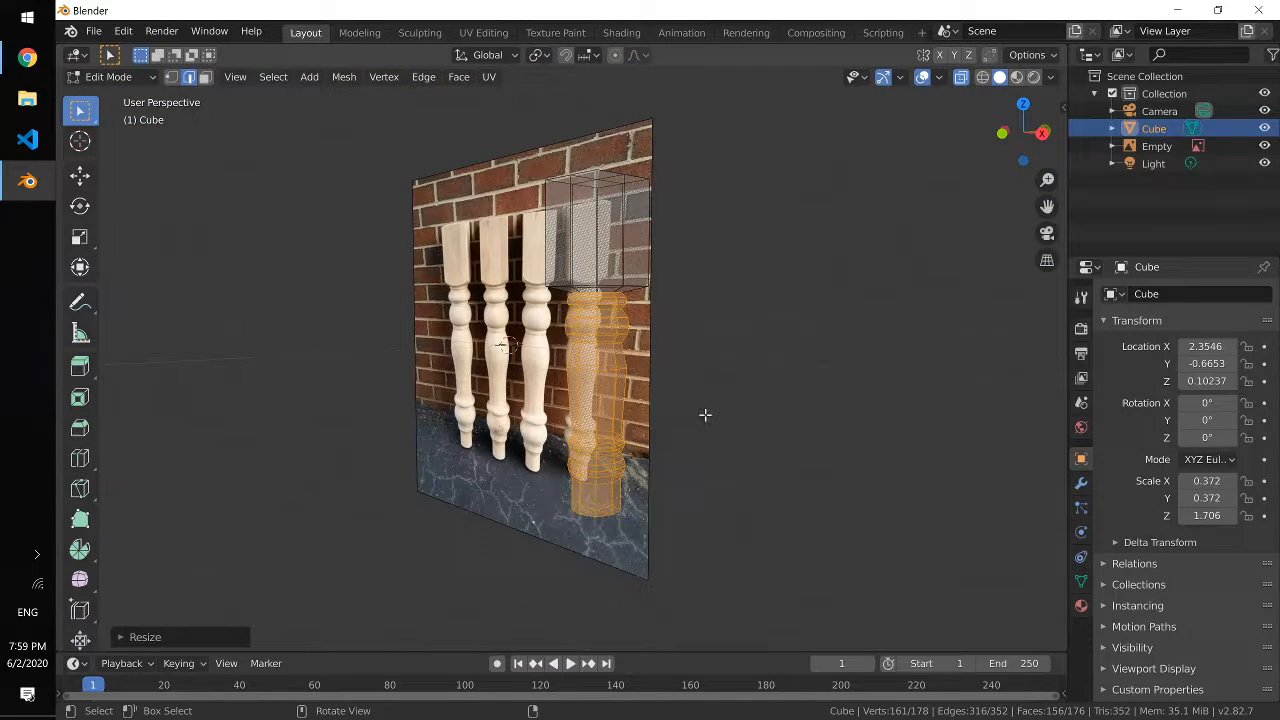
key("KP_1")
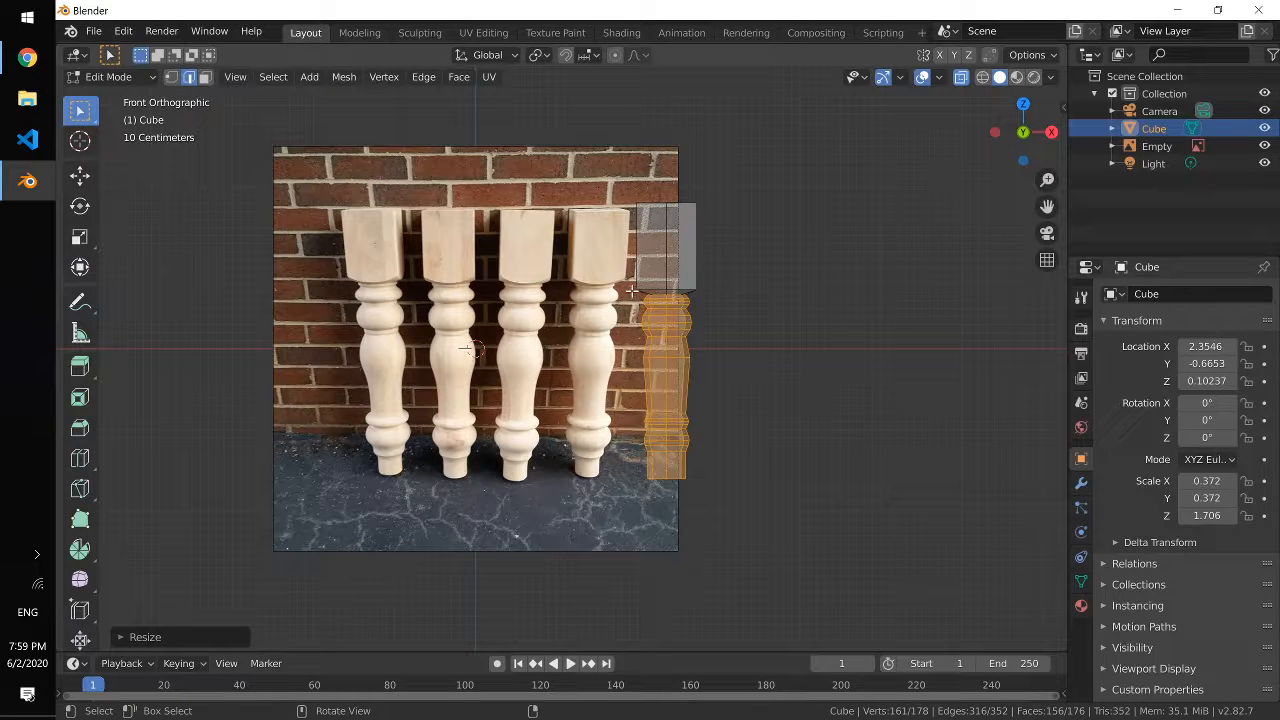
left_click_drag(632, 291, 718, 171)
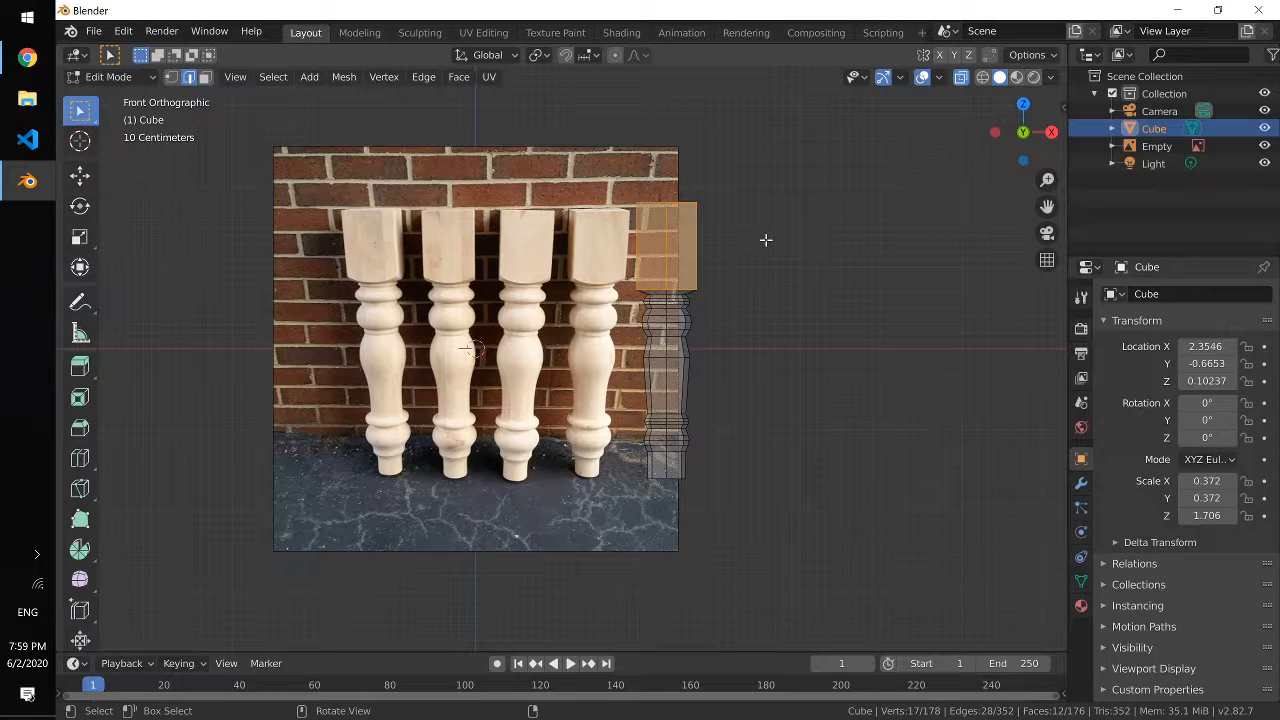
key("s")
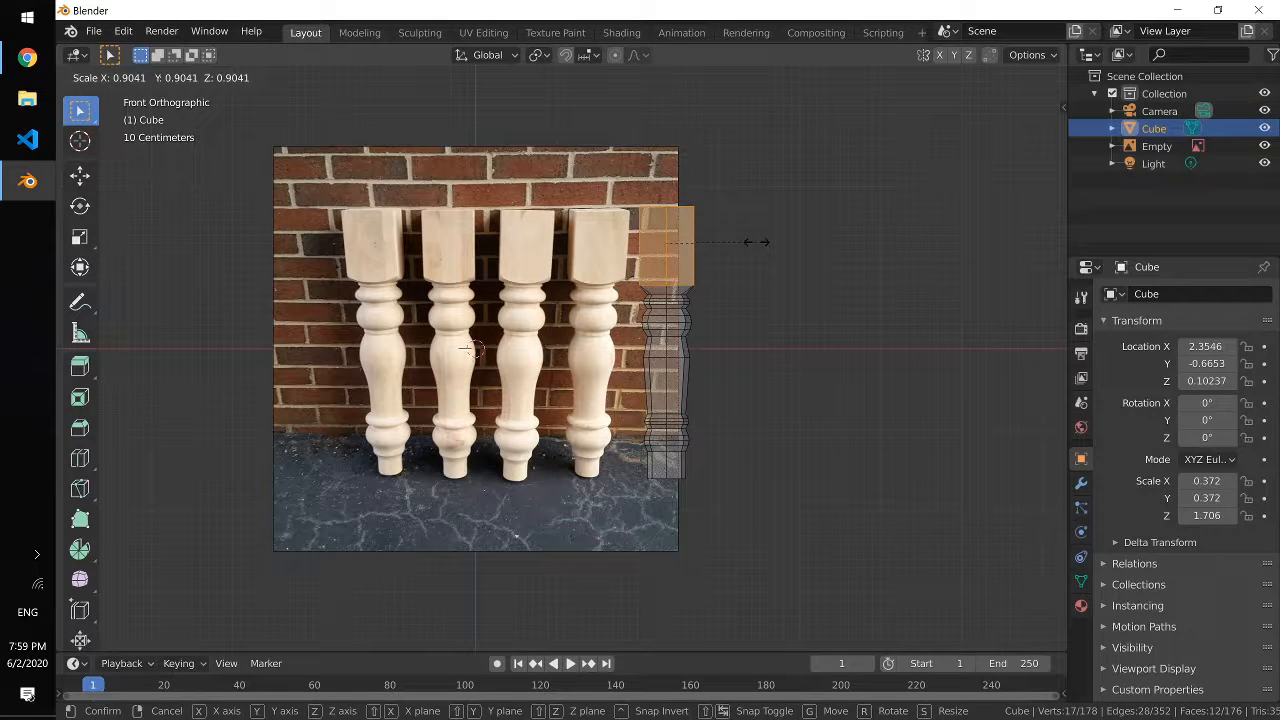
key("z")
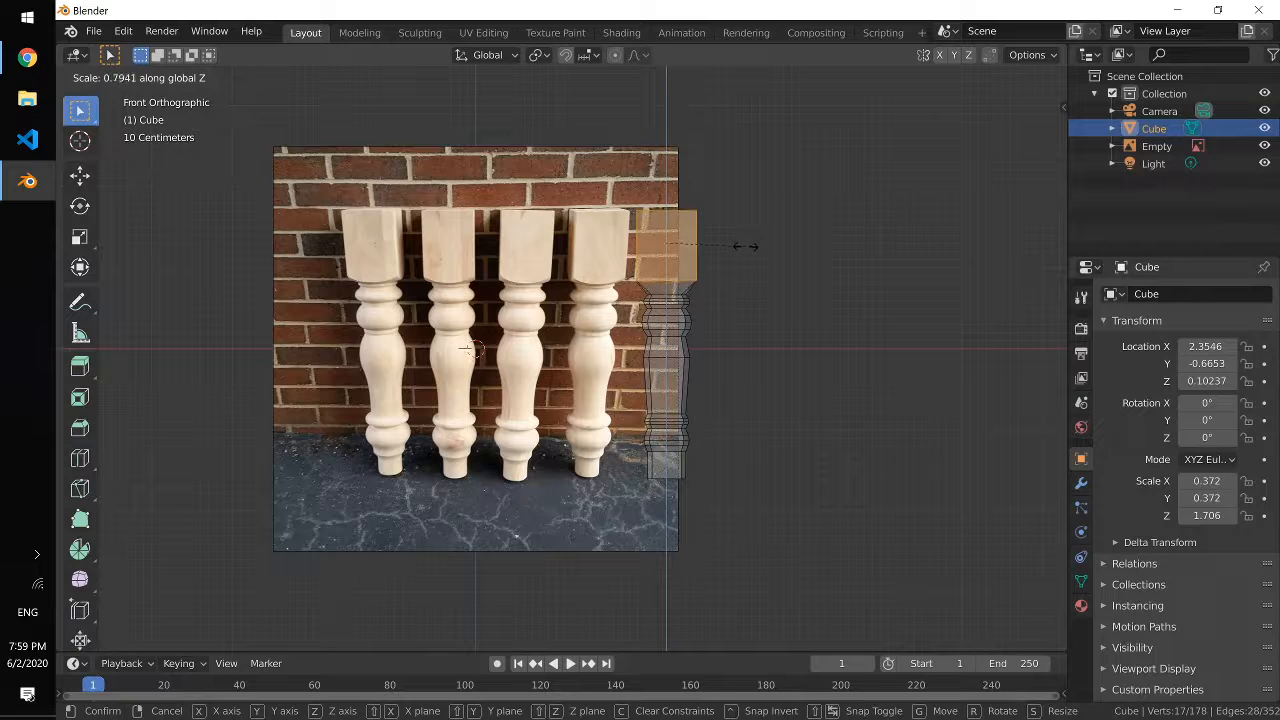
left_click(745, 246)
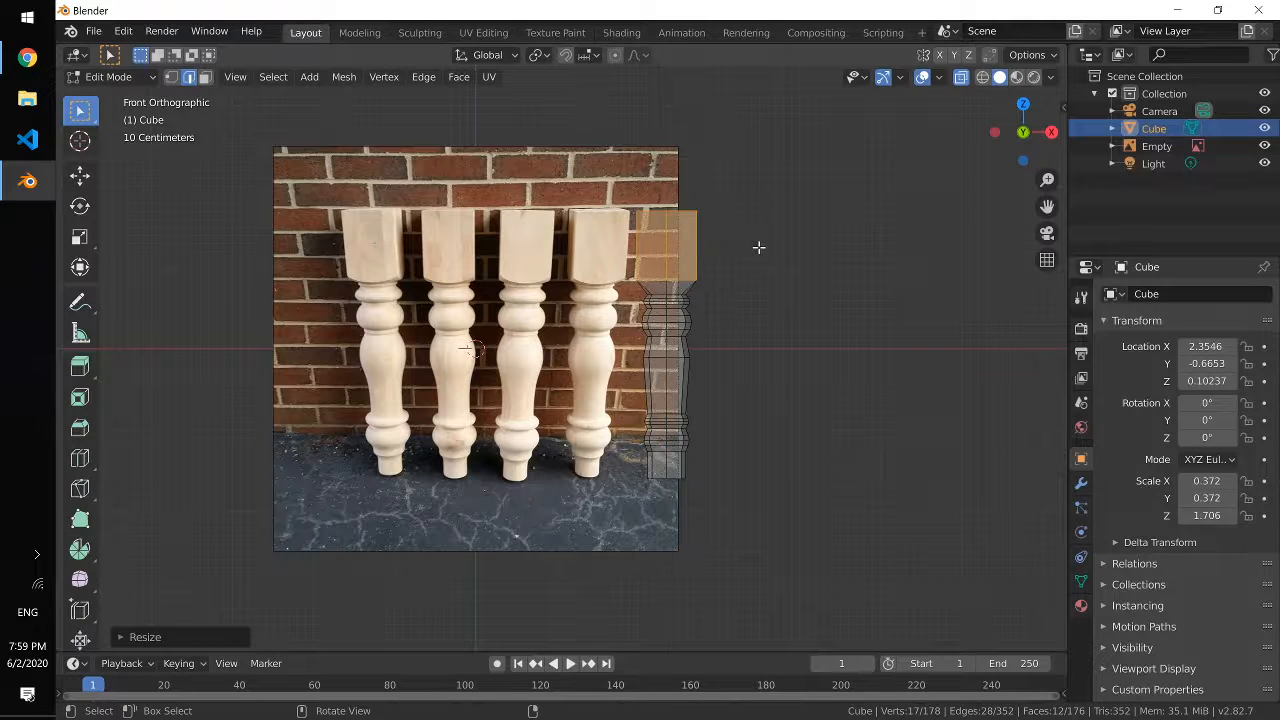
Step: Move the square top block slightly down along Z towards the turned section
mouse_move(757, 249)
middle_mouse_down()
mouse_move(716, 270)
mouse_move(745, 262)
middle_mouse_up()
key("g")
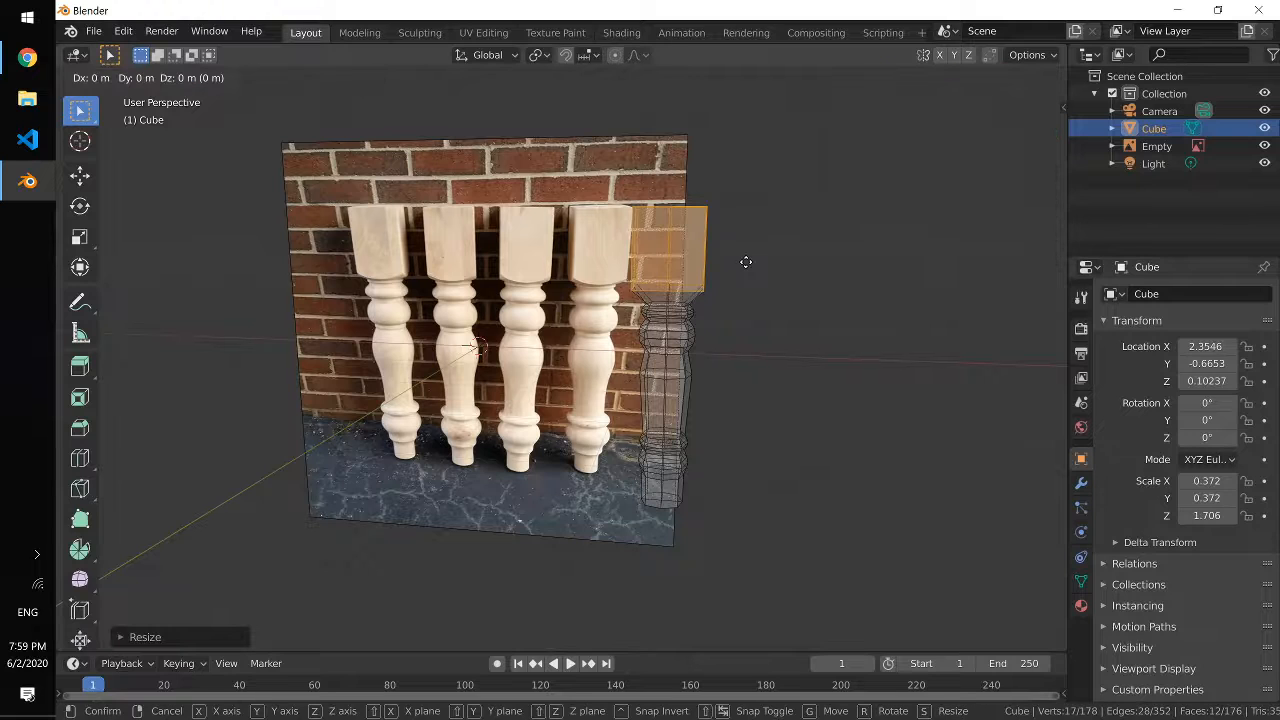
key("z")
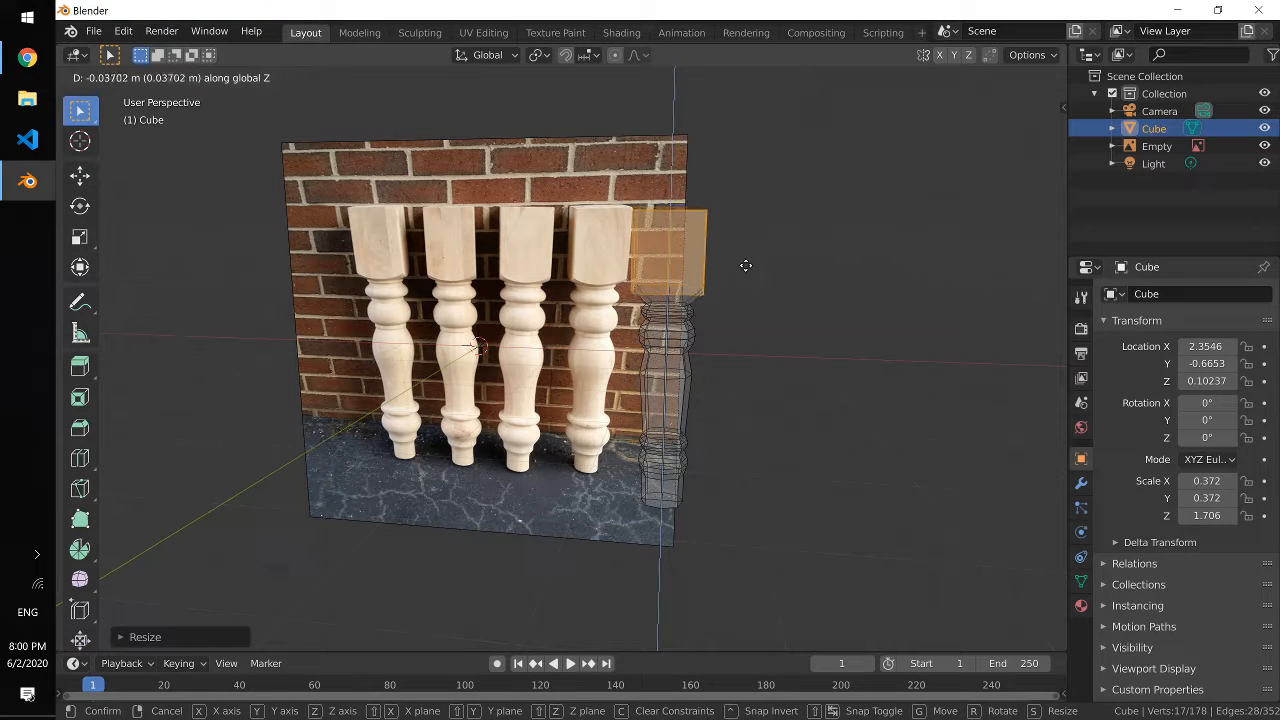
left_click(748, 268)
Step: Select the leg from the lower ring down to the foot and scale it inward by about 0.77 with Z locked
key("KP_1")
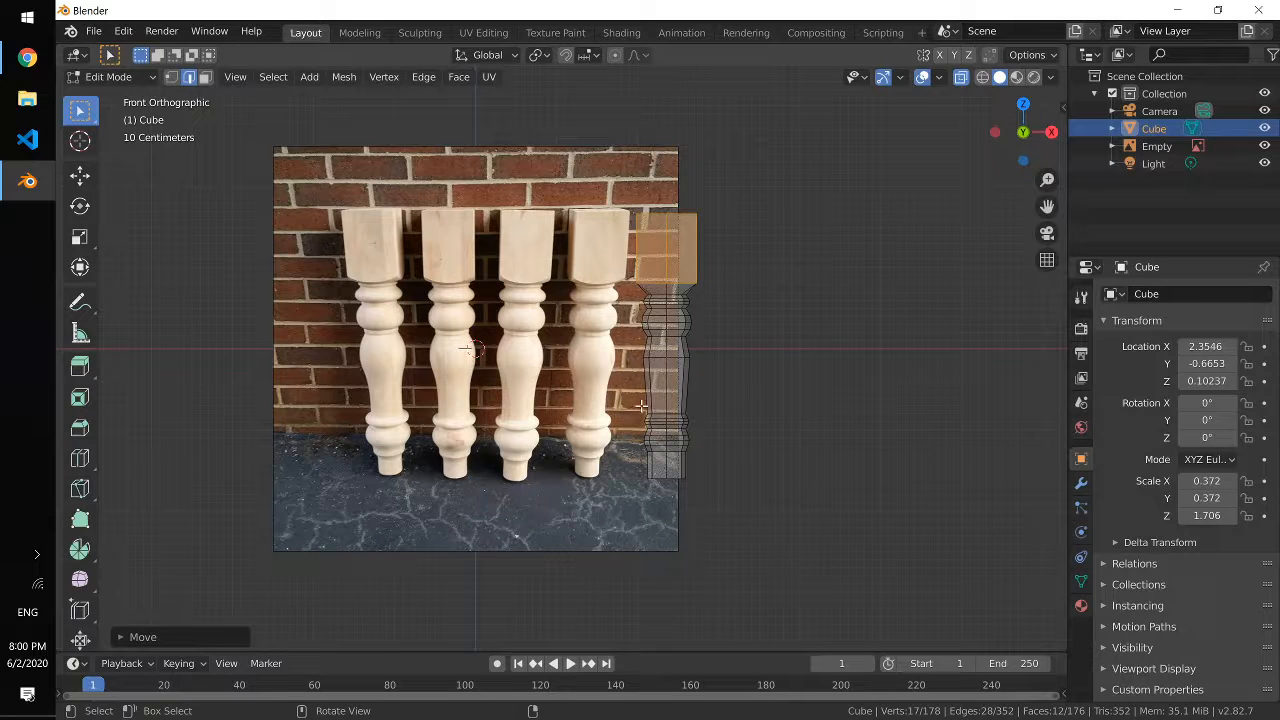
left_click_drag(636, 407, 716, 488)
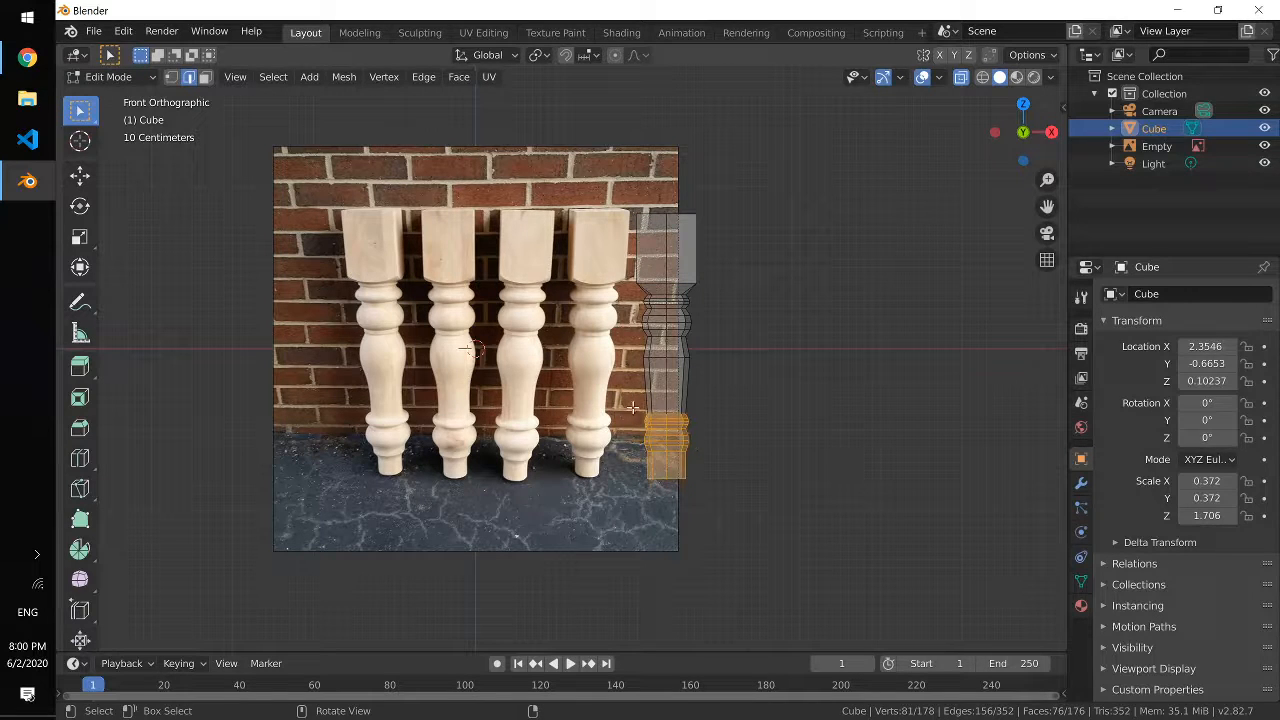
left_click_drag(632, 409, 719, 507)
key("s")
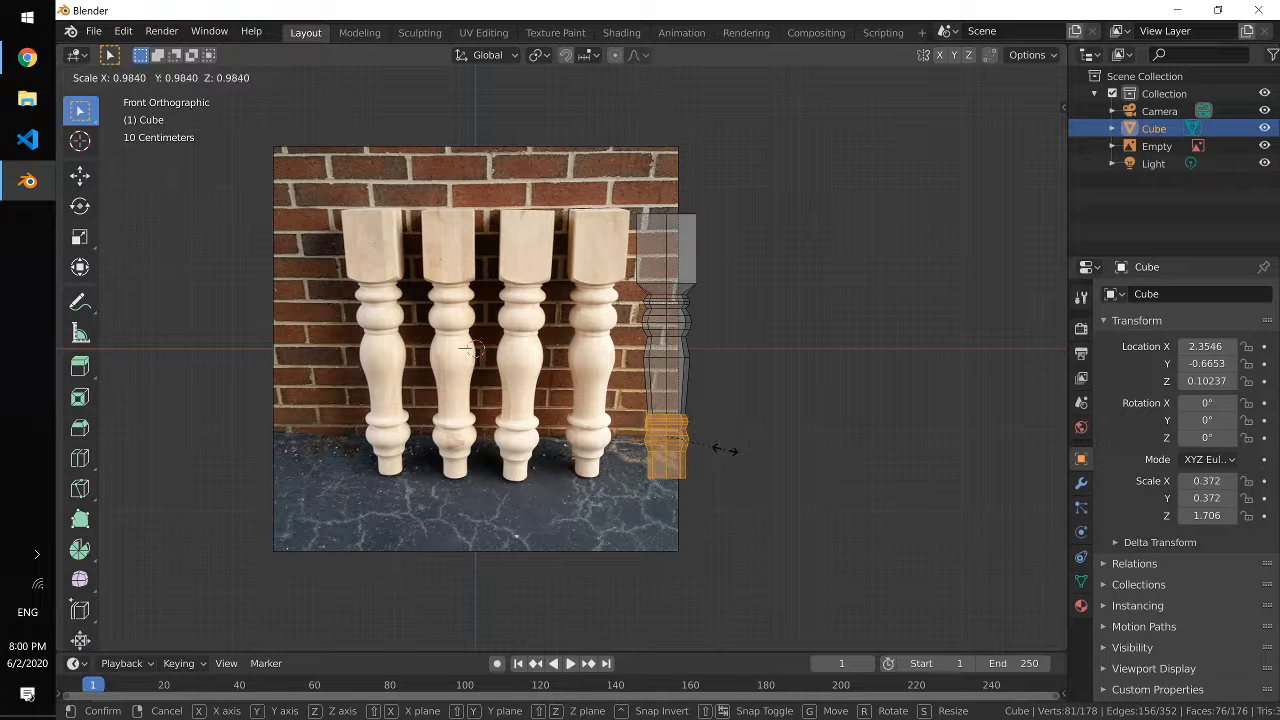
key("shift+z")
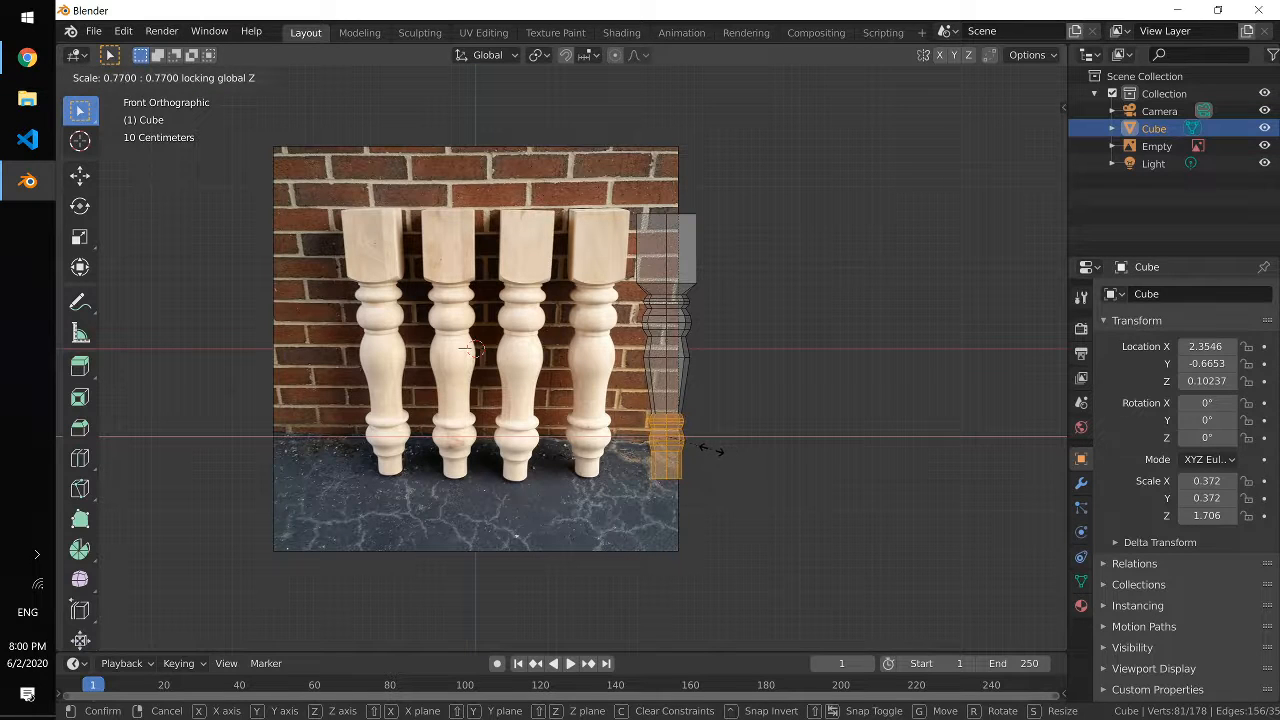
left_click(712, 450)
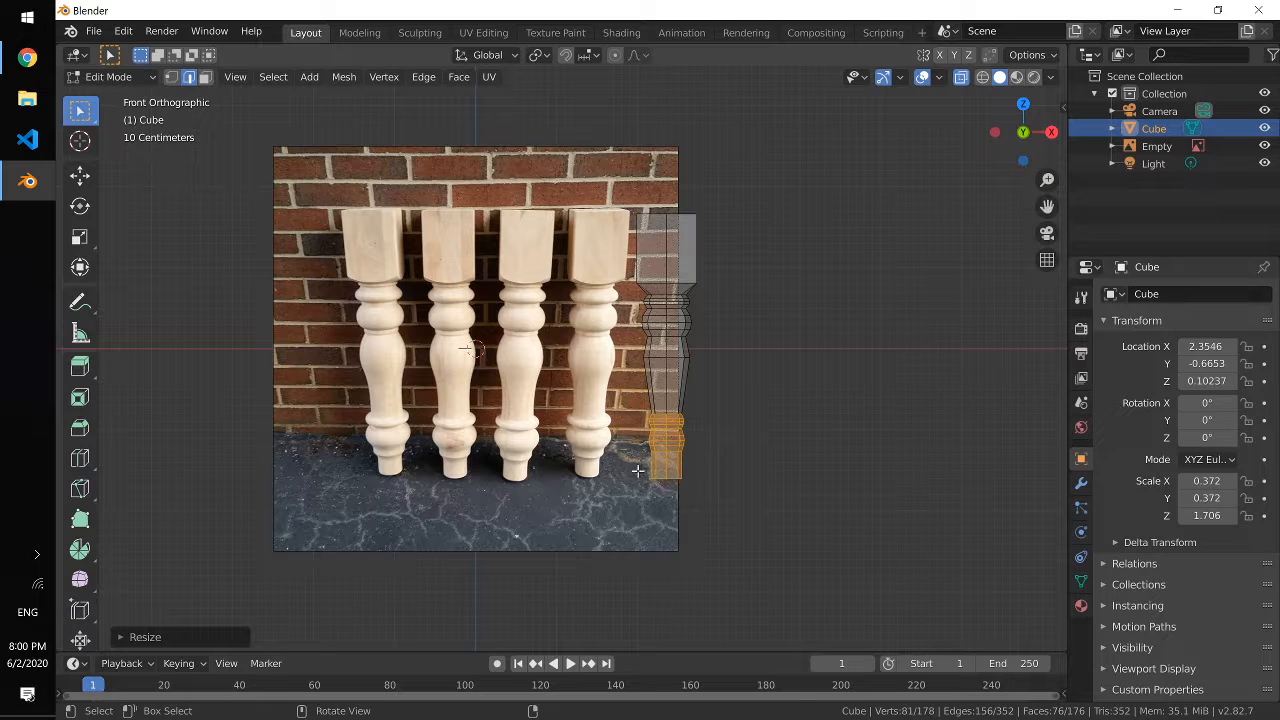
Step: Taper the foot by scaling the leg's bottom end inward by about 0.80 with Z locked
left_click_drag(632, 474, 711, 487)
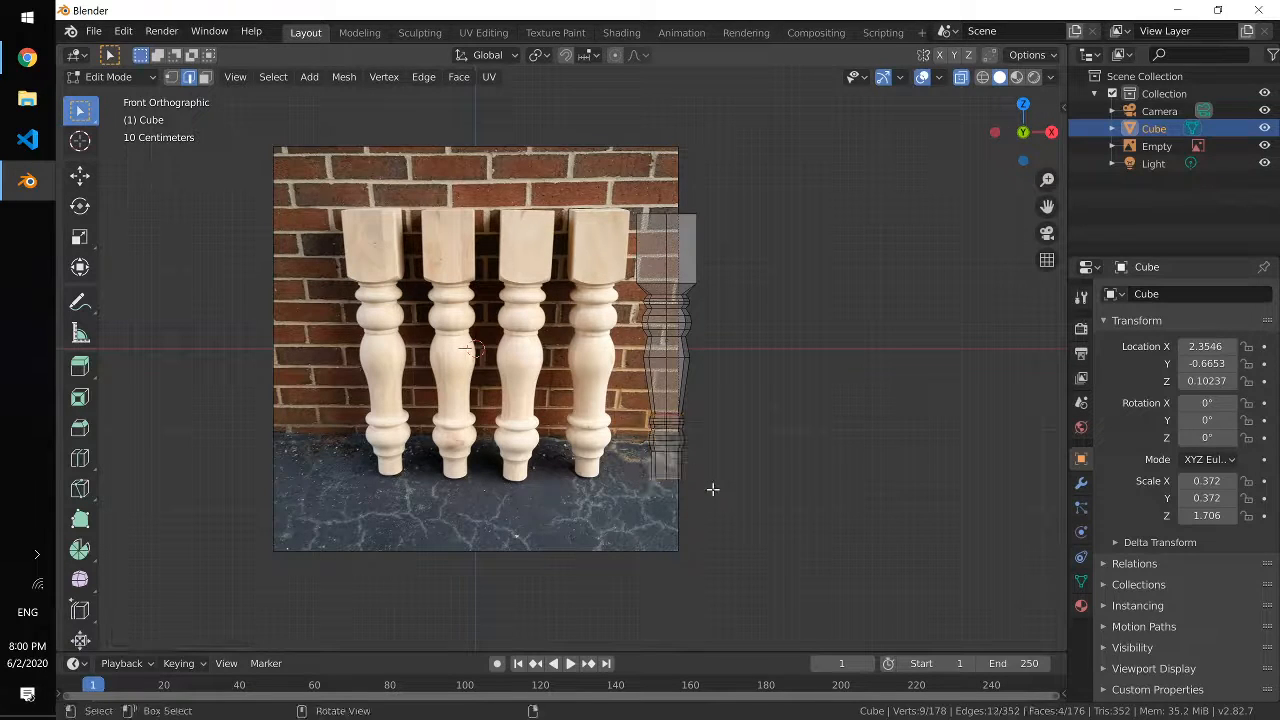
key("s")
key("shift+z")
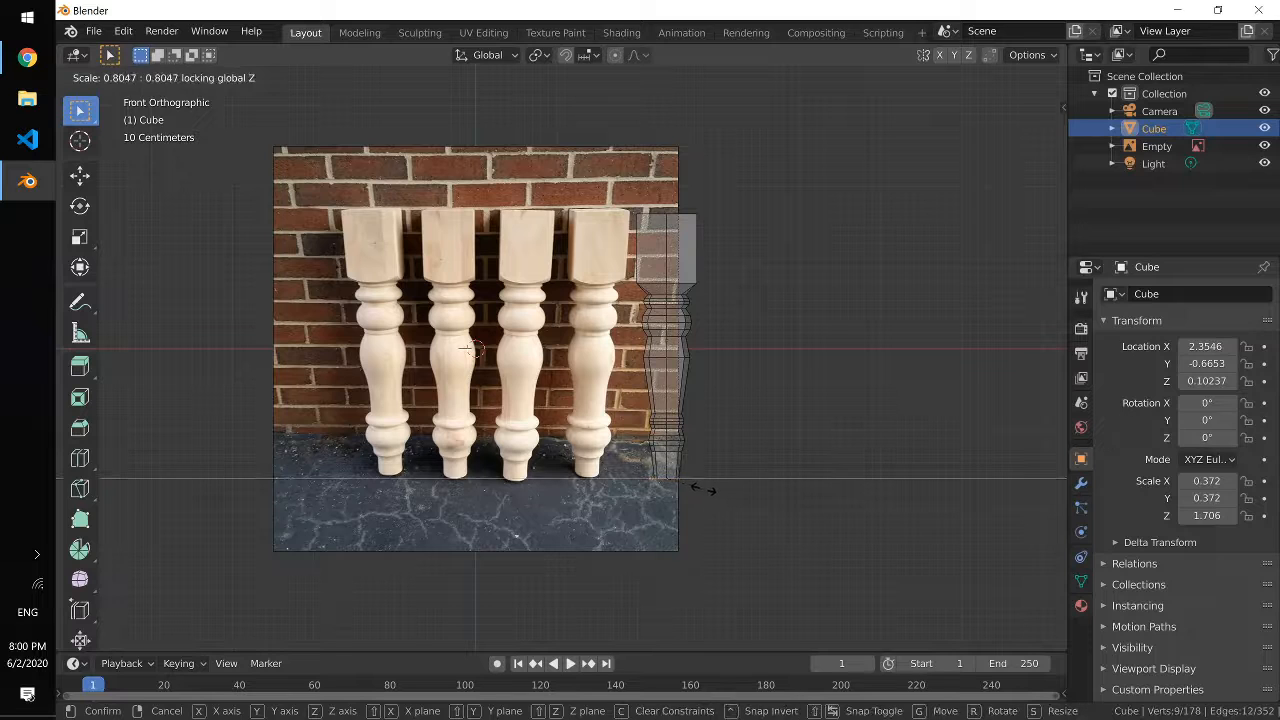
left_click(703, 489)
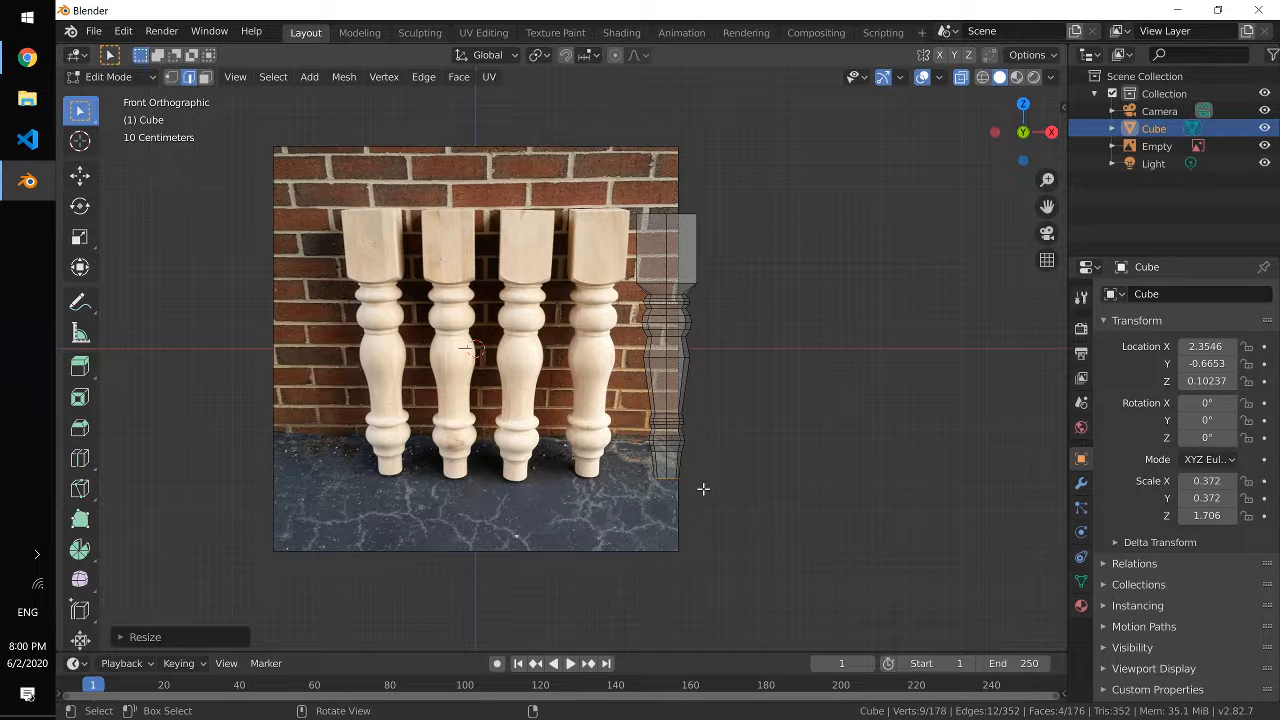
Step: Select the leg's bottom end and extrude it downward by about 0.04 m
scroll(703, 489, "up", 2)
scroll(703, 489, "down", 2)
left_click_drag(704, 489, 707, 443)
scroll(707, 443, "down", 2)
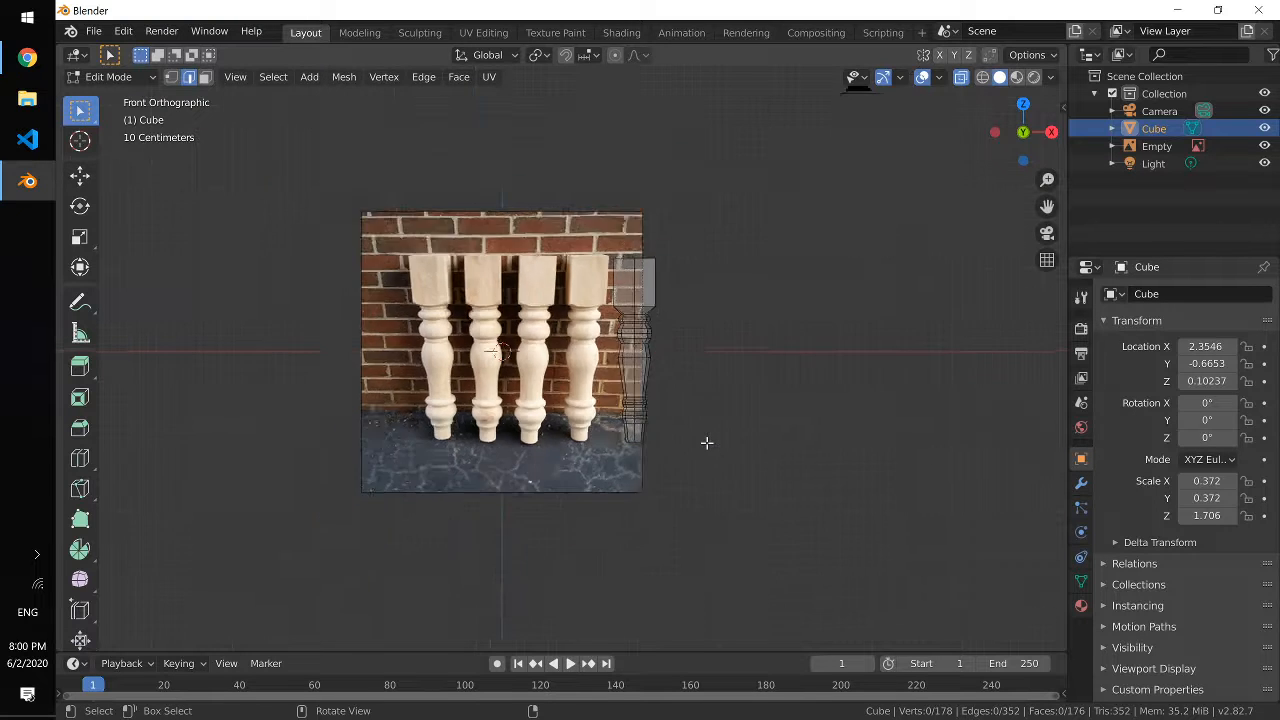
scroll(707, 443, "up", 3)
middle_click_drag(707, 443, 655, 344, "shift")
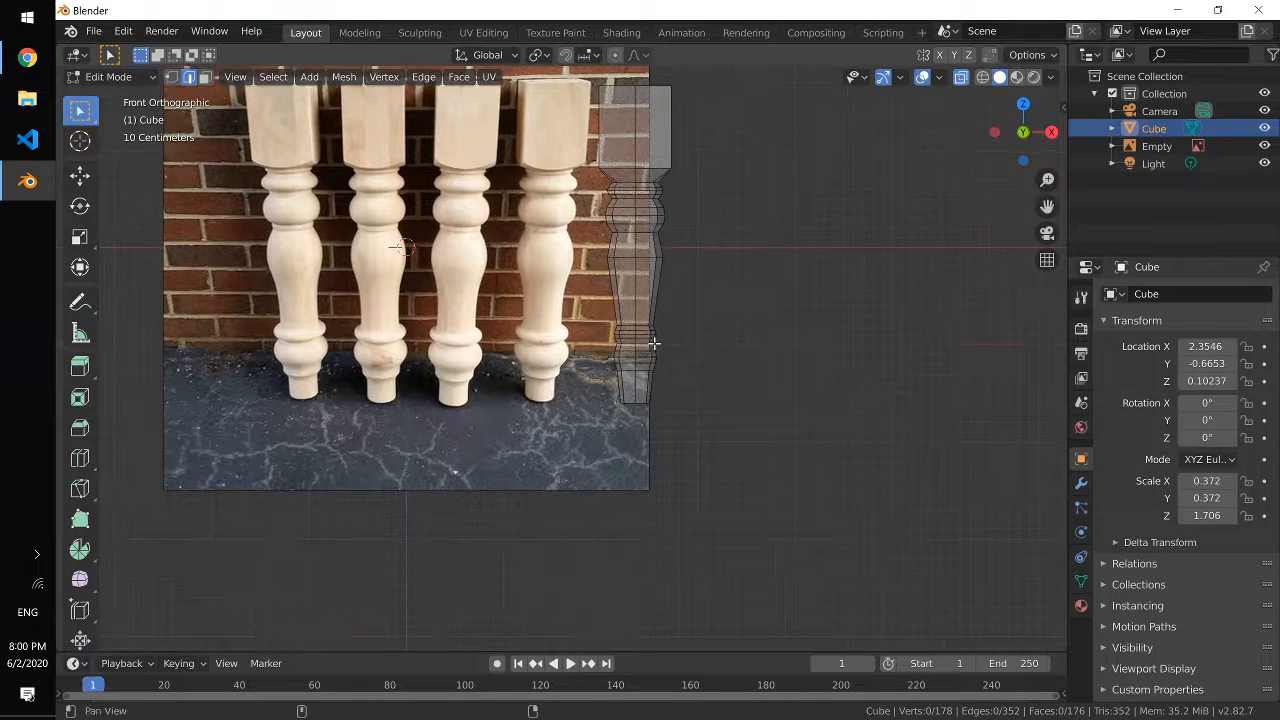
left_click_drag(596, 391, 670, 415)
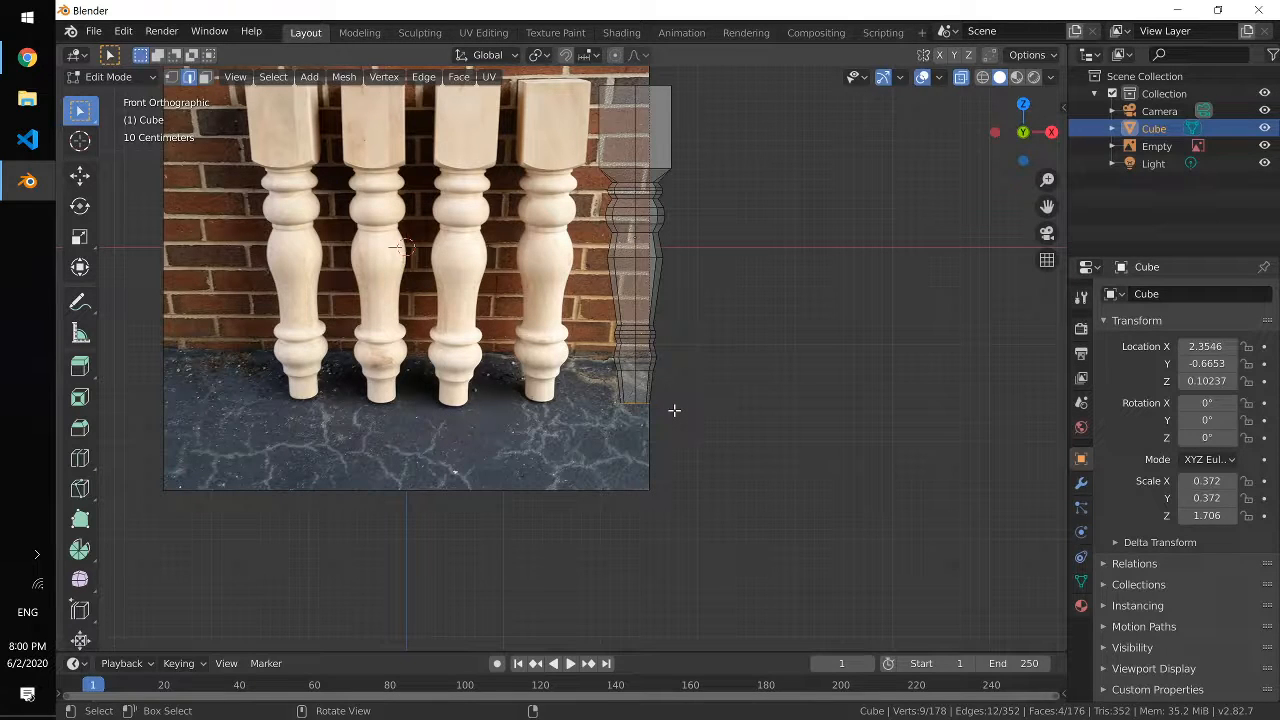
key("e")
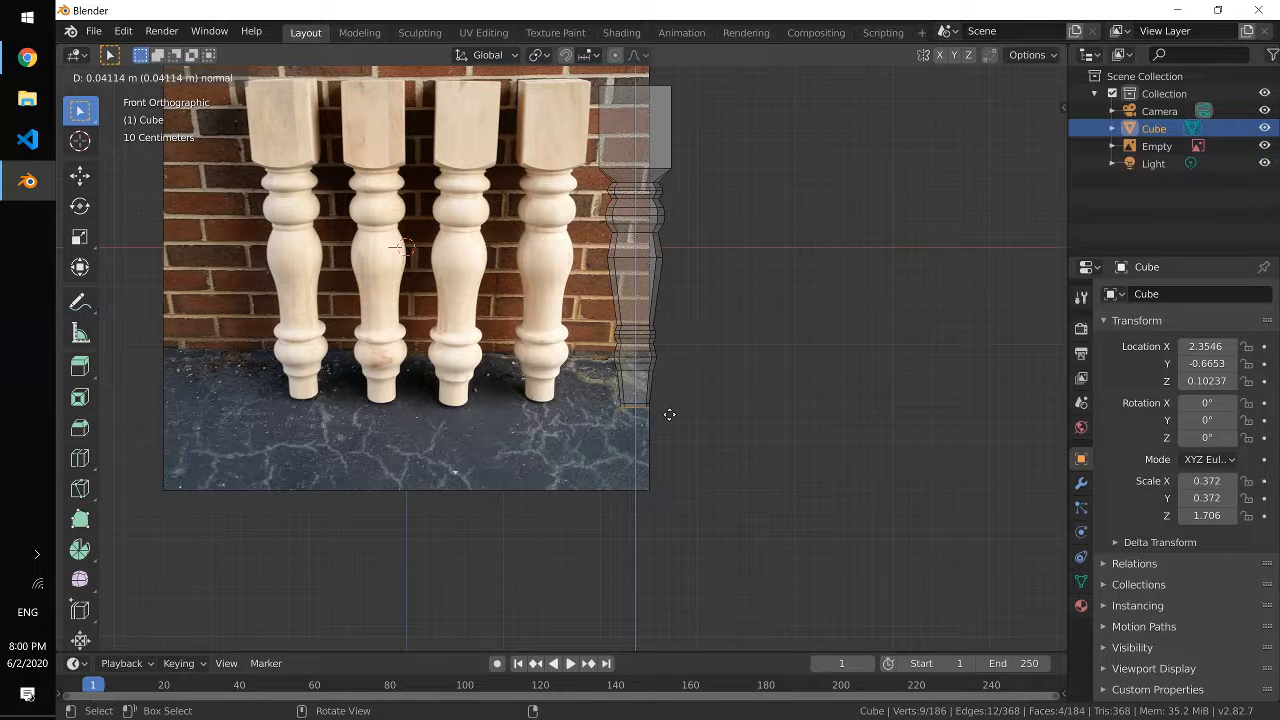
left_click(669, 414)
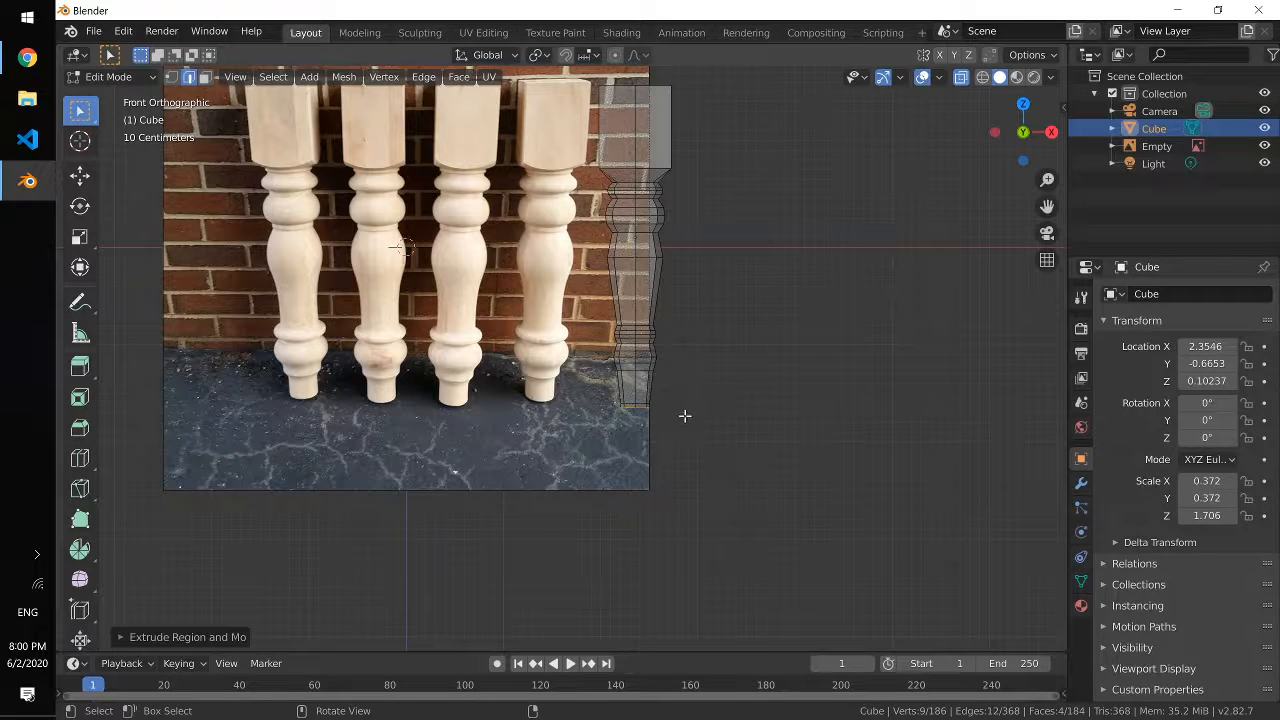
Step: Scale the extruded bottom end inward by about 0.87 with Z locked
key("s")
key("shift+z")
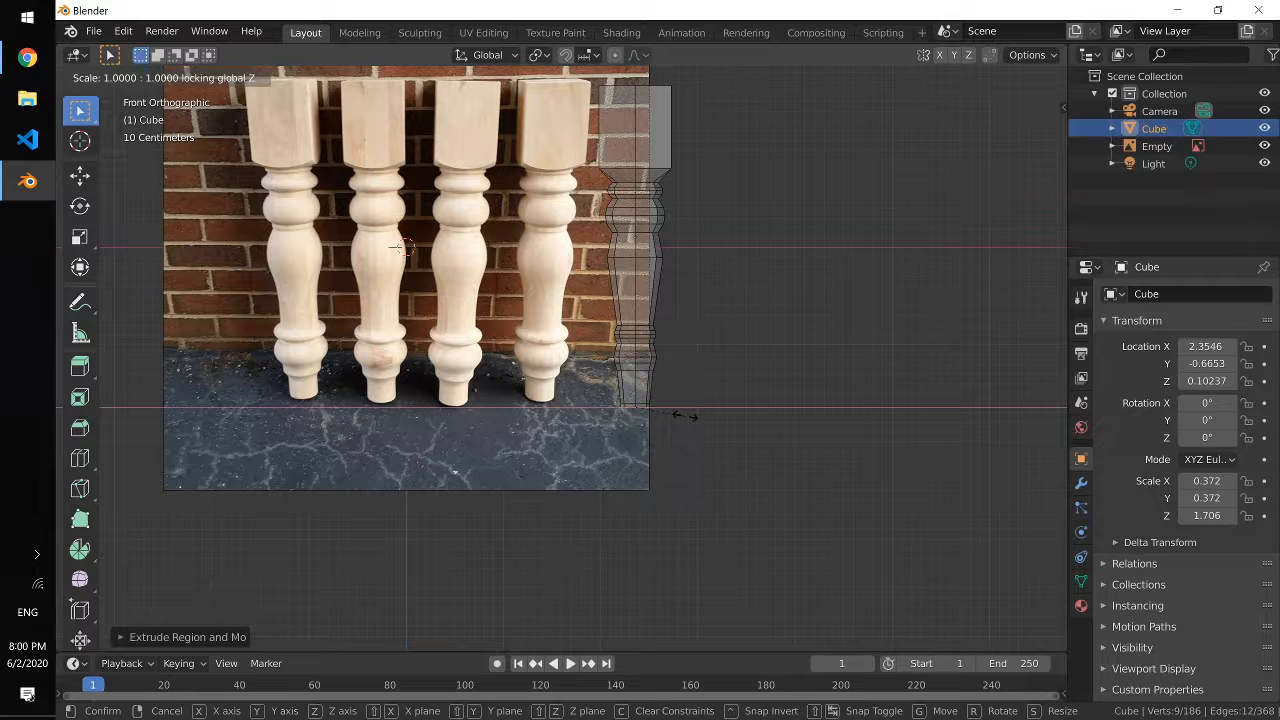
key("z")
key("z")
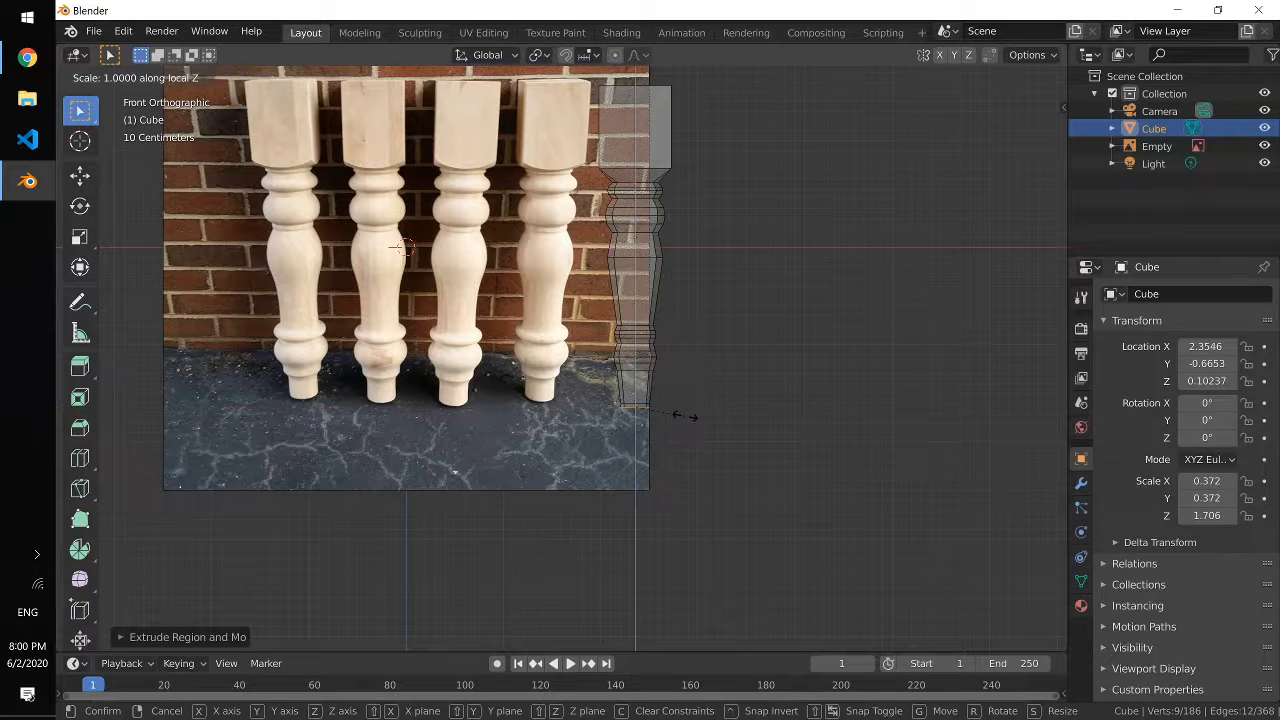
key("shift+z")
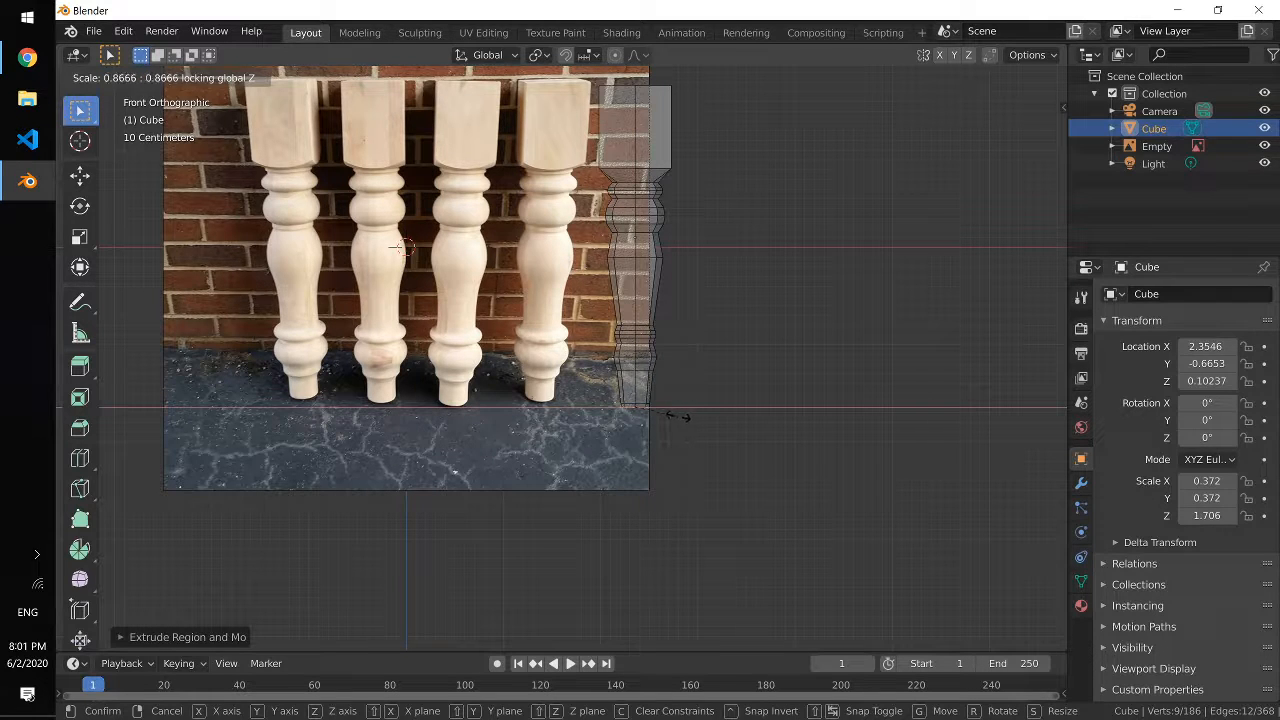
left_click(674, 415)
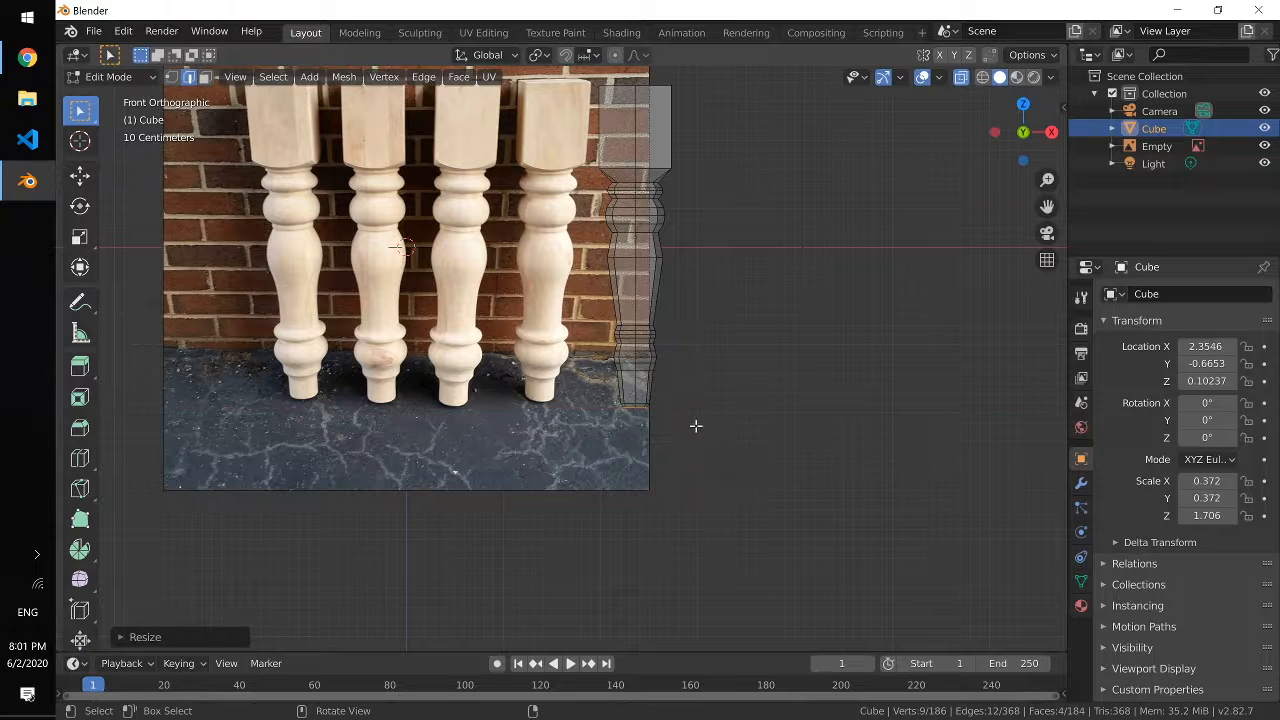
mouse_move(681, 408)
middle_mouse_down()
mouse_move(680, 389)
mouse_move(683, 403)
middle_mouse_up()
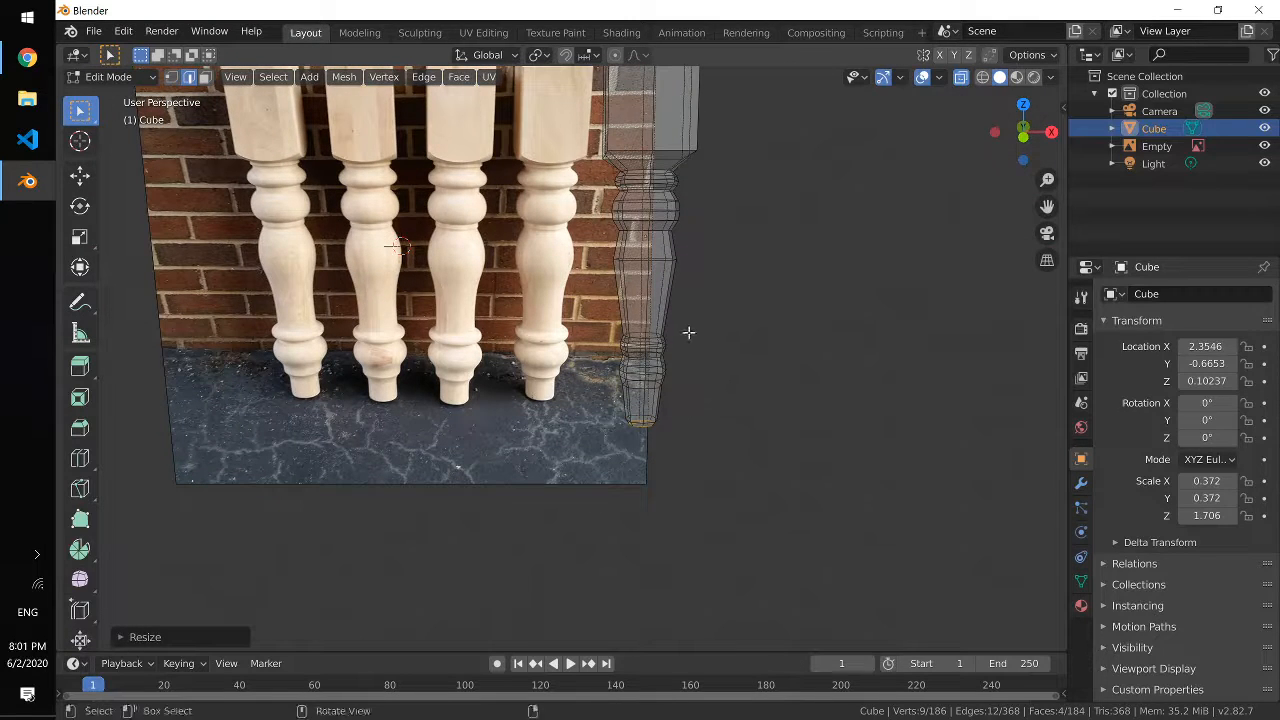
scroll(688, 332, "down", 3)
scroll(688, 332, "up", 2)
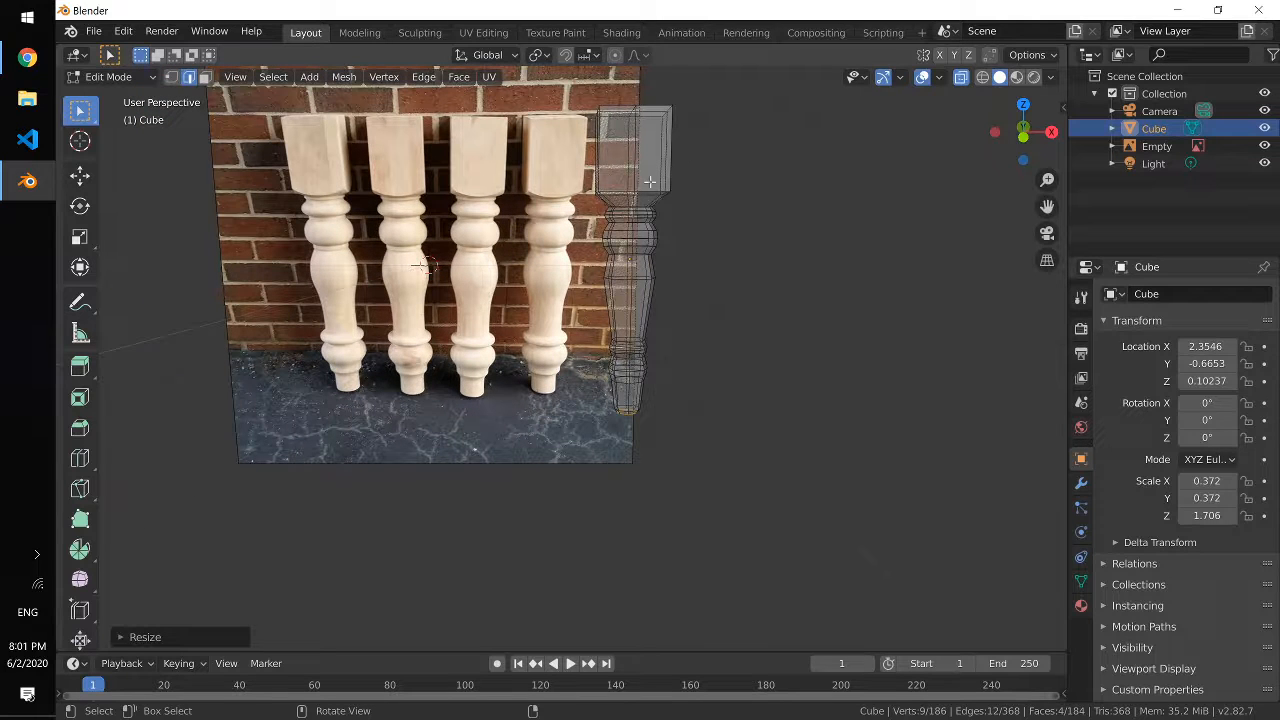
Step: Return the leg to Object Mode and turn off X-ray display so it is shown solid
key("Tab")
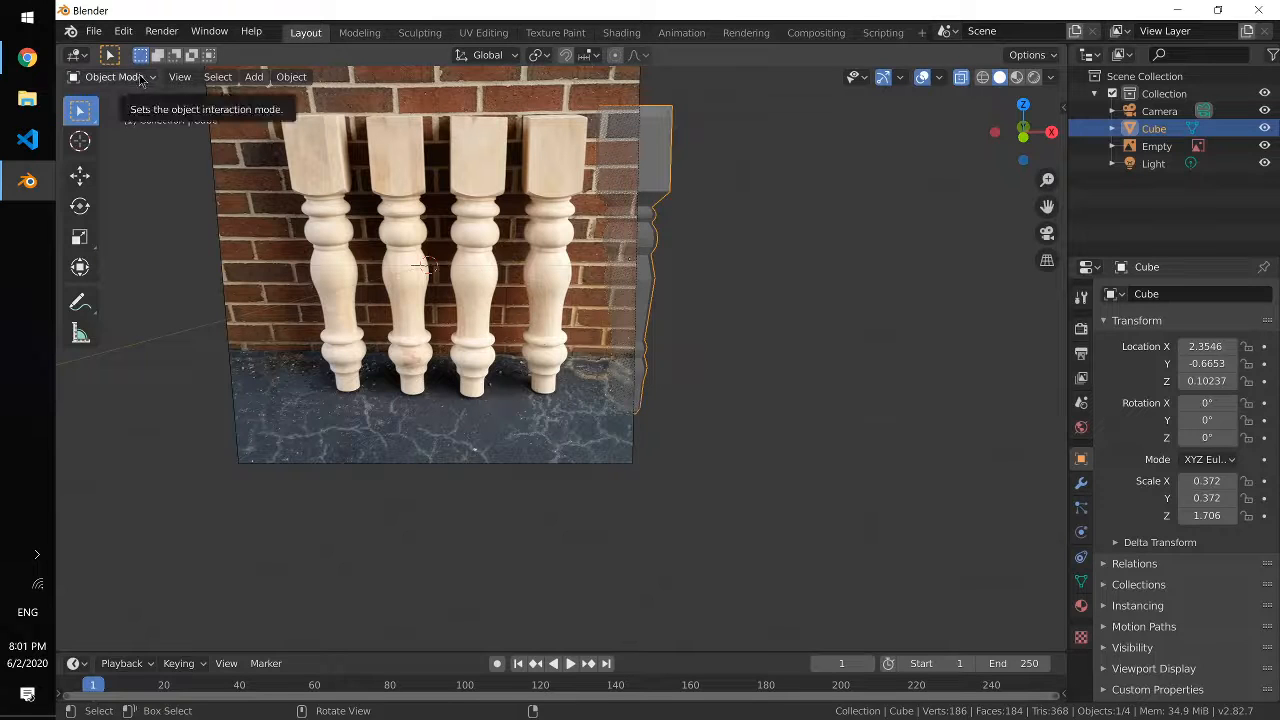
mouse_move(663, 209)
middle_mouse_down()
mouse_move(580, 245)
mouse_move(651, 206)
middle_mouse_up()
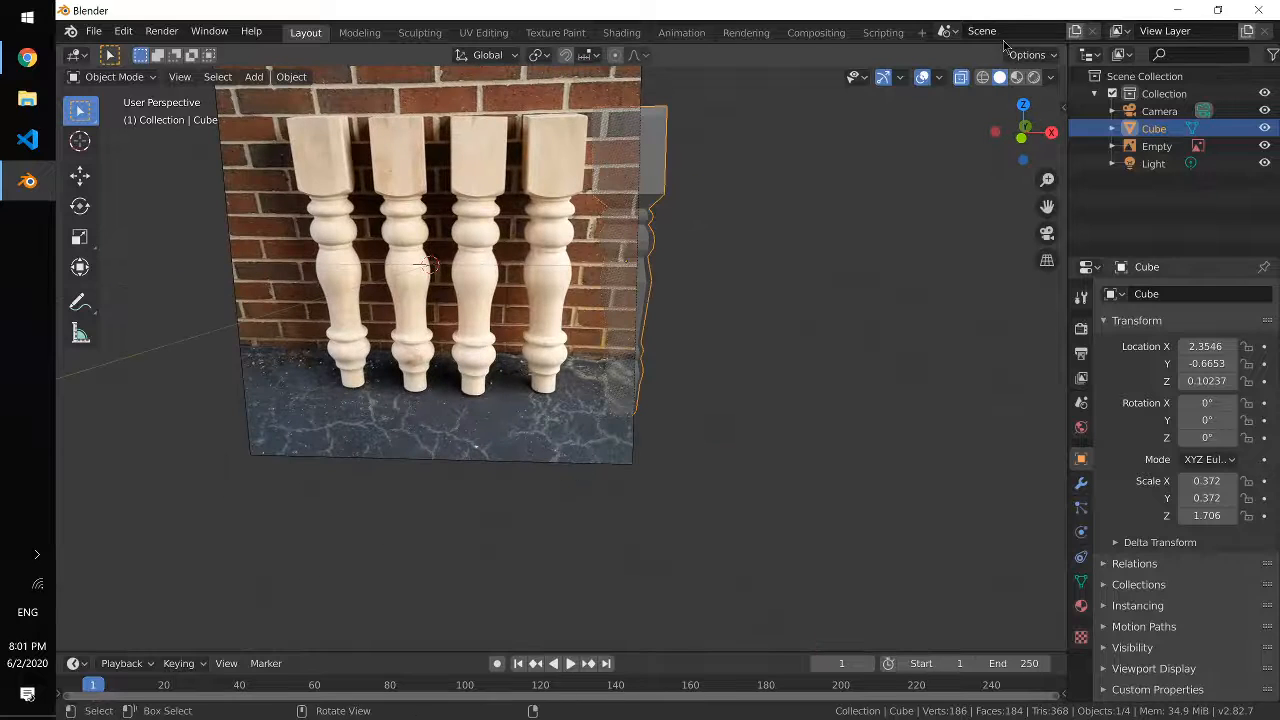
left_click(961, 77)
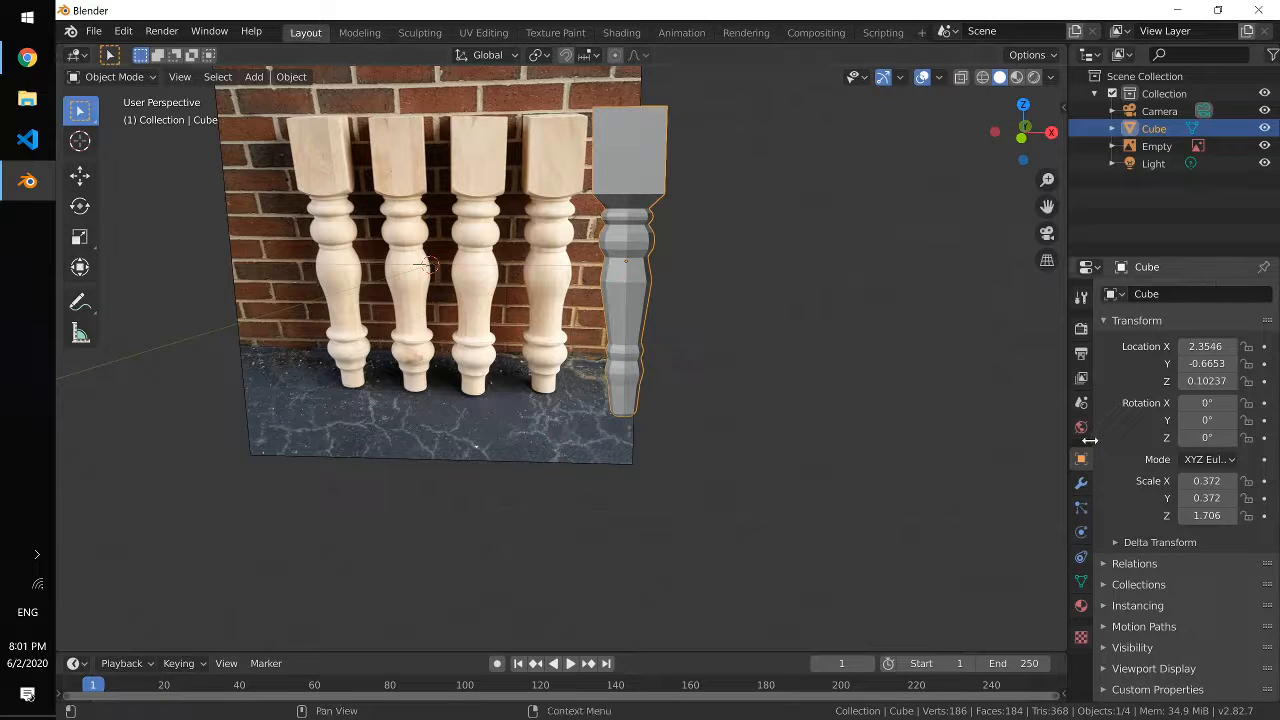
Step: Add a Subdivision Surface modifier to the leg with Viewport and Render subdivisions both set to 3
left_click(1085, 537)
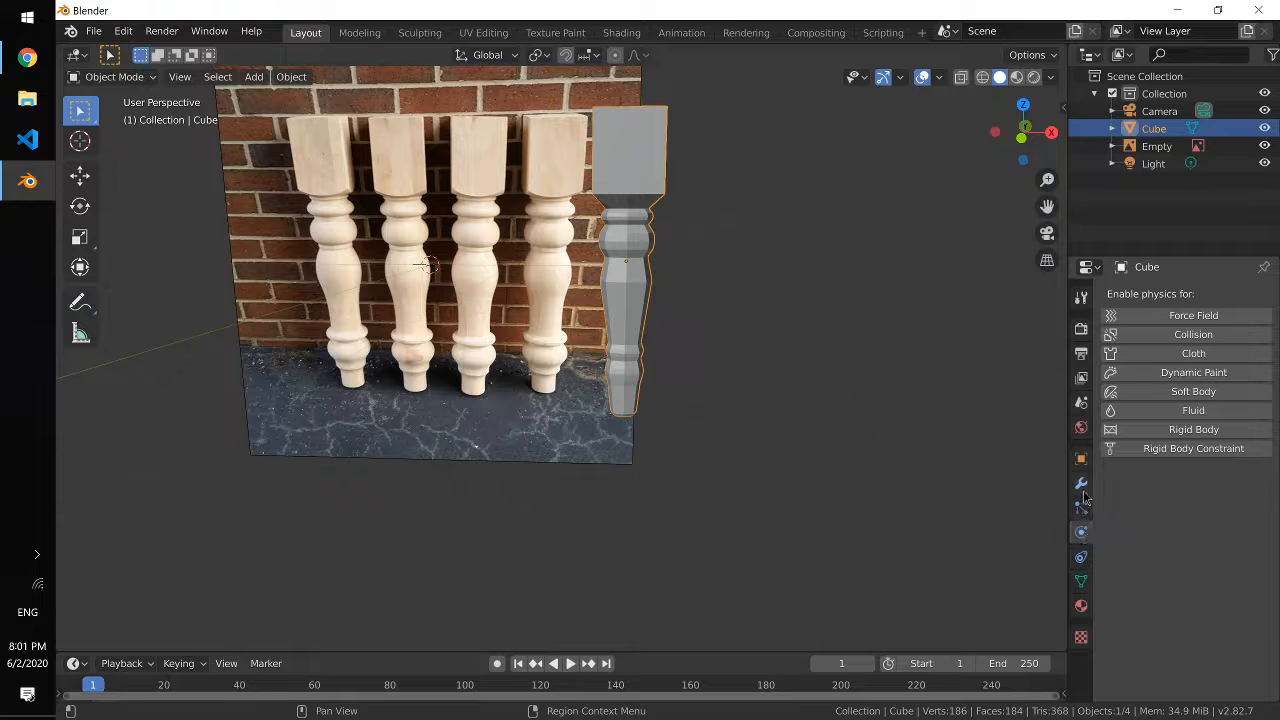
left_click(1081, 485)
left_click(1162, 294)
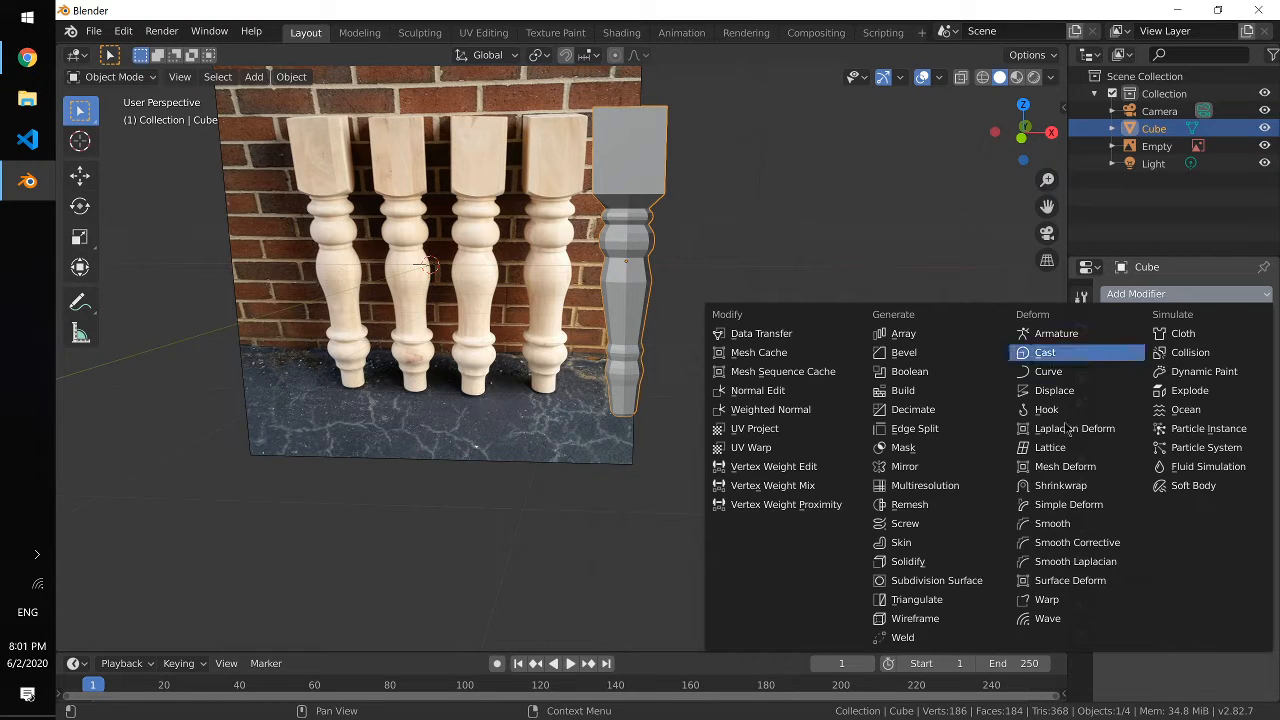
left_click(953, 582)
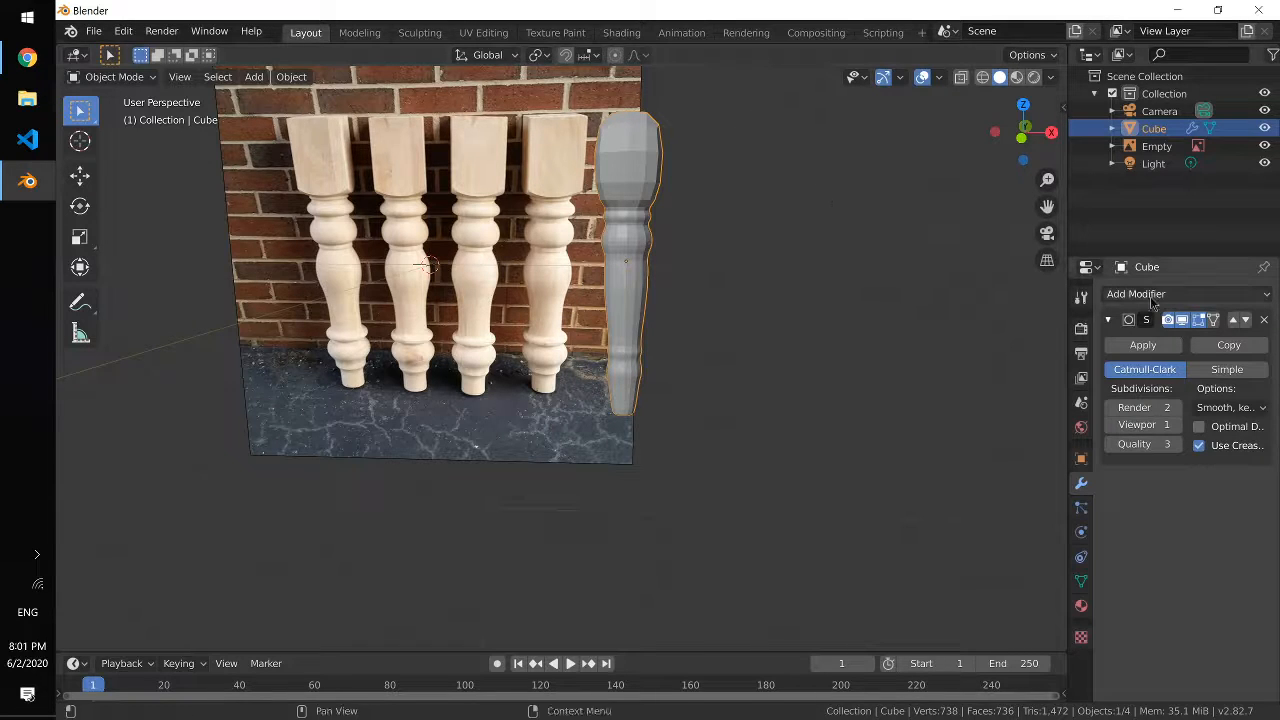
left_click(1178, 426)
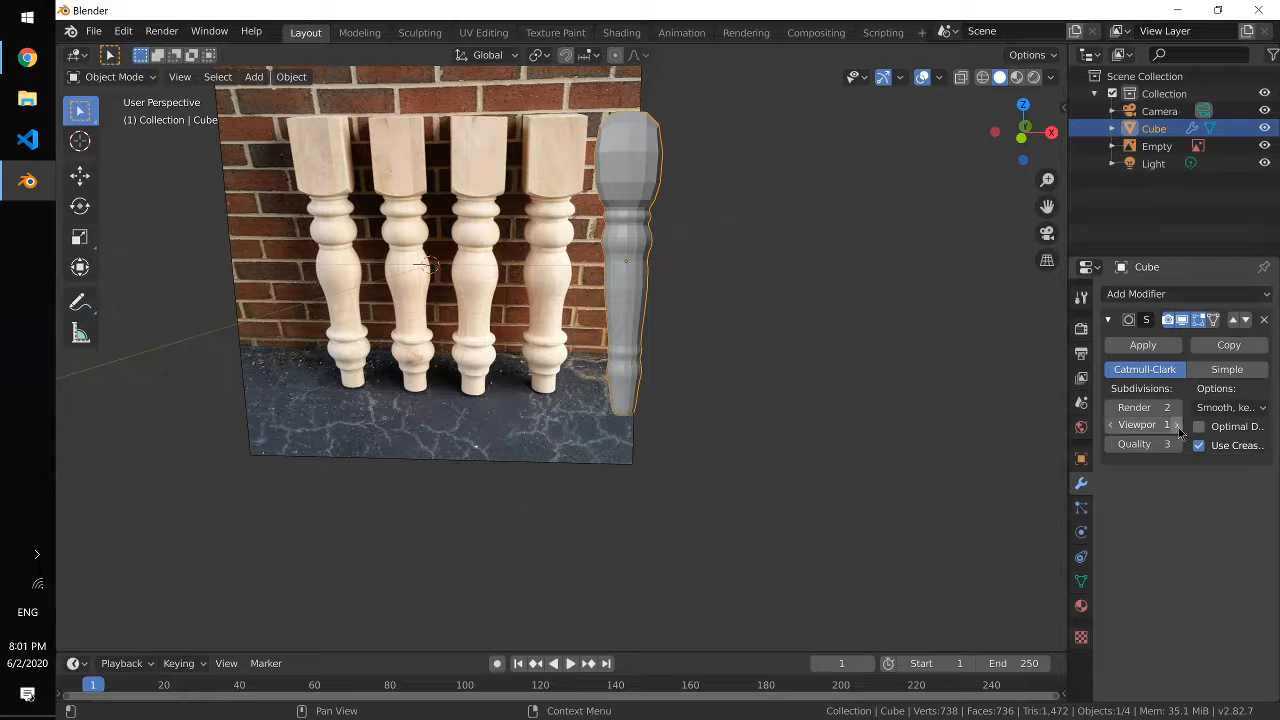
left_click(1178, 426)
left_click(1178, 408)
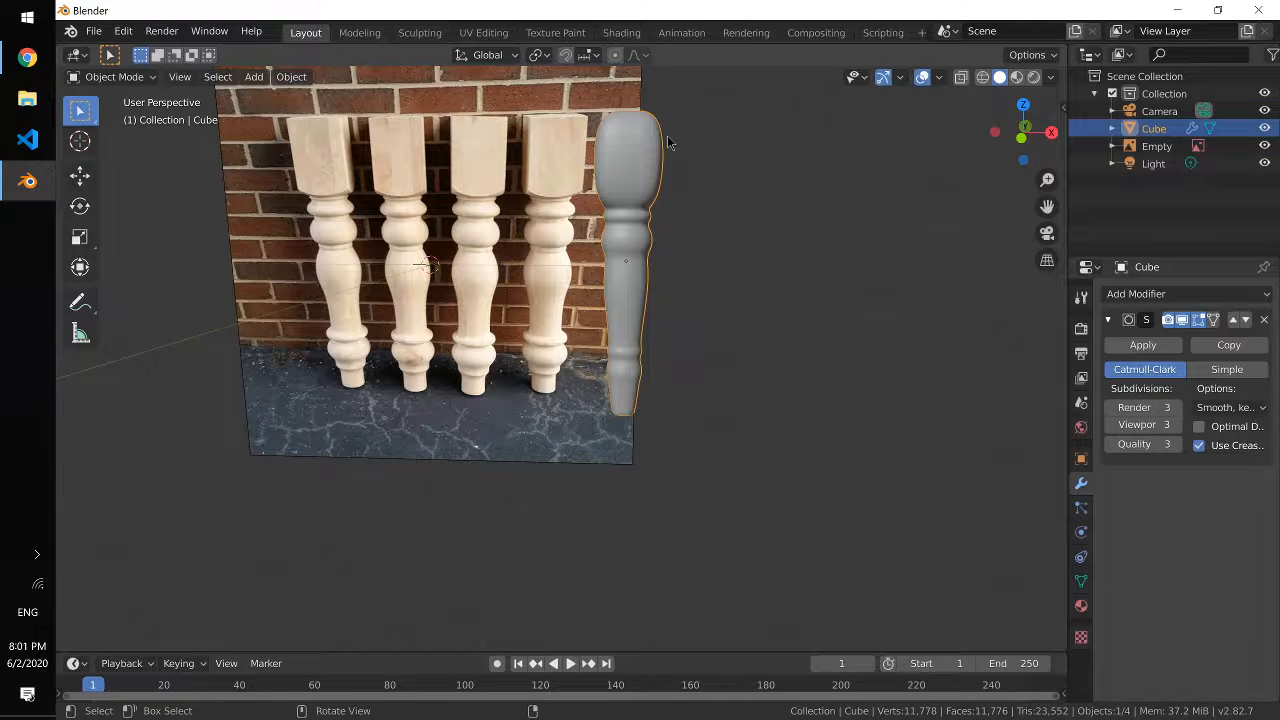
Step: Cut two evenly spaced horizontal edge loops around the square top block in Edit Mode, without sliding them
middle_click_drag(667, 135, 664, 139)
key("Tab")
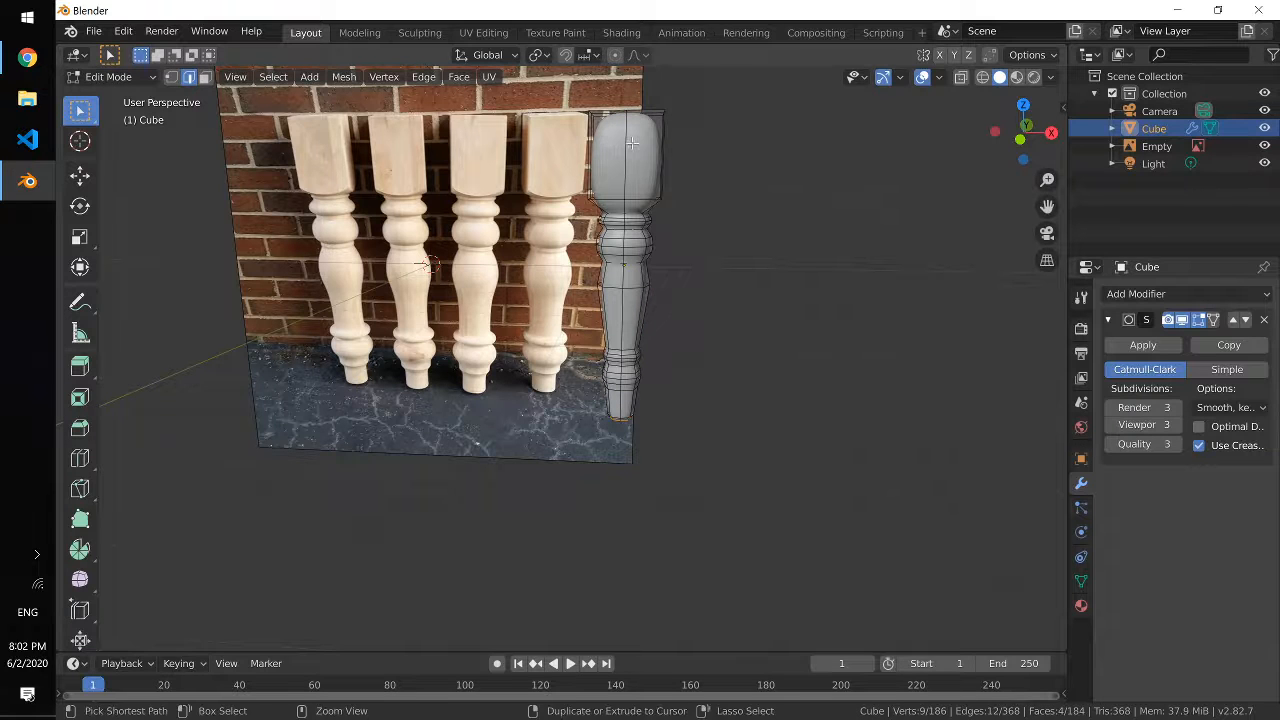
key("ctrl+r")
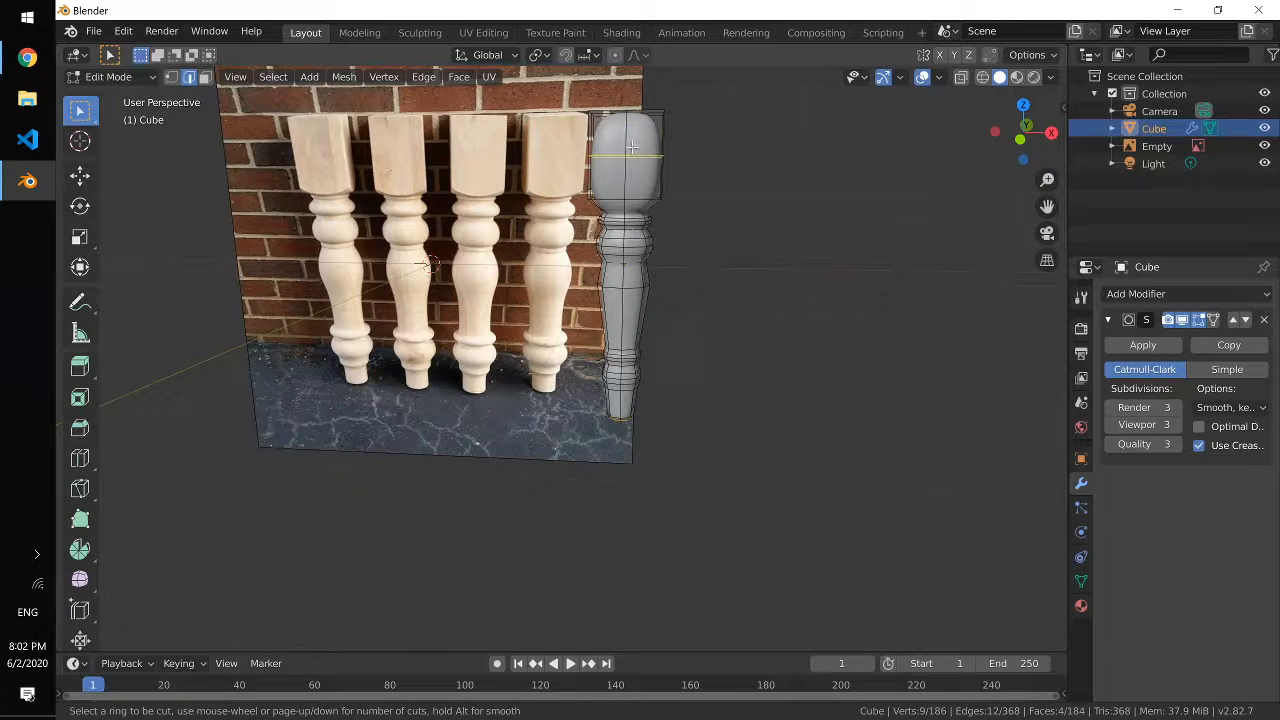
scroll(631, 144, "up", 1)
scroll(631, 147, "down", 1)
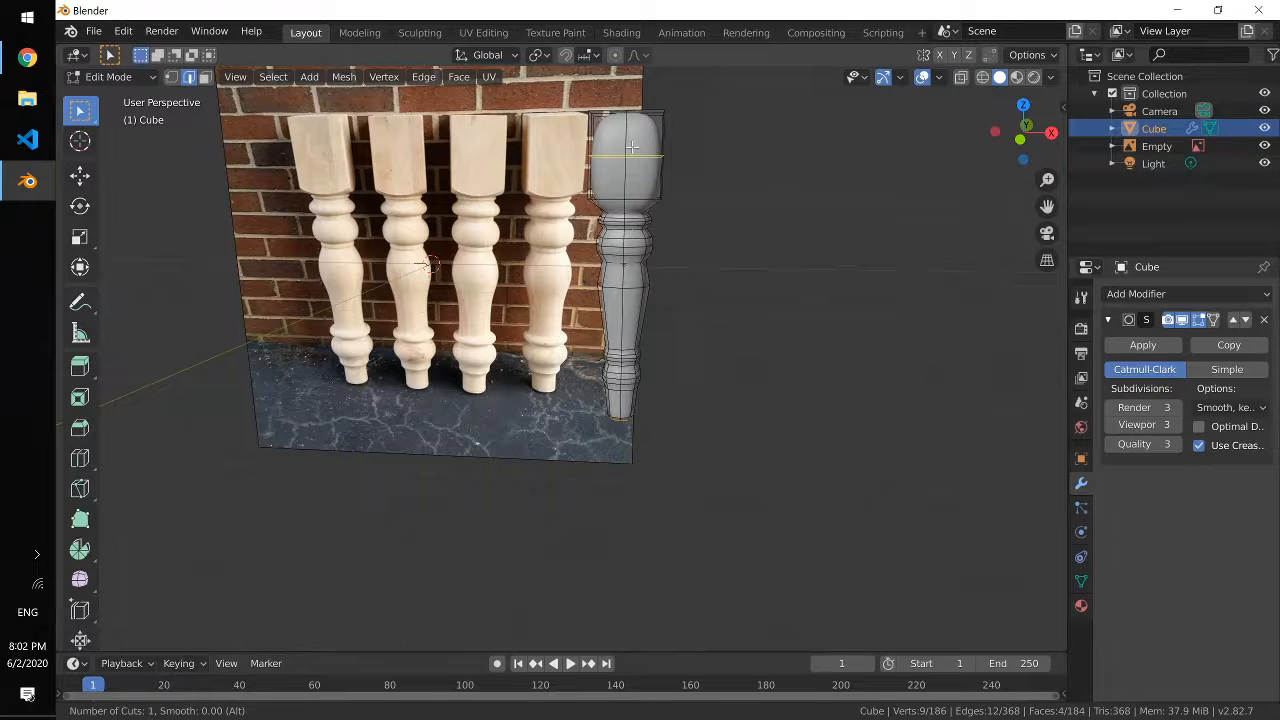
scroll(631, 147, "up", 1)
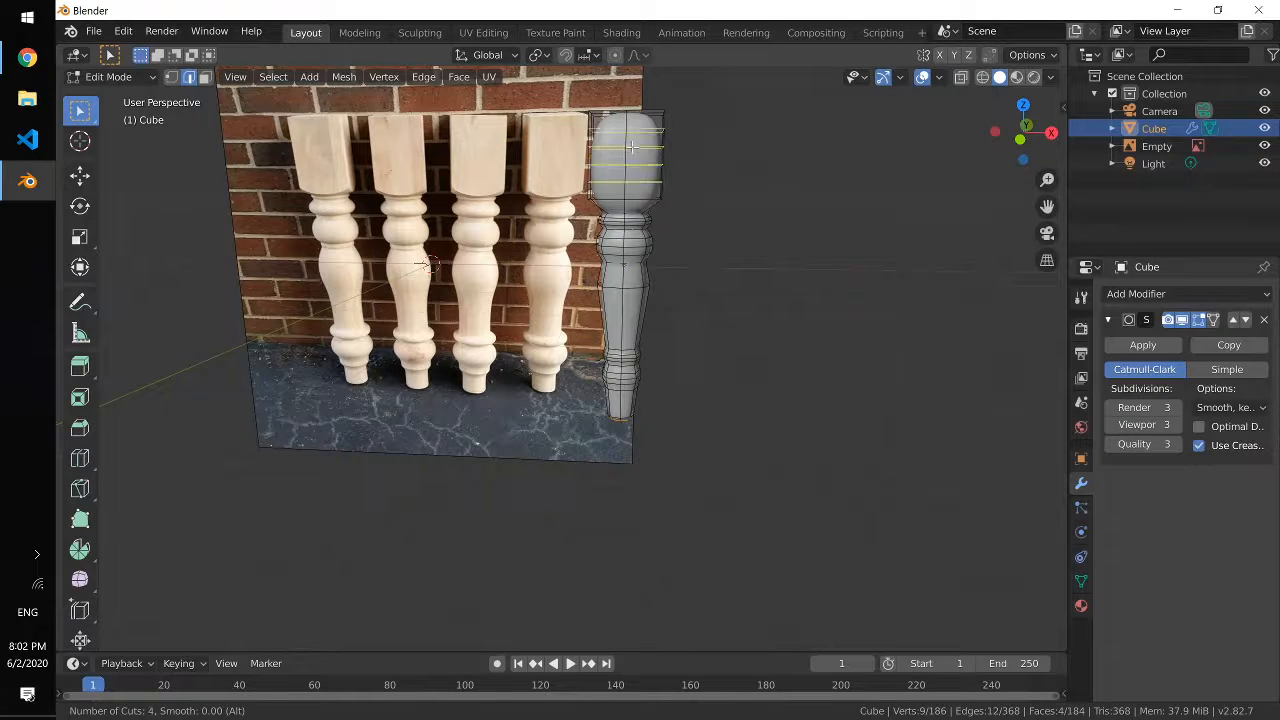
left_click(631, 147)
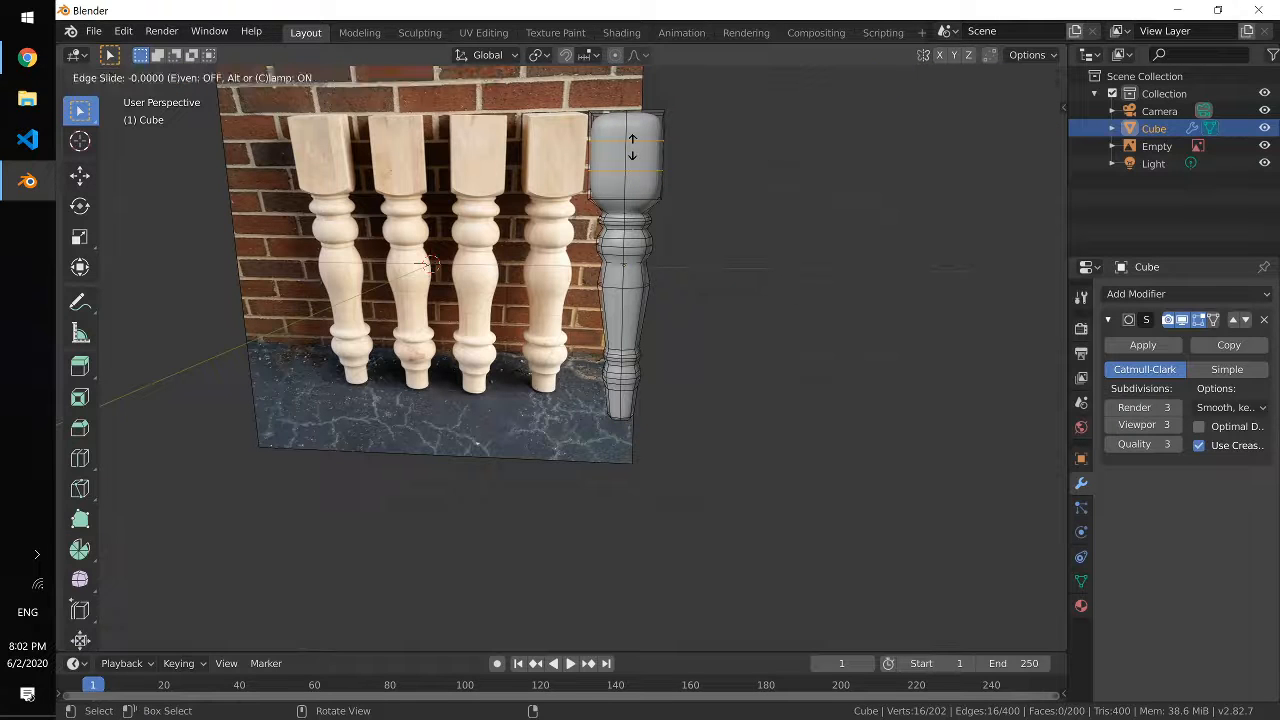
right_click(631, 147)
Step: Scale the two new loops apart along Z to the block's upper and lower edges and inspect the leg in Object Mode
key("s")
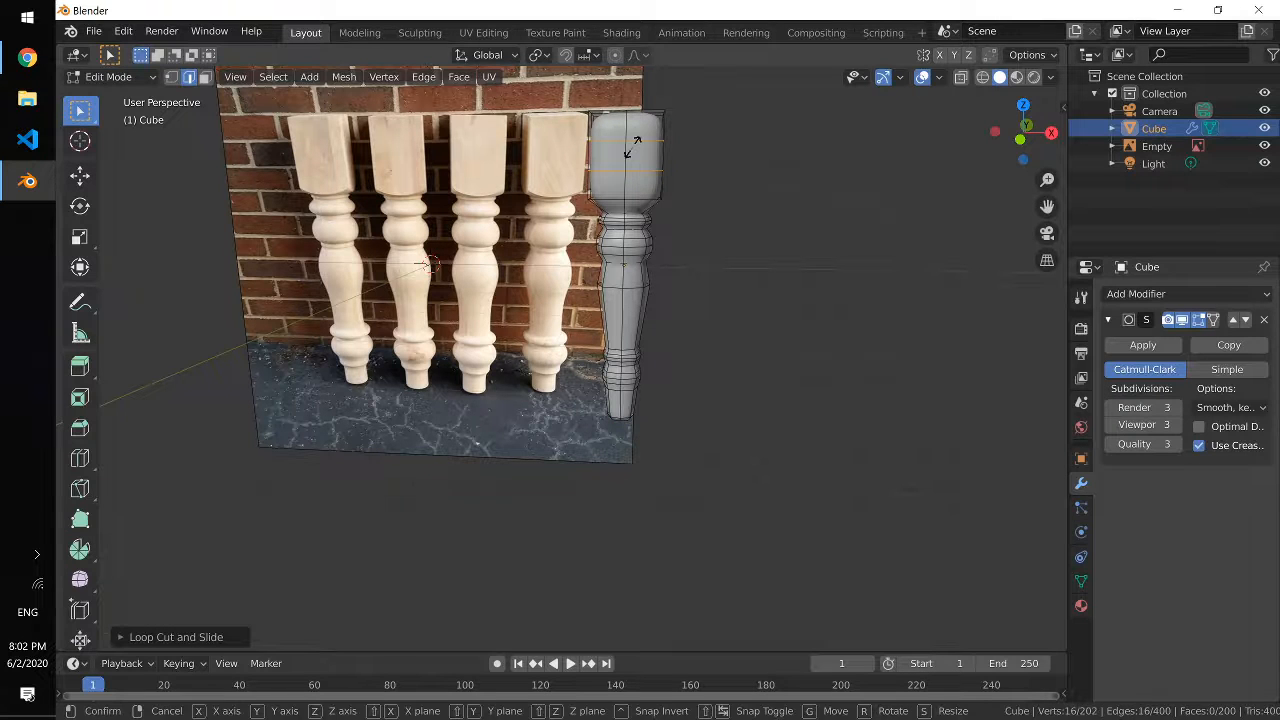
key("z")
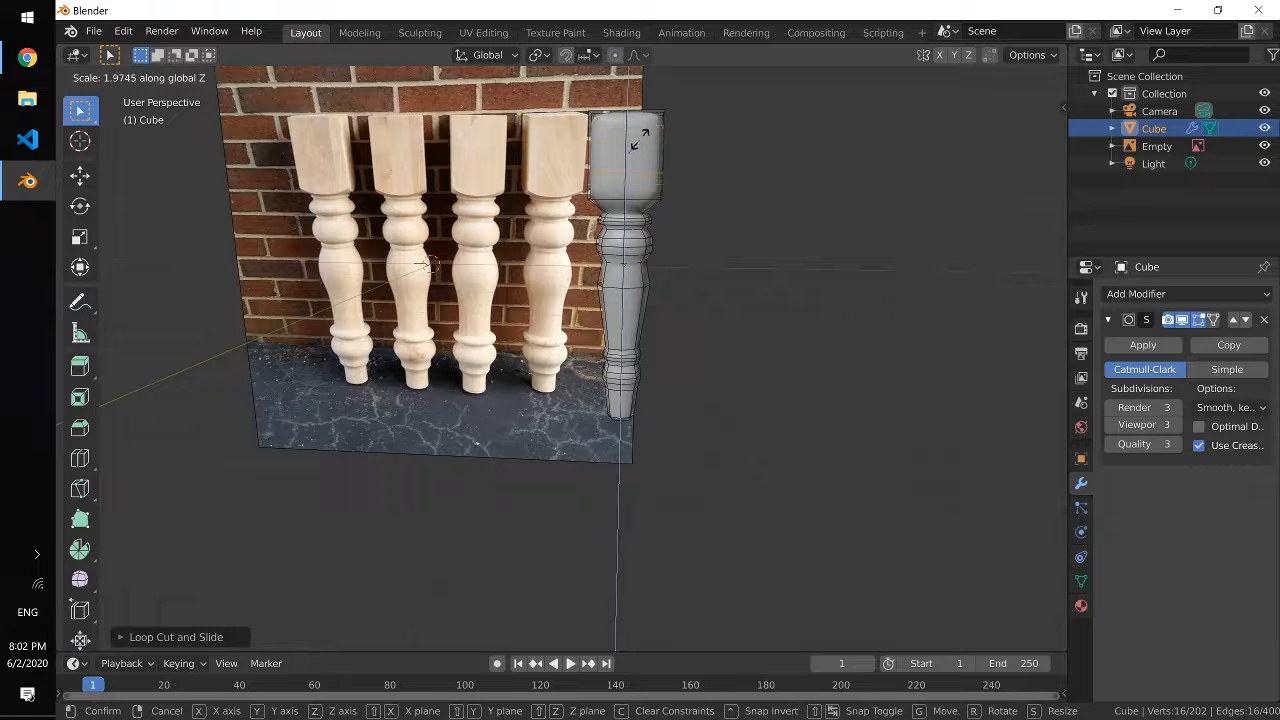
left_click(645, 134)
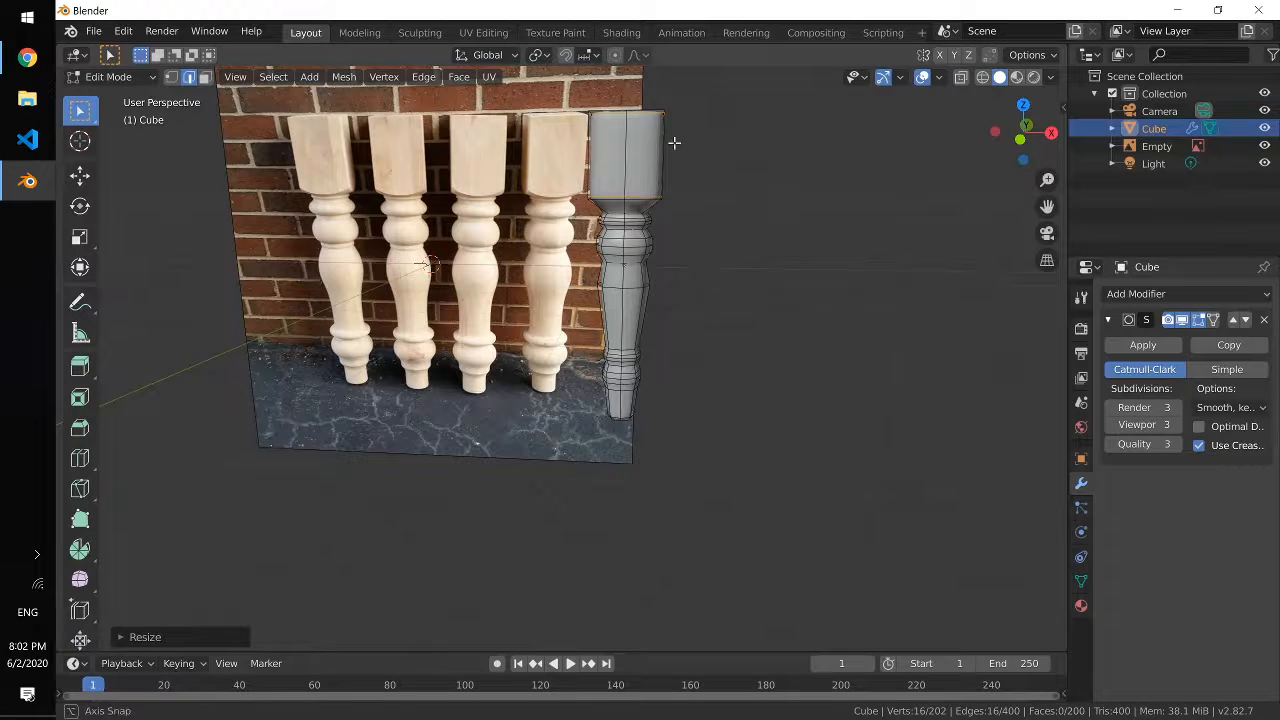
middle_click_drag(671, 140, 595, 220)
key("Tab")
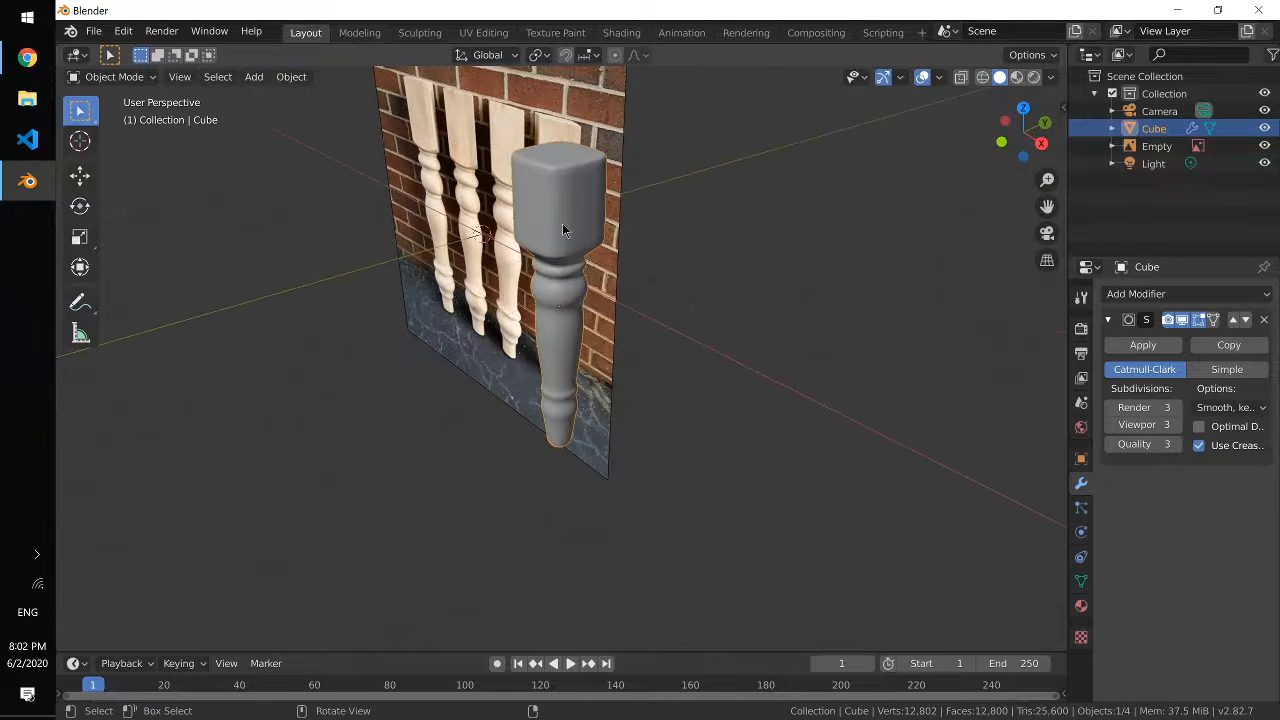
left_click_drag(559, 217, 620, 199, "alt")
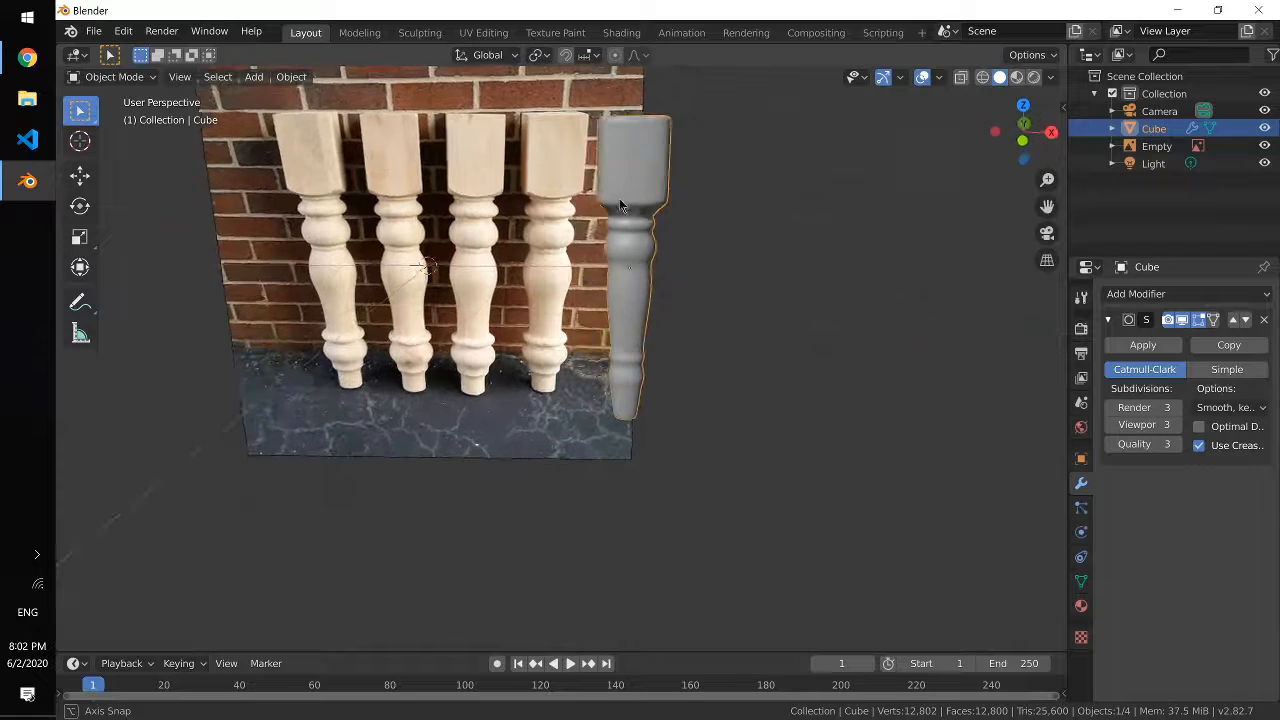
middle_click_drag(620, 204, 621, 198)
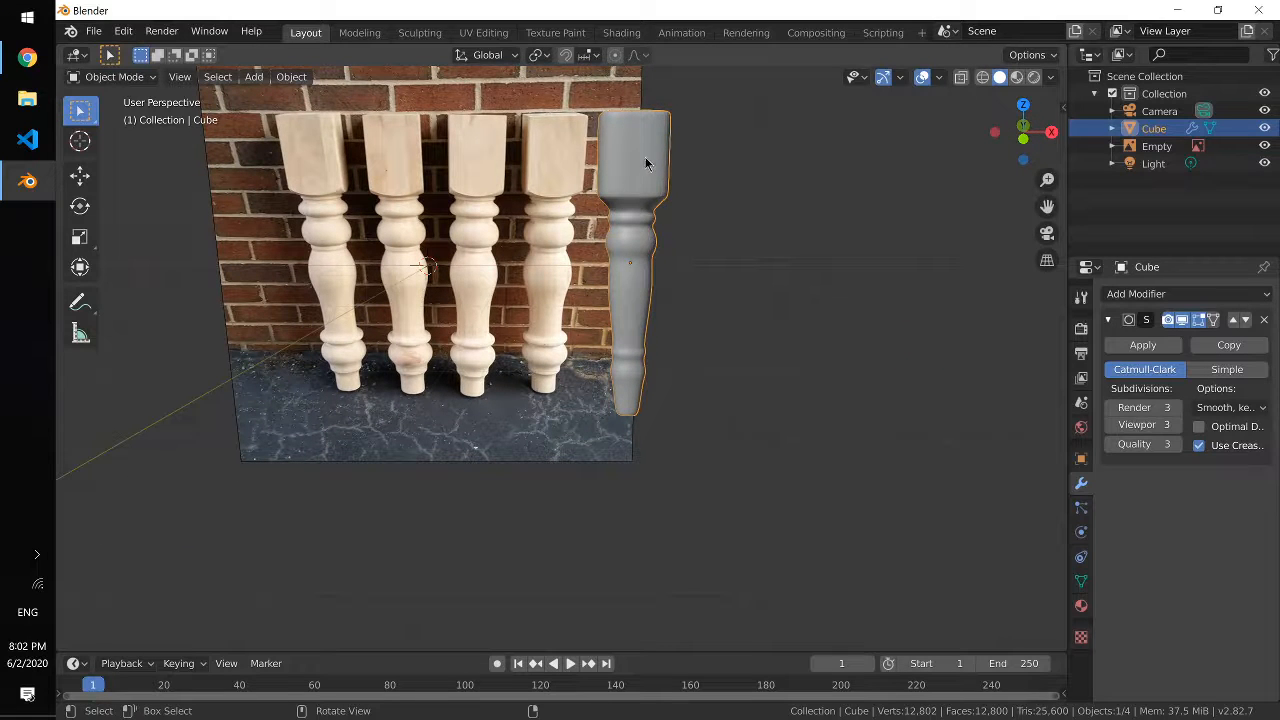
Step: In Edit Mode, clear the selection and select the vertical edge segments at the top block's two front corners
key("Tab")
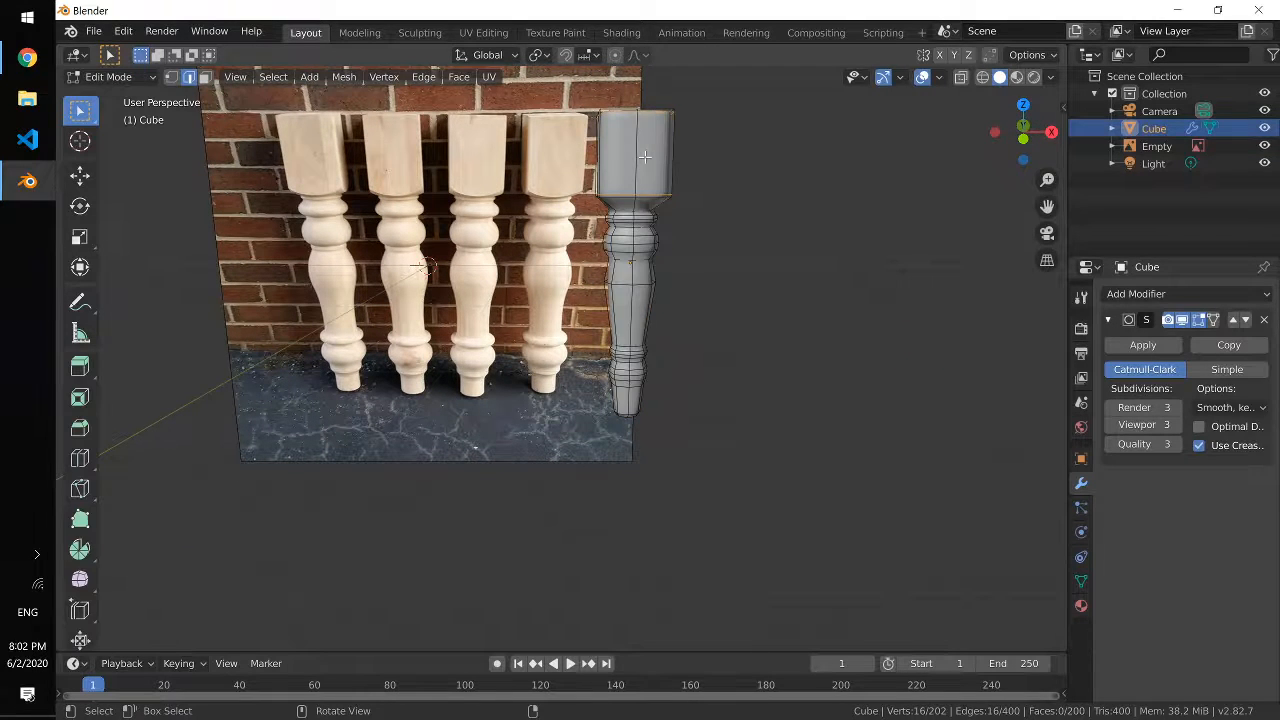
scroll(617, 168, "up", 2)
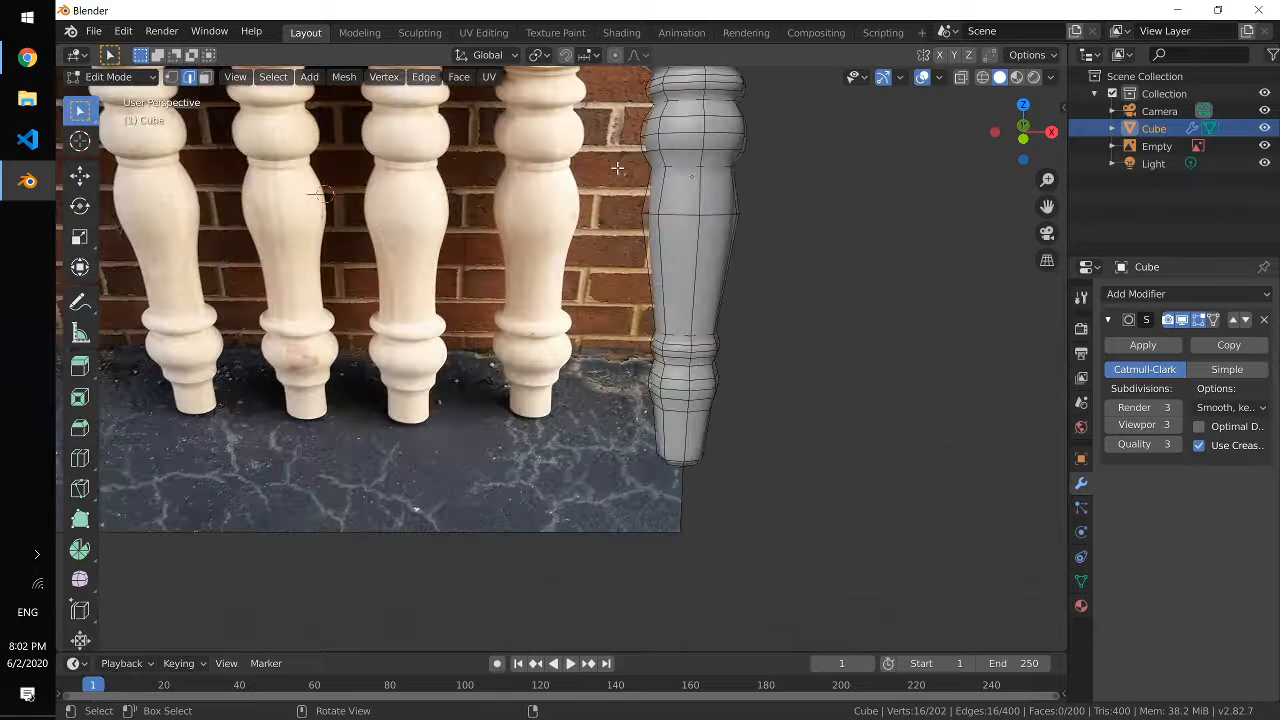
middle_click_drag(617, 168, 582, 381, "shift")
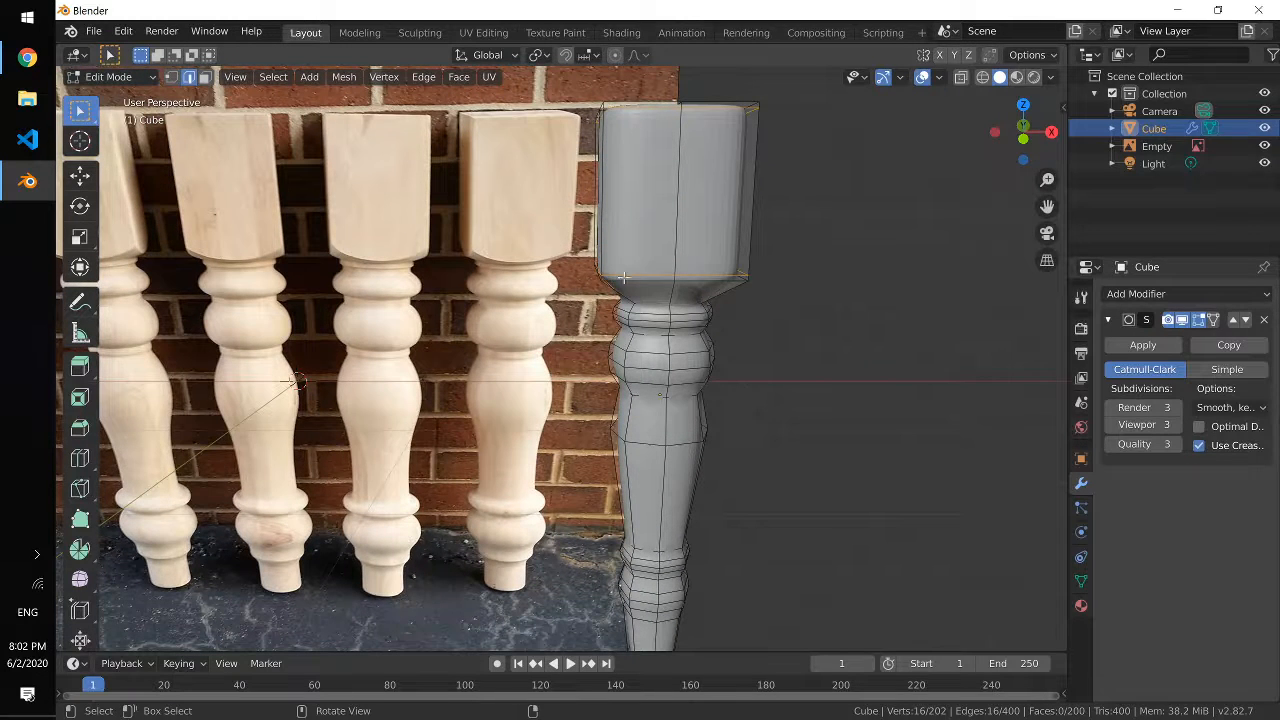
key("alt+a")
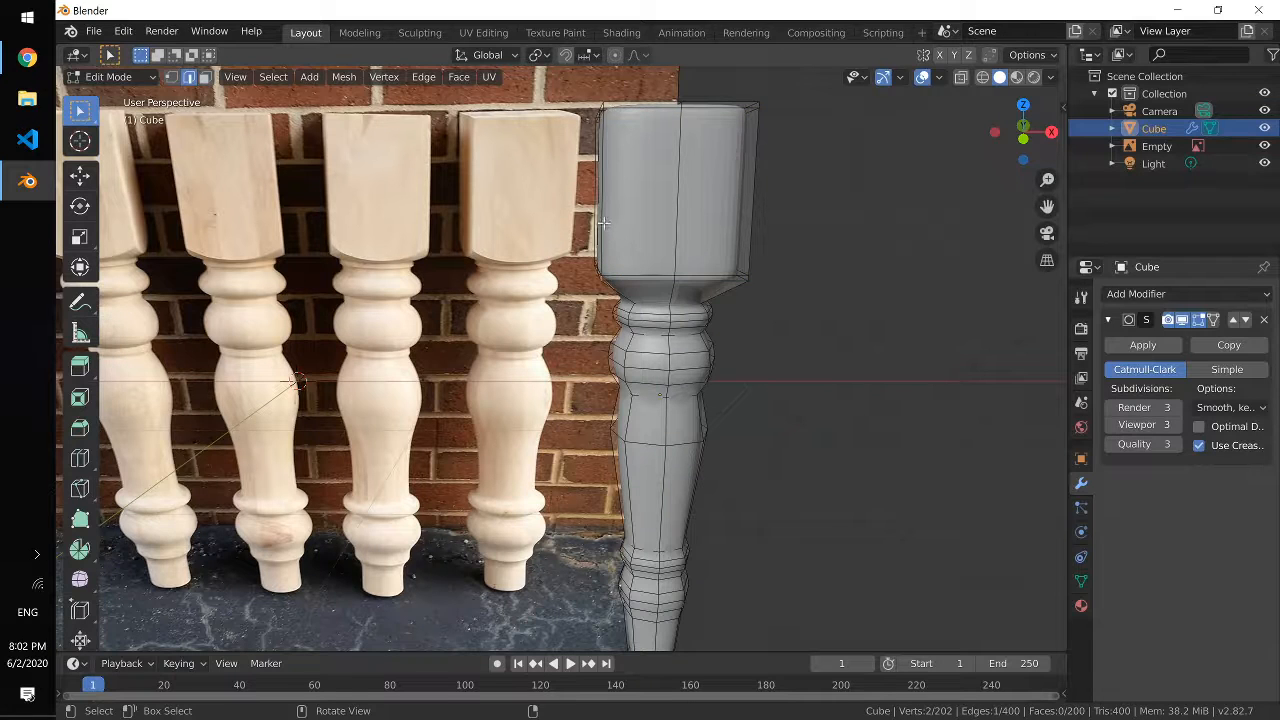
left_click(602, 222)
left_click(603, 140, "shift")
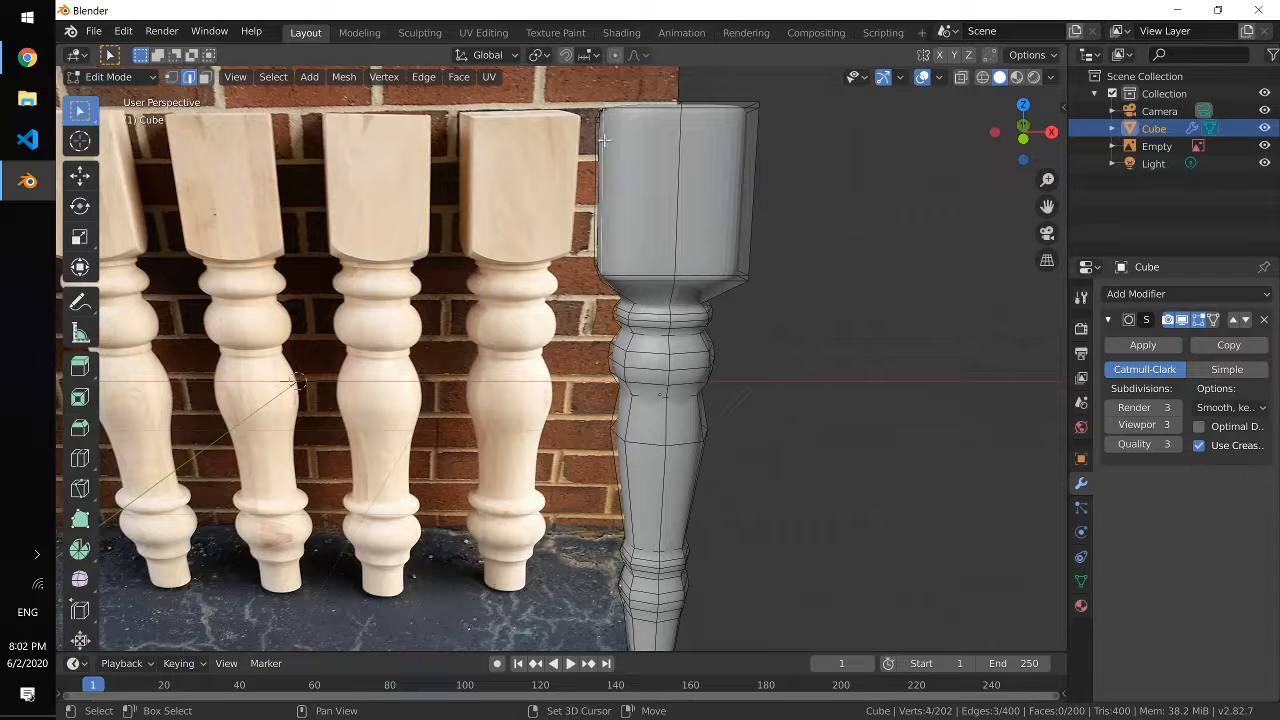
left_click(615, 271, "shift")
left_click(758, 129, "shift")
left_click(747, 278, "shift")
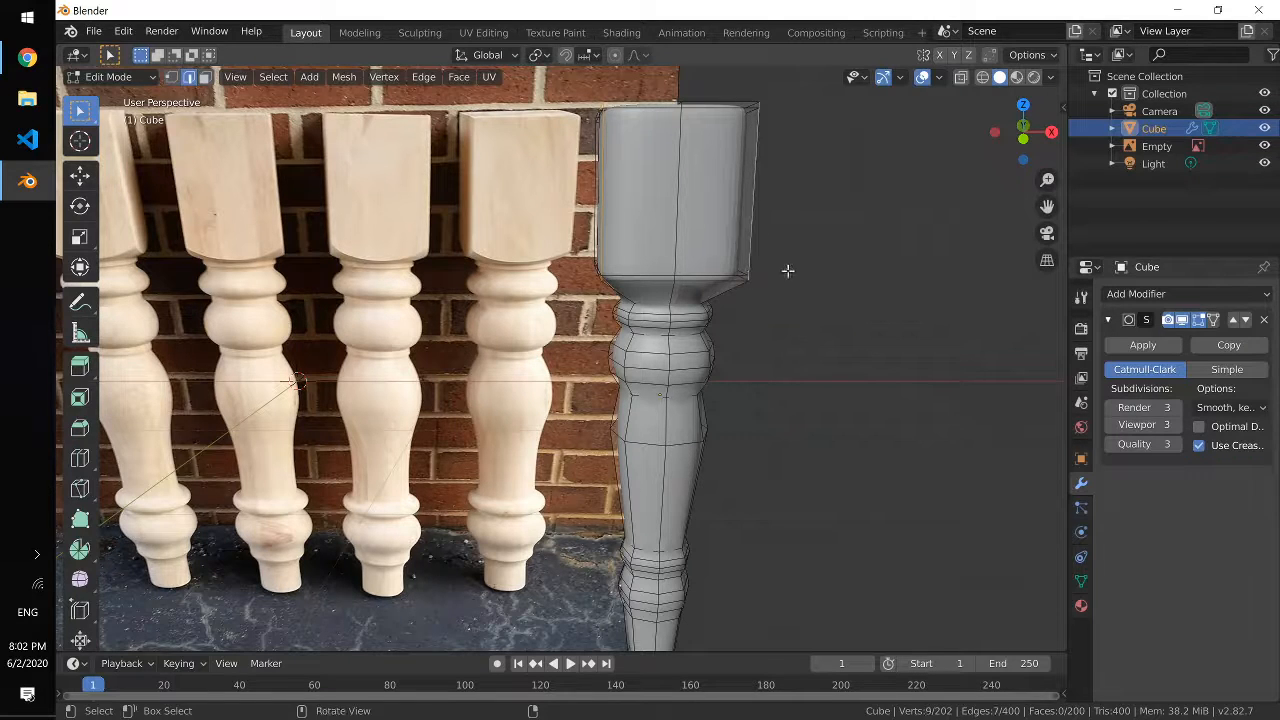
Step: Add the vertical edge segments of the top block's back corner on the +X side to the selection
middle_click_drag(786, 271, 487, 197)
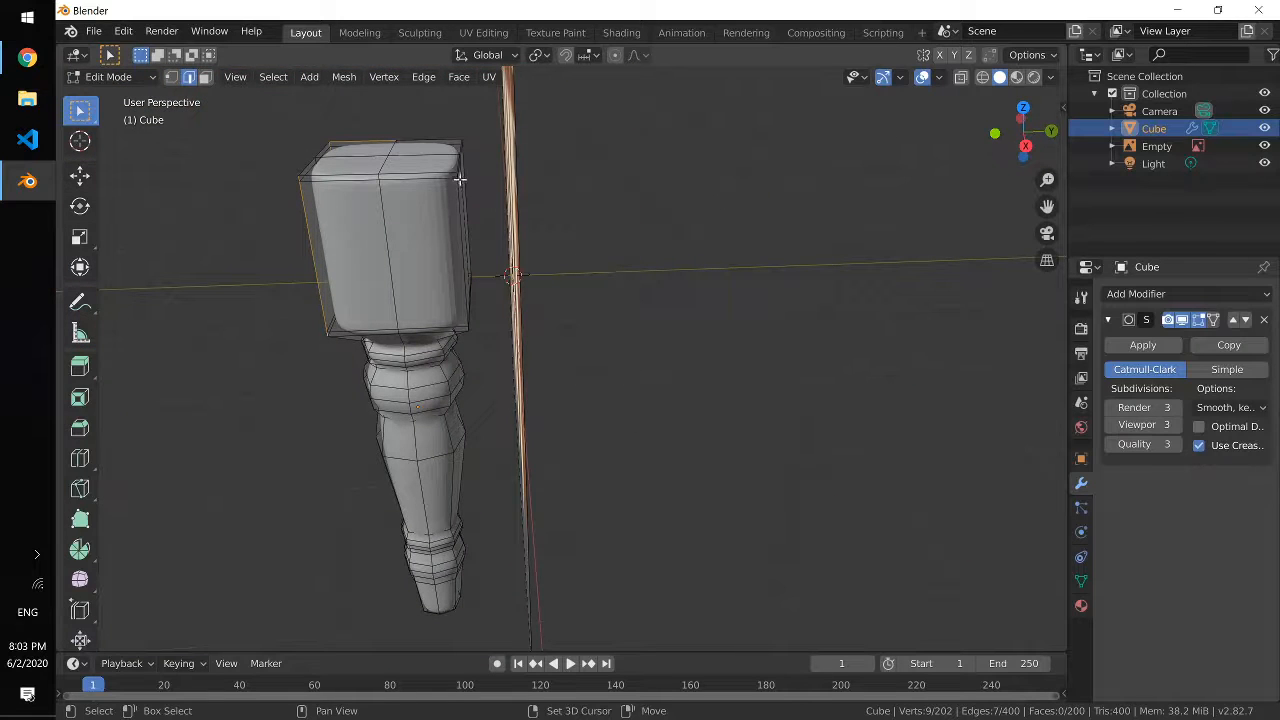
left_click(453, 174, "shift")
left_click(451, 175, "shift")
left_click(457, 194, "shift")
left_click(467, 327, "shift")
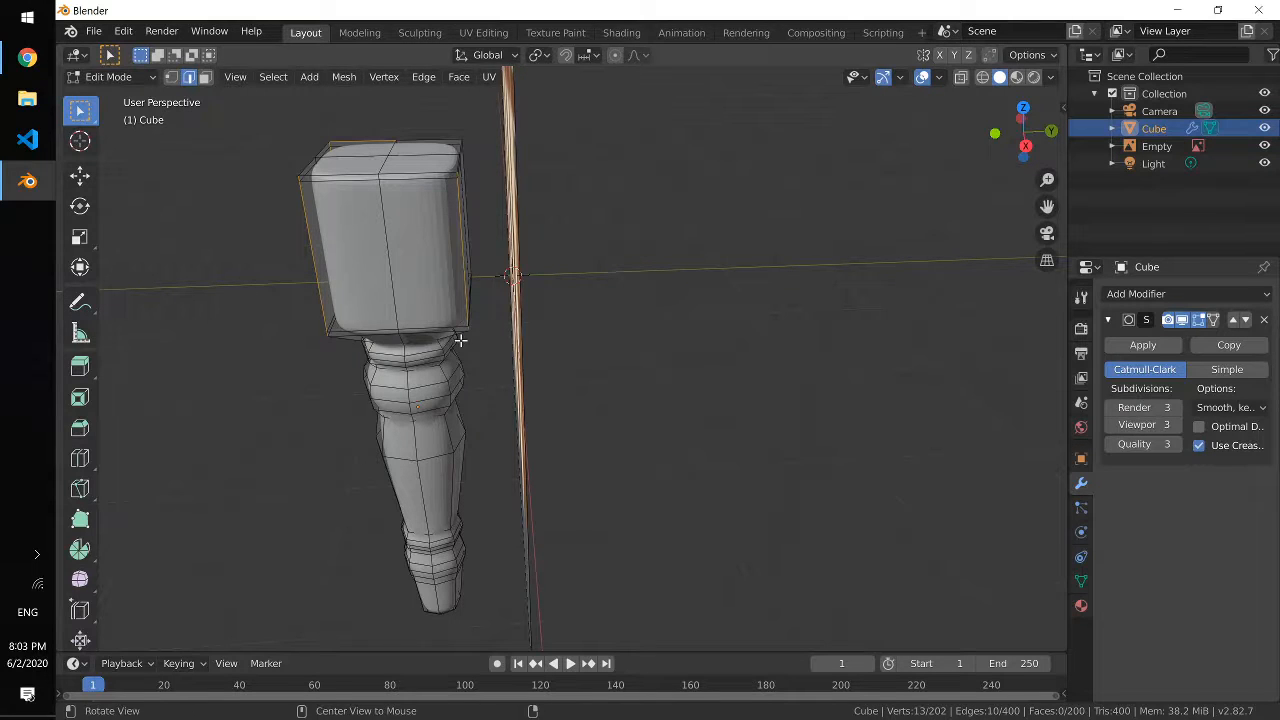
Step: Deselect the stray edge on the block's top and add the remaining back corner's vertical edge segments to the selection
middle_click_drag(460, 340, 595, 338)
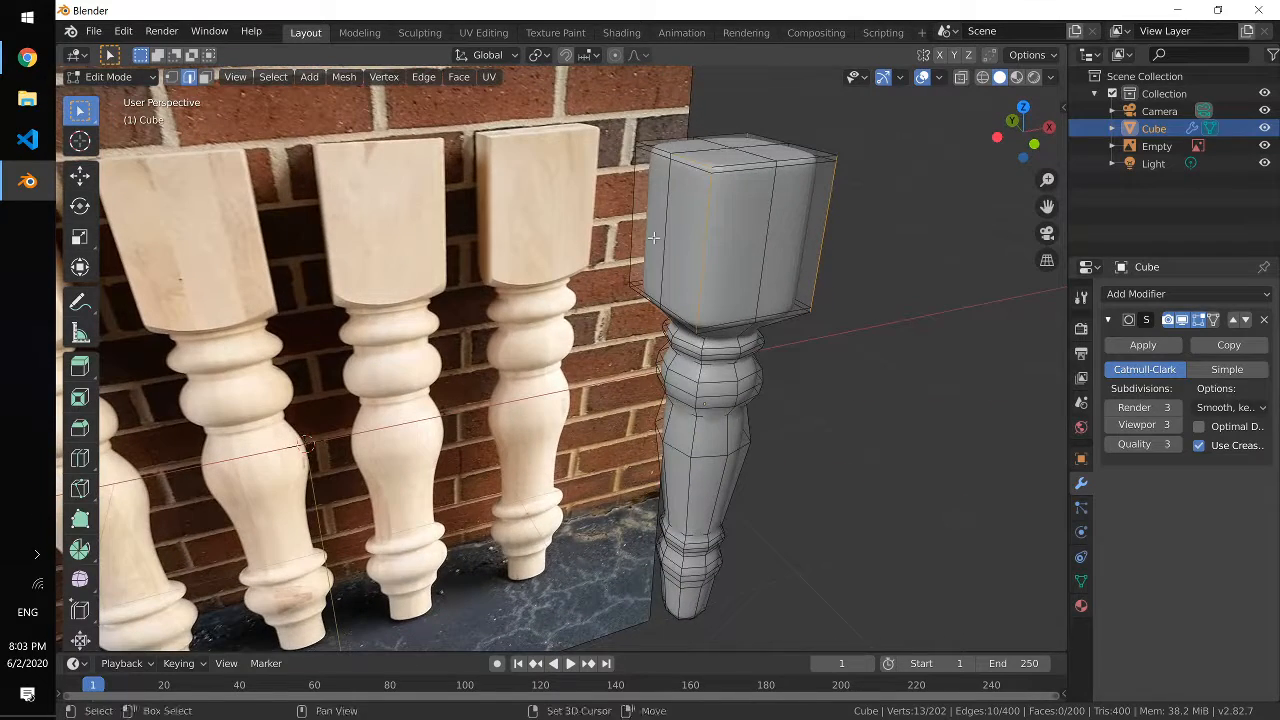
left_click(690, 160, "shift")
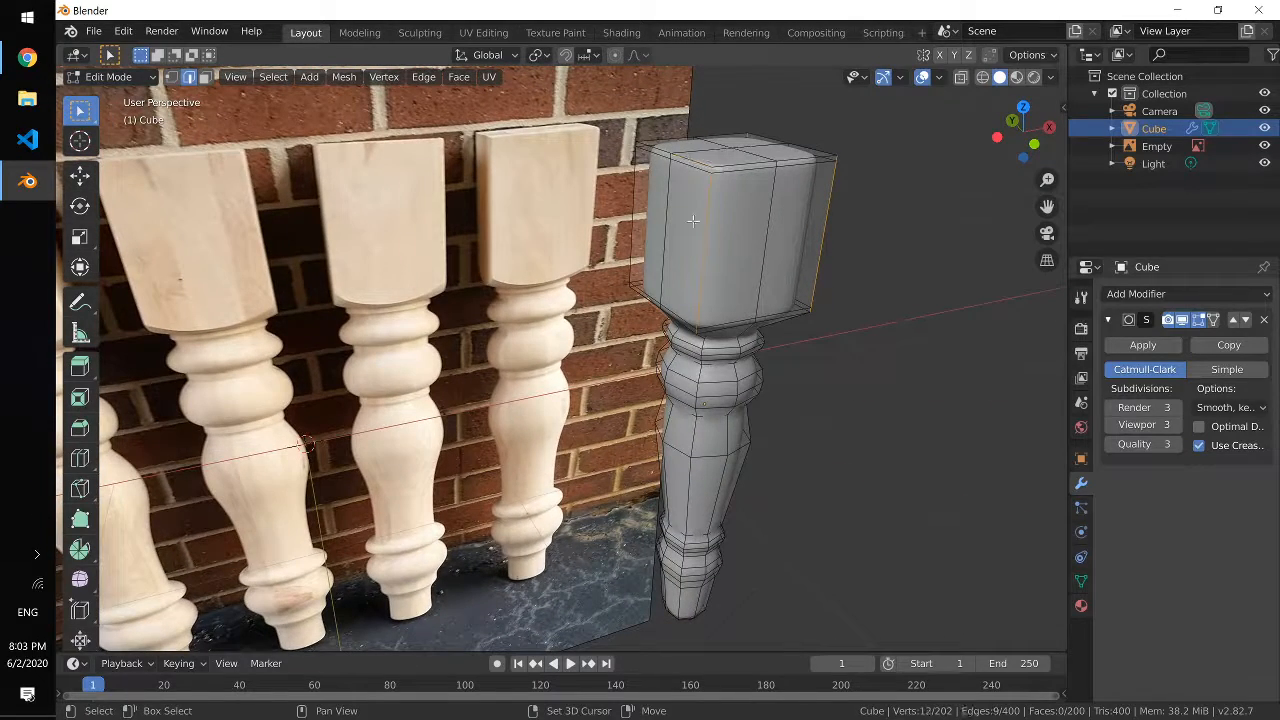
left_click(632, 168, "shift")
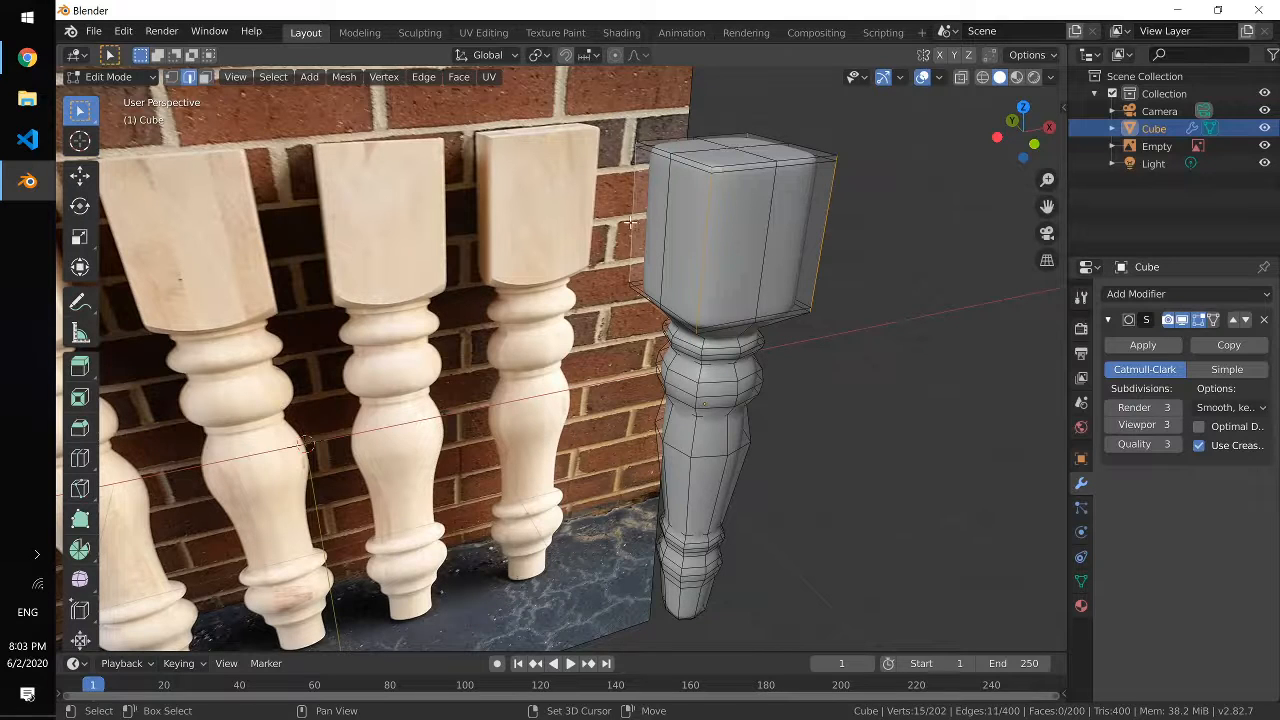
left_click(632, 282, "shift")
left_click(630, 284, "shift")
middle_click_drag(630, 284, 675, 249)
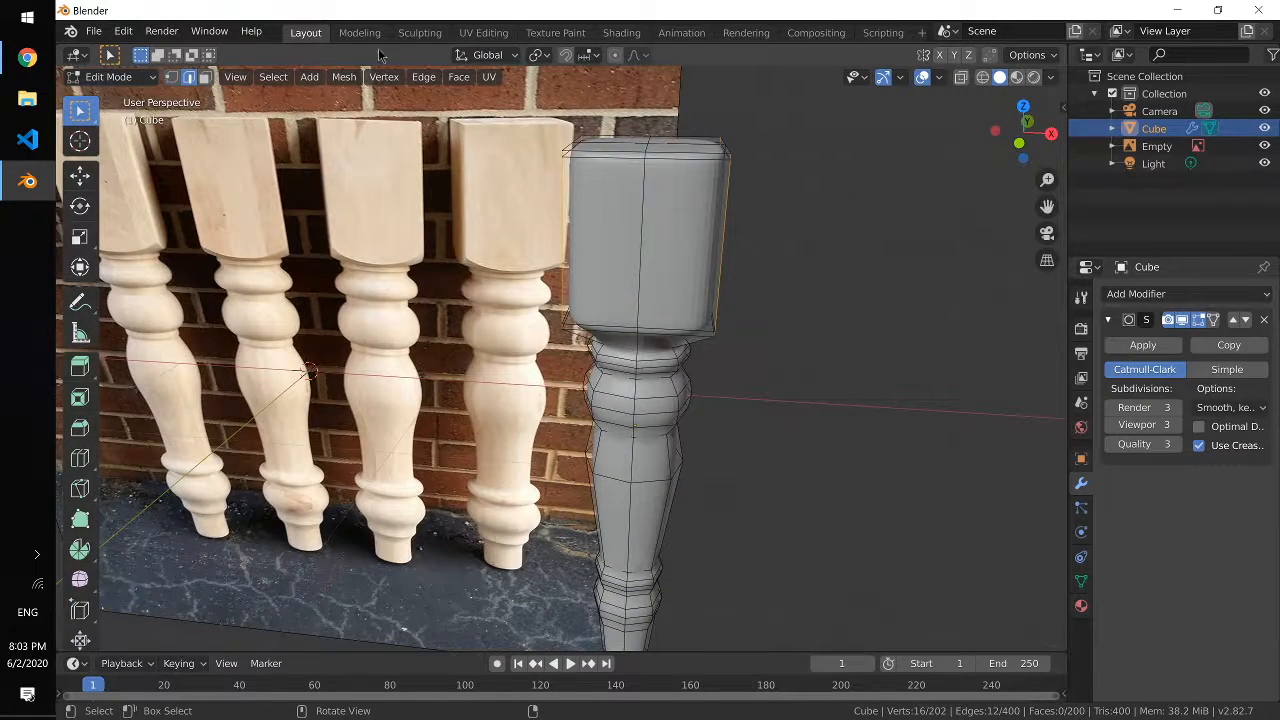
Step: Apply an Edge Crease of about 0.49 to the block's four vertical corners and return to Object Mode
left_click(422, 77)
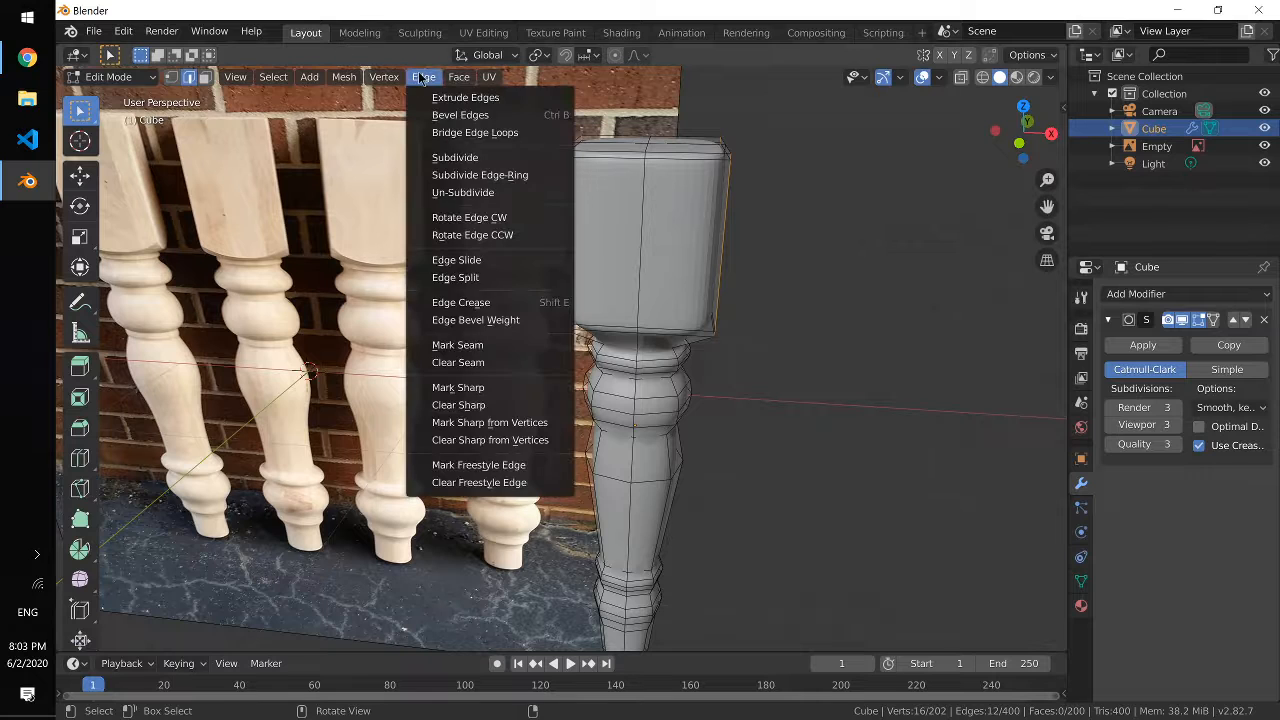
left_click(461, 302)
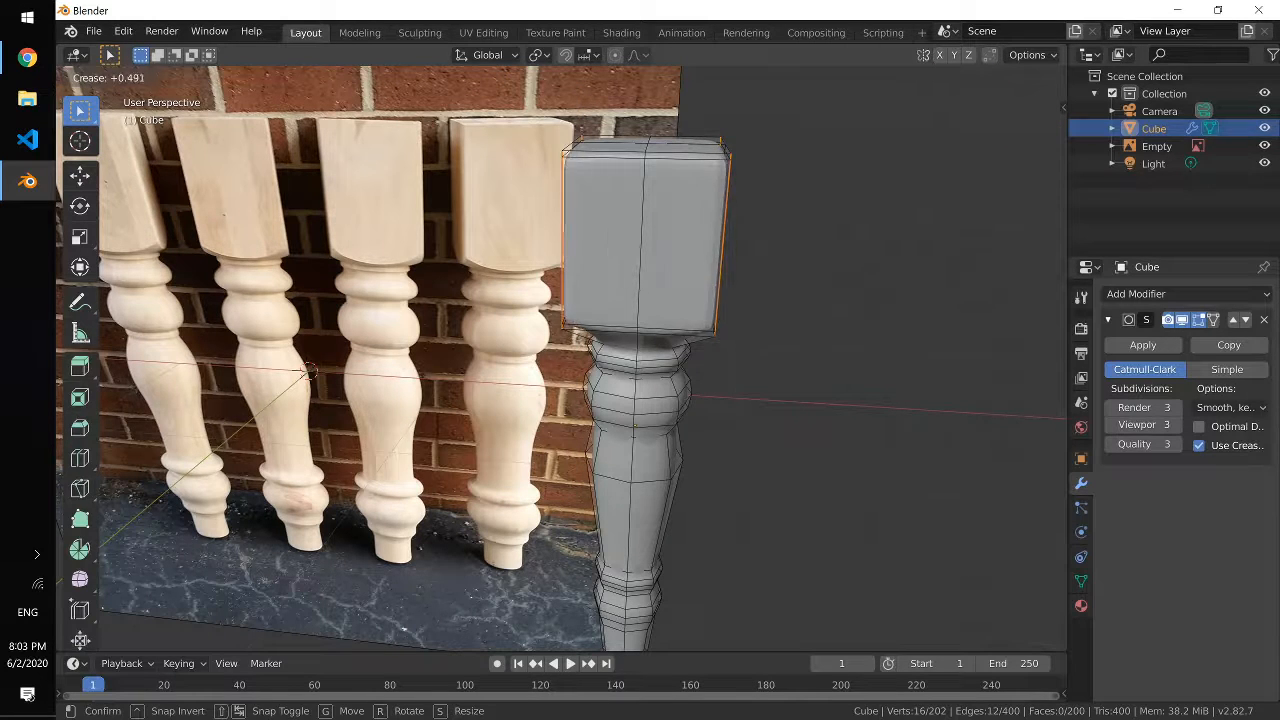
left_click(393, 357)
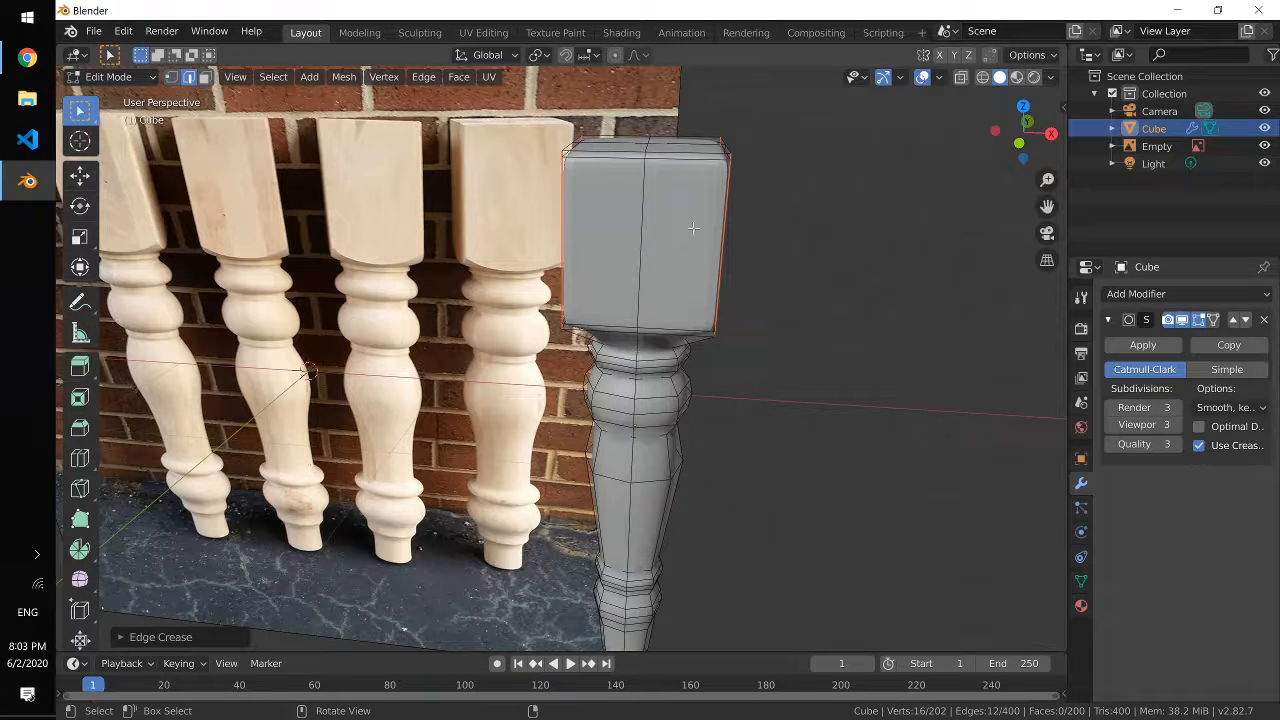
key("Tab")
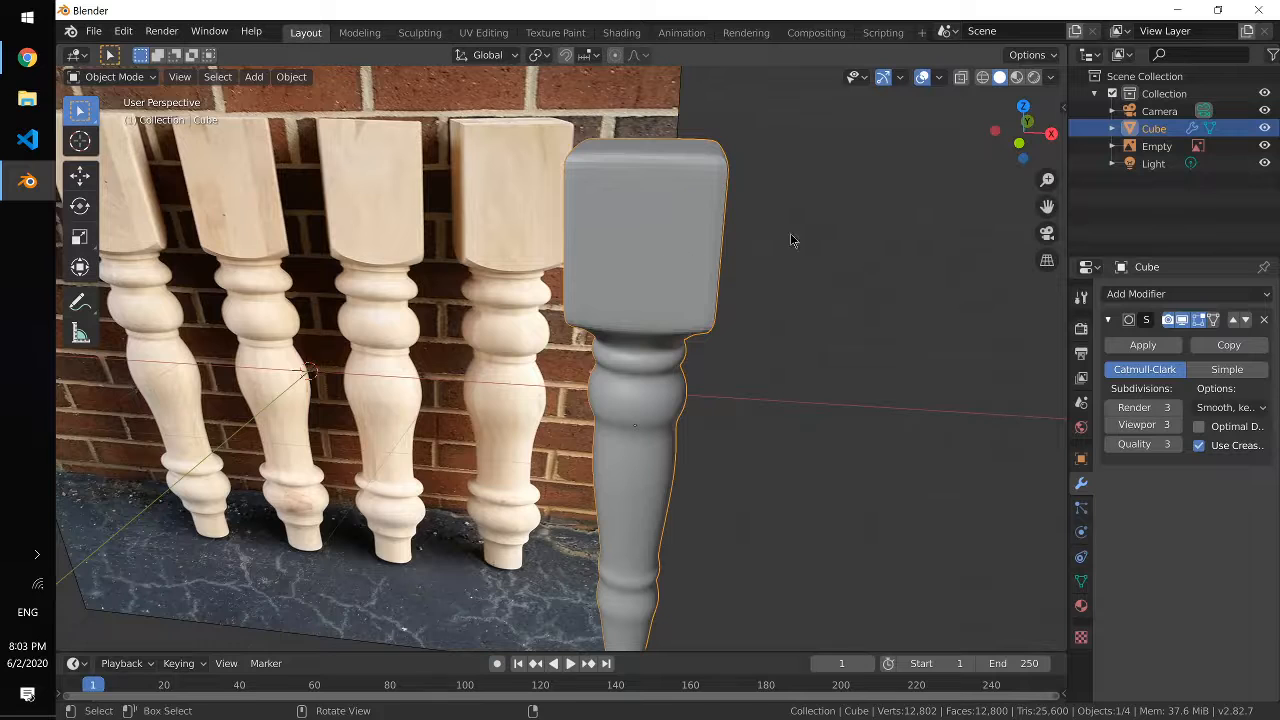
Step: Enter Edit Mode on the table leg, open the add-on preferences and list only the enabled add-ons
mouse_move(767, 258)
middle_mouse_down()
mouse_move(703, 270)
mouse_move(772, 241)
middle_mouse_up()
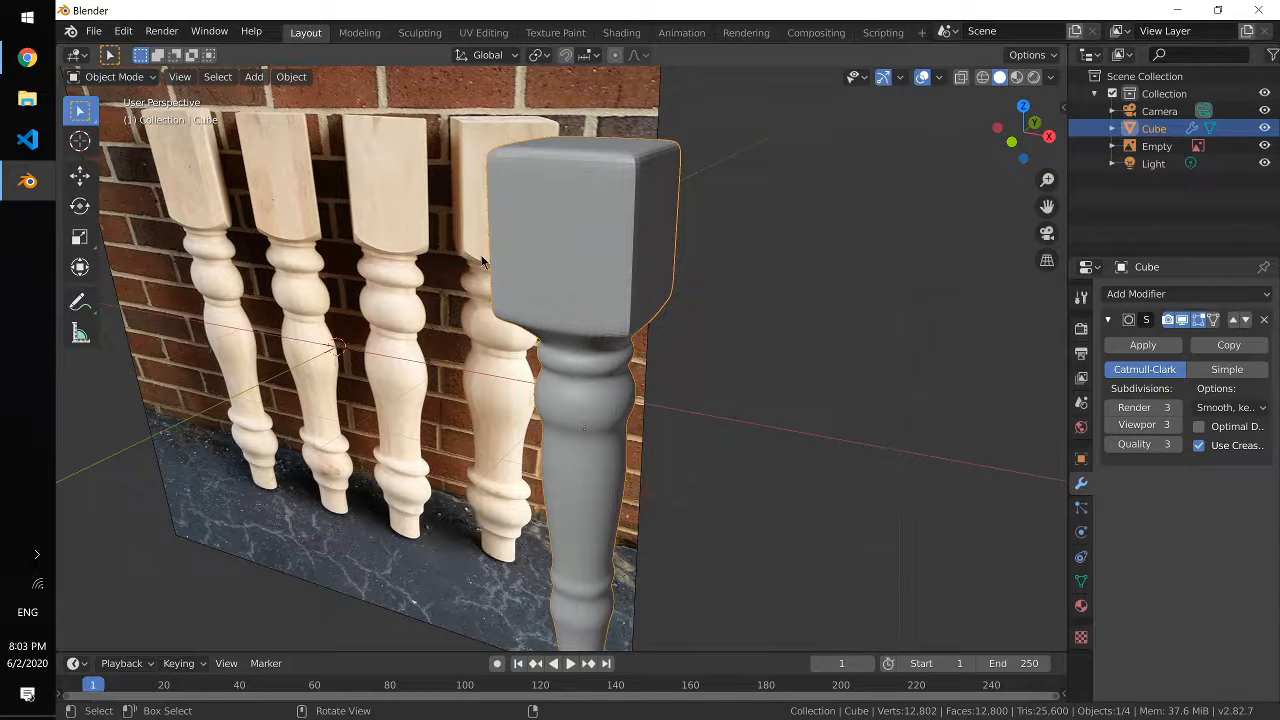
left_click_drag(438, 208, 467, 211, "alt")
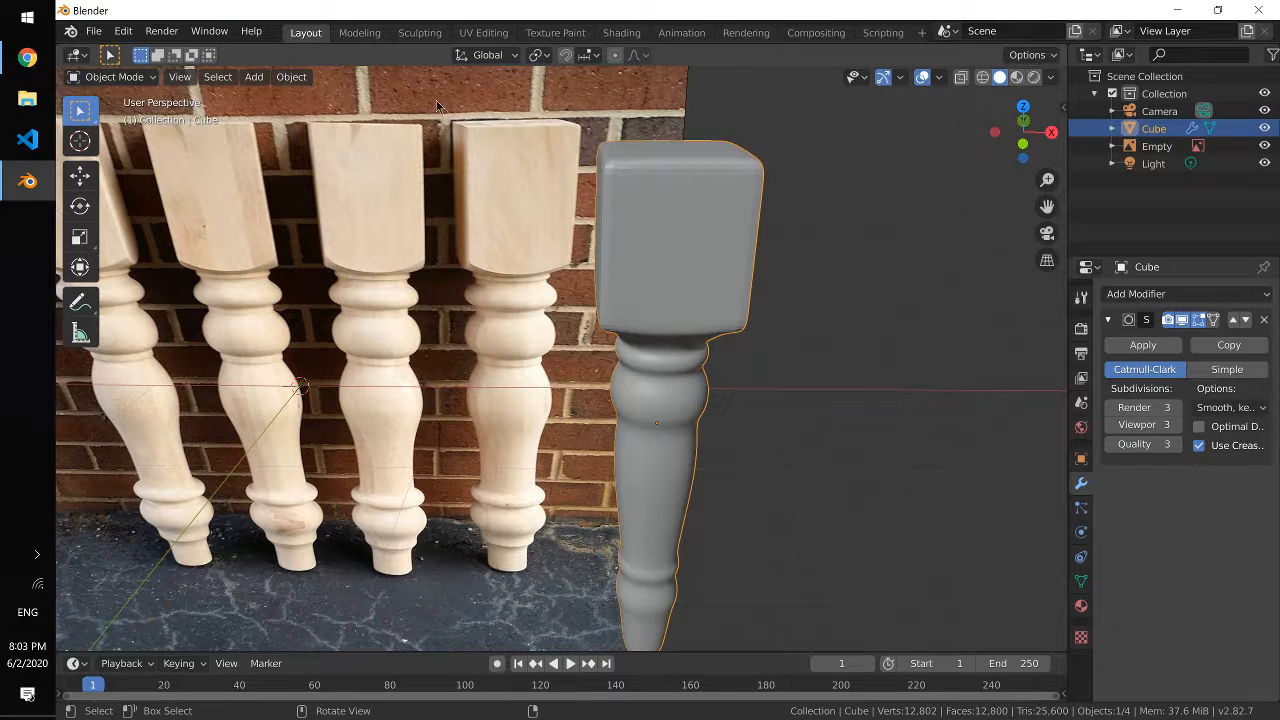
key("Tab")
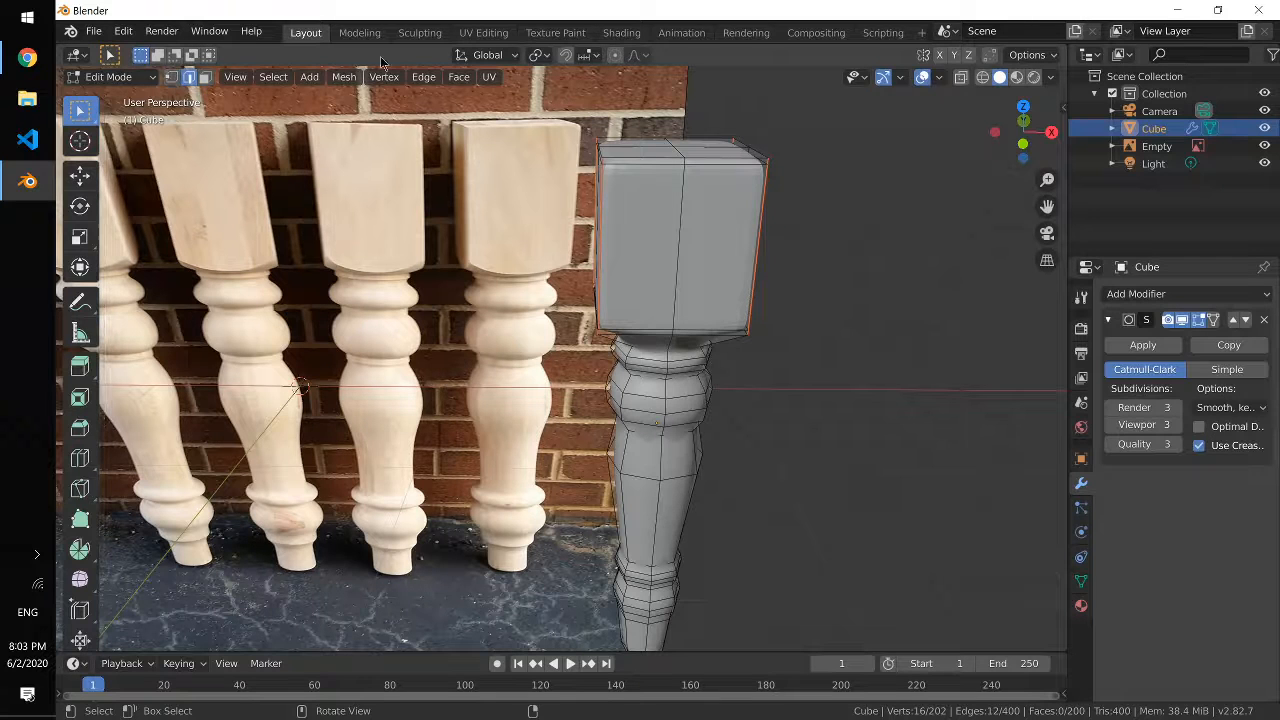
left_click(423, 77)
left_click(123, 31)
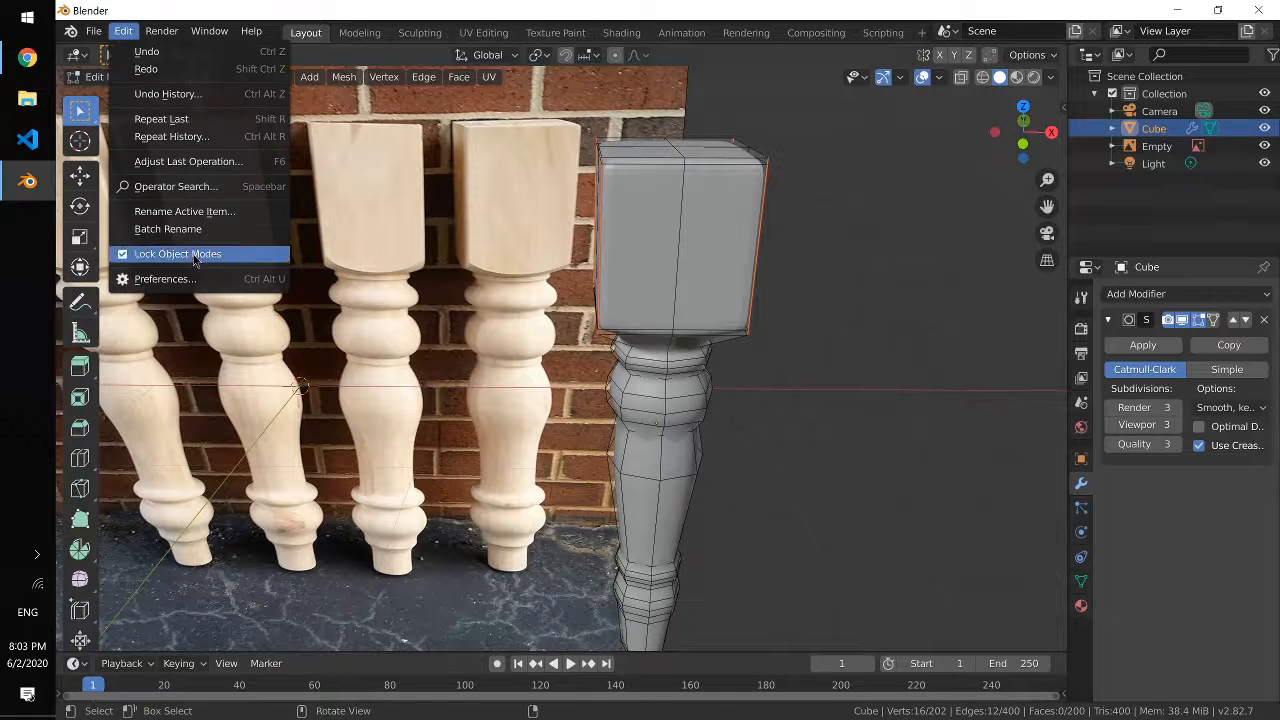
left_click(165, 279)
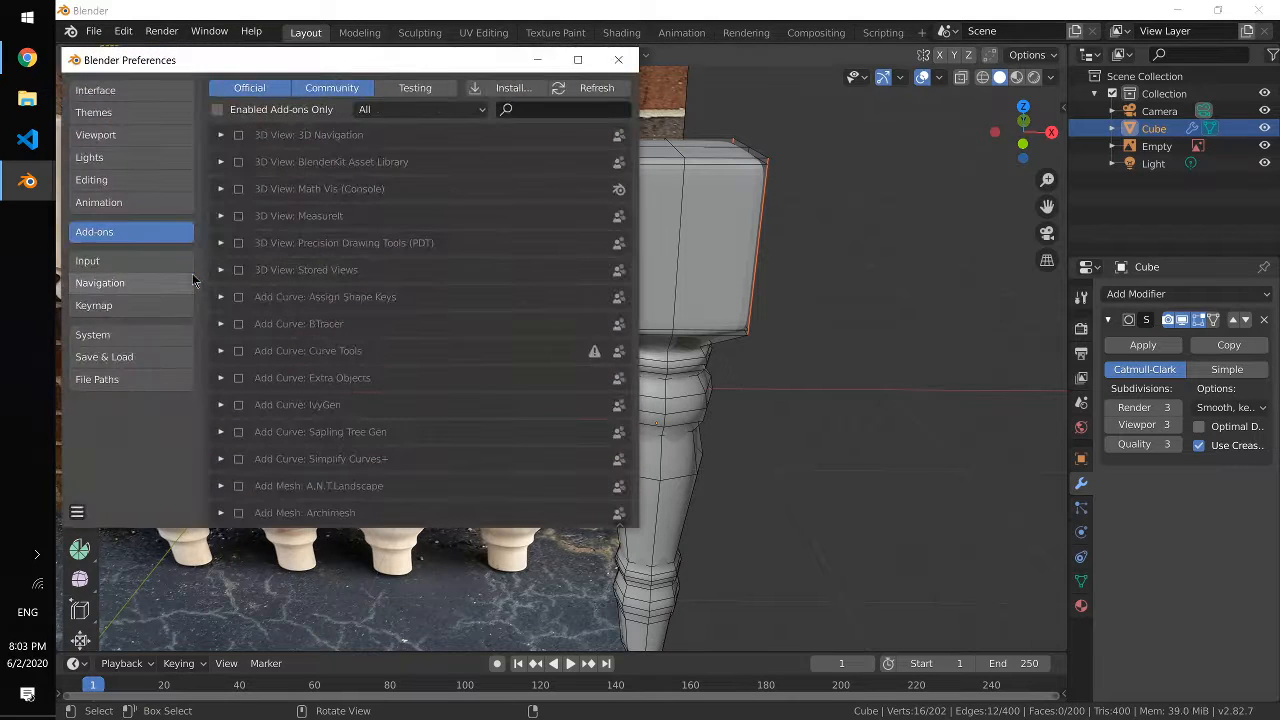
left_click(368, 93)
left_click(217, 109)
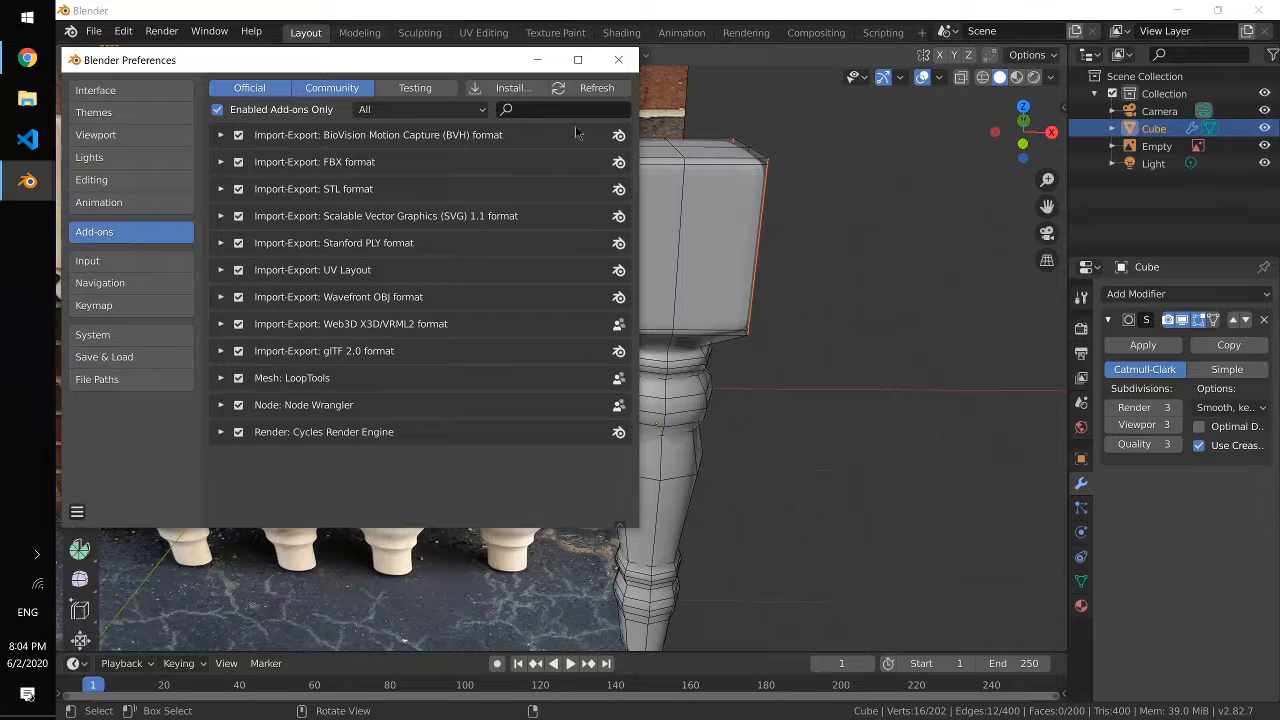
Step: Search all add-ons for "loop" to check LoopTools, close the preferences and return to Object Mode
left_click(217, 110)
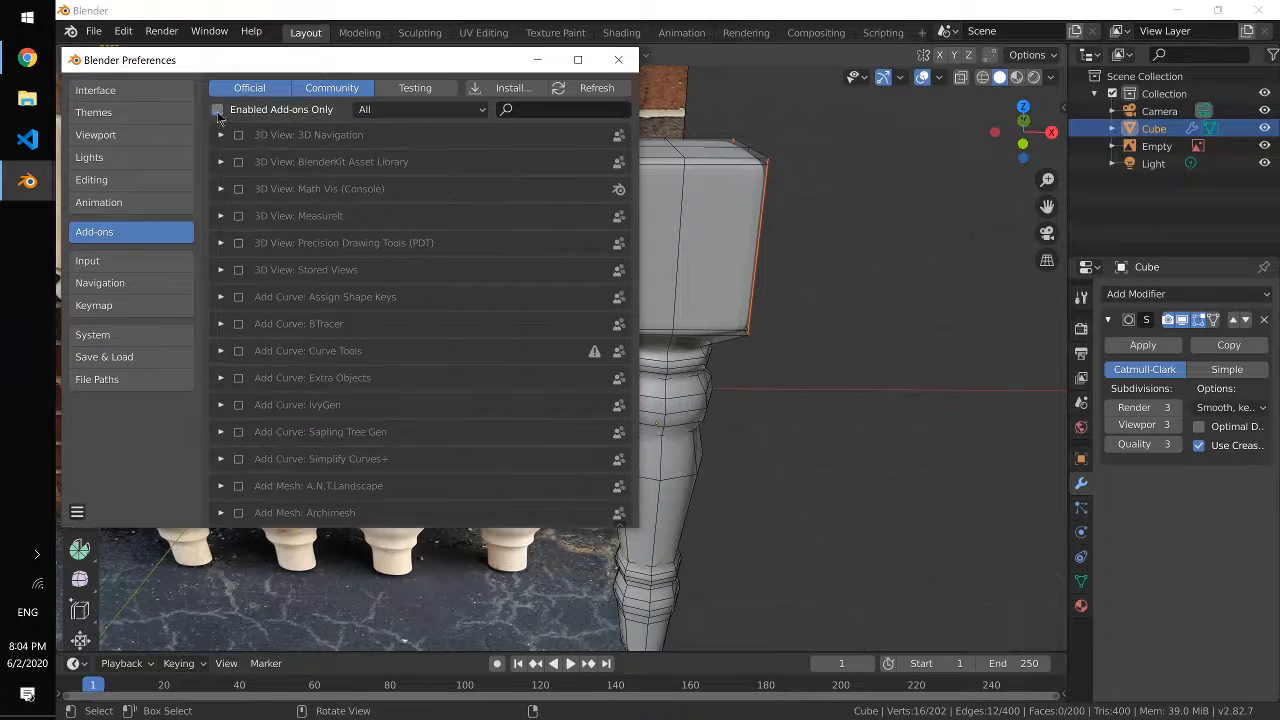
left_click(523, 110)
type("loop")
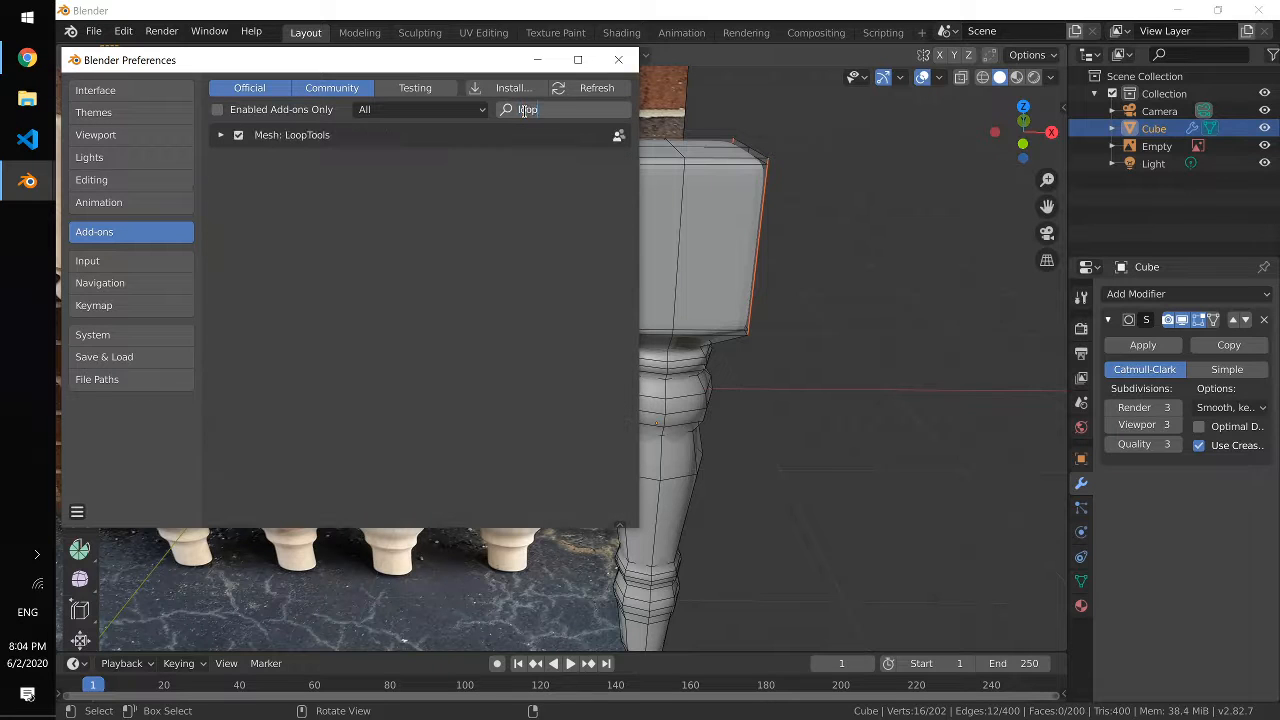
left_click(618, 60)
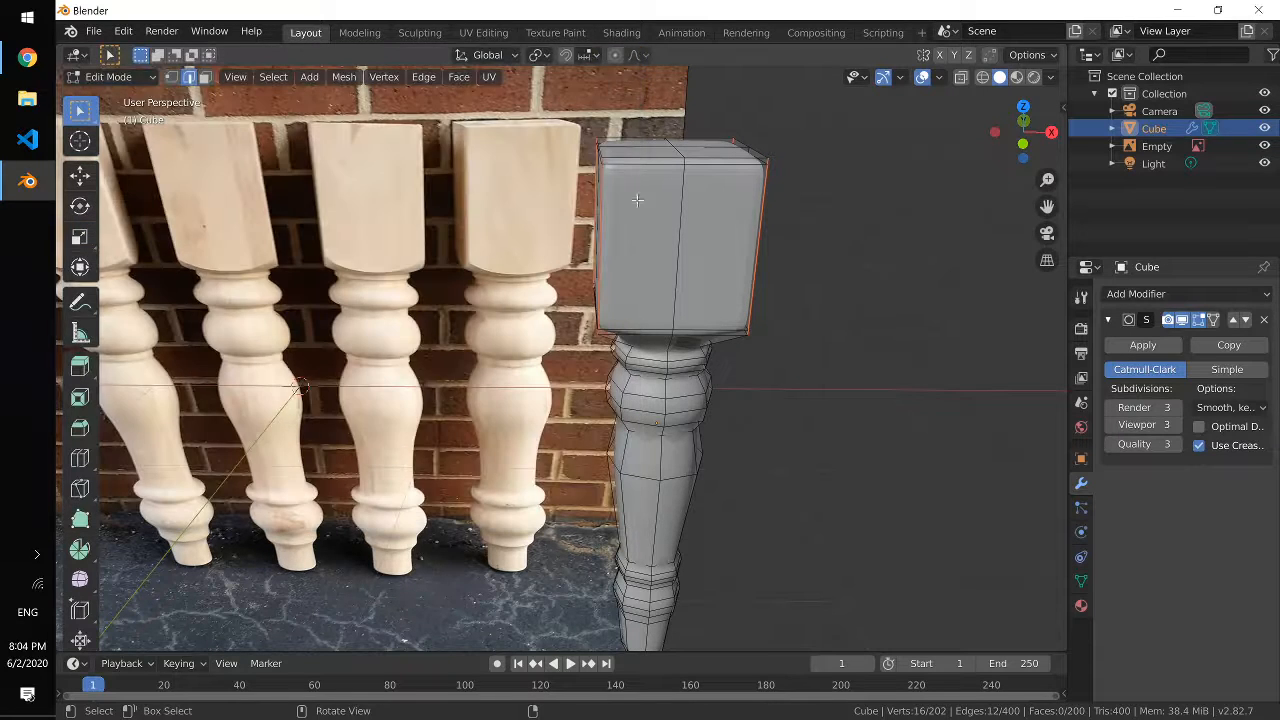
left_click(422, 78)
key("Tab")
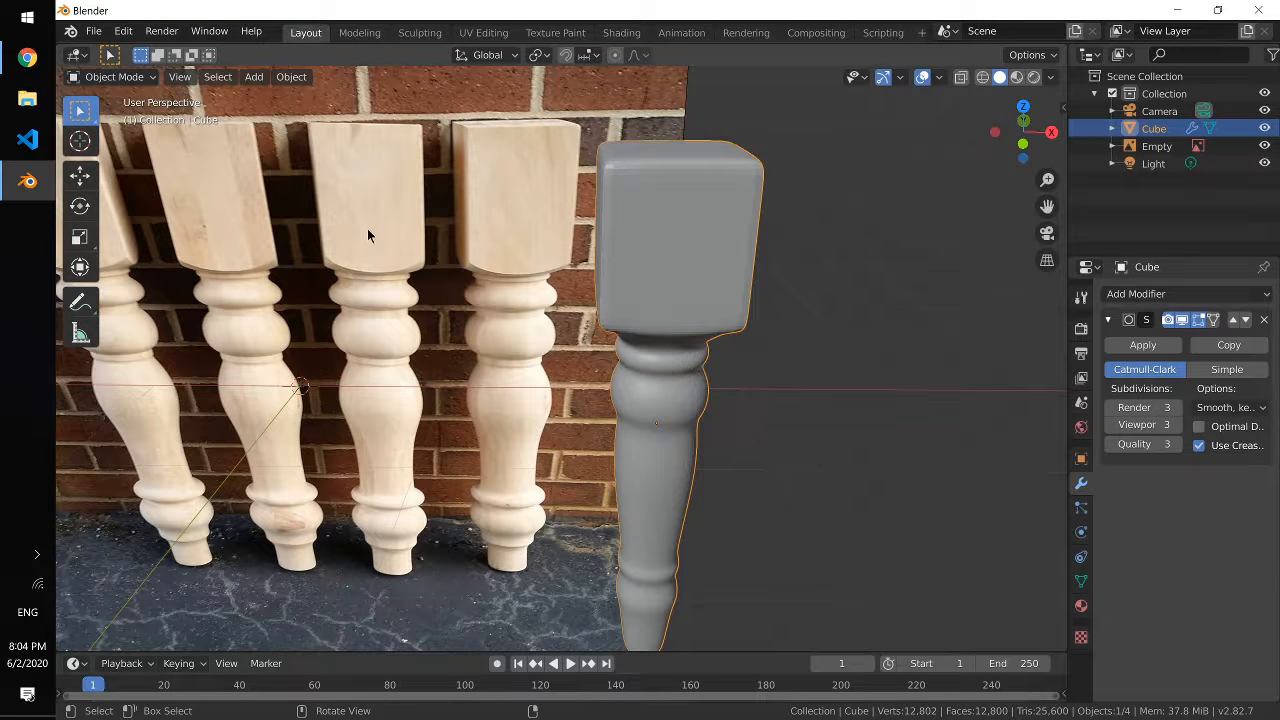
Step: Delete the reference image empty behind the table leg
left_click(367, 230)
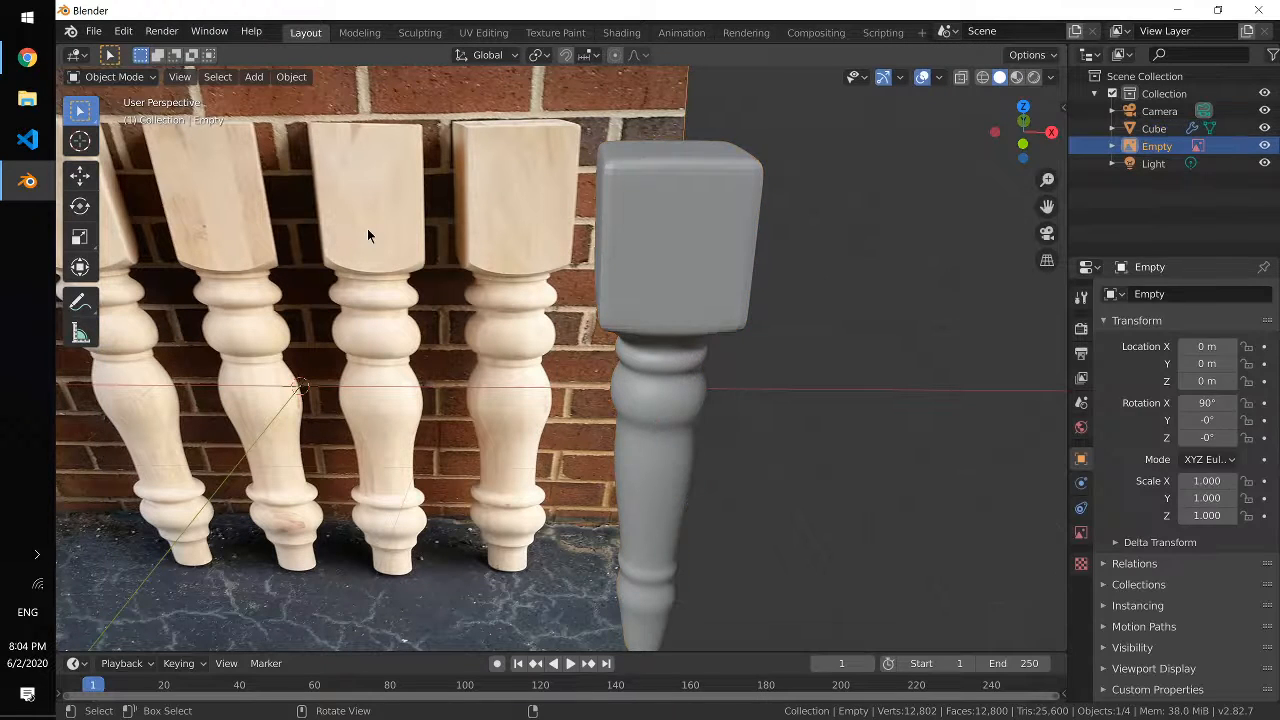
key("Delete")
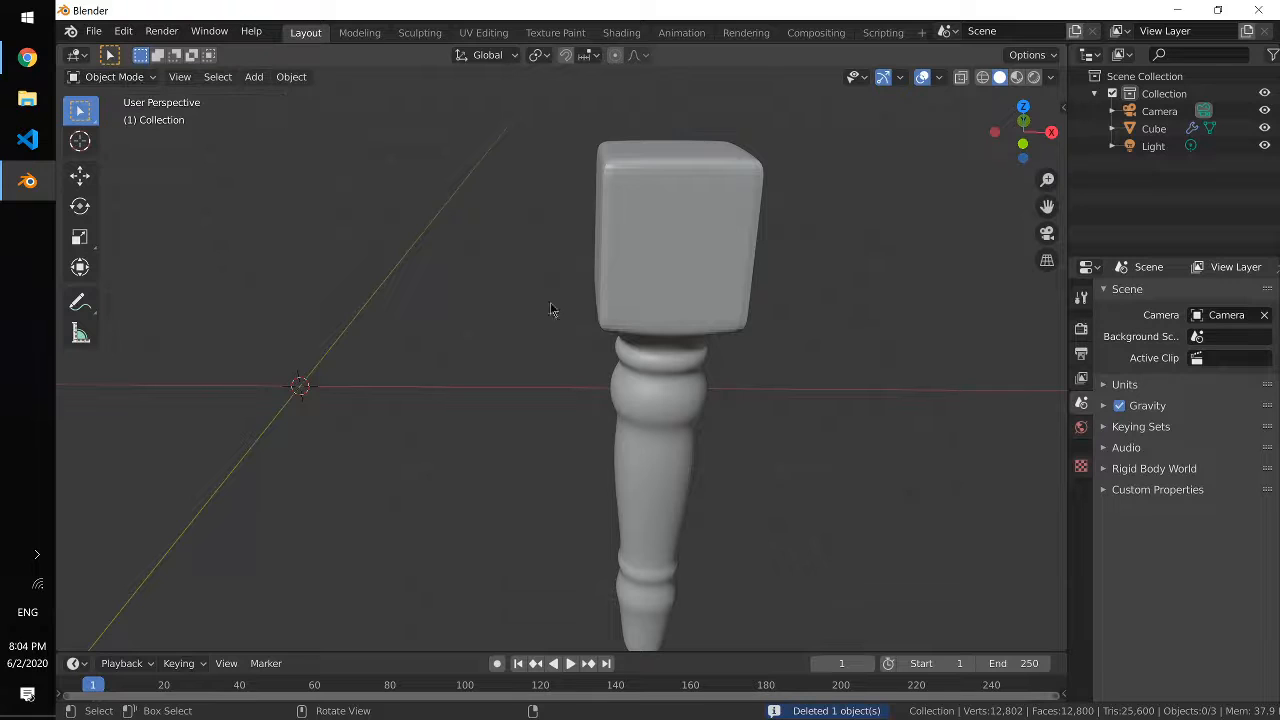
scroll(684, 321, "down", 5)
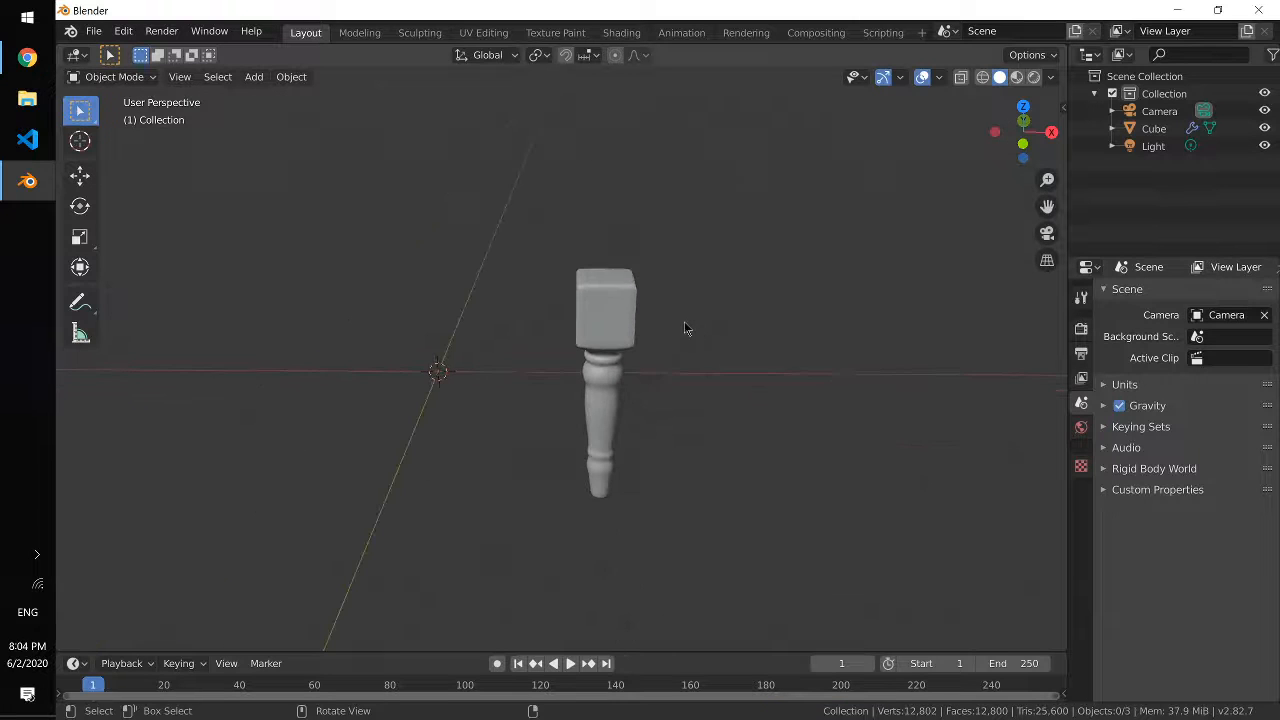
Step: Select the table leg and move it upward along the Z axis
left_click(622, 327)
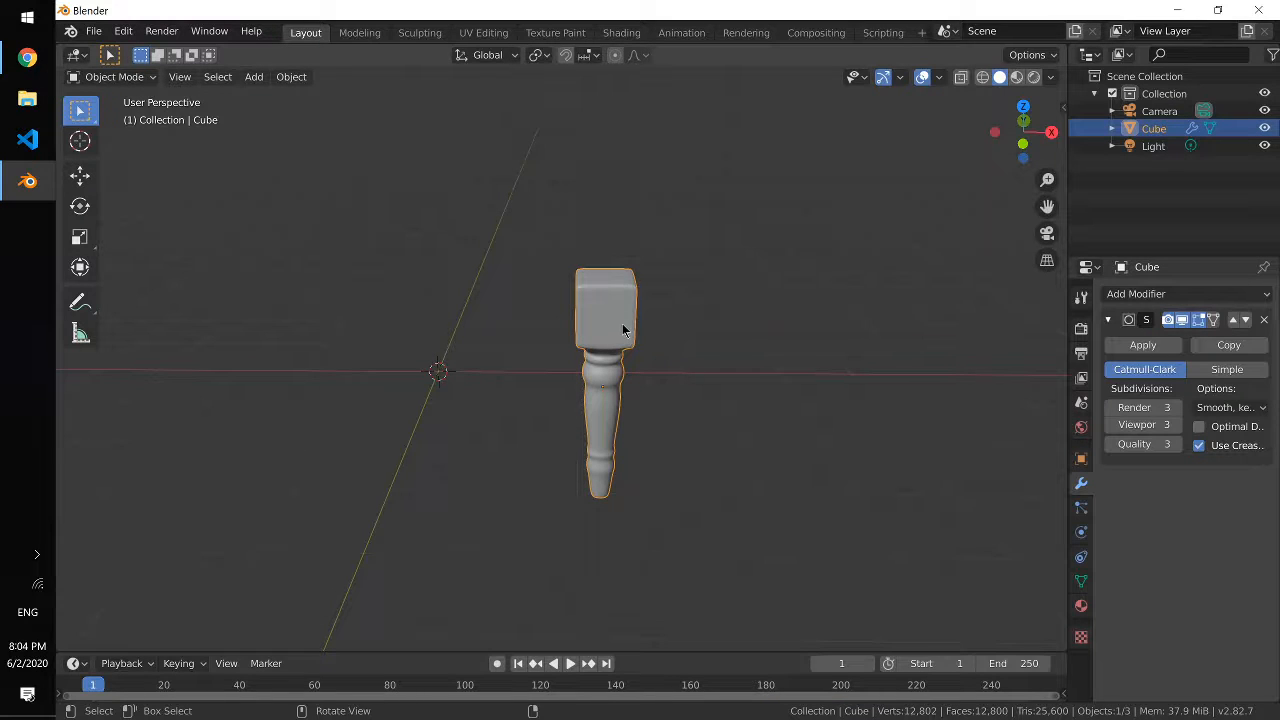
middle_click_drag(622, 330, 549, 484)
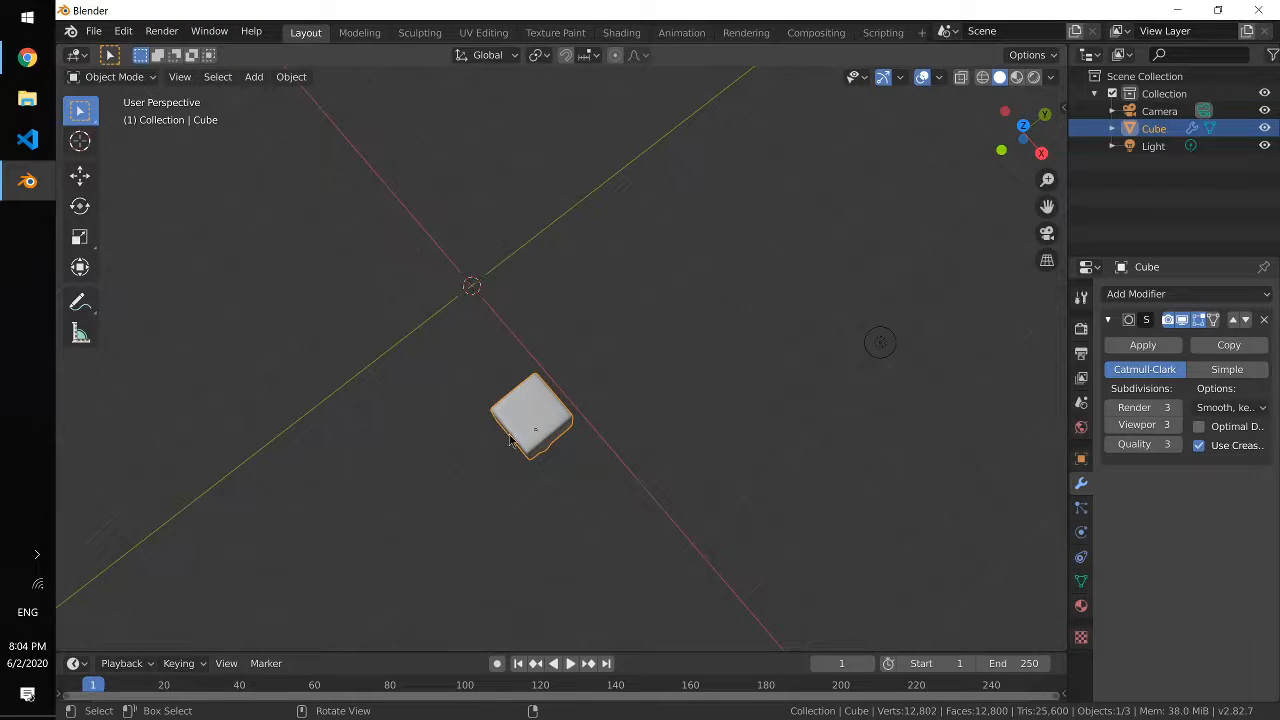
middle_click_drag(509, 441, 590, 346)
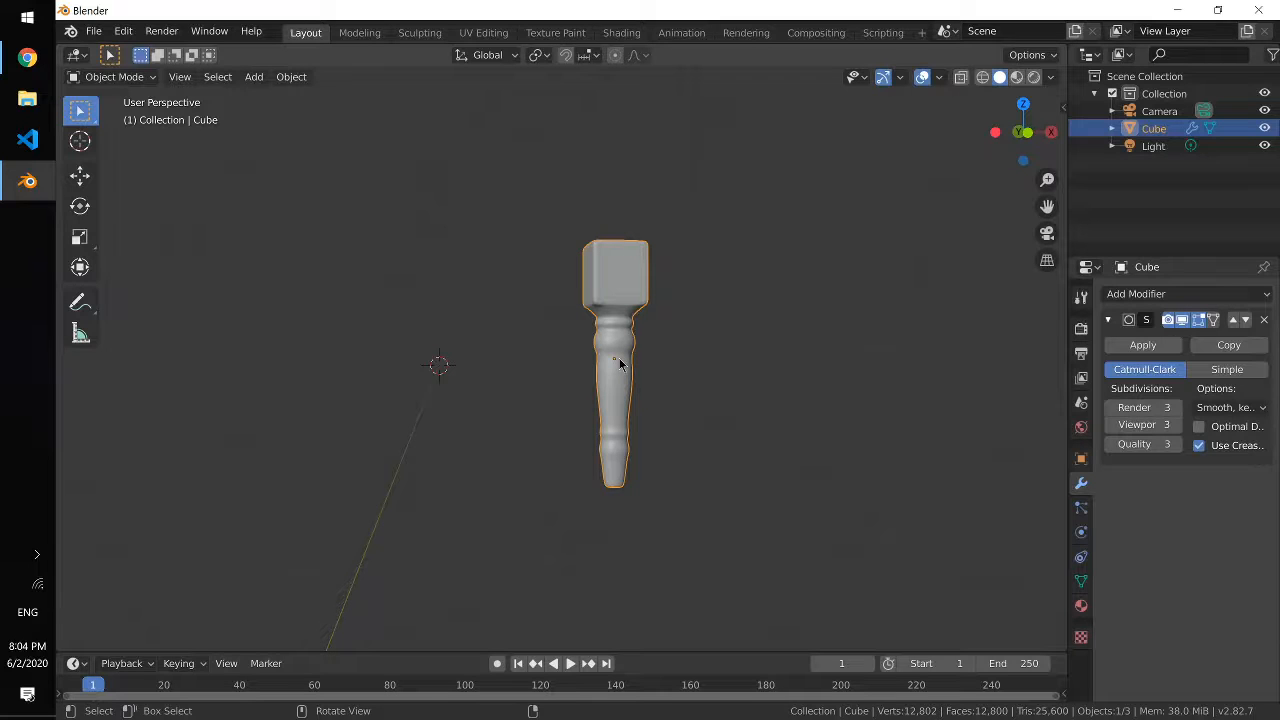
key("g")
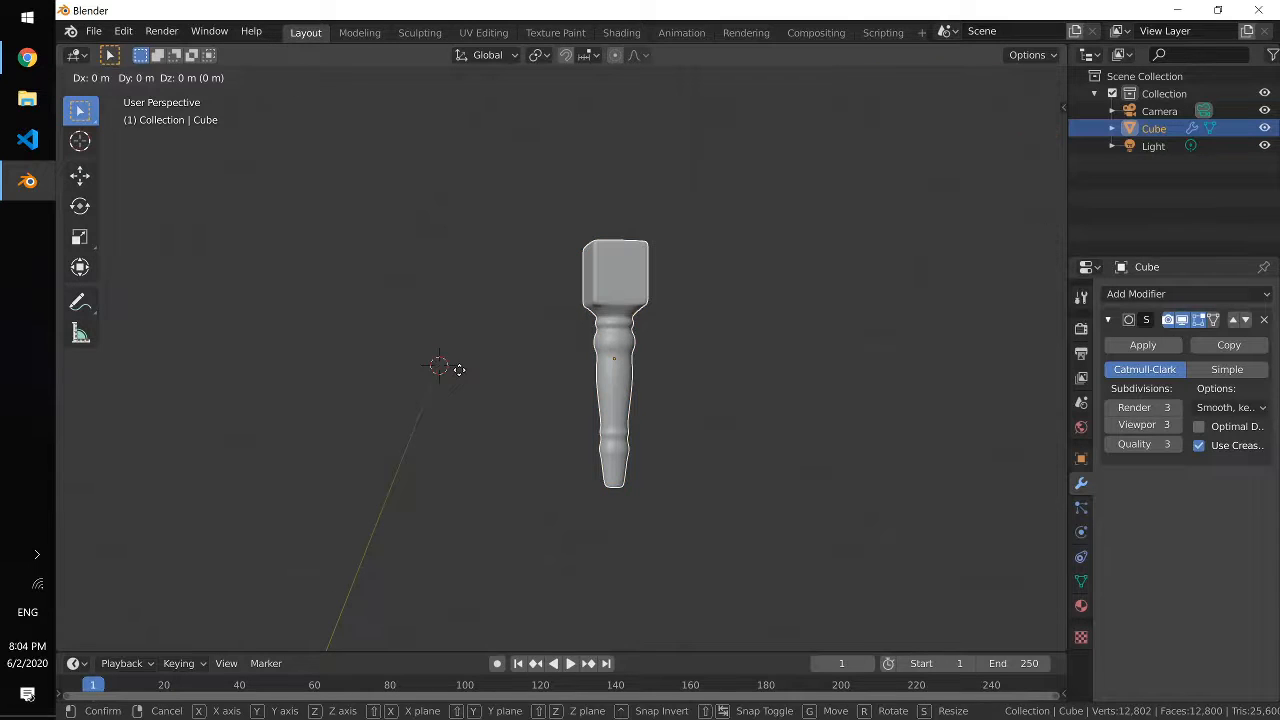
key("z")
left_click(464, 322)
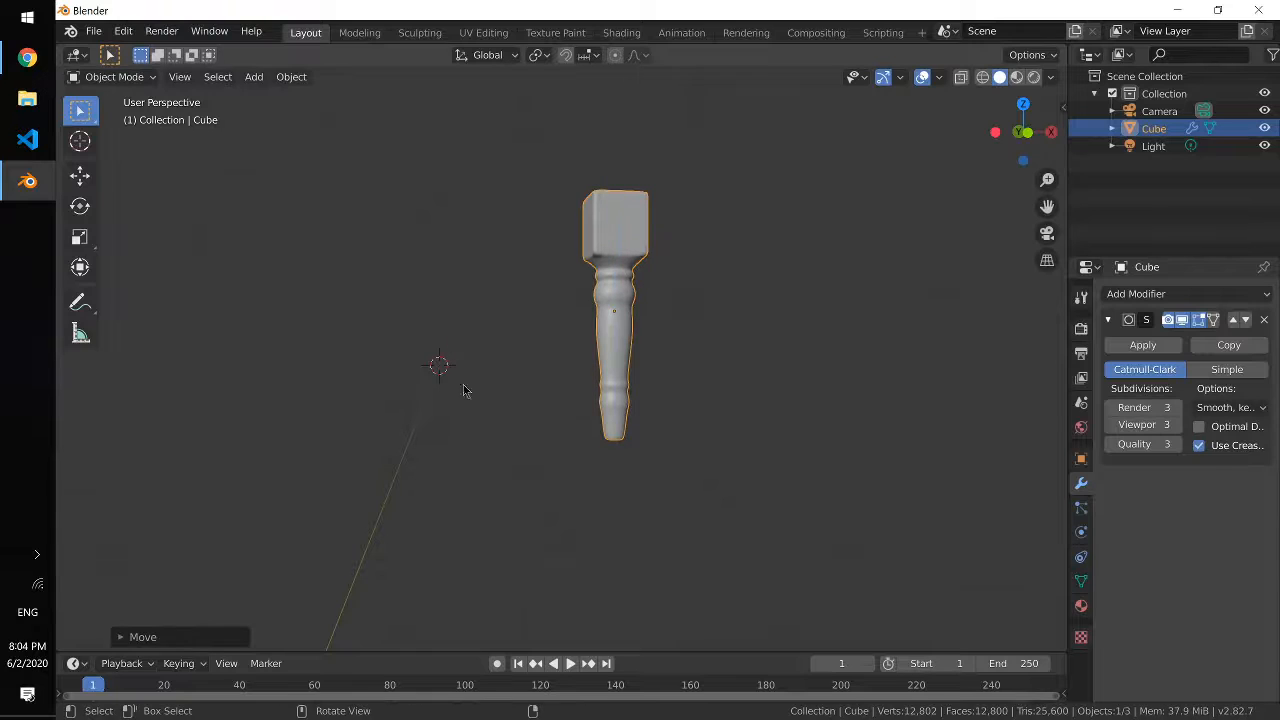
Step: Reposition the table leg in the front orthographic view
key("KP_1")
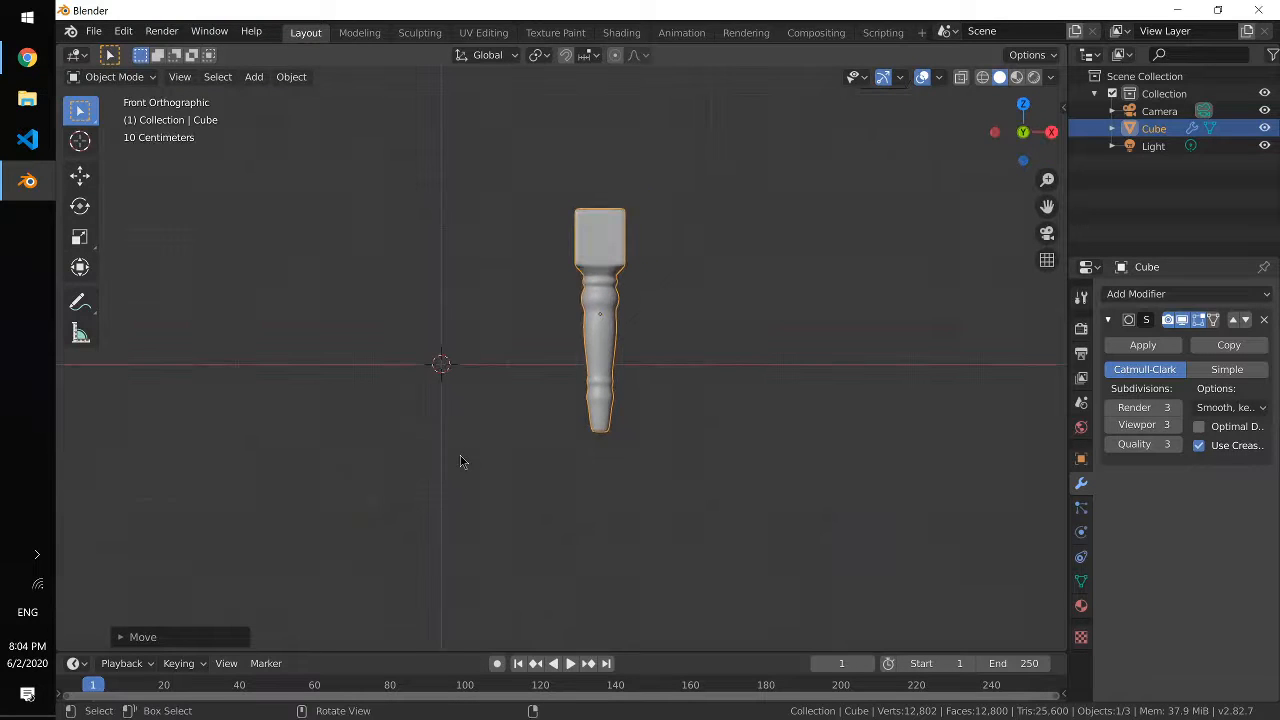
key("g")
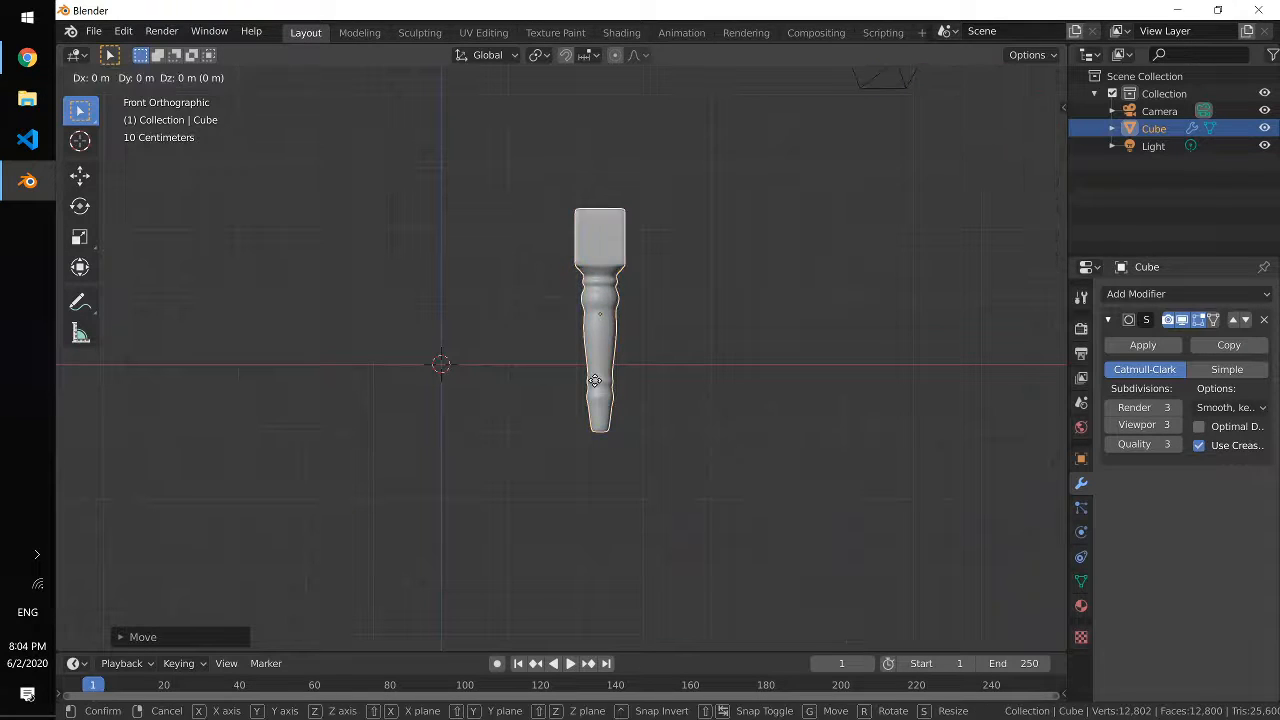
Step: Raise the table leg along the global Z axis until its foot rests on the ground line
key("z")
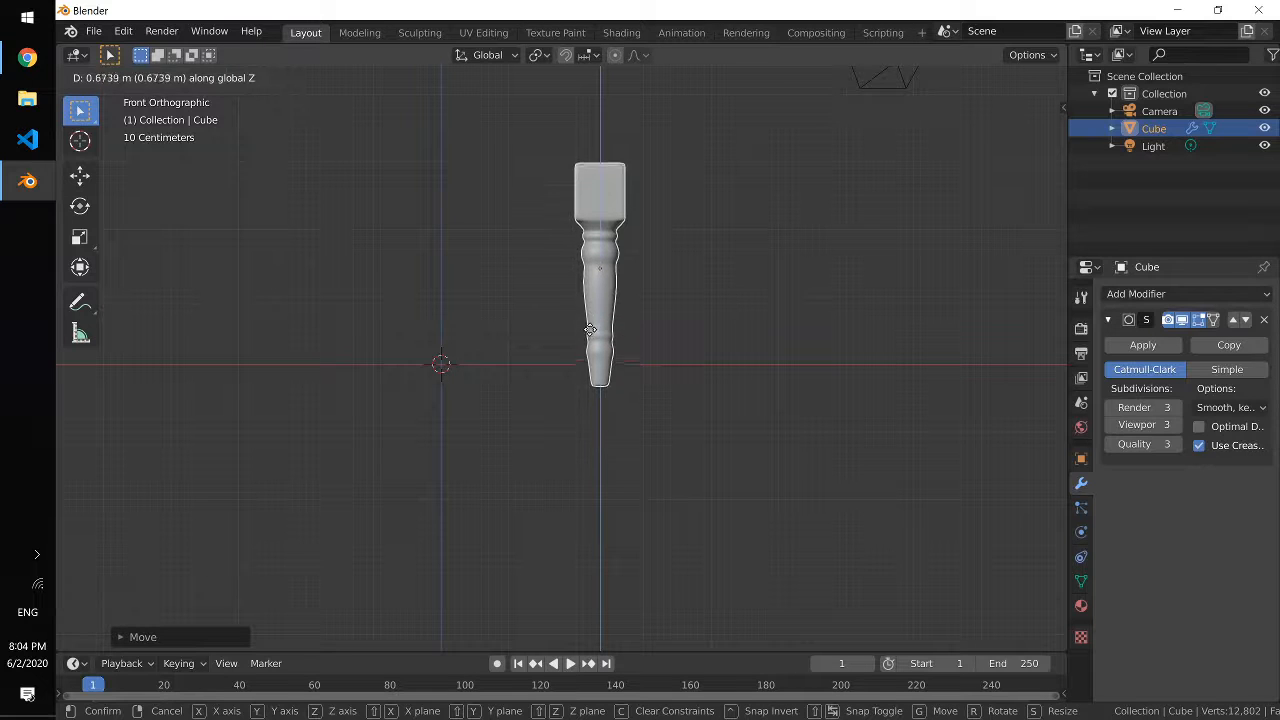
left_click(590, 316)
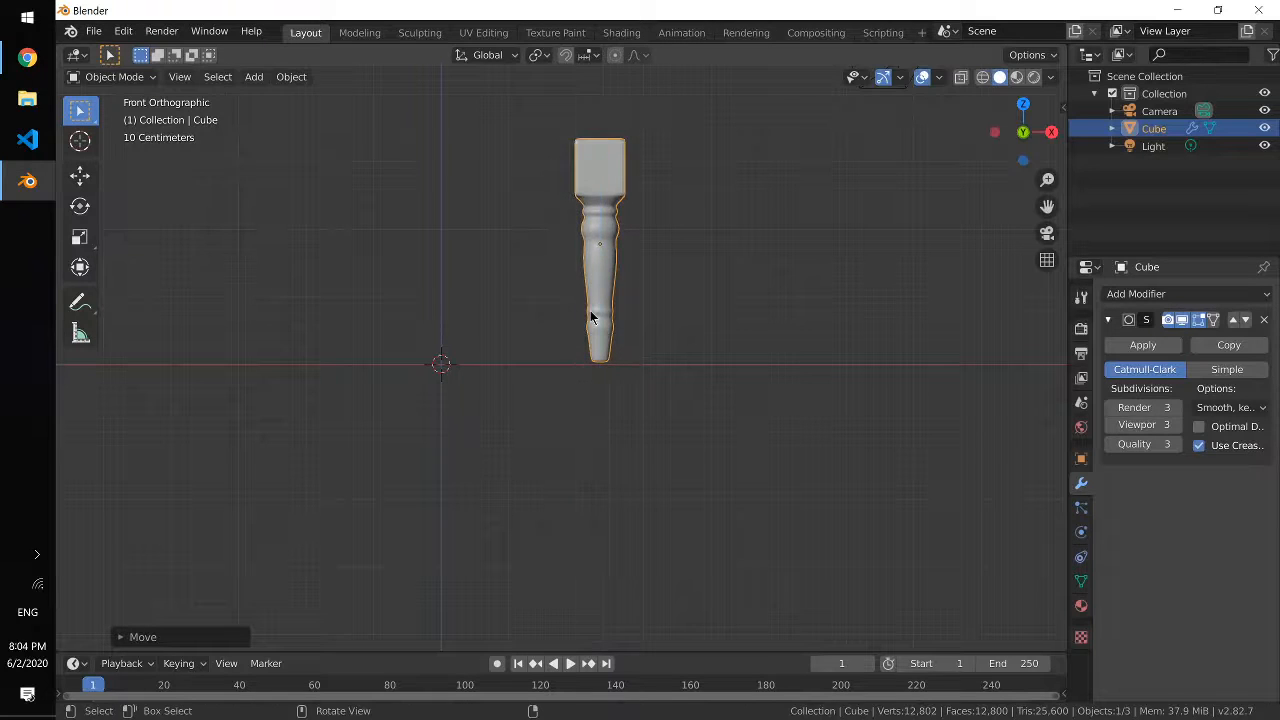
Step: Add a mesh plane for the tabletop and raise it along Z to the height of the leg's top
middle_click_drag(469, 394, 486, 426)
key("shift+a")
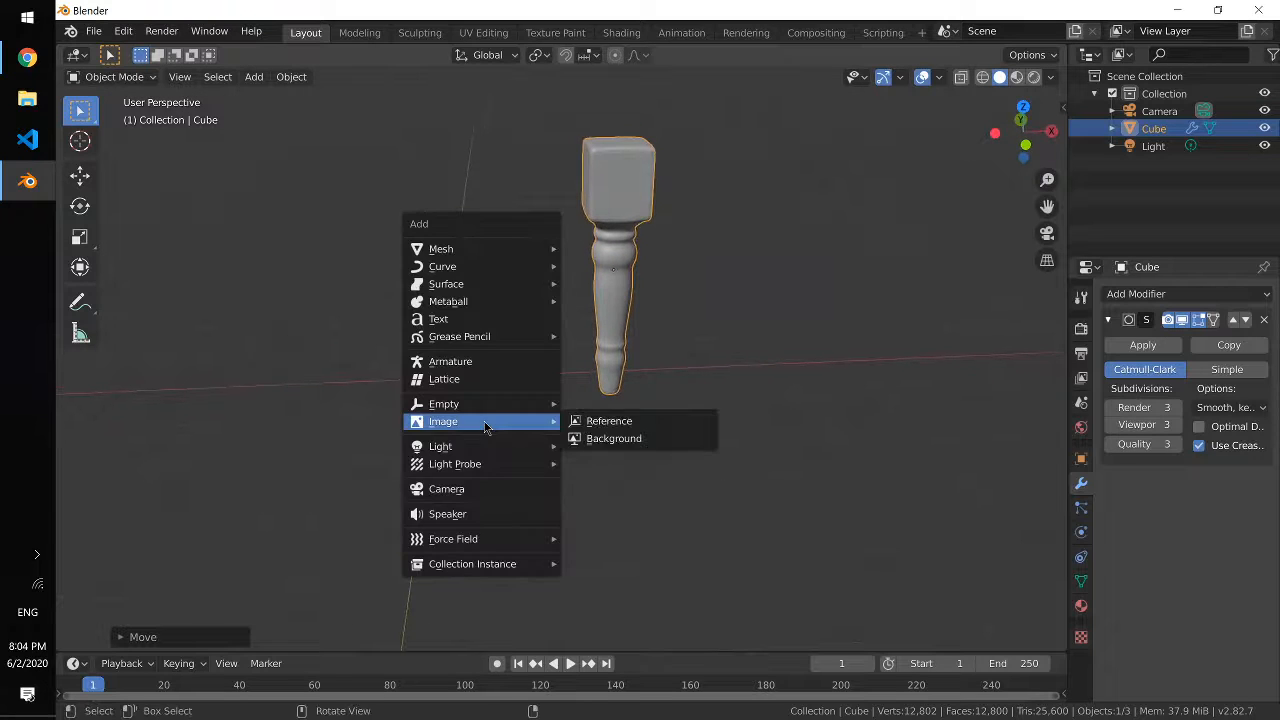
mouse_move(477, 247)
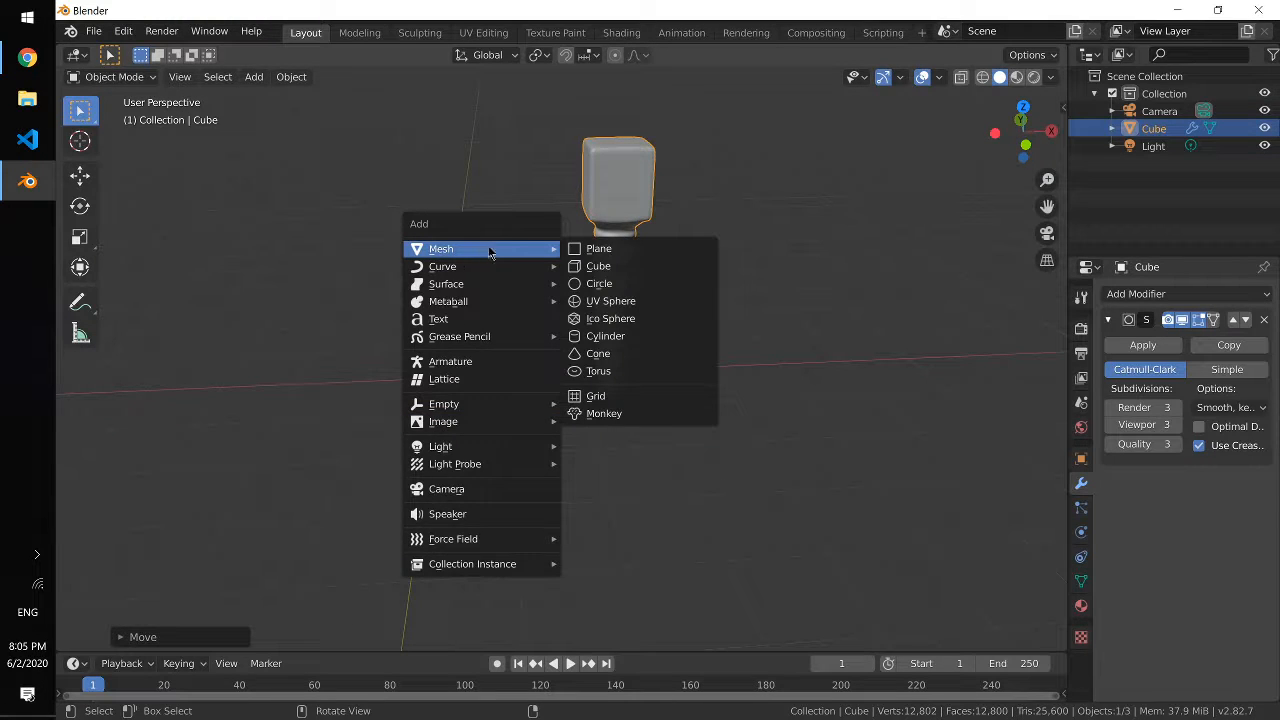
left_click(600, 249)
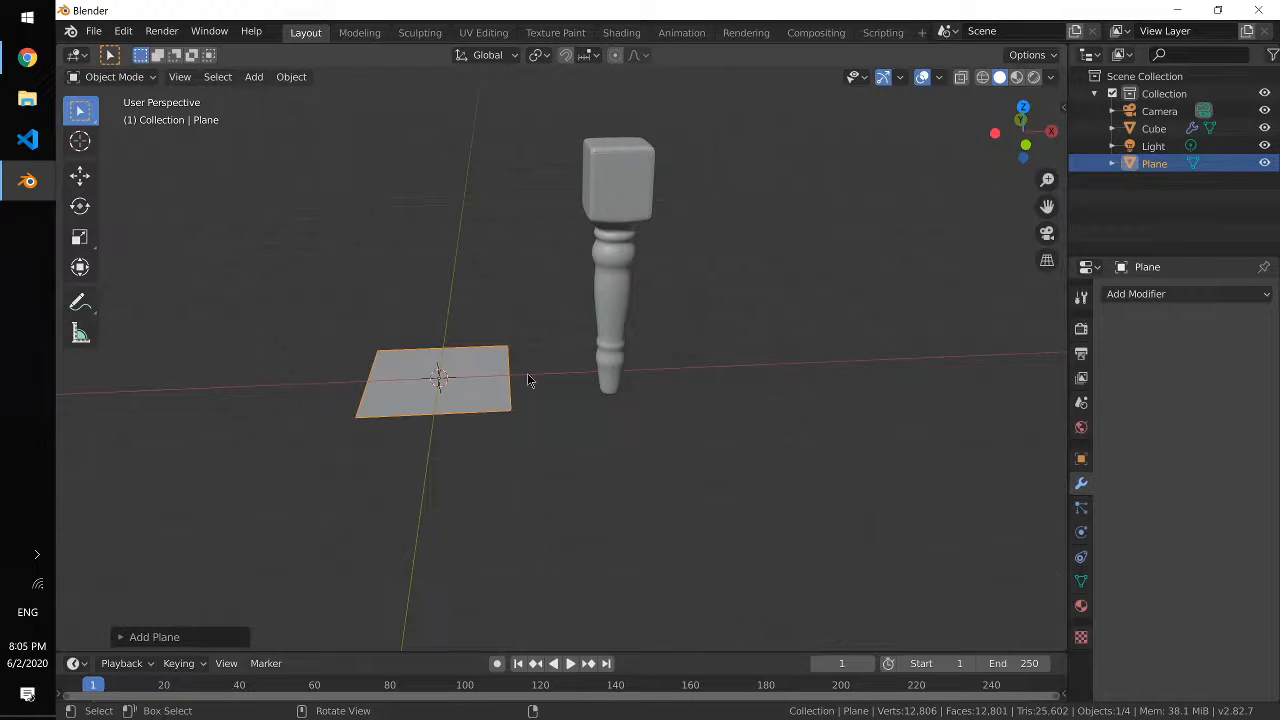
key("g")
key("z")
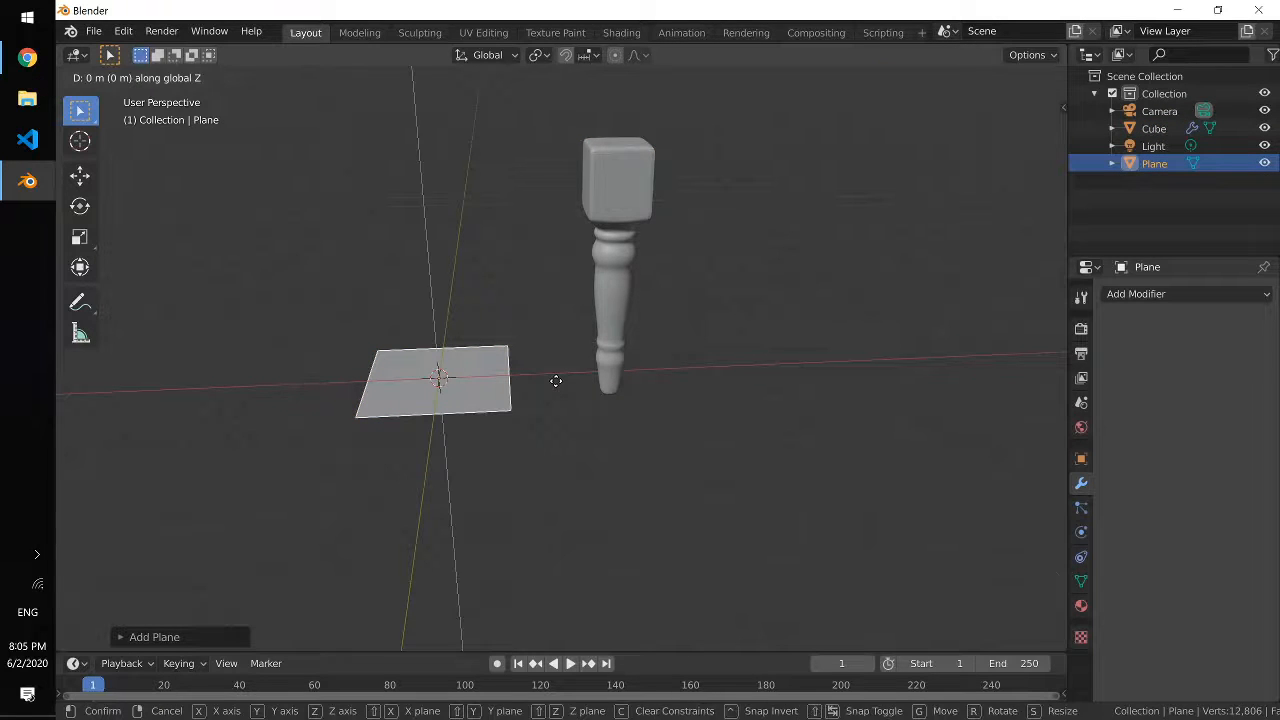
left_click(521, 148)
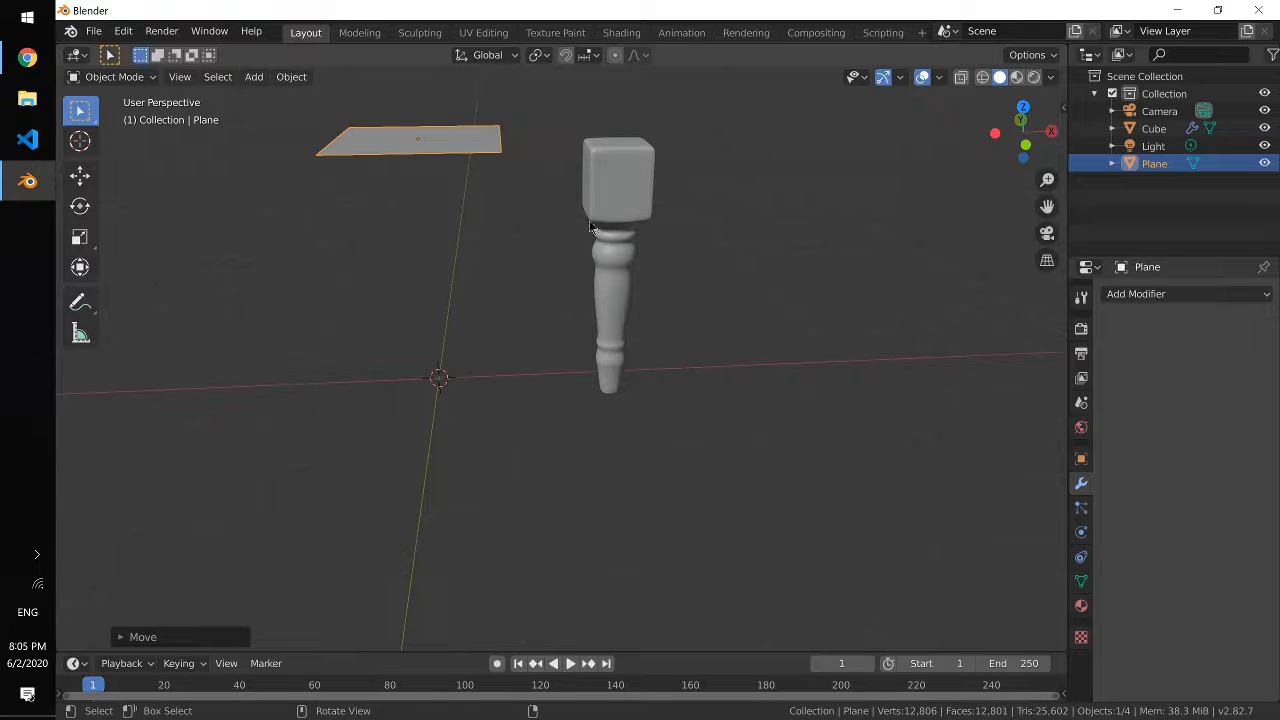
Step: Enlarge the plane uniformly, and stretch it along the Y axis into a rectangular tabletop
middle_click_drag(589, 222, 593, 244)
scroll(593, 244, "up", 7)
scroll(593, 244, "down", 11)
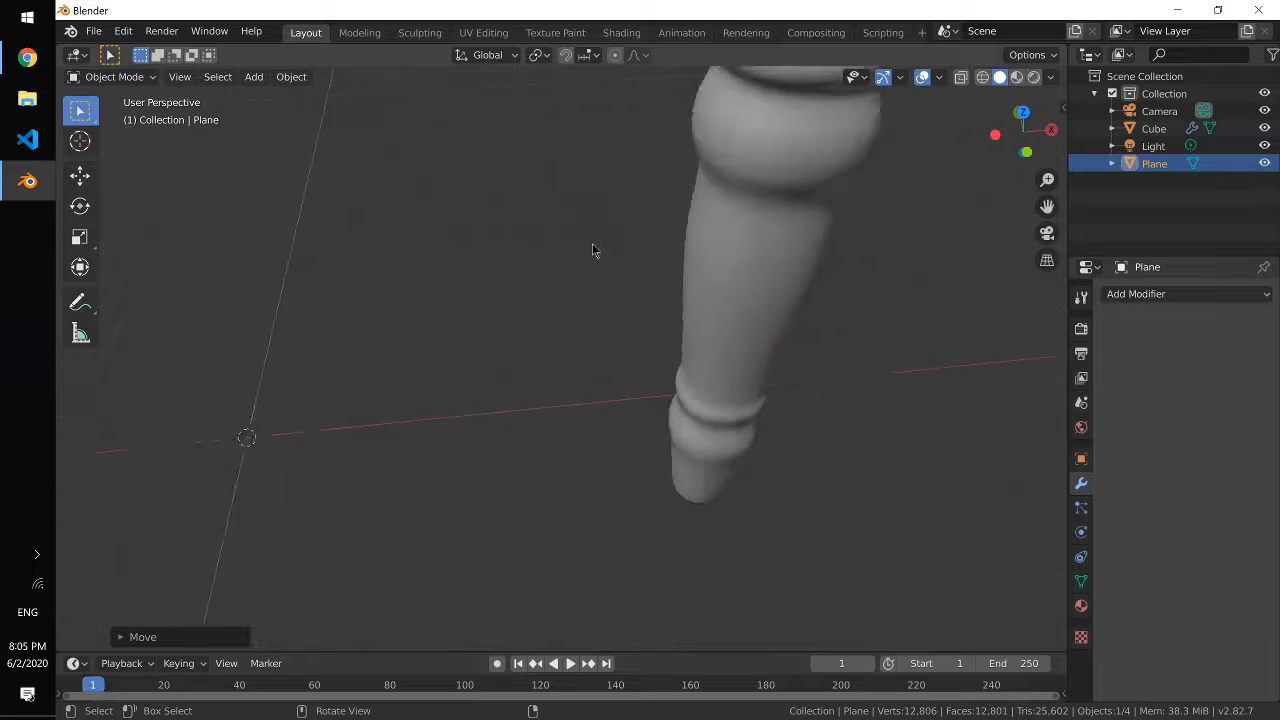
key("s")
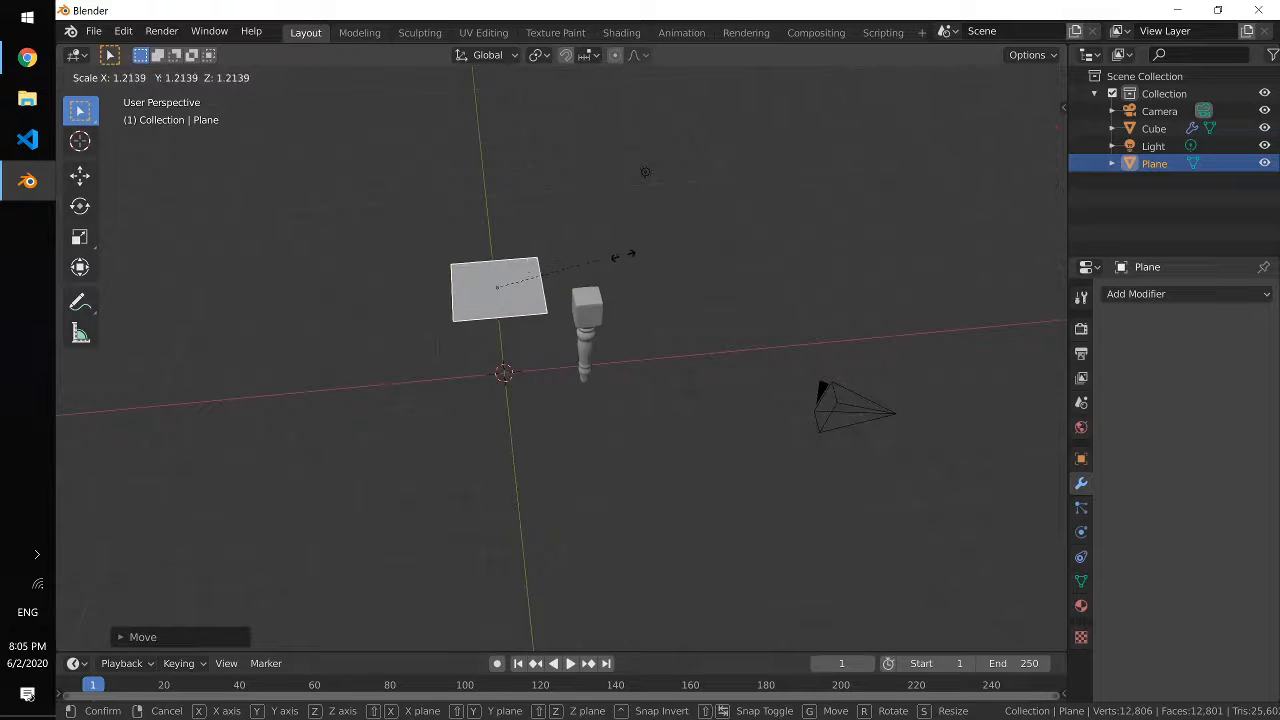
left_click(667, 283)
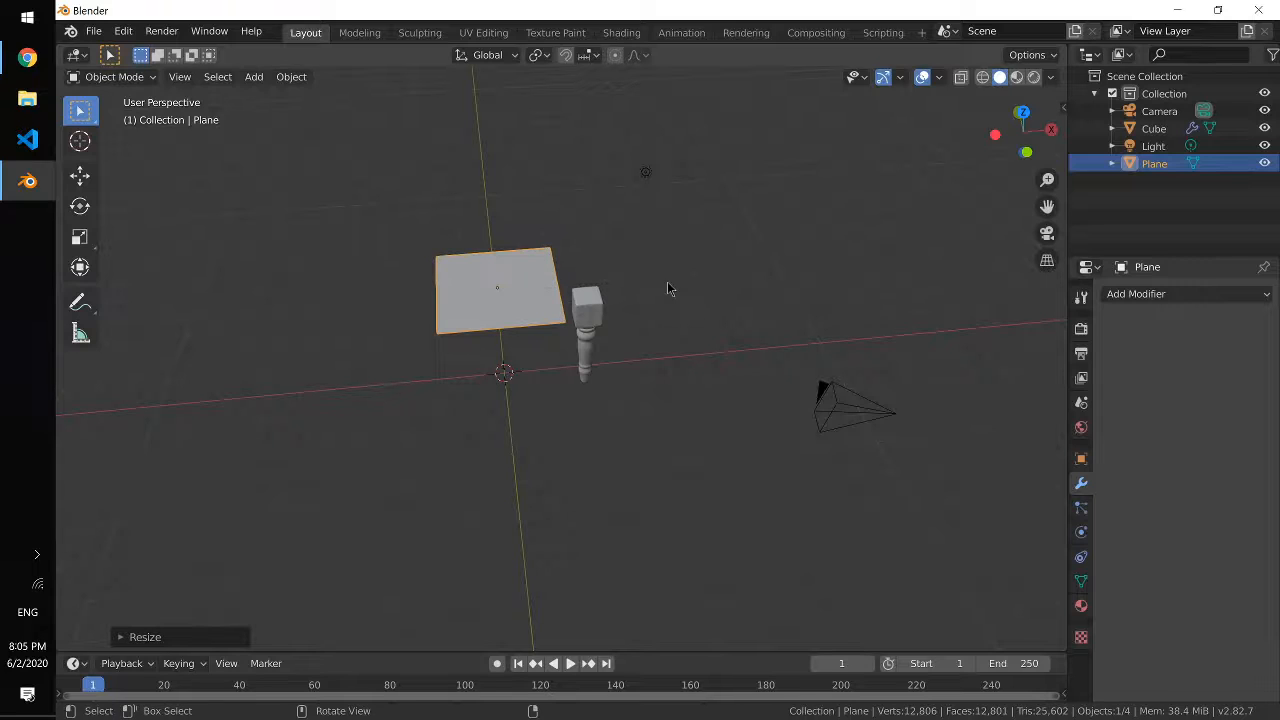
key("s")
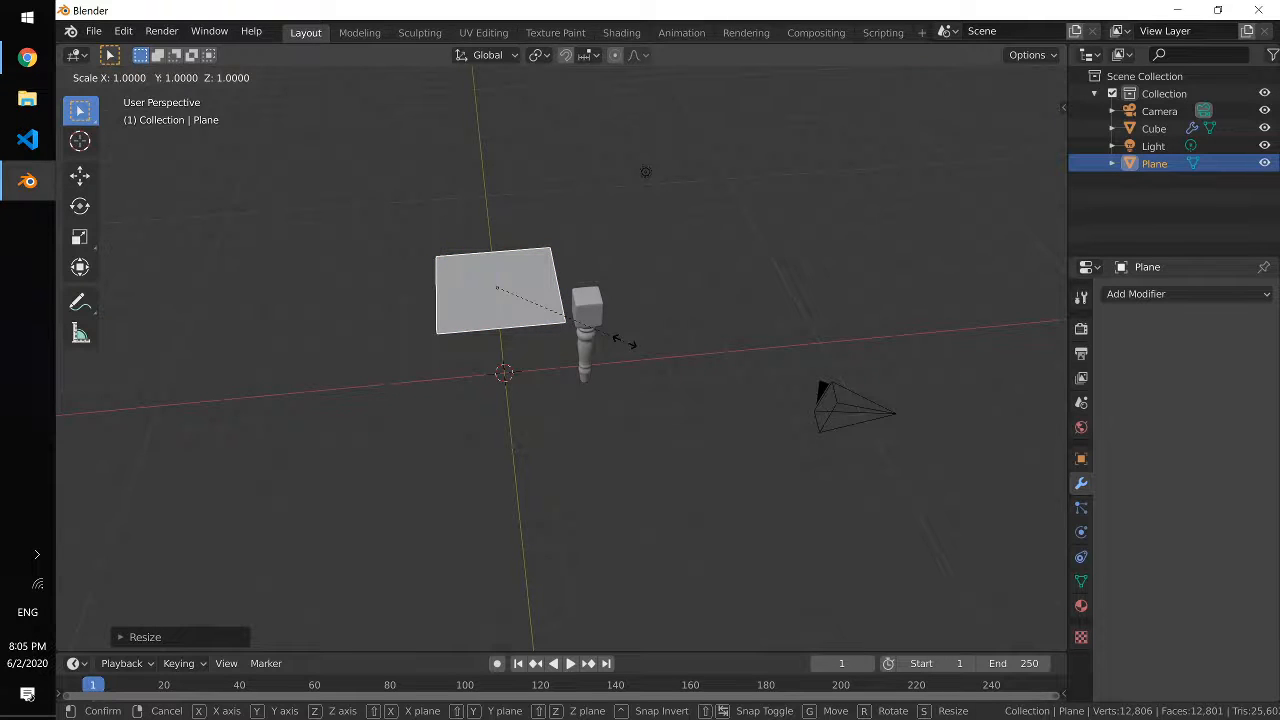
key("z")
key("y")
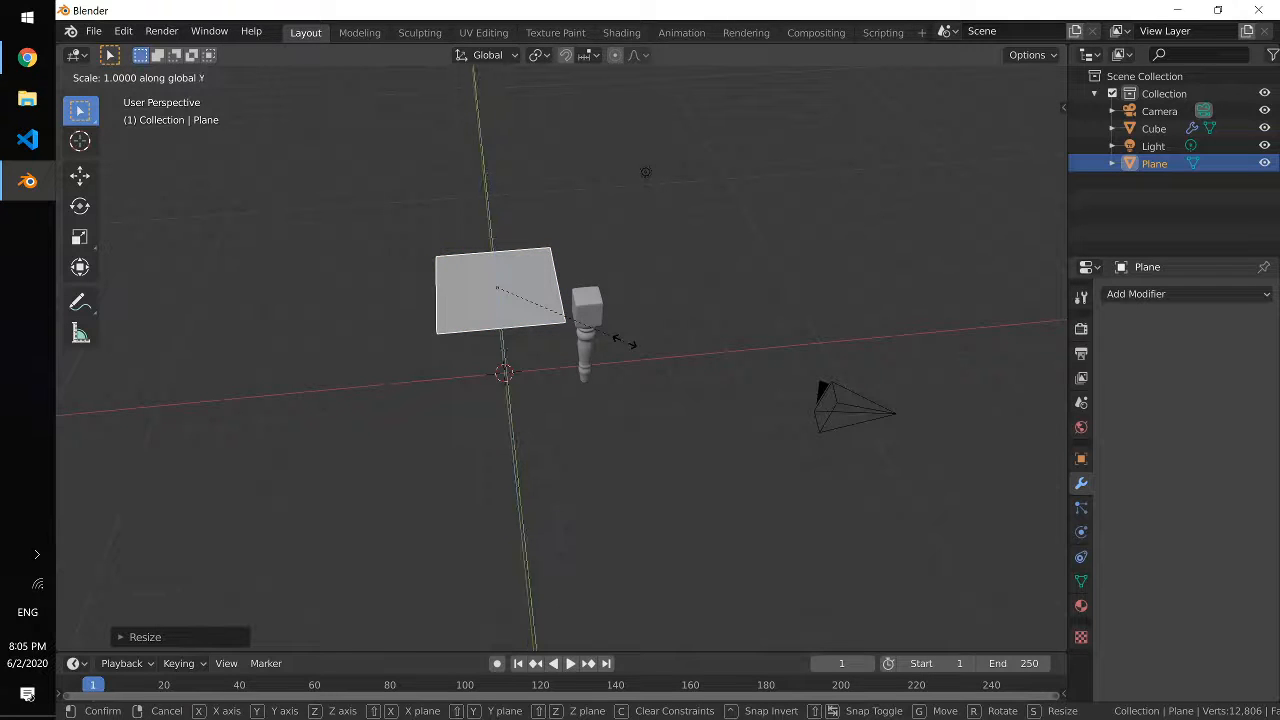
left_click(672, 375)
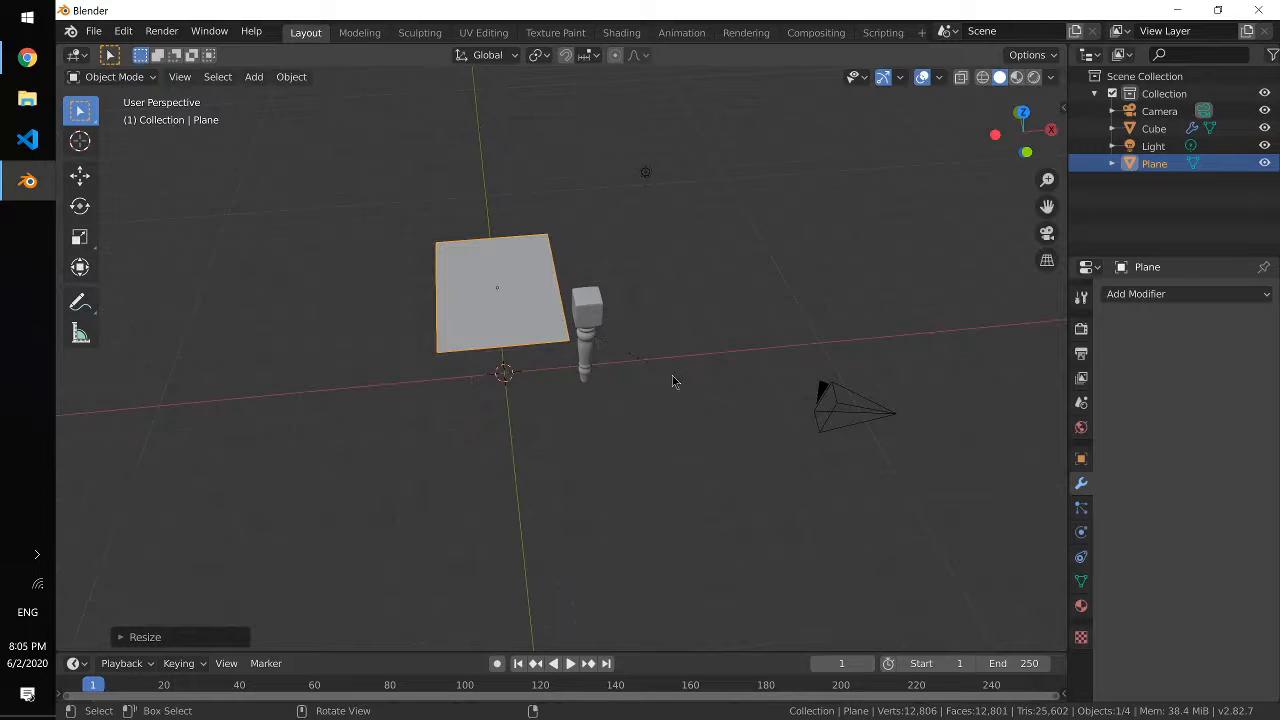
Step: In top view, move the leg inside the tabletop's outline, near its corner on the positive X, negative Y side
middle_click_drag(672, 375, 653, 425)
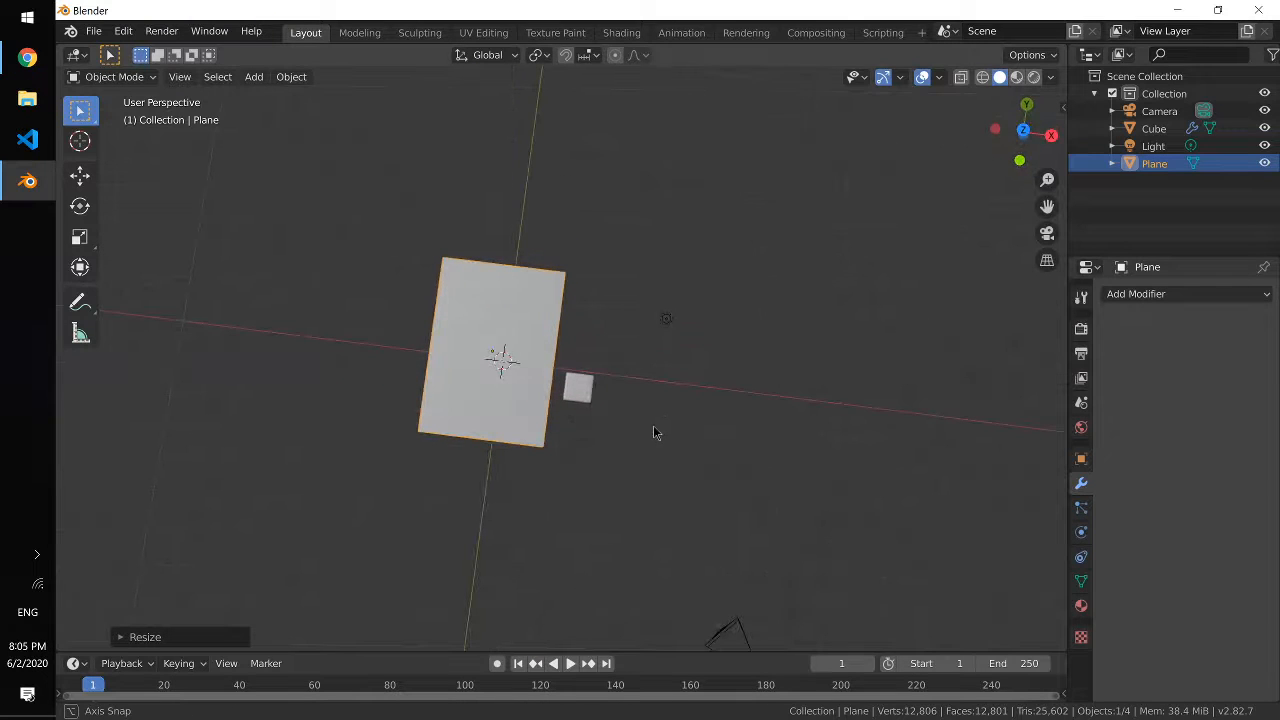
key("KP_7")
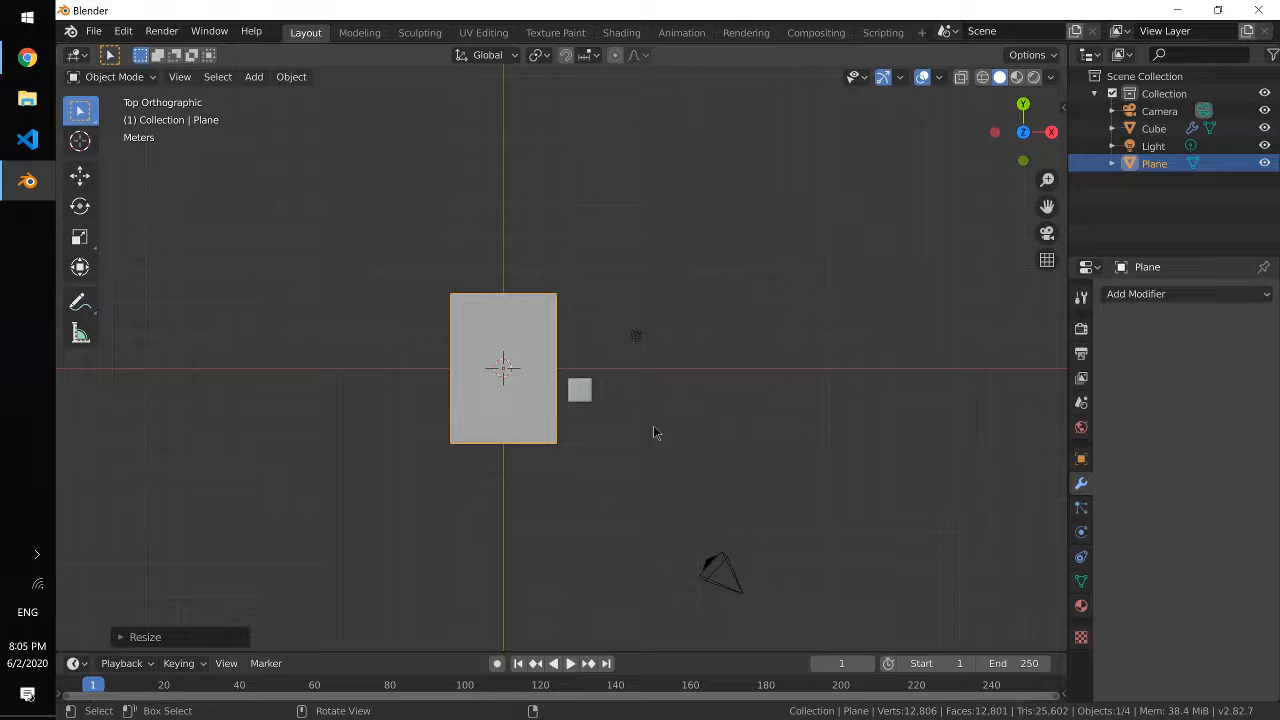
left_click(583, 390)
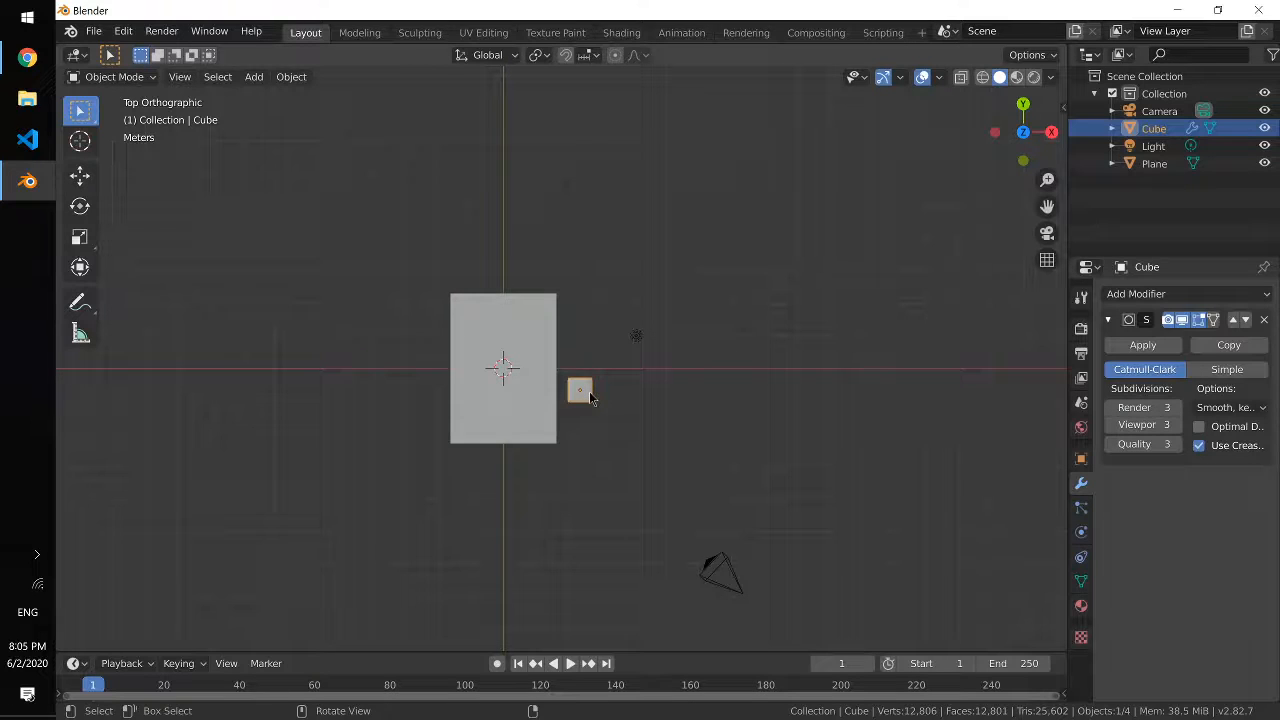
key("g")
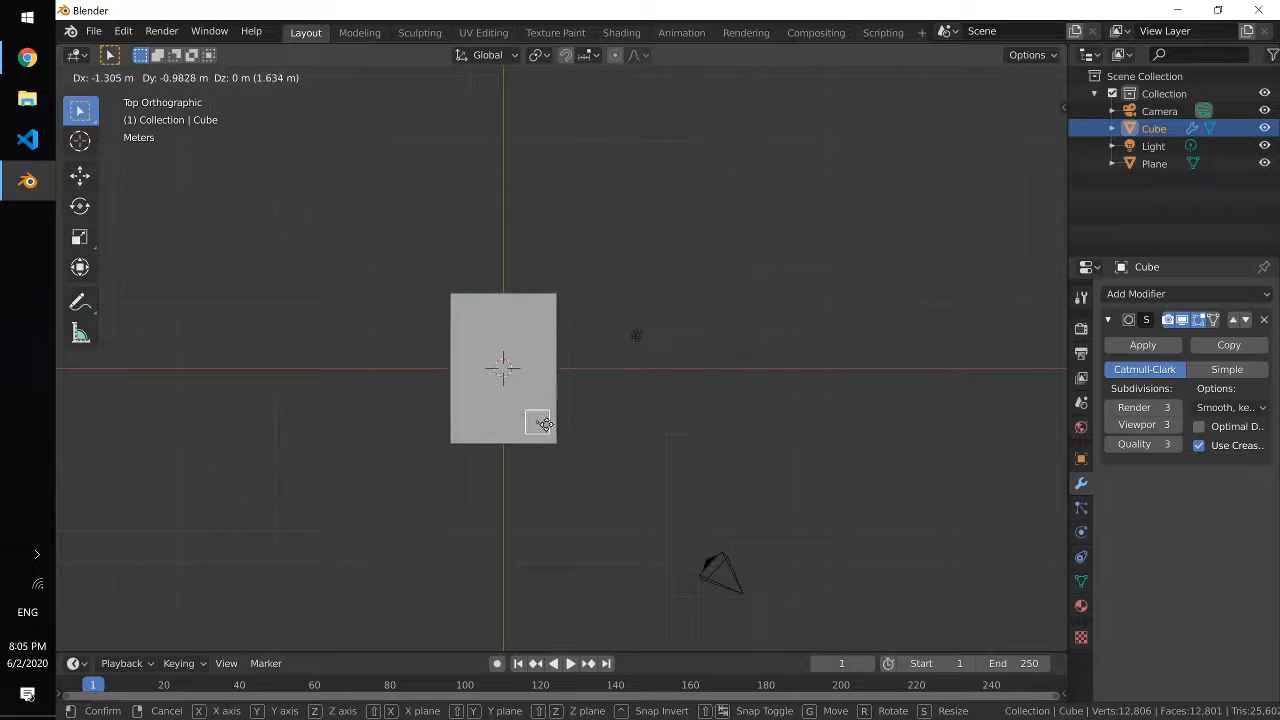
left_click(543, 424)
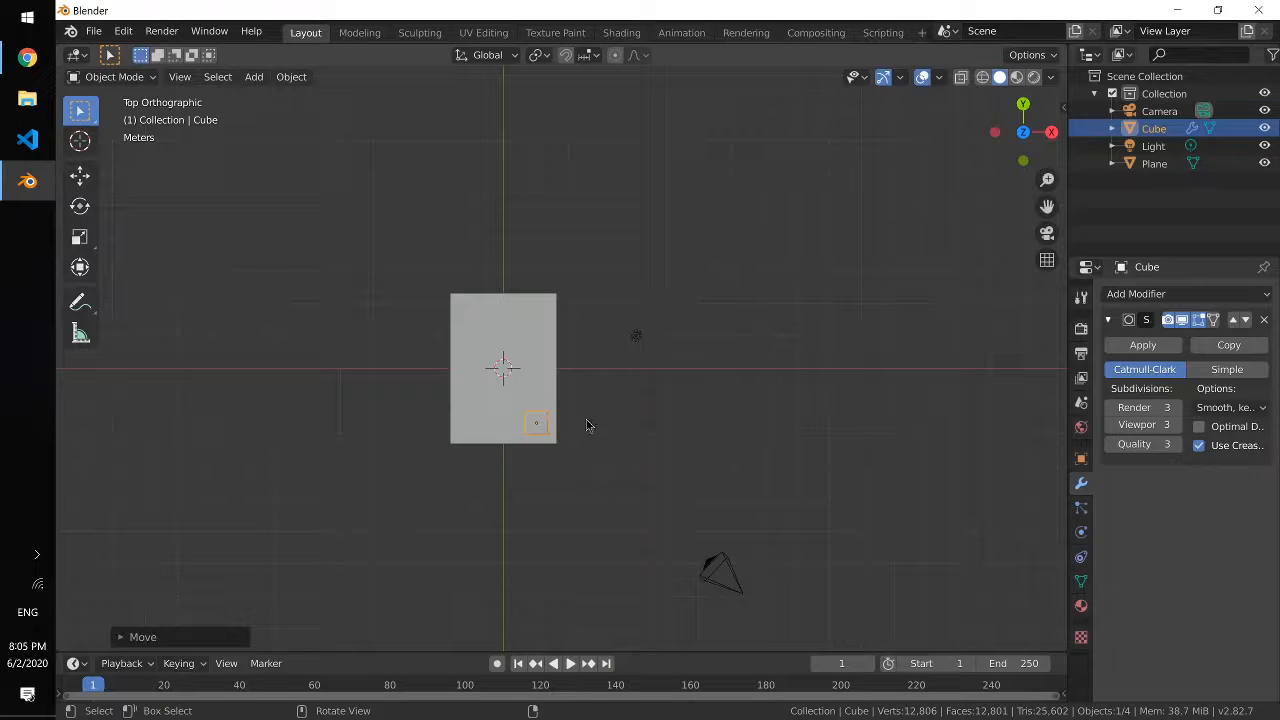
Step: Scale the tabletop plane up about 1.2 times and raise it along Z just above the leg's top
middle_click_drag(587, 425, 598, 368)
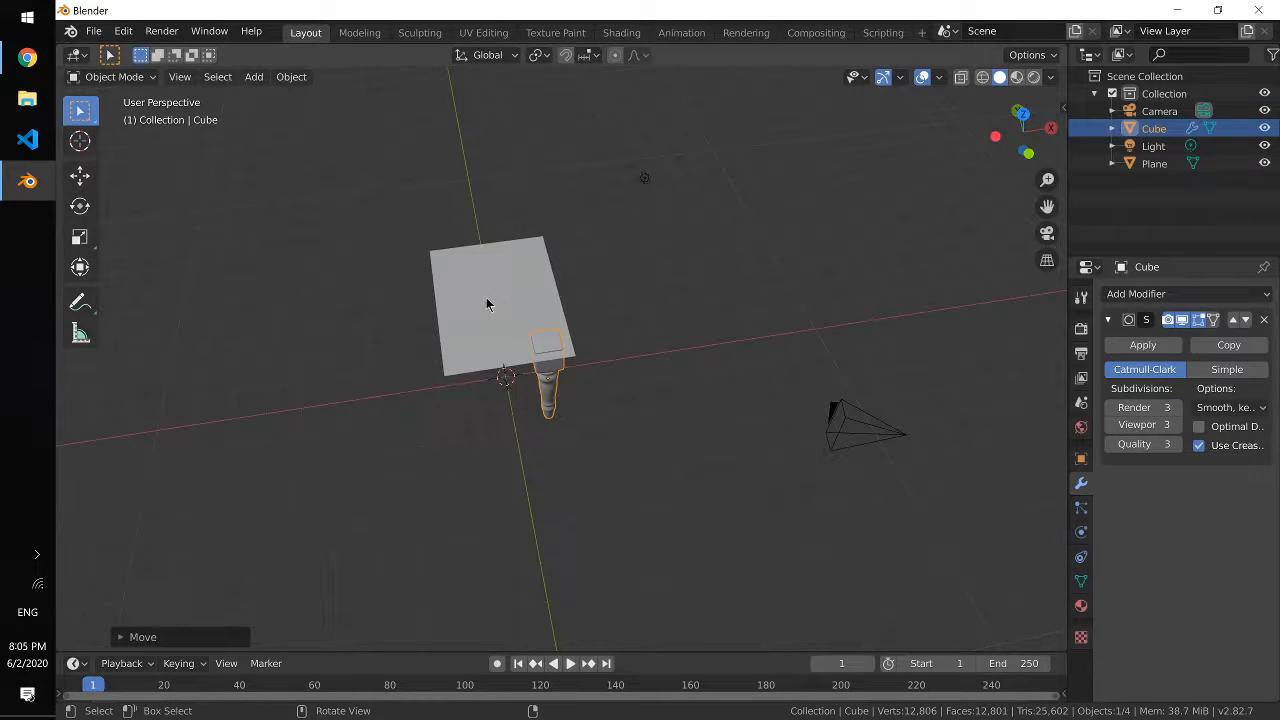
left_click(487, 304)
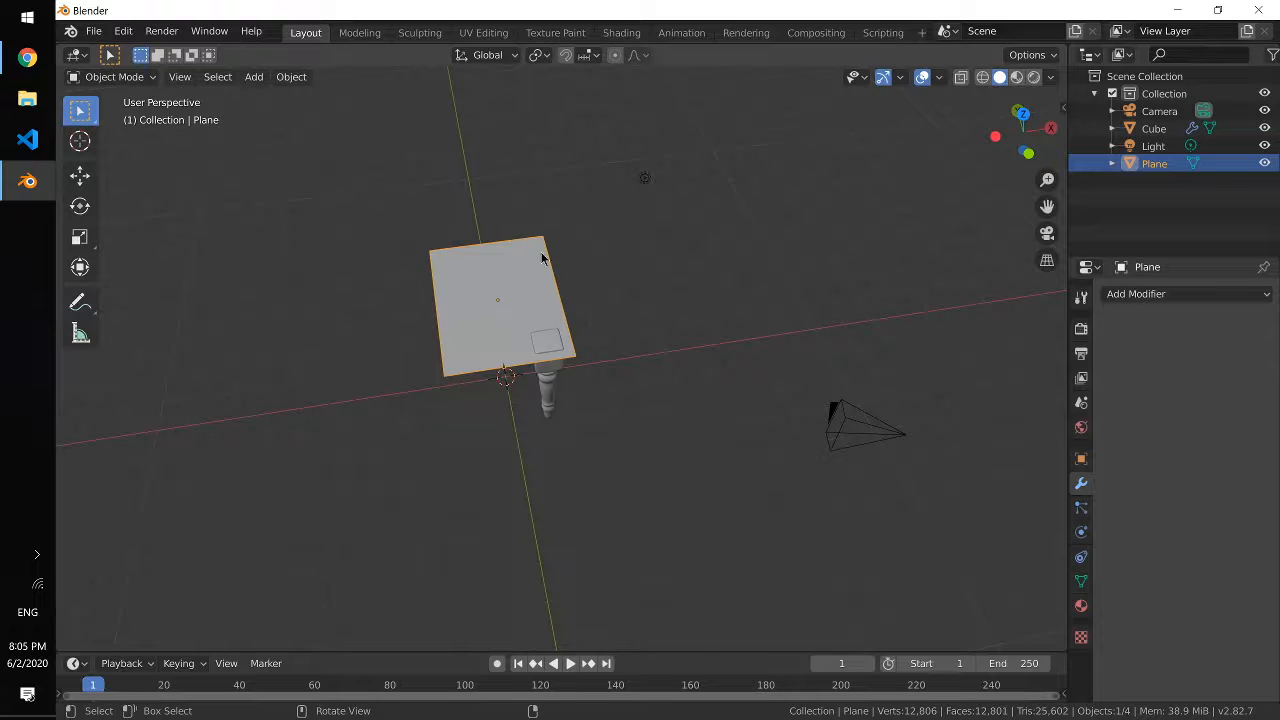
key("s")
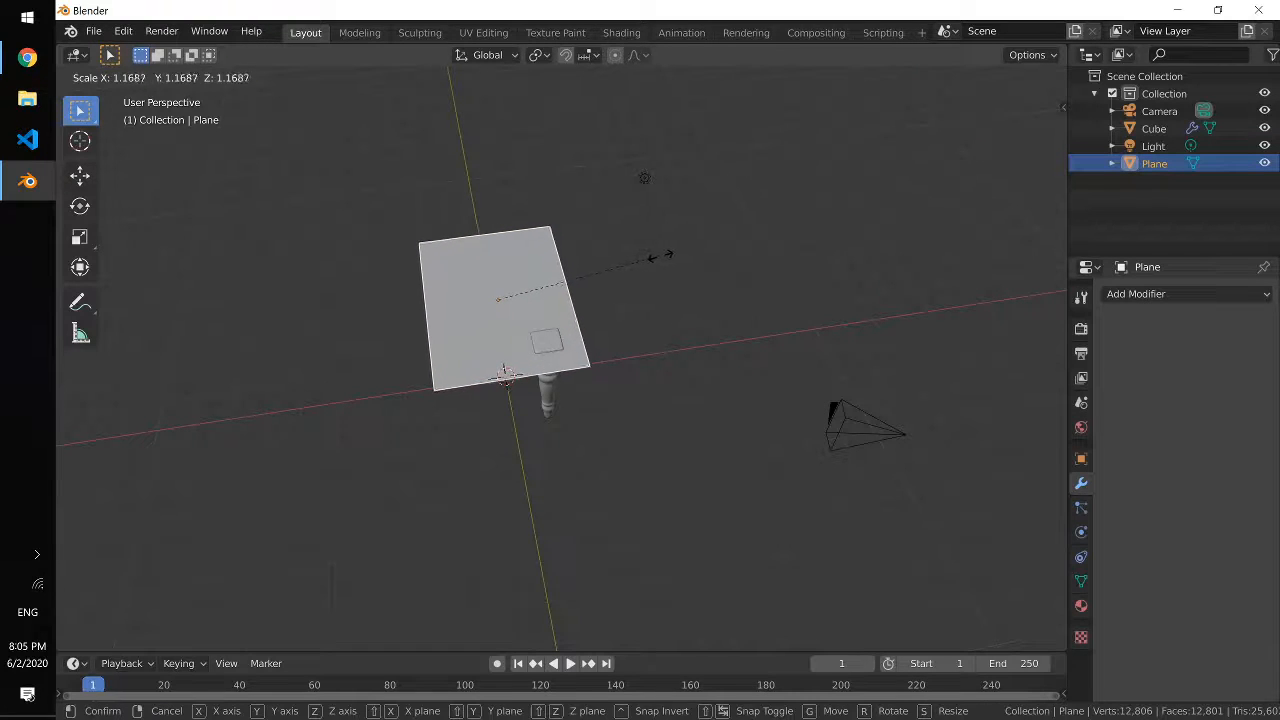
left_click(665, 262)
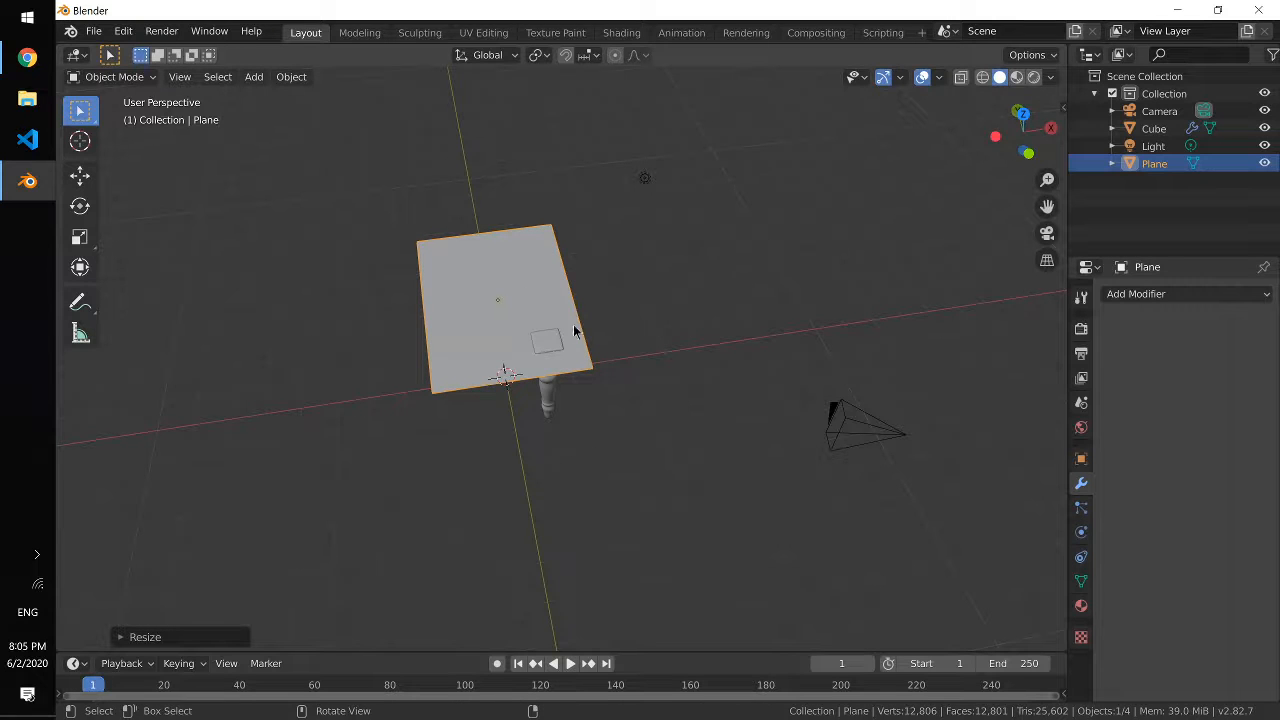
key("g")
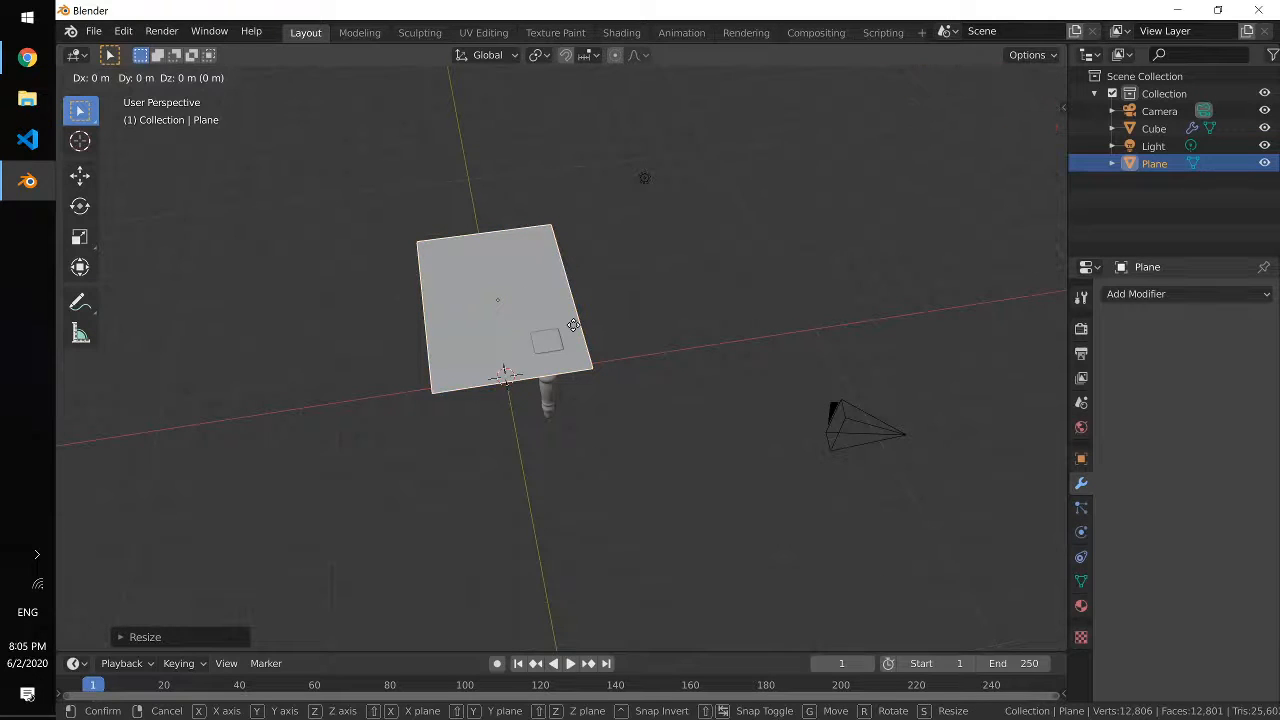
key("z")
left_click(572, 325)
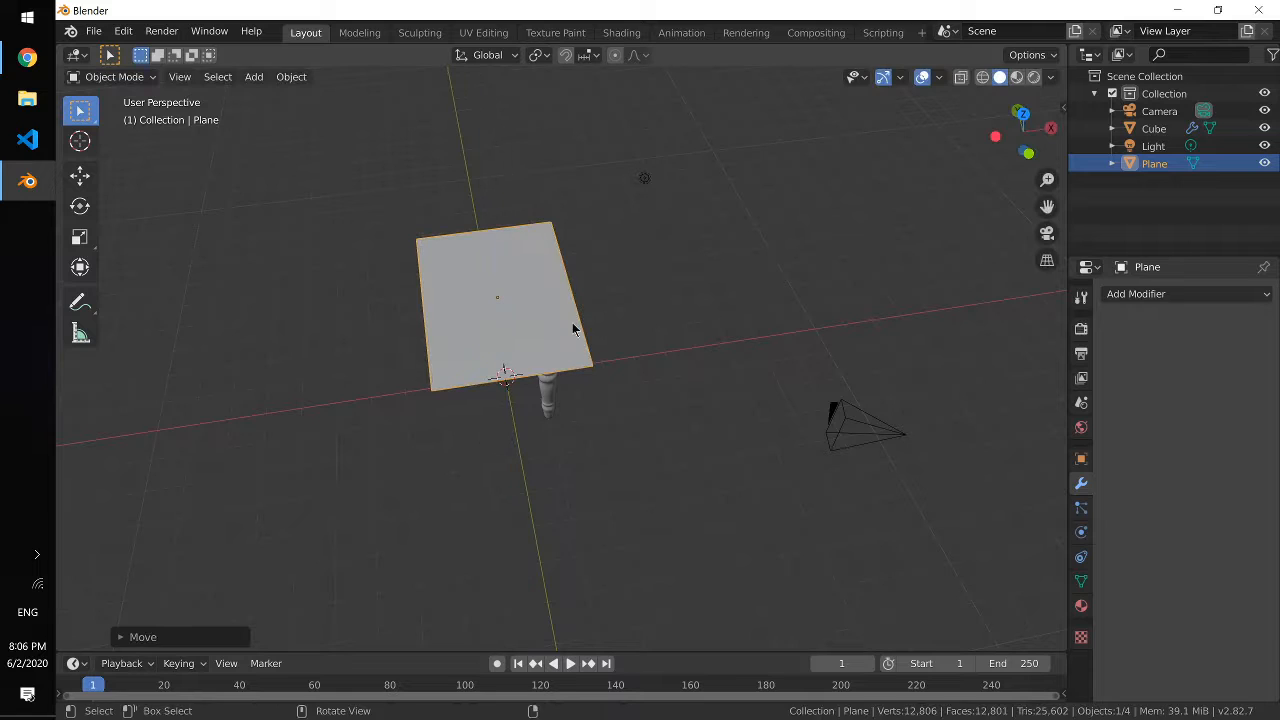
Step: In wireframe top view, shift the leg about 0.23 m in X and -0.40 m in Y towards the tabletop's corner
mouse_move(592, 347)
middle_mouse_down()
mouse_move(544, 328)
mouse_move(576, 321)
mouse_move(590, 334)
middle_mouse_up()
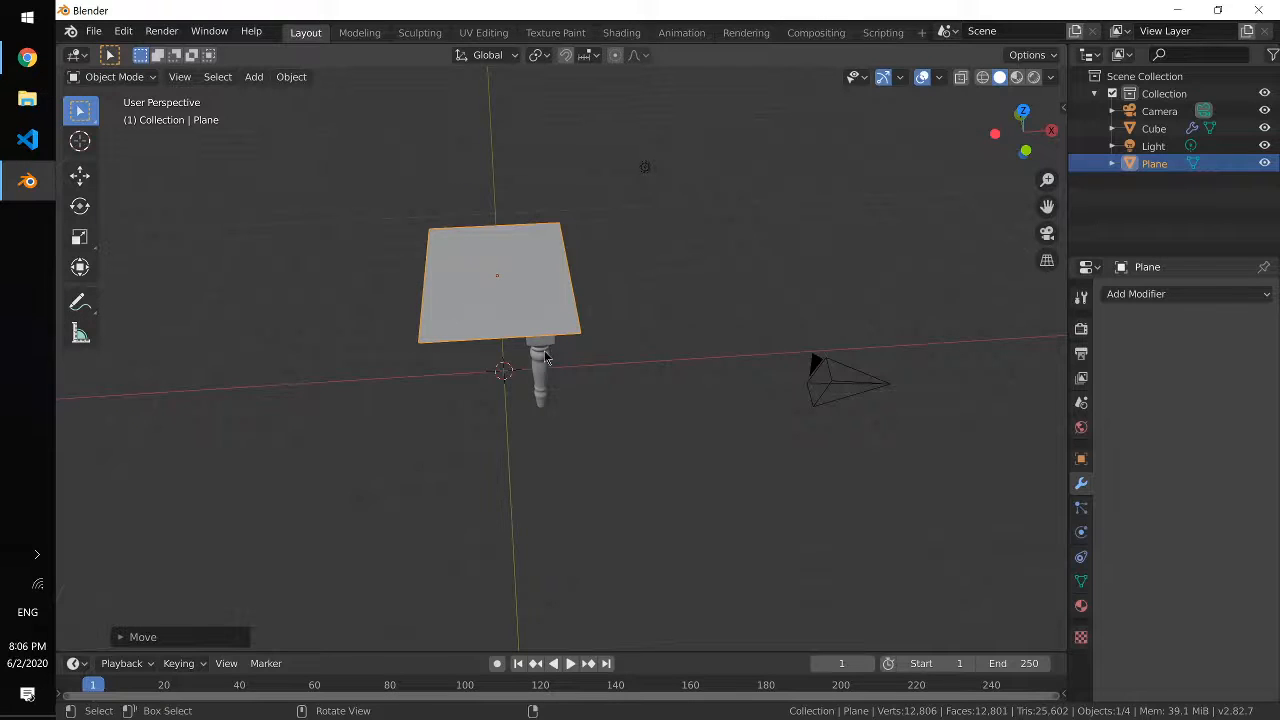
key("KP_7")
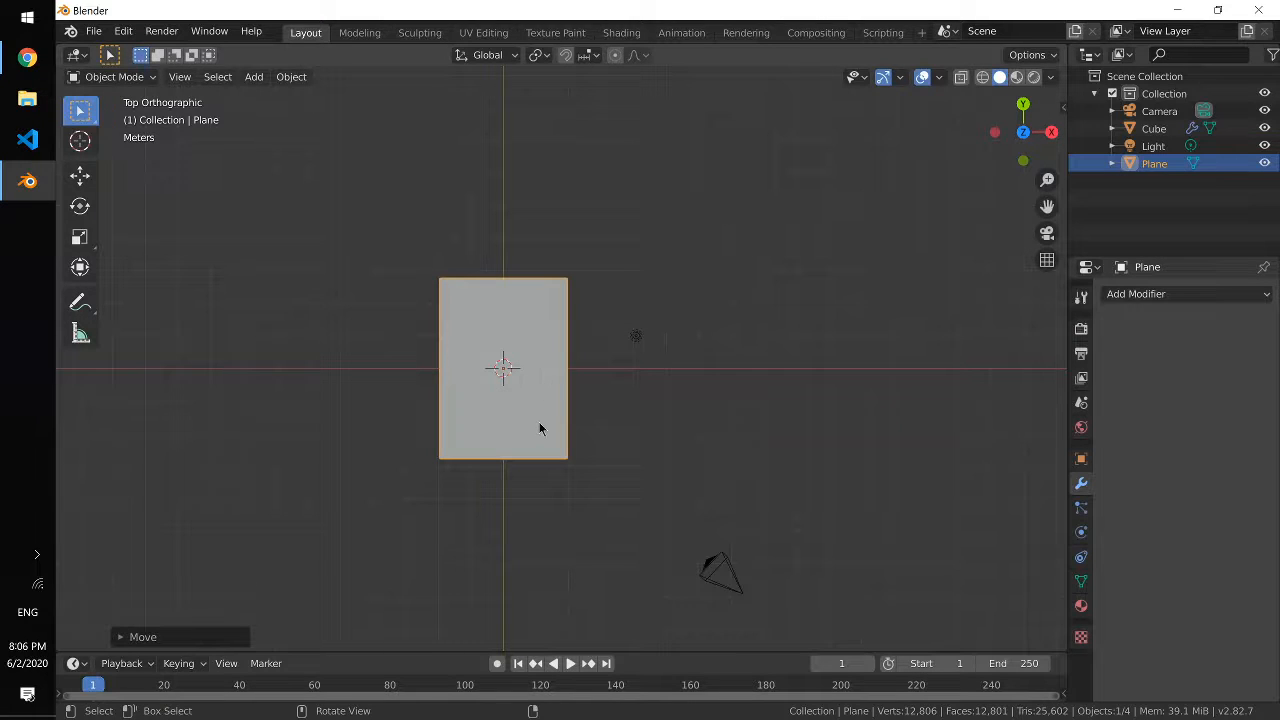
key("Tab")
key("Tab")
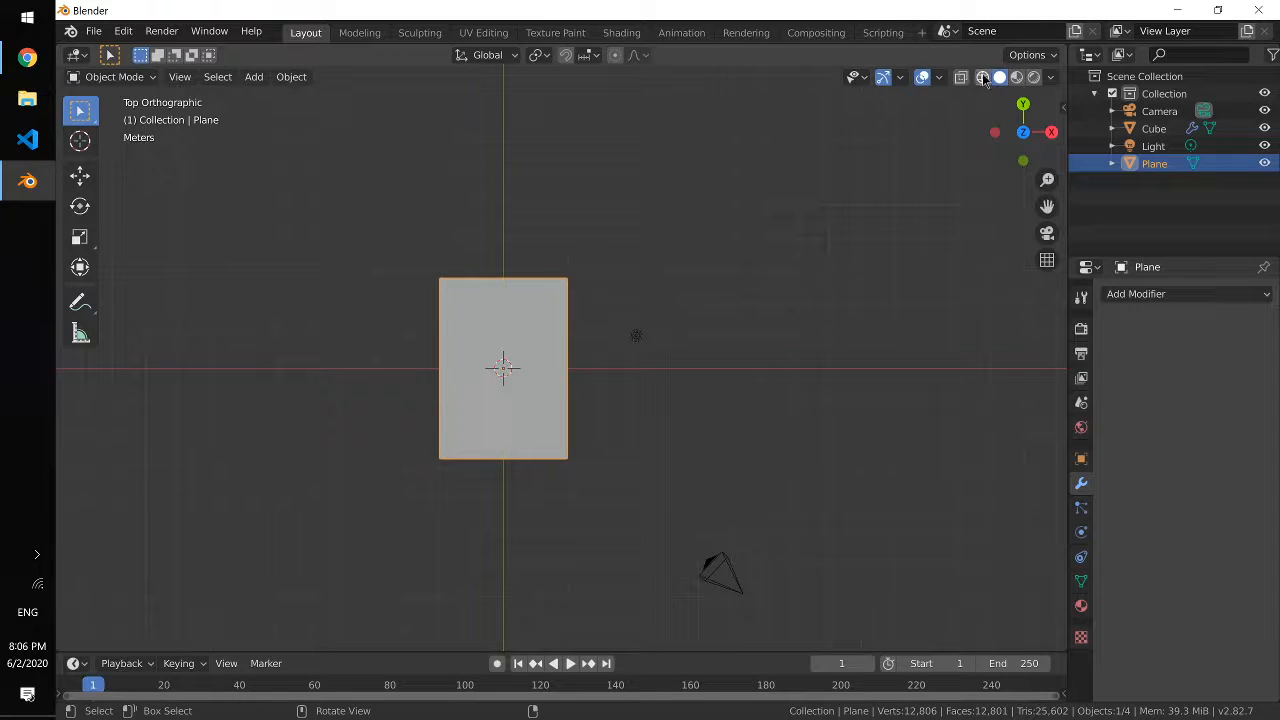
left_click(982, 77)
left_click(534, 426)
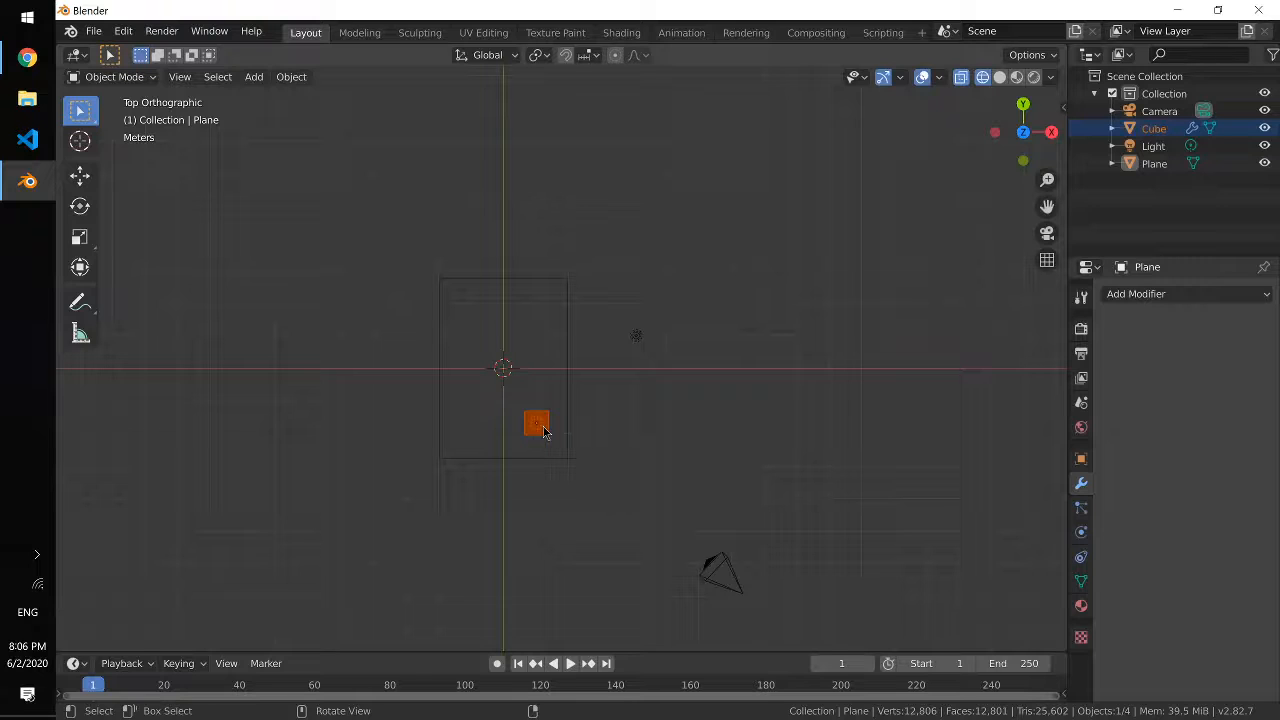
key("g")
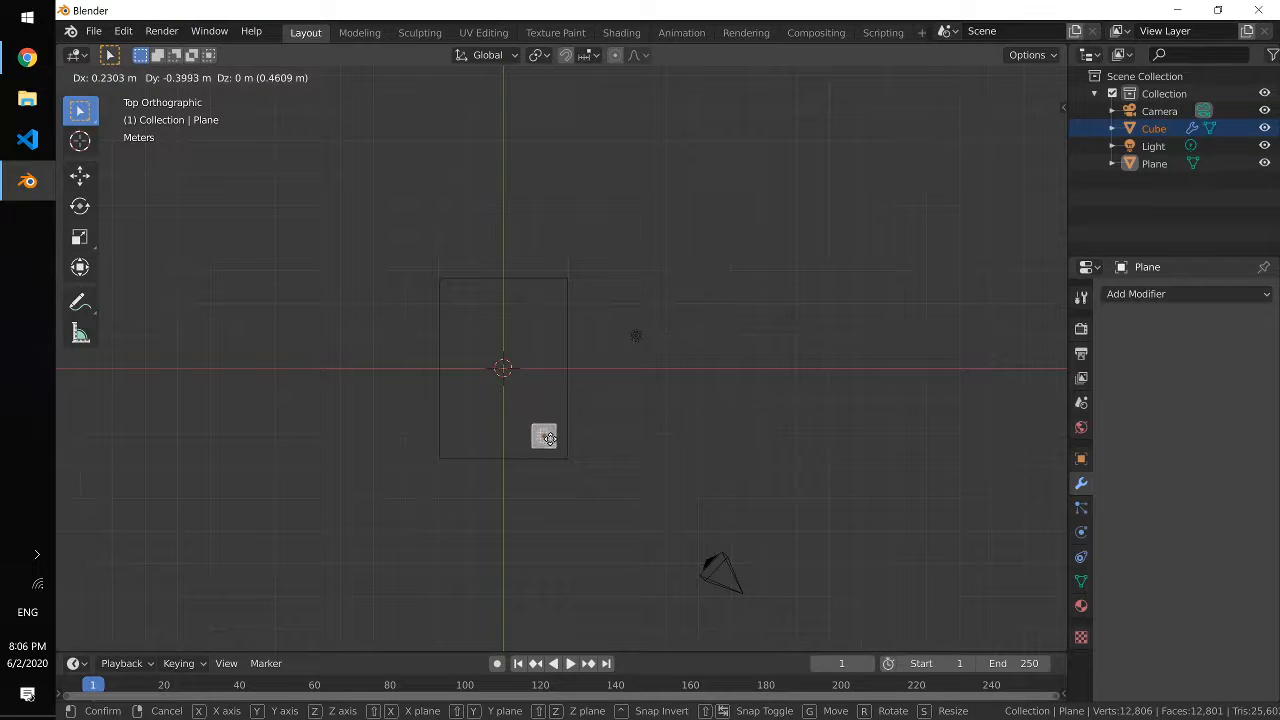
left_click(549, 439)
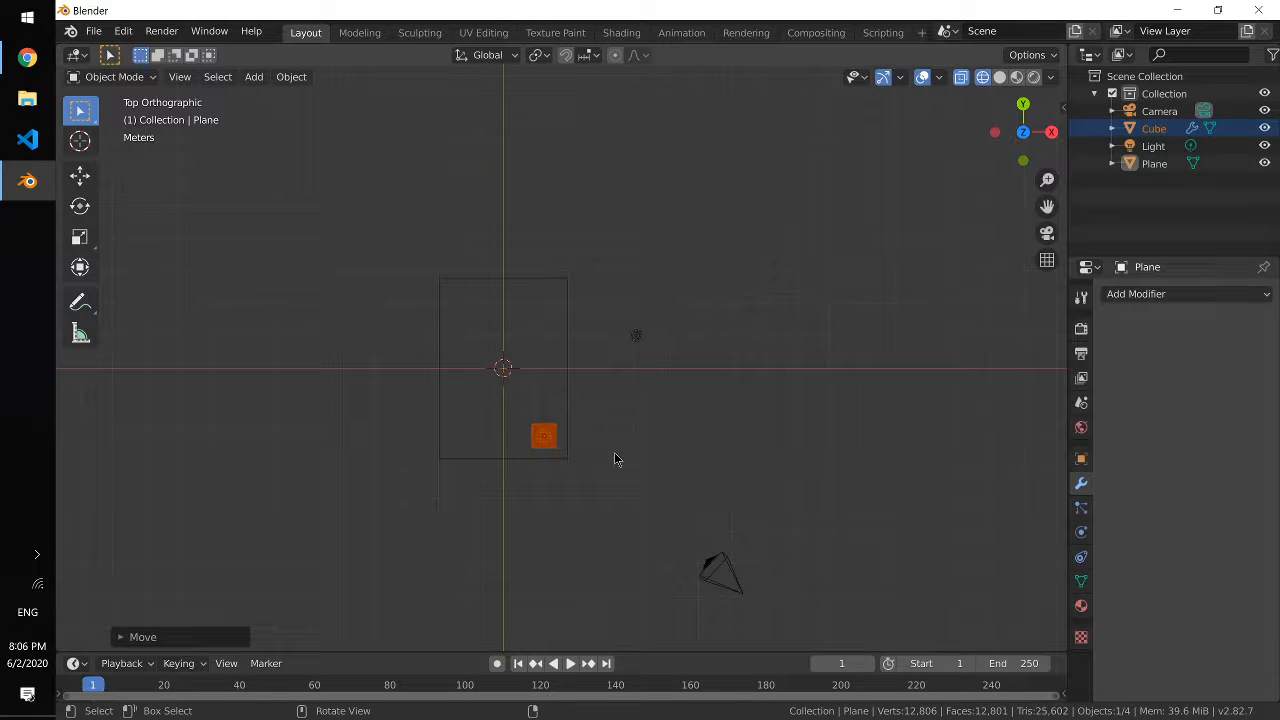
Step: Duplicate the leg and place the copy about -2.41 m along the X axis, at the tabletop's adjacent corner
key("shift+d")
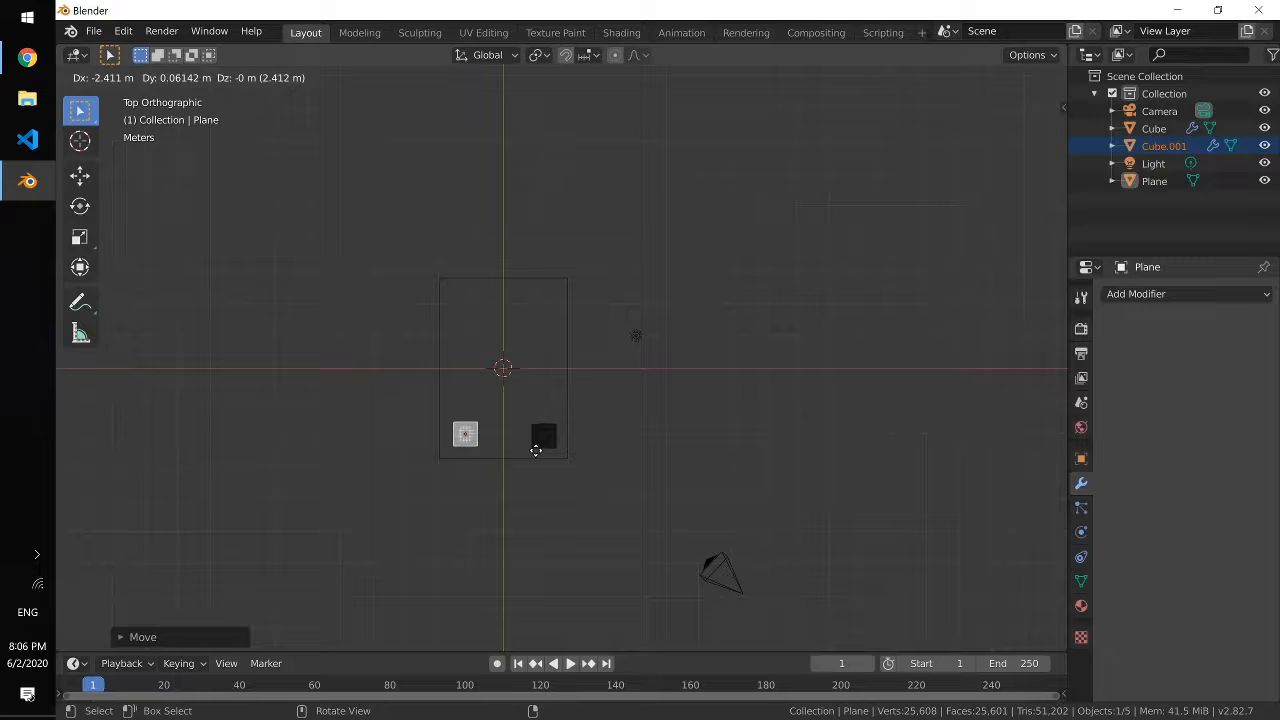
key("x")
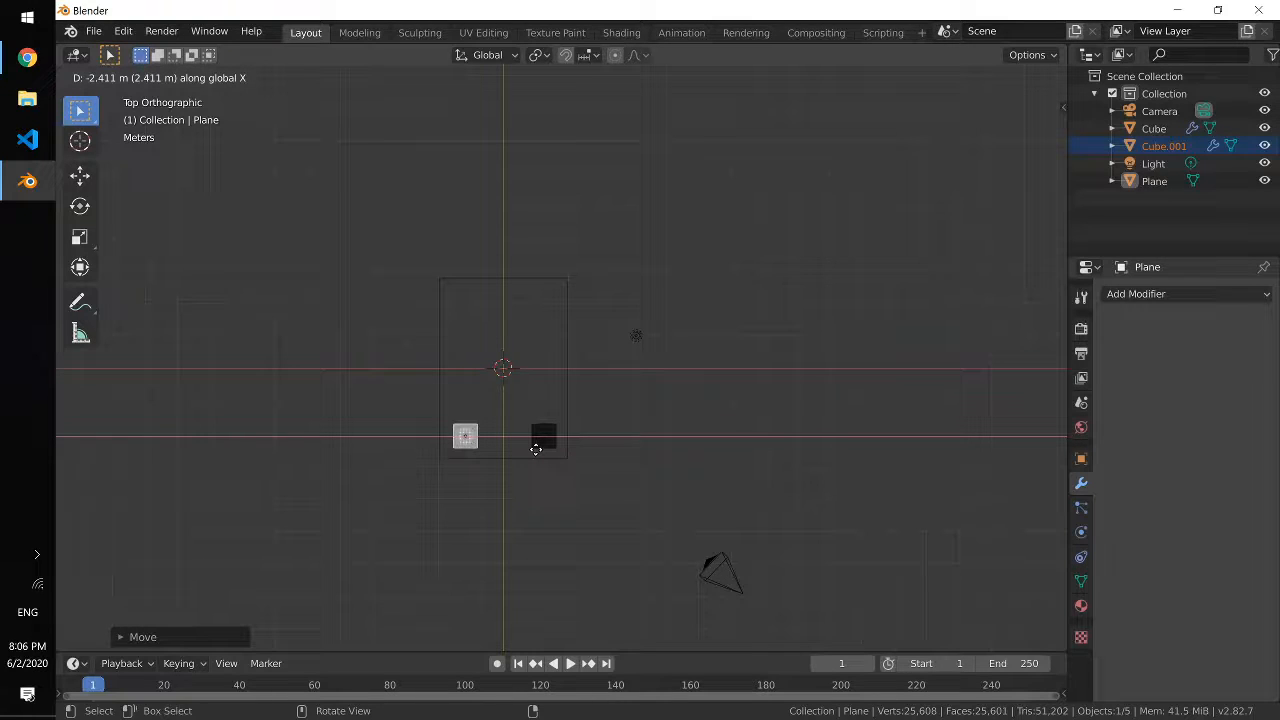
left_click(536, 449)
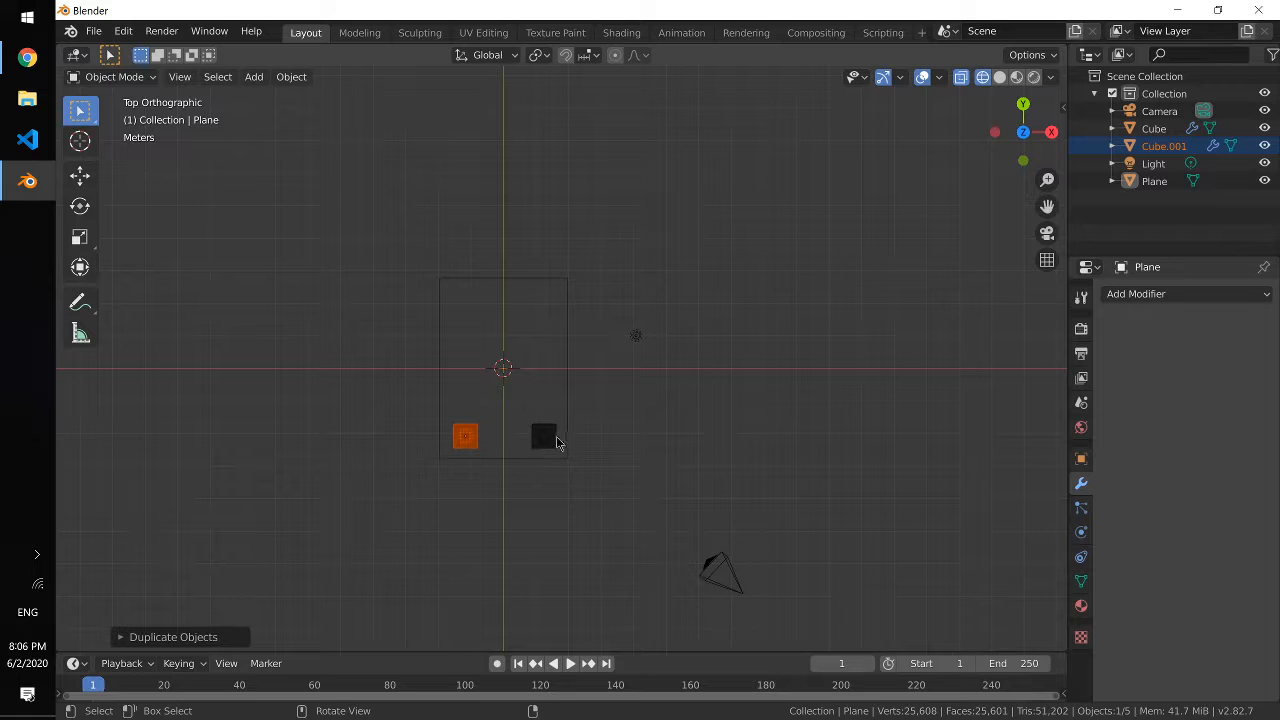
Step: Delete the leg copy at the tabletop's corner on the negative X, negative Y side
left_click(554, 436, "shift")
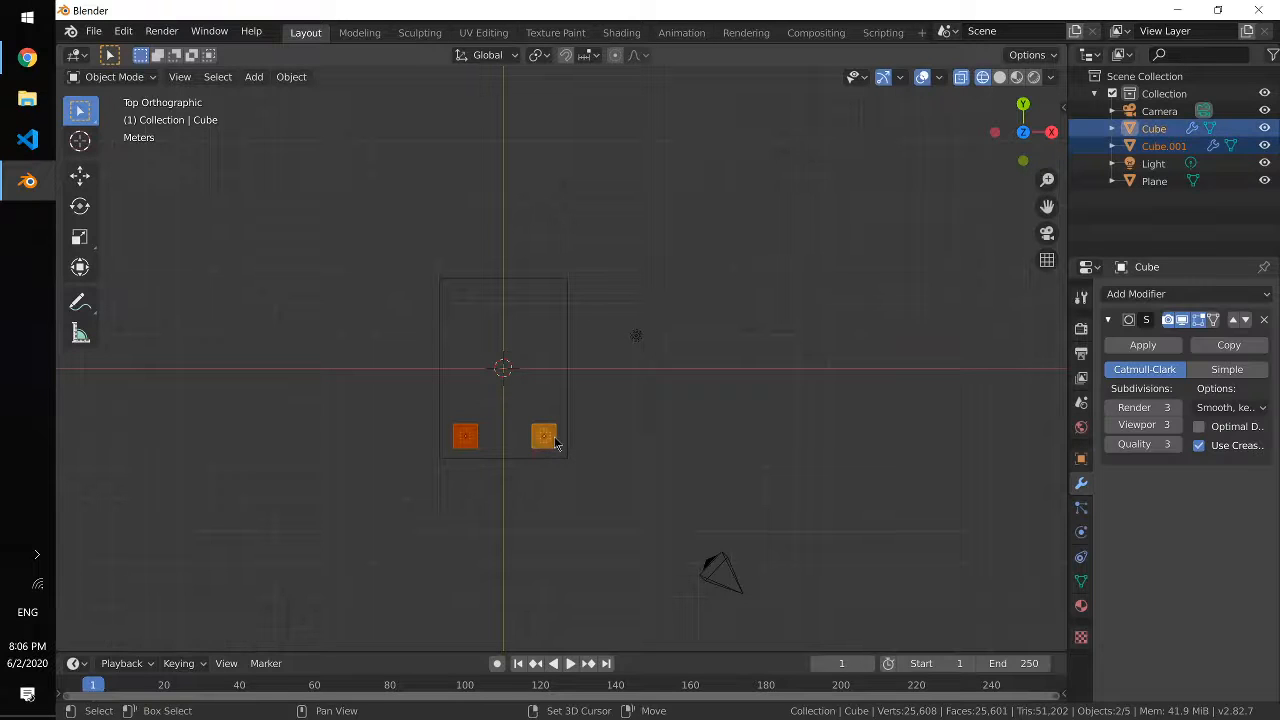
left_click(466, 437)
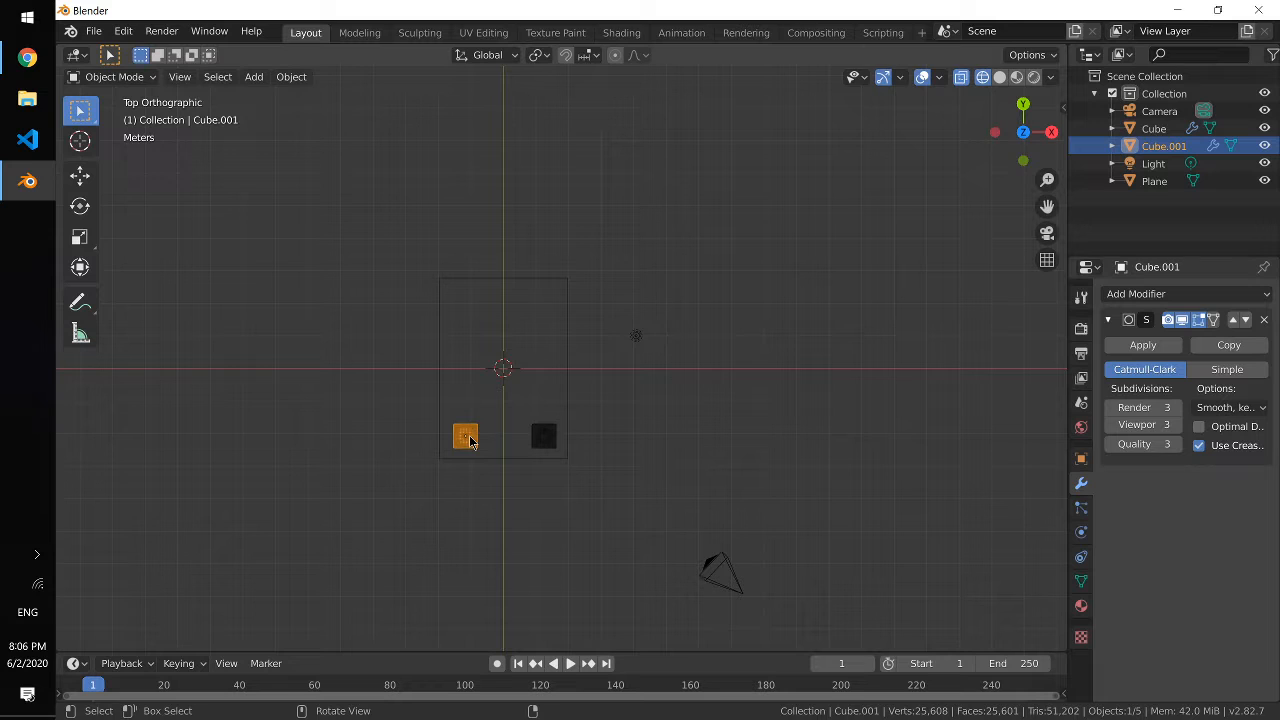
key("Delete")
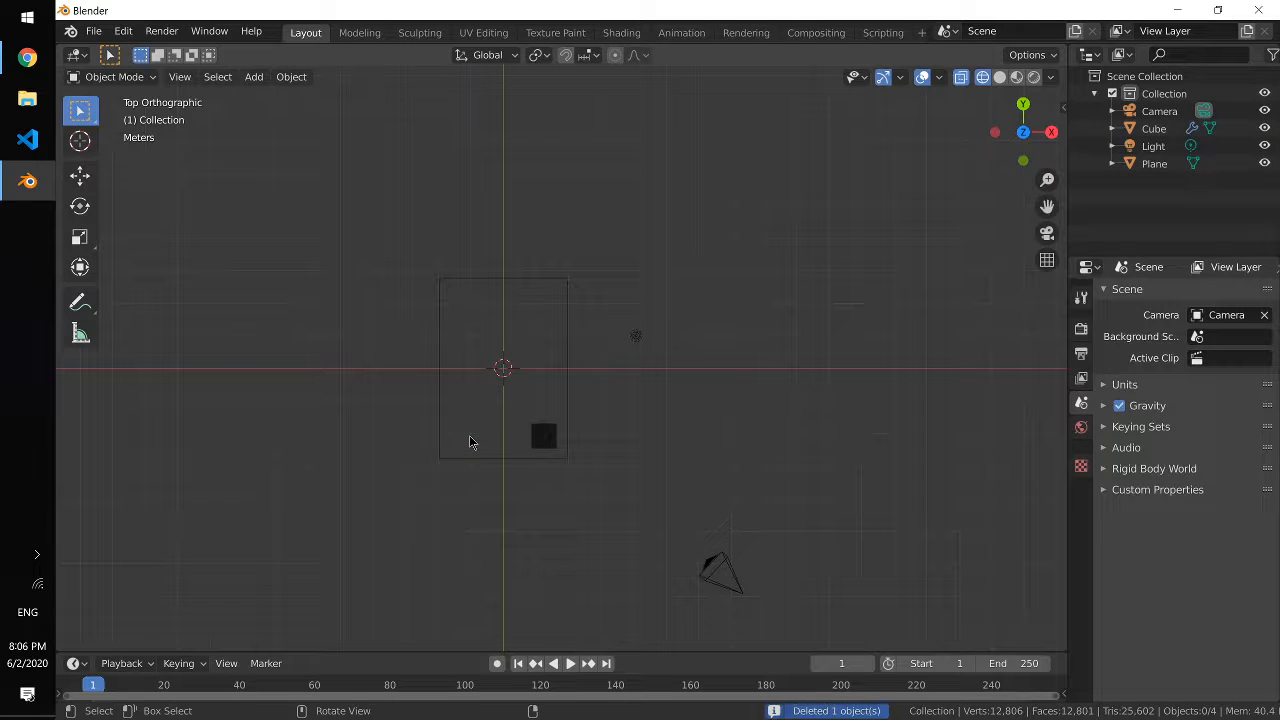
Step: Make a linked duplicate of the remaining leg and place it about -2.4 m along the X axis, at the adjacent corner
left_click(546, 440)
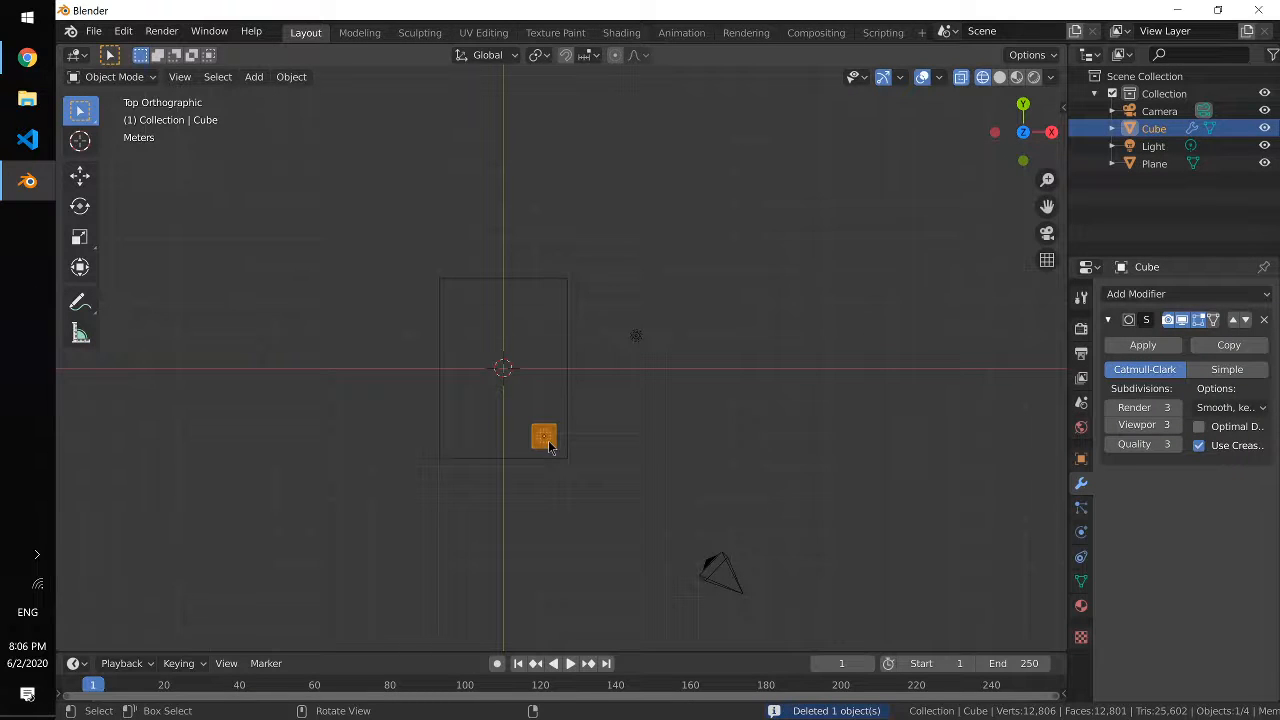
key("shift+d")
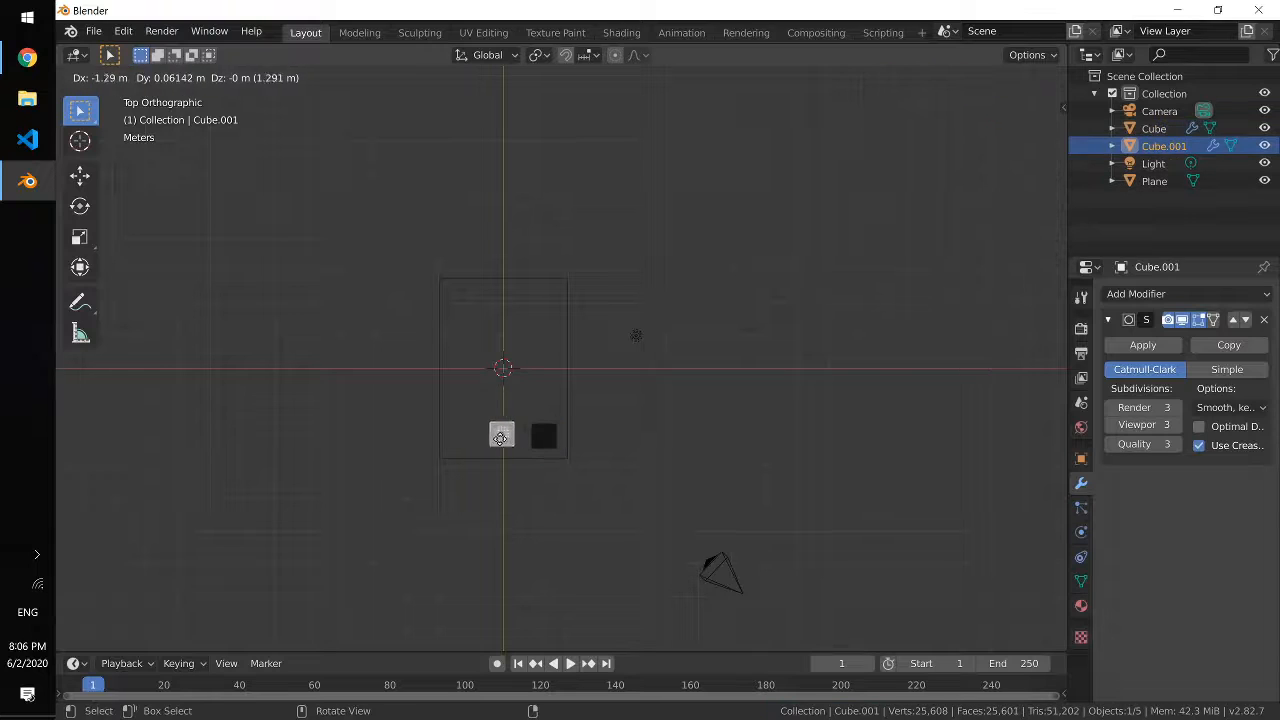
key("x")
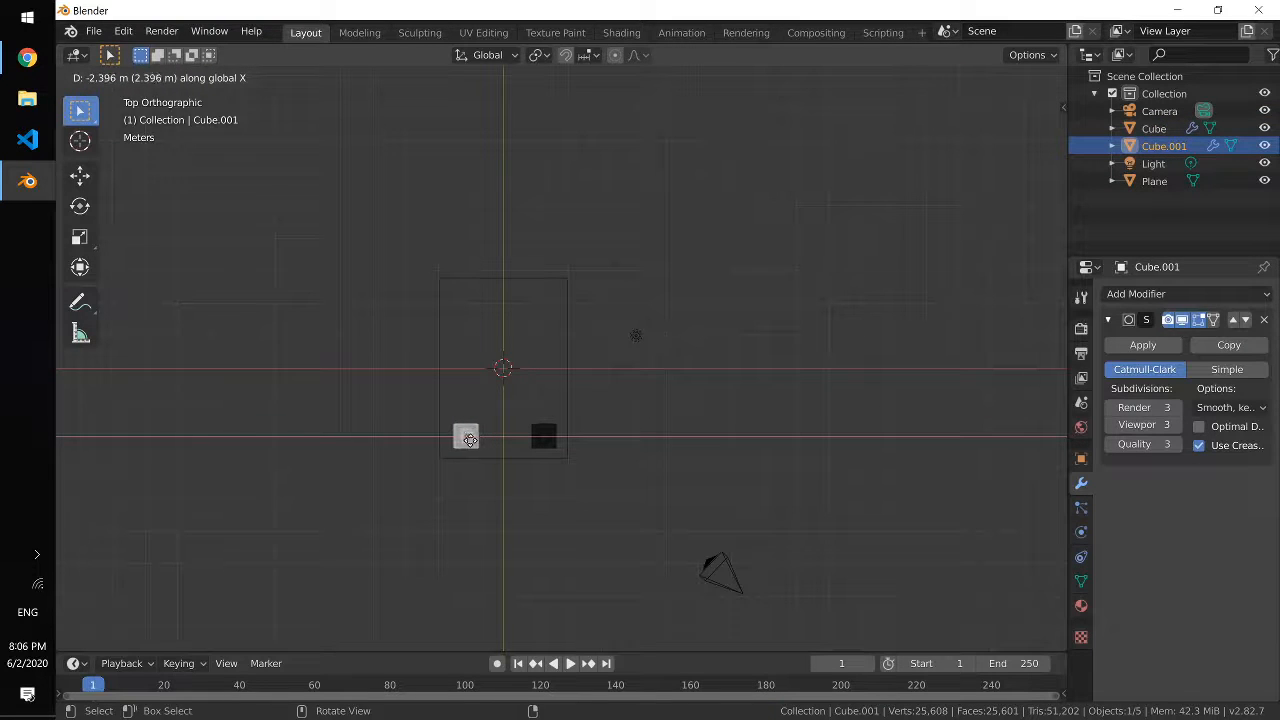
left_click(467, 440)
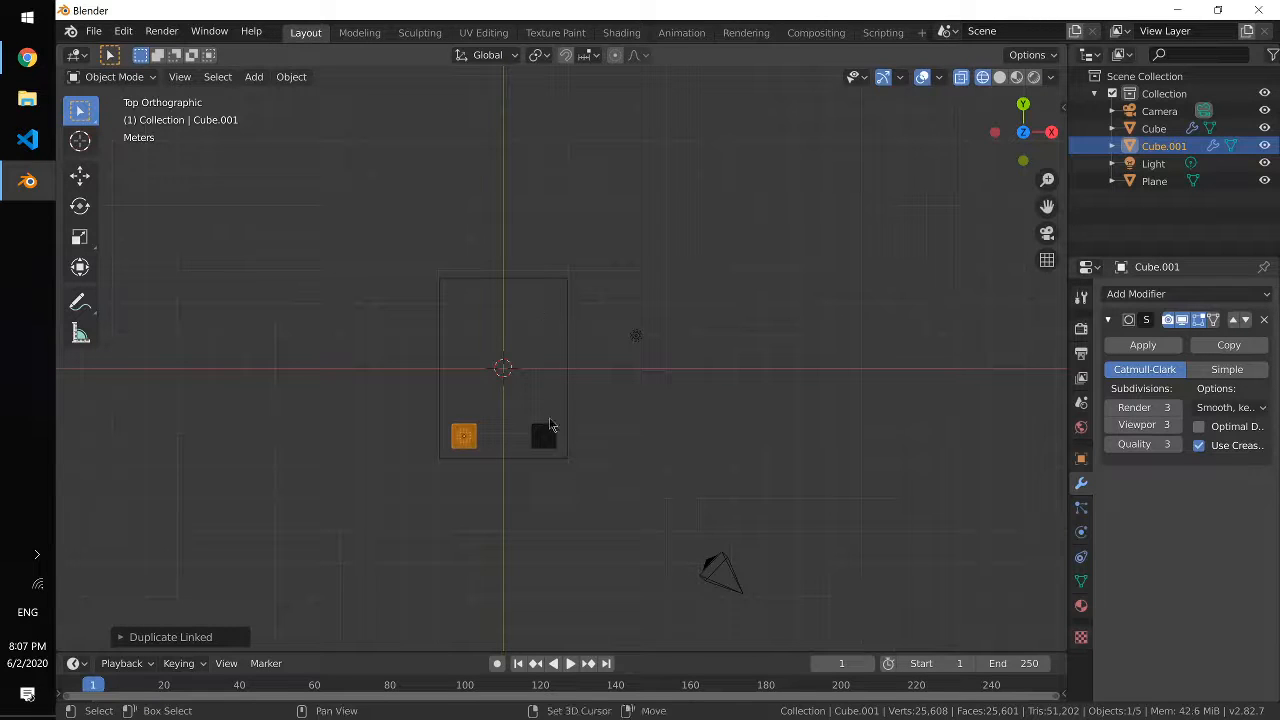
Step: Make linked duplicates of both legs and place them about 4.1 m along the Y axis, at the tabletop's opposite corners
left_click(545, 437, "shift")
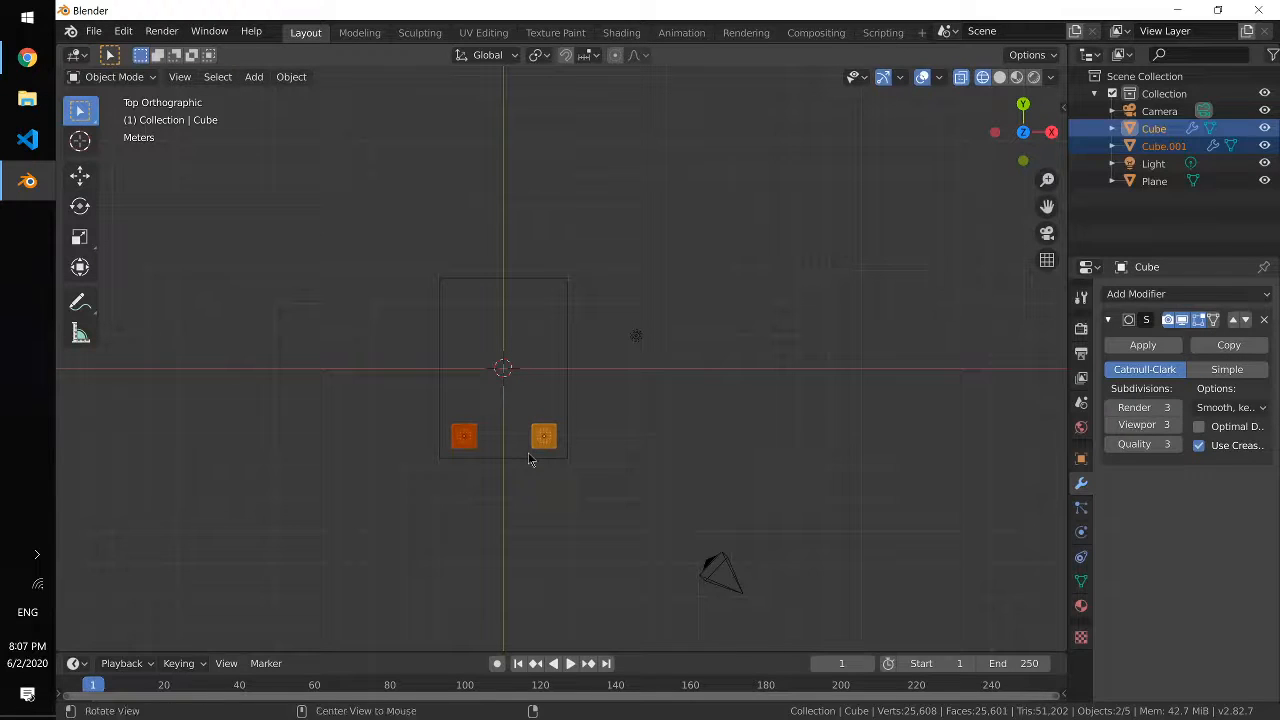
key("shift+d")
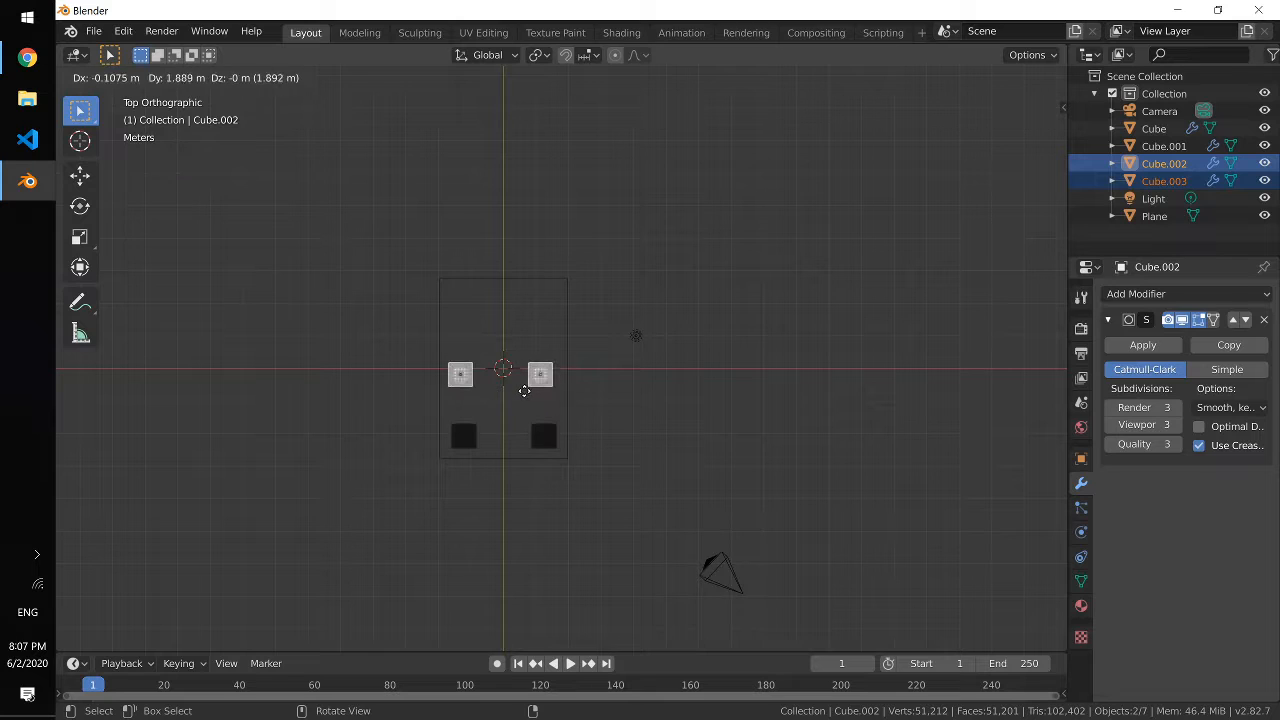
key("y")
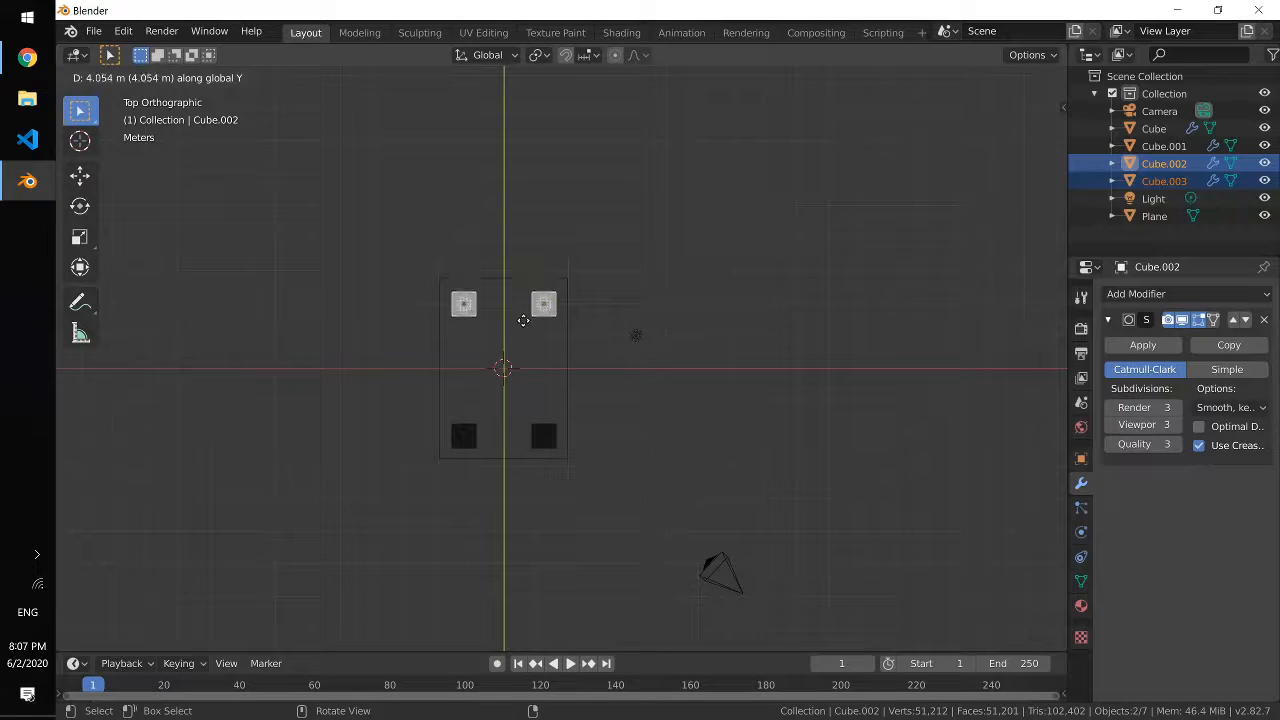
left_click(524, 320)
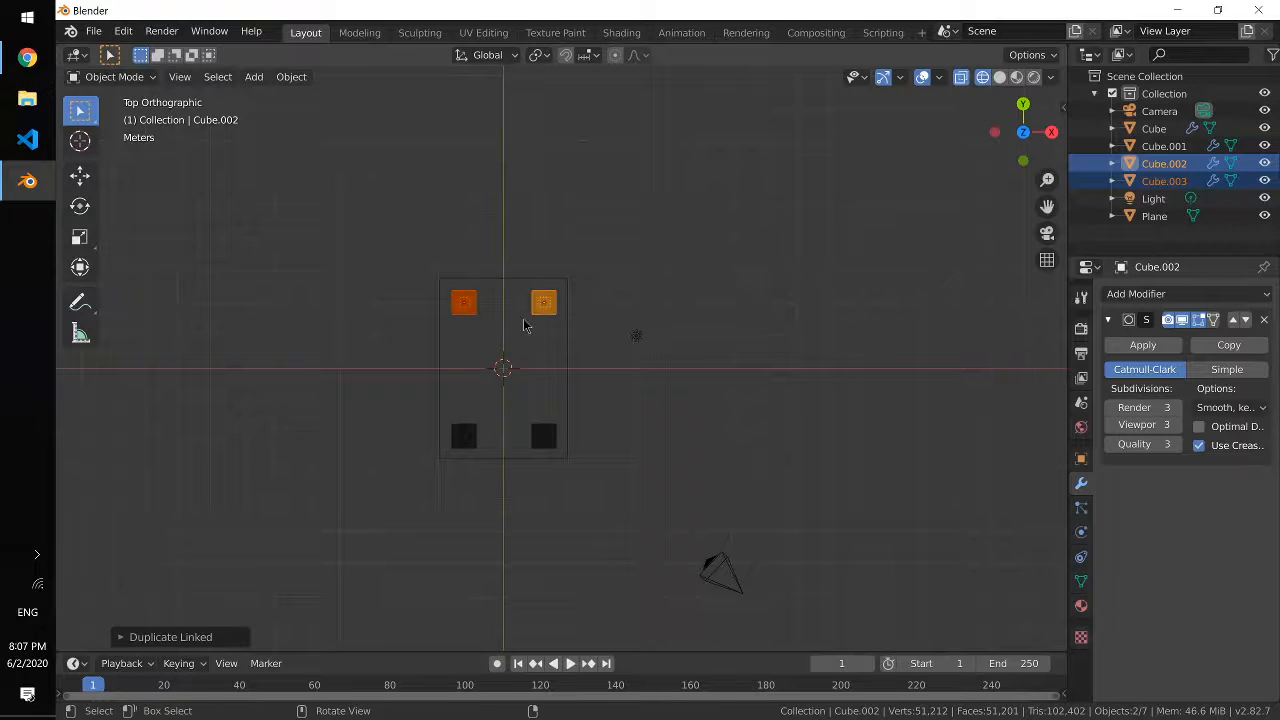
Step: Show the scene in solid shading and scale the tabletop plane up about 1.1 times so it overhangs the legs
middle_click_drag(629, 320, 575, 278)
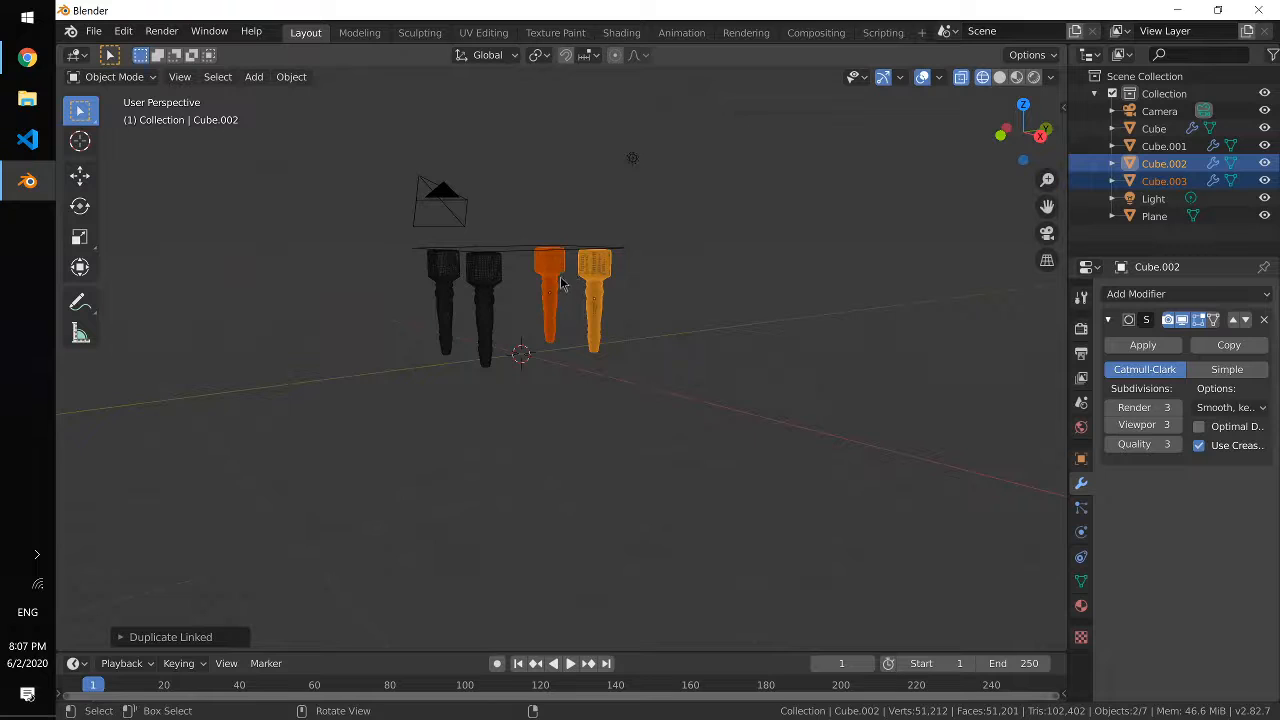
left_click(536, 258)
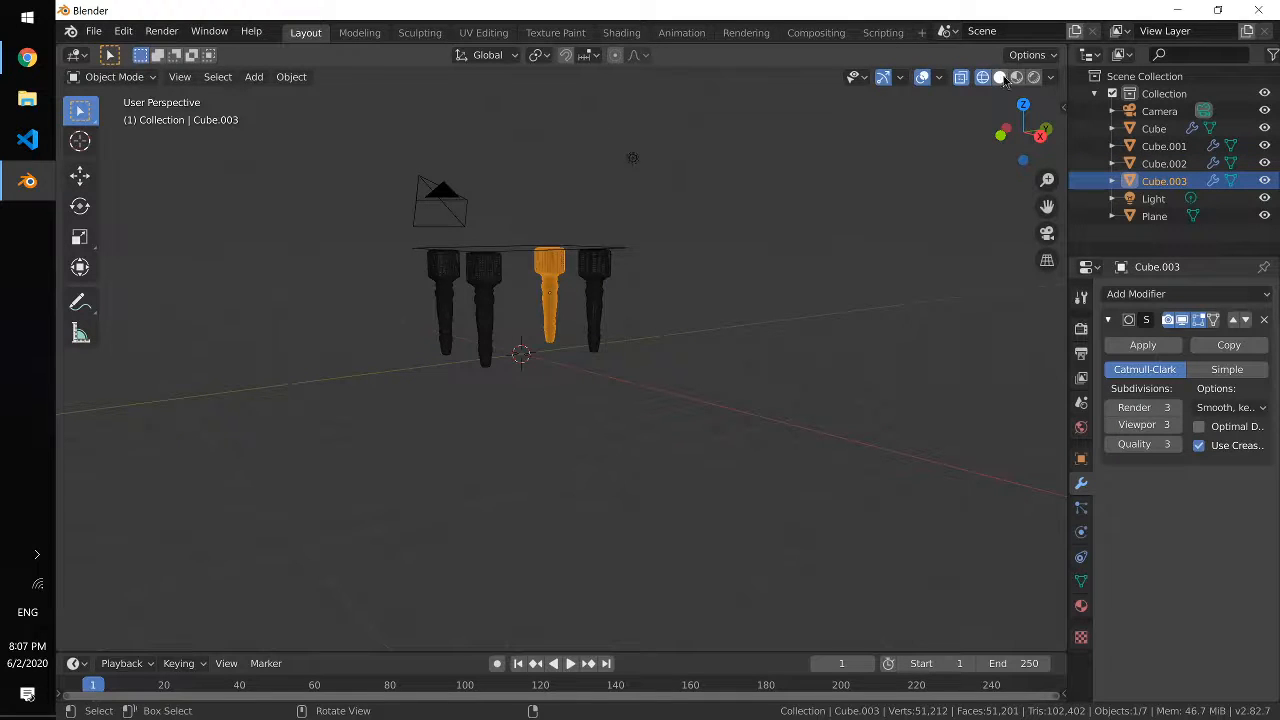
left_click(999, 77)
mouse_move(603, 276)
middle_mouse_down()
mouse_move(593, 318)
mouse_move(520, 240)
middle_mouse_up()
left_click(520, 240)
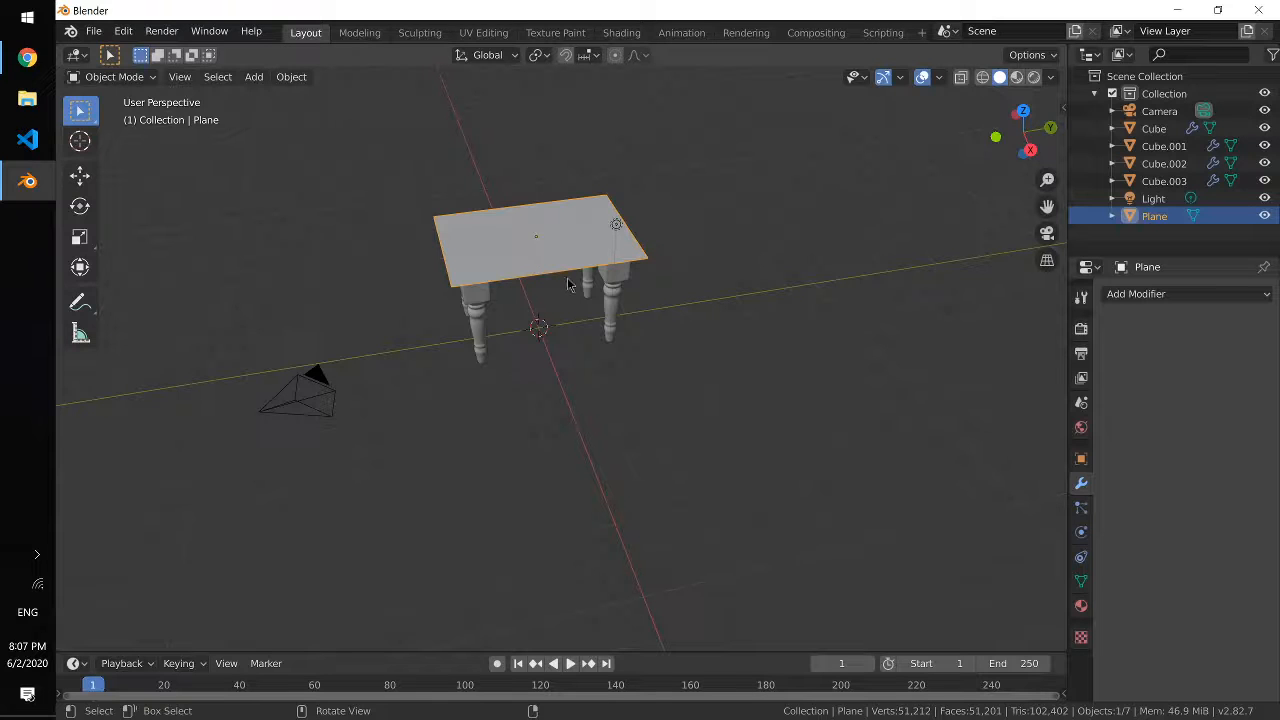
key("s")
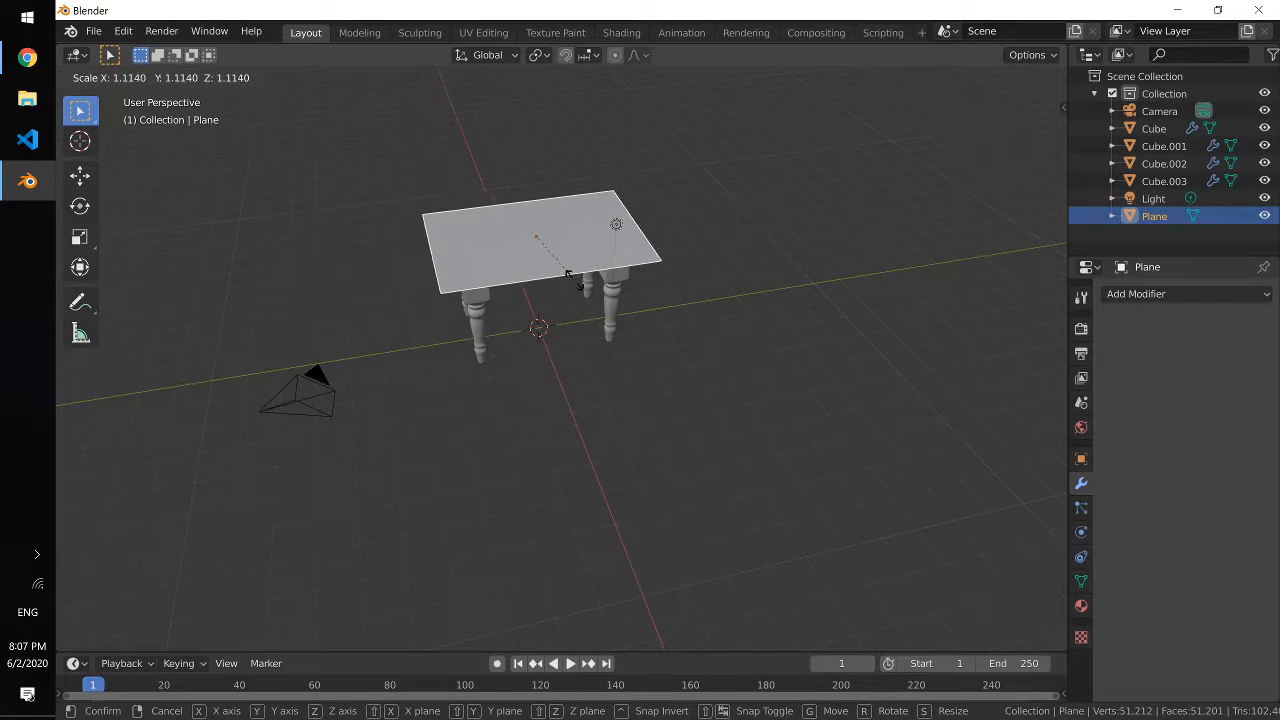
left_click(576, 288)
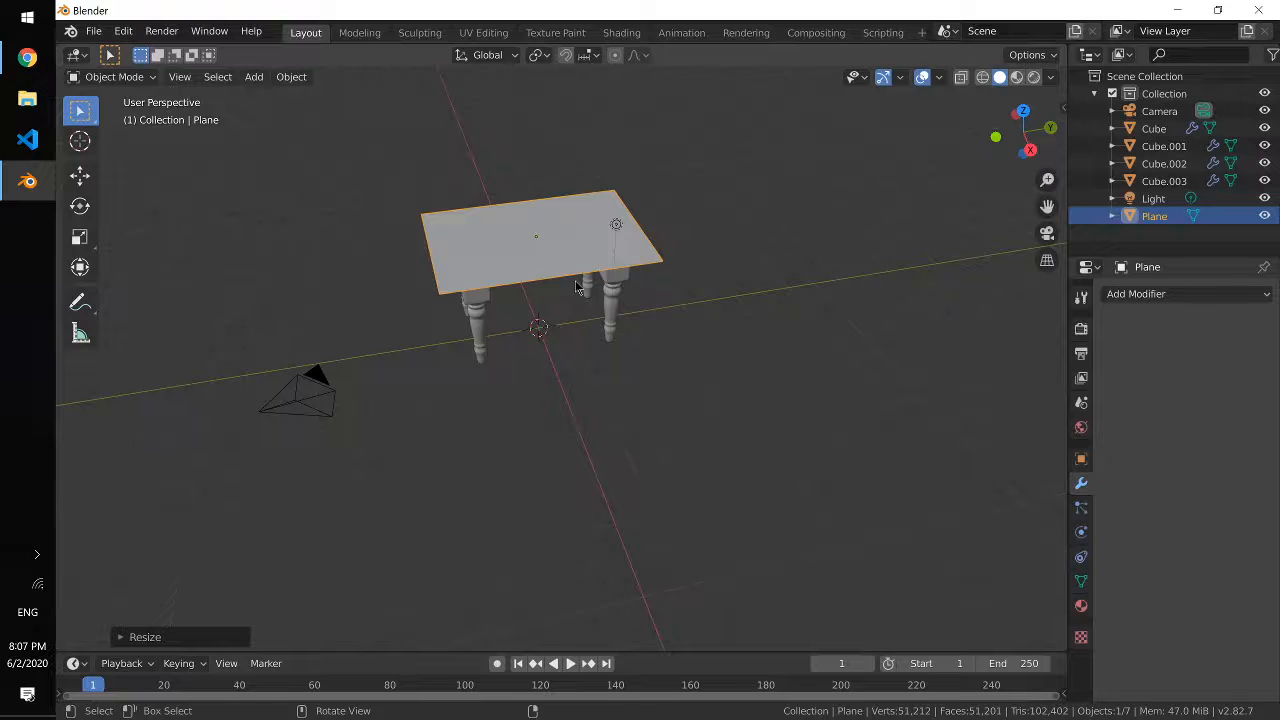
Step: In Edit Mode, extrude the tabletop face upward about 0.17 m to give it thickness
middle_click_drag(576, 288, 617, 257)
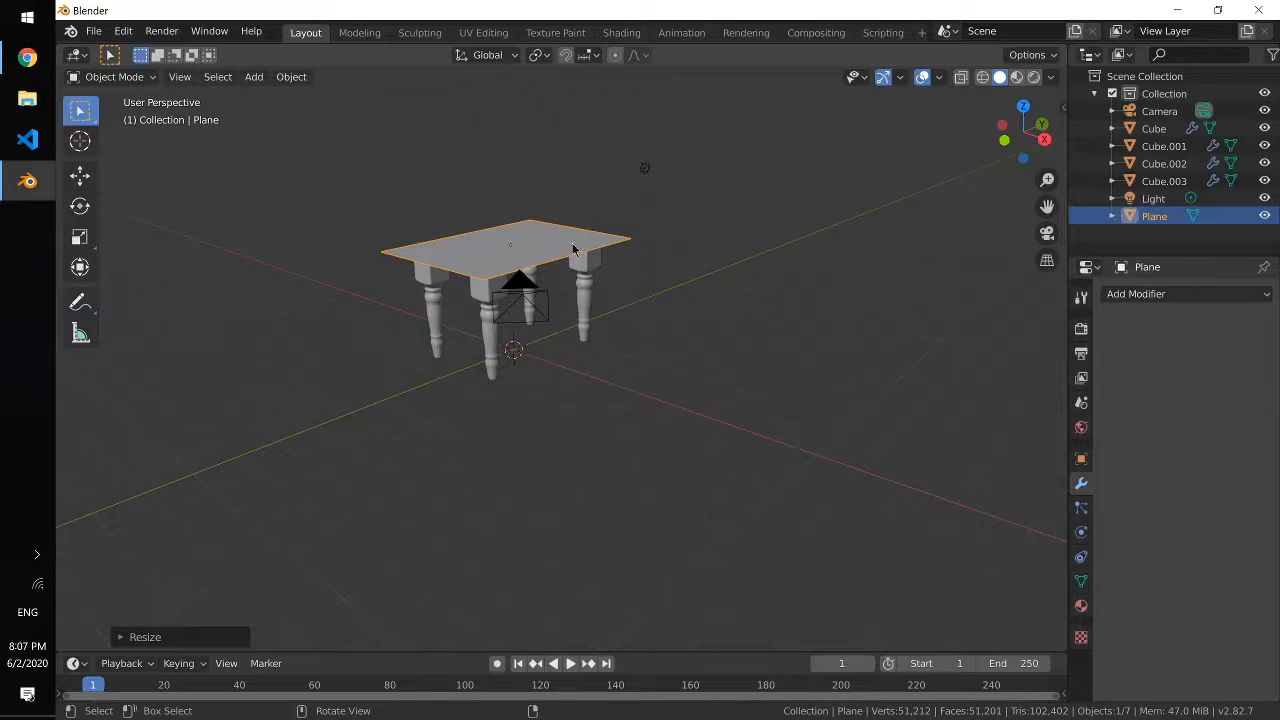
key("Tab")
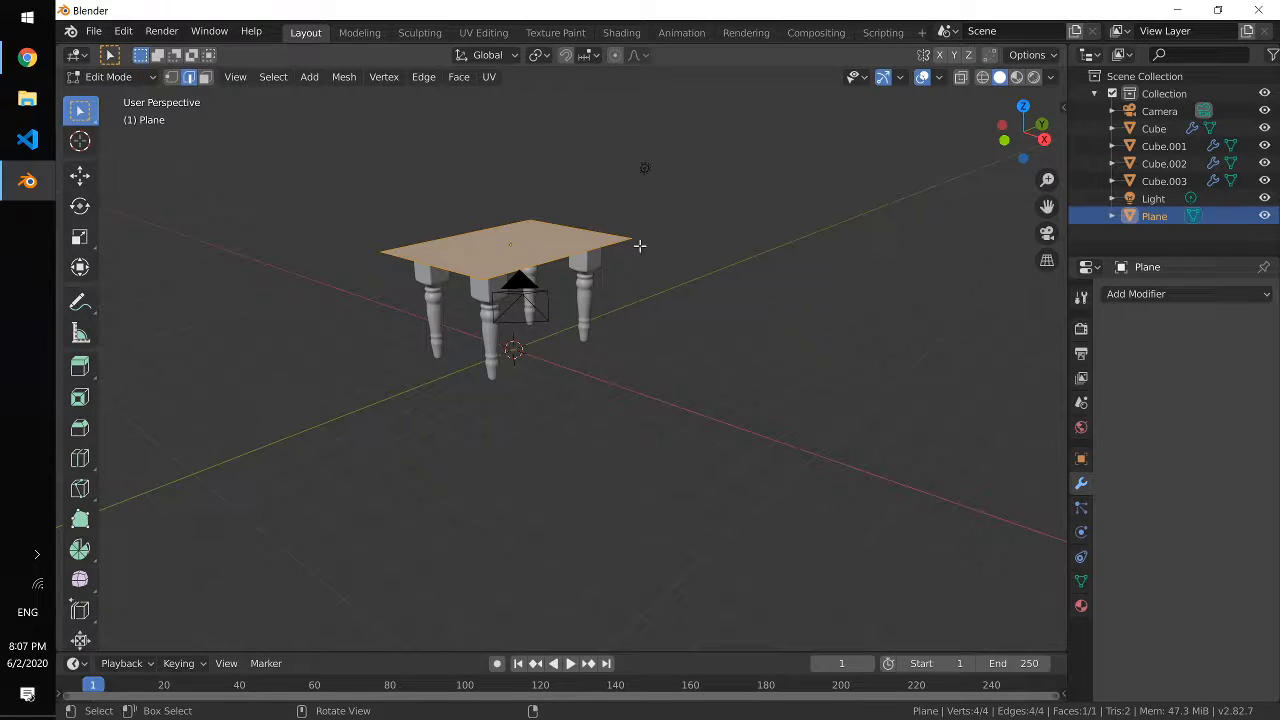
left_click(148, 78)
key("e")
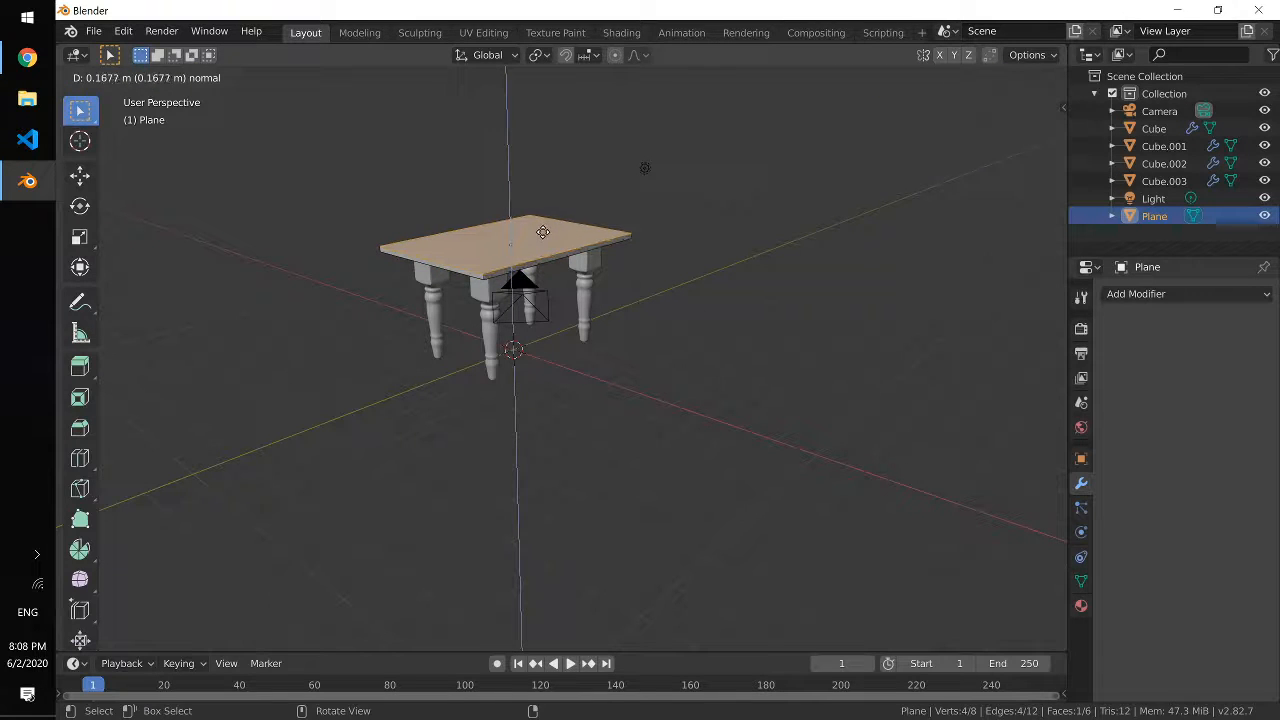
left_click(542, 233)
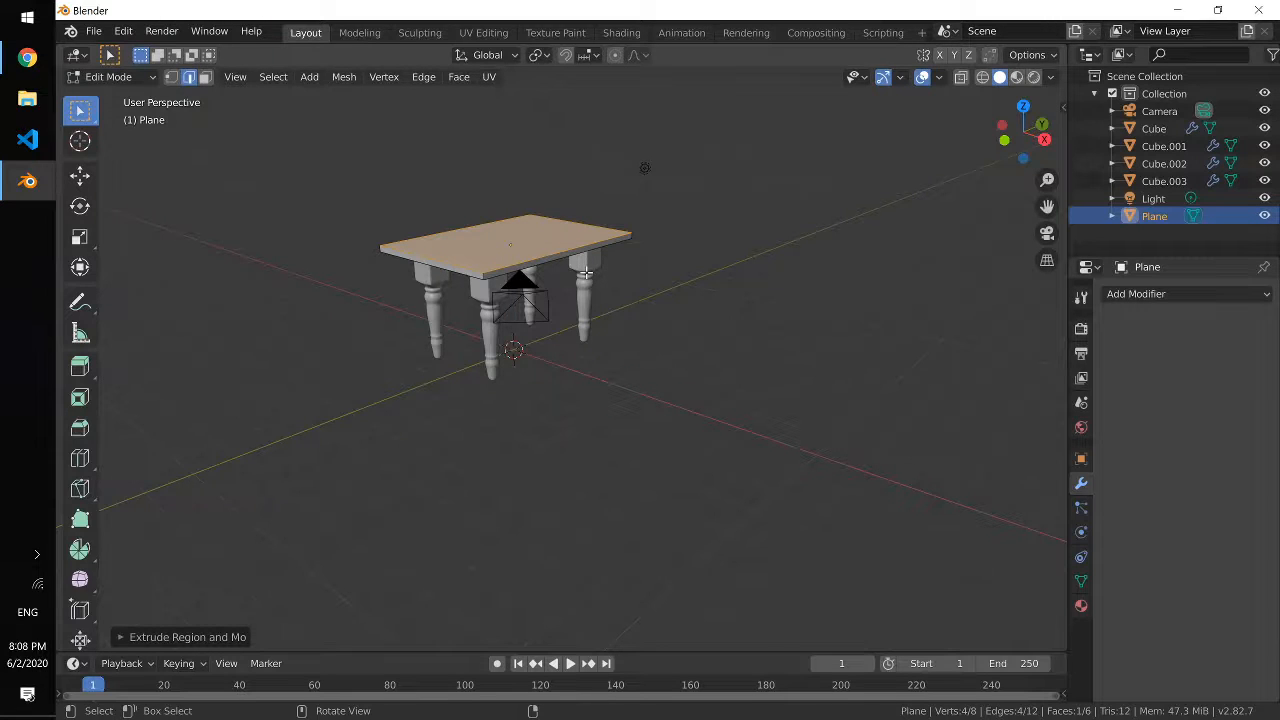
key("s")
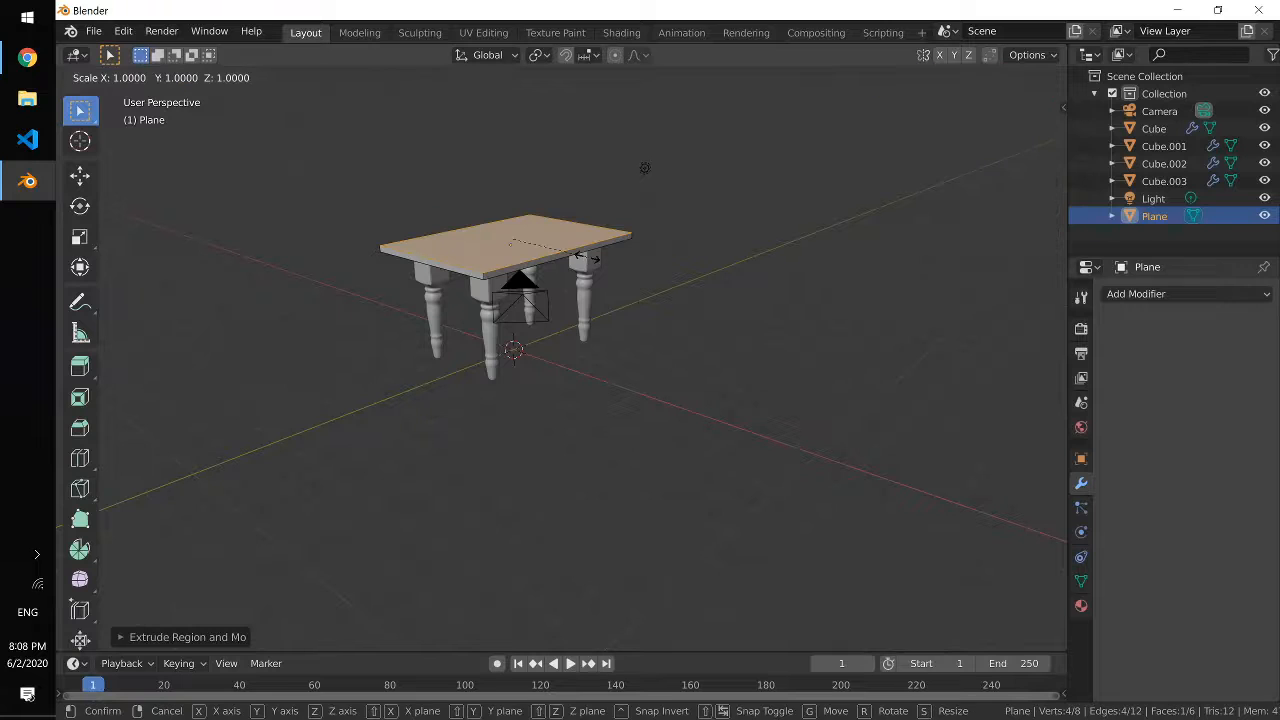
key("z")
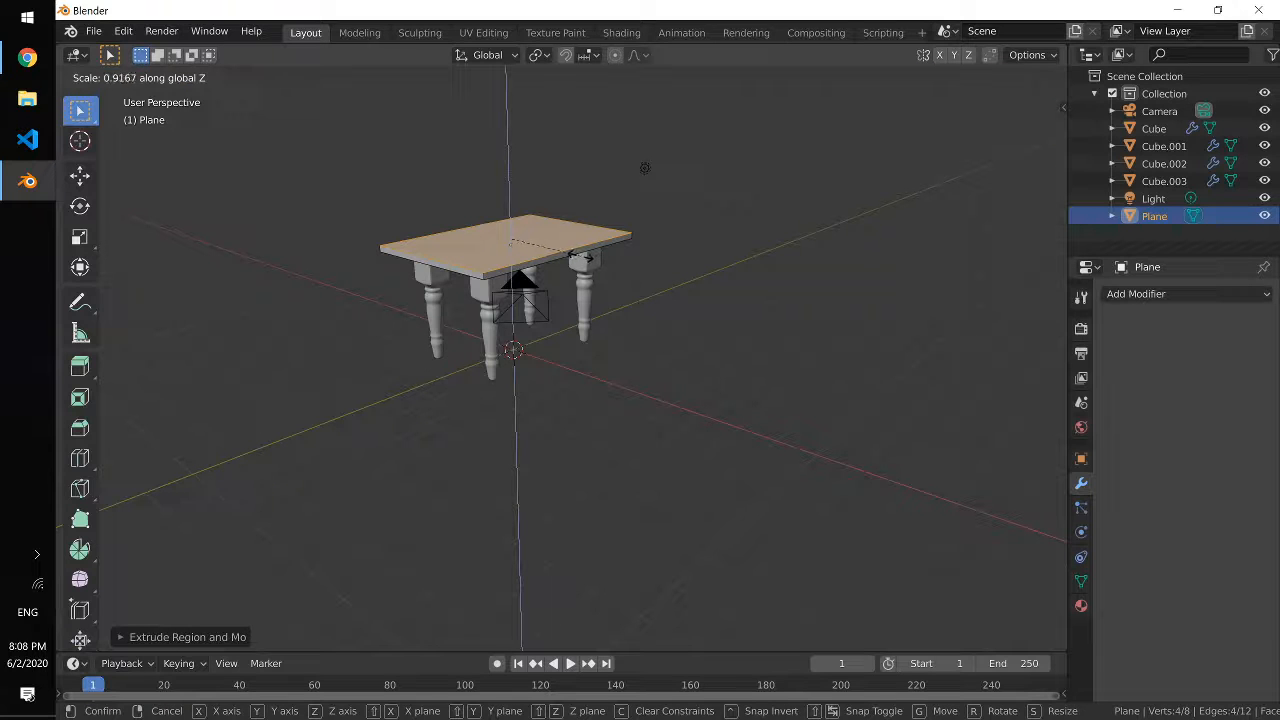
left_click(578, 257)
key("Tab")
middle_click_drag(578, 257, 622, 347)
scroll(569, 254, "up", 3)
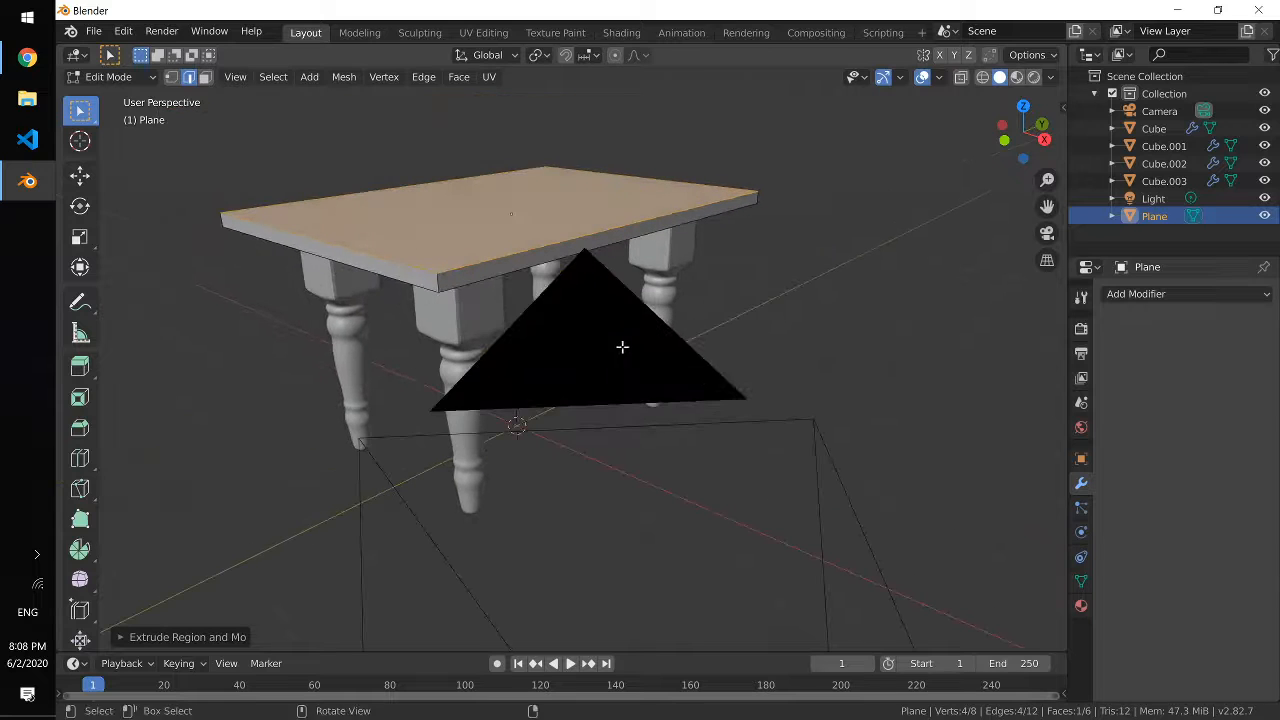
middle_click_drag(523, 337, 599, 340)
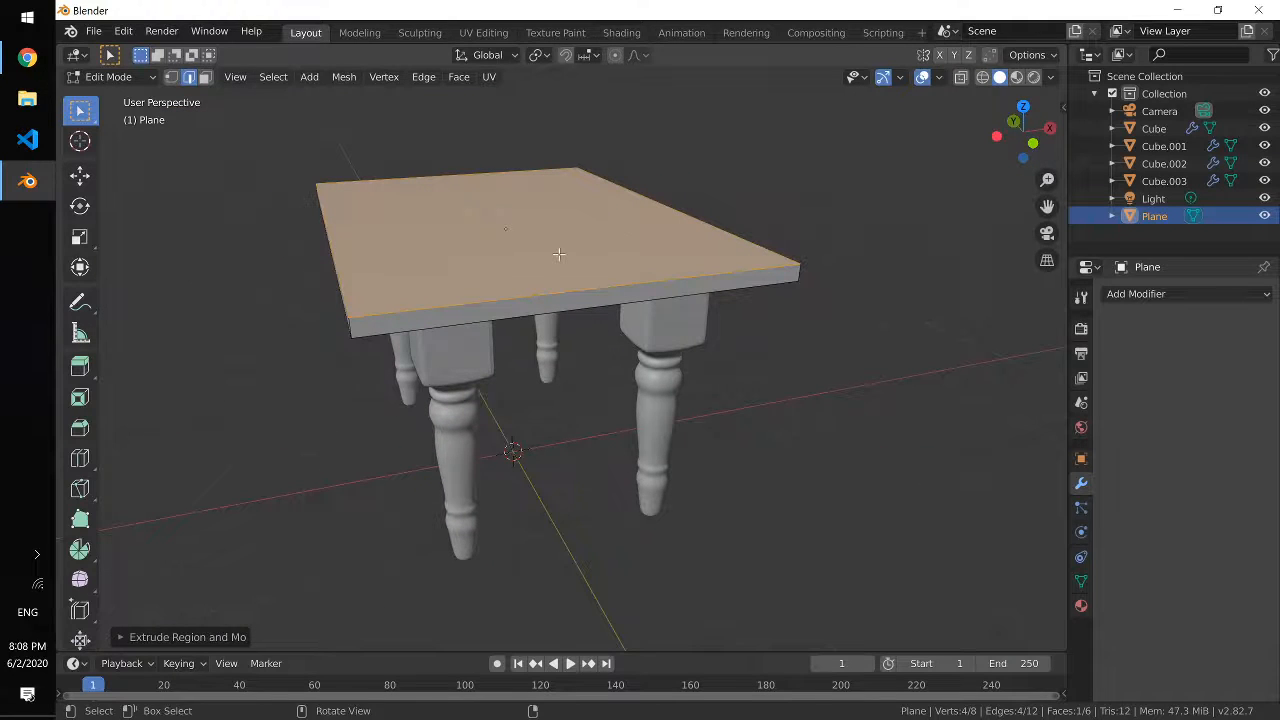
key("s")
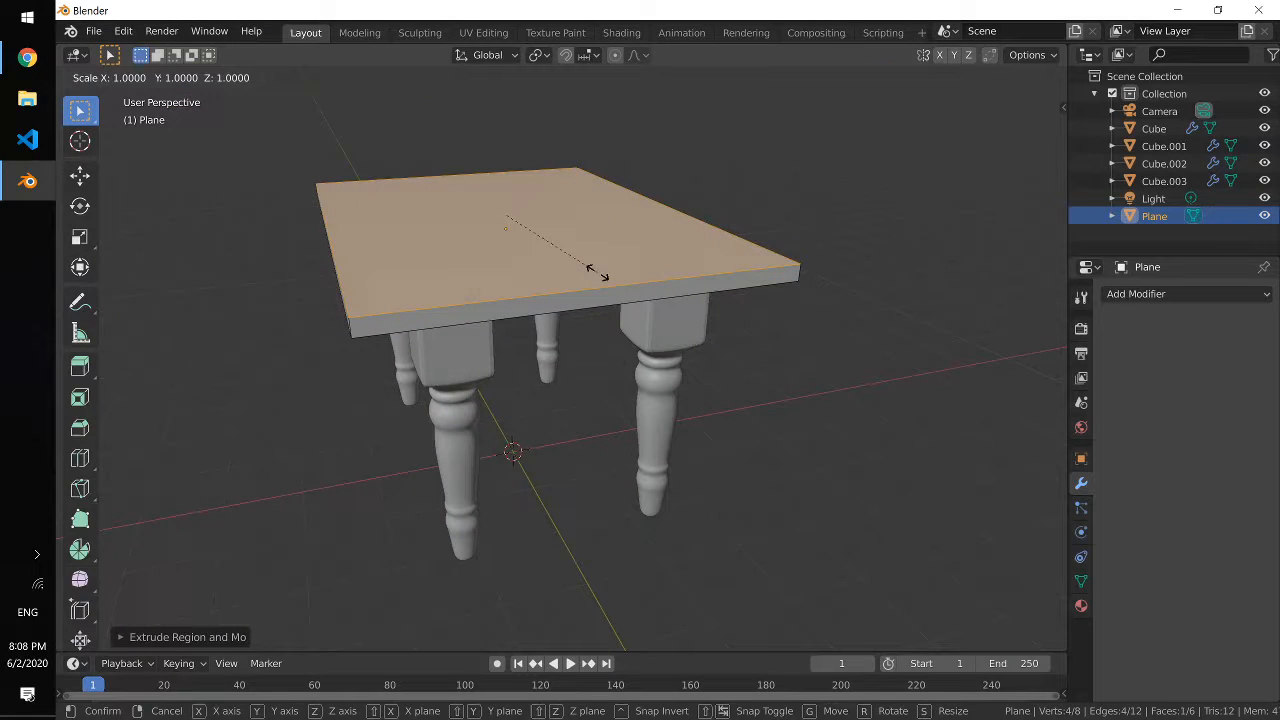
key("z")
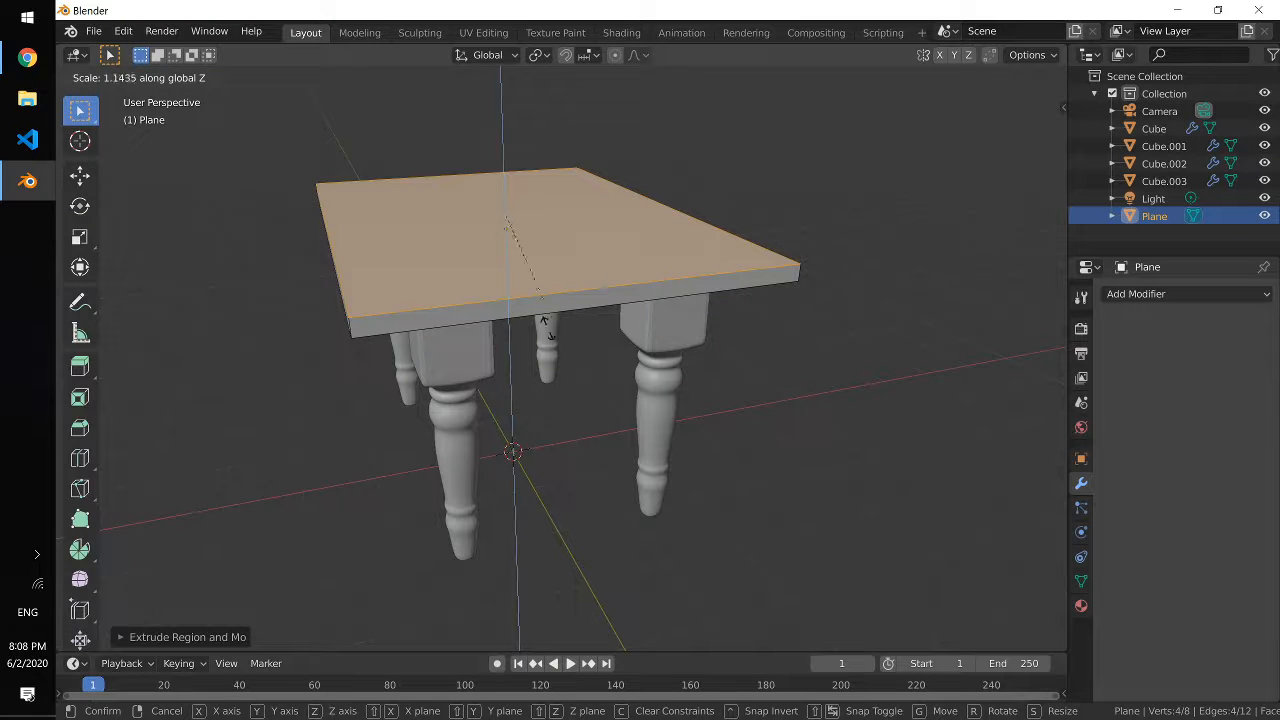
left_click(523, 326)
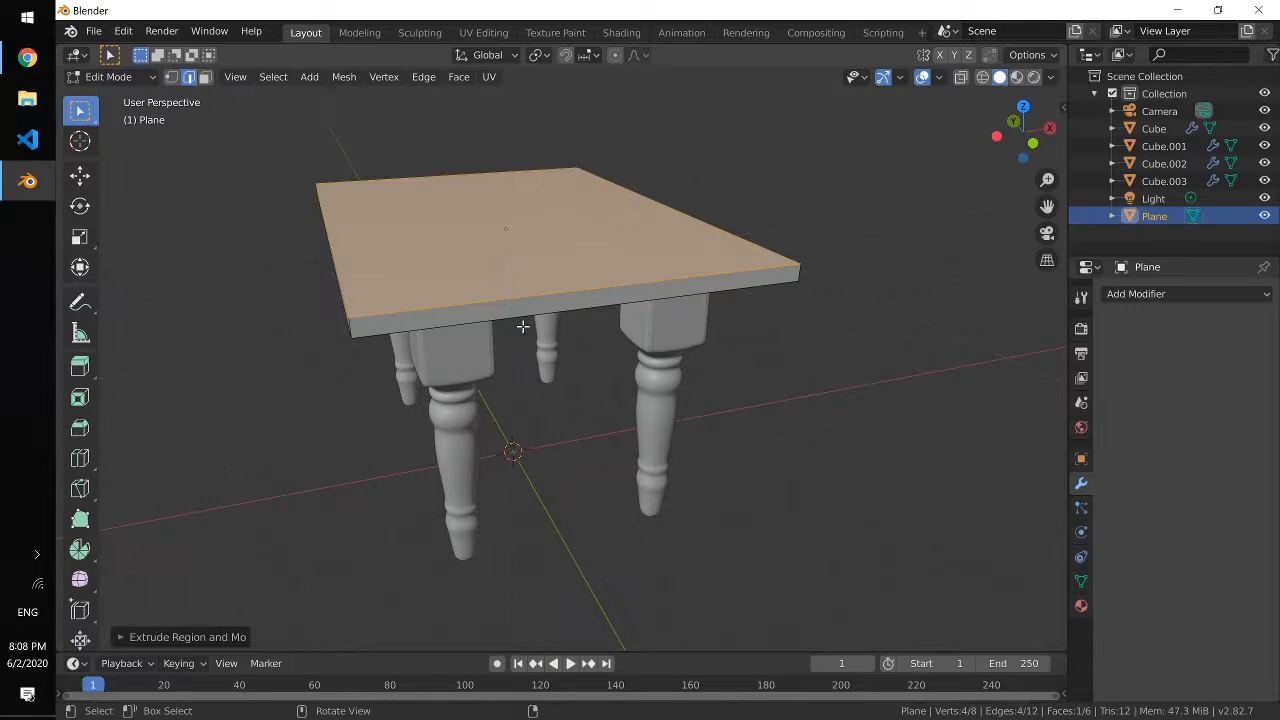
Step: Select the tabletop's four upper edges and scale them to about 0.93 so the sides slope inward
left_click(416, 307)
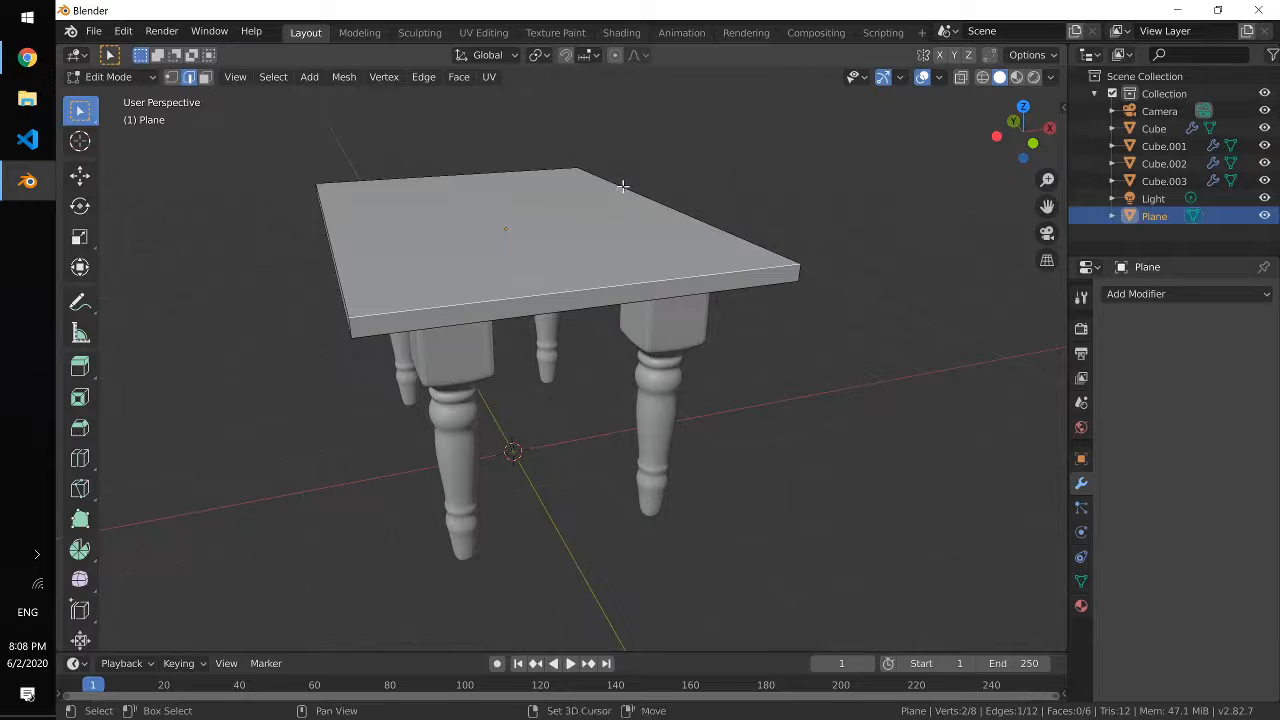
left_click(620, 186, "shift")
left_click(520, 171, "shift")
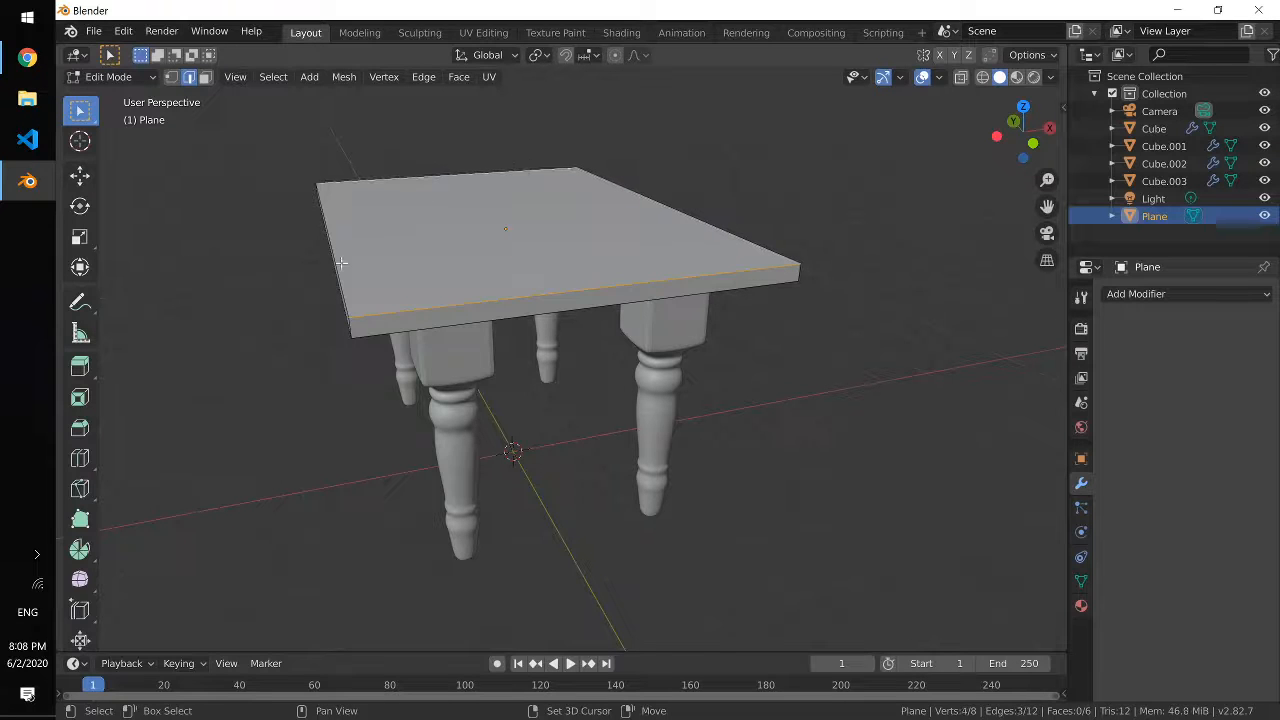
left_click(341, 262, "shift")
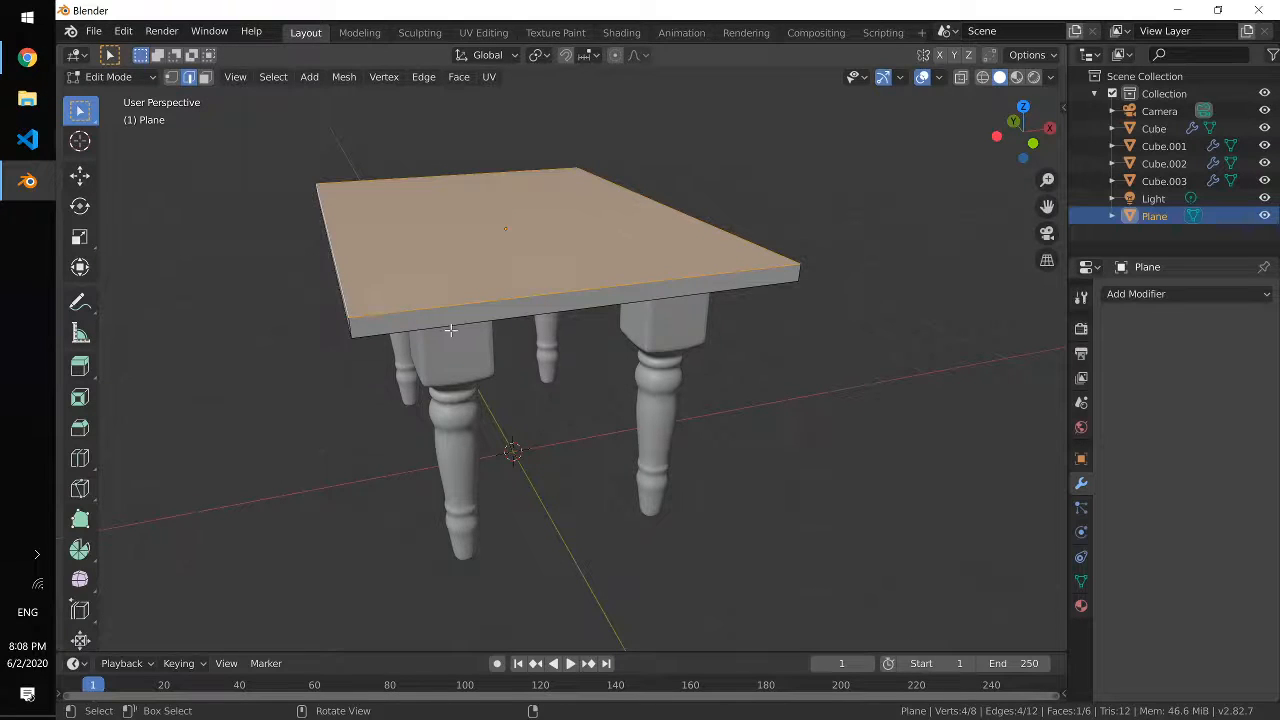
key("e")
key("s")
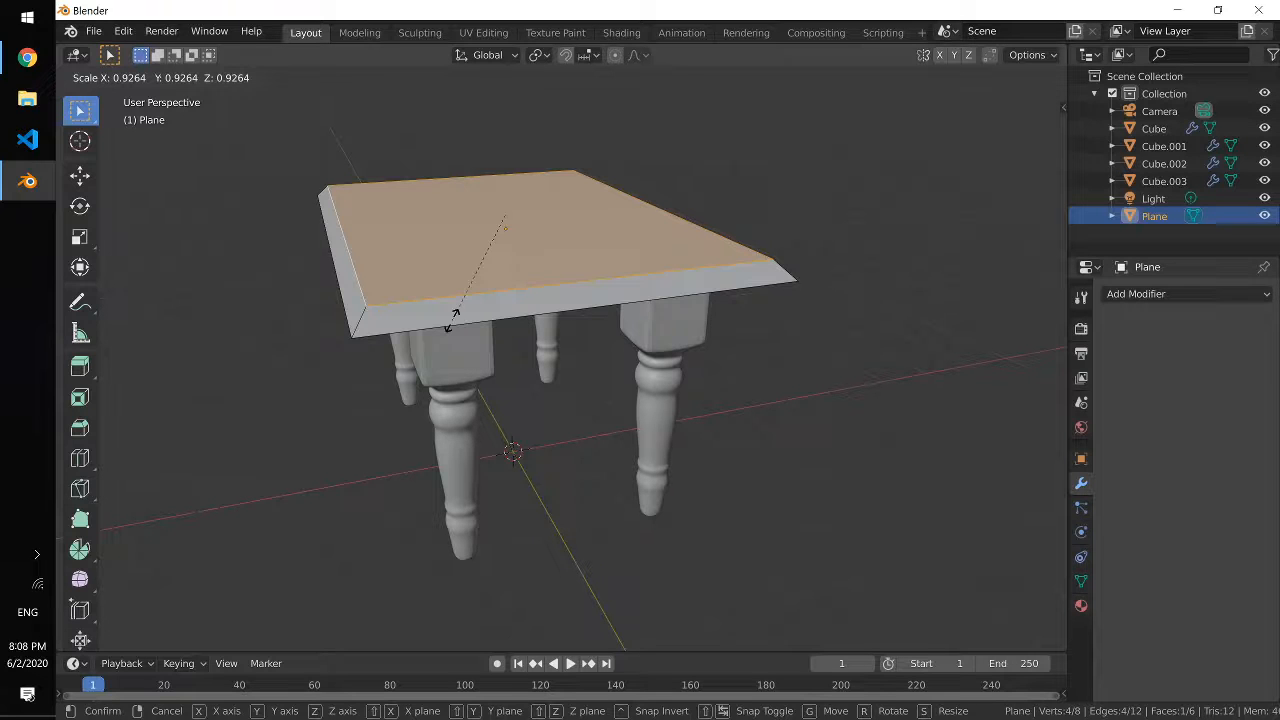
left_click(452, 320)
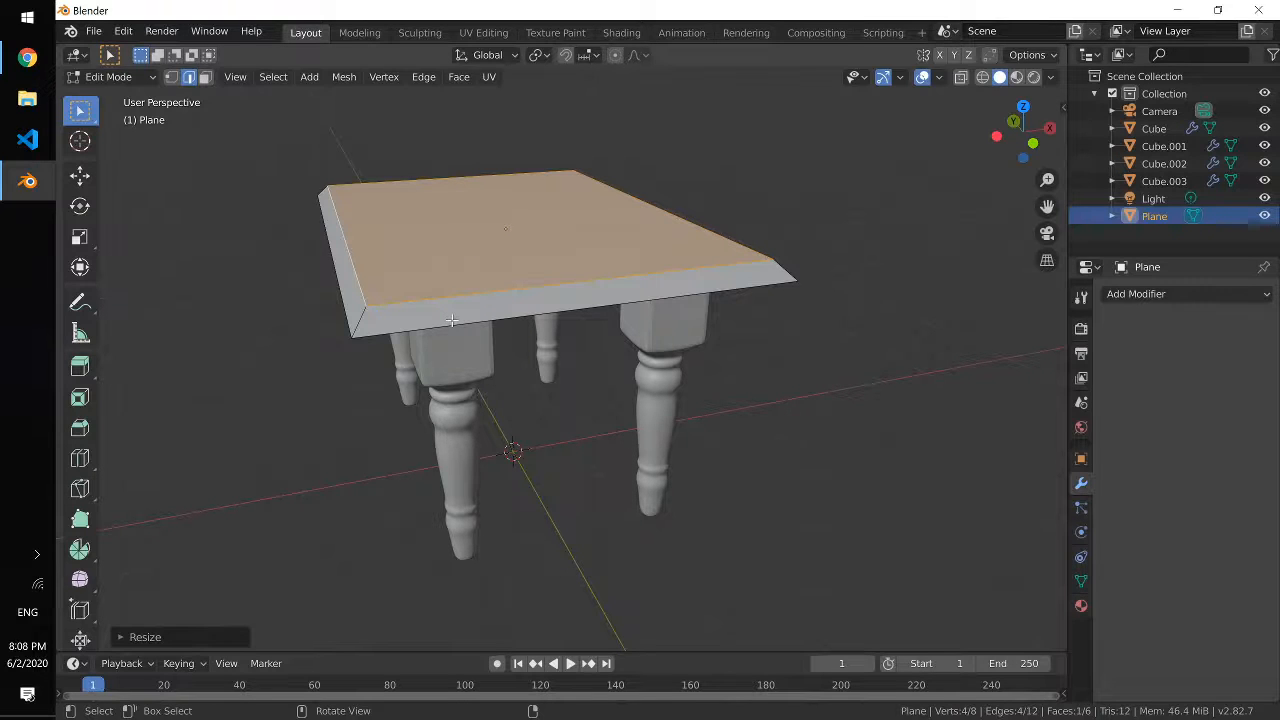
Step: Select the tabletop's four bottom outer edges and extrude them about 0.10 m downward along Z to form a vertical rim
left_click(452, 327)
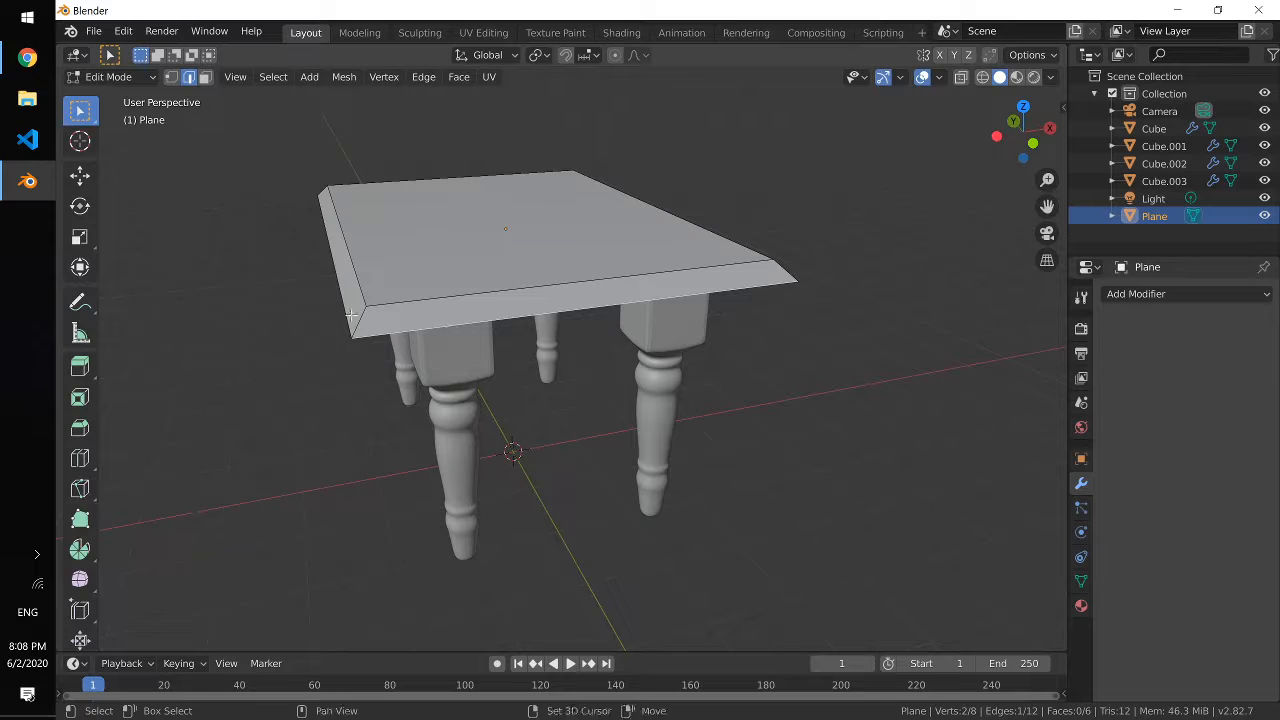
left_click(340, 308, "shift")
middle_click_drag(340, 308, 516, 312)
left_click(516, 310, "shift")
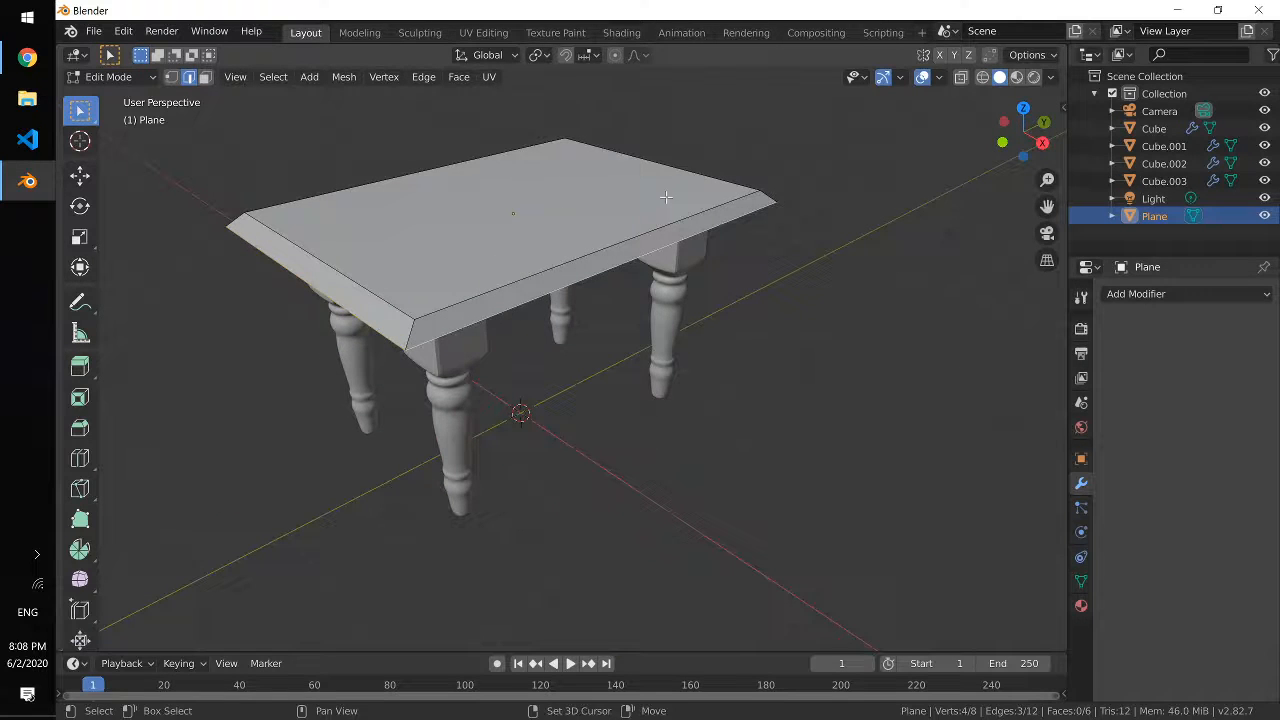
middle_click_drag(777, 200, 837, 184)
left_click(790, 230, "shift")
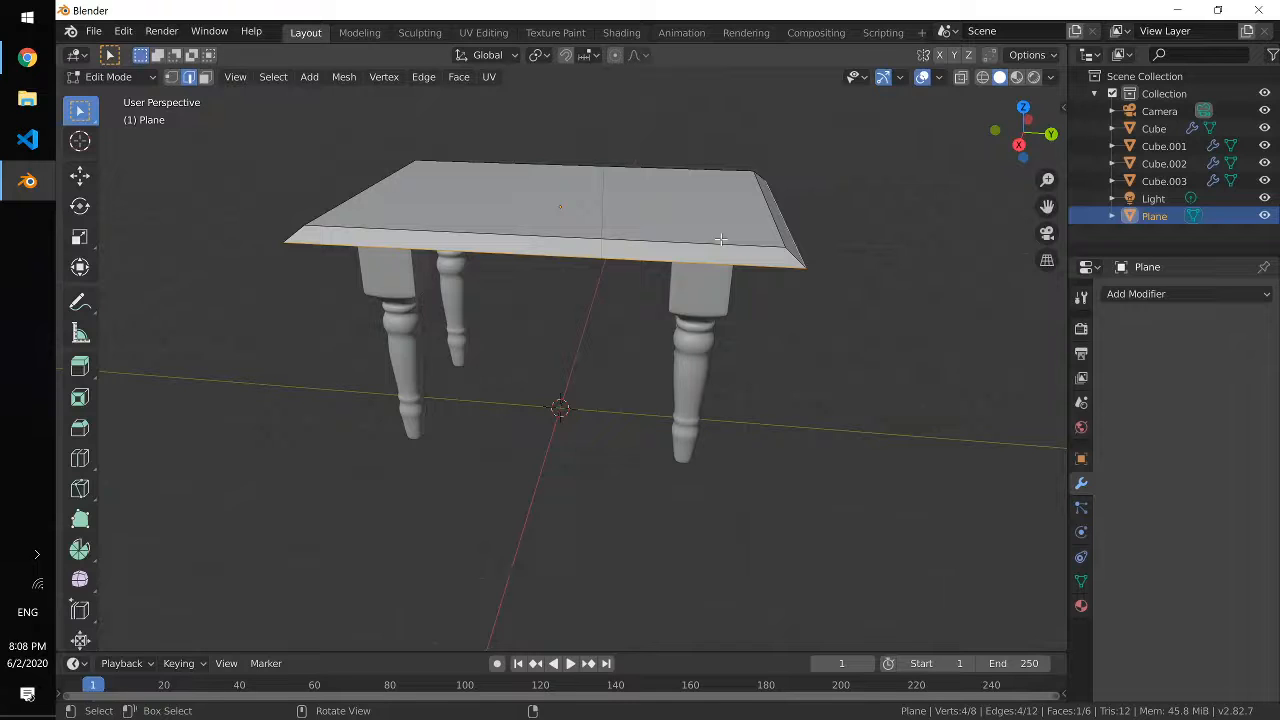
key("e")
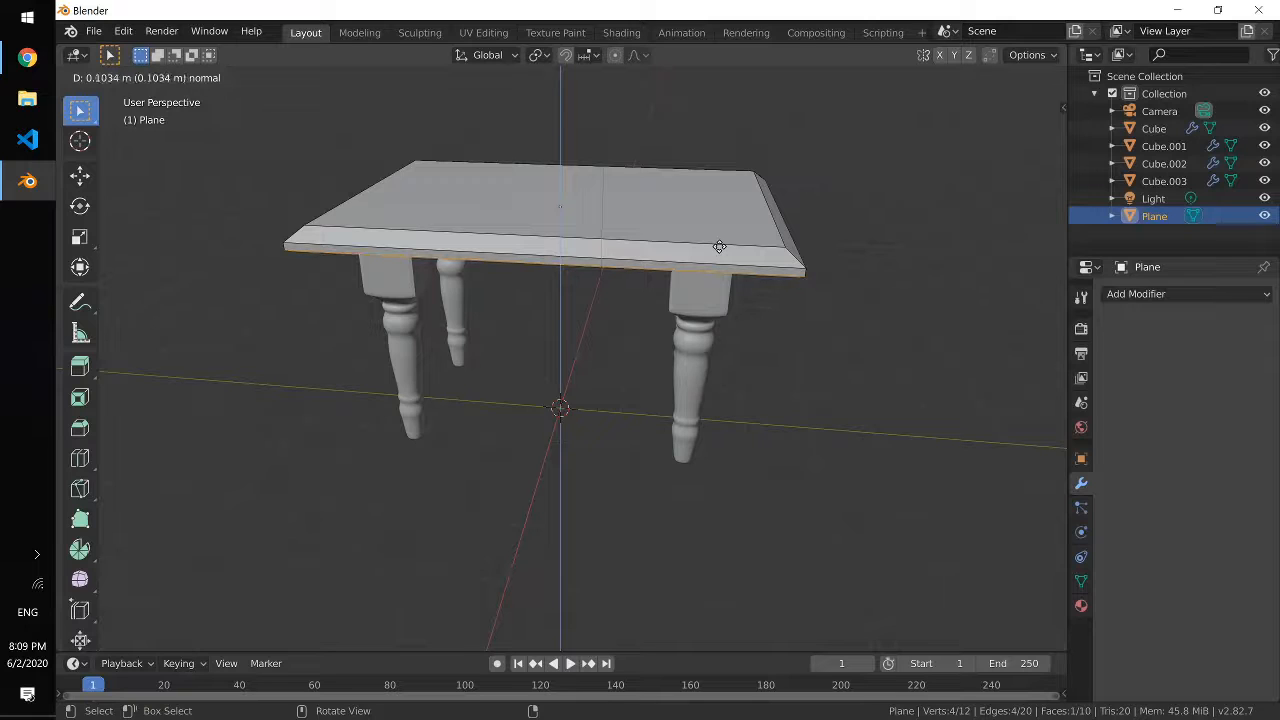
key("z")
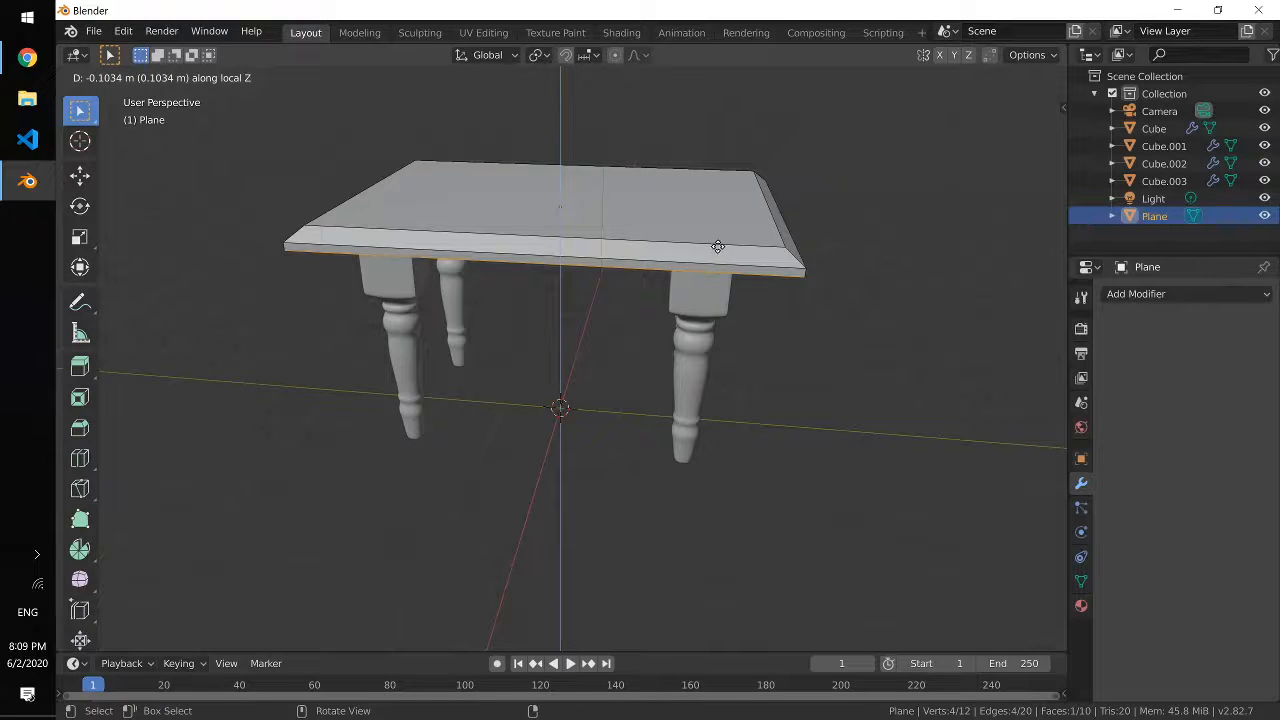
left_click(663, 247)
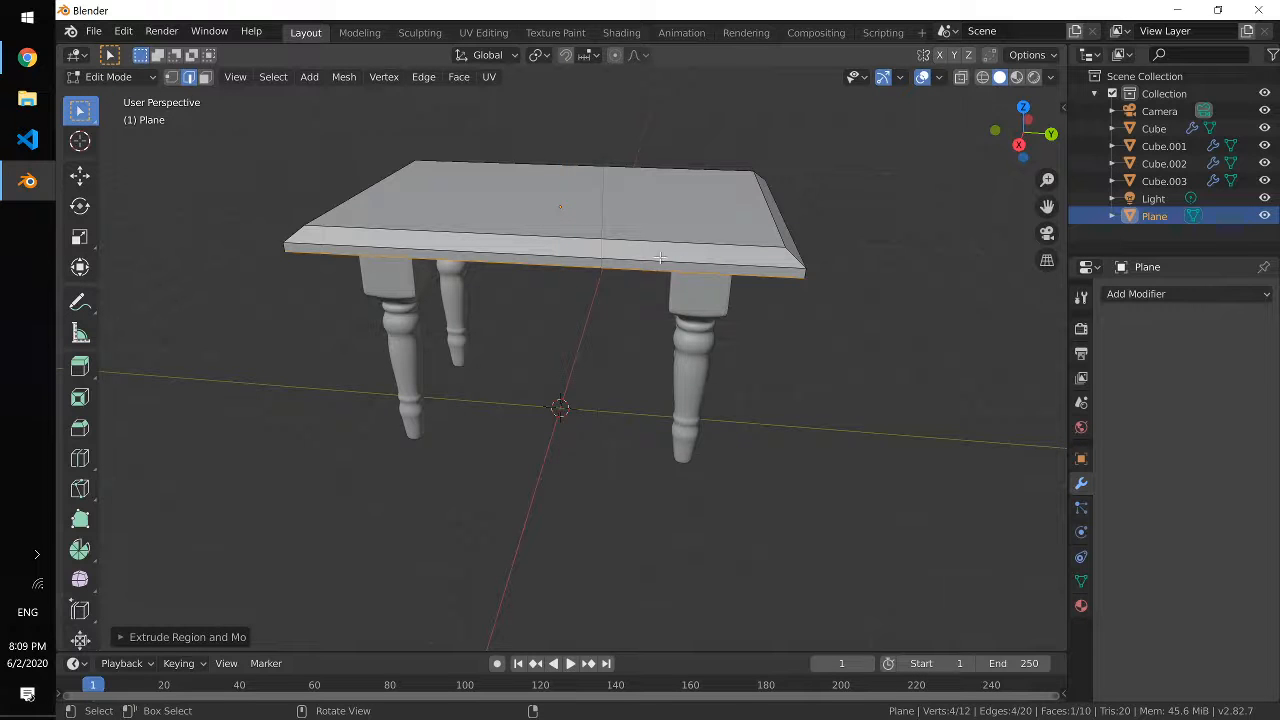
mouse_move(626, 306)
middle_mouse_down()
mouse_move(697, 286)
mouse_move(688, 302)
mouse_move(650, 301)
middle_mouse_up()
Step: In Object Mode, adjust the tabletop's height along Z so its underside rests on top of the legs
key("Tab")
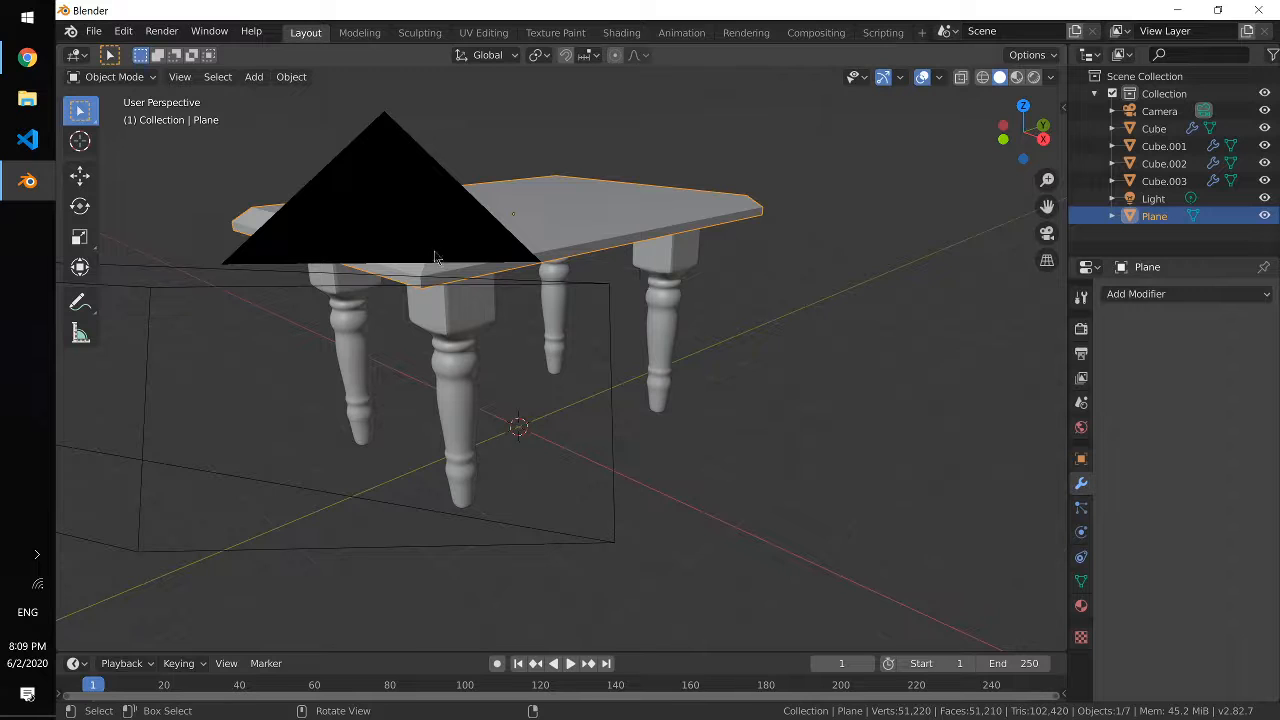
middle_click_drag(446, 388, 632, 263)
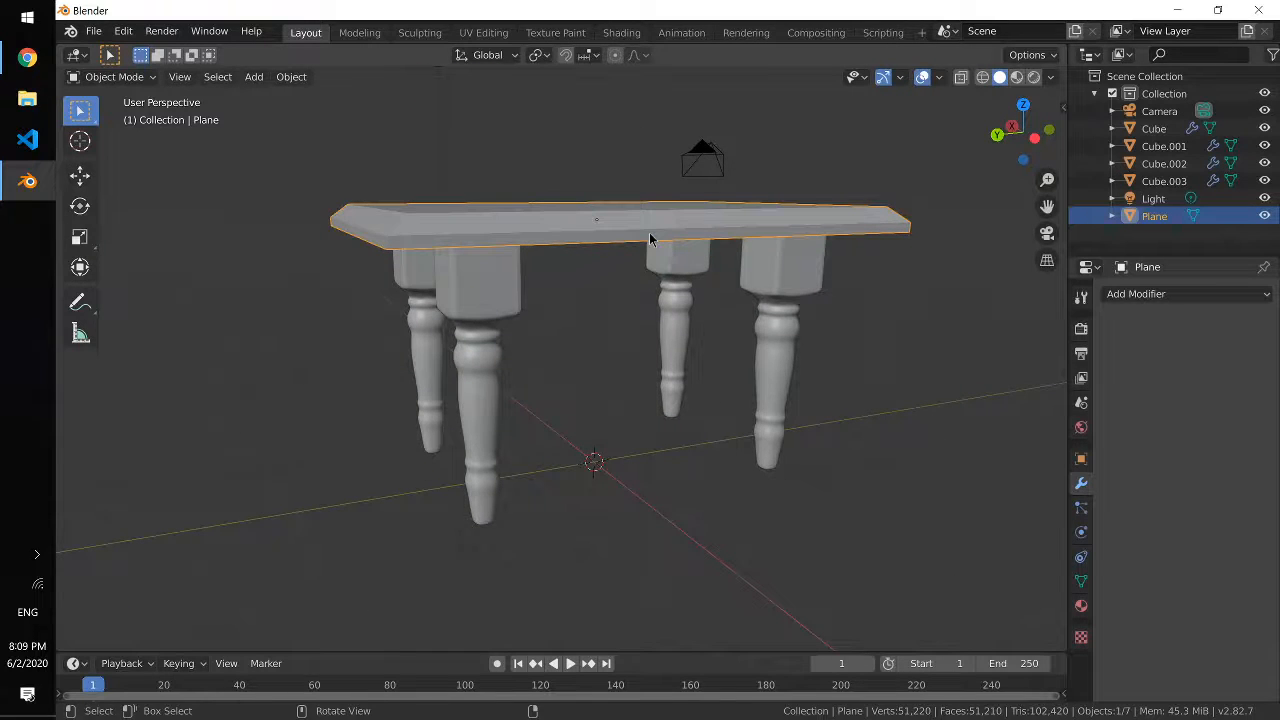
key("g")
key("z")
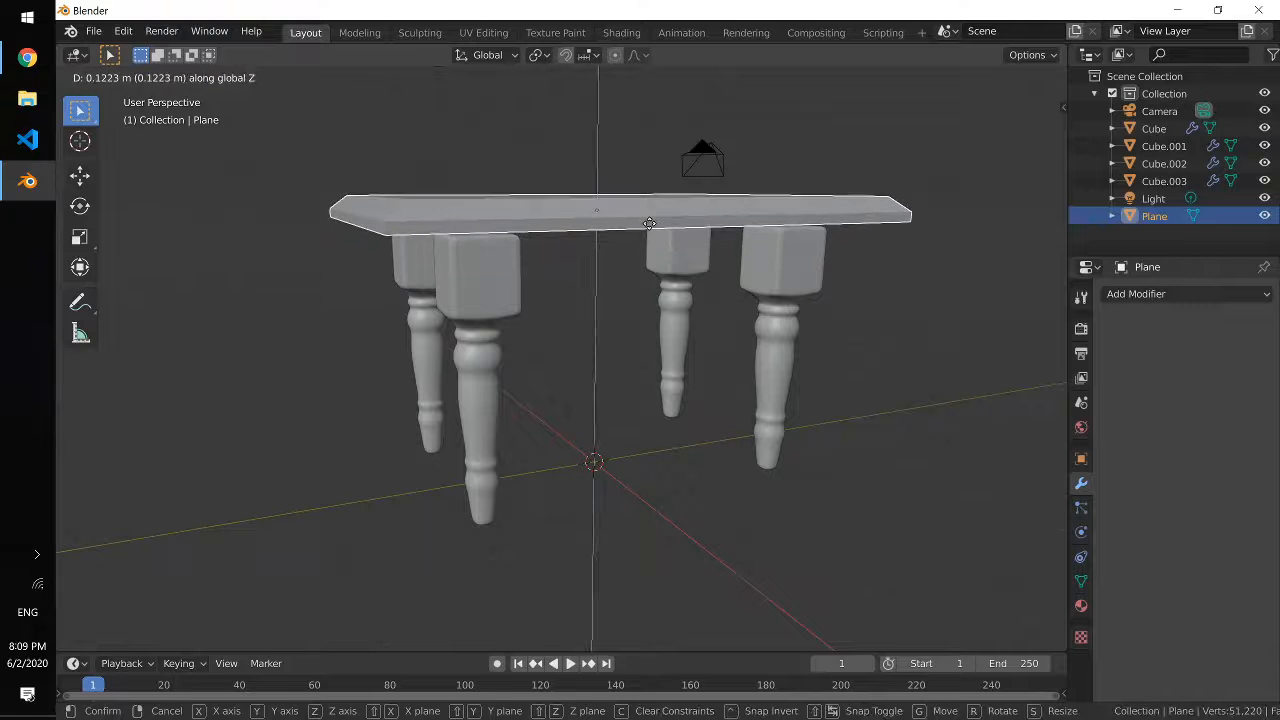
left_click(653, 224)
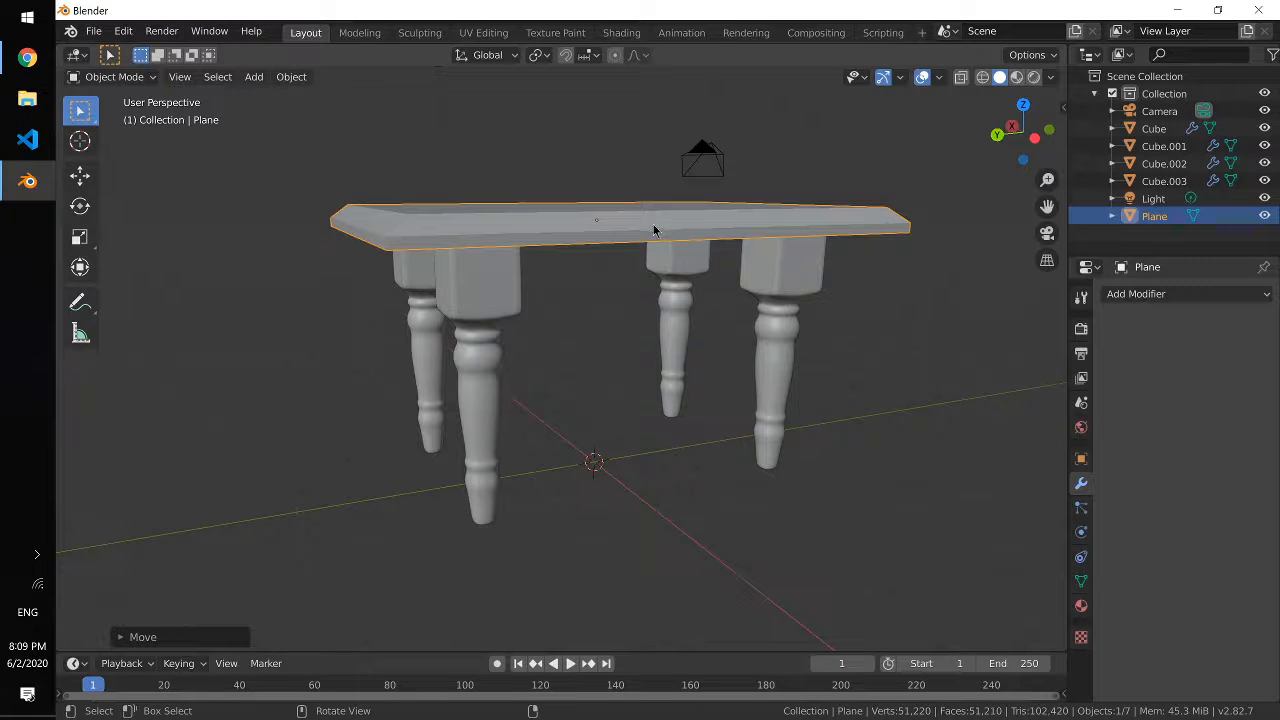
key("g")
key("z")
left_click(654, 220)
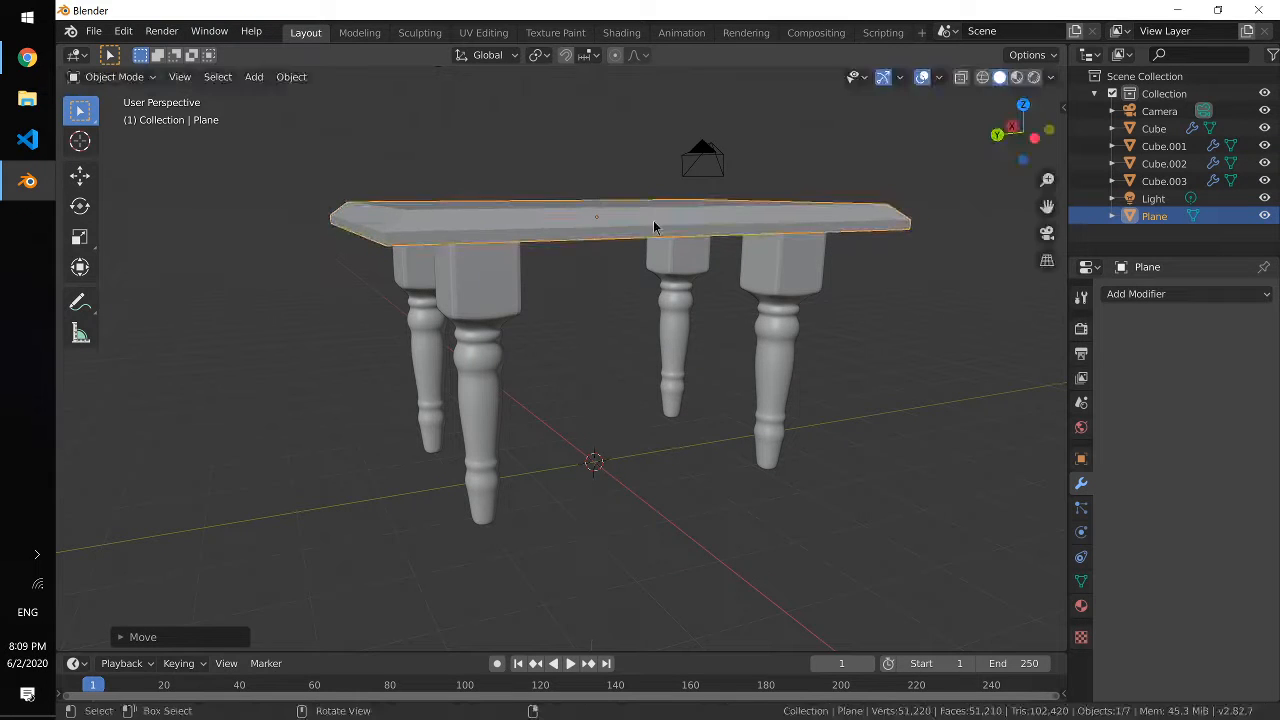
Step: In Edit Mode, select all upper and lower edges of the tabletop's vertical rim and bevel them about 0.018 m with one segment
key("Tab")
middle_click_drag(653, 263, 640, 267)
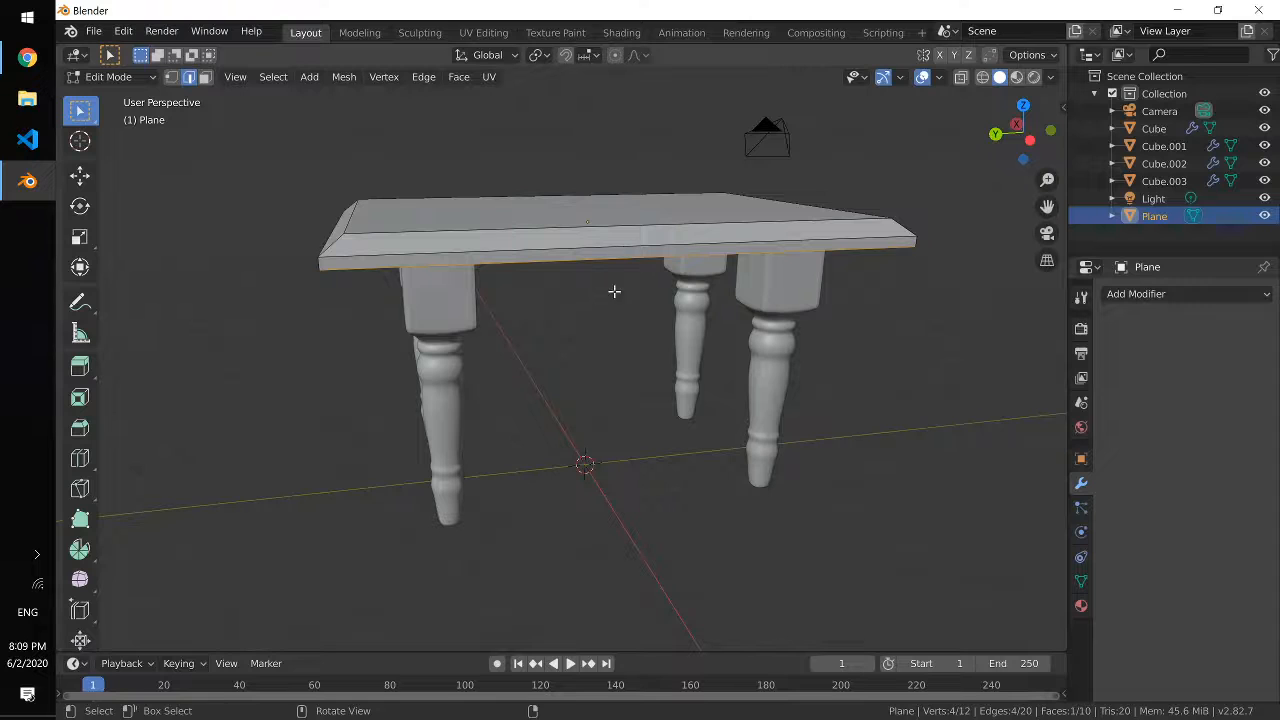
mouse_move(614, 291)
middle_mouse_down()
mouse_move(620, 274)
mouse_move(609, 297)
middle_mouse_up()
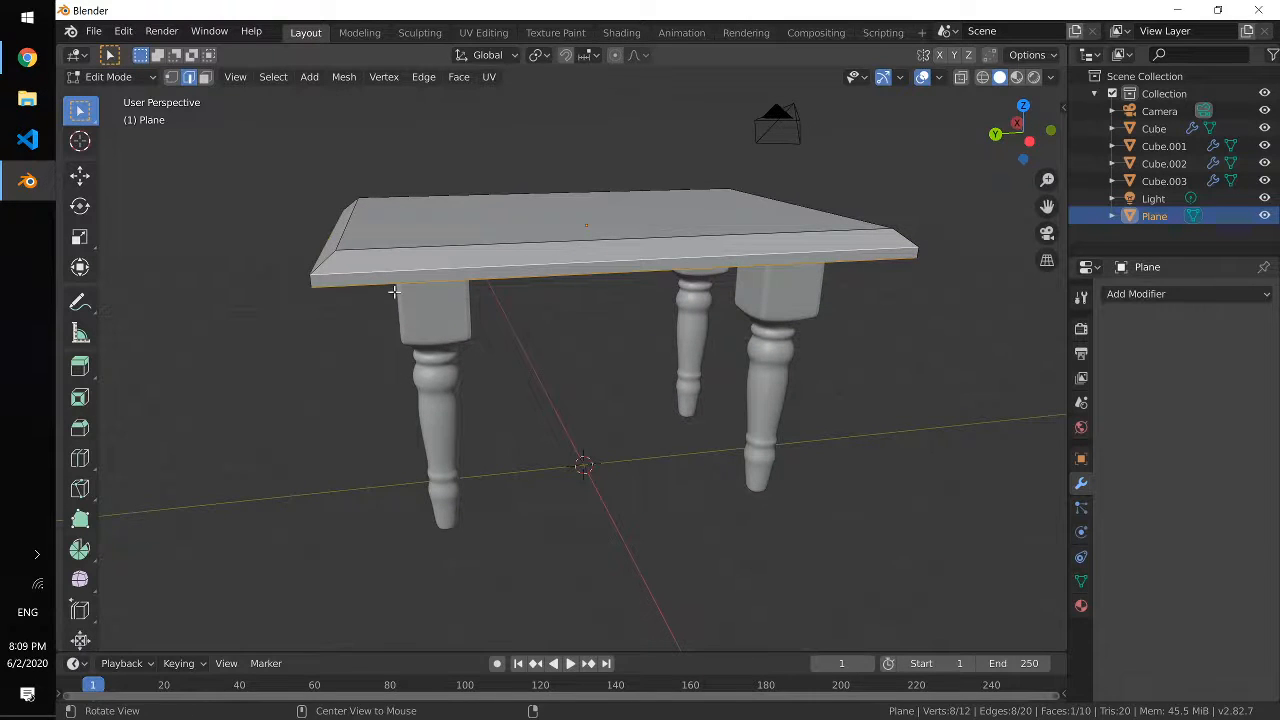
middle_click_drag(395, 292, 439, 293)
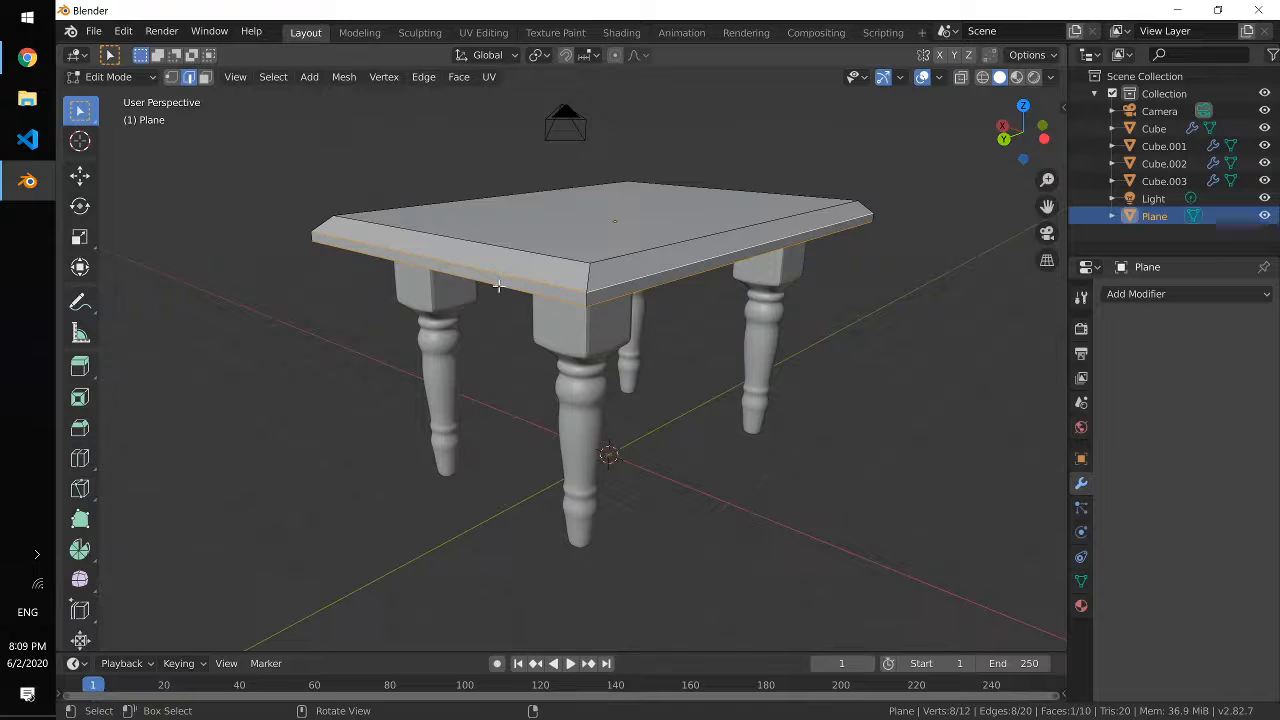
key("ctrl+b")
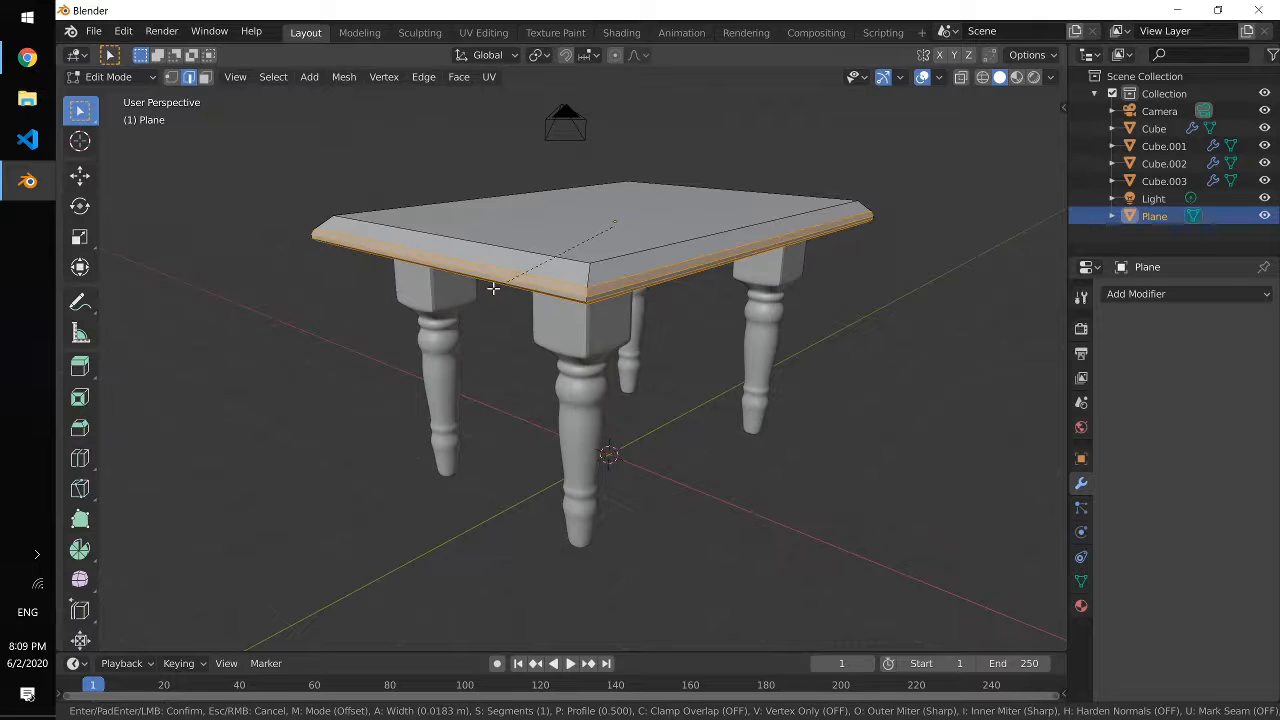
left_click(493, 288)
Step: Select the four edges bordering the tabletop's top face and lower them about 0.11 m along Z to flatten the slope
middle_click_drag(620, 348, 606, 322)
left_click(593, 303)
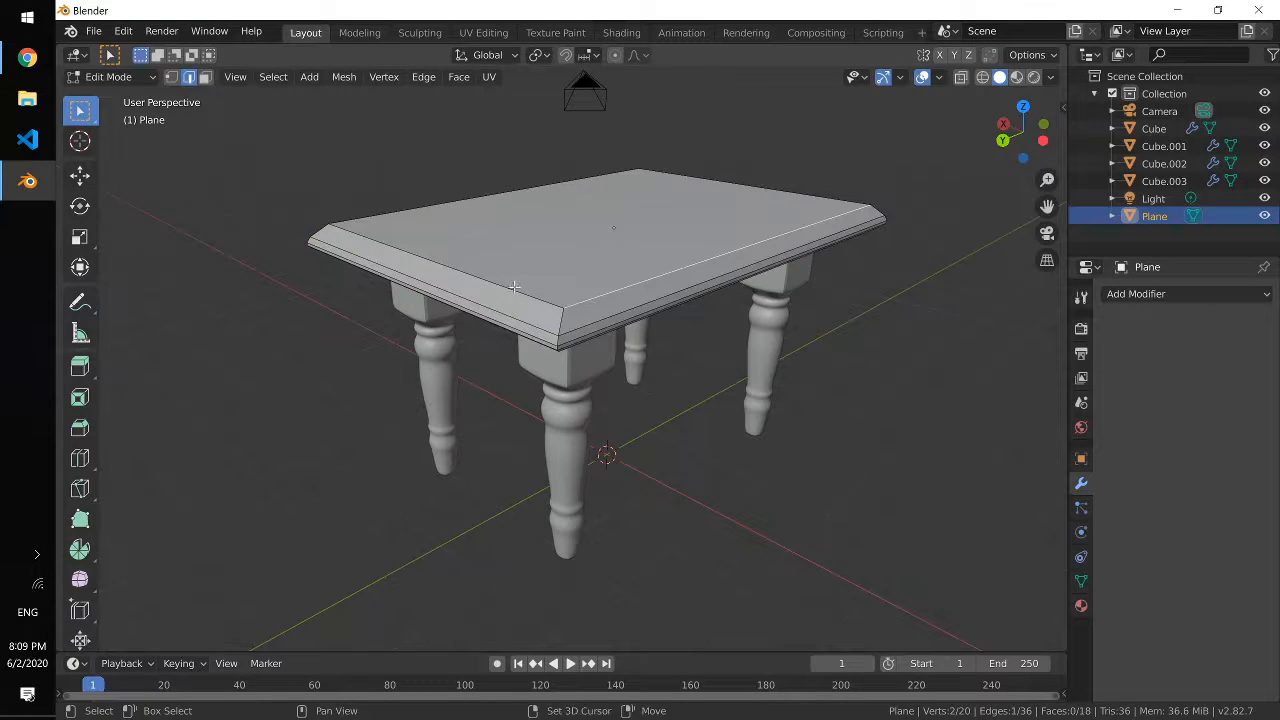
left_click(515, 289, "shift")
middle_click_drag(517, 231, 482, 258)
left_click(456, 244, "shift")
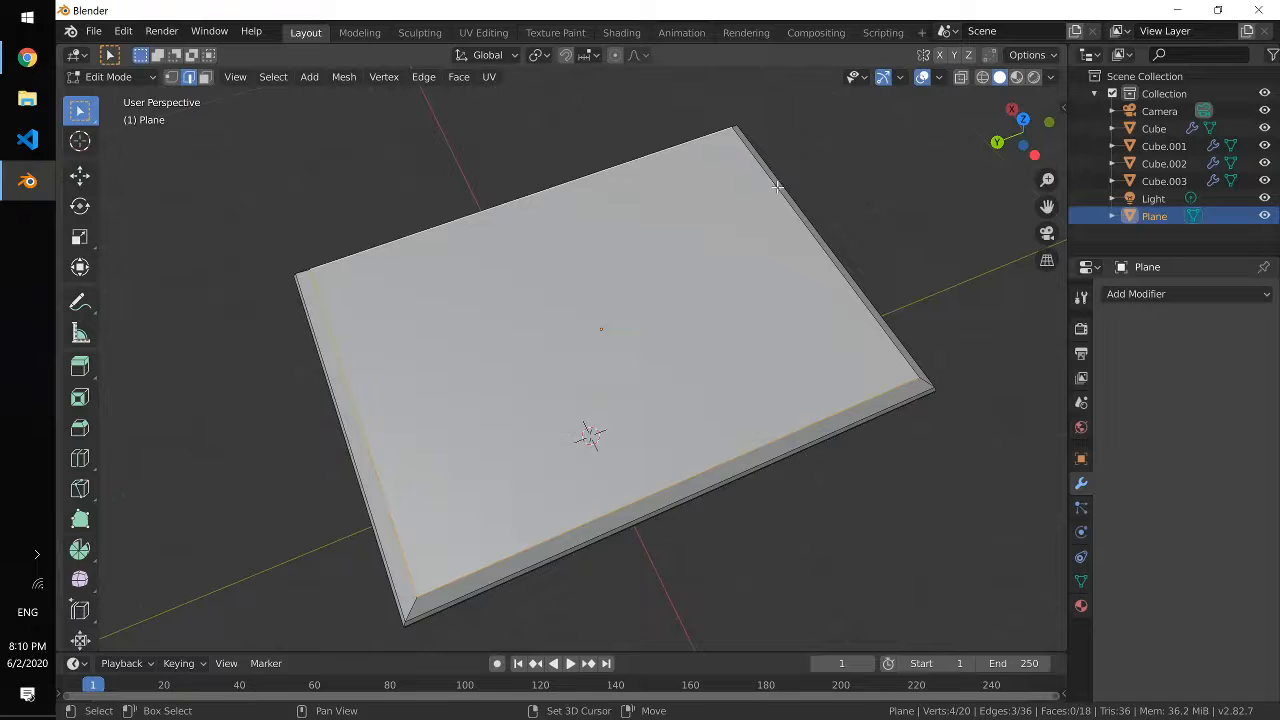
left_click(777, 187, "shift")
middle_click_drag(777, 187, 732, 259)
key("g")
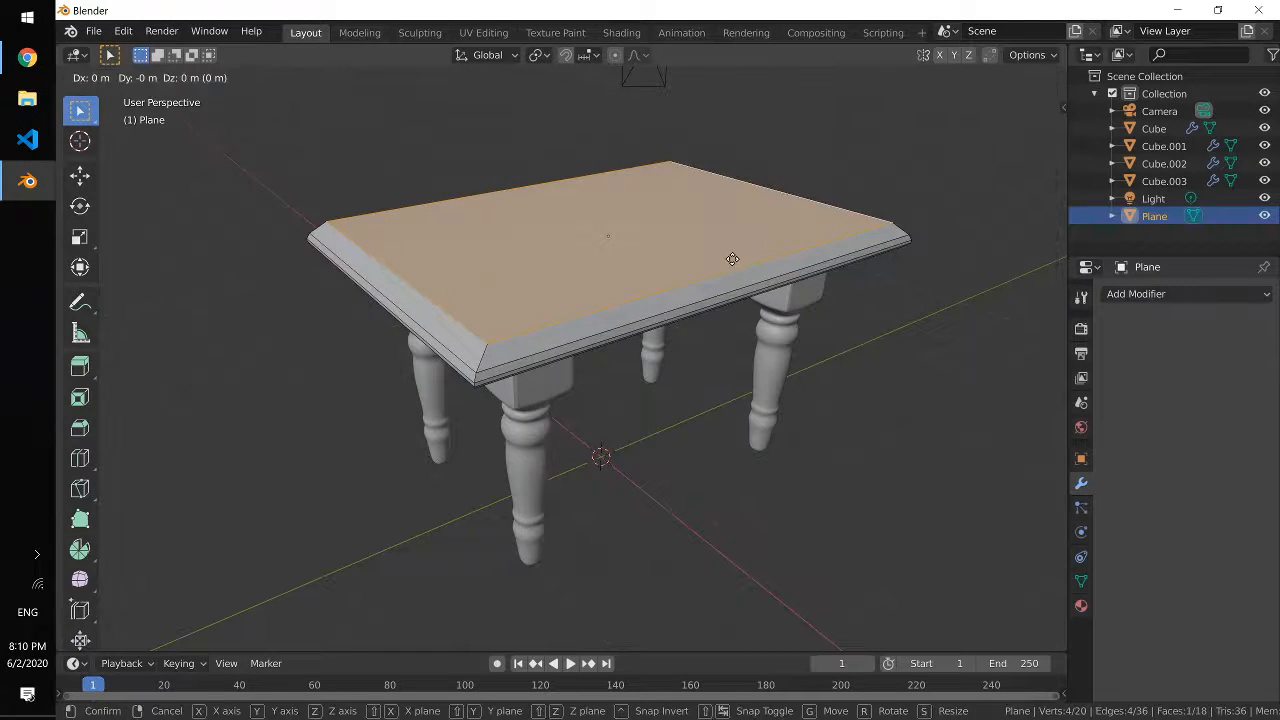
key("z")
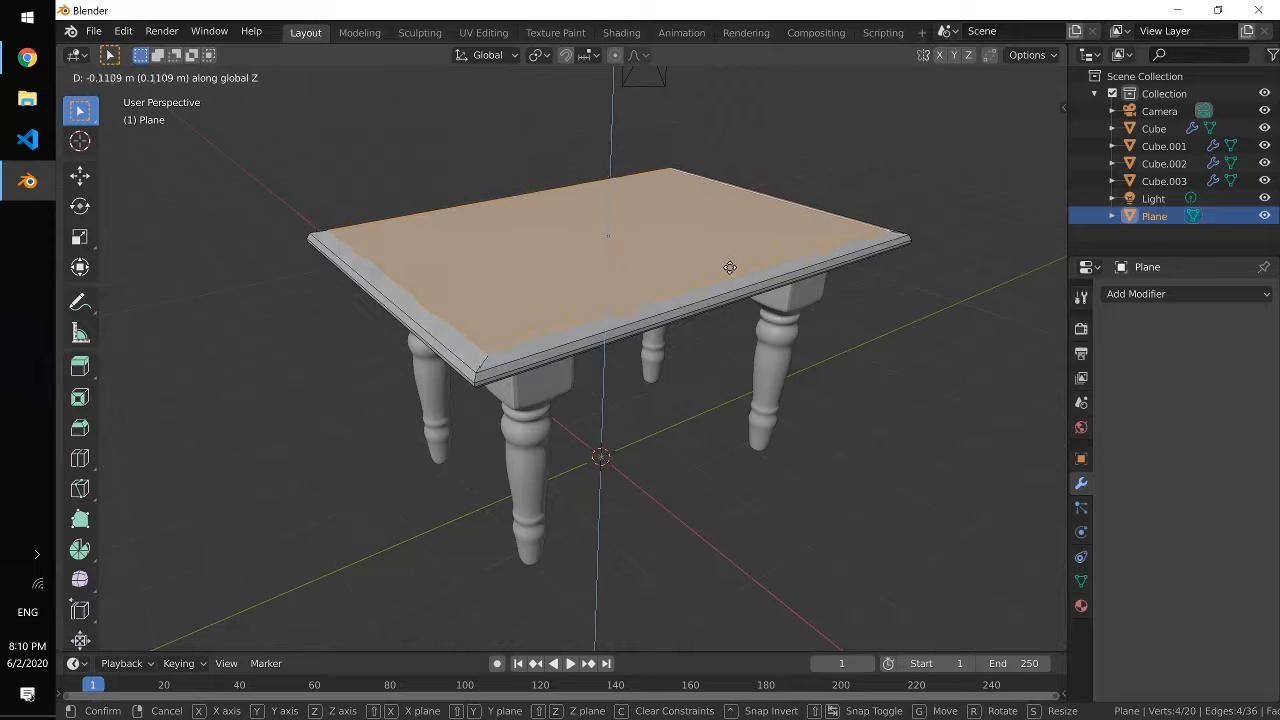
left_click(730, 268)
Step: Add a Catmull-Clark Subdivision Surface modifier to the tabletop in Object Mode and return to Edit Mode
key("Tab")
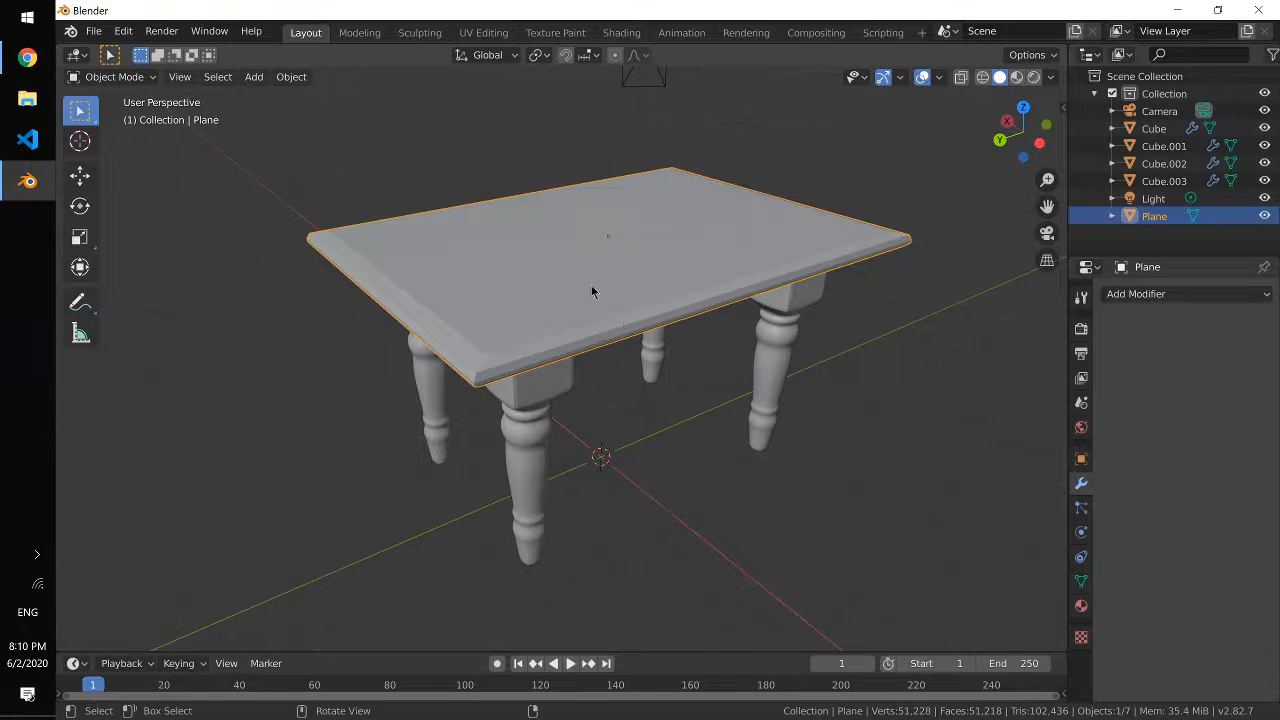
middle_click_drag(591, 291, 705, 383)
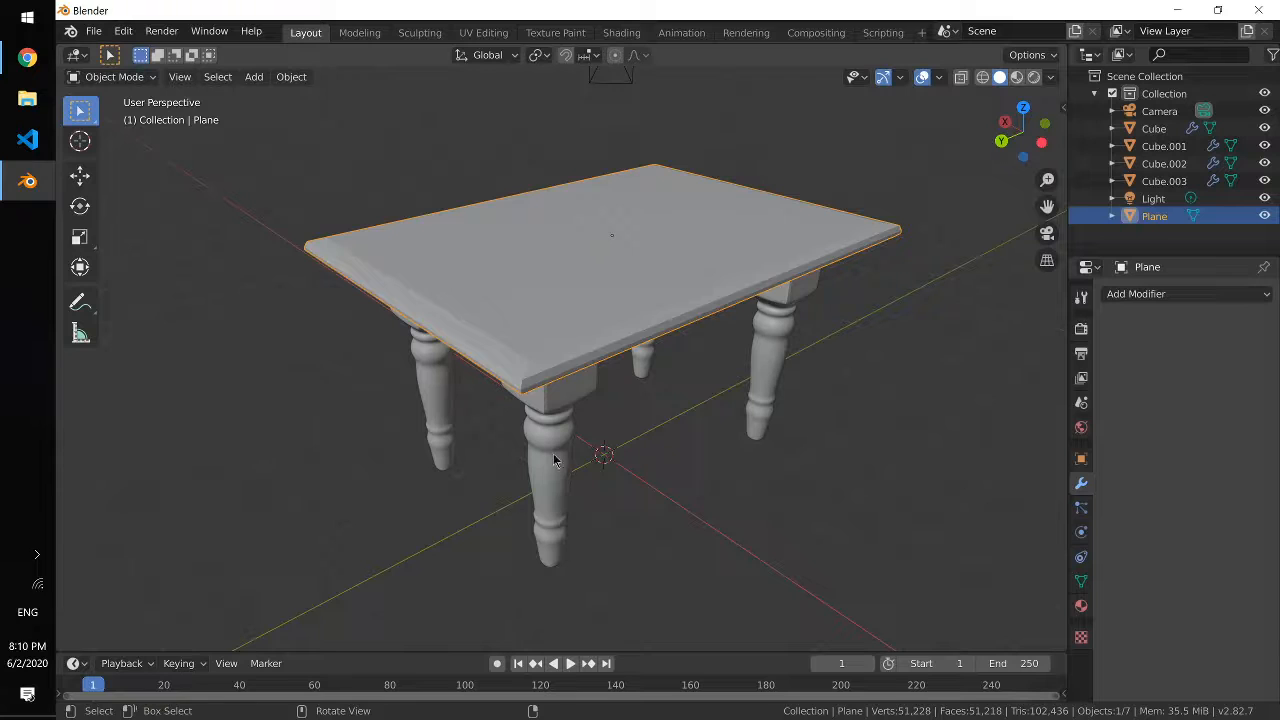
left_click(1140, 296)
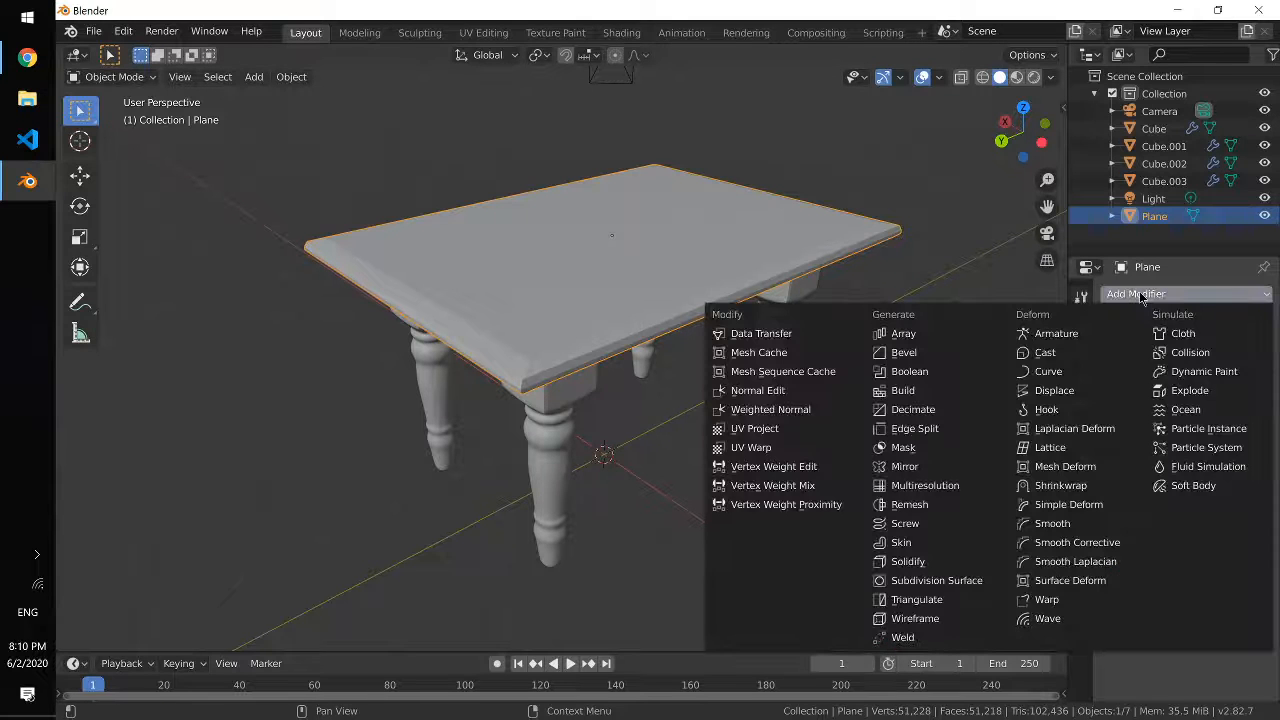
left_click(946, 581)
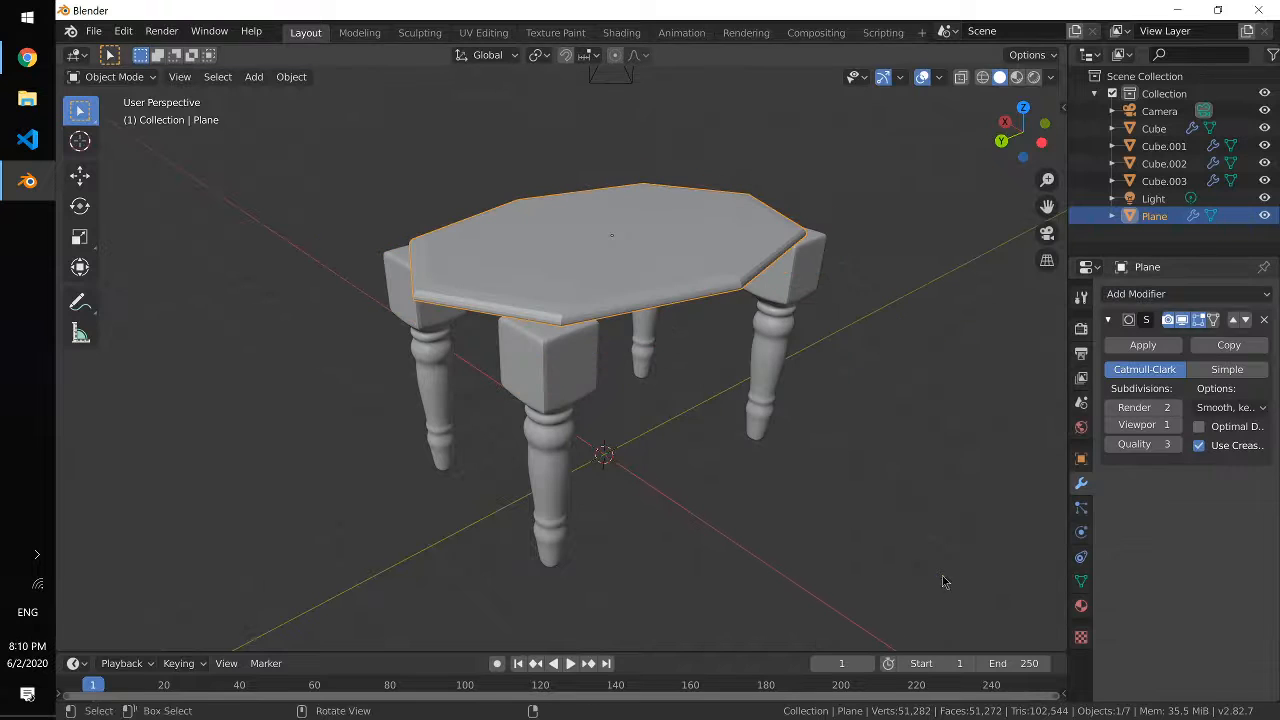
key("Tab")
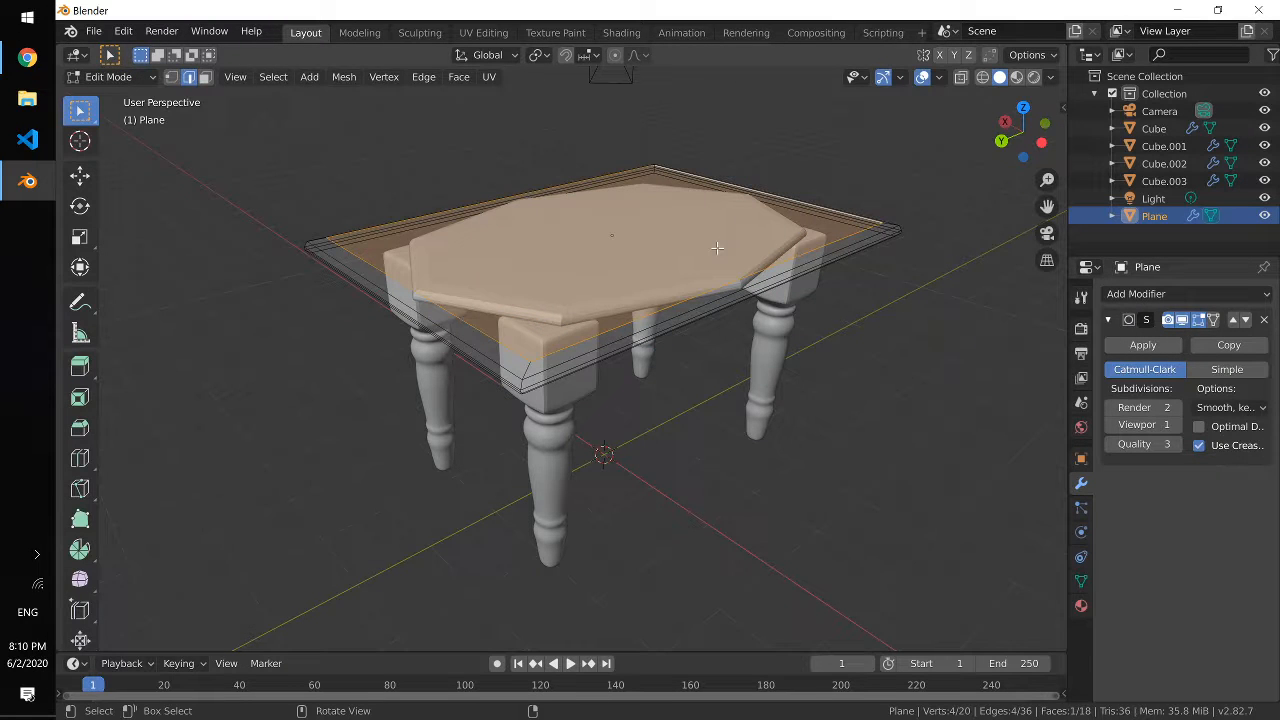
Step: Try three evenly spaced loop cuts across the tabletop's width, and undo them
key("ctrl+r")
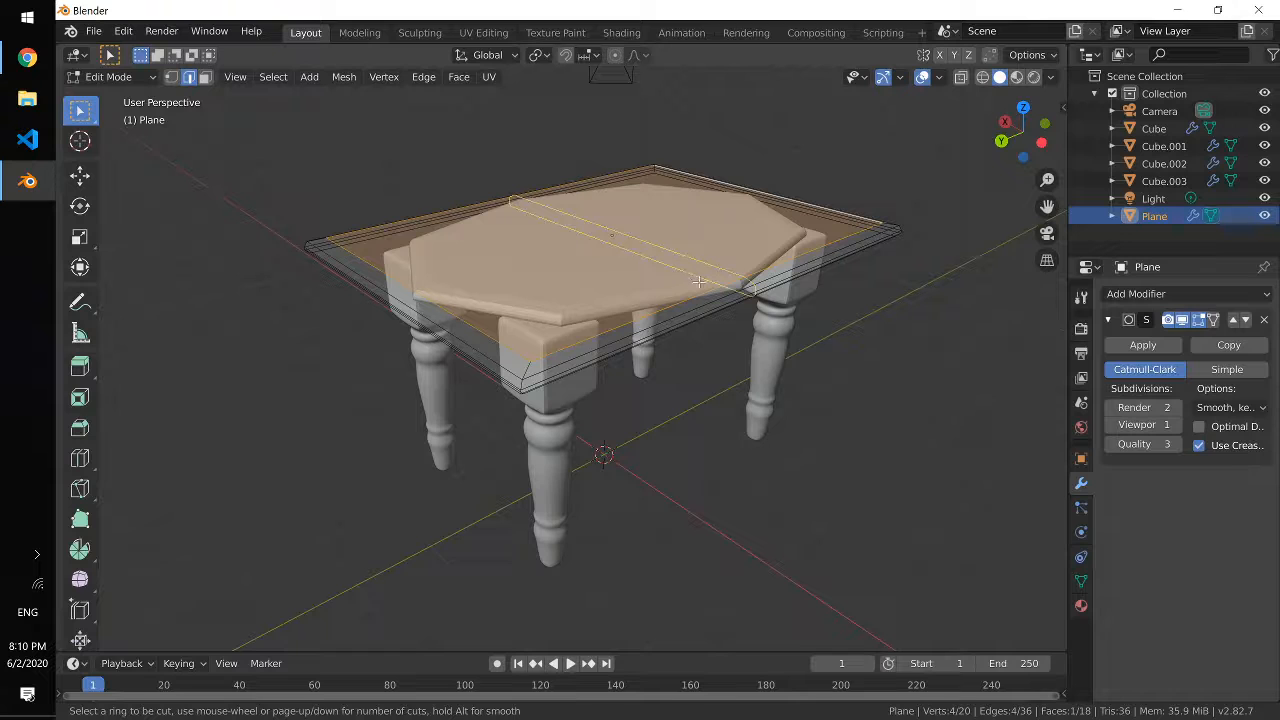
scroll(698, 283, "up", 1)
left_click(698, 283)
right_click(698, 283)
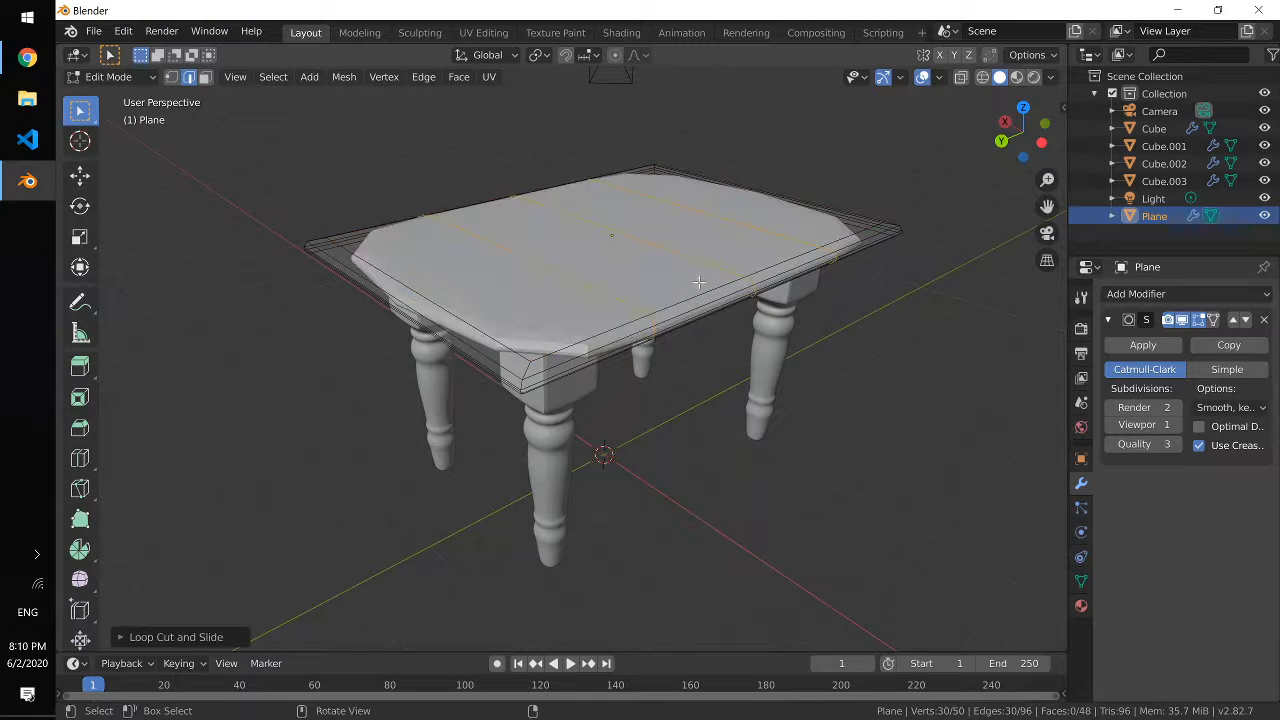
key("ctrl+z")
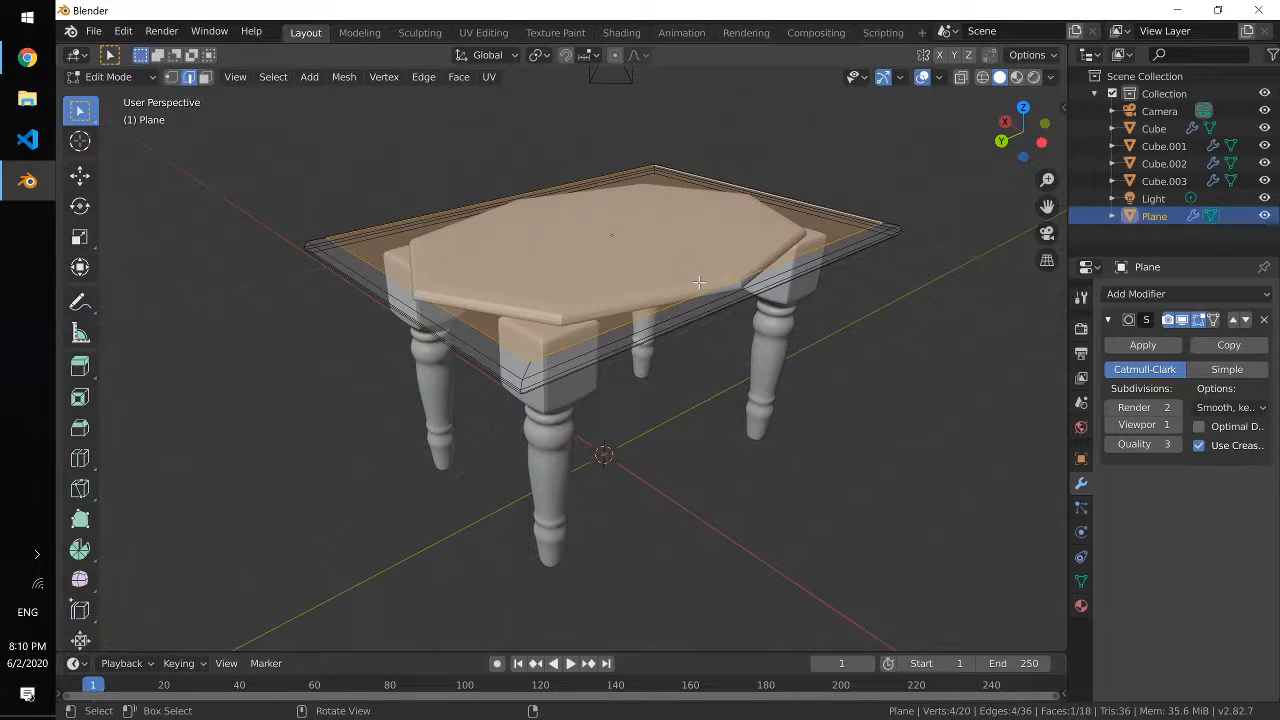
Step: Add two loop cuts across the tabletop's width and scale them apart along Y until they sit close to its short ends
key("ctrl+r")
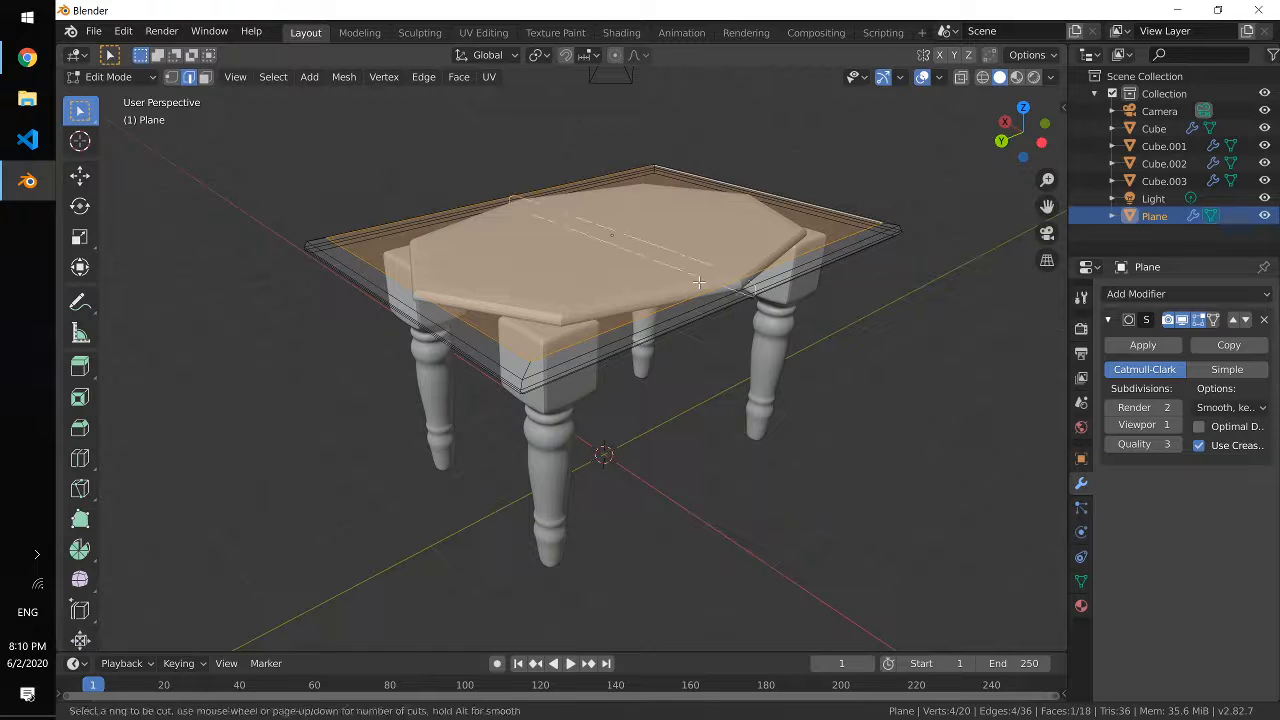
scroll(698, 283, "up", 1)
left_click(698, 283)
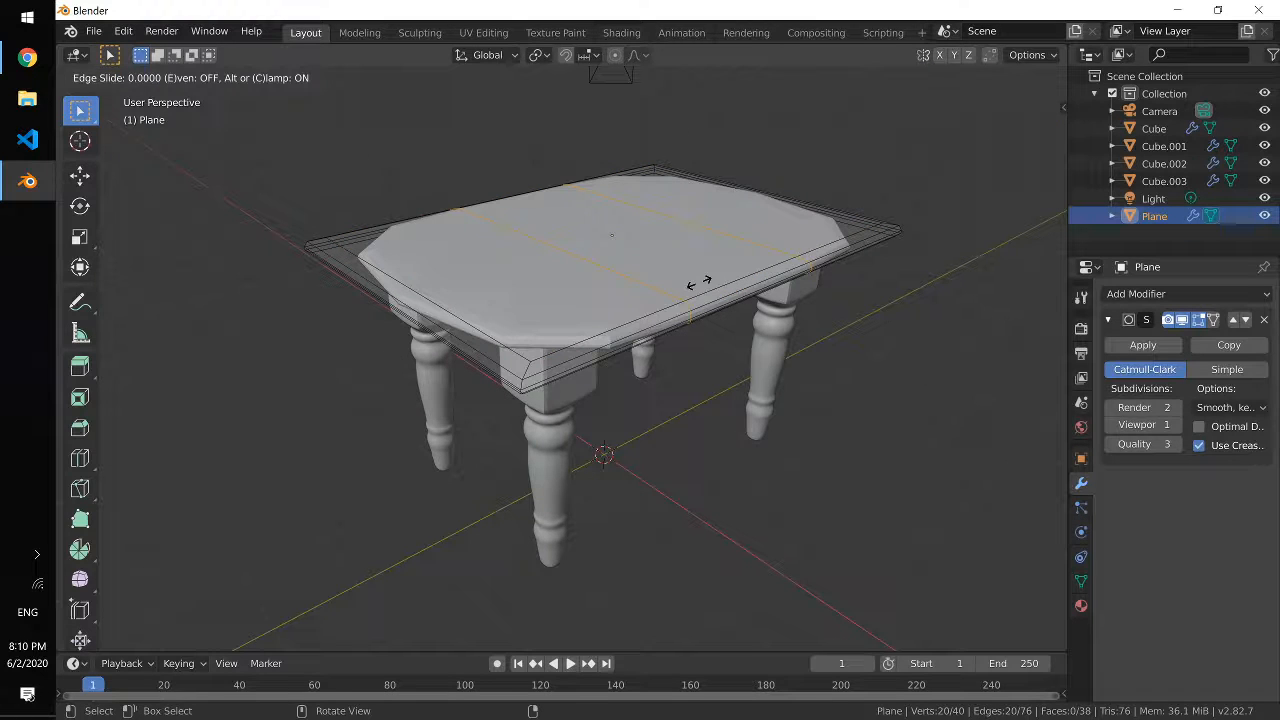
right_click(698, 283)
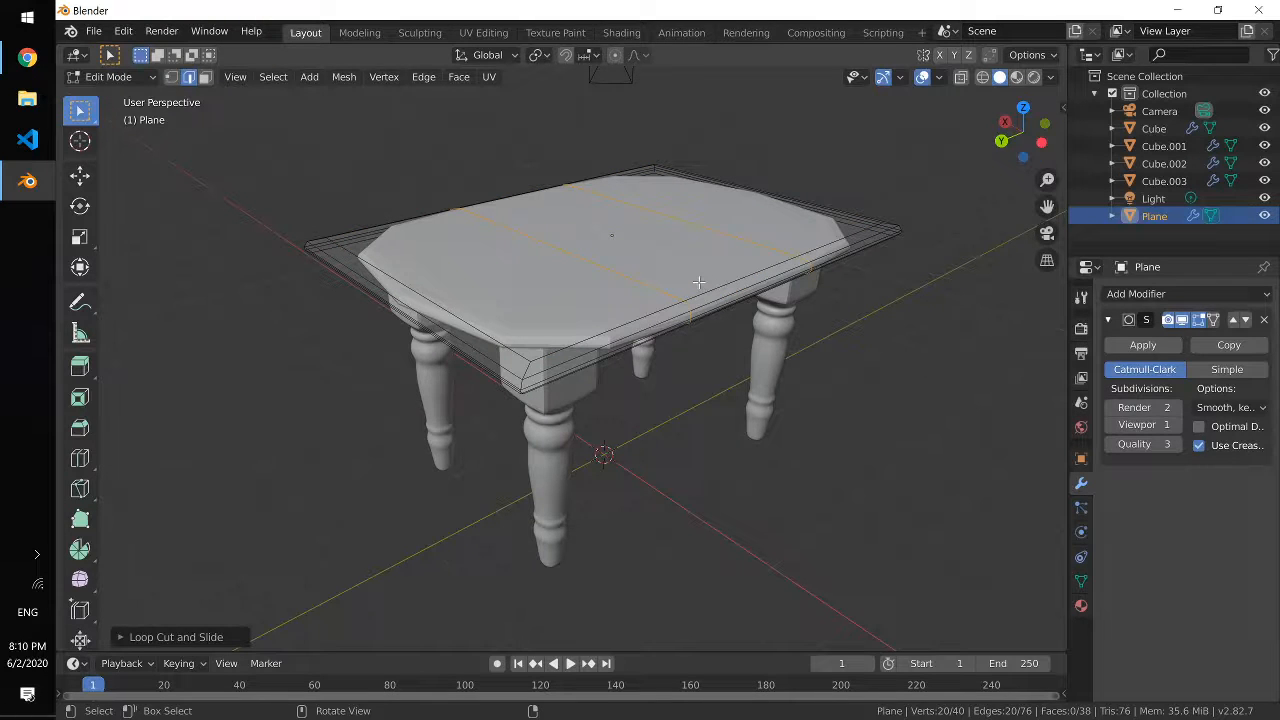
key("s")
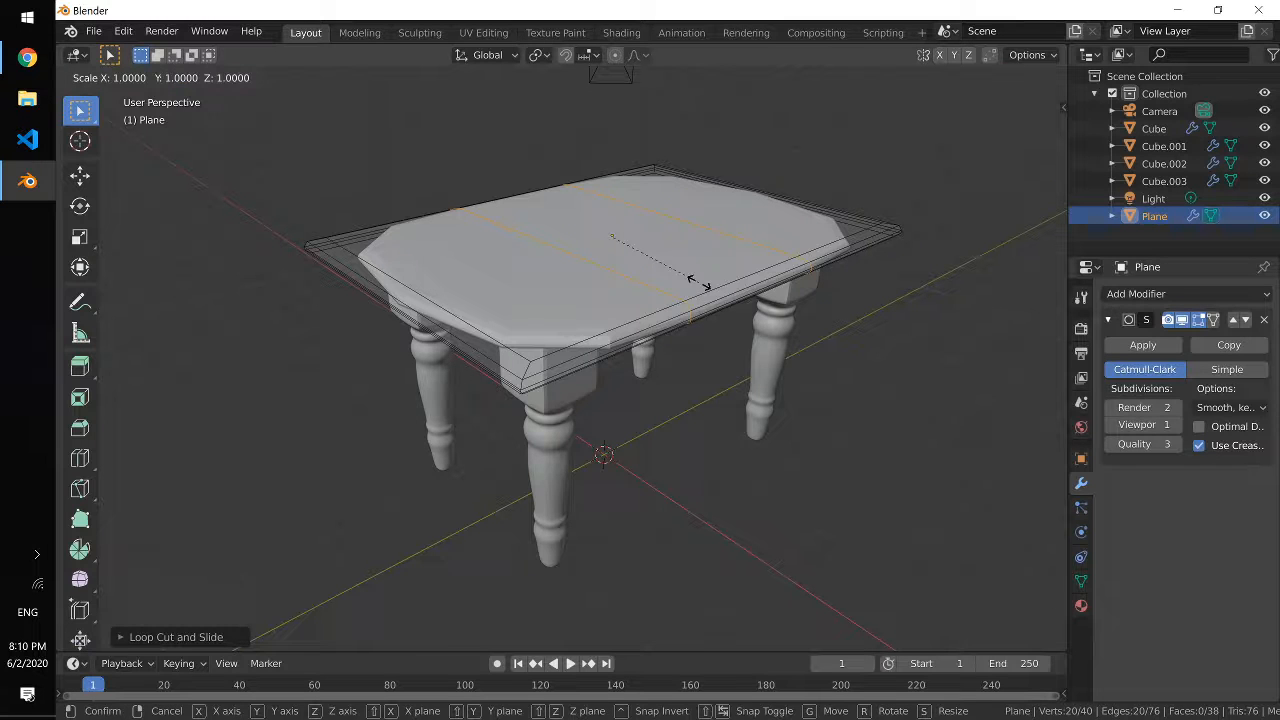
key("y")
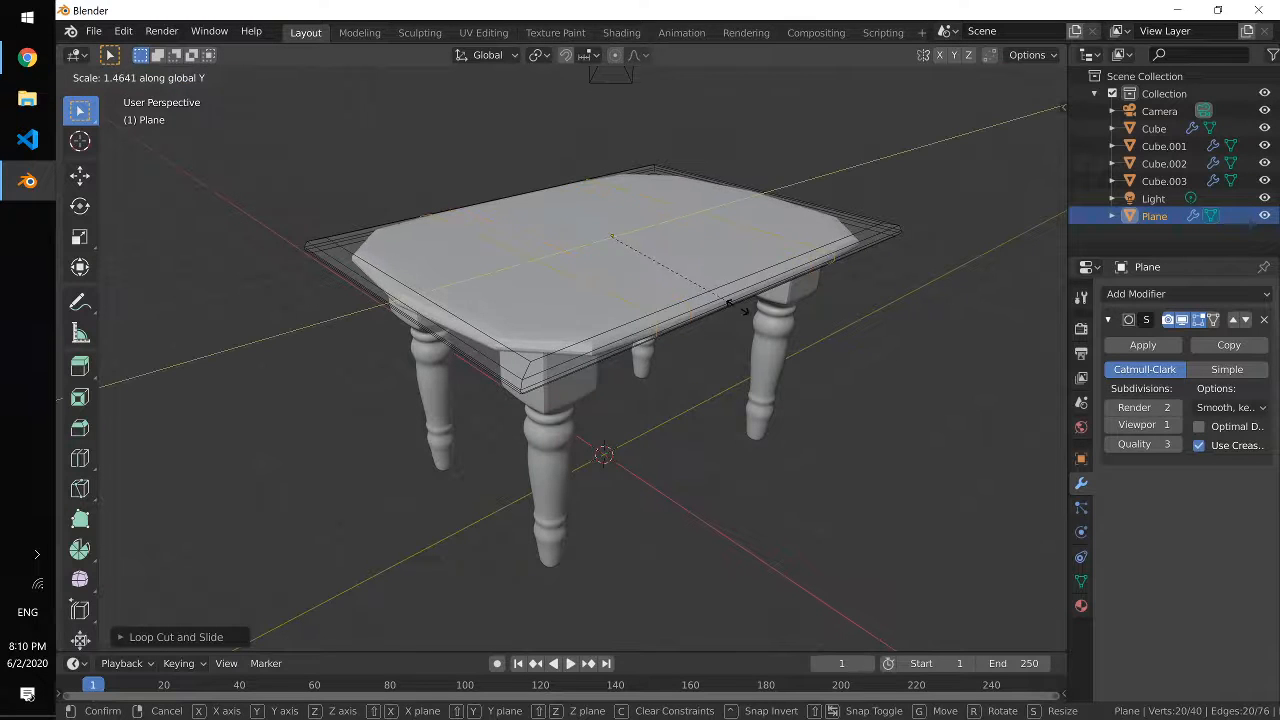
left_click(857, 397)
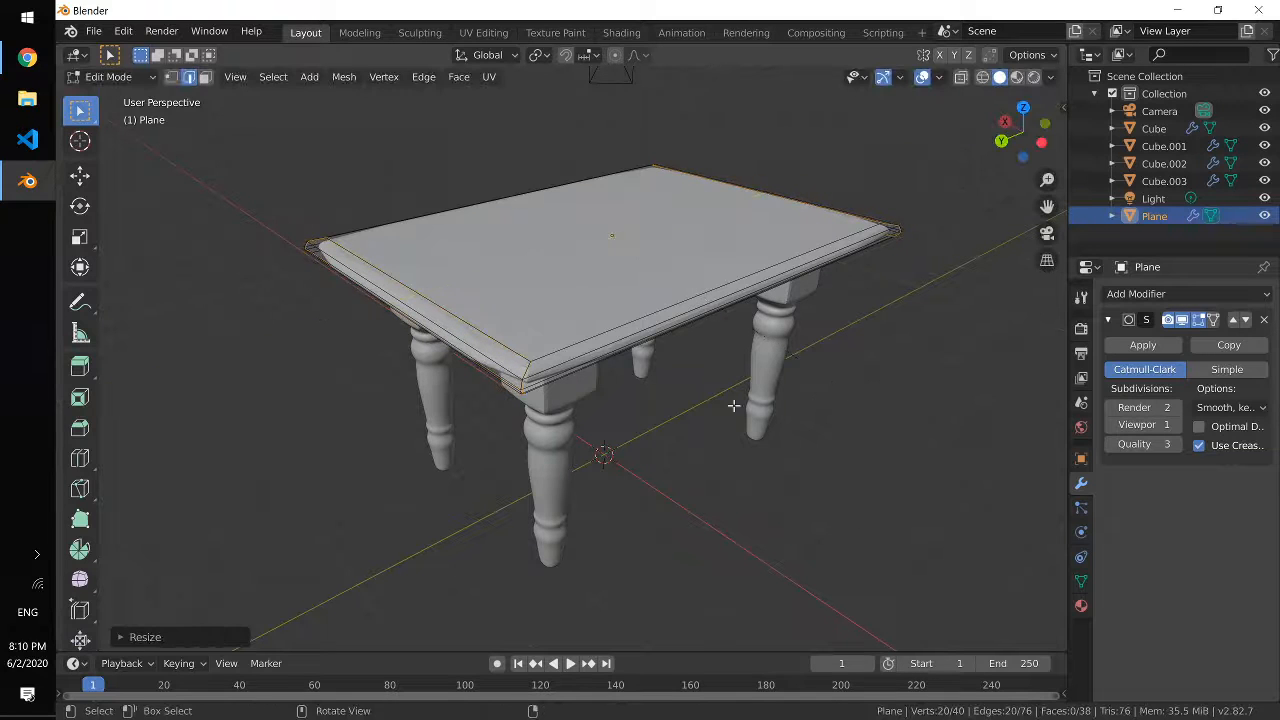
Step: Add two loop cuts along the tabletop's length, scale them apart about 2.9 along X towards the long edges, and return to Object Mode
key("ctrl+r")
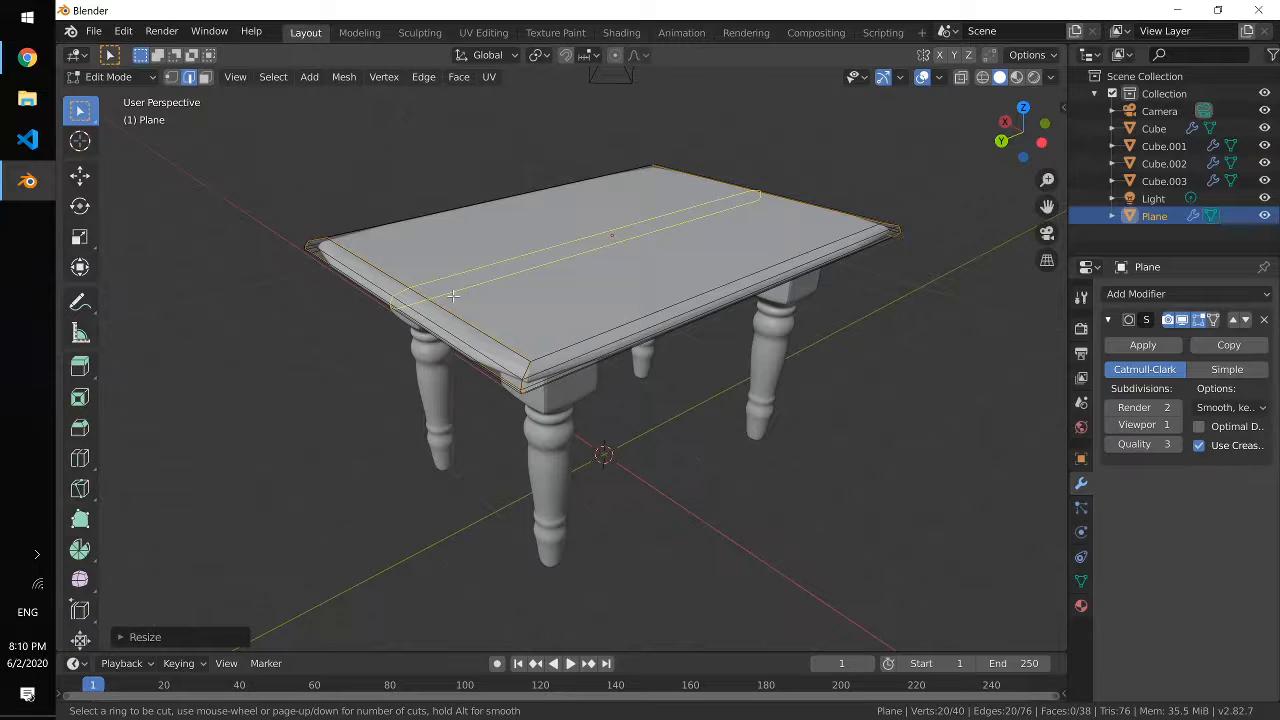
scroll(453, 296, "up", 2)
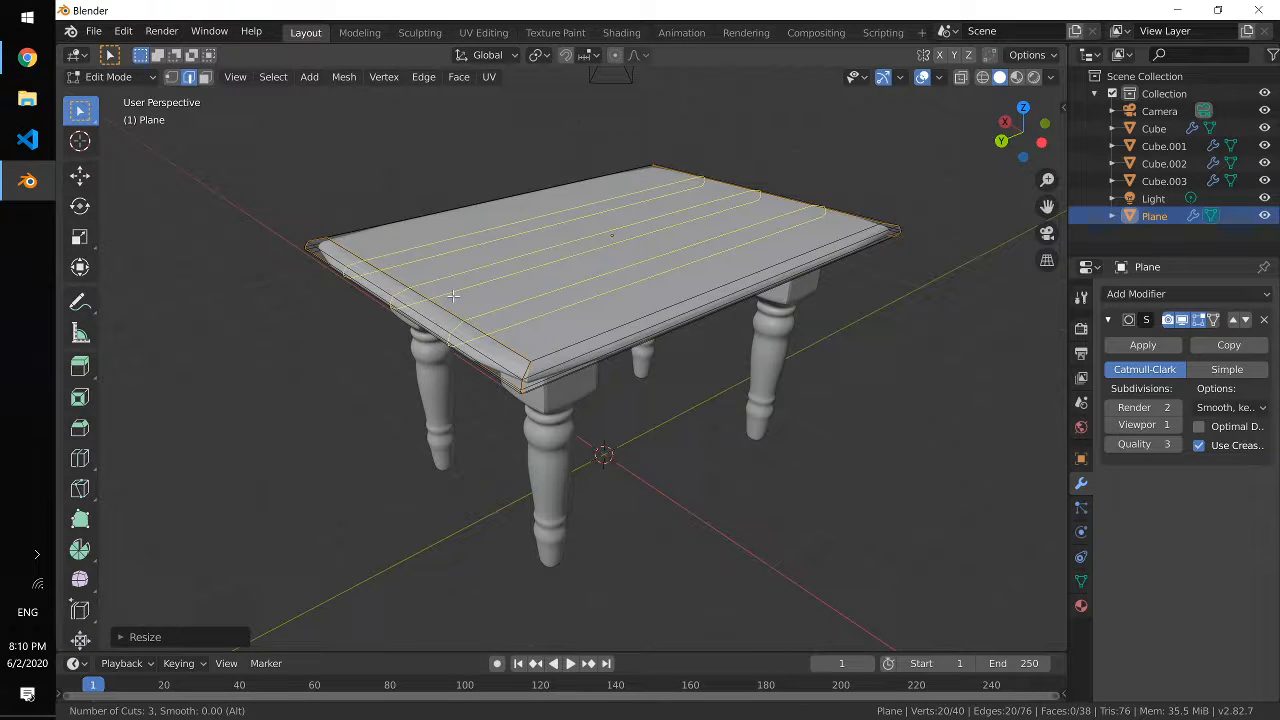
left_click(453, 296)
right_click(453, 296)
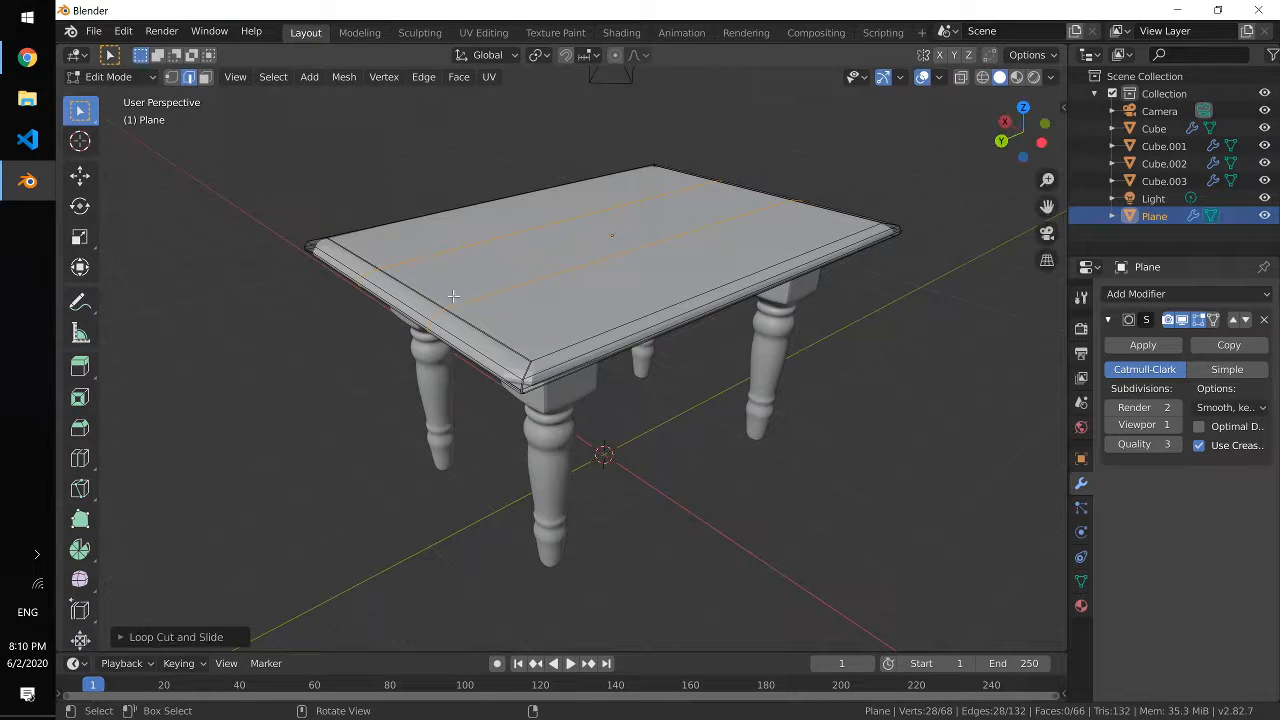
key("s")
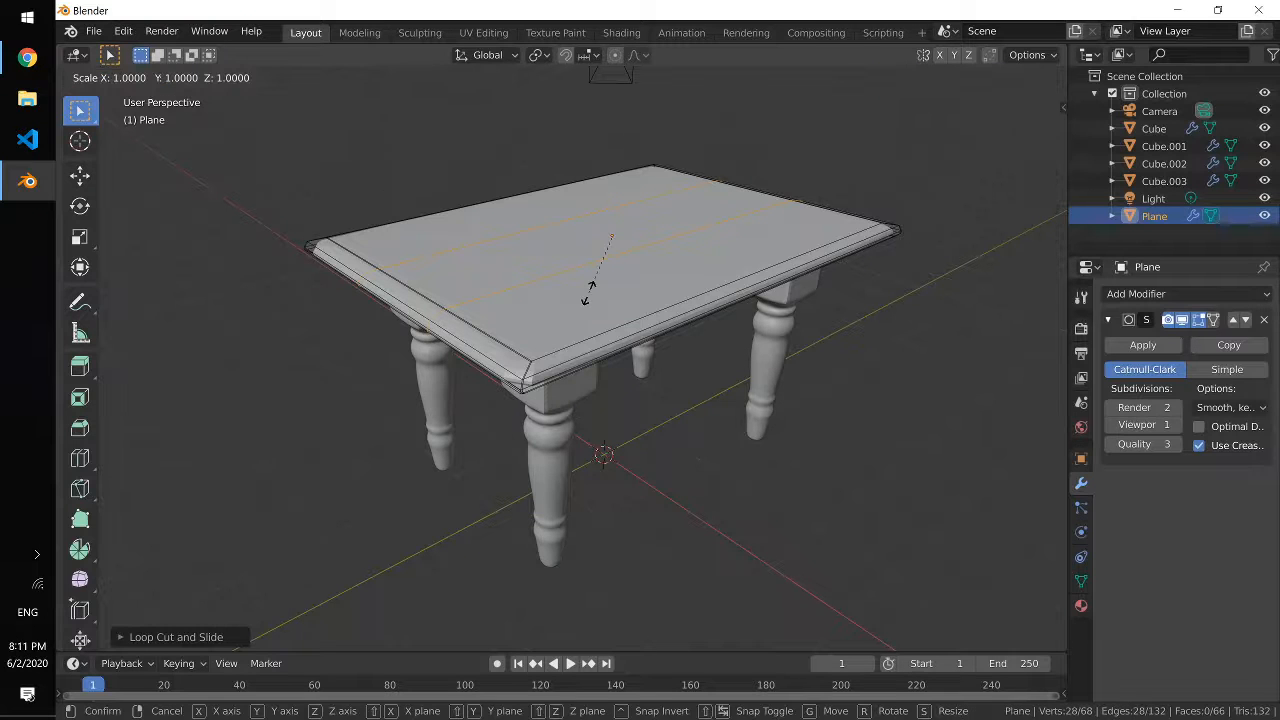
key("x")
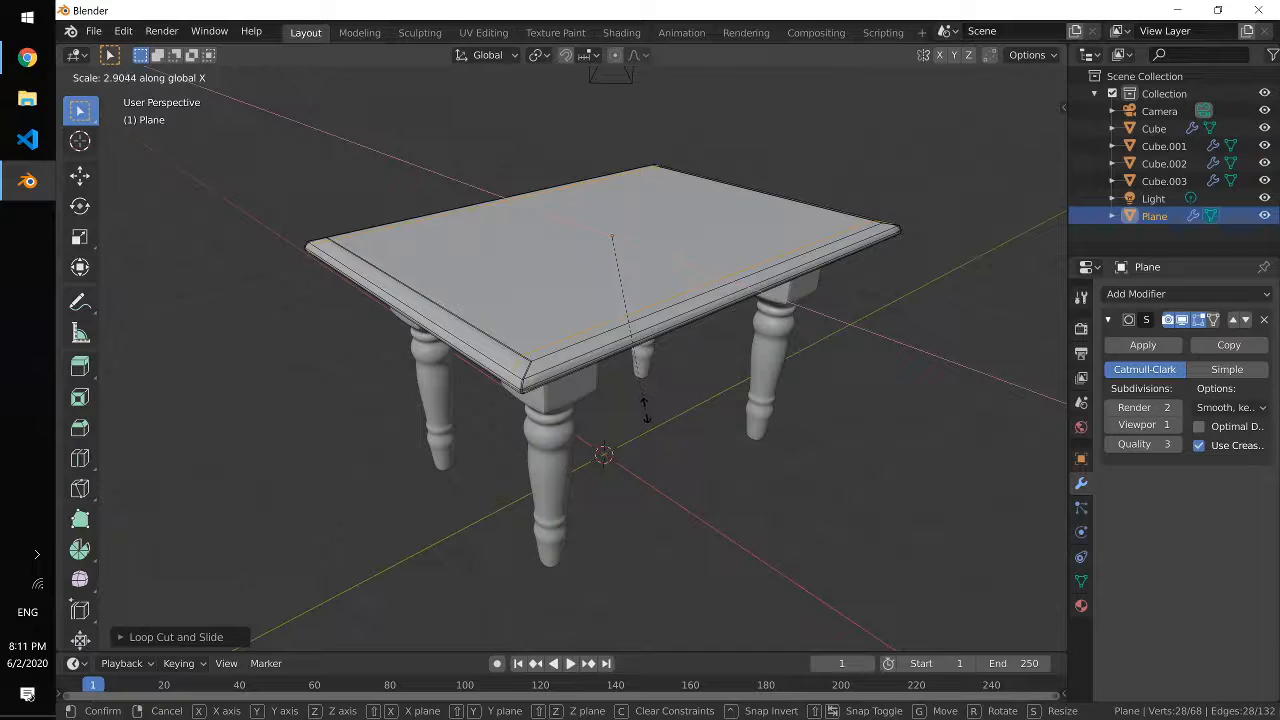
left_click(645, 412)
middle_click_drag(770, 325, 737, 306)
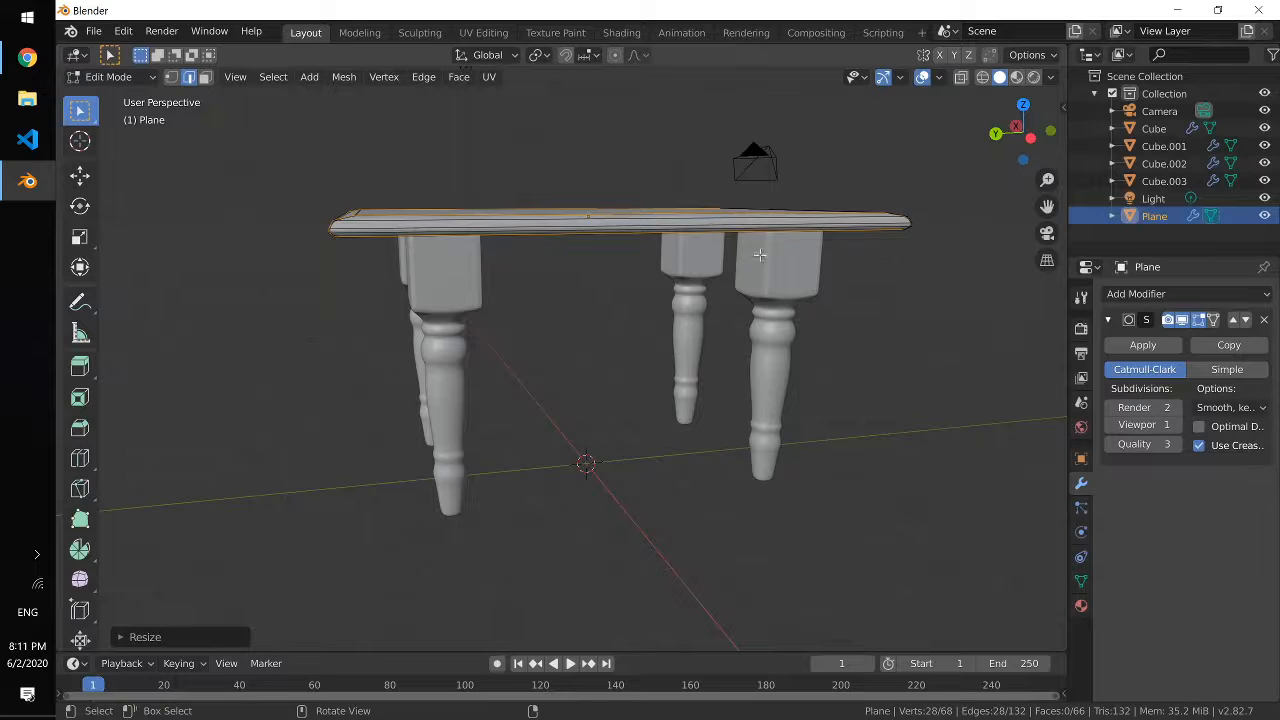
key("Tab")
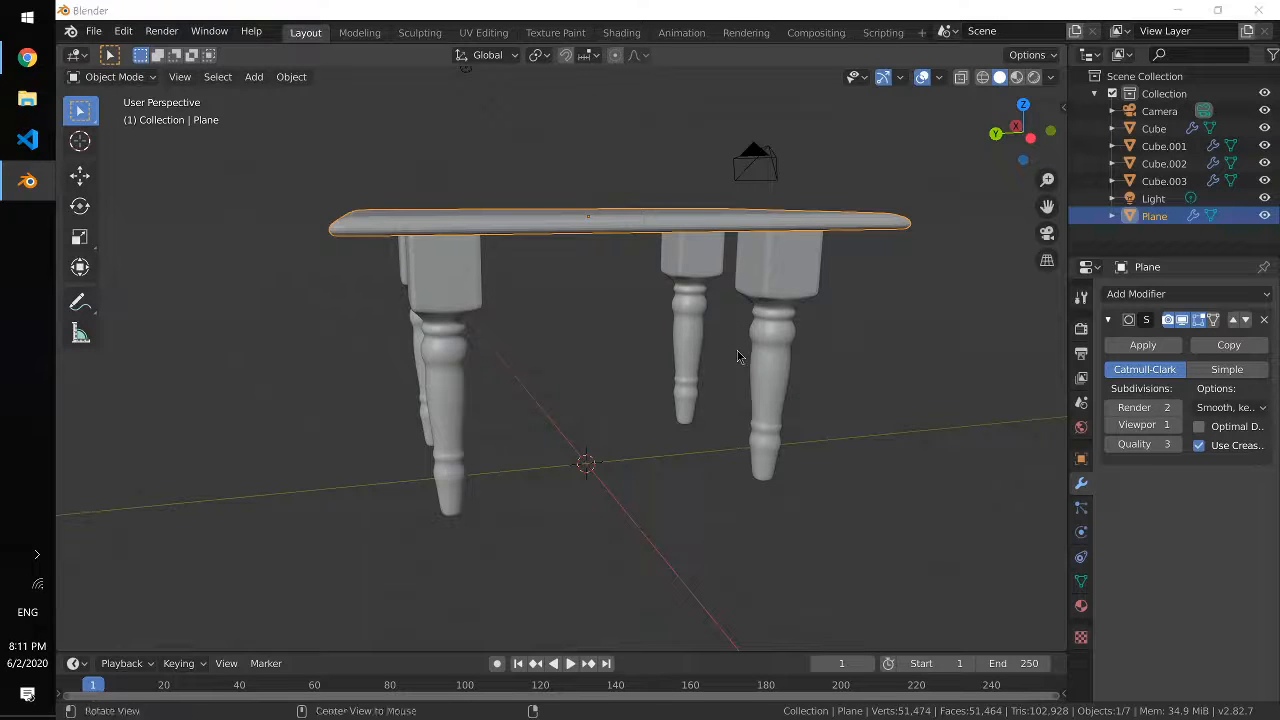
Step: Switch to the Chrome browser and download the 2K-JPG archives of Wood 013 and Tiles 051 from CC0 Textures
key("alt+Tab")
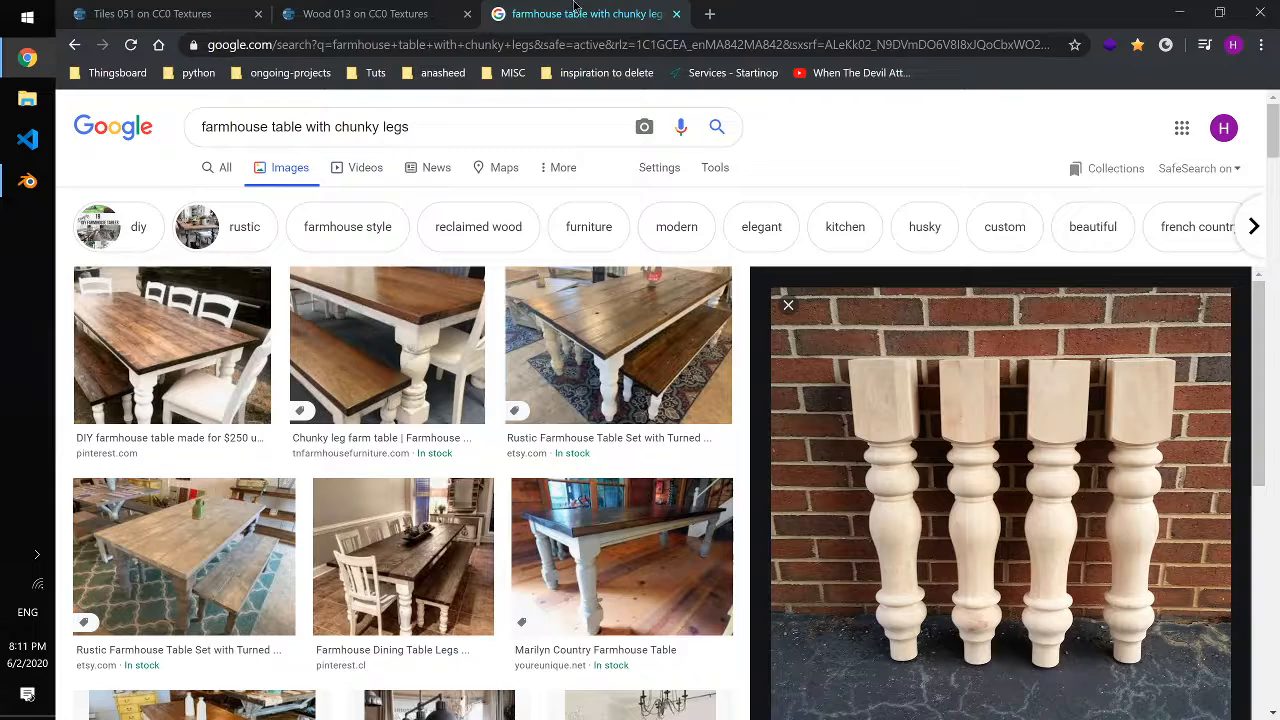
left_click(382, 12)
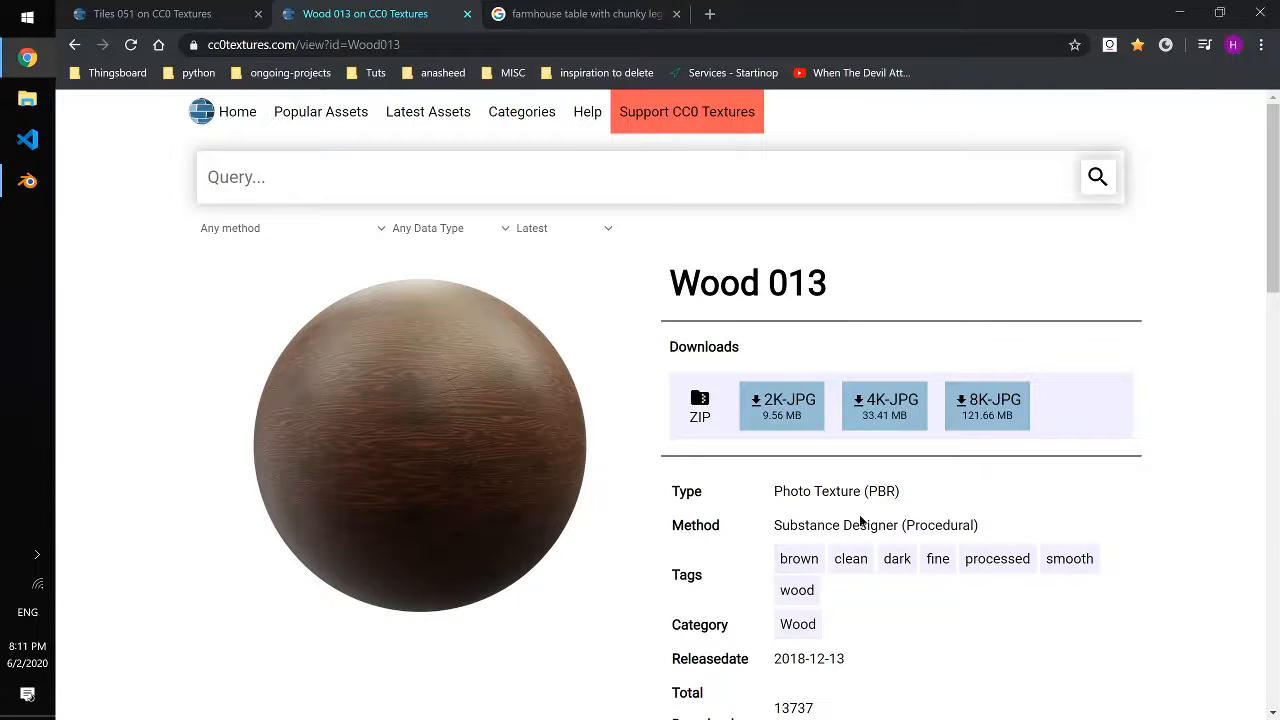
left_click(800, 411)
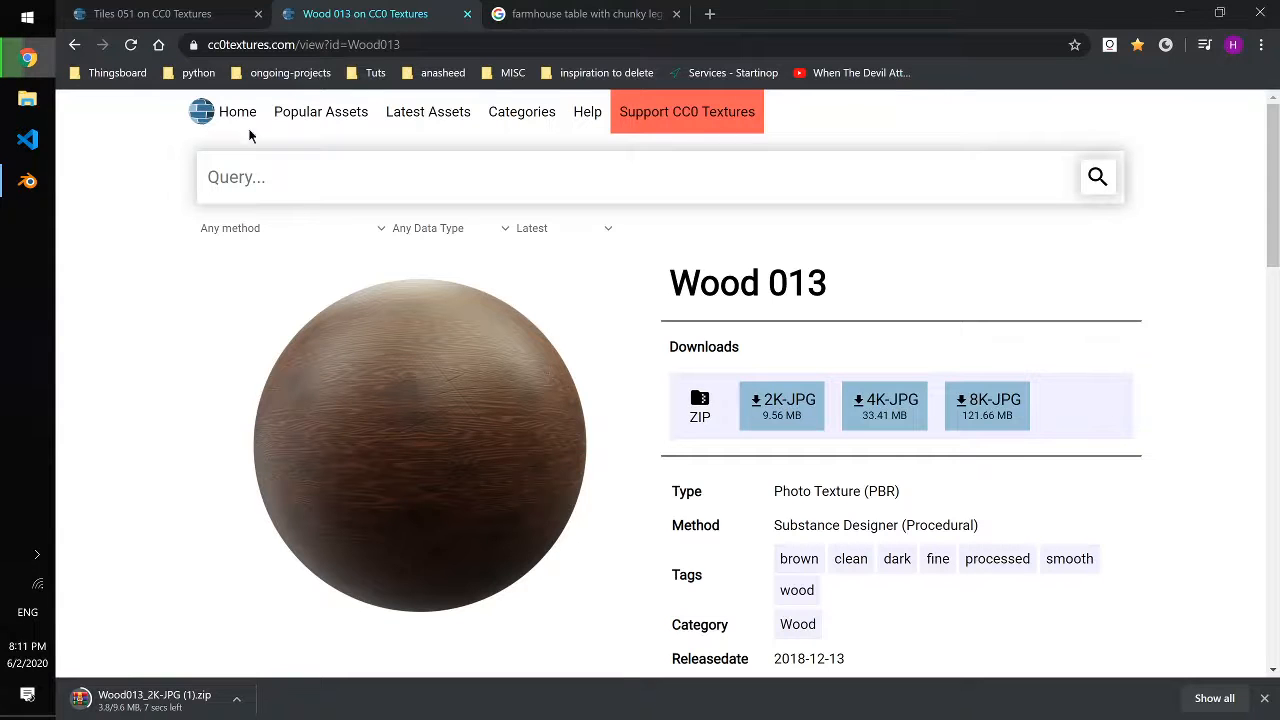
left_click(150, 14)
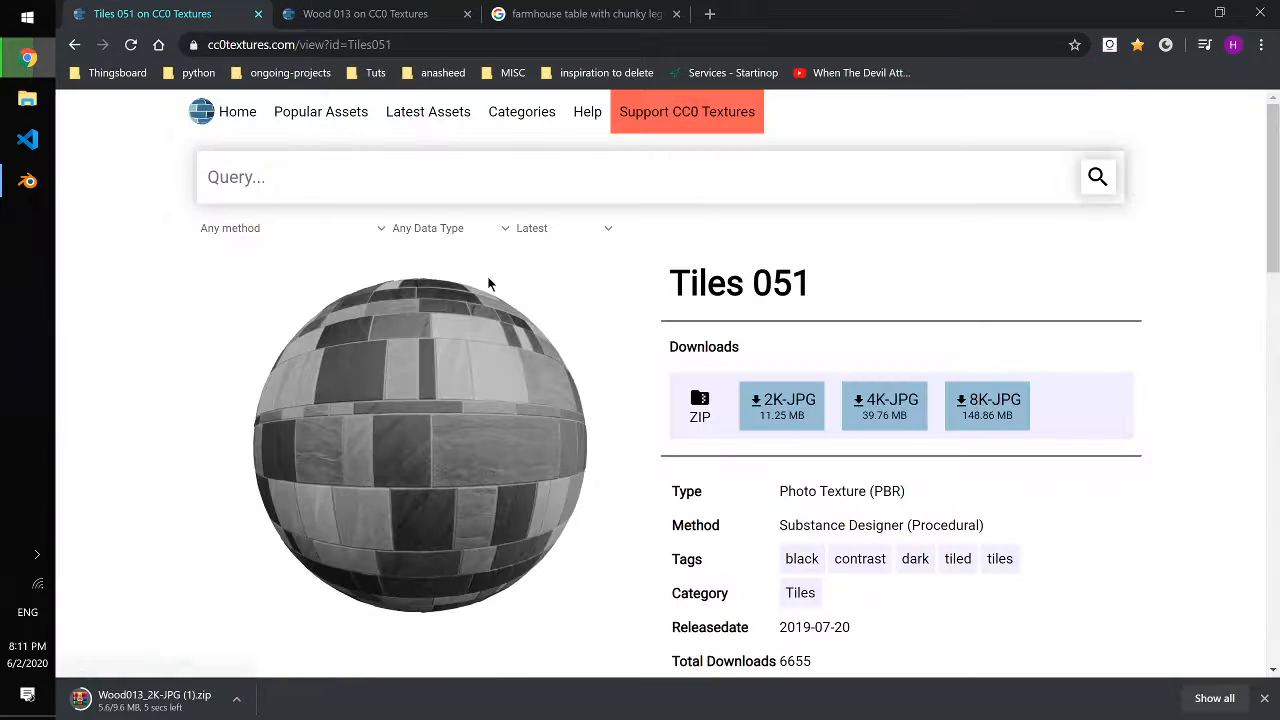
left_click(785, 403)
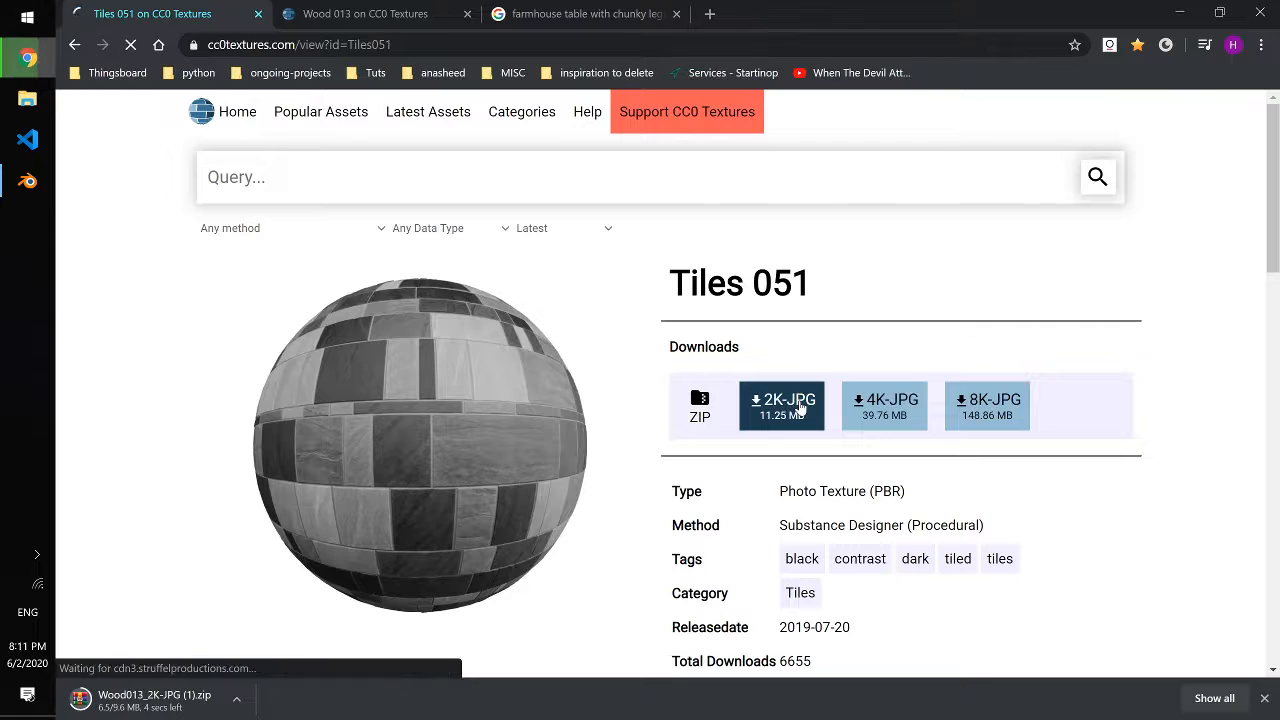
Step: Copy the downloaded Wood013_2K-JPG (1).zip from the browser onto the desktop and show the desktop
left_click(400, 10)
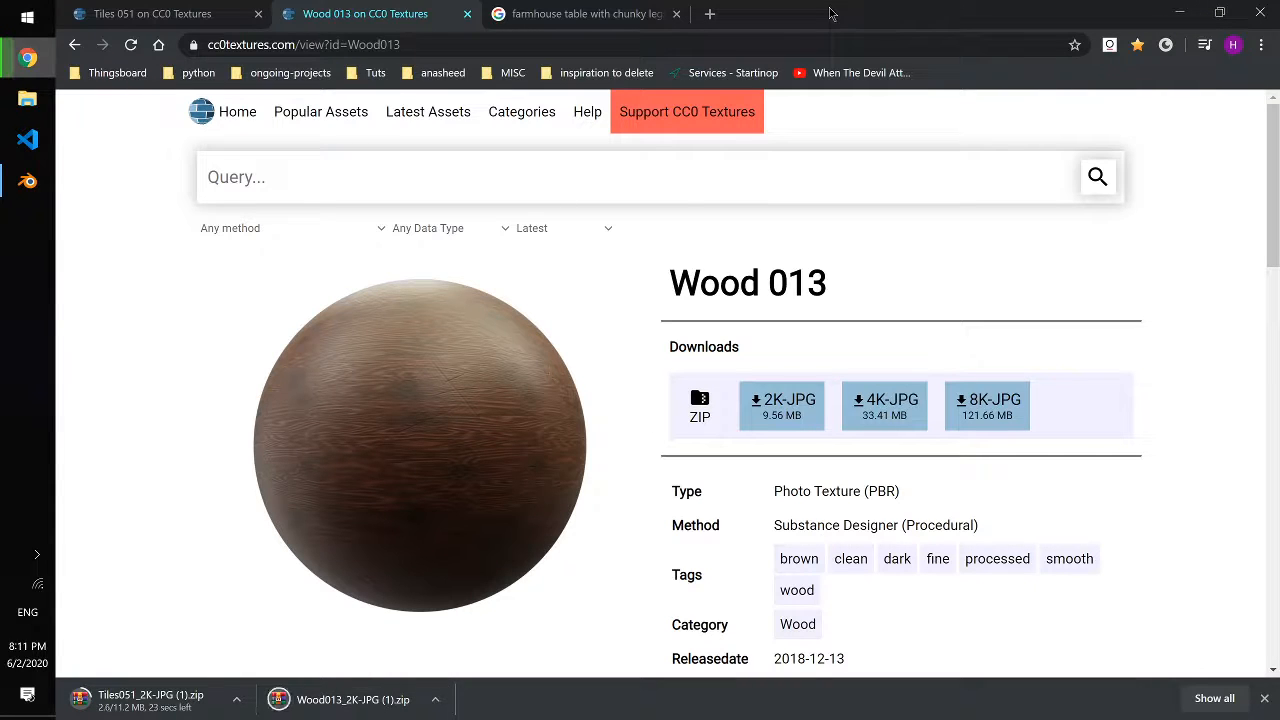
left_click_drag(340, 699, 225, 383)
key("super+d")
key("super+d")
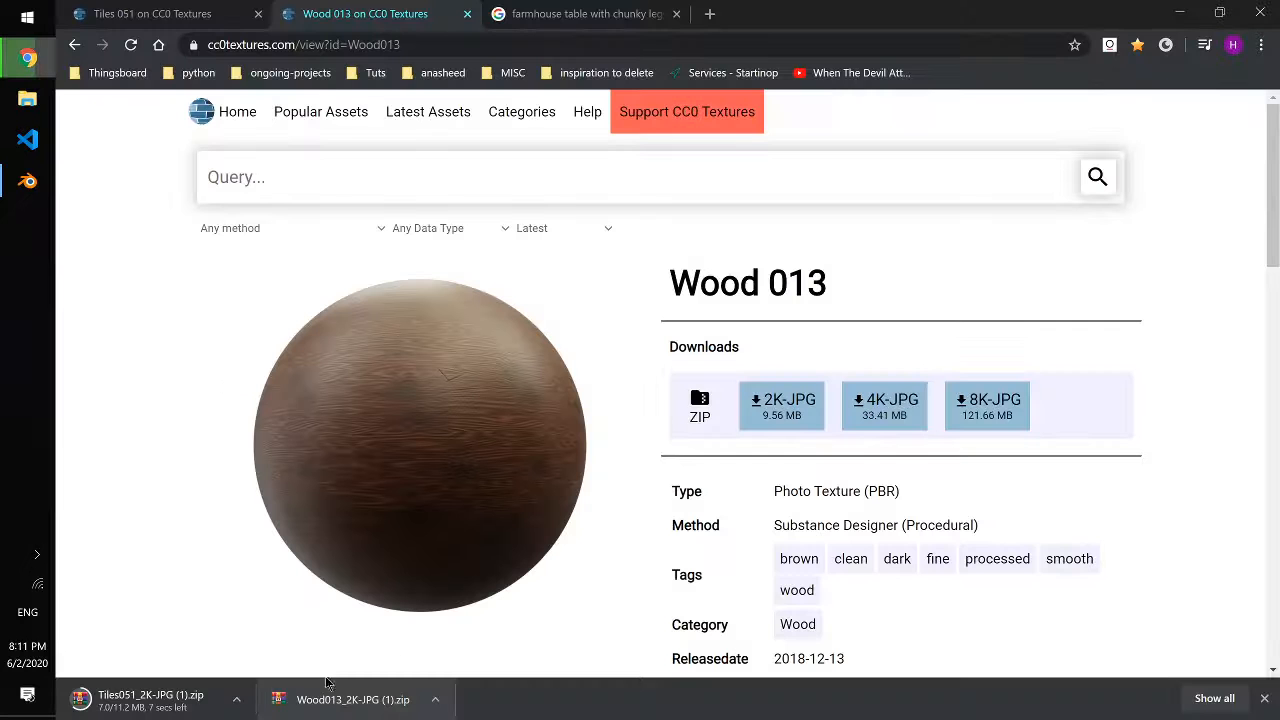
key("alt+Tab")
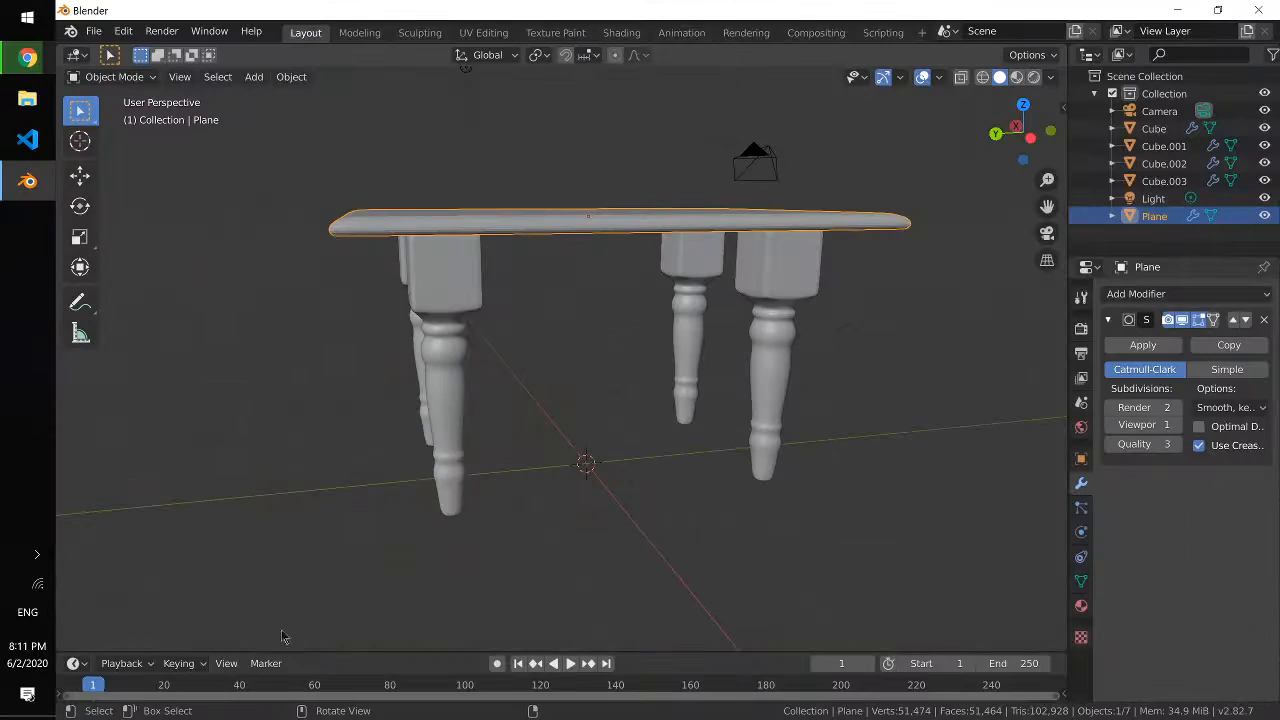
key("super+d")
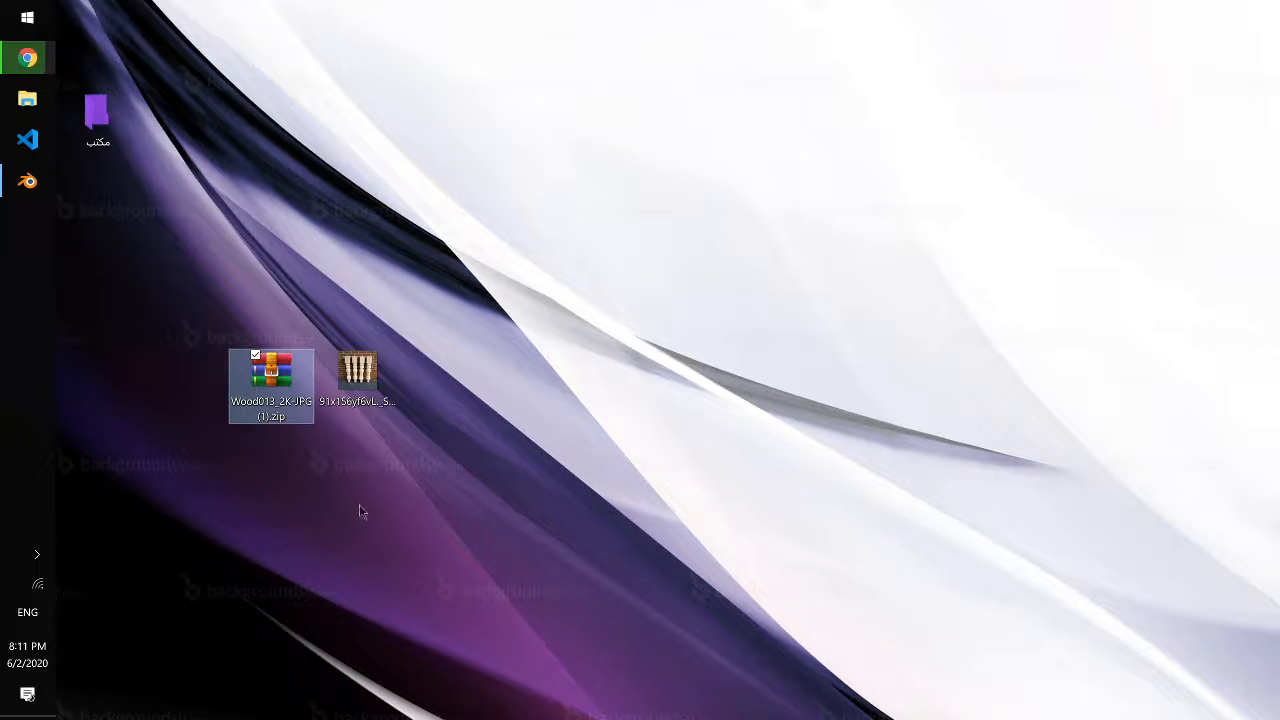
Step: Extract Wood013_2K-JPG (1).zip into its own folder on the desktop and place that folder beside the archive
right_click(279, 394)
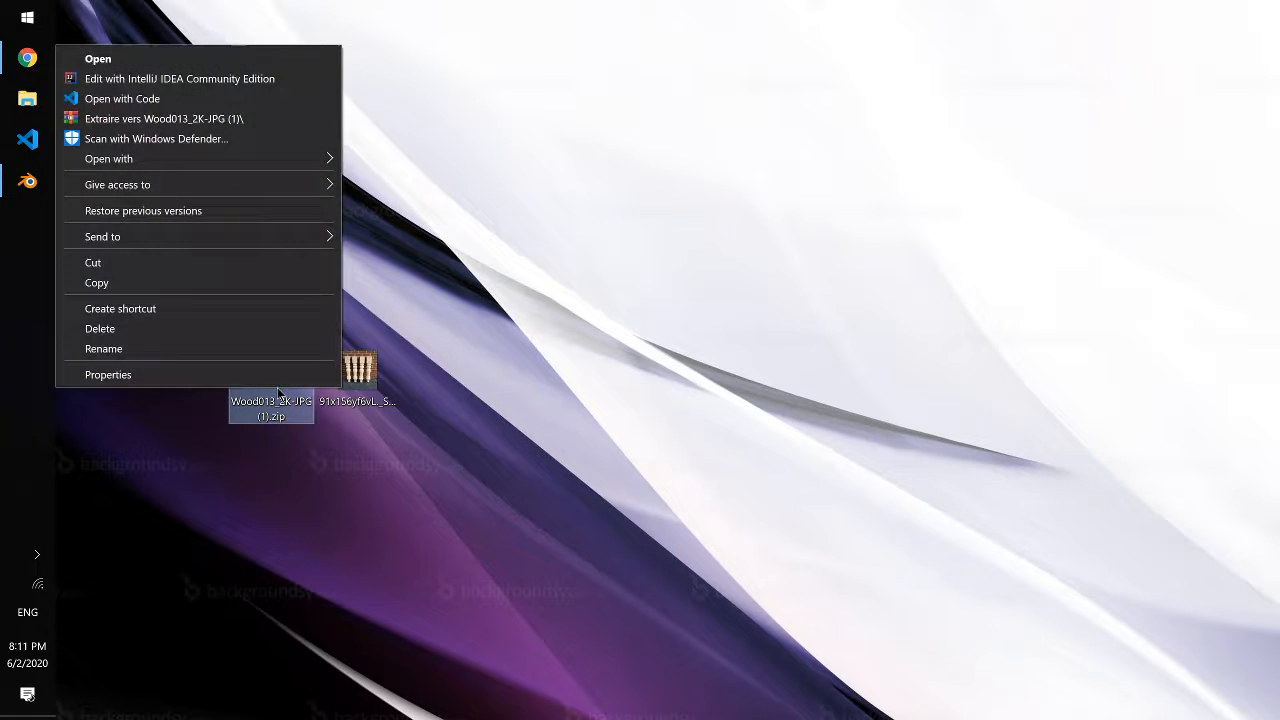
left_click(241, 121)
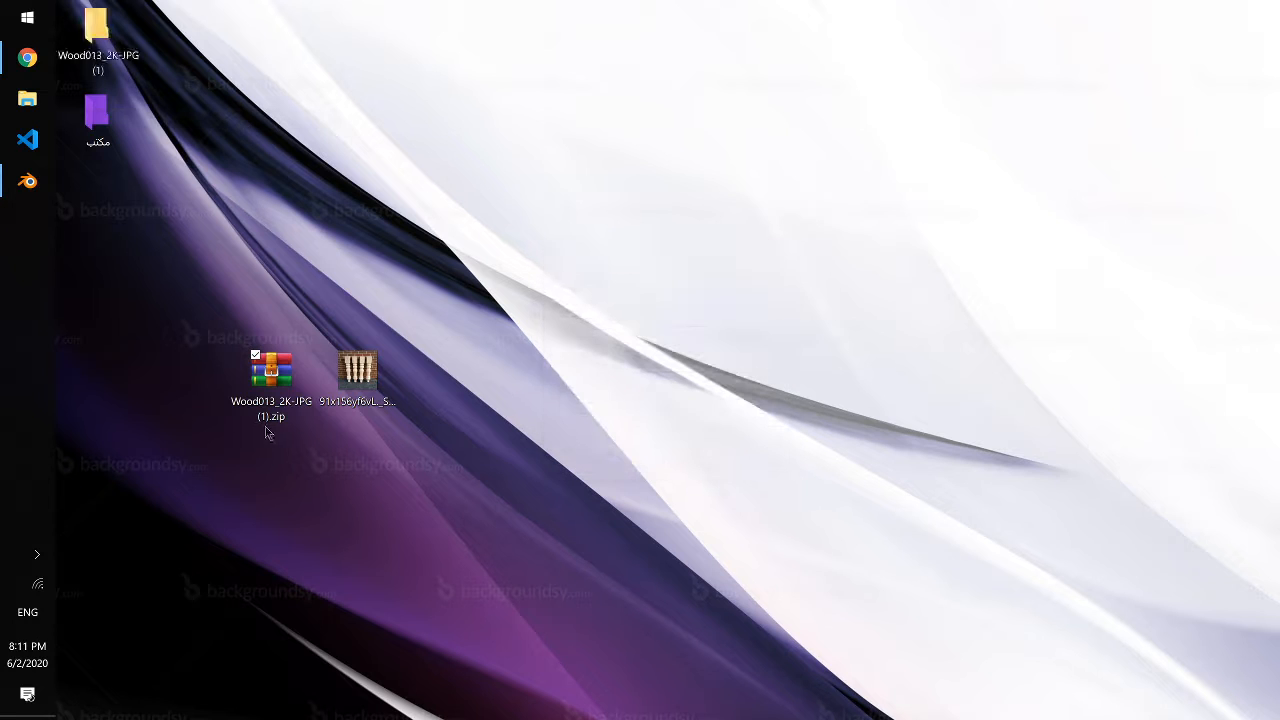
left_click(103, 14)
left_click_drag(103, 14, 185, 370)
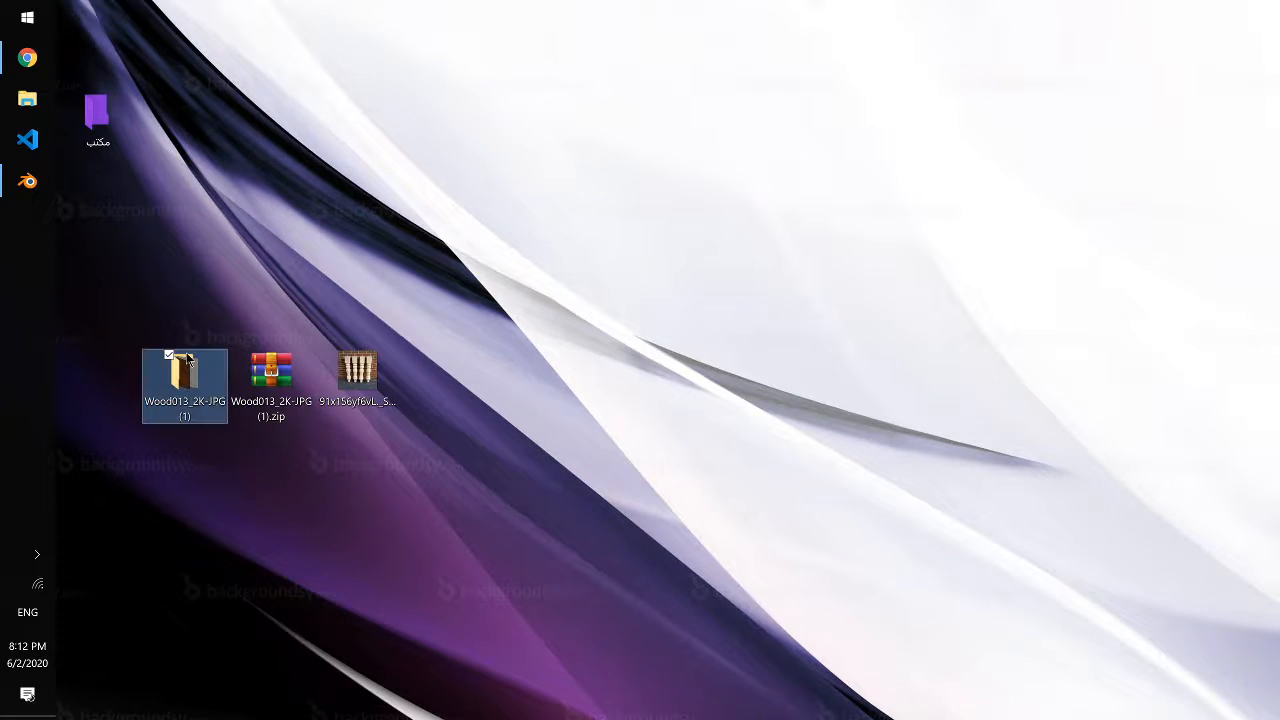
Step: Return to the browser and copy the downloaded Tiles051_2K-JPG (1).zip onto the desktop below the wood archive
key("alt+Tab")
key("alt+Tab")
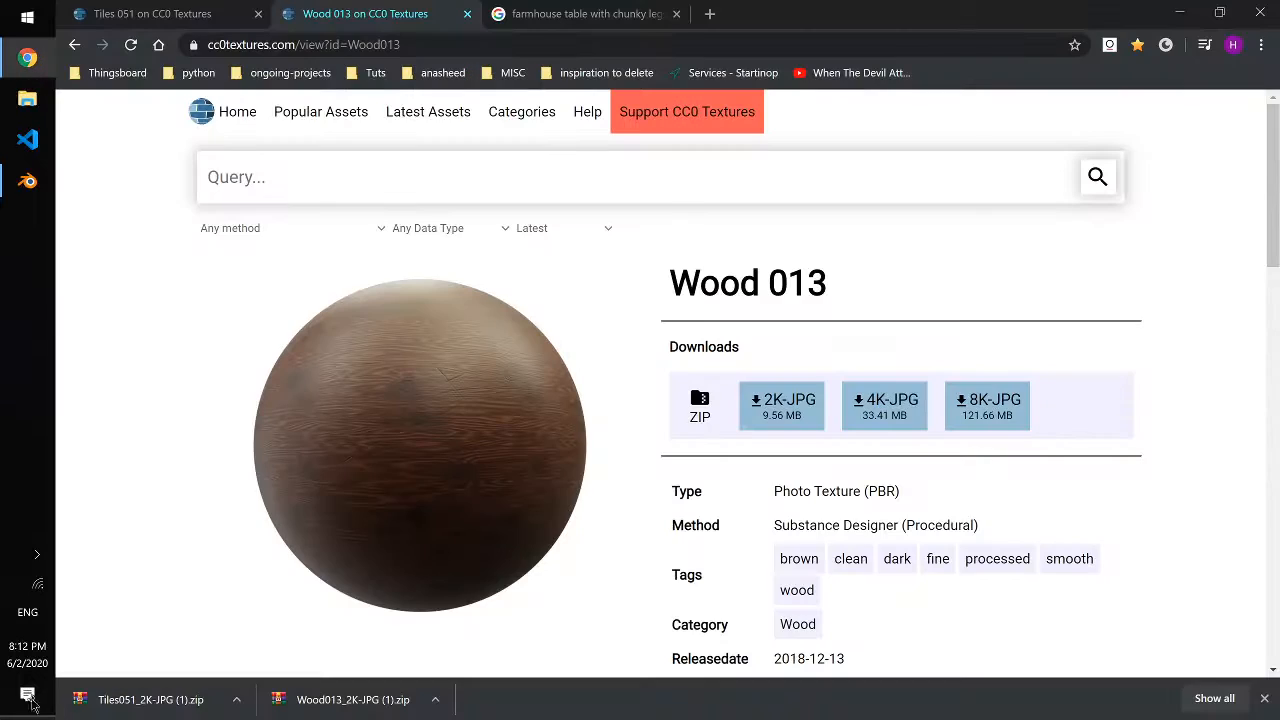
left_click_drag(108, 697, 262, 484)
key("alt+Tab")
key("super+d")
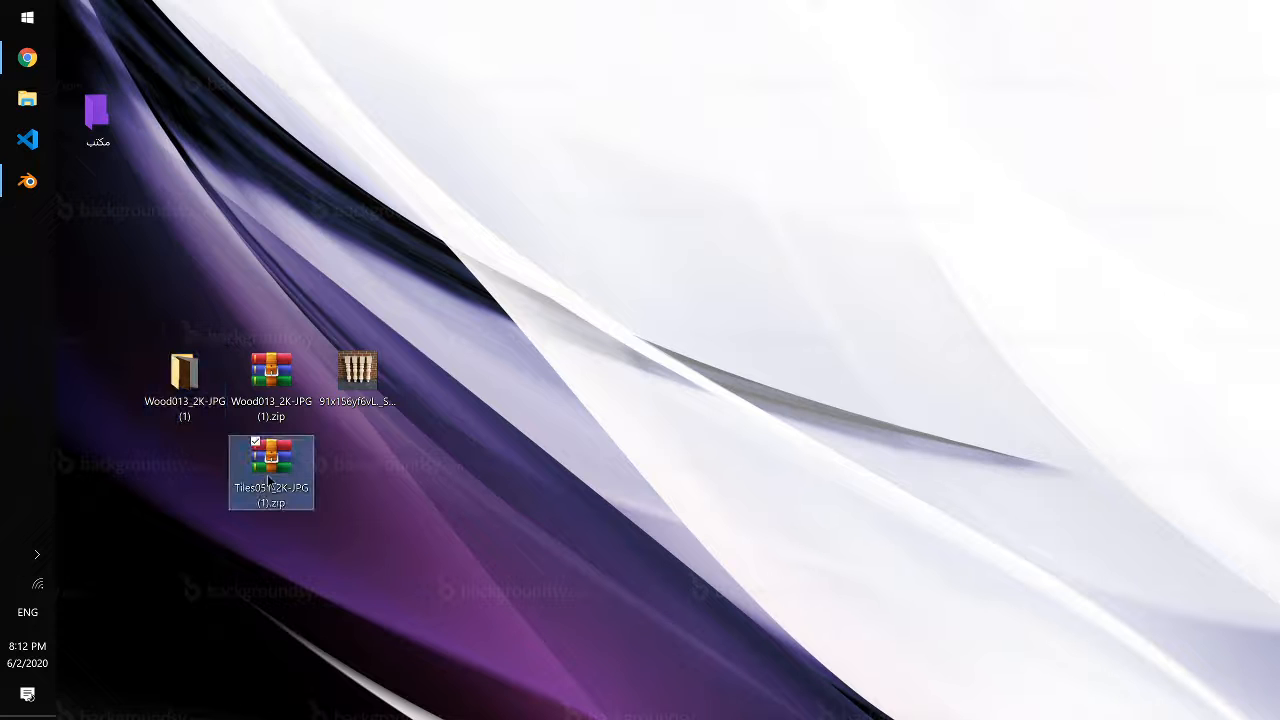
Step: Extract Tiles051_2K-JPG (1).zip into its own desktop folder, place the folder beside the archive, and switch back to Blender
right_click(270, 476)
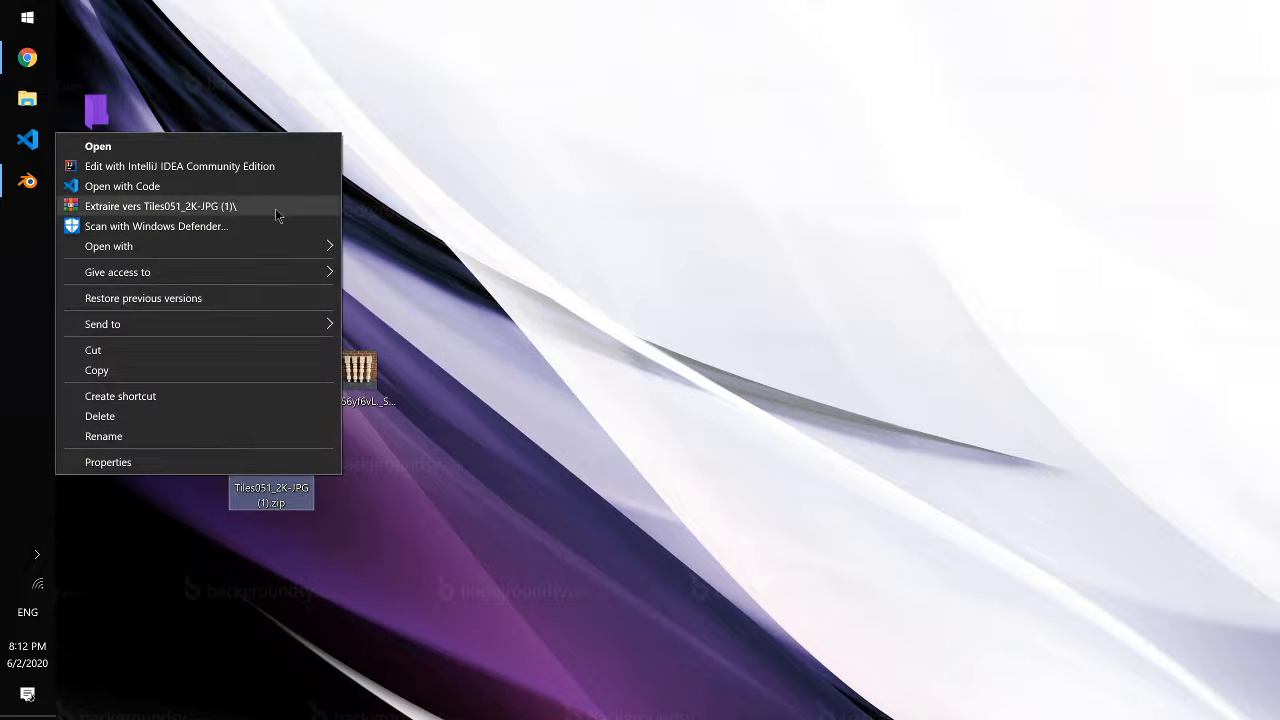
left_click(275, 208)
left_click_drag(90, 63, 186, 475)
key("alt+Tab")
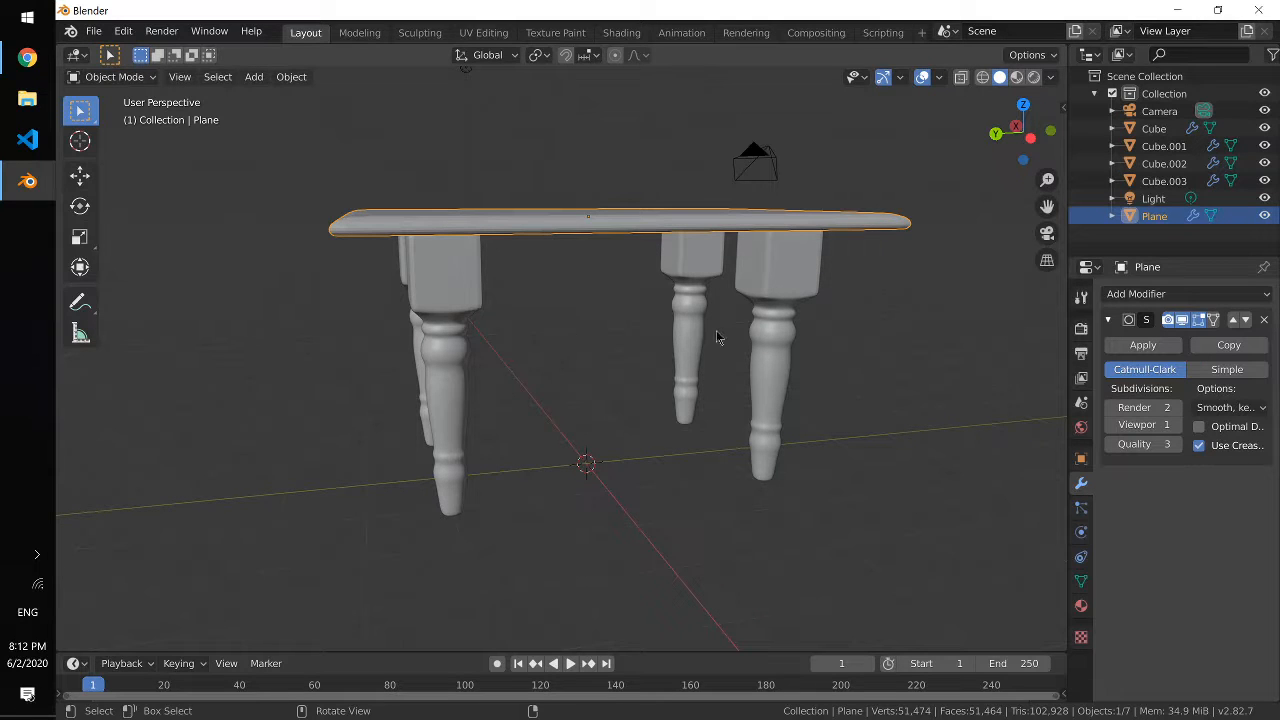
middle_click_drag(716, 330, 686, 325)
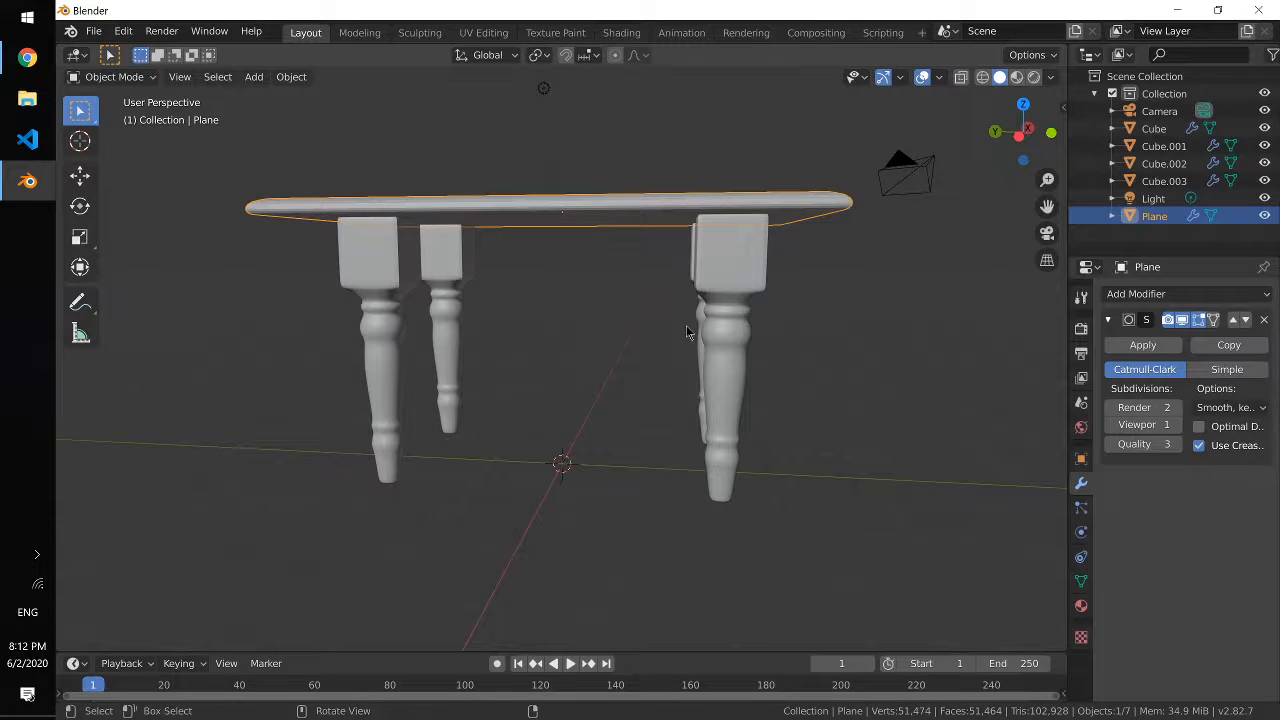
Step: Review the Wood 013 and Tiles 051 pages on CC0 Textures in the browser, including similar wood materials, and return to Blender
key("alt+Tab")
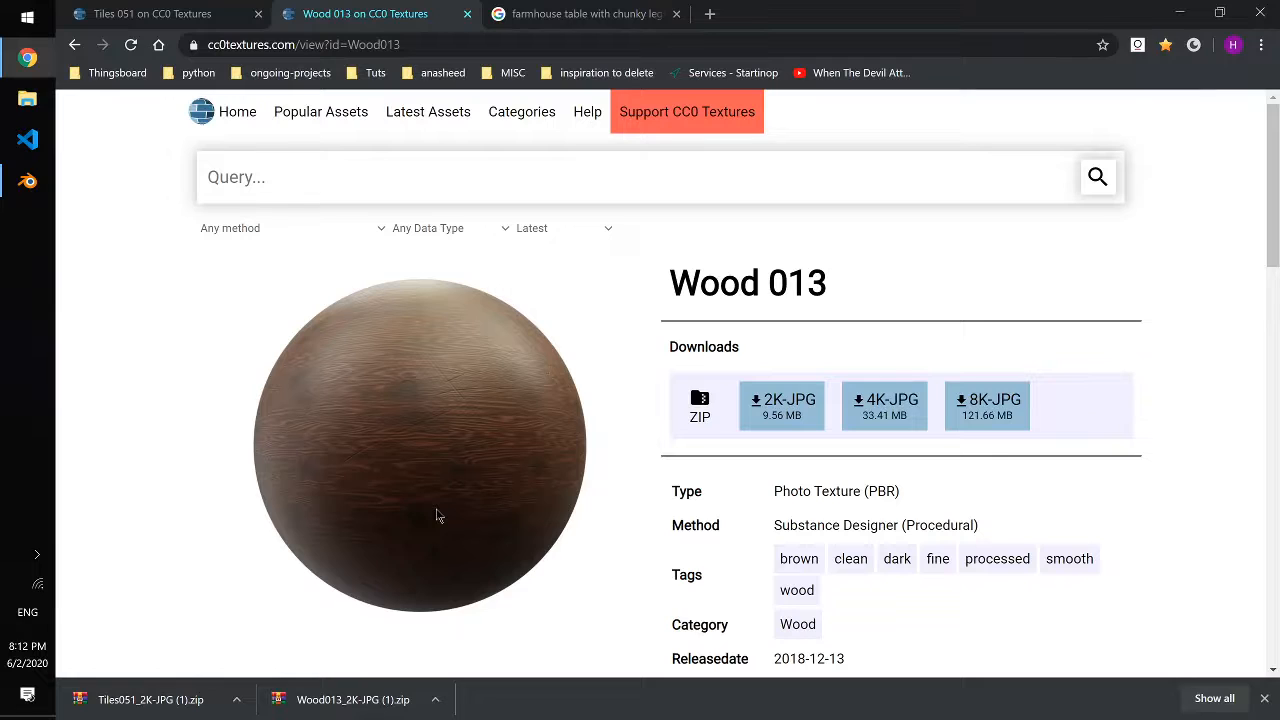
key("alt+Tab")
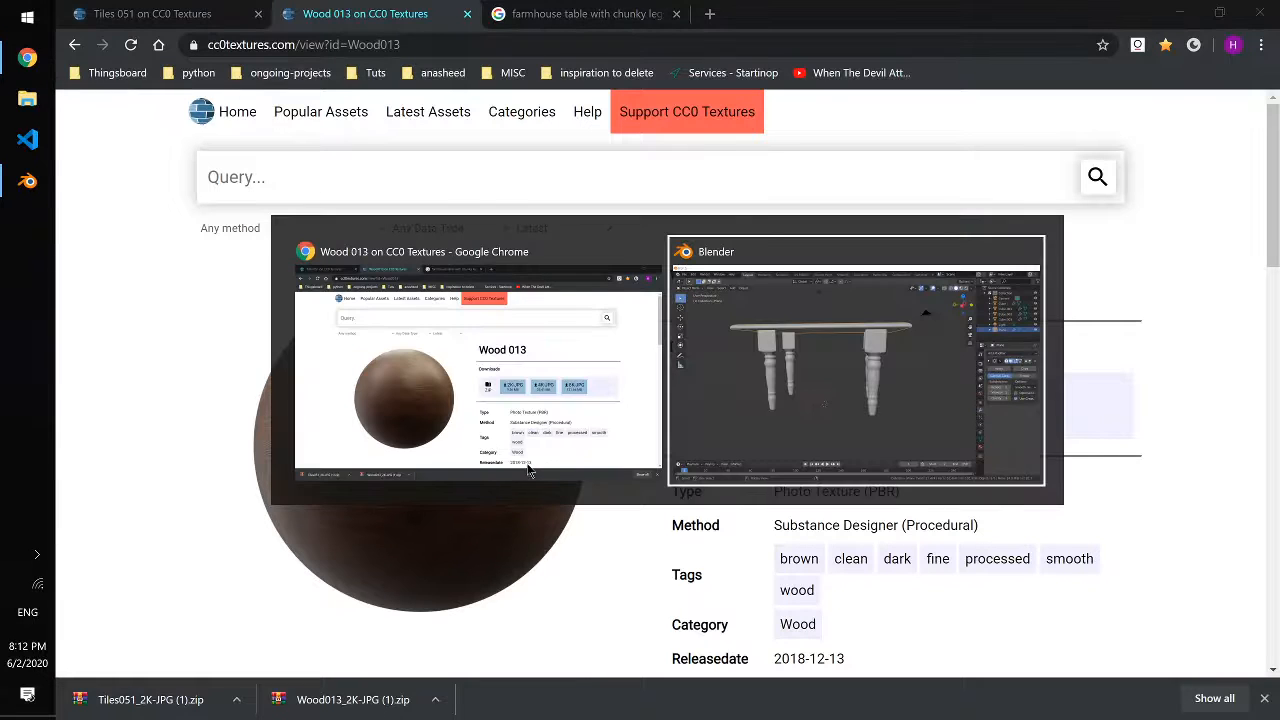
left_click(461, 419)
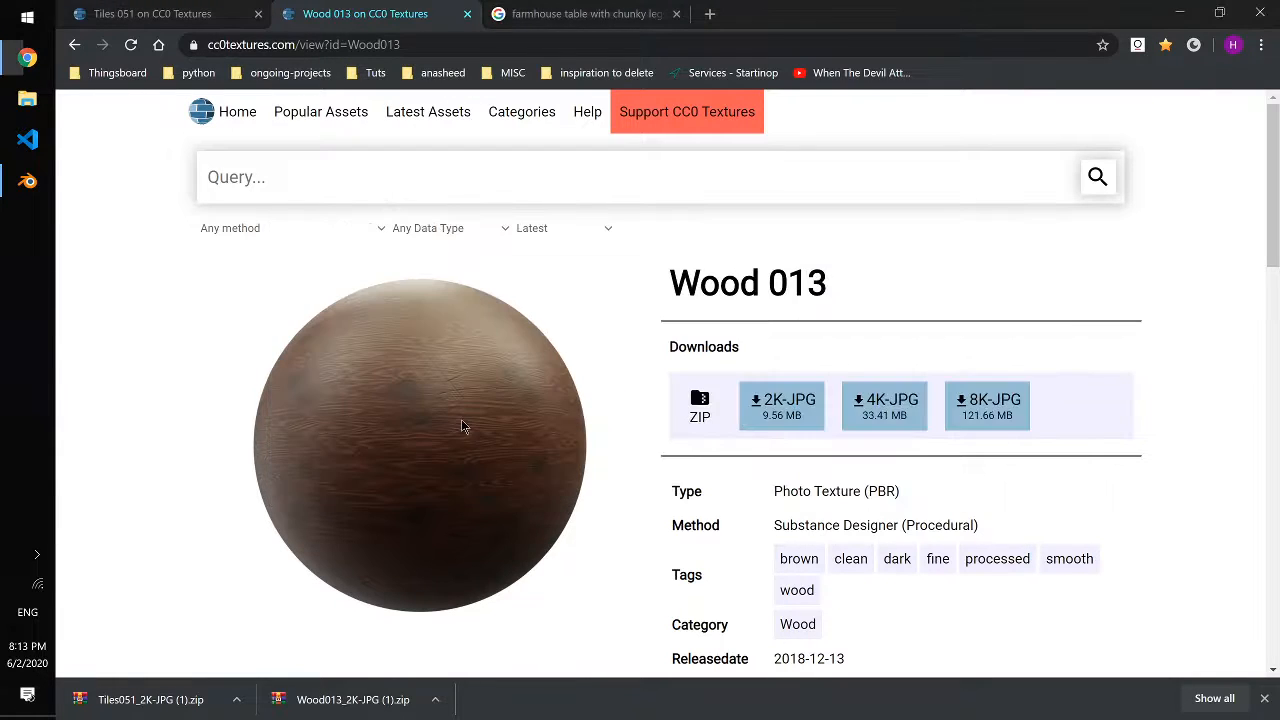
scroll(543, 466, "down", 5)
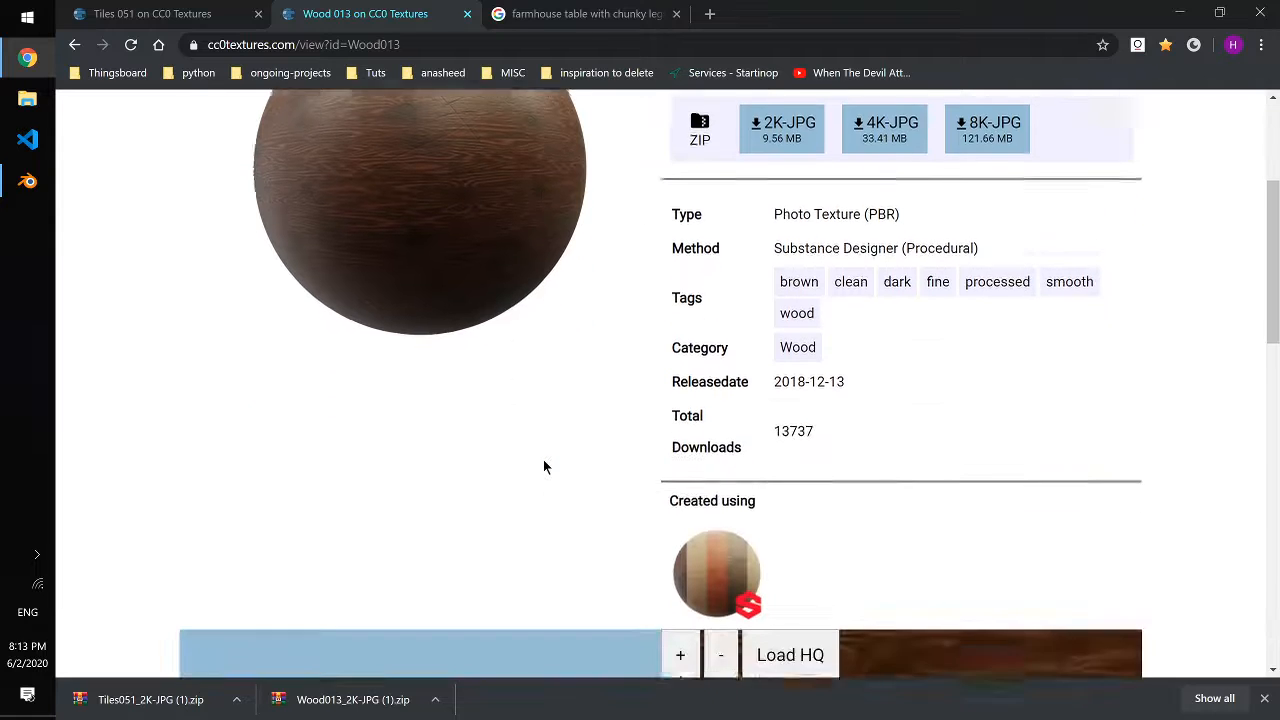
scroll(543, 466, "down", 7)
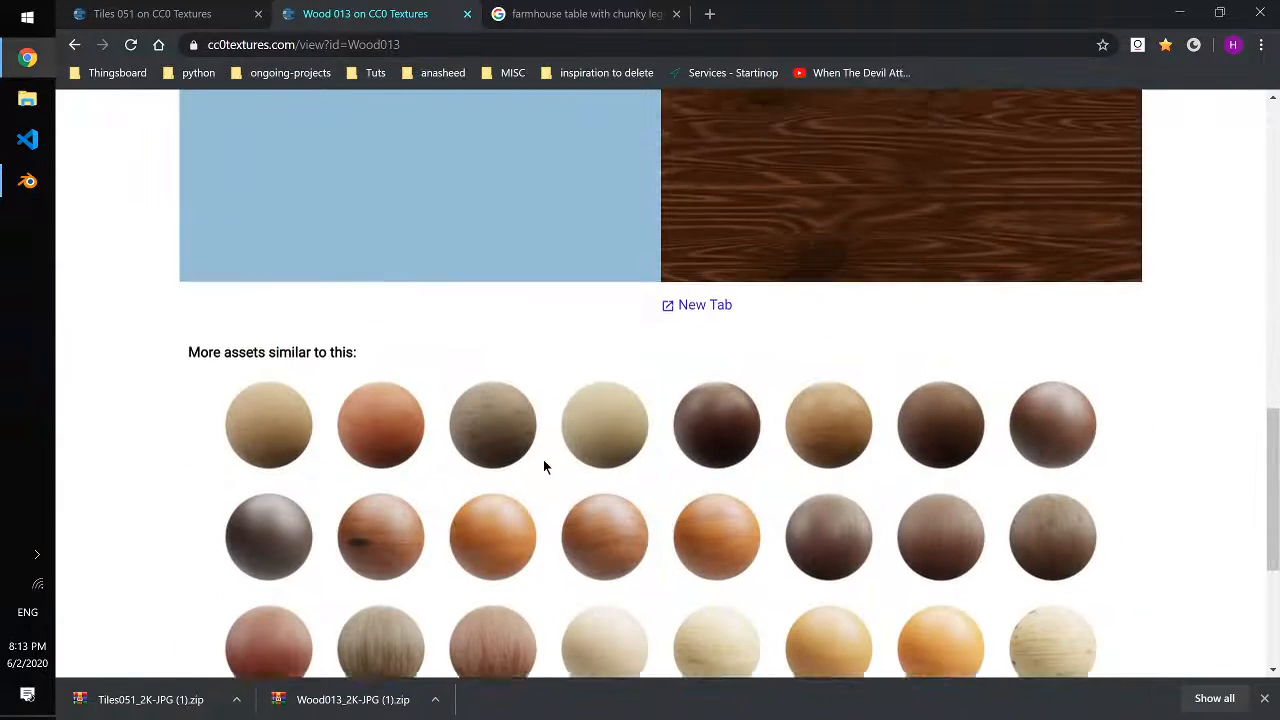
scroll(543, 466, "down", 3)
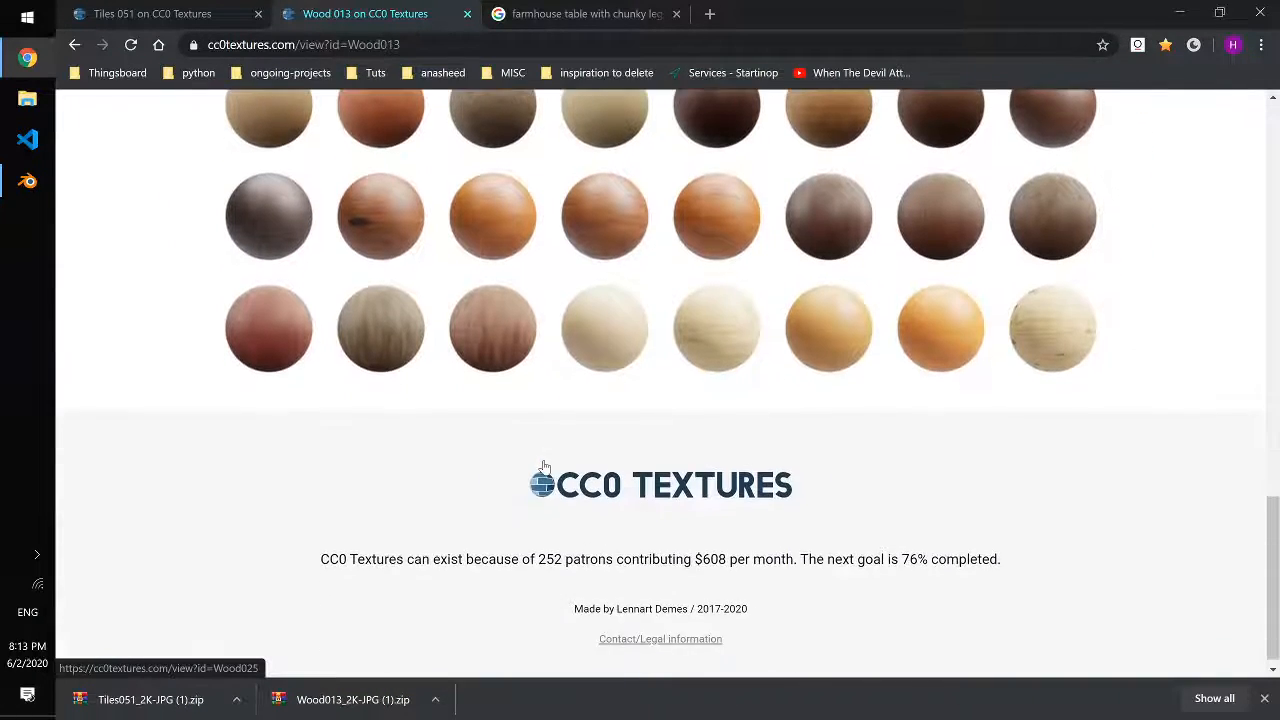
scroll(543, 466, "up", 1)
scroll(544, 467, "up", 8)
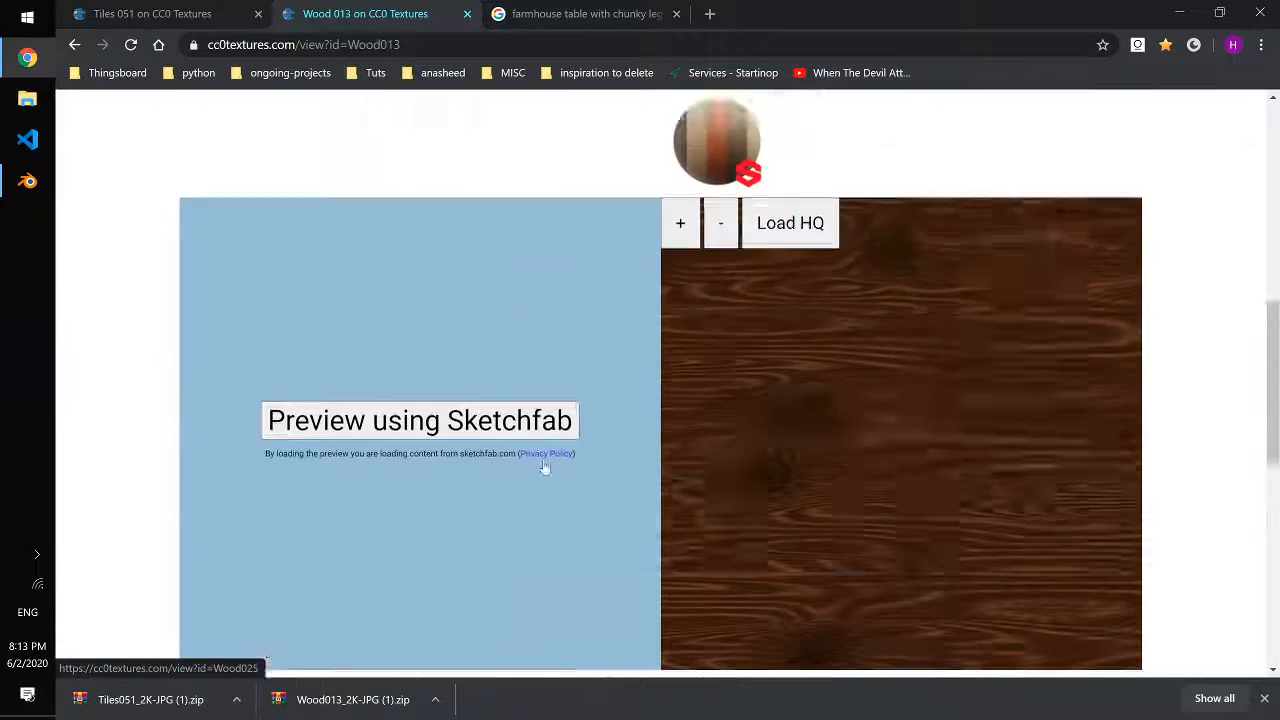
scroll(544, 467, "up", 5)
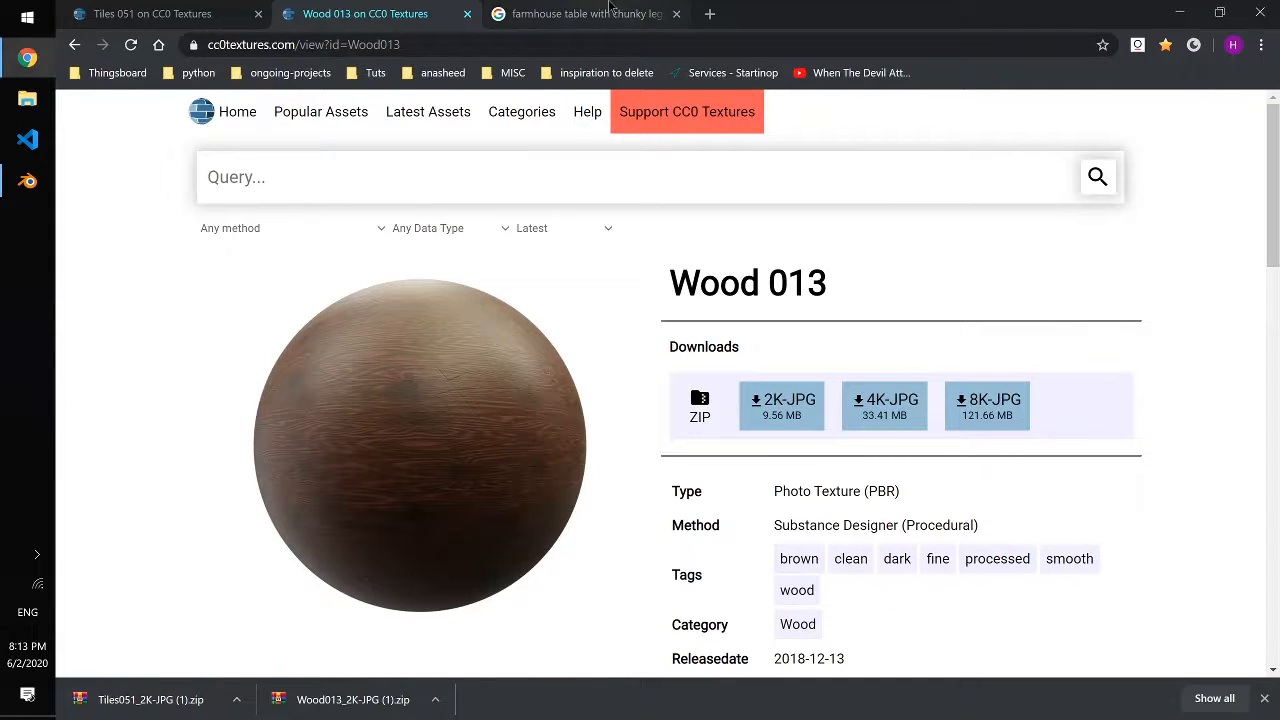
left_click(230, 9)
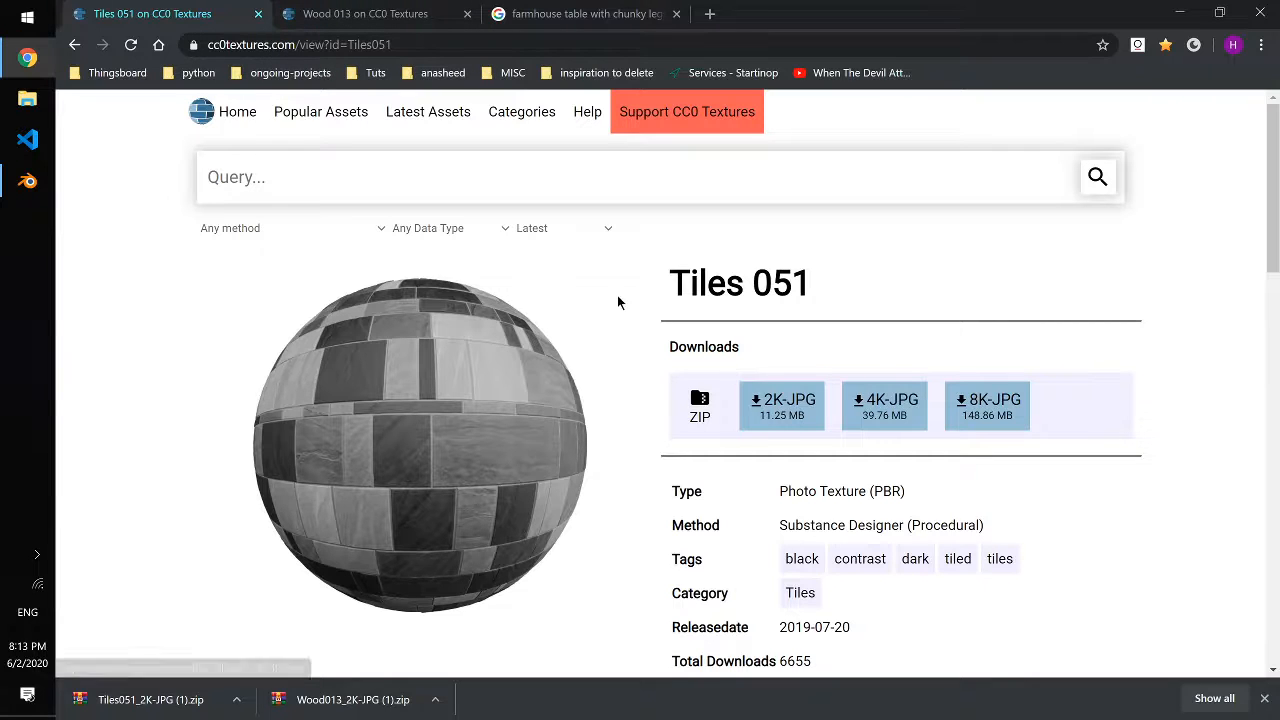
left_click(370, 14)
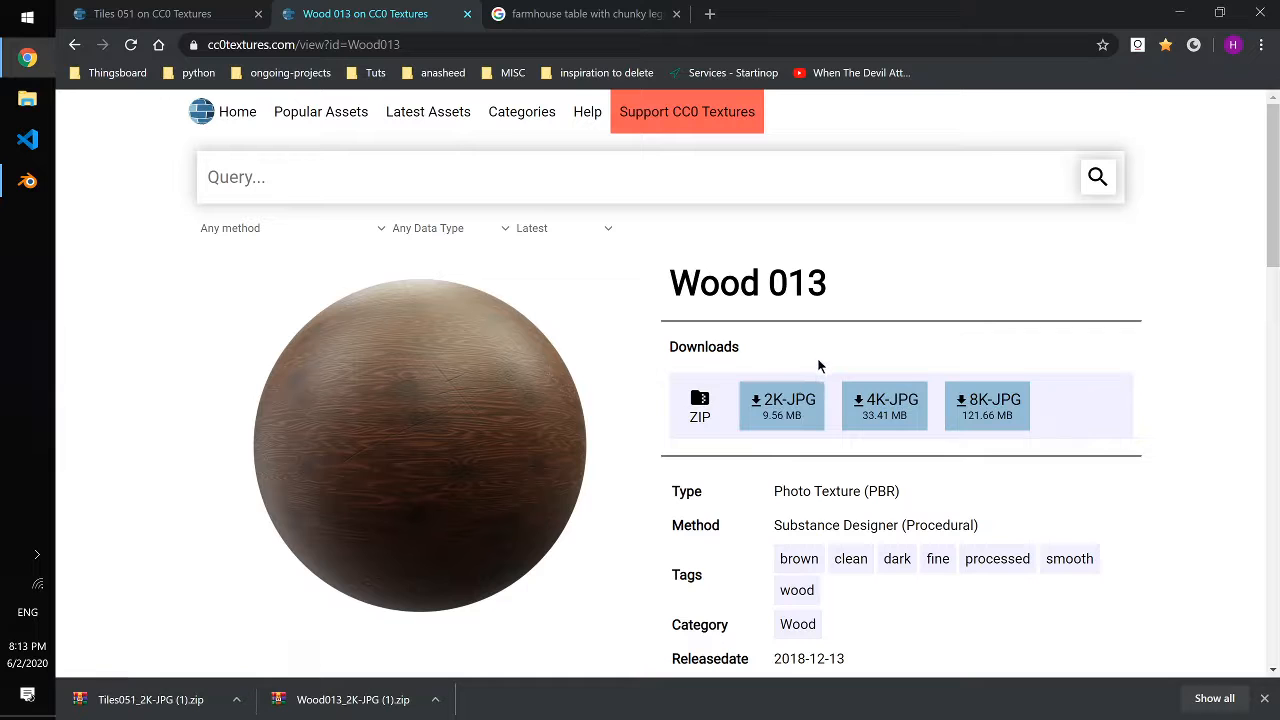
left_click(1181, 7)
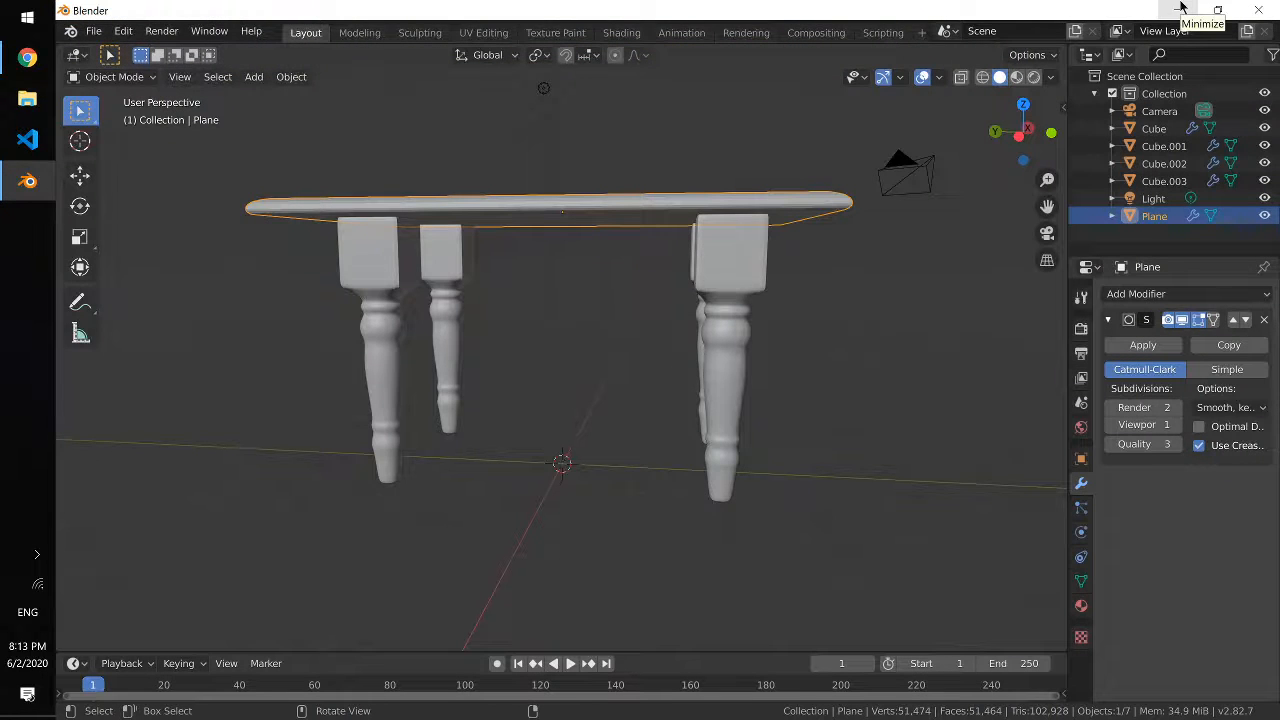
middle_click_drag(584, 168, 580, 171)
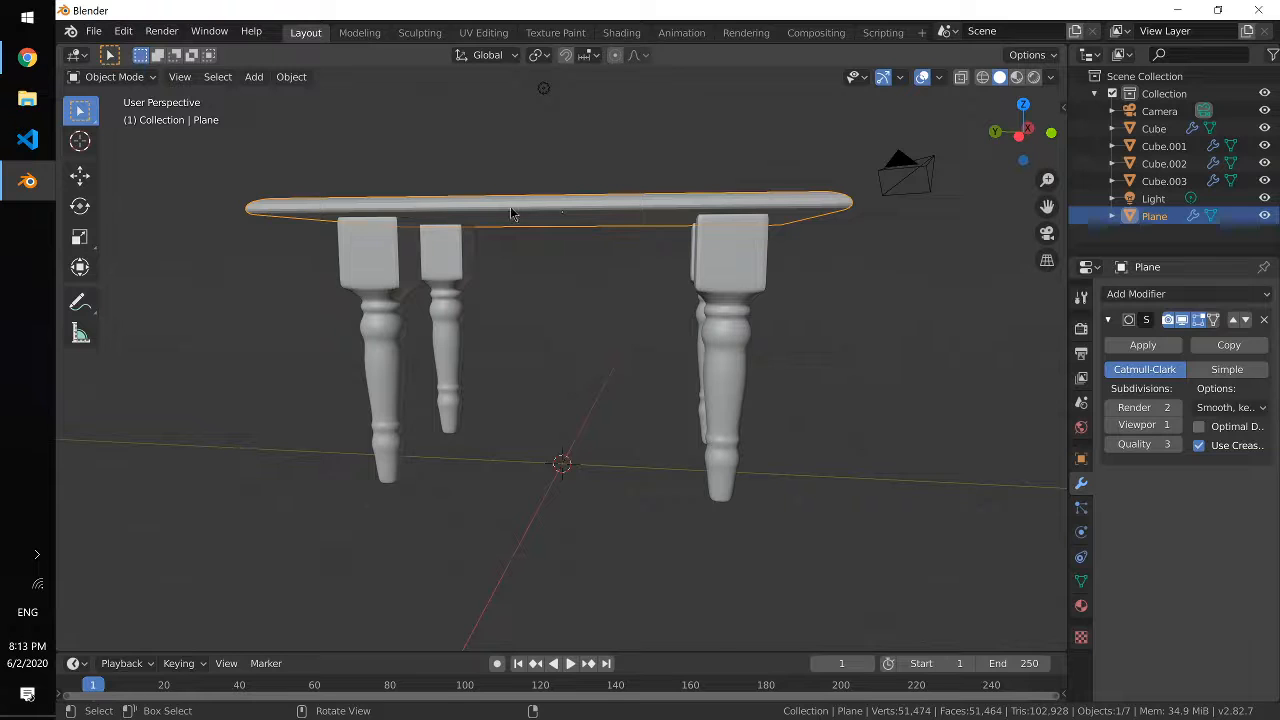
middle_click_drag(512, 213, 509, 234)
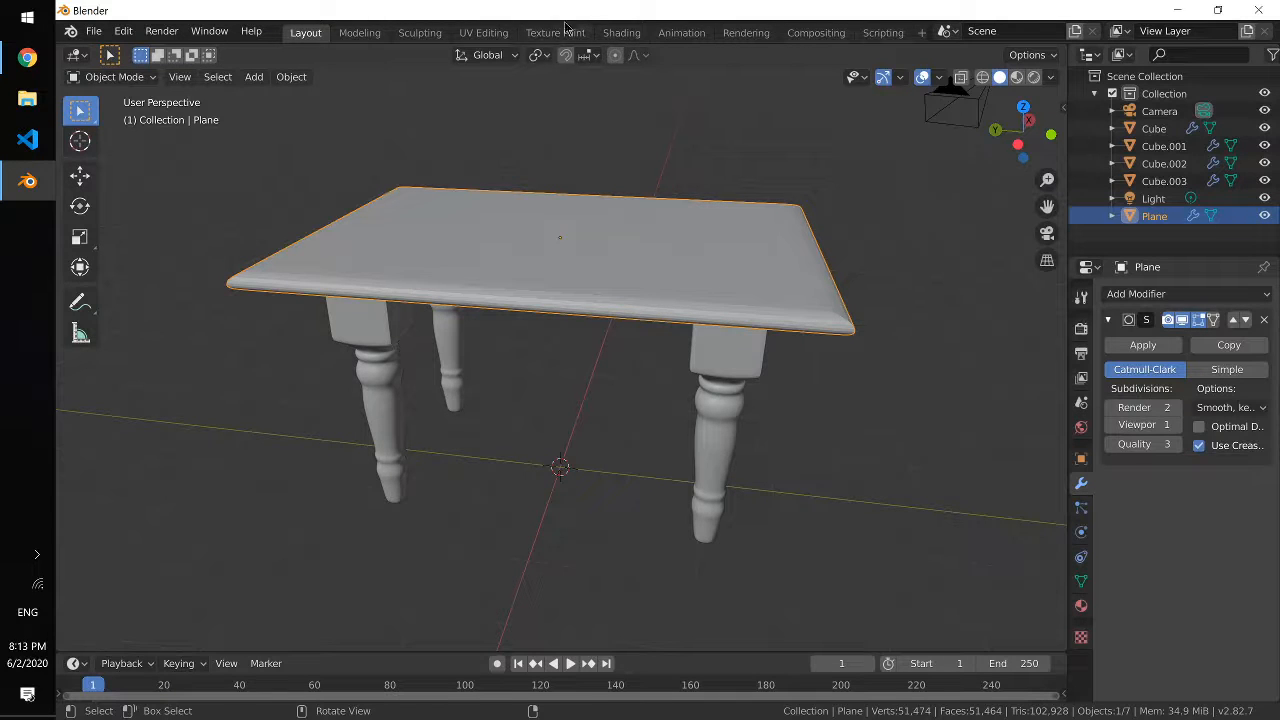
left_click(620, 33)
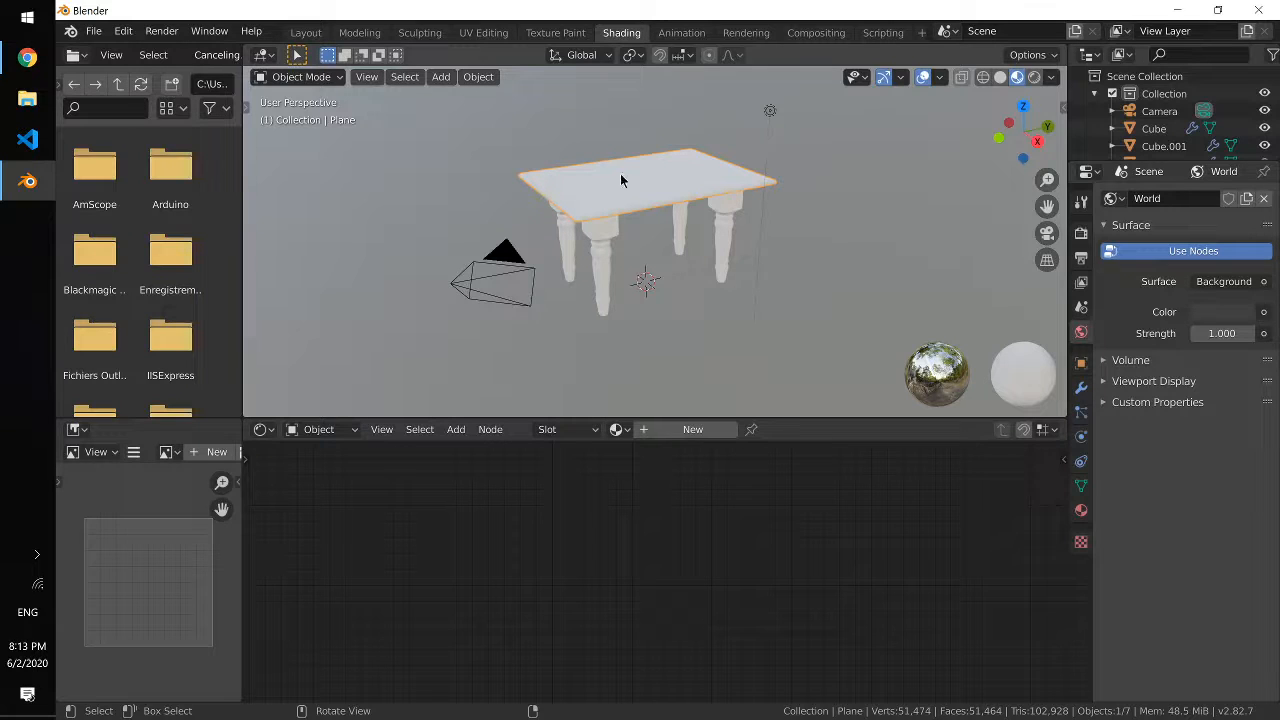
left_click(309, 33)
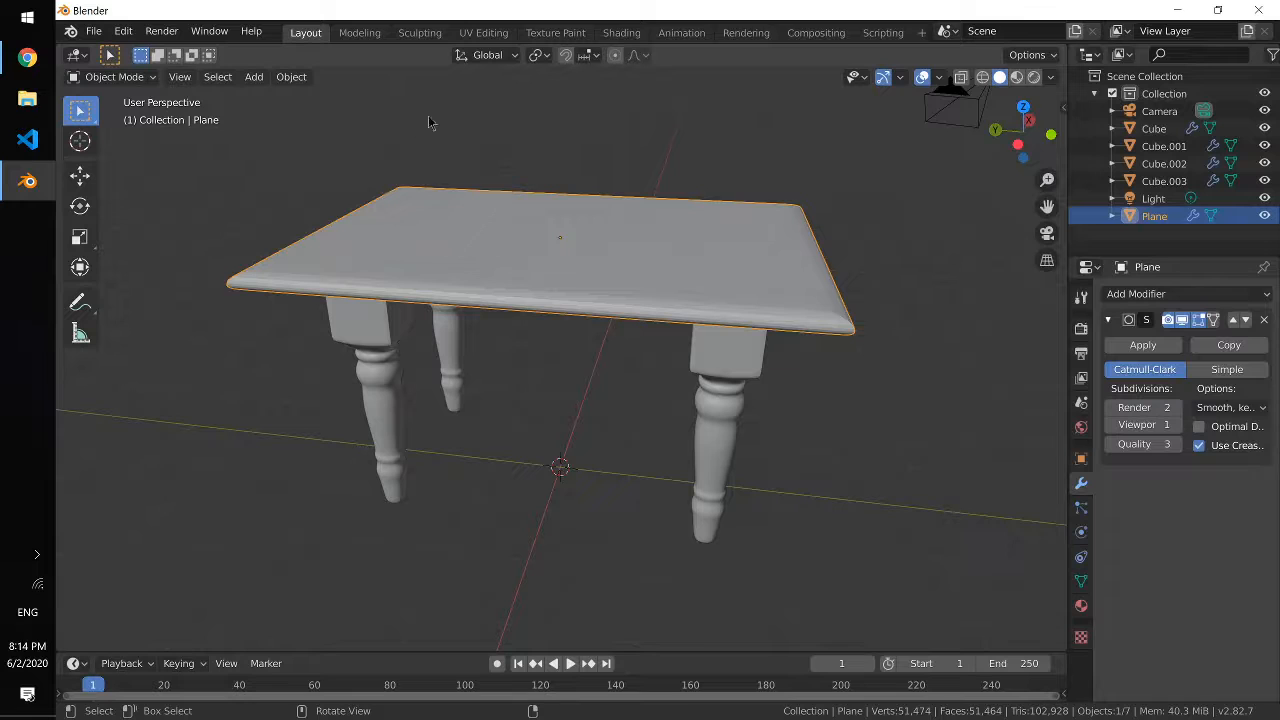
left_click(622, 33)
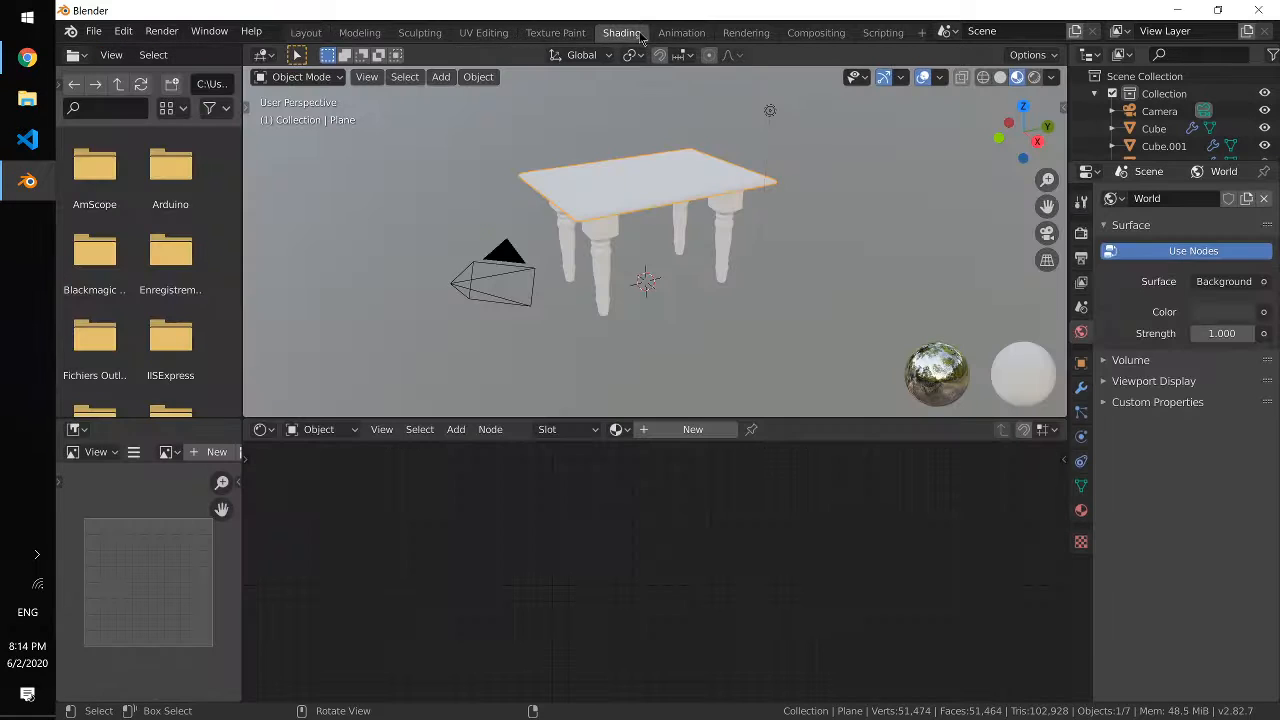
left_click(484, 33)
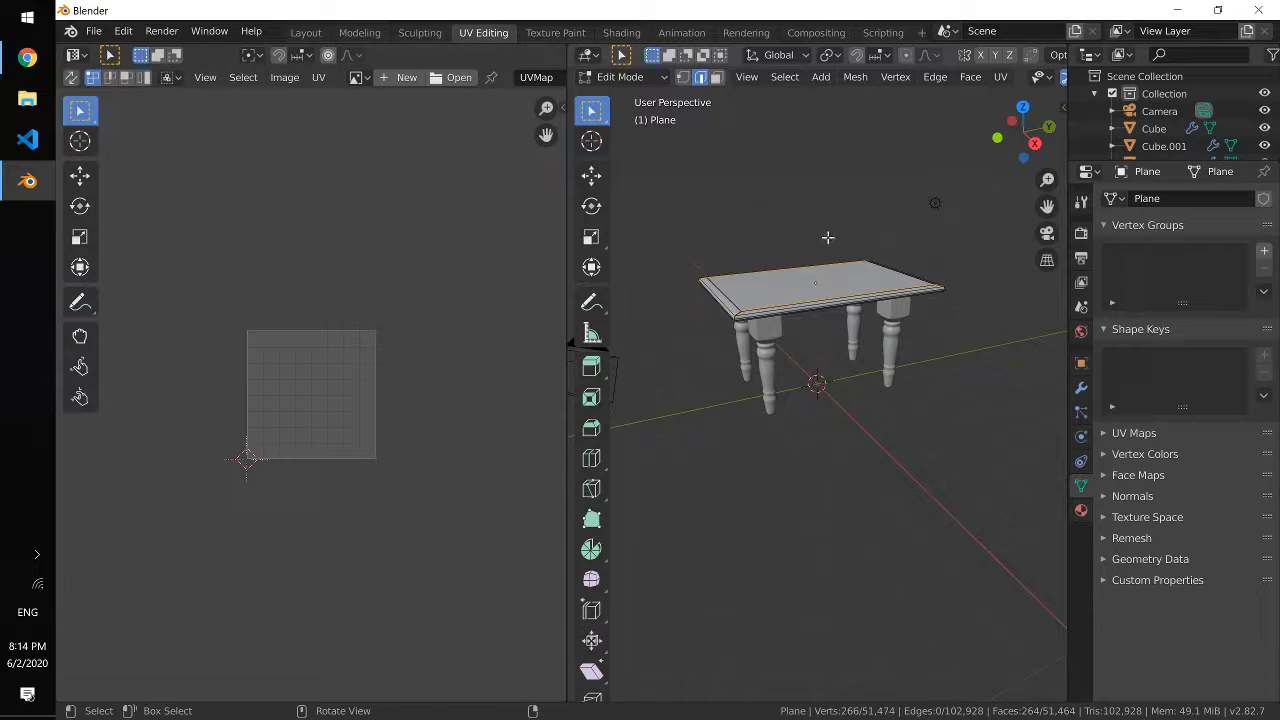
Step: In the Shading workspace, create a new material for the tabletop, enlarge the node area and shift the shader nodes to free space
left_click(621, 32)
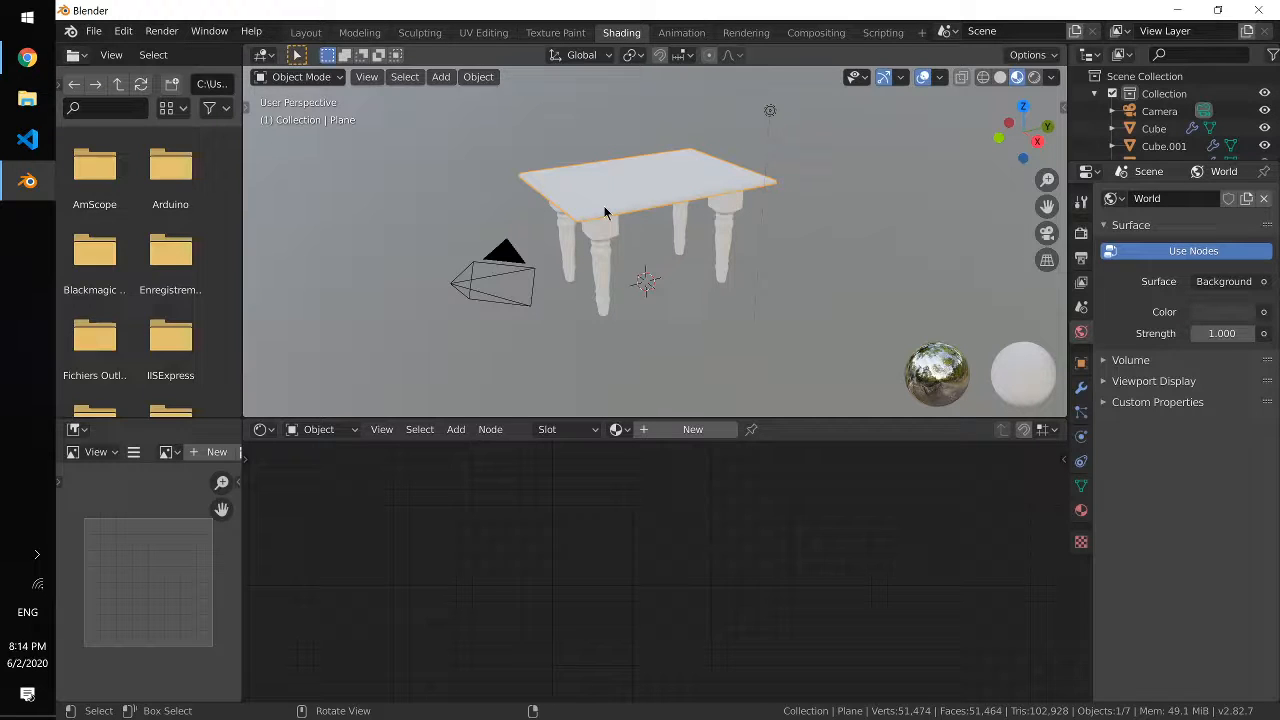
left_click(646, 430)
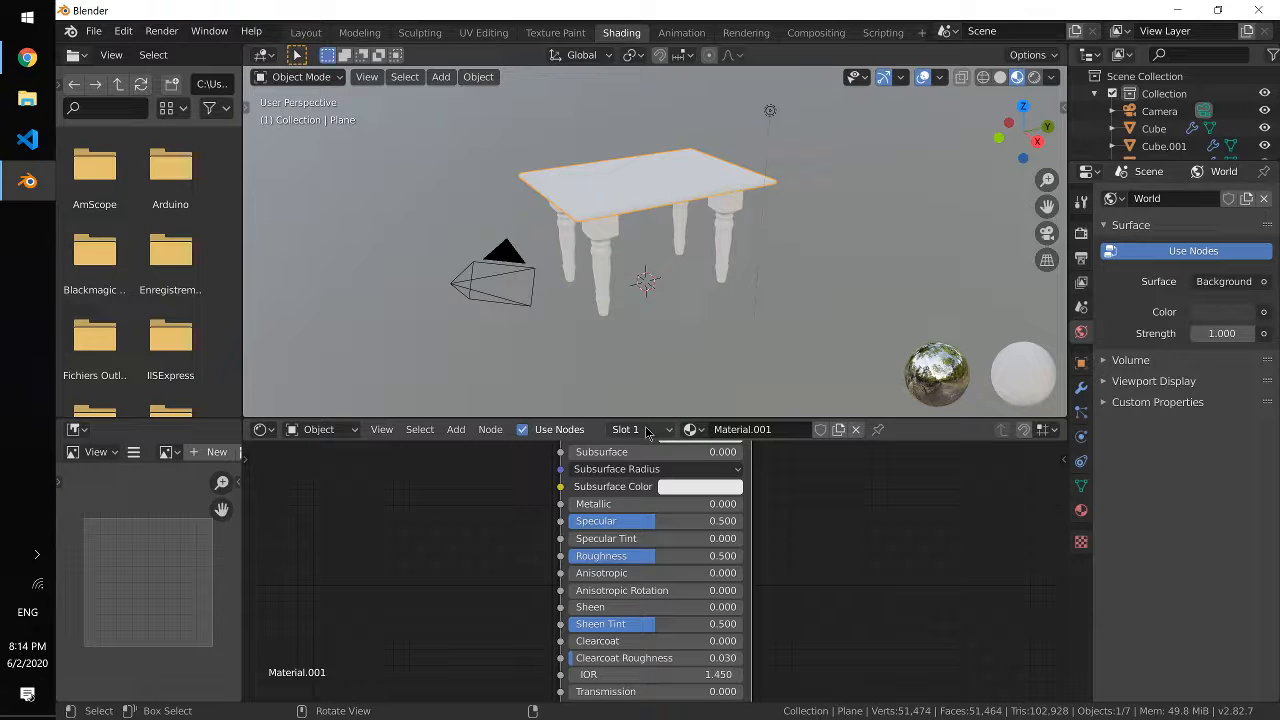
scroll(621, 490, "down", 3)
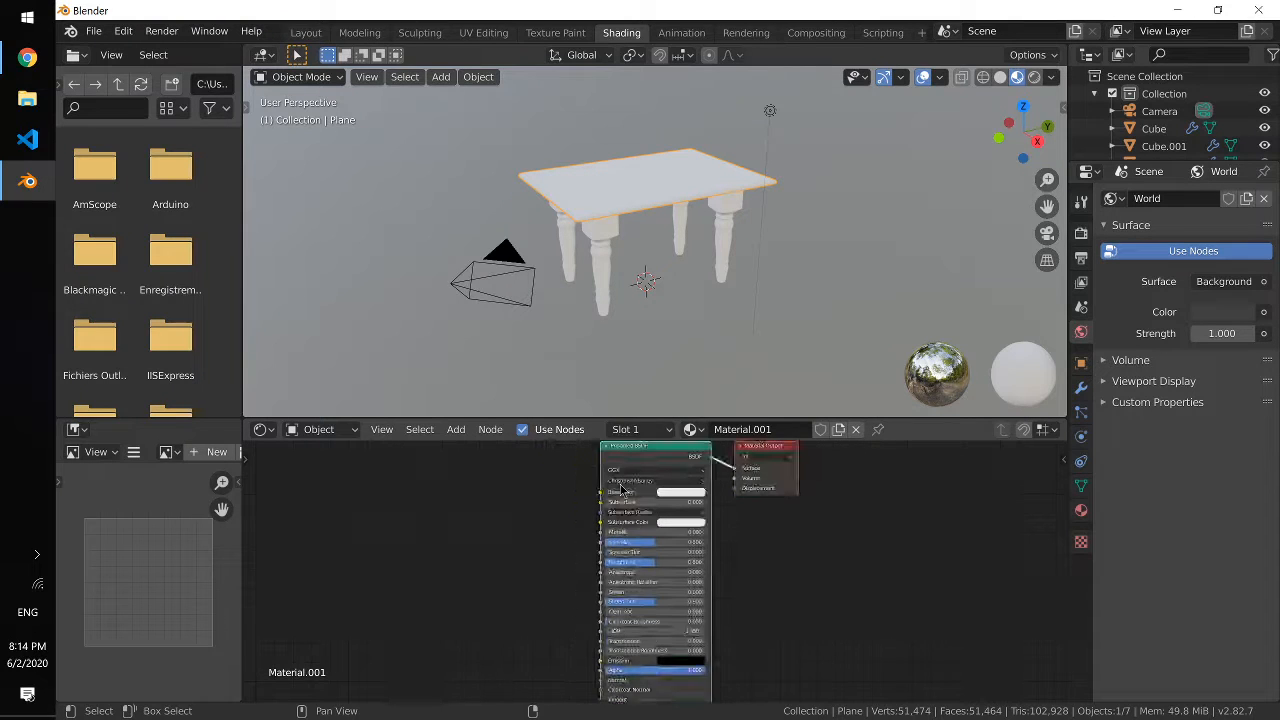
scroll(621, 490, "down", 1)
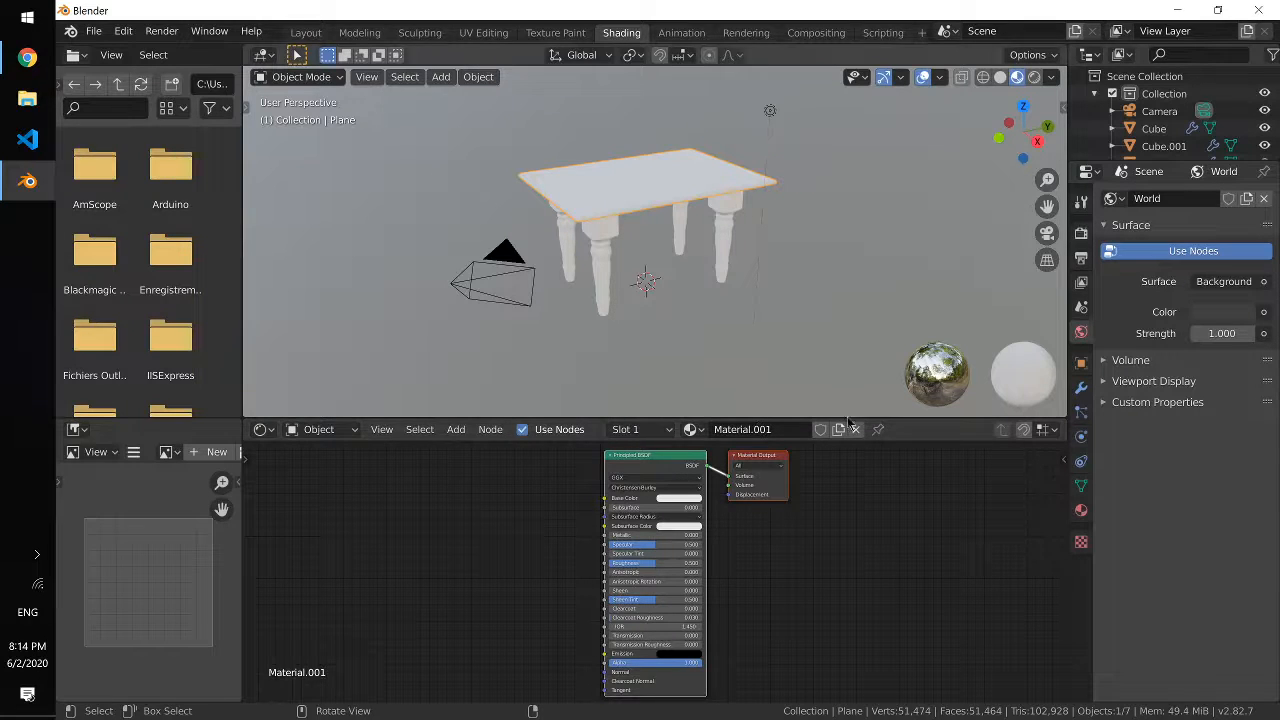
left_click_drag(885, 418, 892, 386)
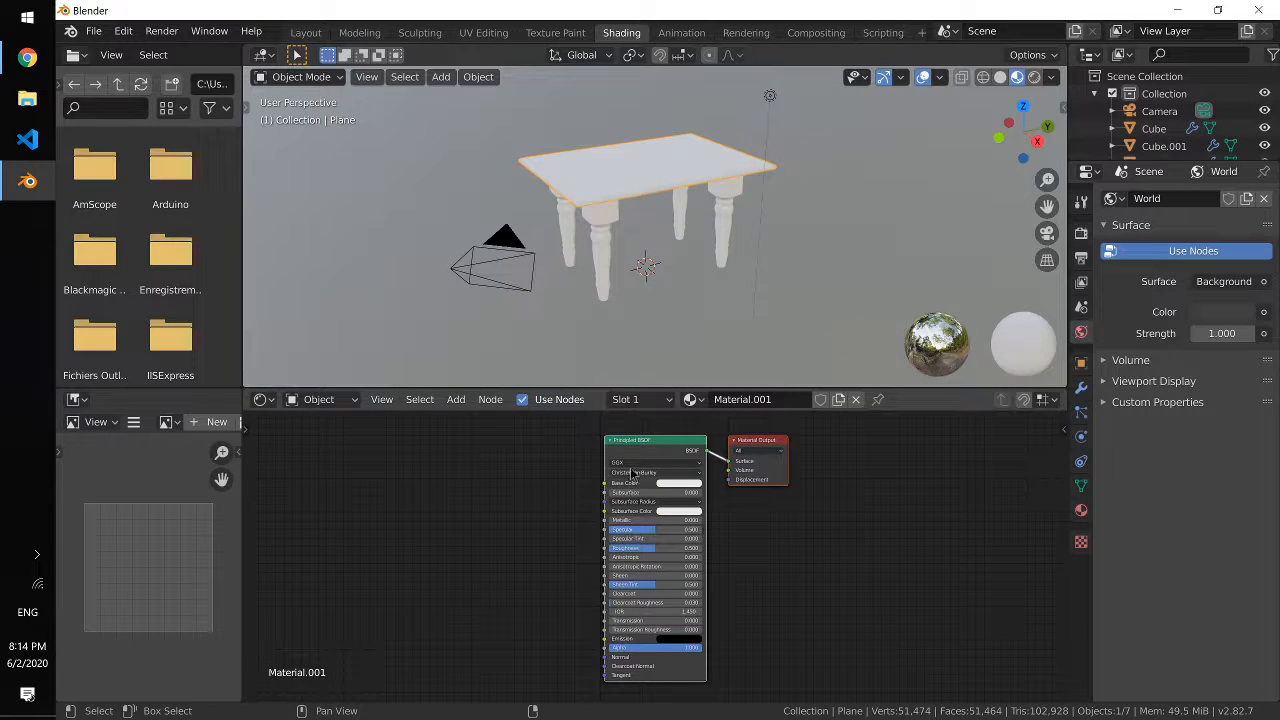
left_click_drag(658, 440, 694, 444)
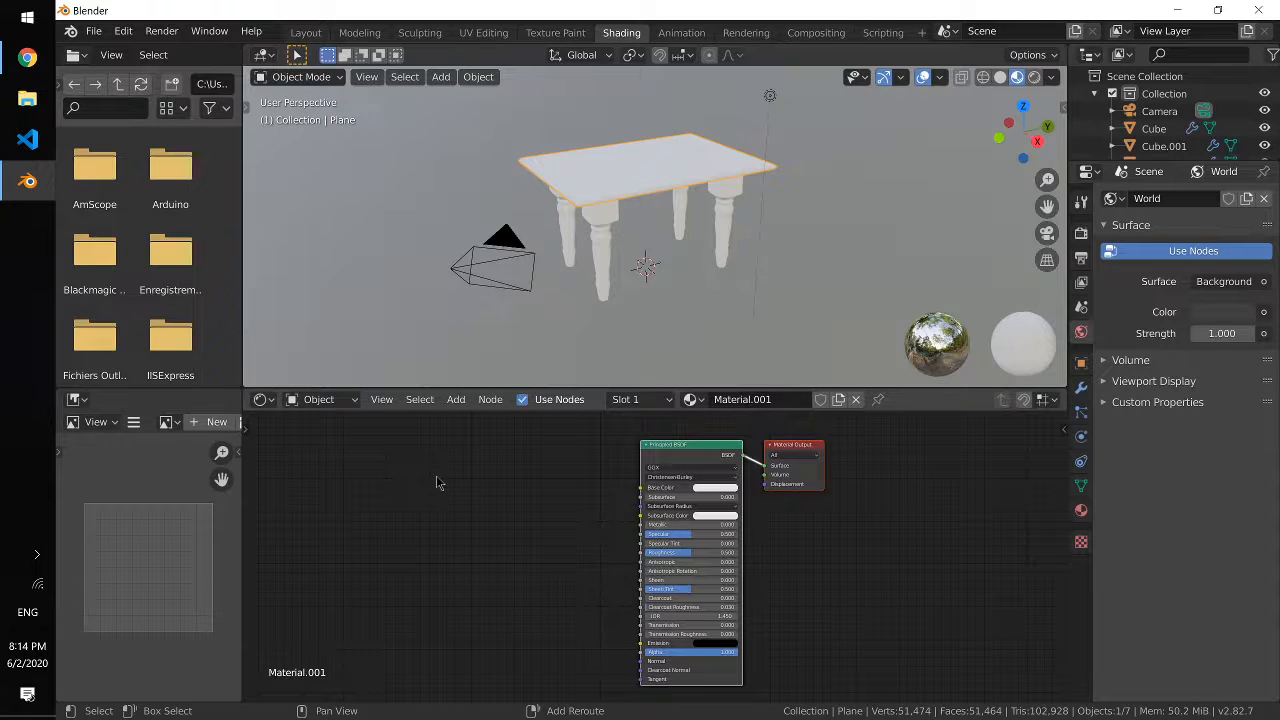
Step: Add an Image Texture node in the empty space ahead of the Principled BSDF node
key("shift+a")
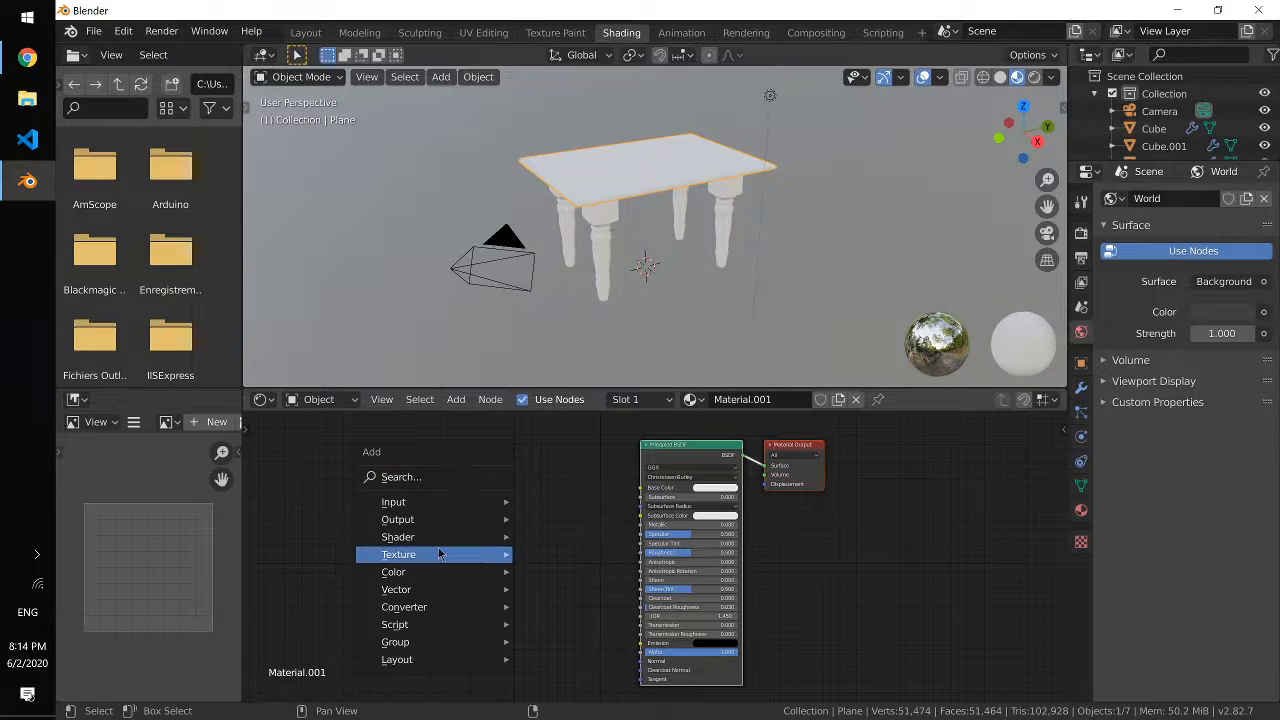
mouse_move(440, 554)
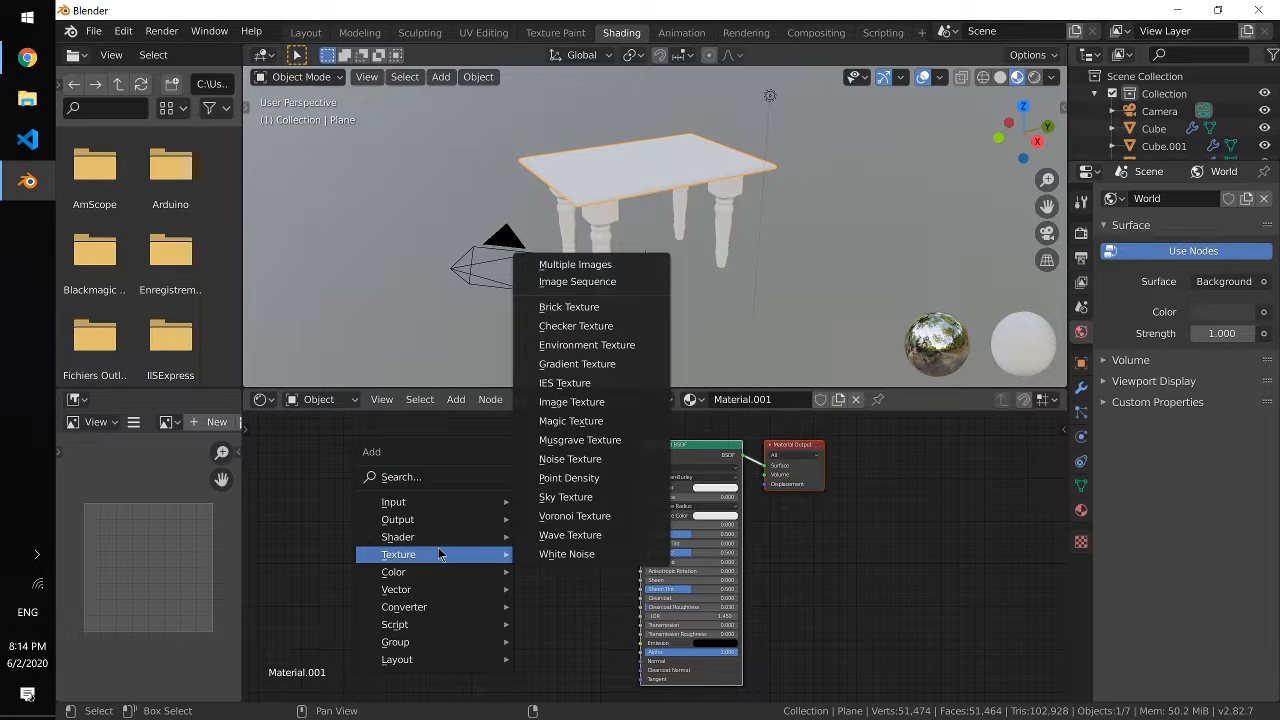
left_click(585, 405)
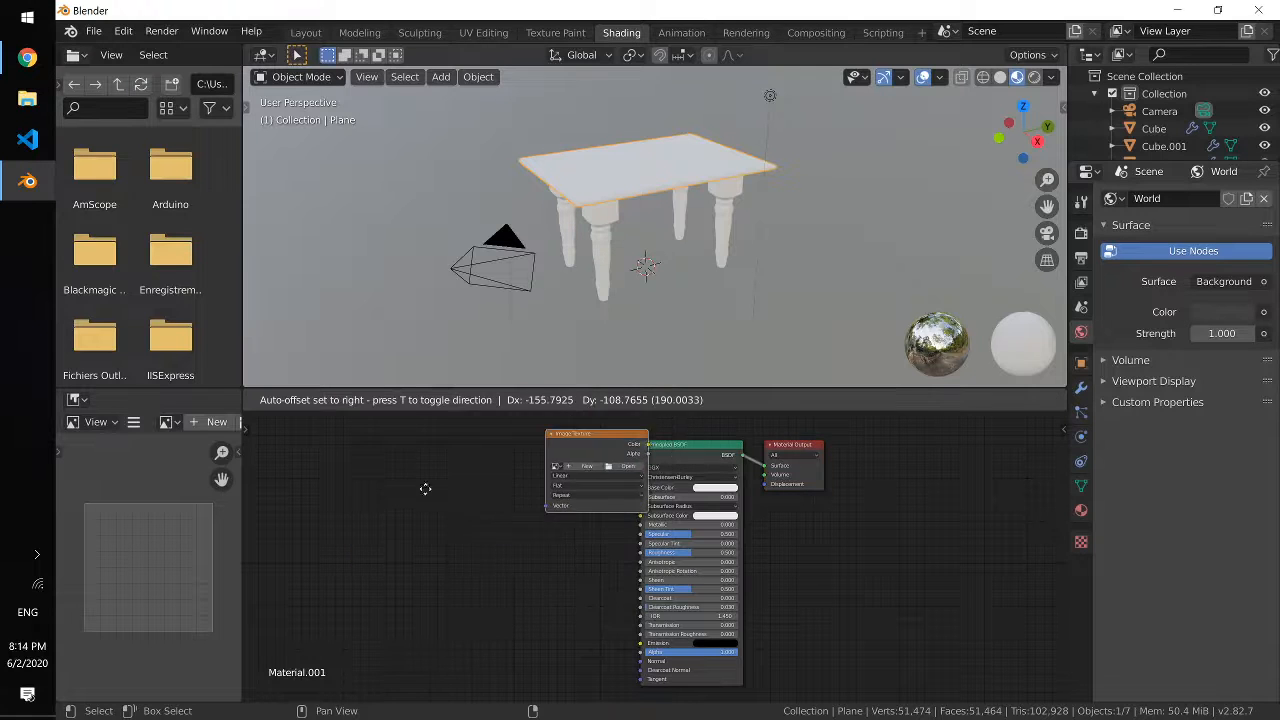
left_click(379, 442)
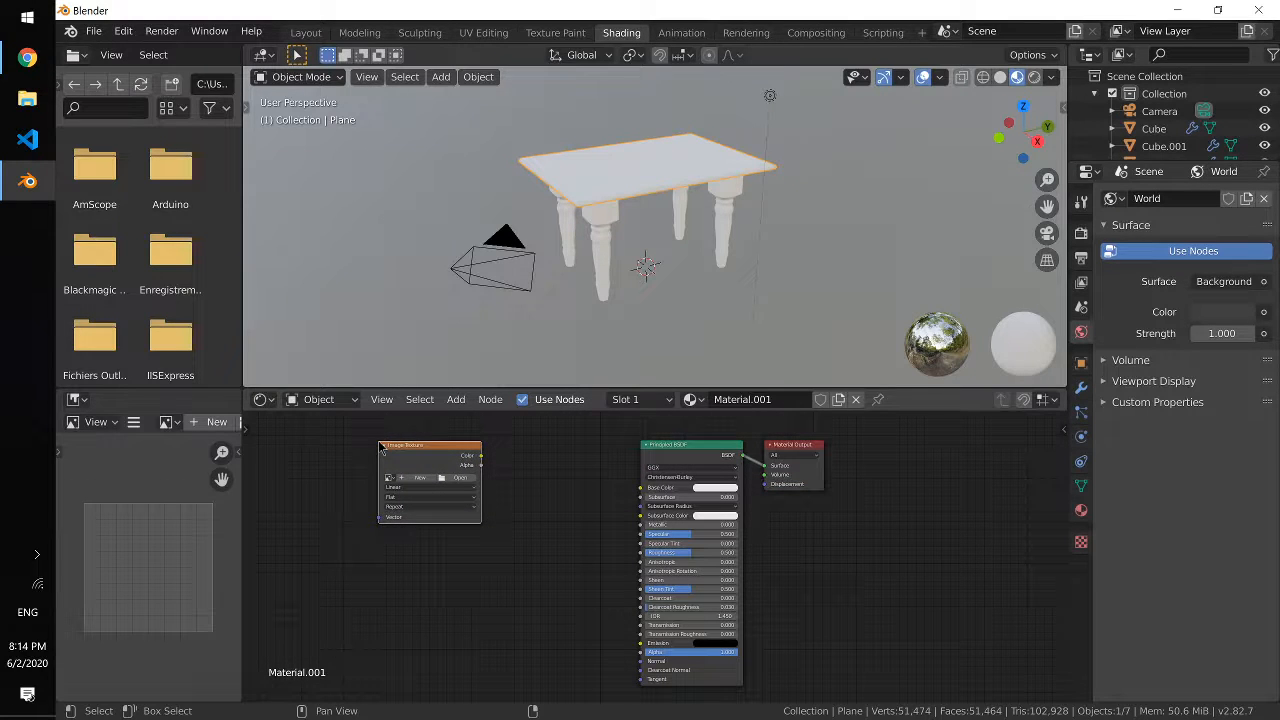
Step: Load Wood013_2K_Color.jpg from the desktop folder Wood013_2K-JPG (1) into the Image Texture node
left_click(452, 478)
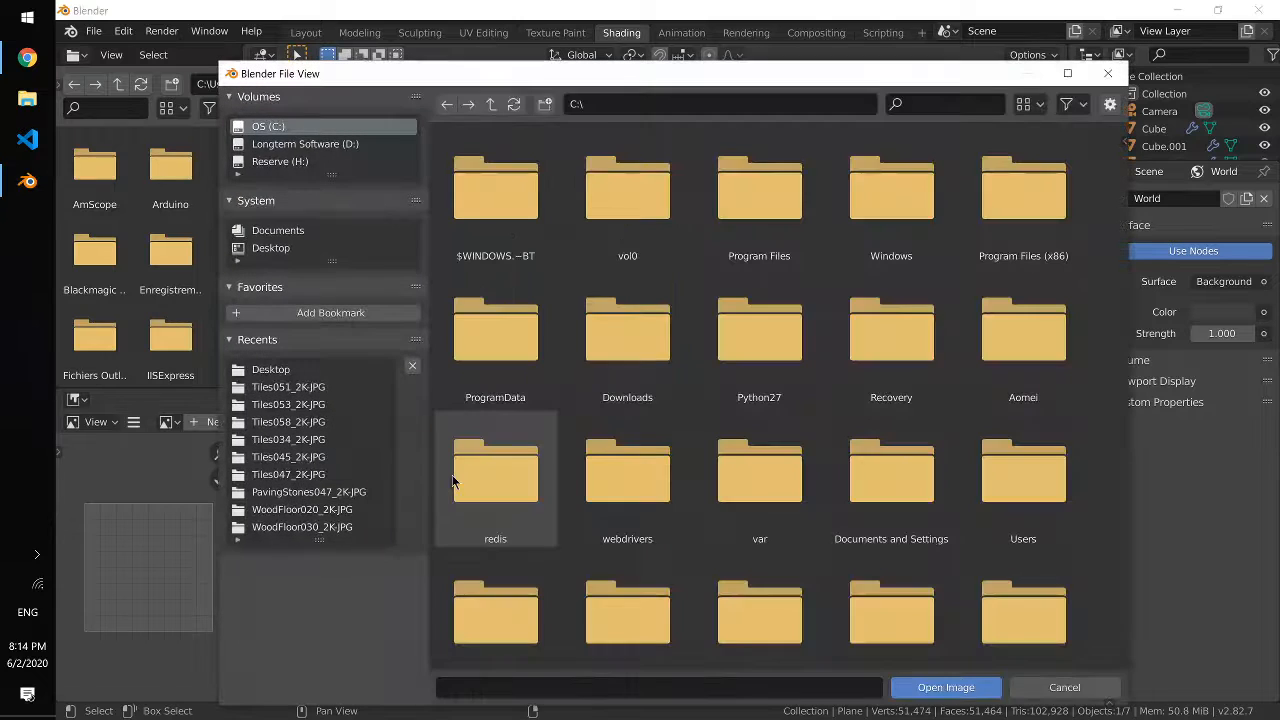
left_click(328, 370)
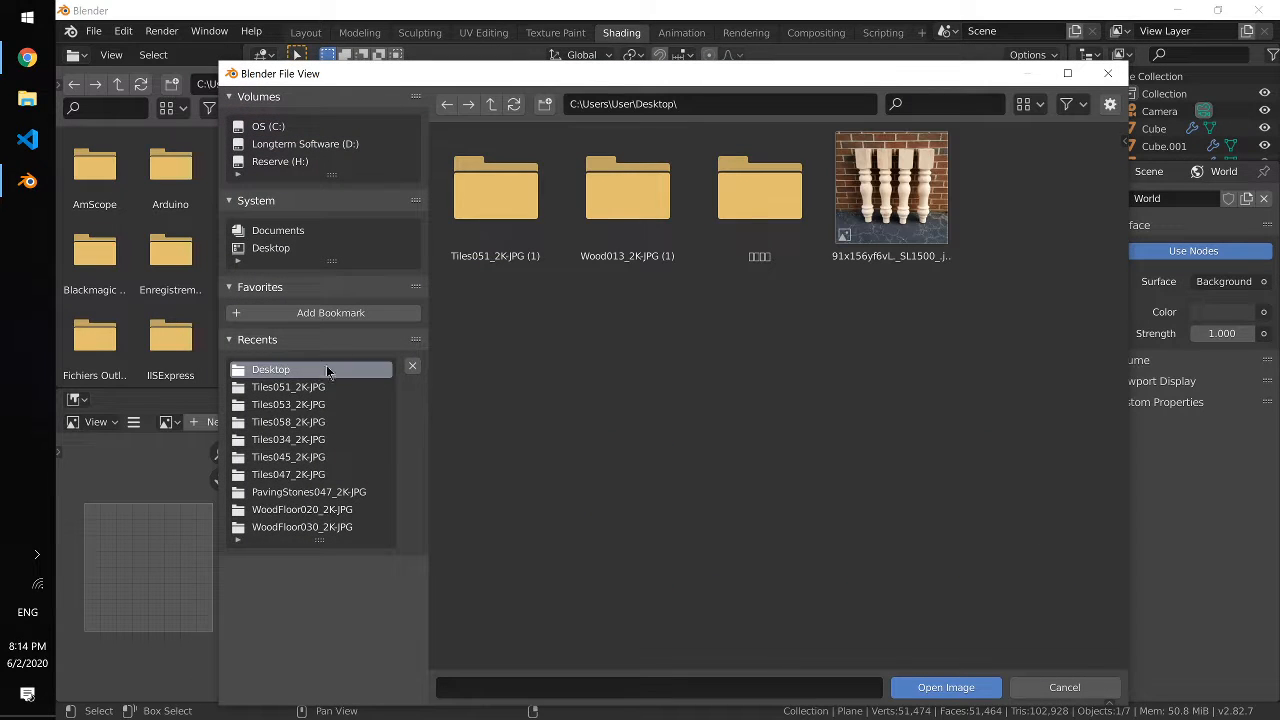
left_click(623, 225)
double_click(623, 224)
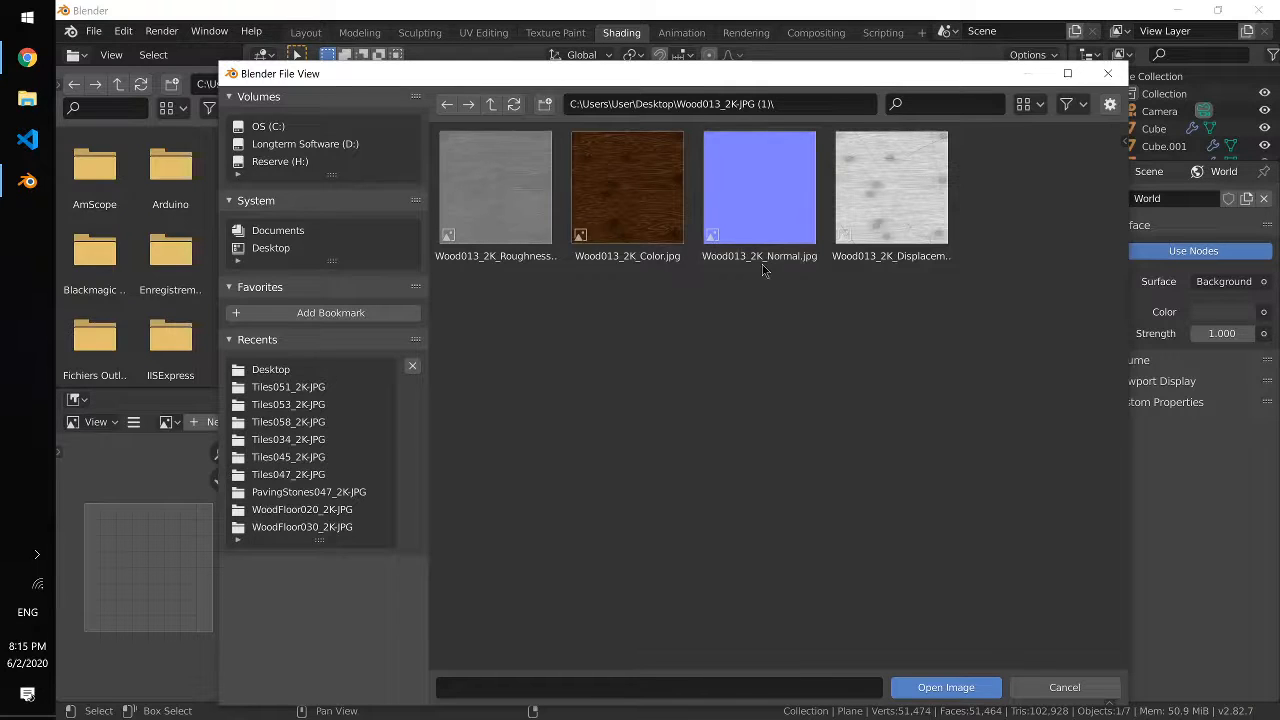
double_click(647, 213)
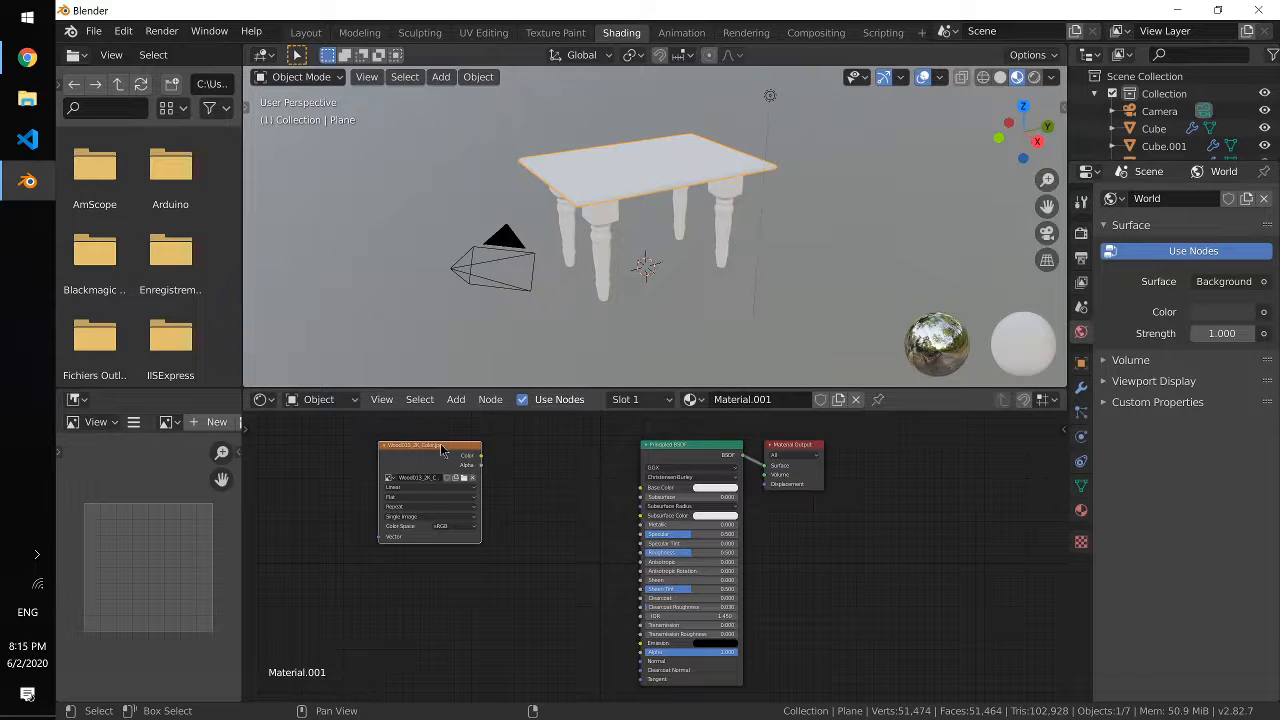
Step: Connect the wood color texture's Color output to the Base Color input of the Principled BSDF
mouse_move(482, 457)
left_mouse_down()
mouse_move(628, 478)
mouse_move(640, 505)
mouse_move(502, 461)
left_mouse_up()
scroll(633, 515, "up", 2)
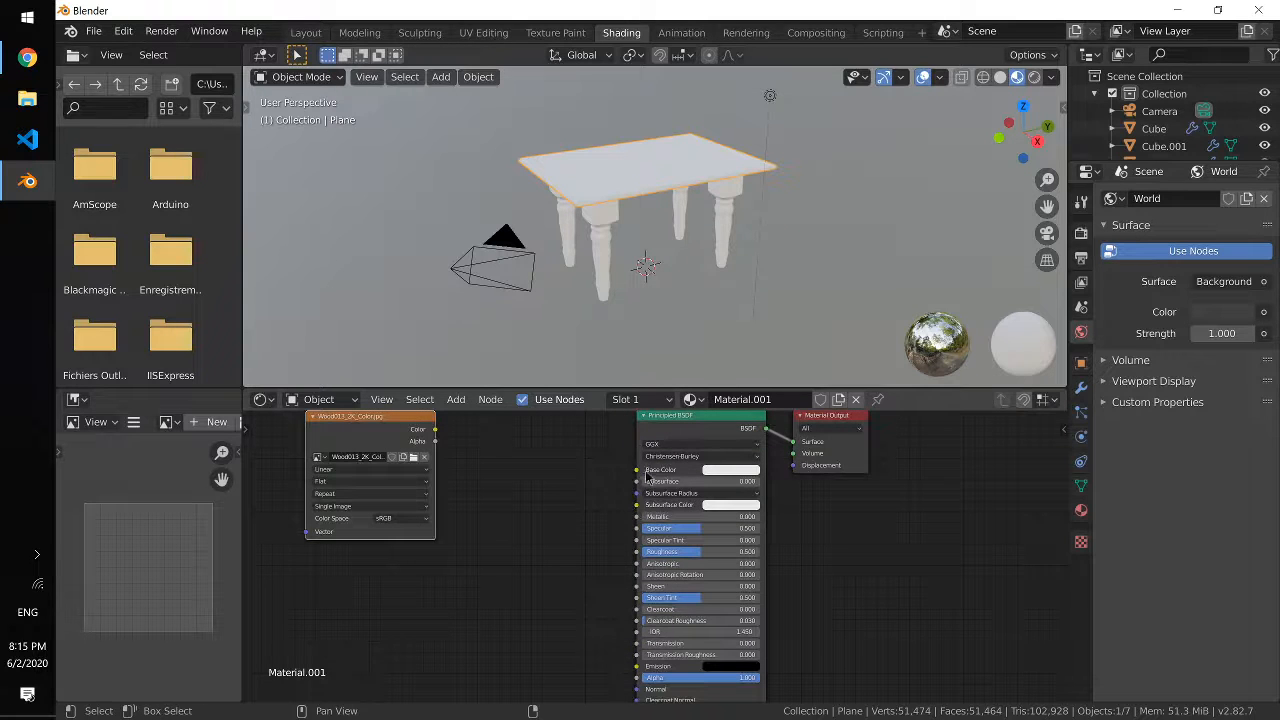
left_click_drag(641, 478, 440, 433)
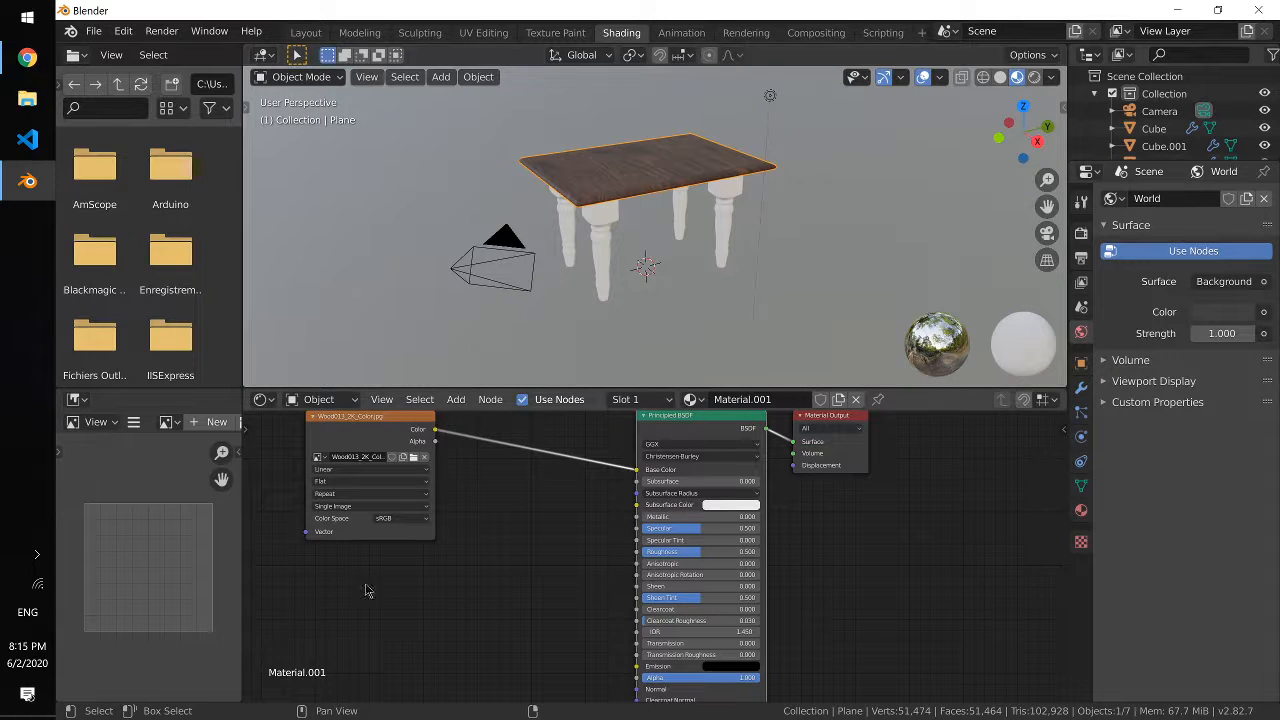
left_click(349, 446)
key("shift+a")
mouse_move(376, 533)
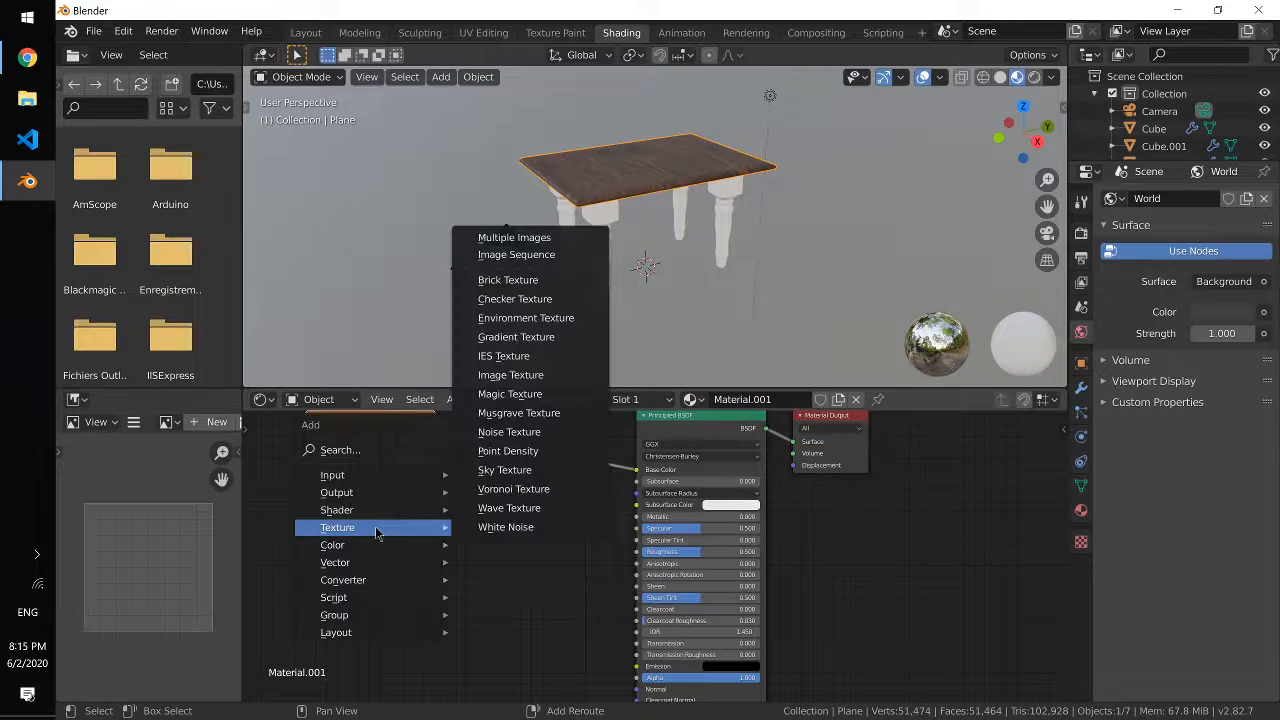
key("Escape")
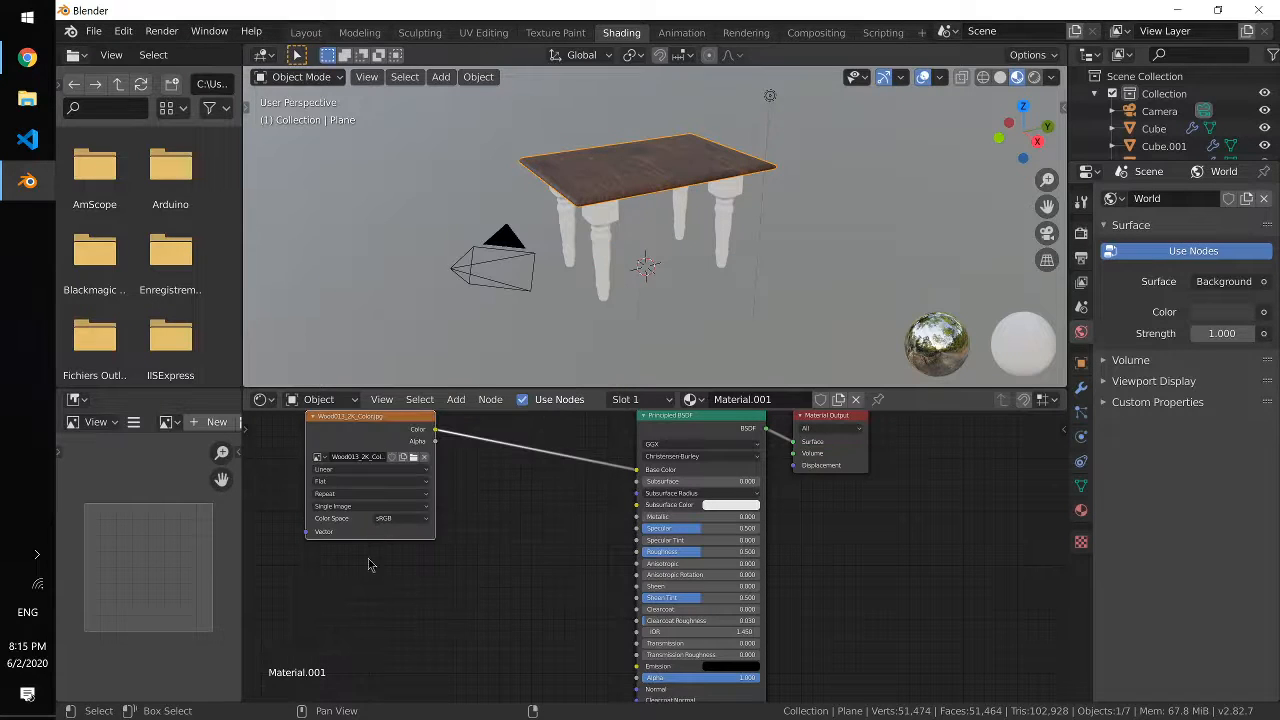
Step: Duplicate the wood color texture node twice and stack the two copies below the original
key("g")
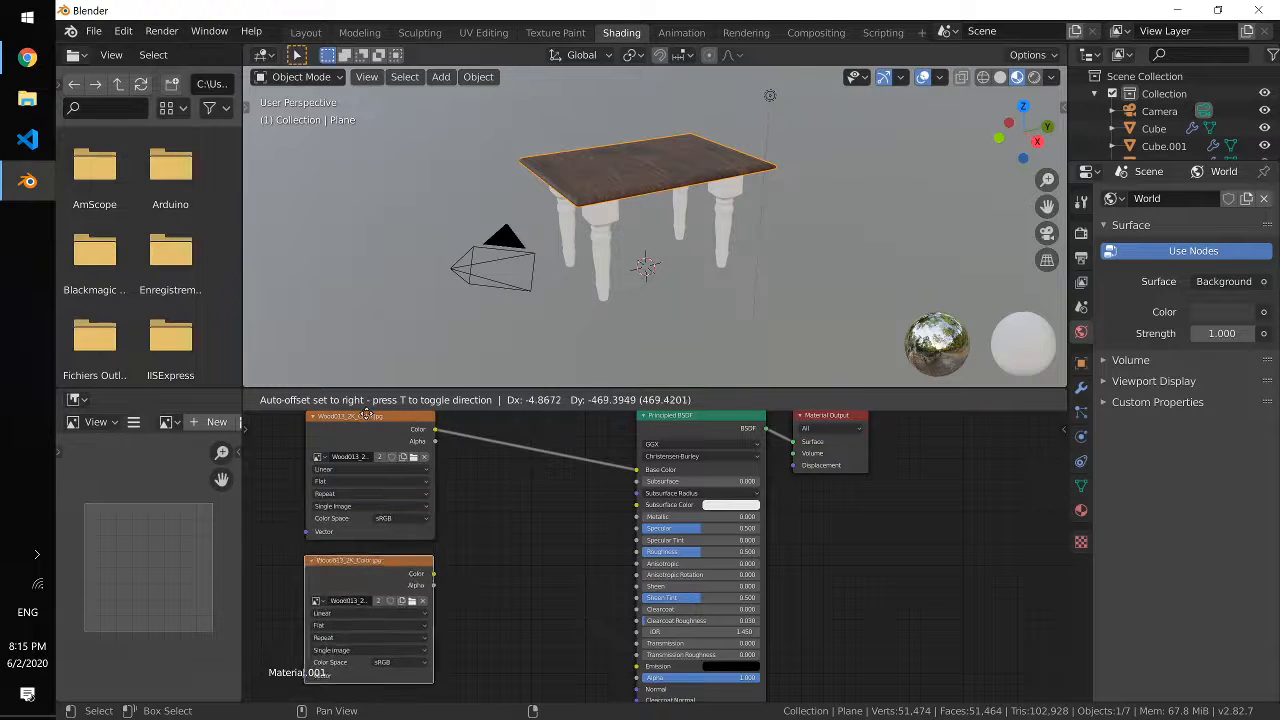
left_click(374, 419)
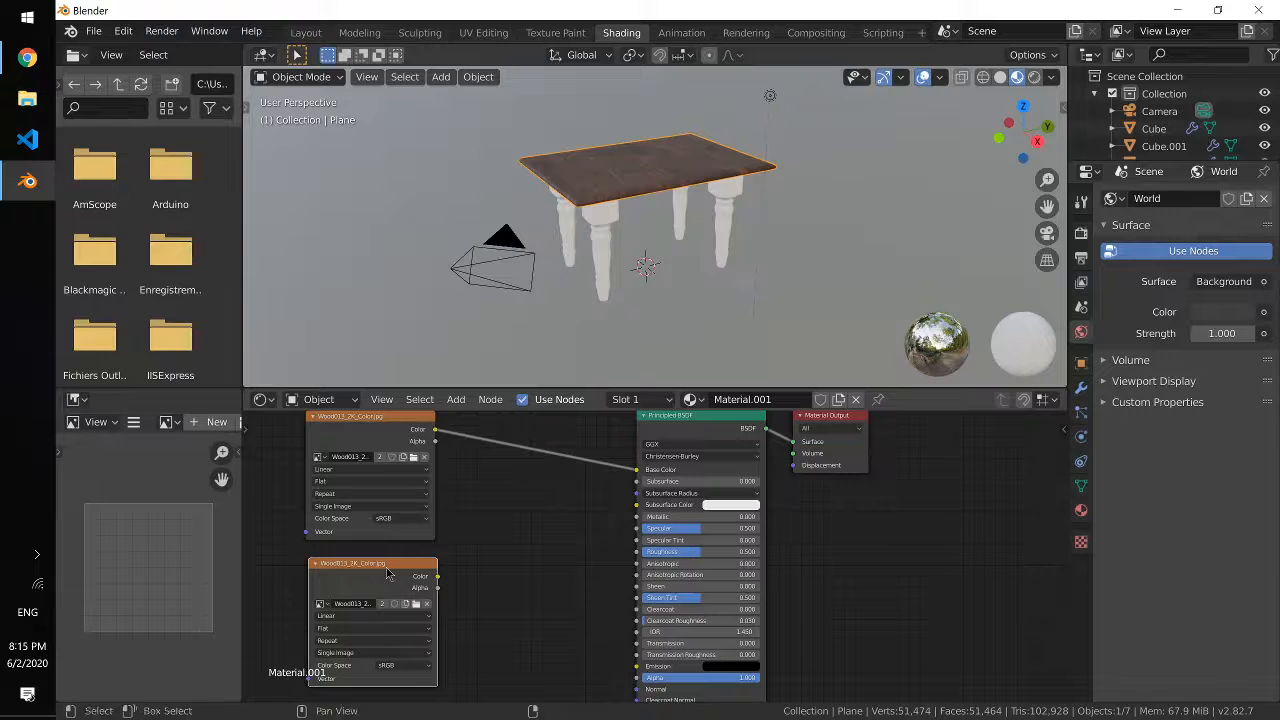
middle_click_drag(388, 572, 388, 448)
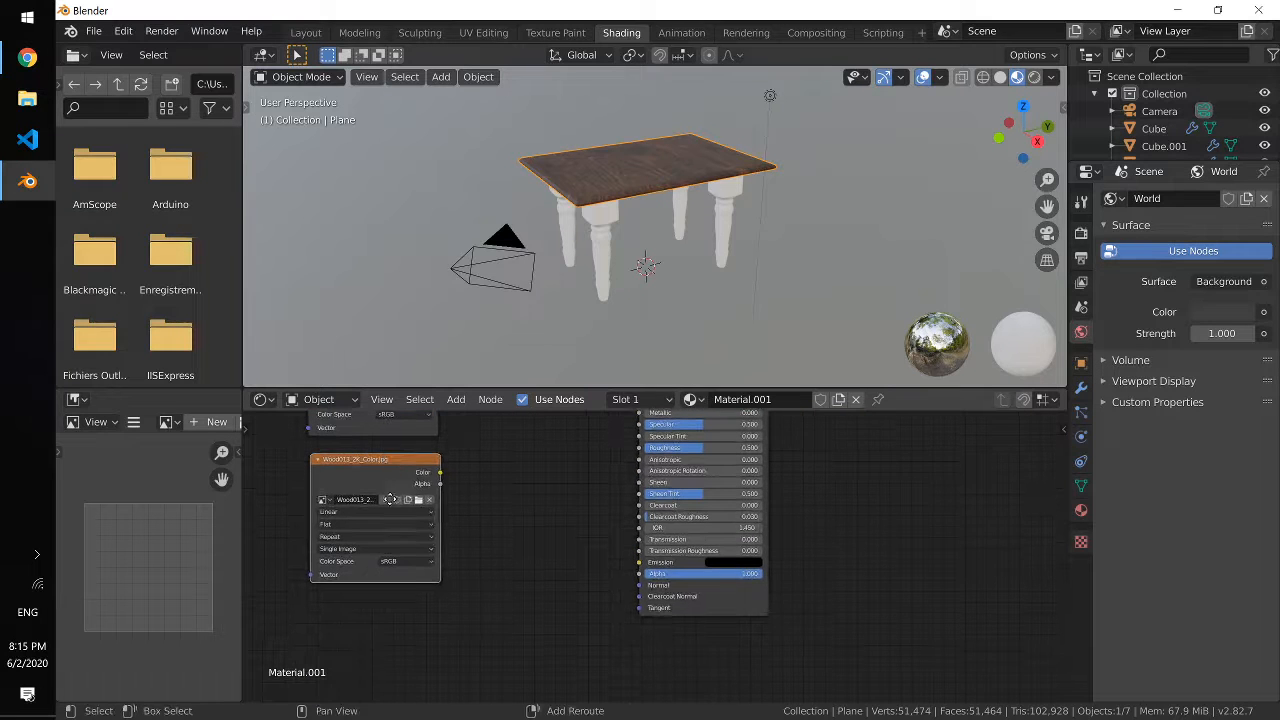
key("shift+d")
left_click(396, 657)
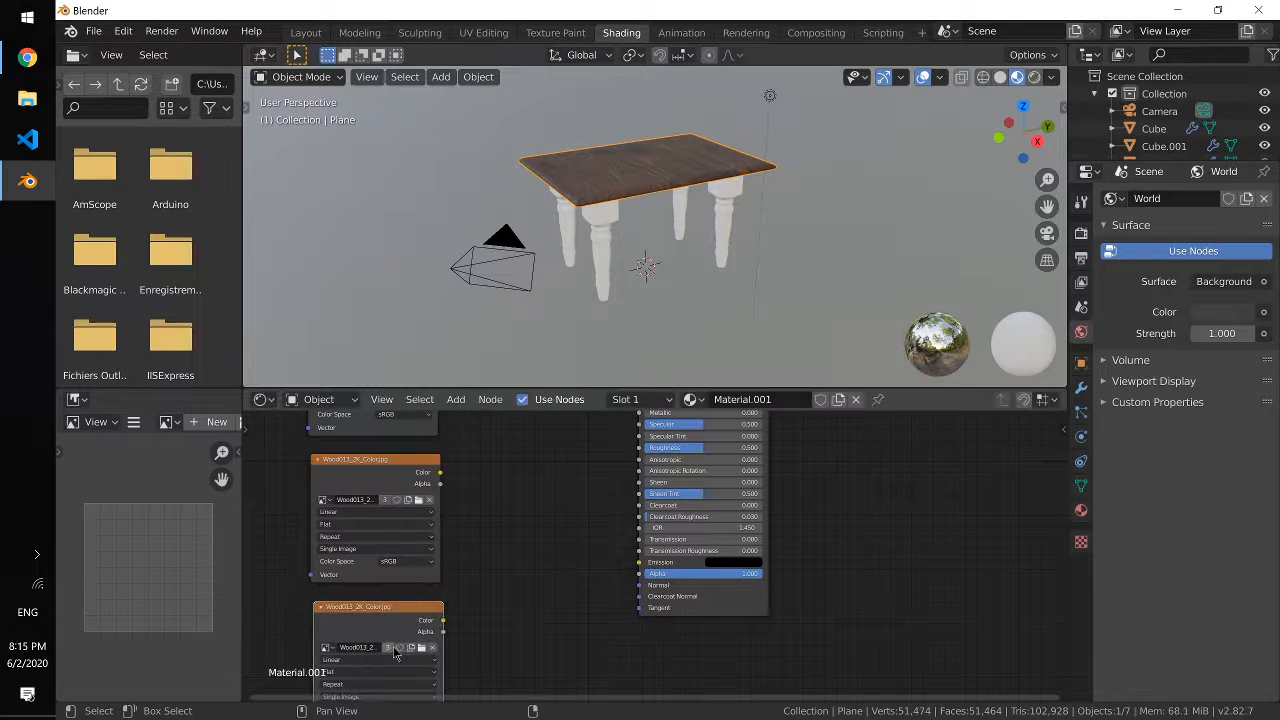
Step: Load the Wood013_2K roughness image into the first duplicated texture node and Wood013_2K_Normal.jpg into the second
left_click(418, 499)
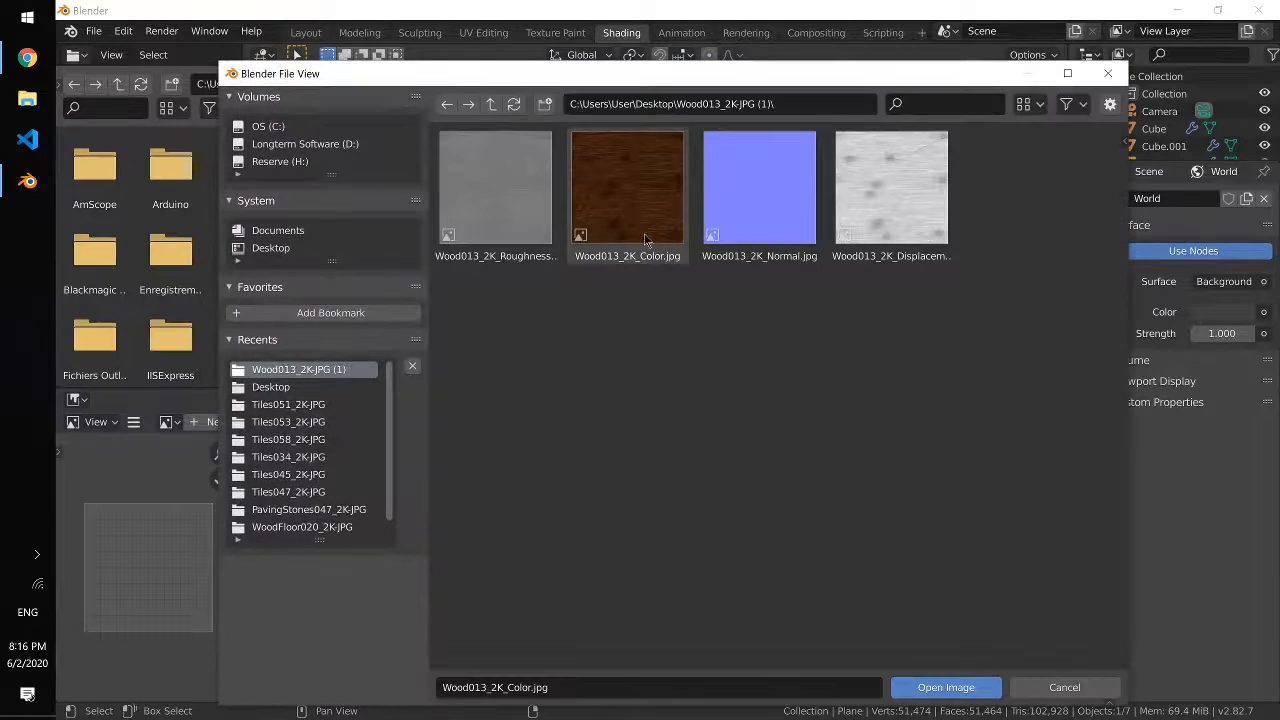
double_click(526, 210)
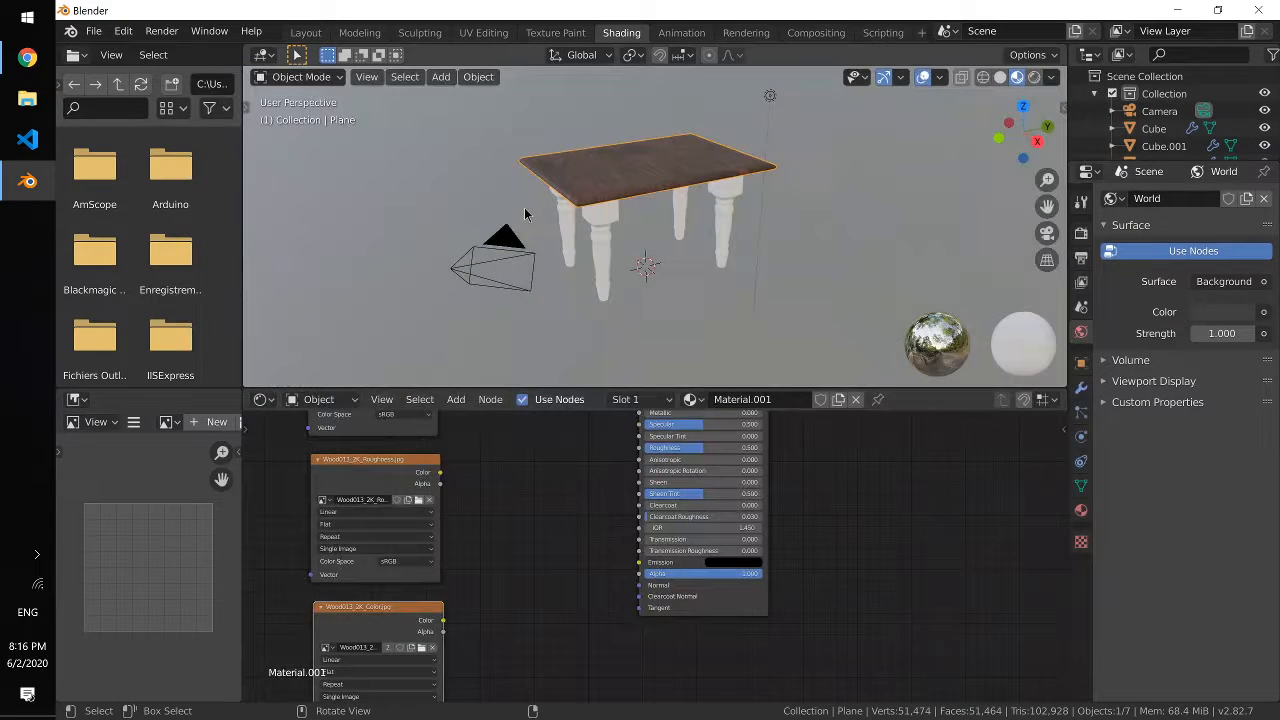
left_click(421, 647)
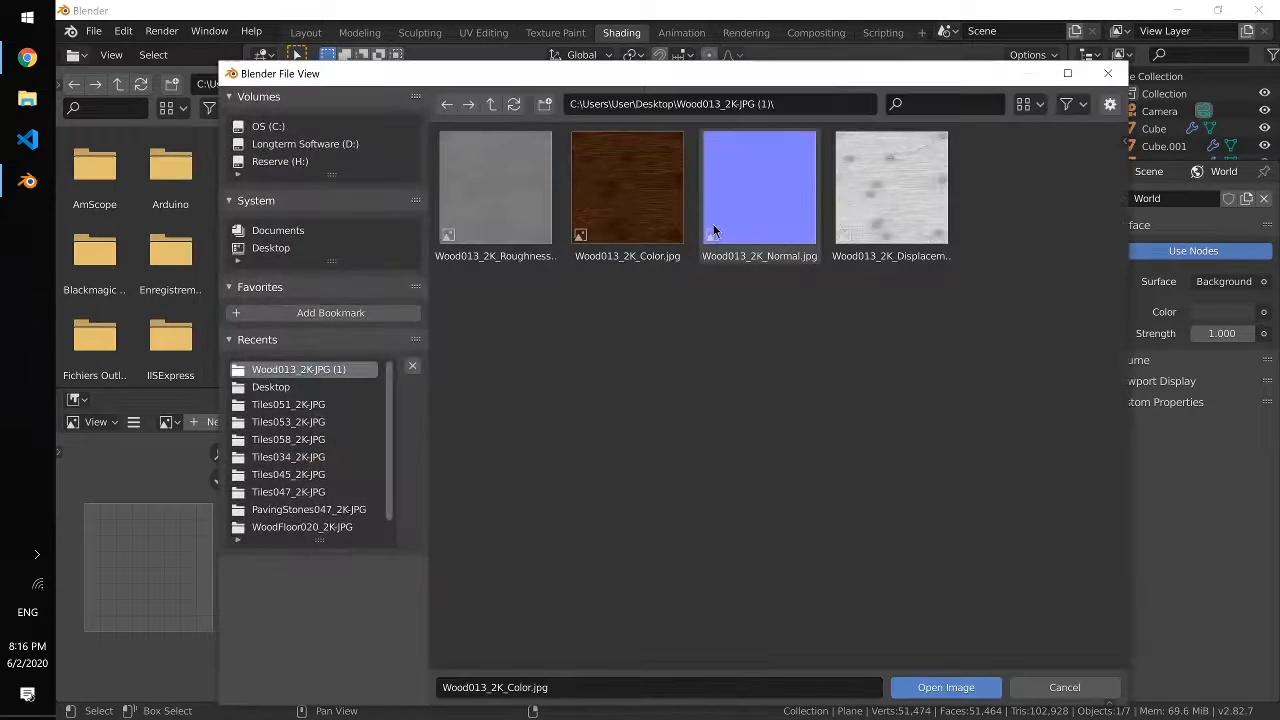
double_click(748, 208)
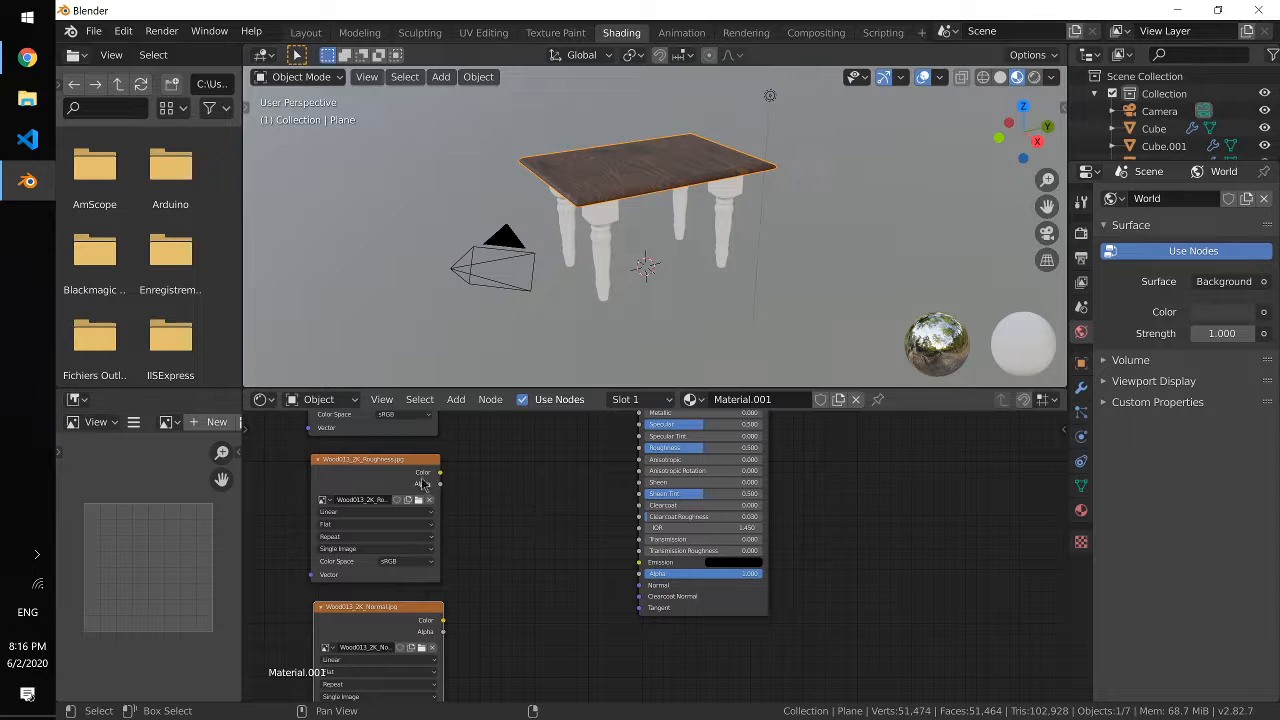
Step: Connect the roughness texture's Color output to the Roughness input of the Principled BSDF and inspect the tabletop up close
left_click_drag(441, 474, 640, 451)
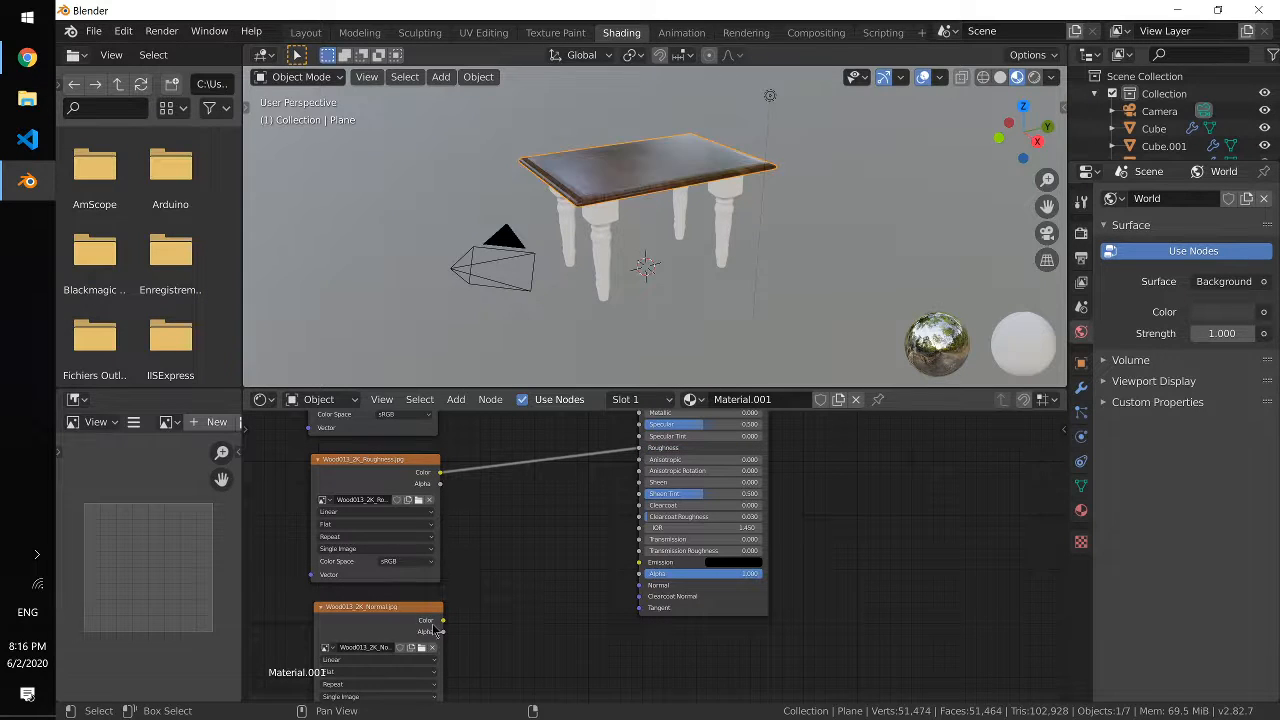
scroll(630, 177, "up", 4)
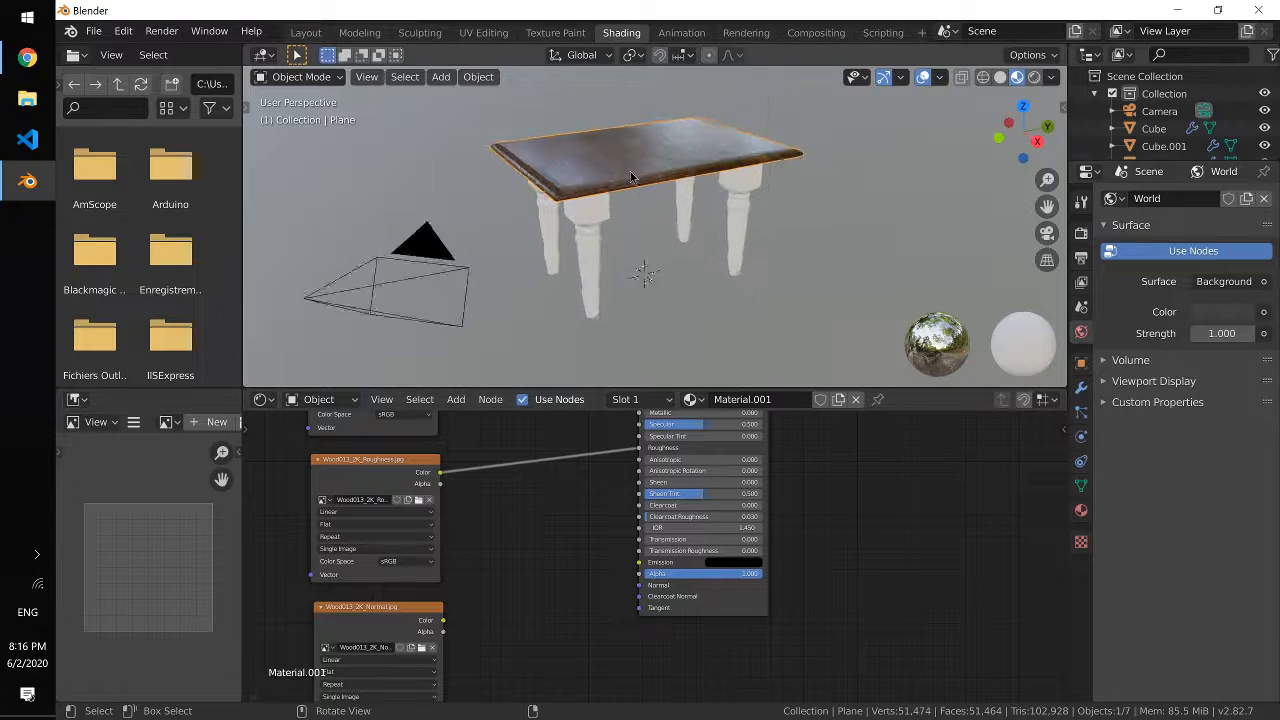
scroll(631, 178, "down", 2)
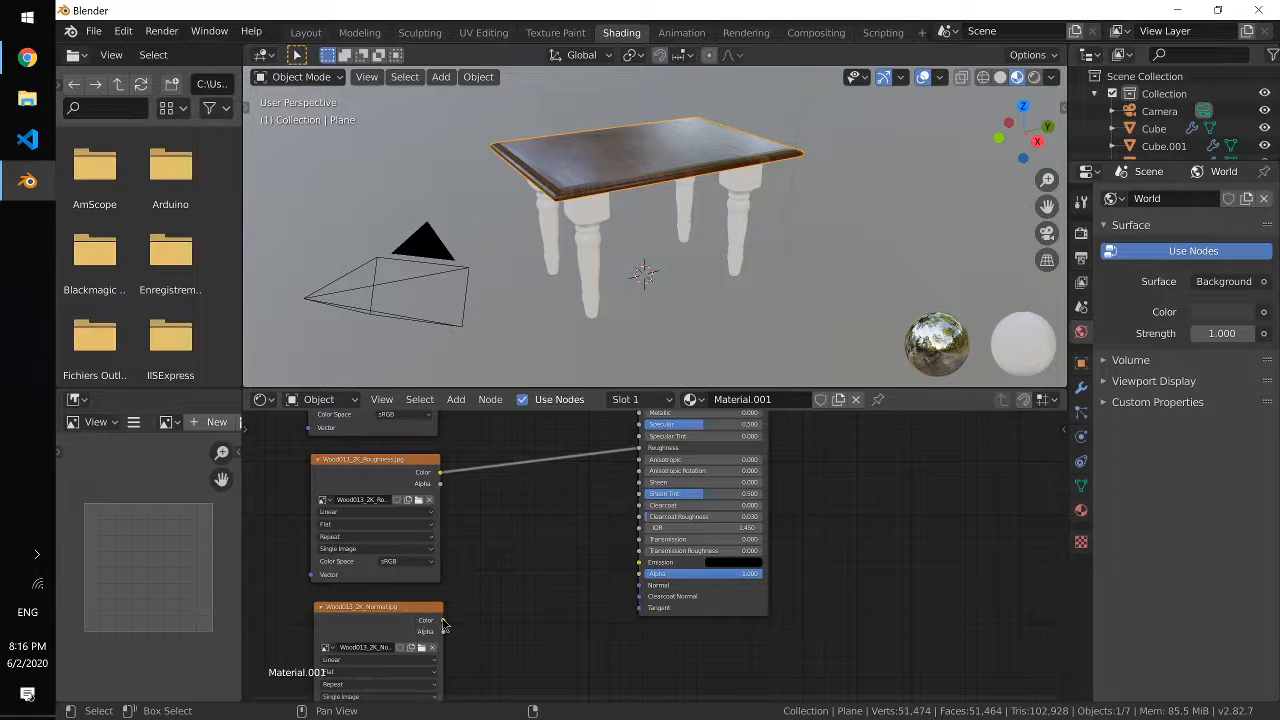
Step: Add a Normal Map node and place it between the wood normal texture node and the Principled BSDF
mouse_move(443, 621)
left_mouse_down()
mouse_move(643, 587)
mouse_move(443, 627)
left_mouse_up()
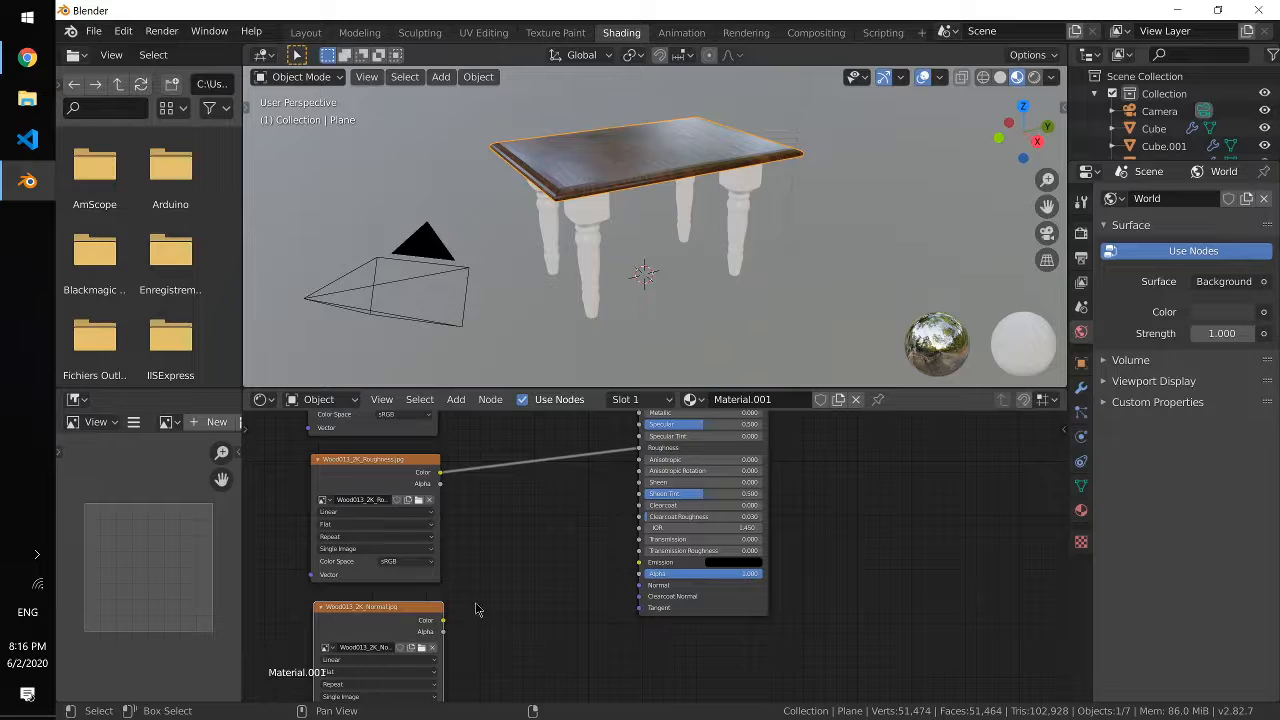
key("shift+a")
mouse_move(500, 636)
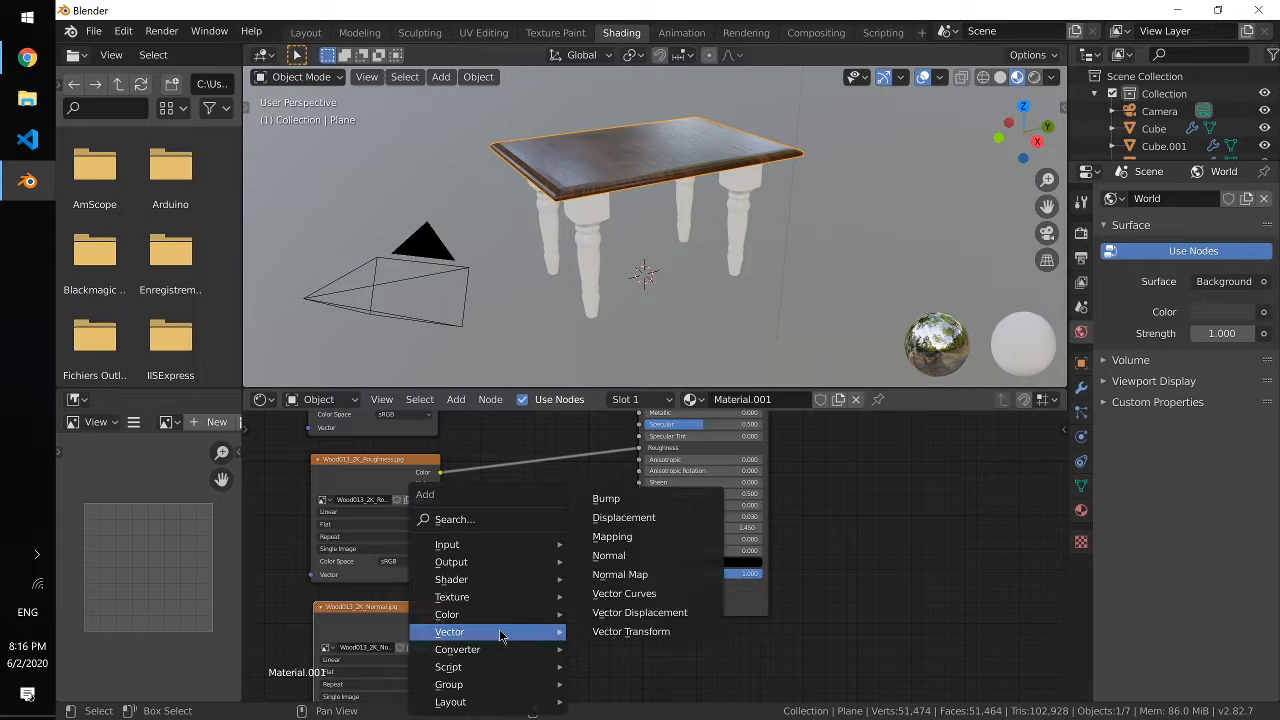
left_click(601, 575)
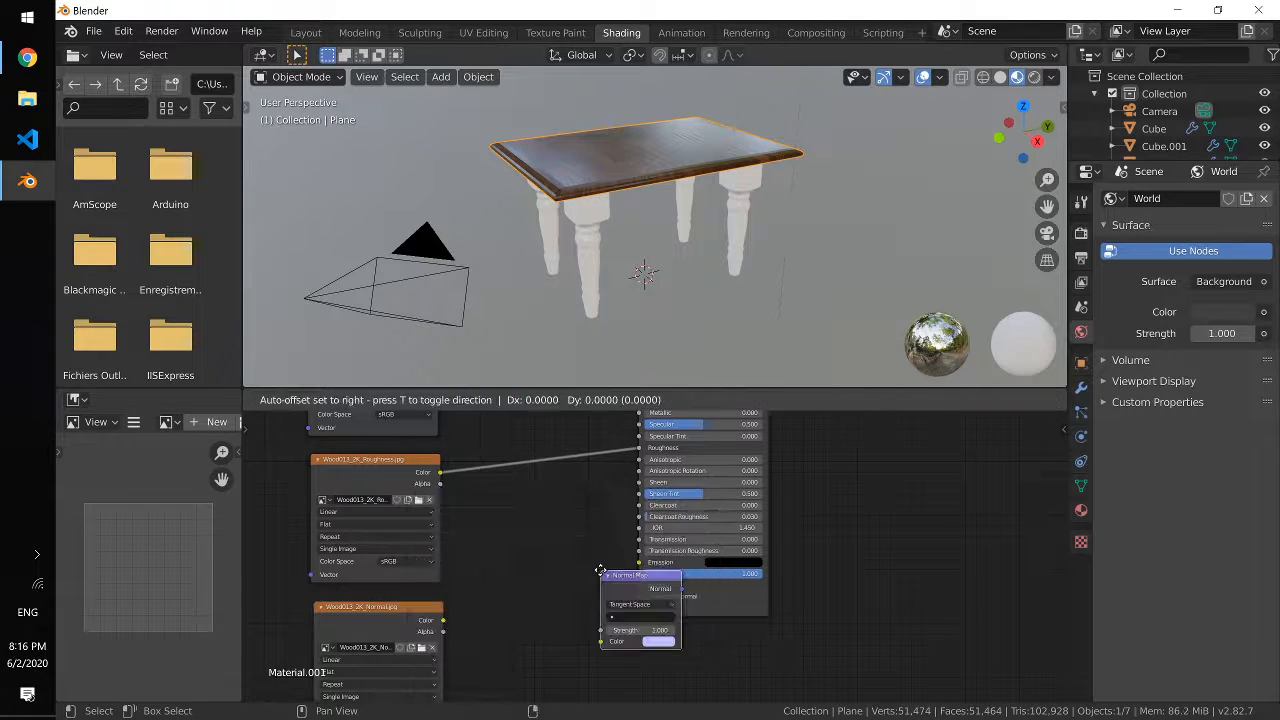
left_click(507, 567)
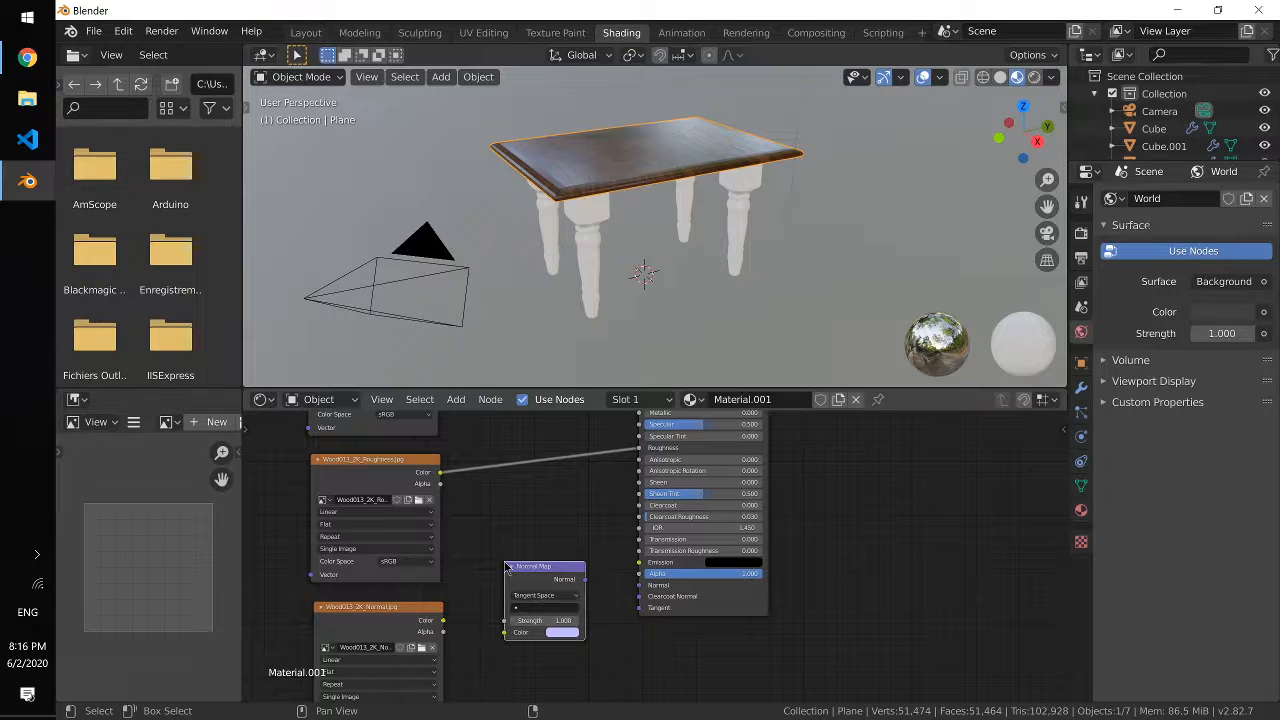
Step: Link the normal texture's Color output through the Normal Map node to the Principled BSDF's Normal input and inspect the tabletop from several angles
left_click_drag(446, 626, 505, 632)
left_click_drag(587, 583, 640, 585)
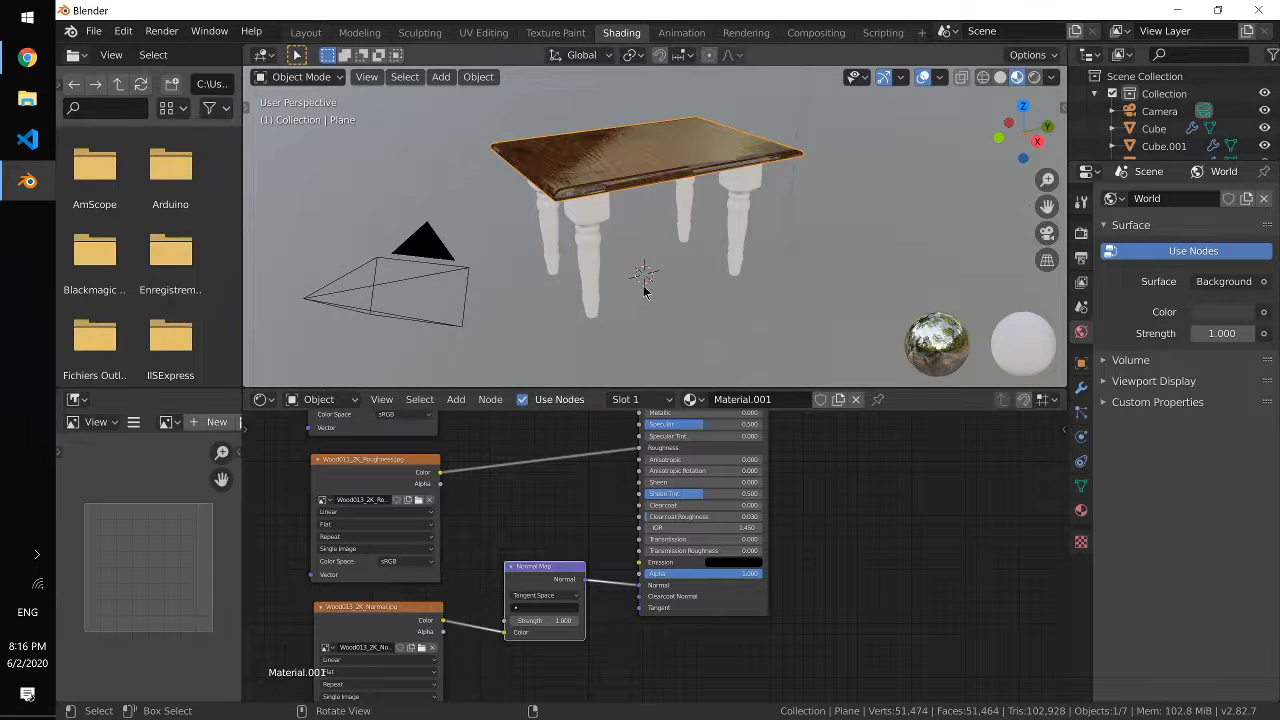
middle_click_drag(675, 246, 712, 257)
scroll(712, 257, "up", 4)
scroll(712, 257, "down", 4)
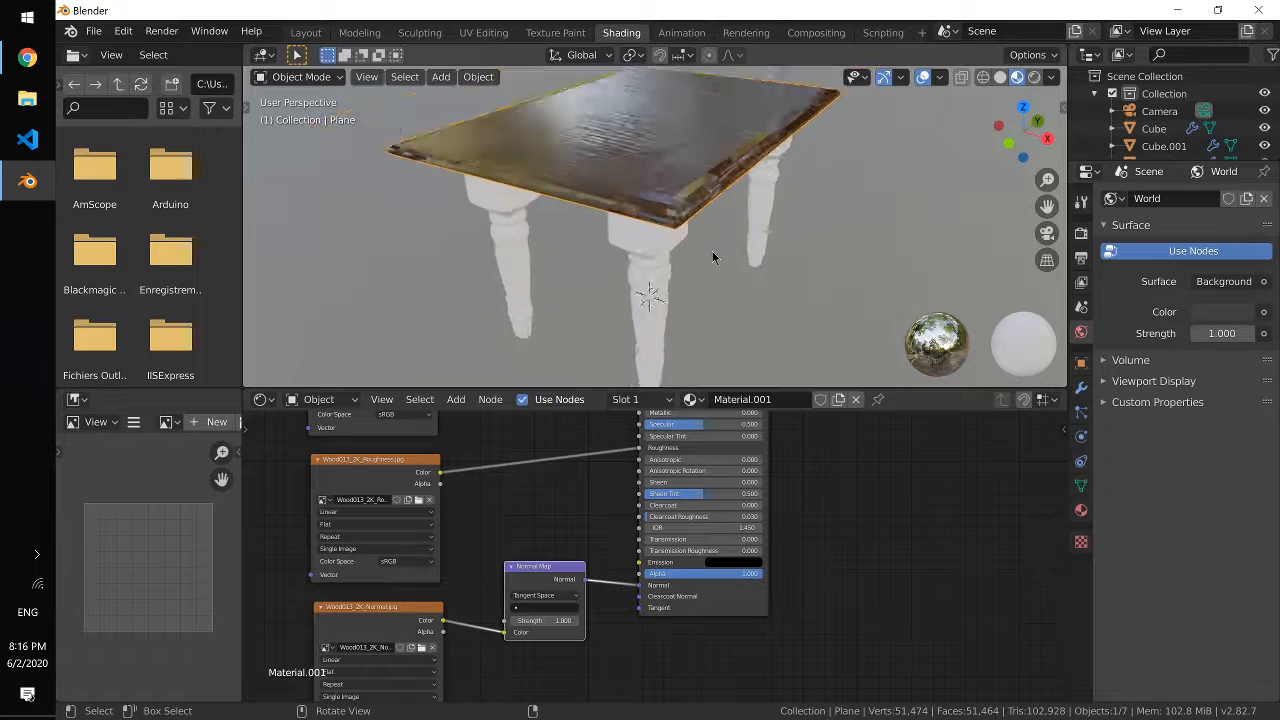
left_click(1018, 78)
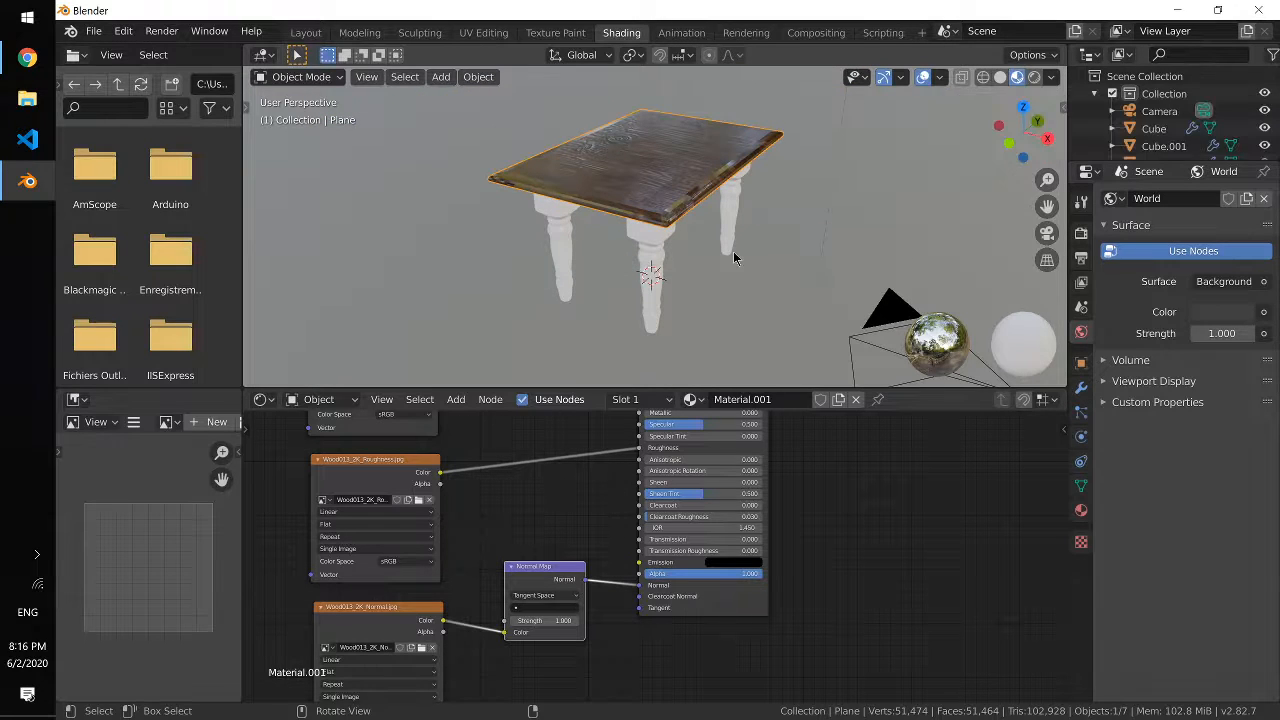
middle_click_drag(733, 251, 601, 248)
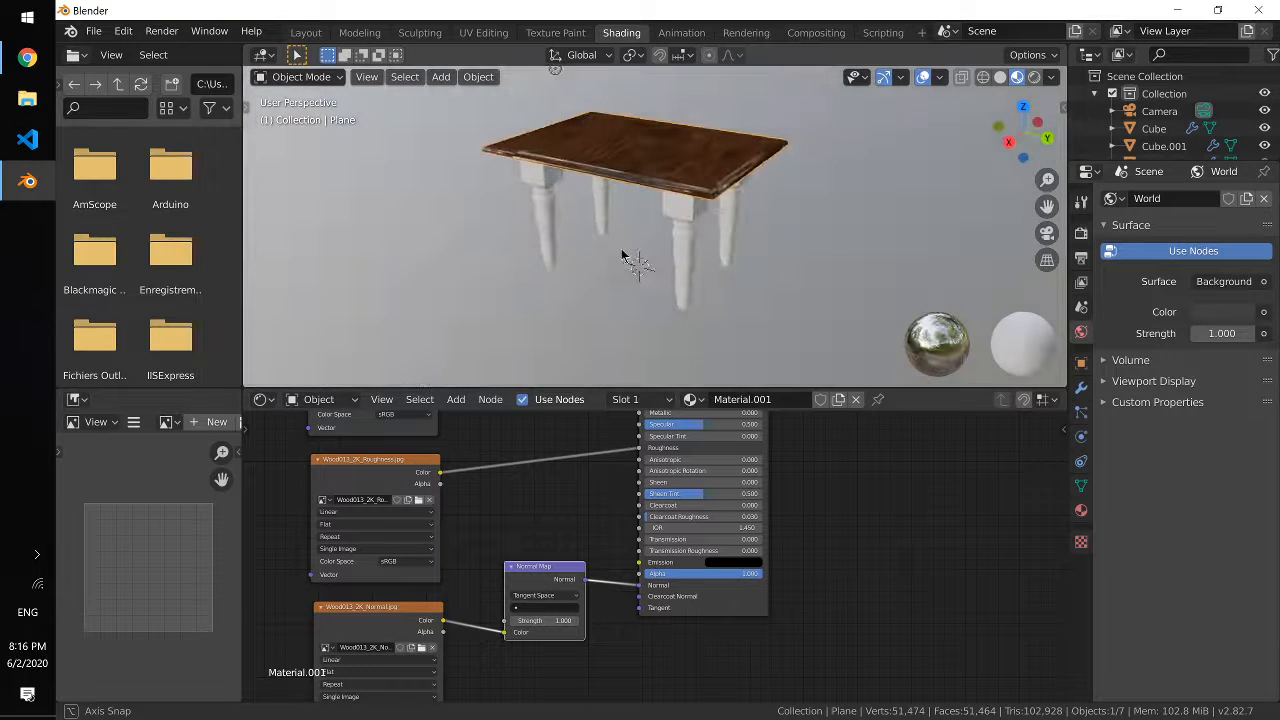
middle_click_drag(709, 210, 684, 240)
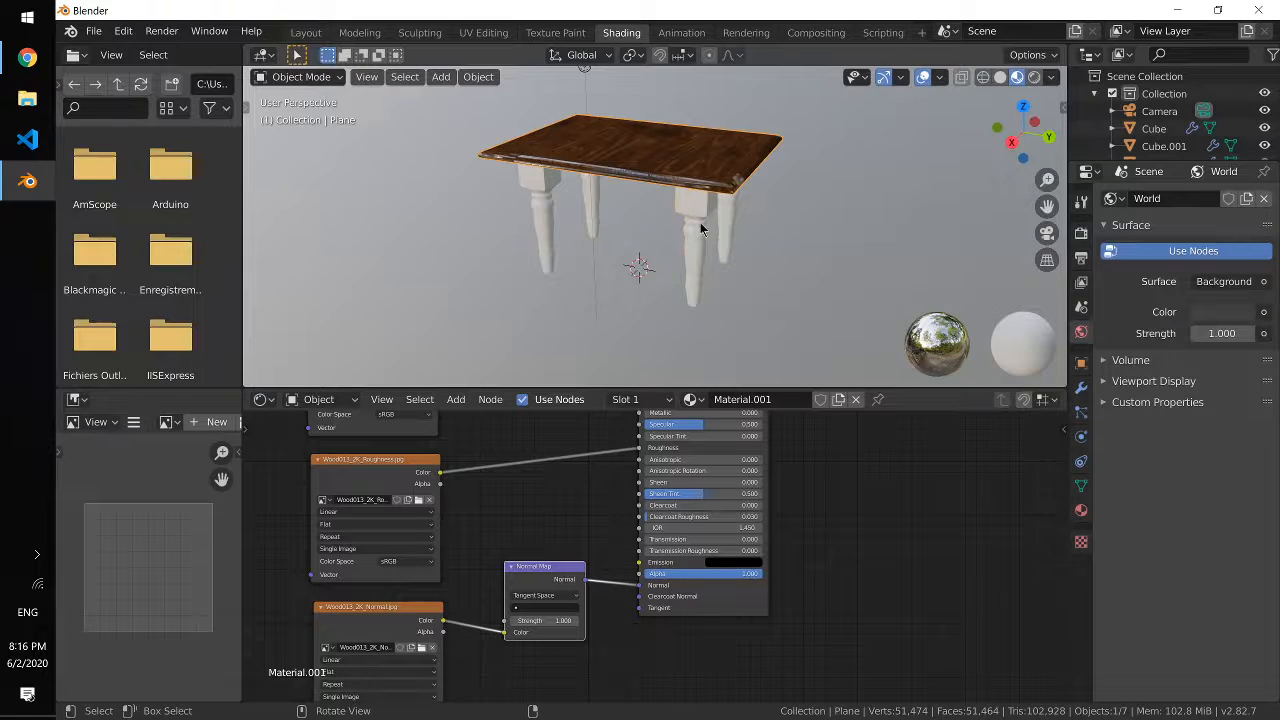
Step: Select a table leg and assign the tabletop's wood material, Material.001, to it
left_click(700, 229)
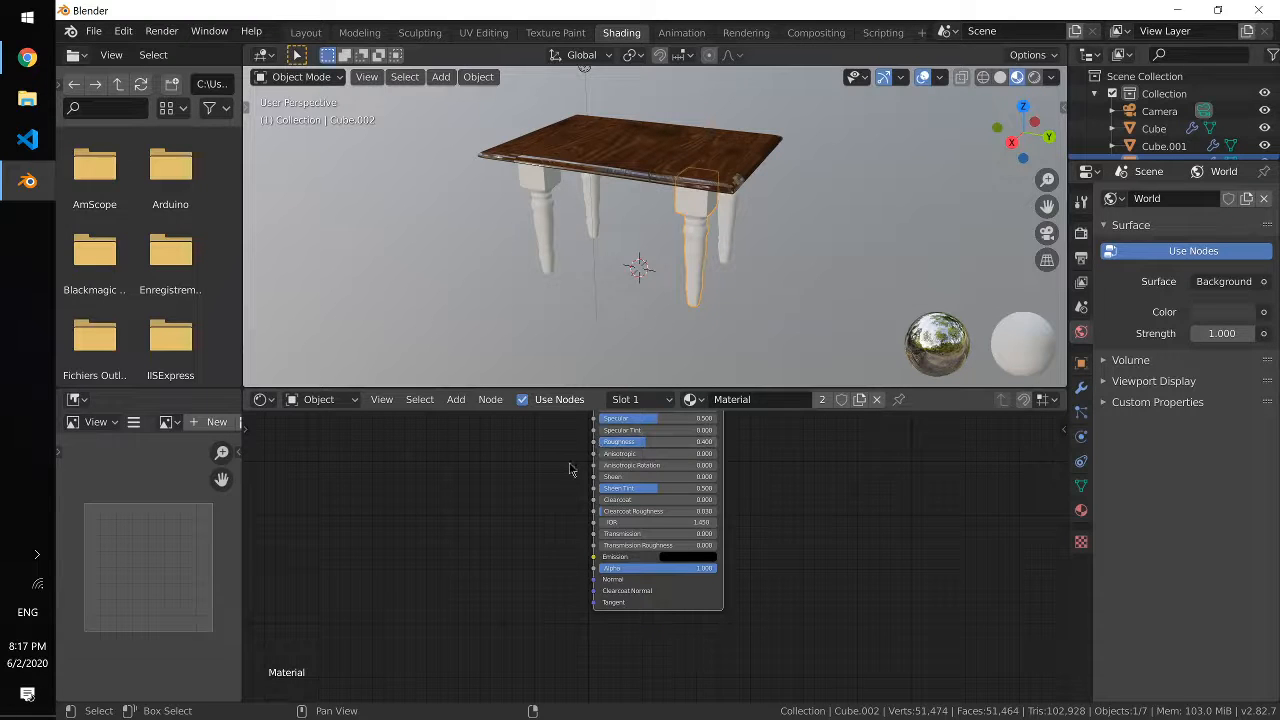
scroll(570, 470, "down", 1)
scroll(570, 470, "down", 3)
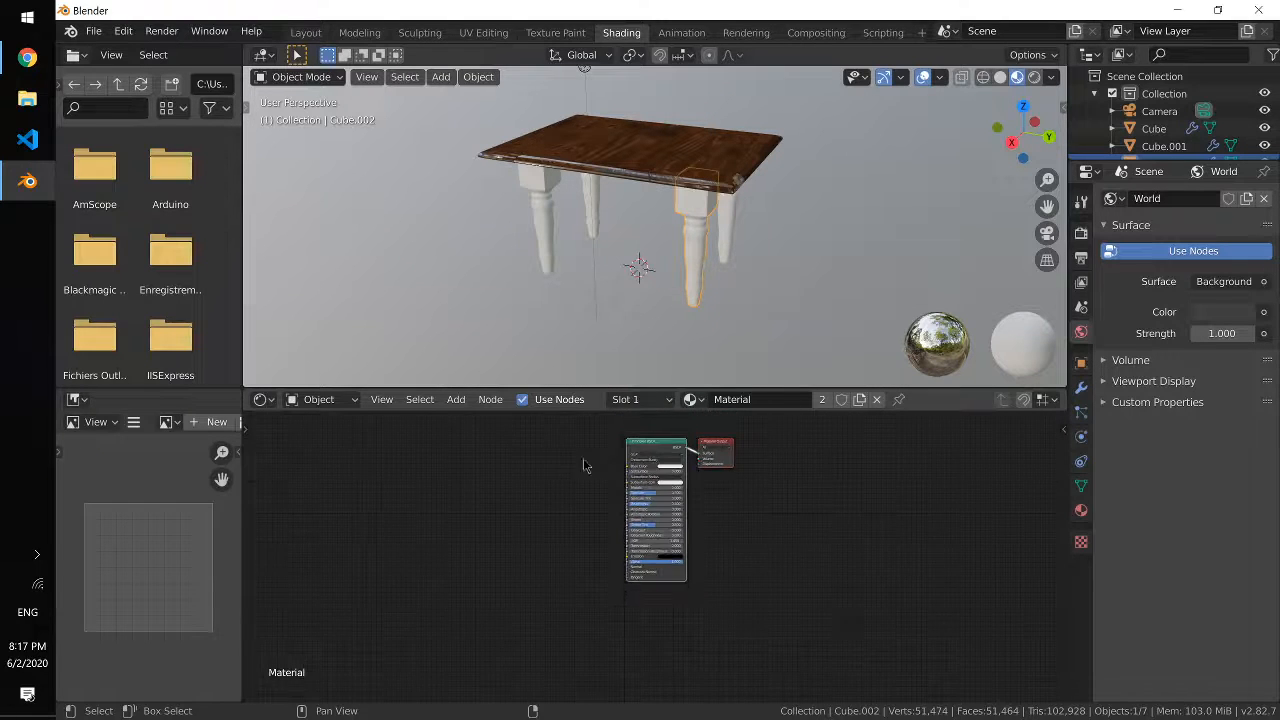
left_click(691, 399)
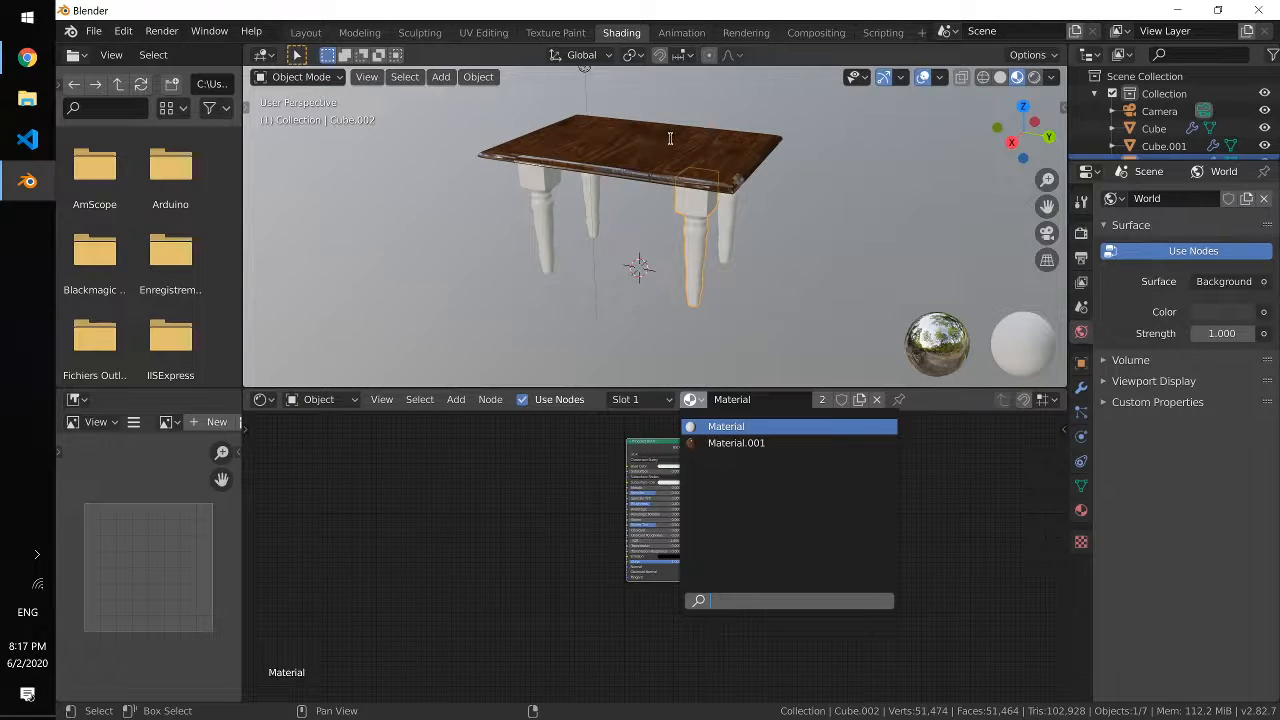
left_click(722, 446)
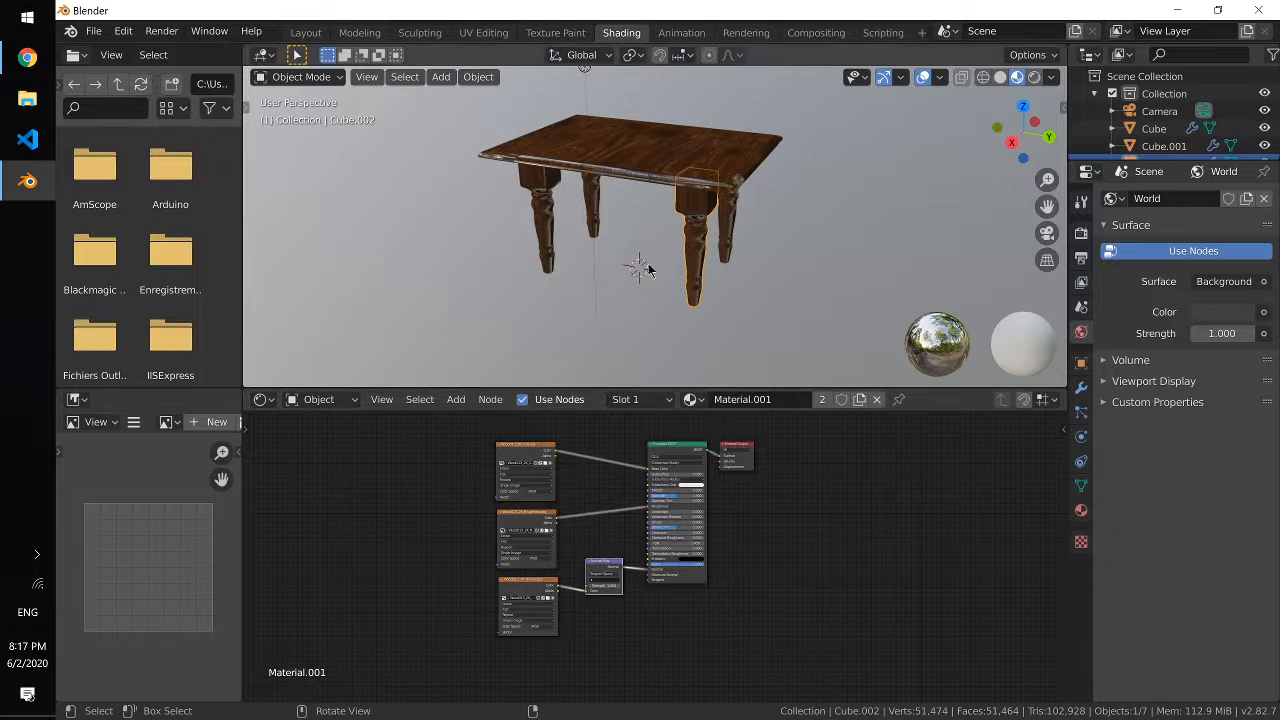
mouse_move(682, 267)
middle_mouse_down("alt")
mouse_move(603, 247)
mouse_move(733, 205)
mouse_move(716, 260)
mouse_move(683, 268)
middle_mouse_up("alt")
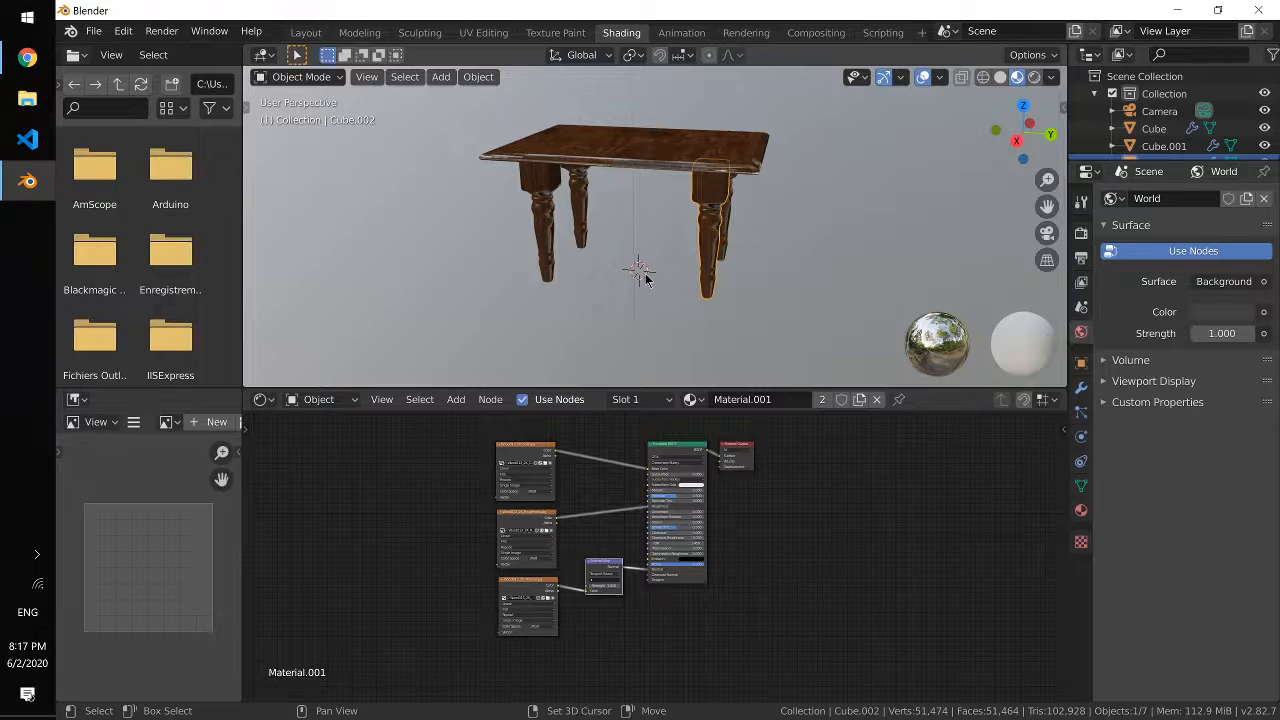
Step: Add a plane mesh as the floor and scale it up to extend well beyond the table
key("shift+a")
mouse_move(646, 280)
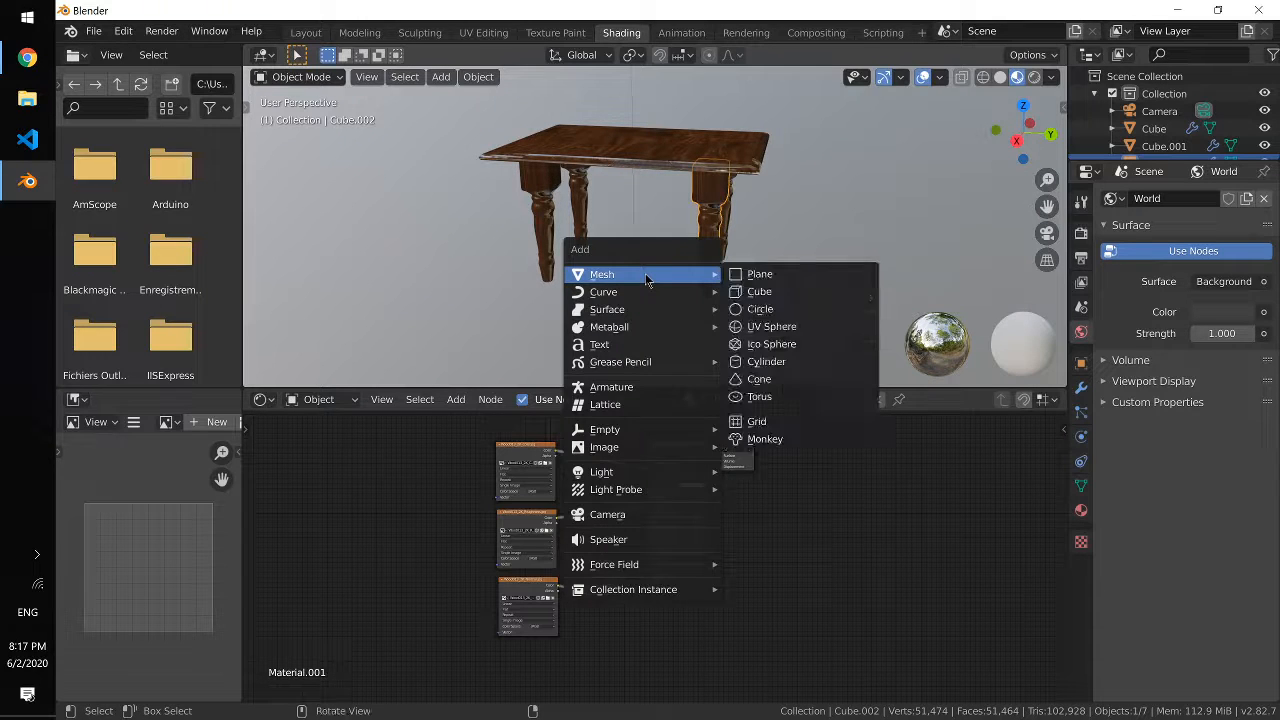
left_click(738, 274)
key("s")
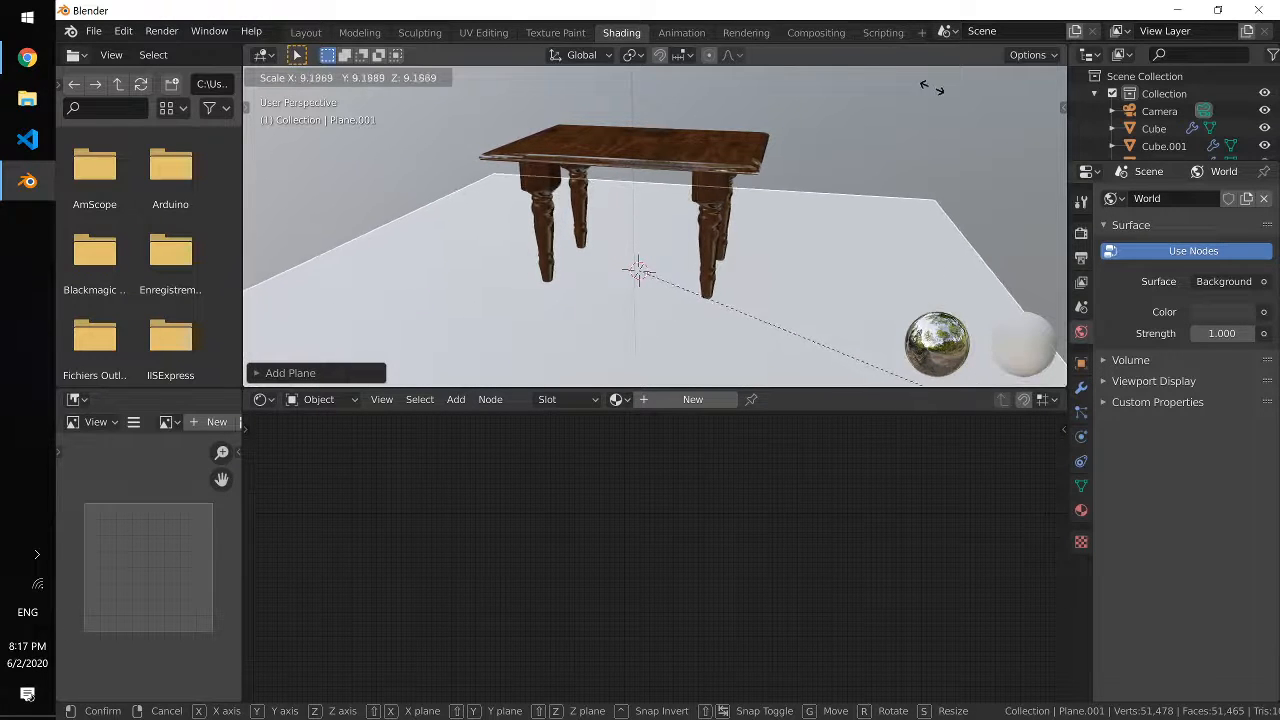
left_click(970, 113)
middle_click_drag(863, 220, 837, 222)
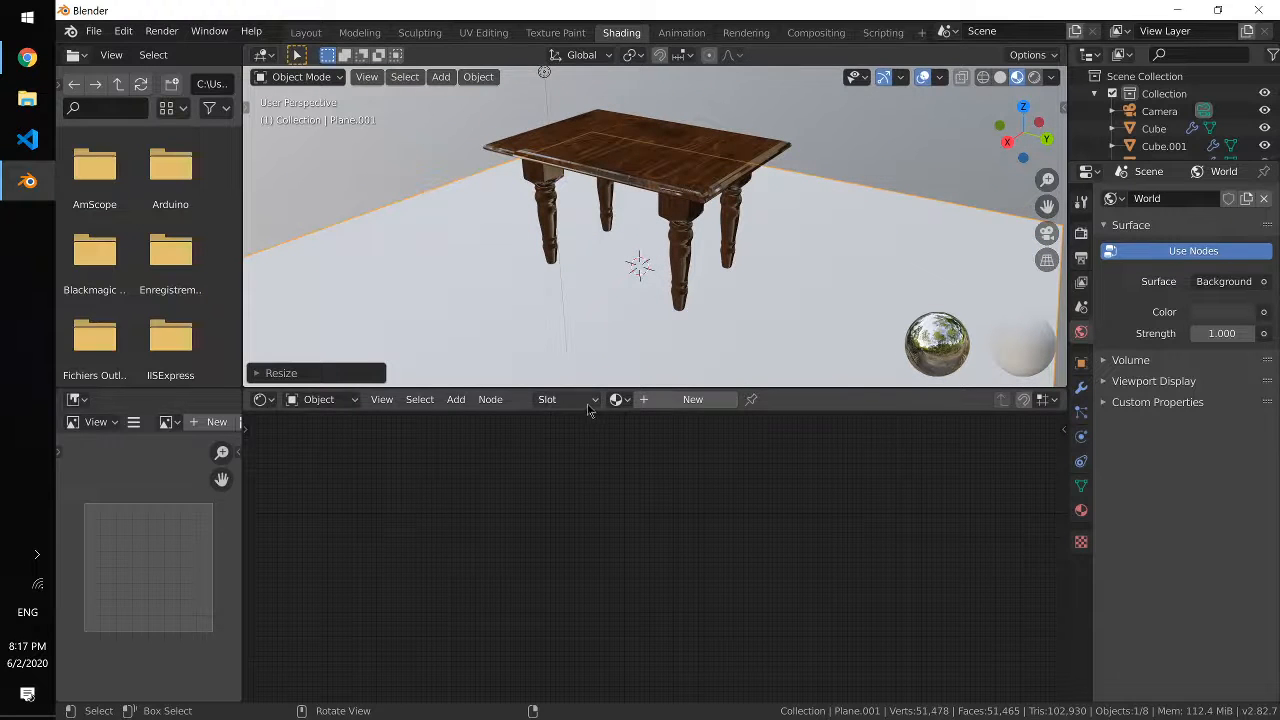
Step: Create a new material for the floor plane and add an Image Texture node beside its Principled BSDF
left_click(664, 399)
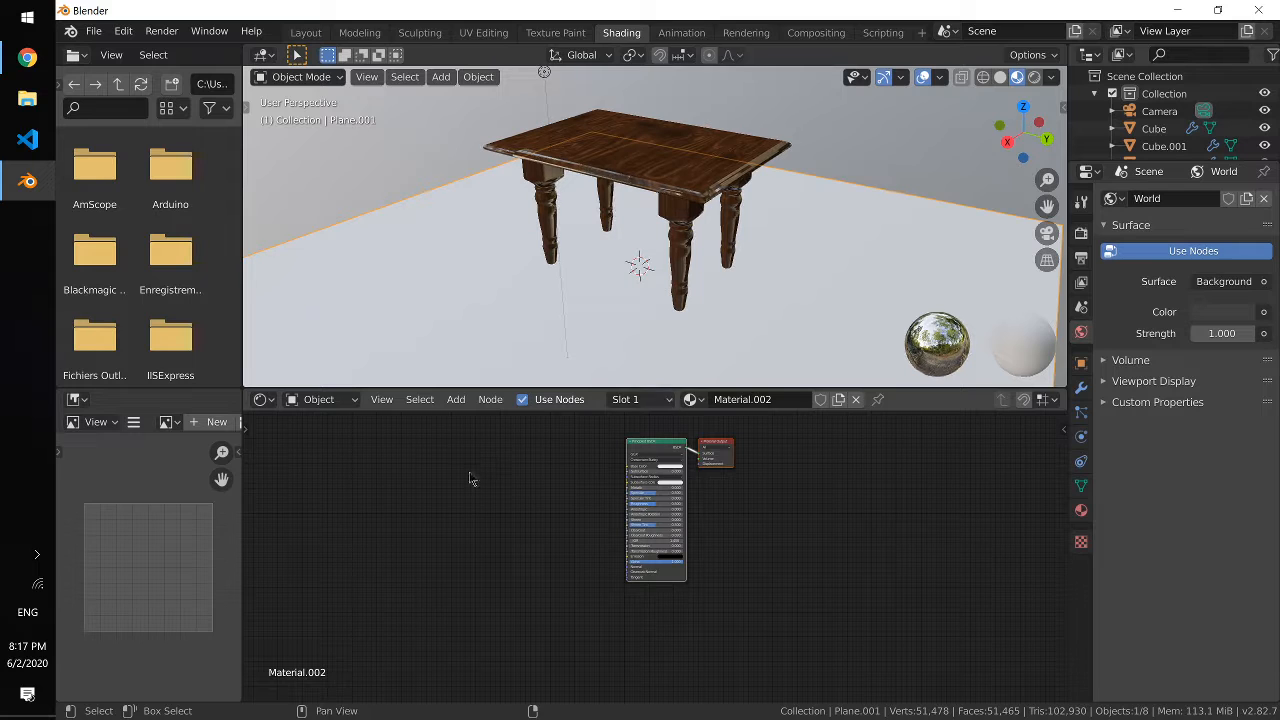
key("shift+a")
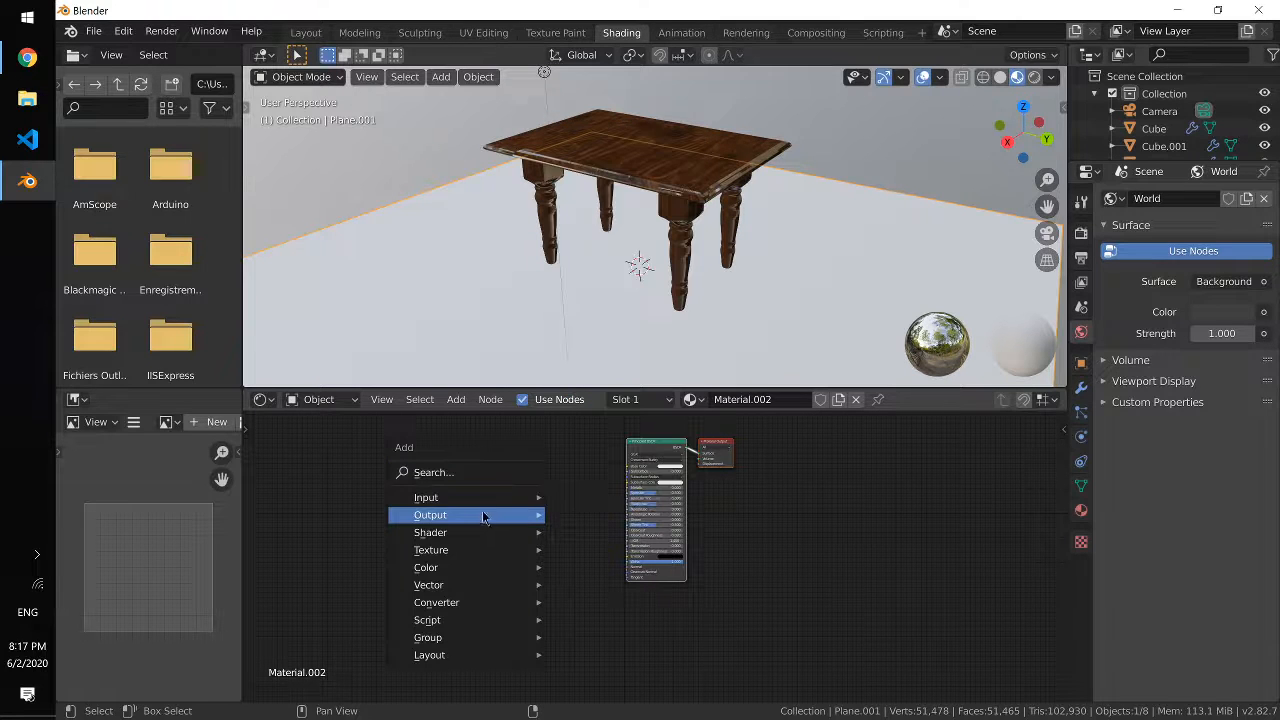
mouse_move(482, 532)
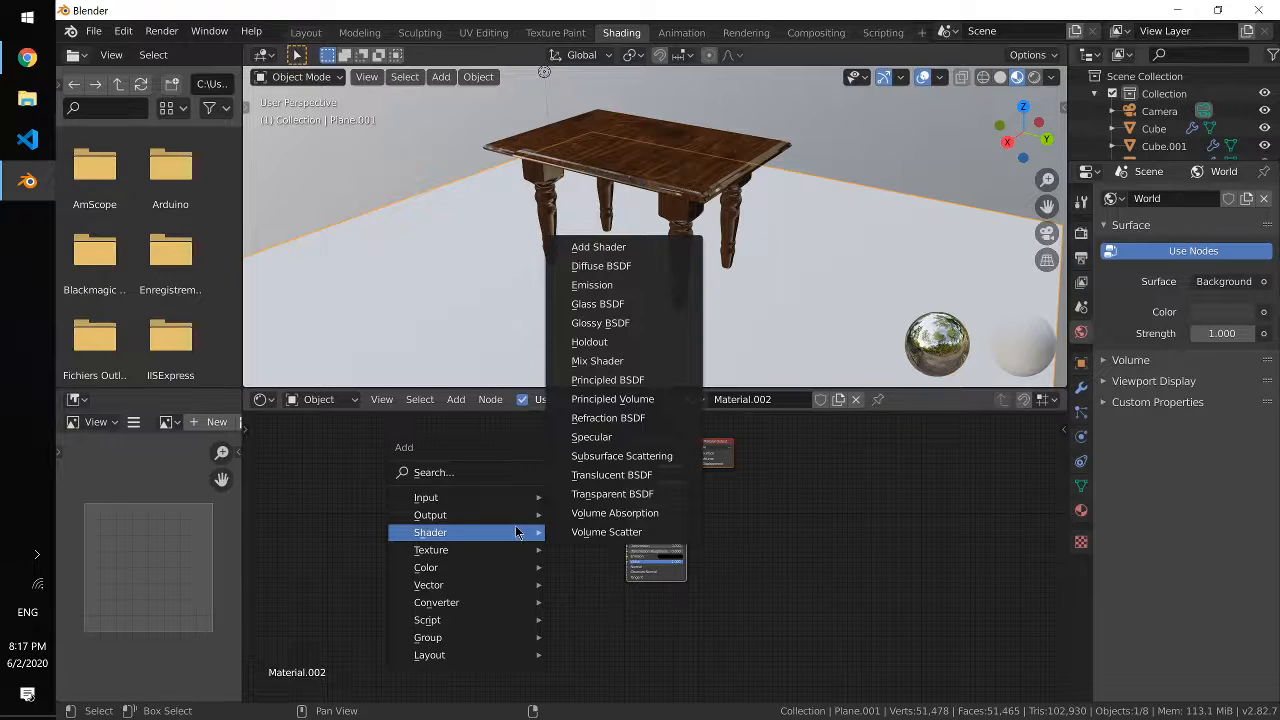
mouse_move(506, 552)
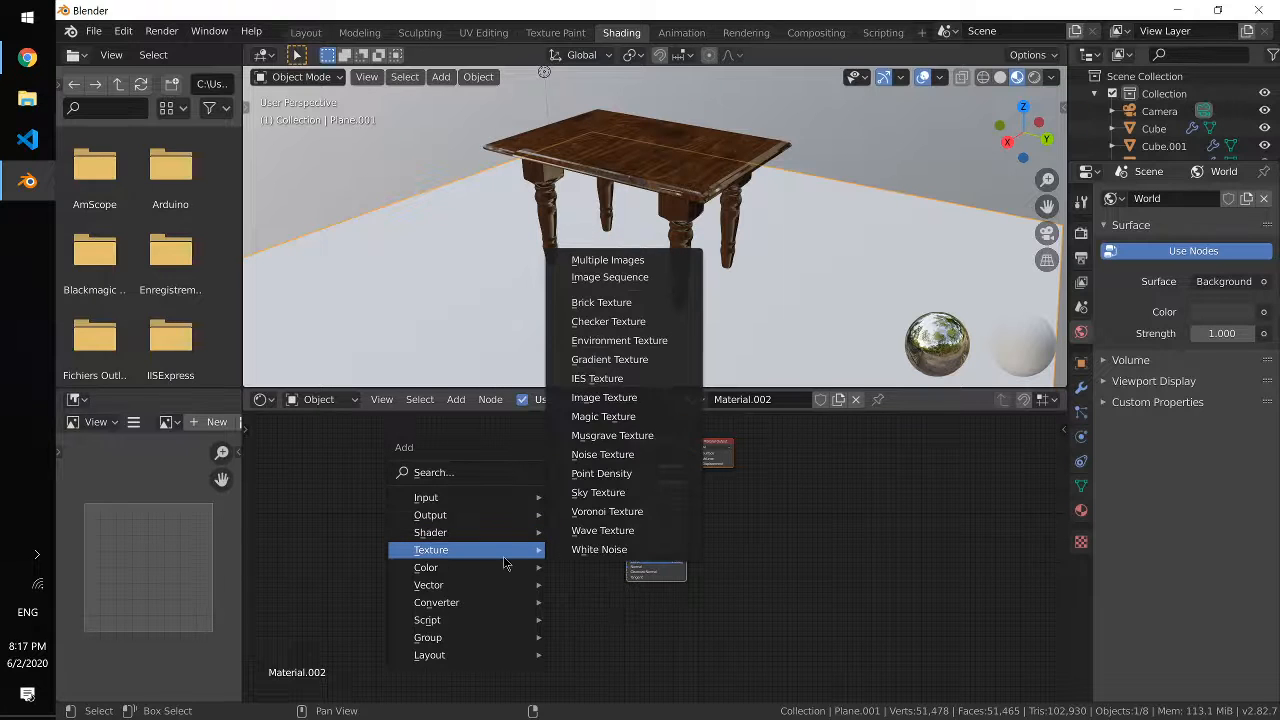
left_click(641, 399)
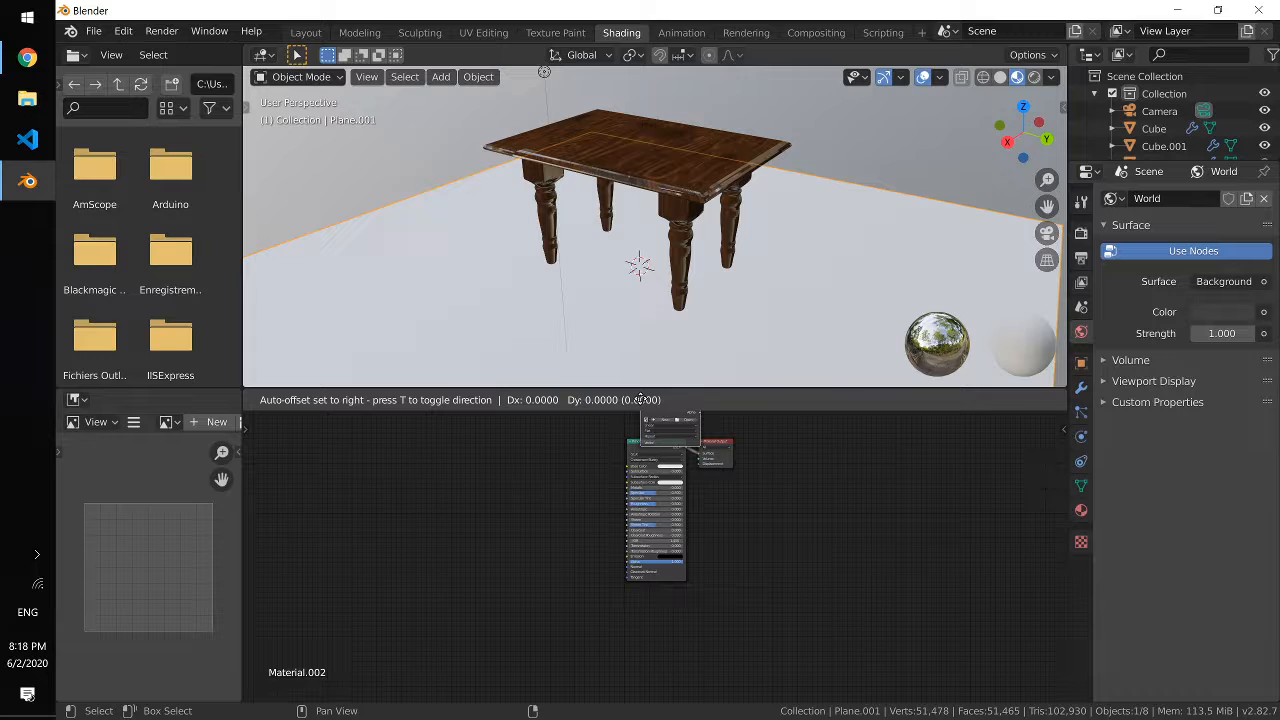
left_click(458, 441)
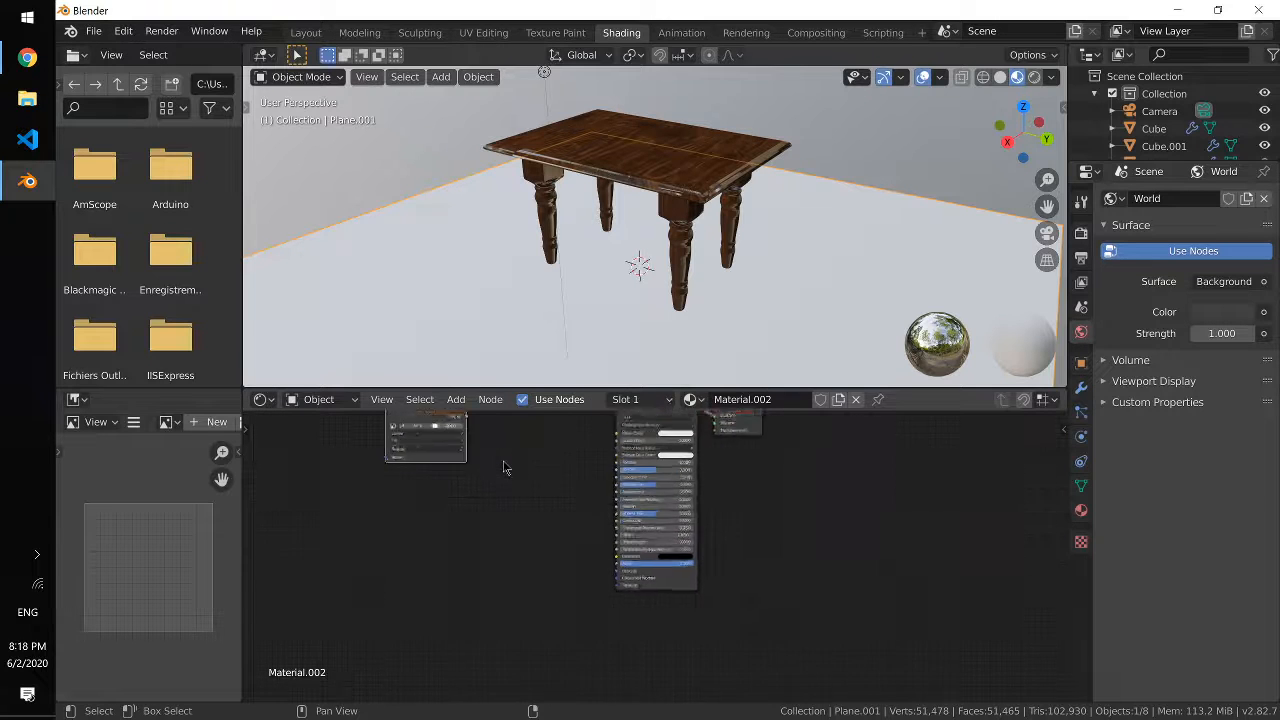
Step: Load Tiles051_2K_Color.jpg from the Tiles051_2K-JPG (1) folder on the desktop into the floor's image texture node
scroll(570, 533, "up", 2)
scroll(501, 475, "up", 2)
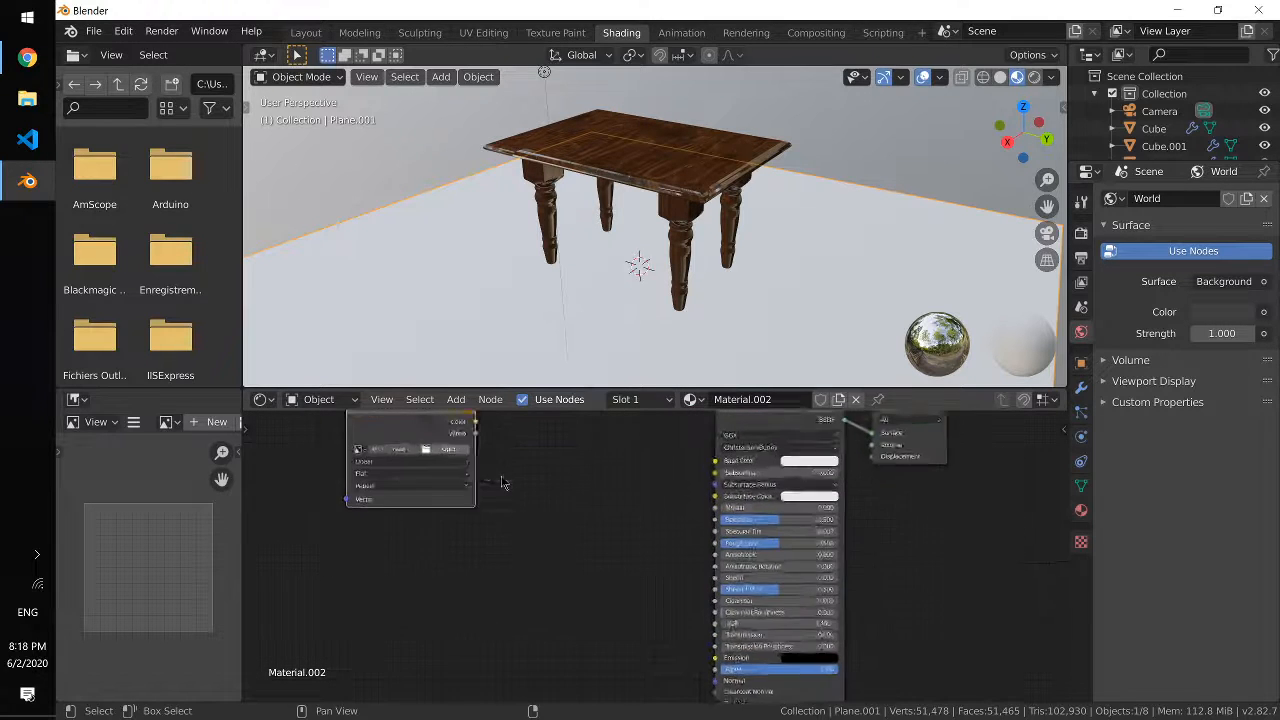
left_click(432, 441)
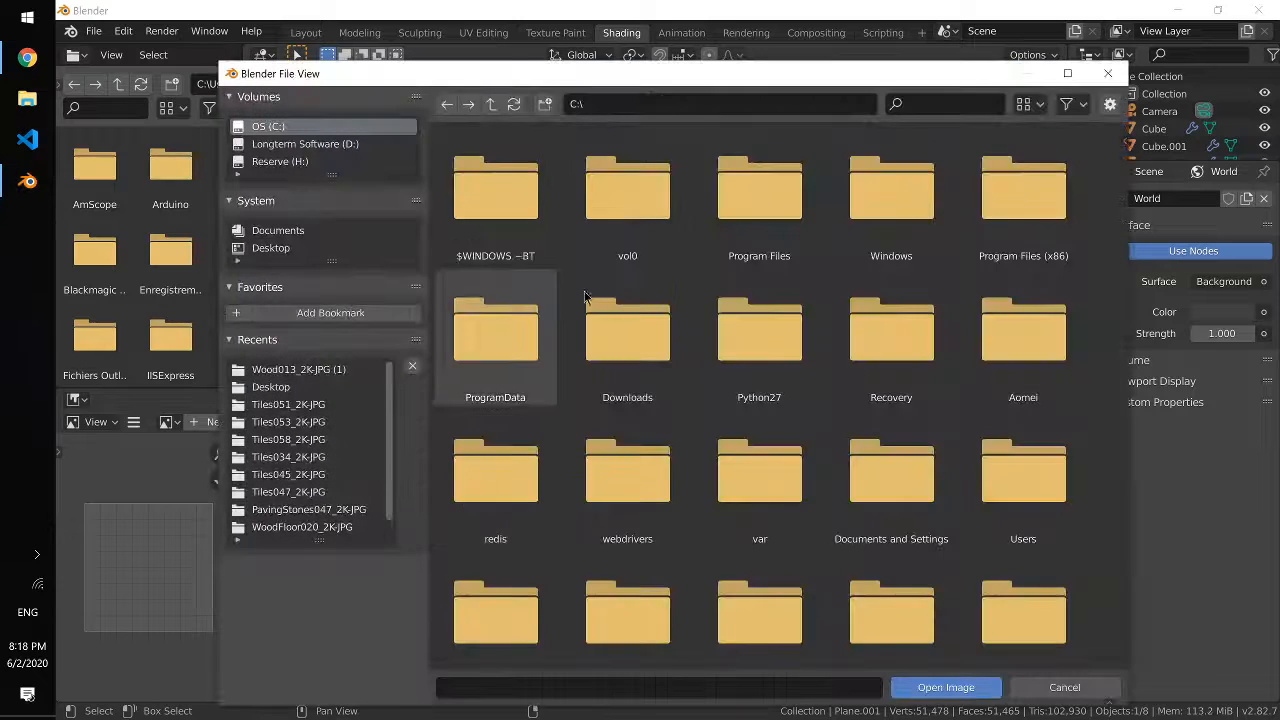
left_click(316, 388)
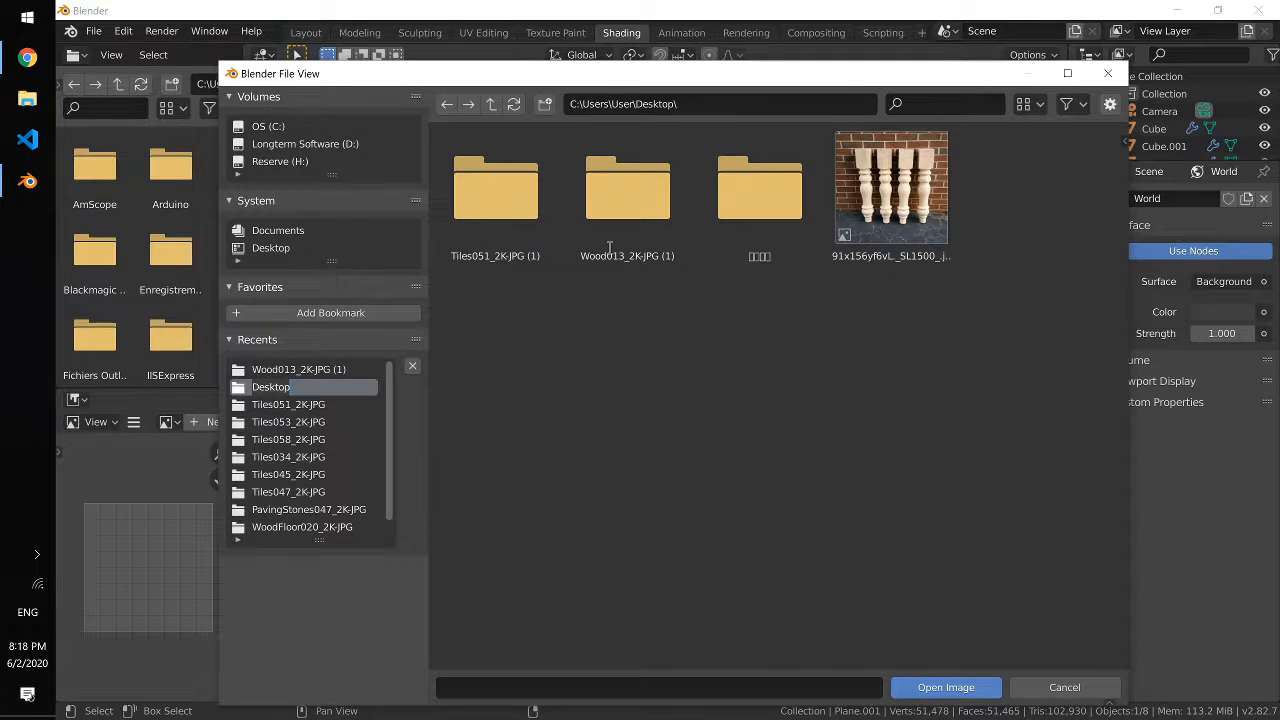
left_click(500, 209)
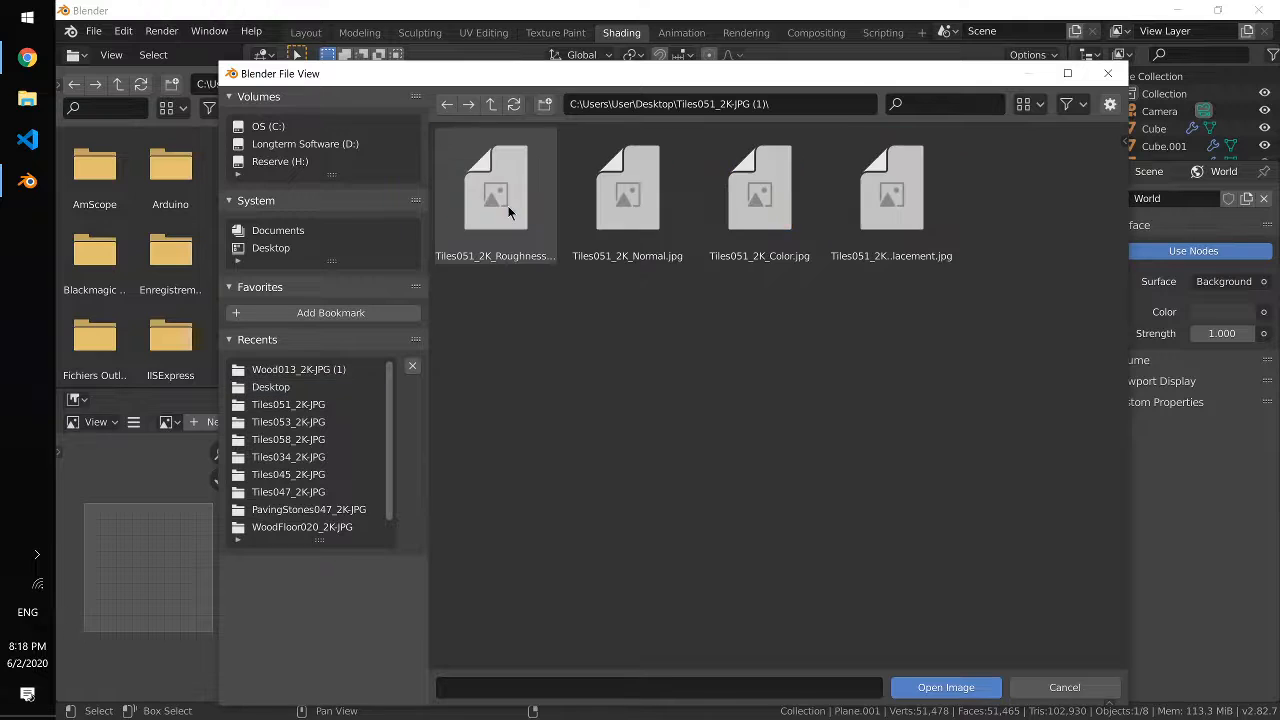
double_click(727, 199)
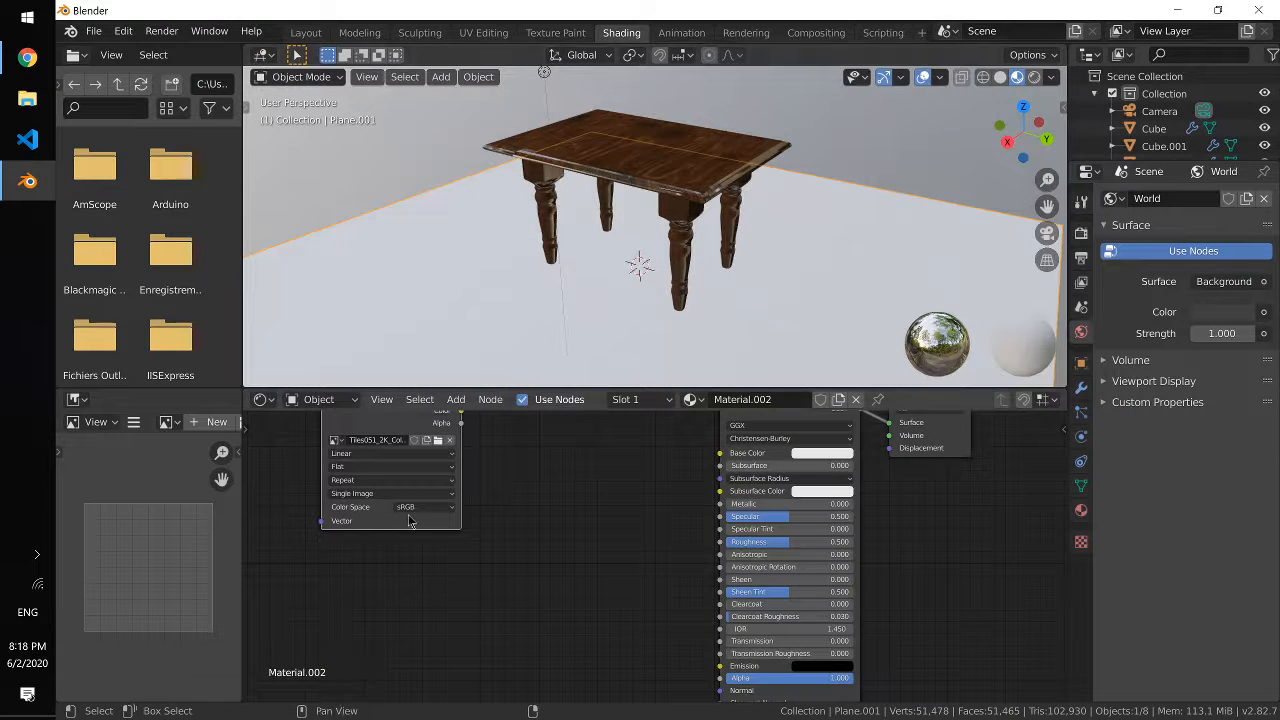
key("shift+s")
mouse_move(404, 483)
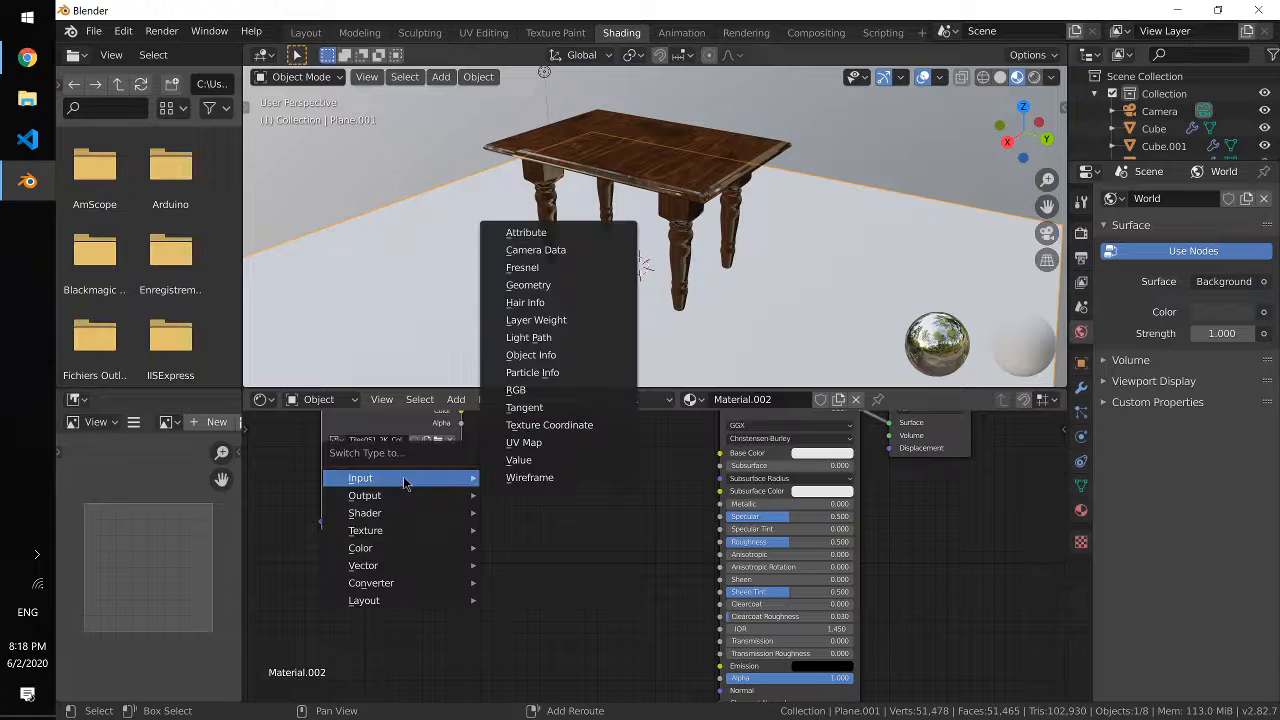
key("Escape")
Step: Duplicate the tile color texture node below the original and load the Tiles051_2K roughness image into the copy
key("shift+d")
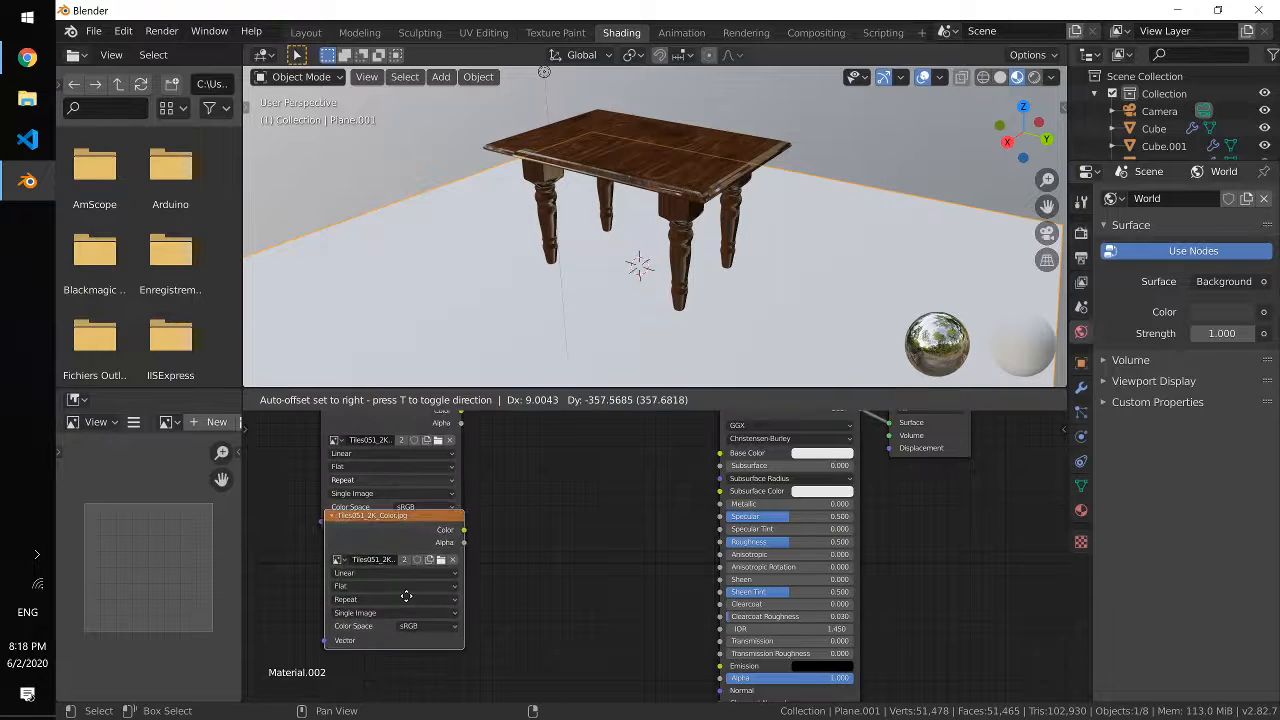
left_click(401, 649)
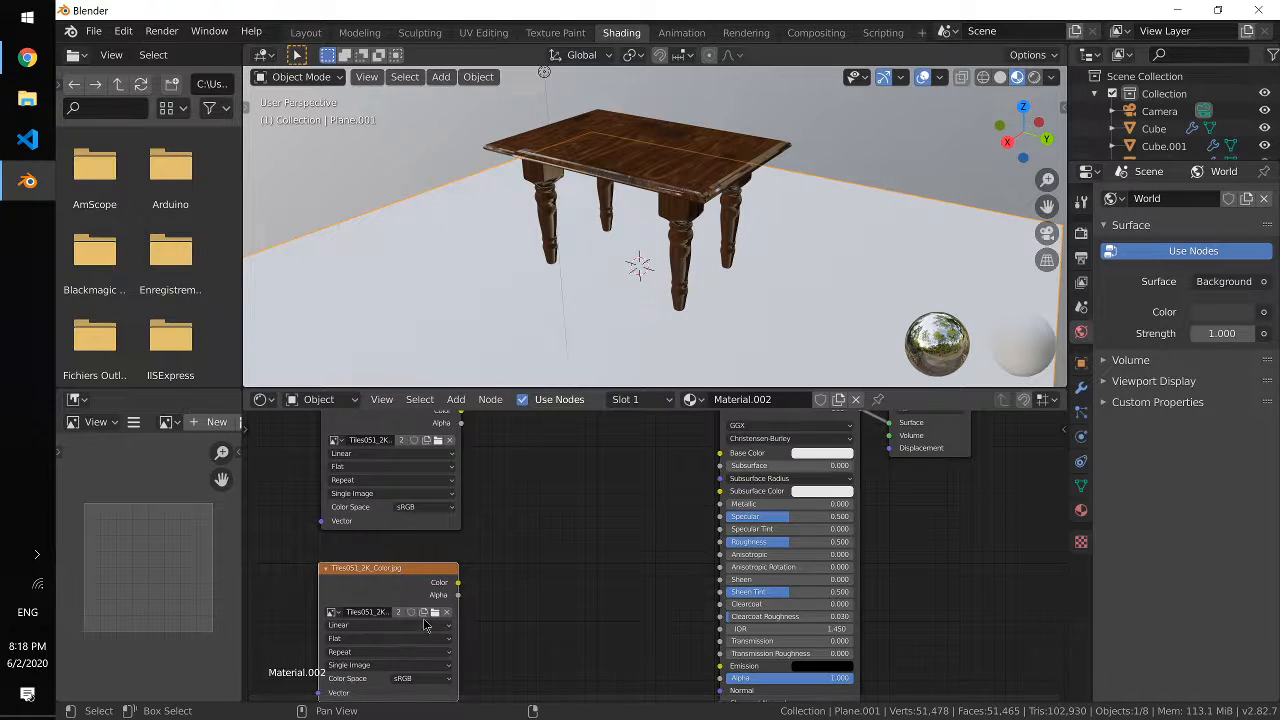
left_click(435, 612)
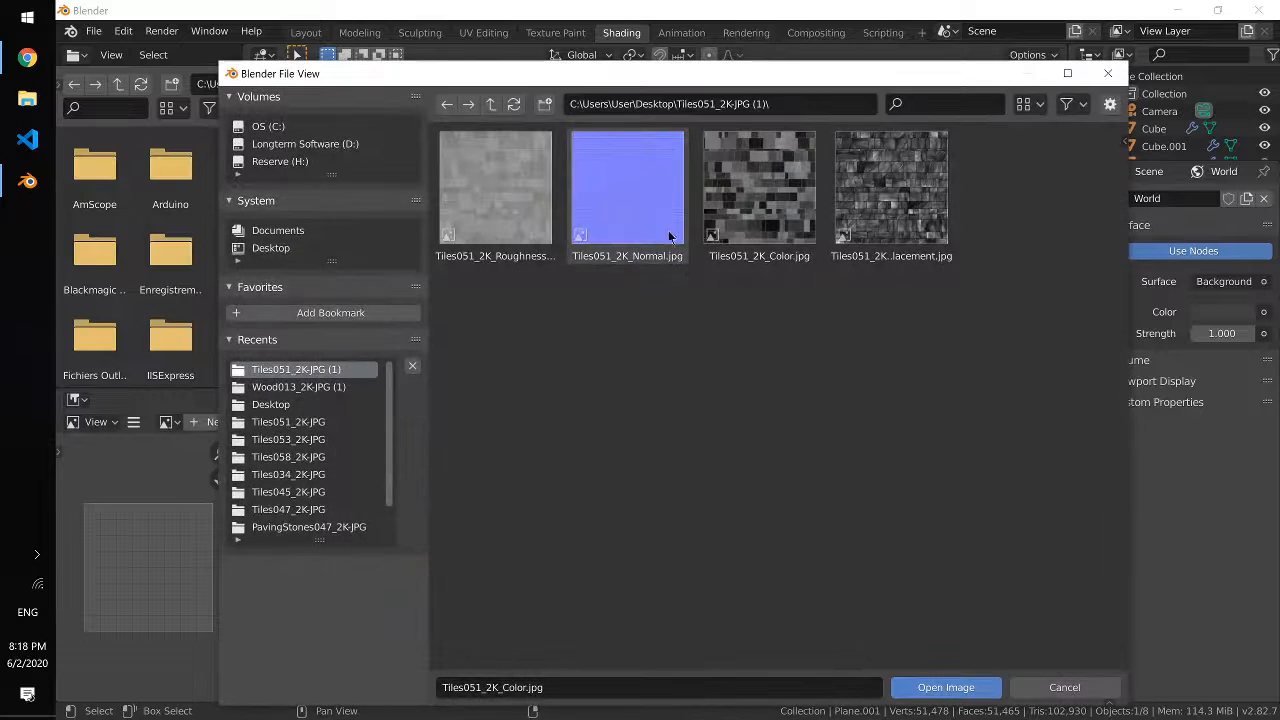
double_click(526, 226)
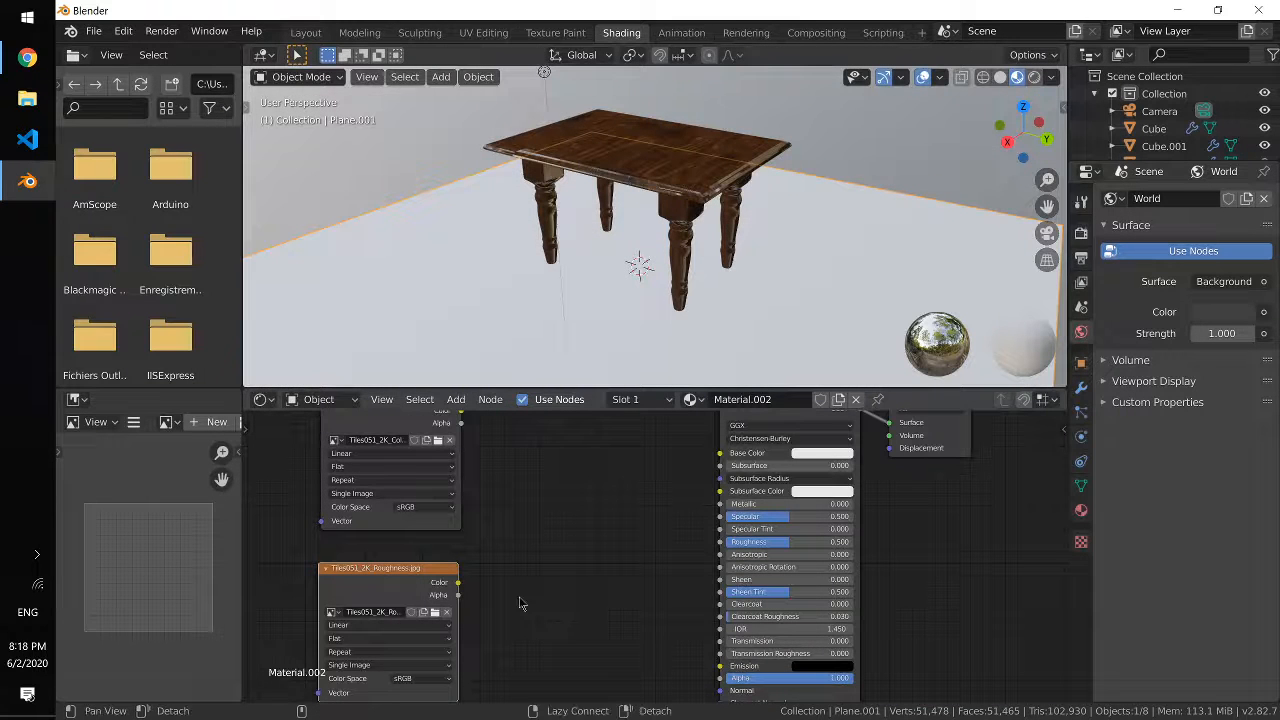
Step: Duplicate the tile roughness texture node and place the copy directly below it
left_click_drag(512, 478, 523, 693, "alt")
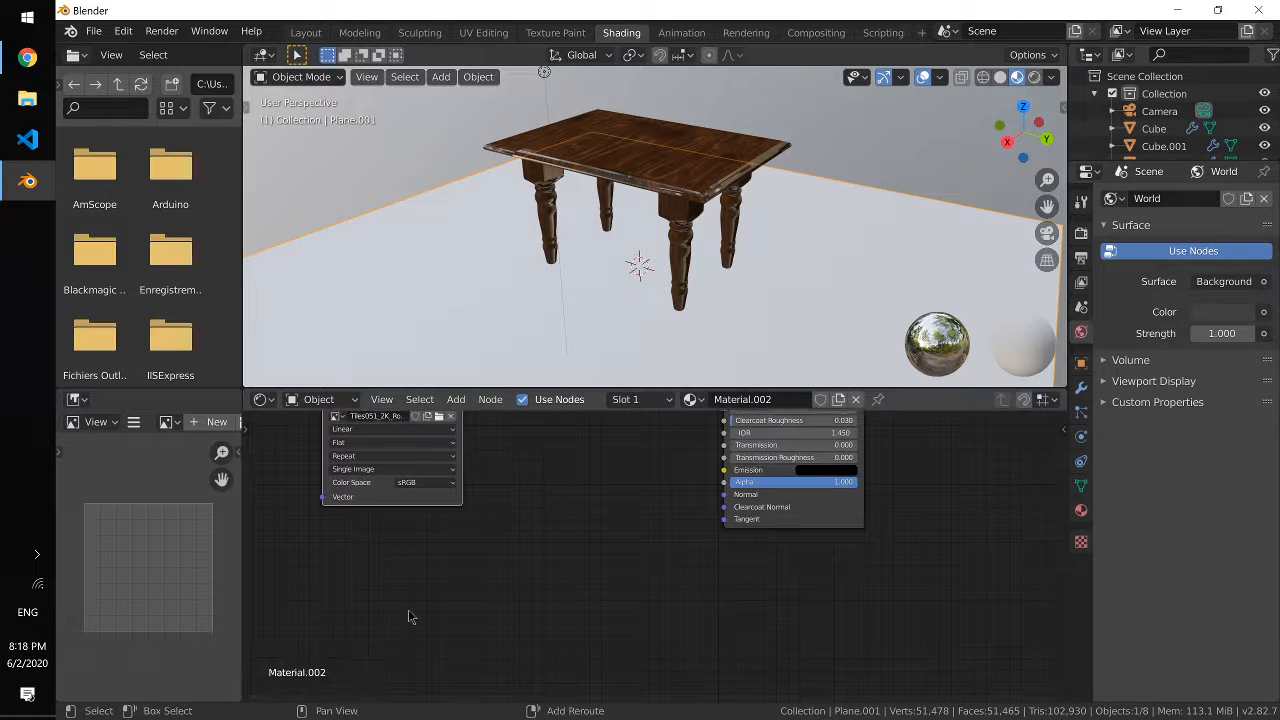
key("shift+d")
left_click(409, 500)
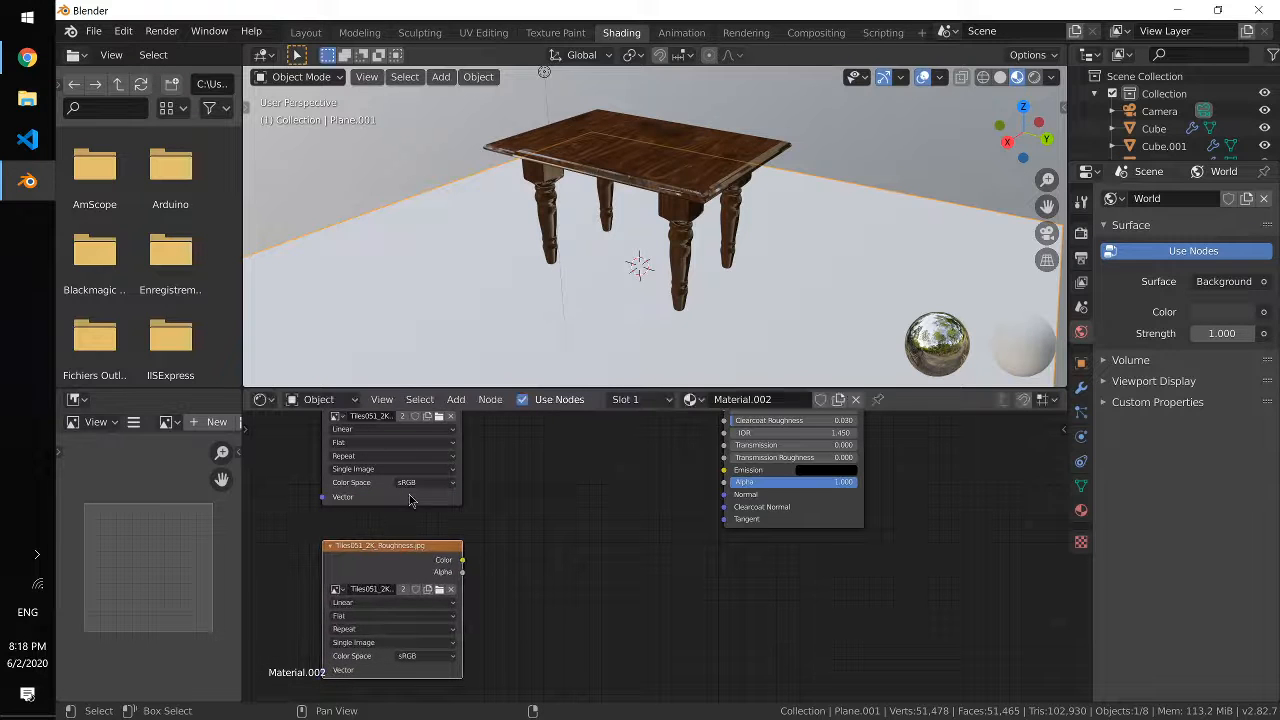
Step: Load Tiles051_2K_Normal.jpg into the lowest image texture node of the floor material
left_click(440, 590)
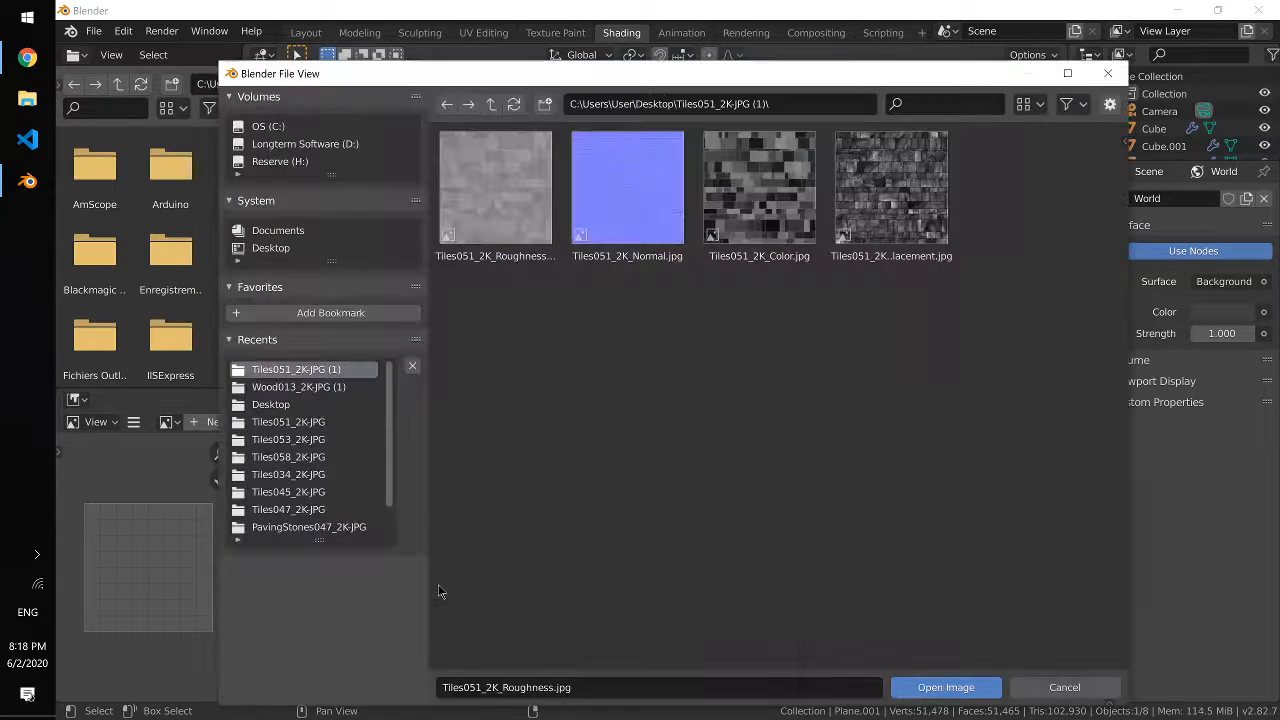
double_click(648, 222)
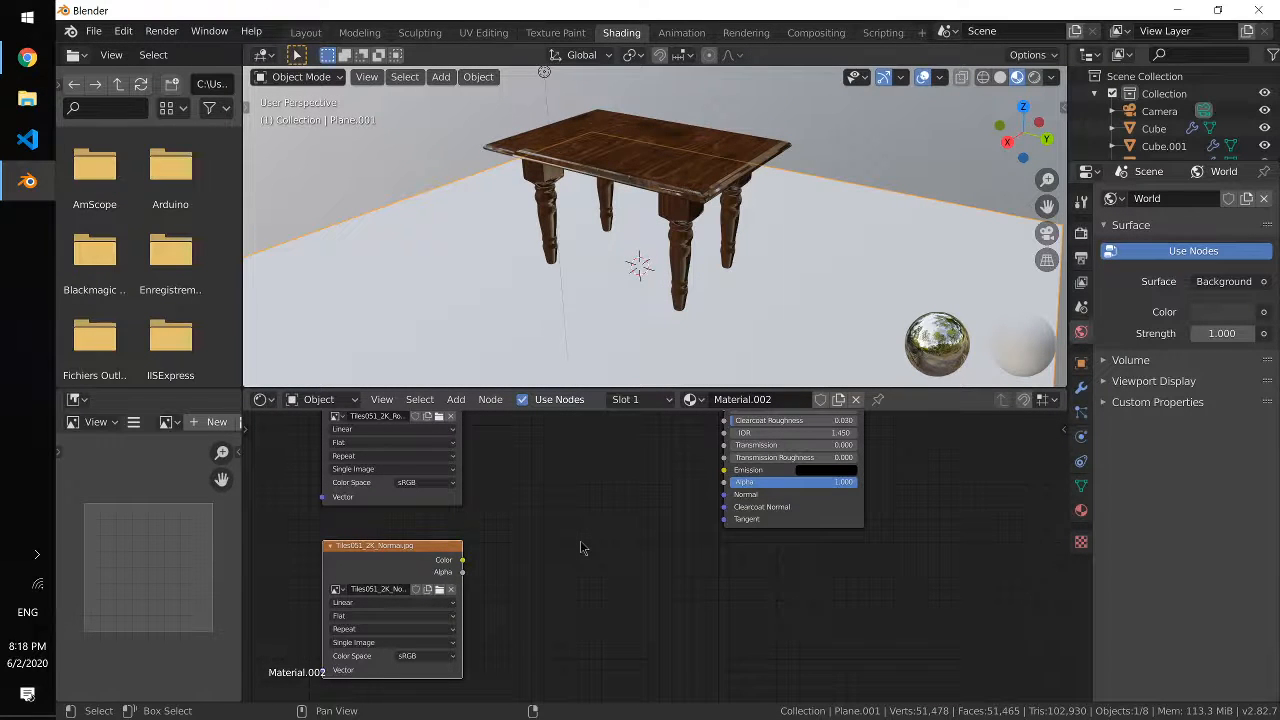
Step: Connect the tile color texture to Base Color and the tile roughness texture to Roughness on the floor's Principled BSDF
scroll(581, 545, "down", 4)
scroll(581, 545, "up", 5)
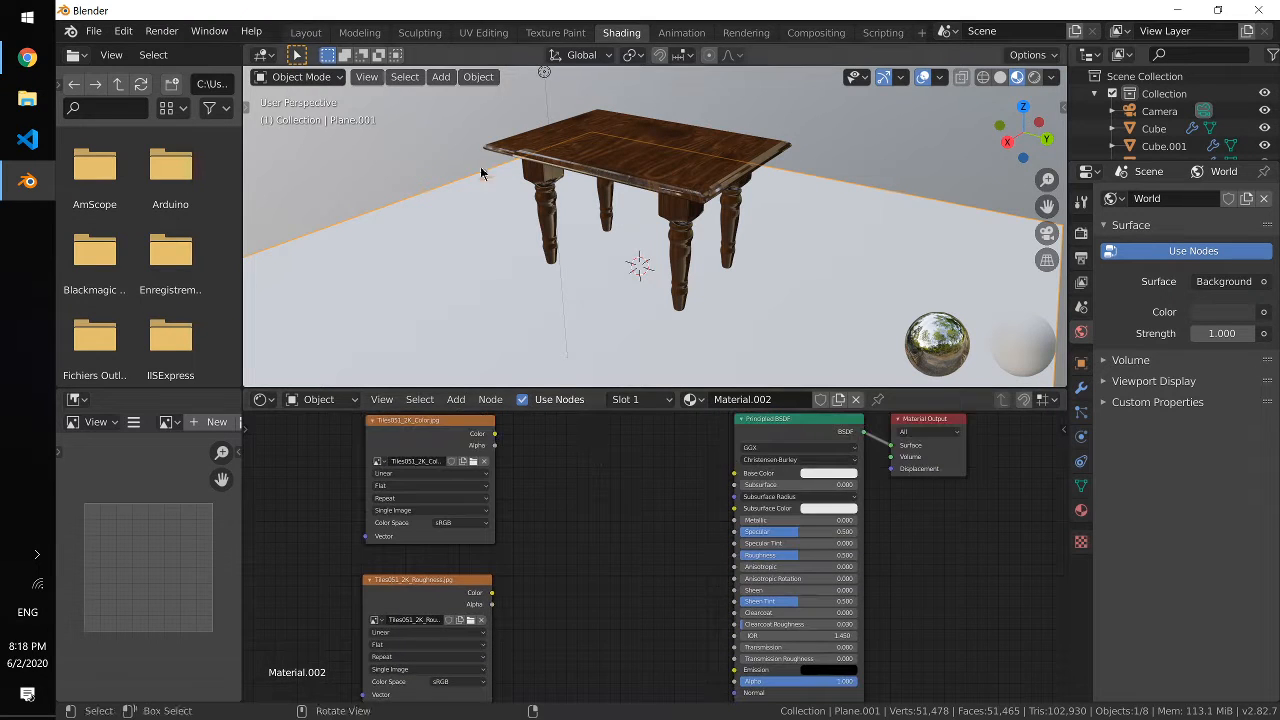
left_click(497, 441)
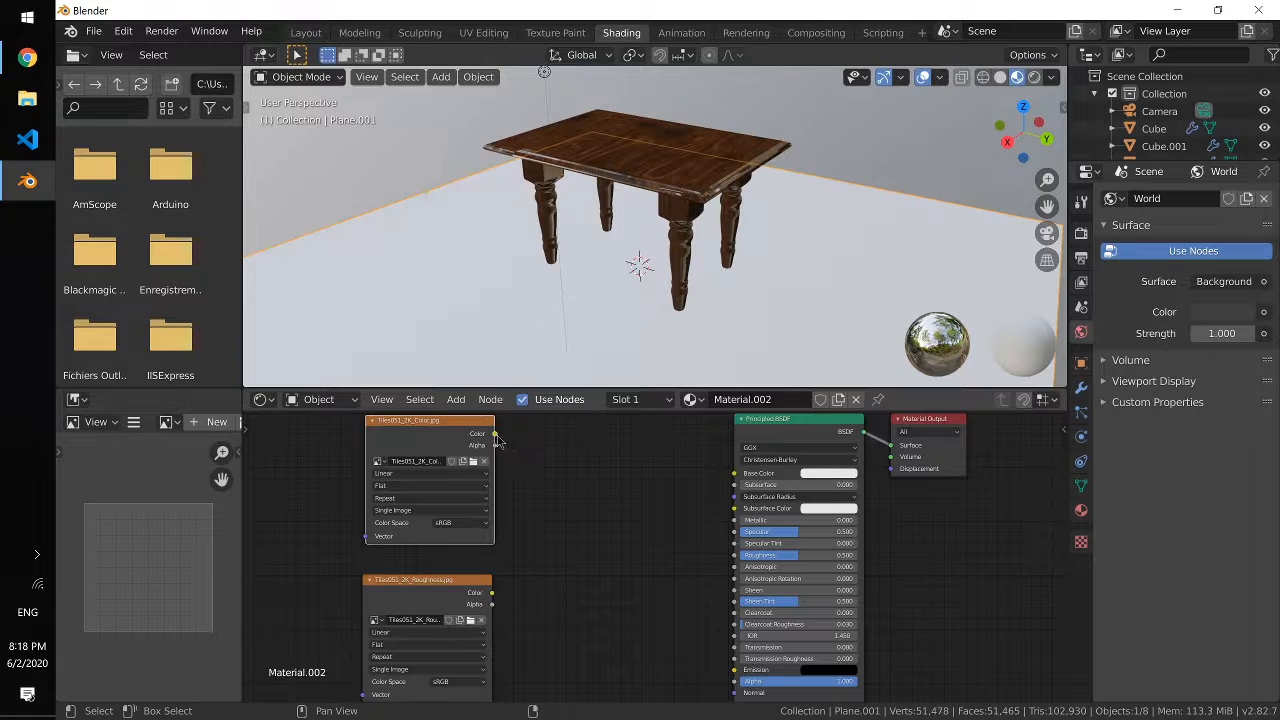
left_click_drag(494, 433, 735, 476)
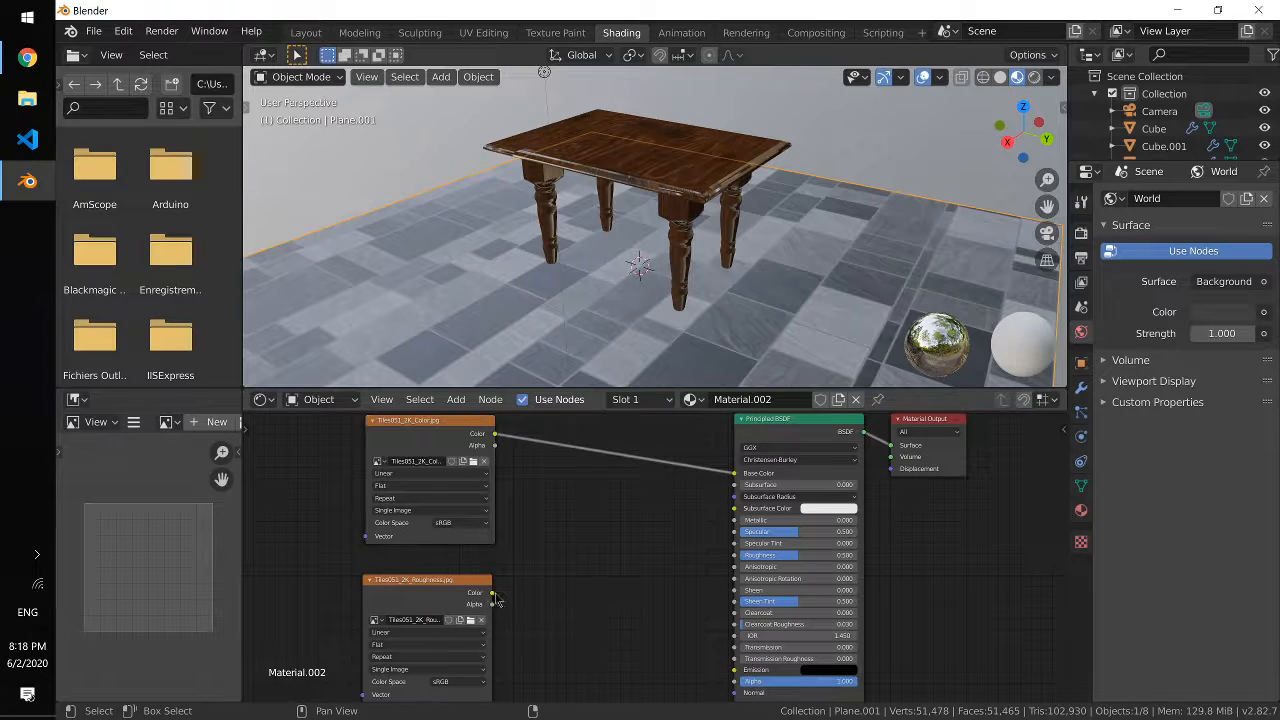
left_click_drag(491, 593, 733, 555)
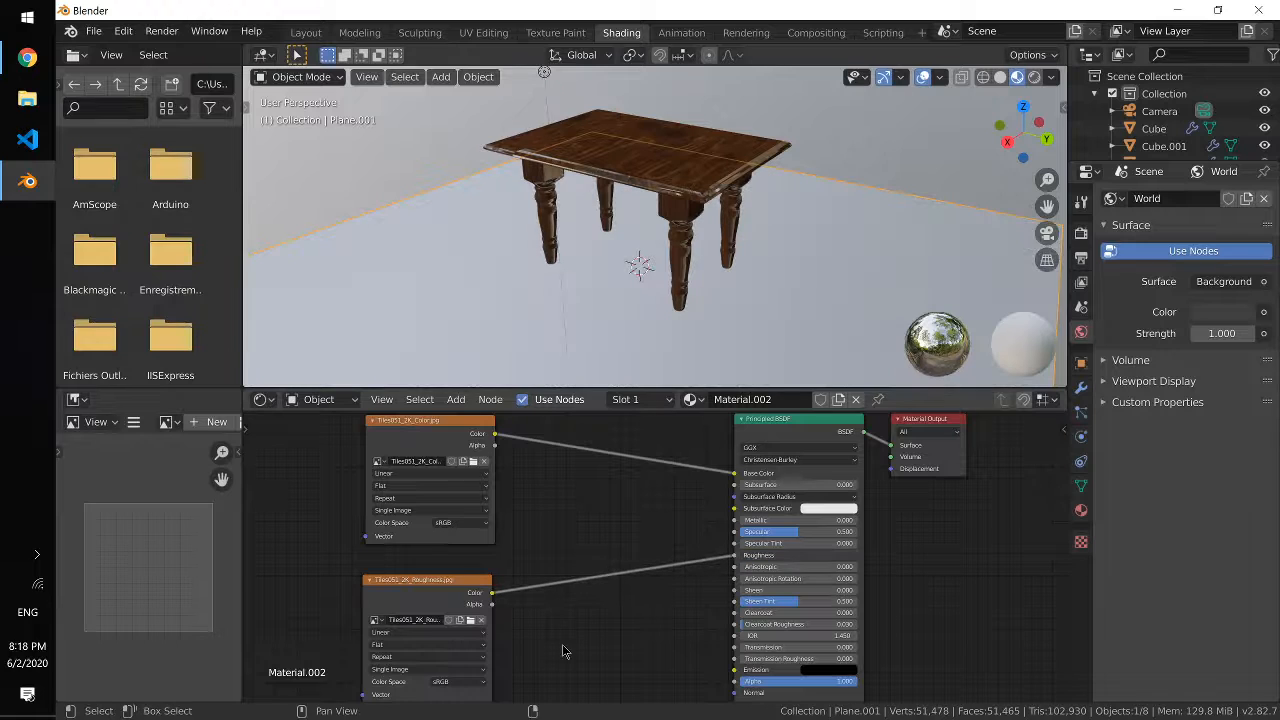
Step: Add a Normal Map node and route the tile normal texture's color through it into the Principled BSDF's Normal input
middle_click_drag(562, 644, 556, 393)
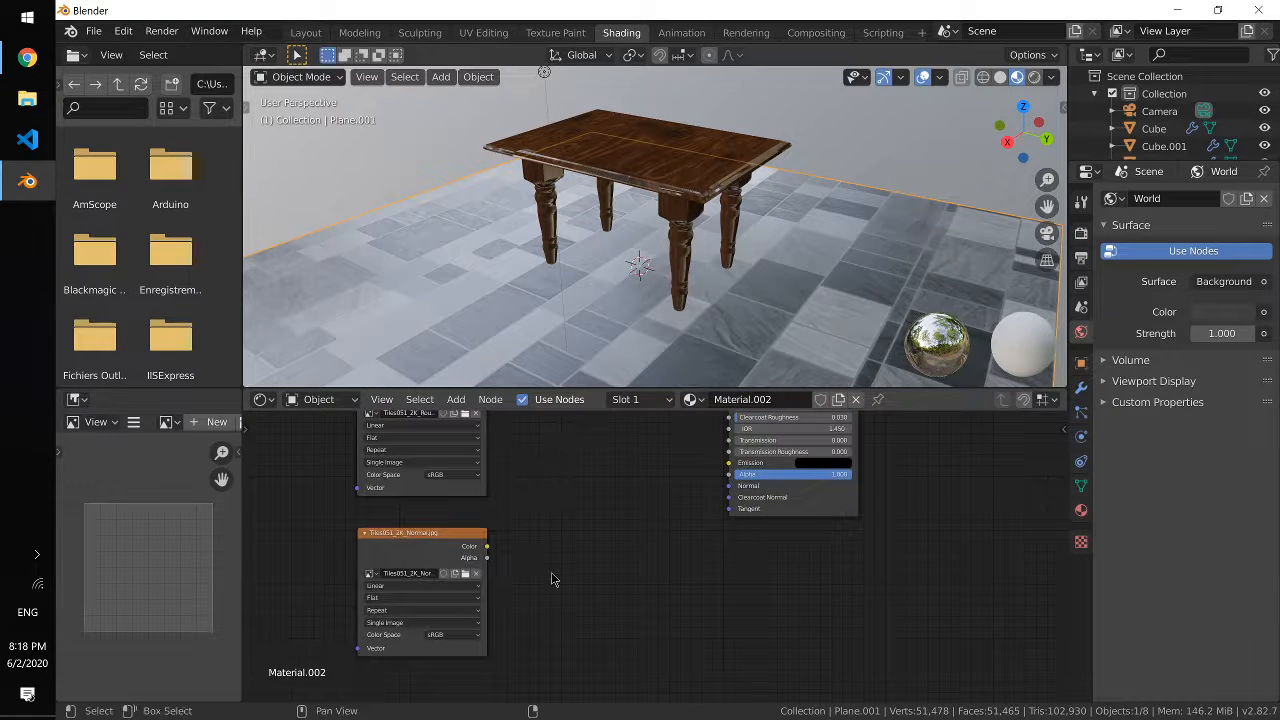
key("shift+a")
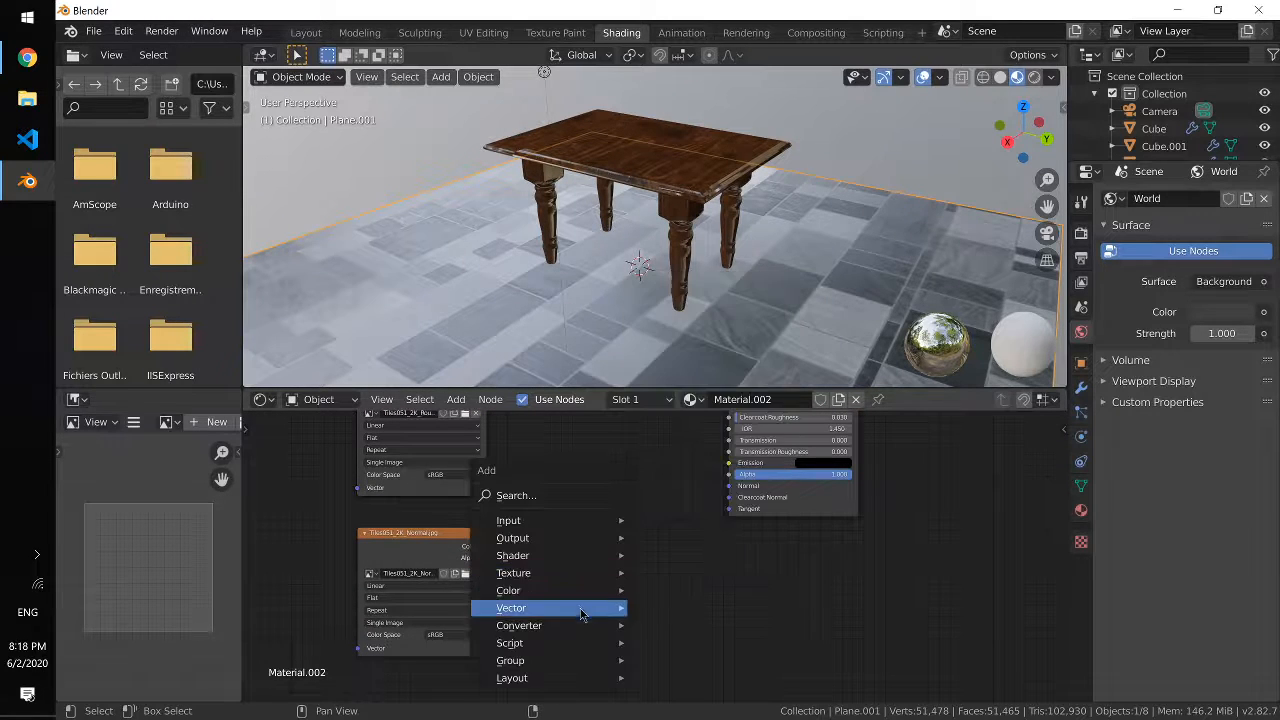
mouse_move(605, 608)
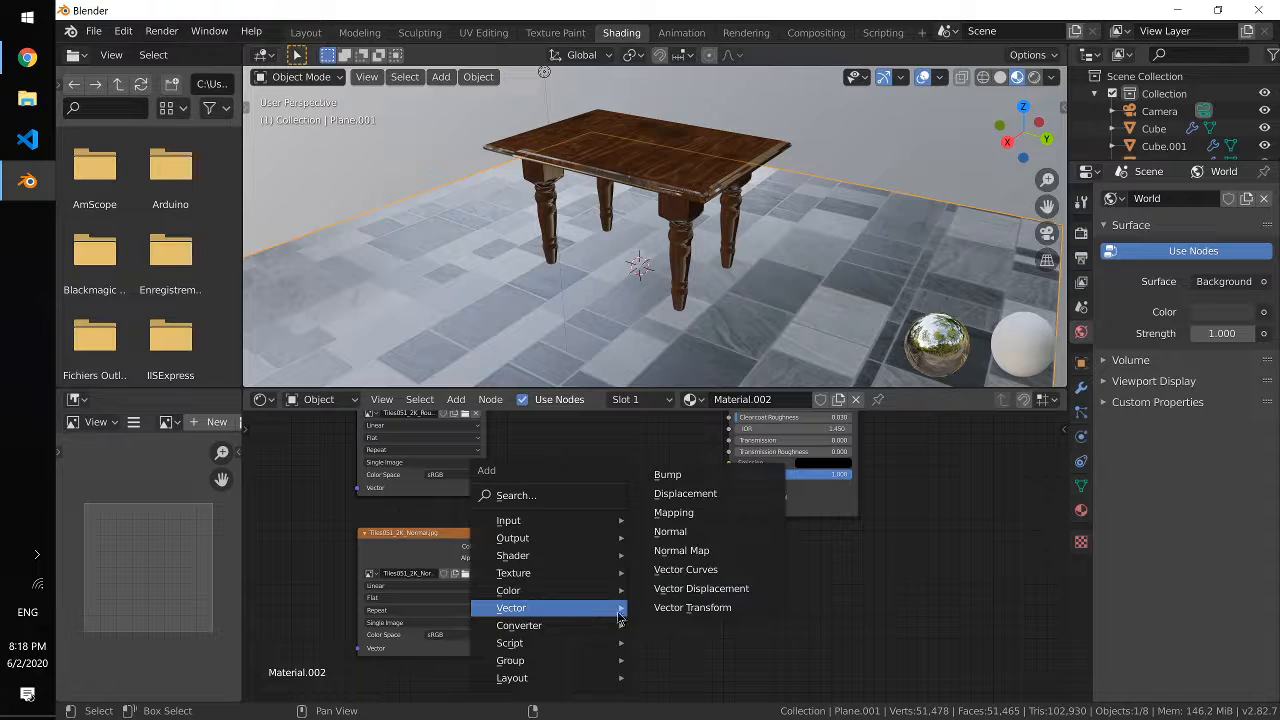
left_click(686, 551)
left_click(556, 519)
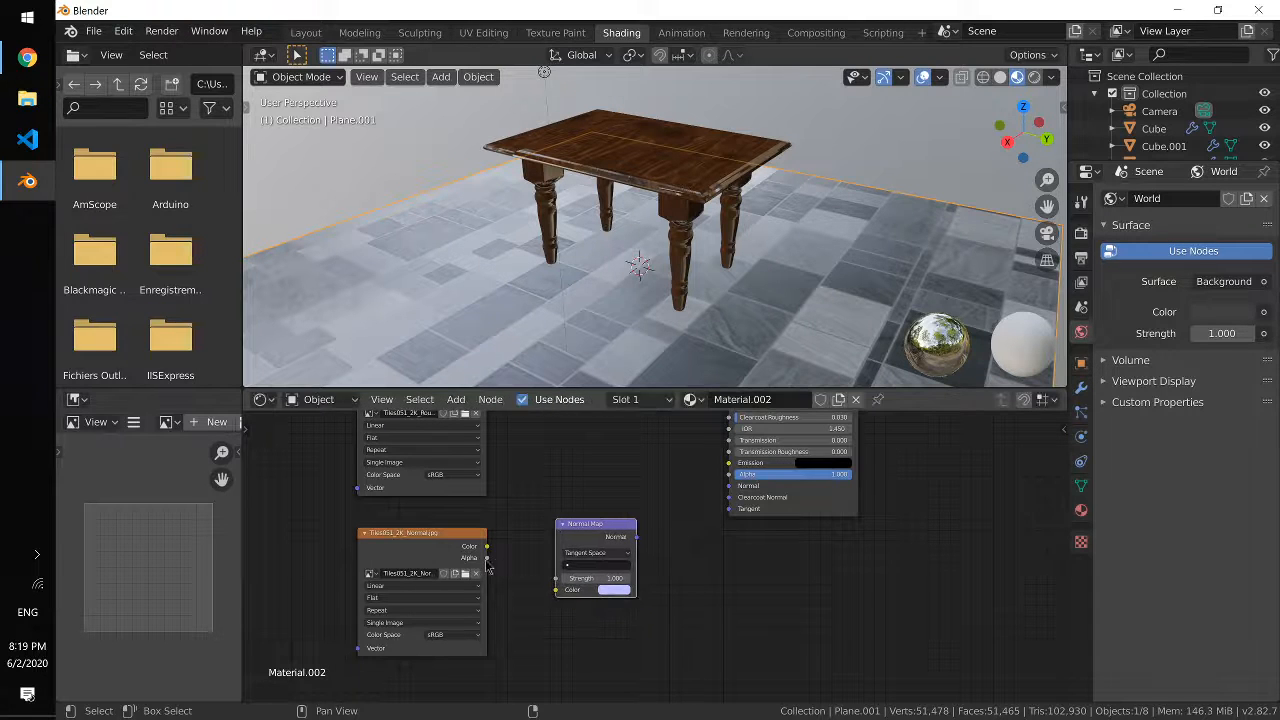
left_click_drag(486, 546, 556, 589)
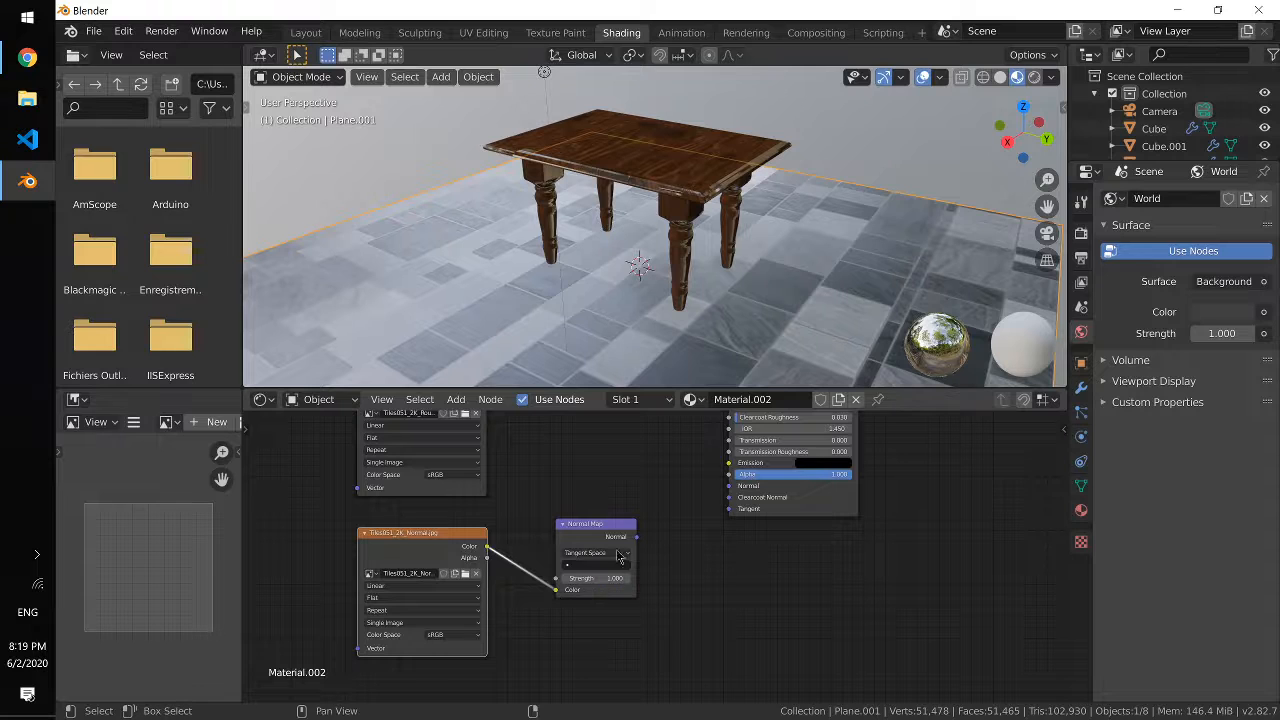
left_click_drag(634, 537, 728, 487)
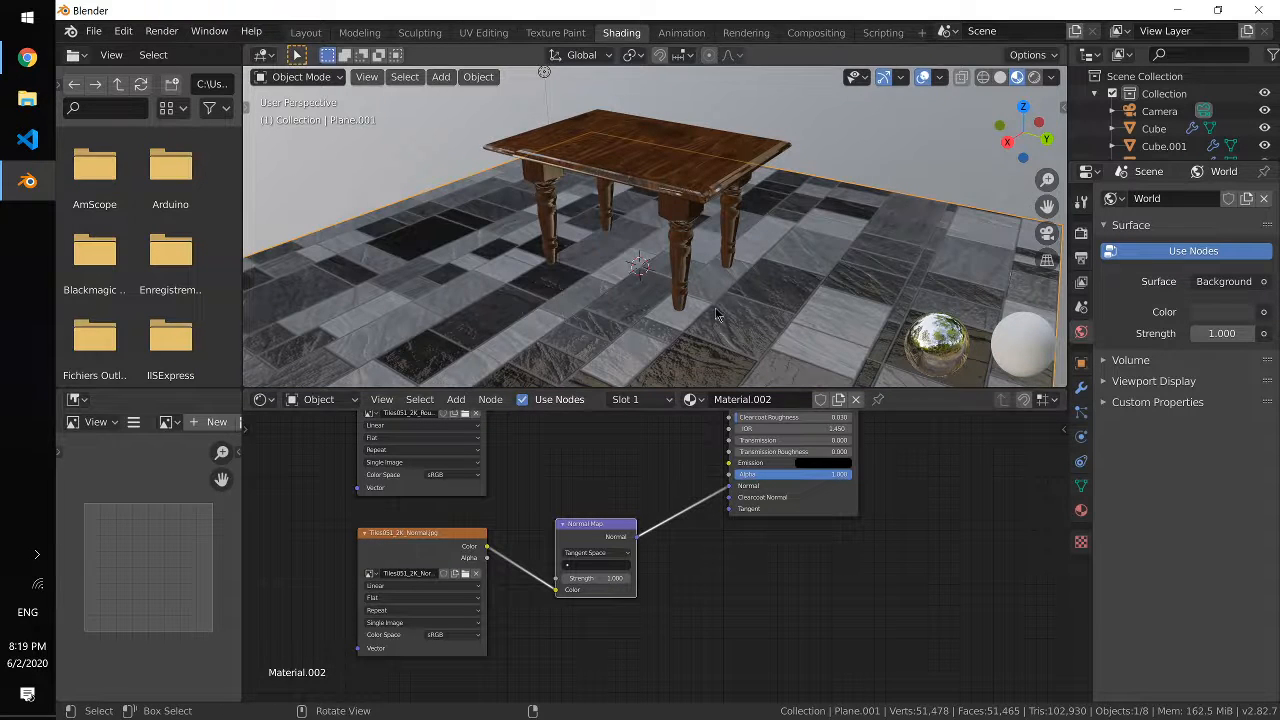
Step: Inspect the tiled floor, switching to the Layout workspace with Material Preview shading to view the whole scene
middle_click_drag(715, 307, 566, 311)
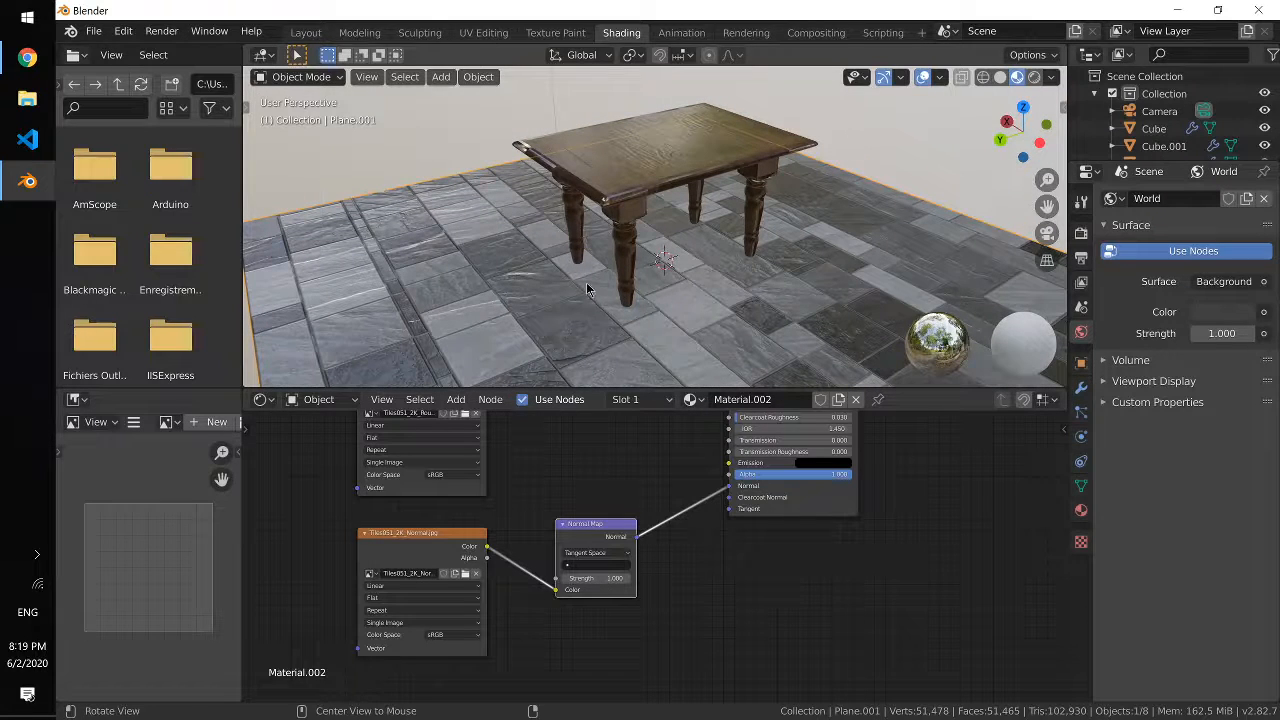
middle_click_drag(661, 292, 863, 264)
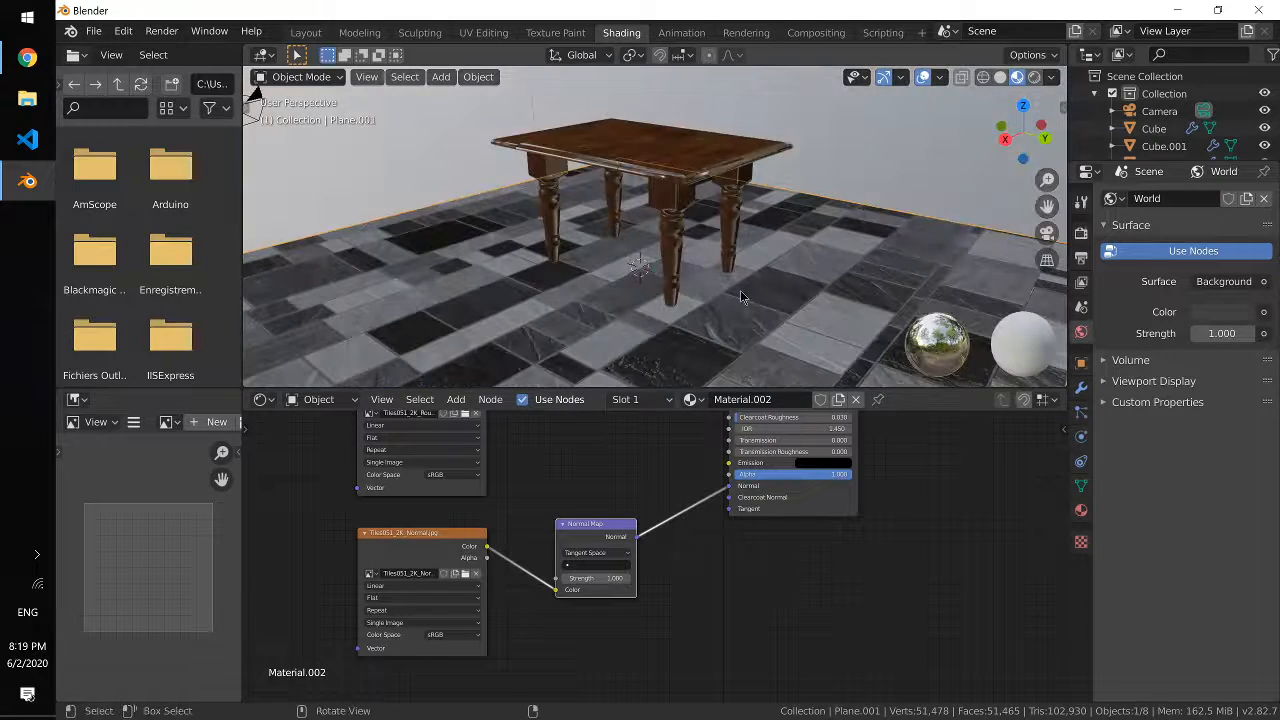
left_click(305, 32)
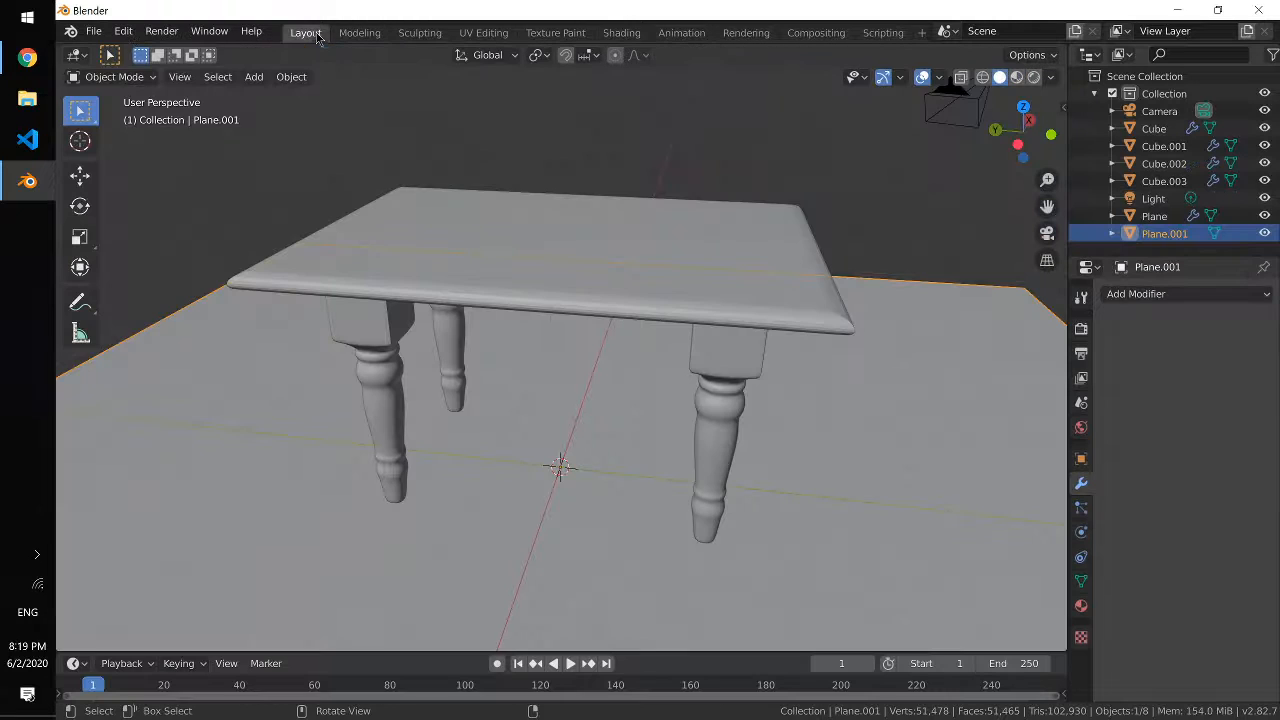
left_click(1017, 77)
scroll(838, 448, "up", 2)
scroll(838, 448, "down", 6)
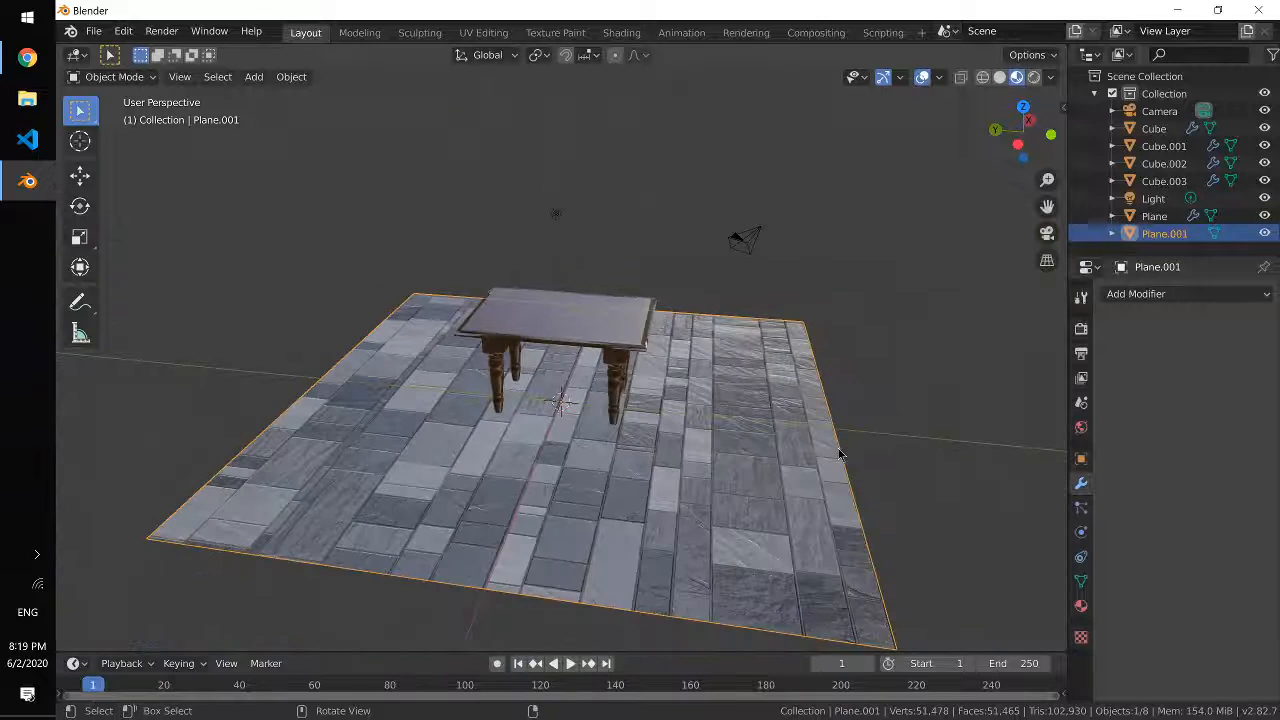
mouse_move(838, 453)
middle_mouse_down()
mouse_move(721, 440)
mouse_move(823, 445)
middle_mouse_up()
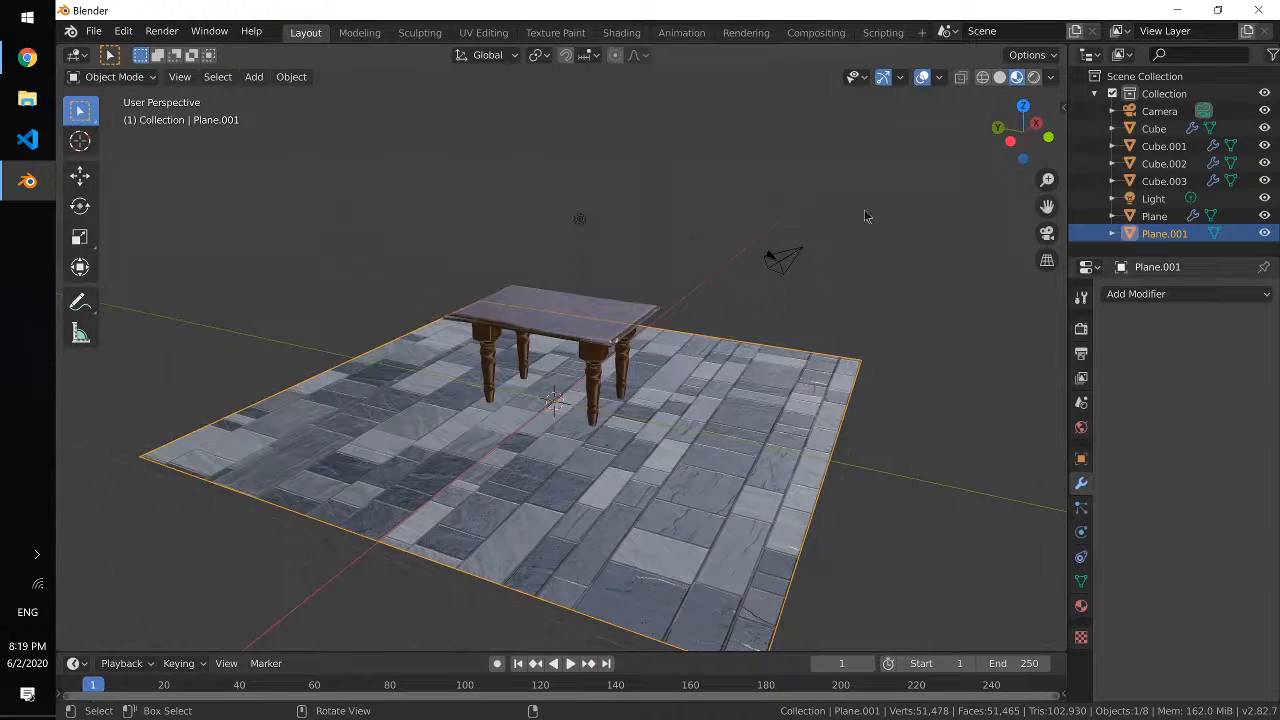
Step: Preview the table and floor in Rendered shading and select the light above the scene
left_click(1034, 78)
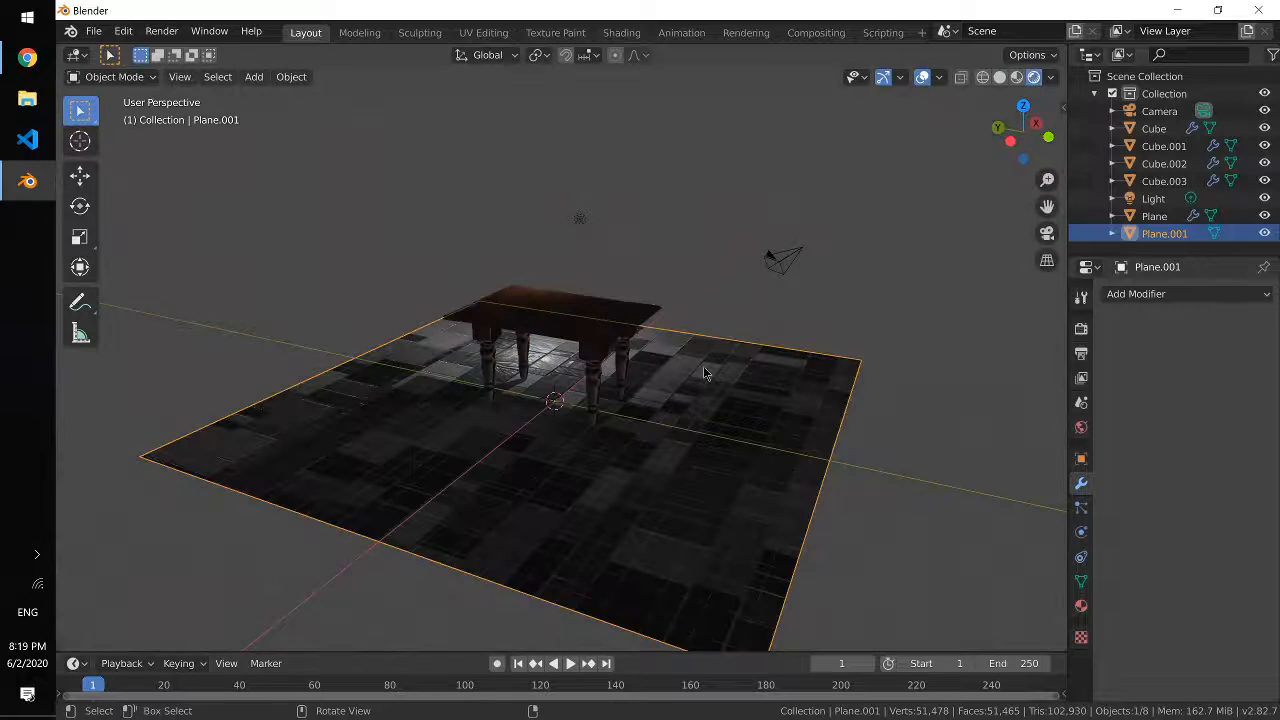
middle_click_drag(693, 401, 572, 409)
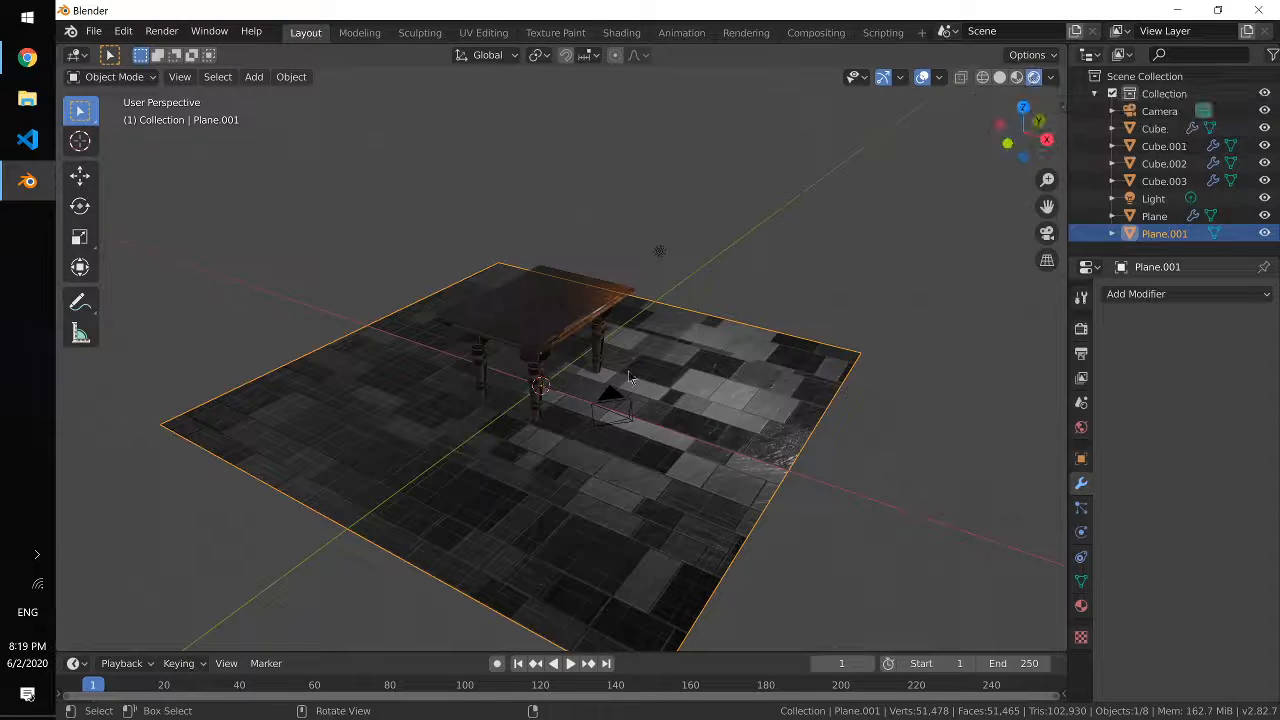
left_click(659, 254)
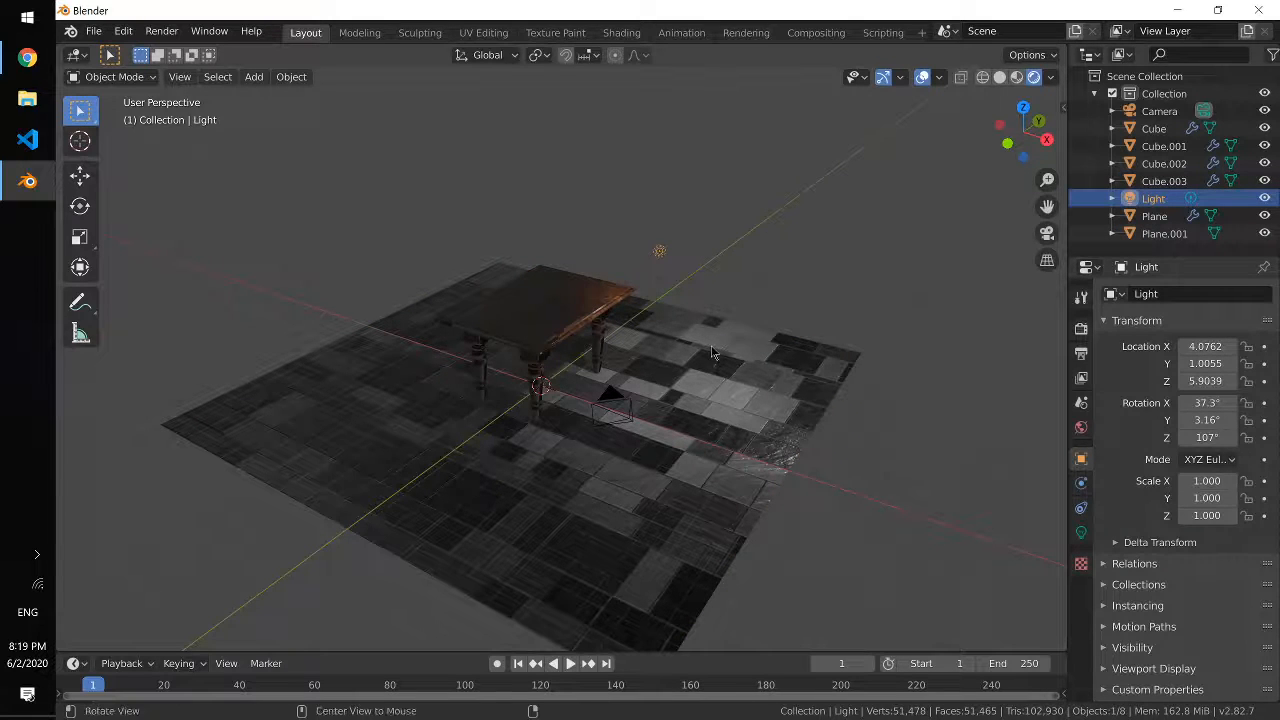
mouse_move(711, 345)
middle_mouse_down()
mouse_move(661, 357)
mouse_move(746, 349)
mouse_move(842, 241)
middle_mouse_up()
Step: Return the viewport to Material Preview shading and examine the textured table and tiled floor from several angles
left_click(1016, 77)
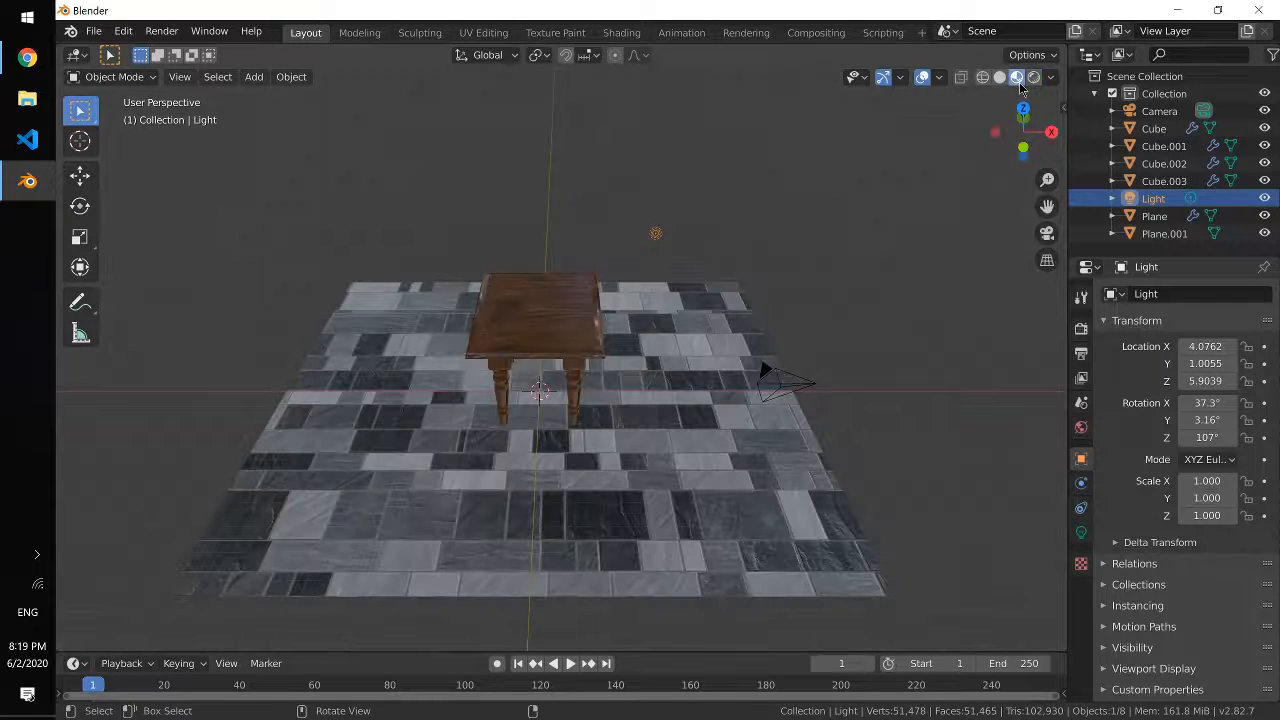
mouse_move(626, 400)
middle_mouse_down()
mouse_move(543, 414)
mouse_move(662, 375)
mouse_move(642, 392)
mouse_move(570, 392)
mouse_move(635, 382)
middle_mouse_up()
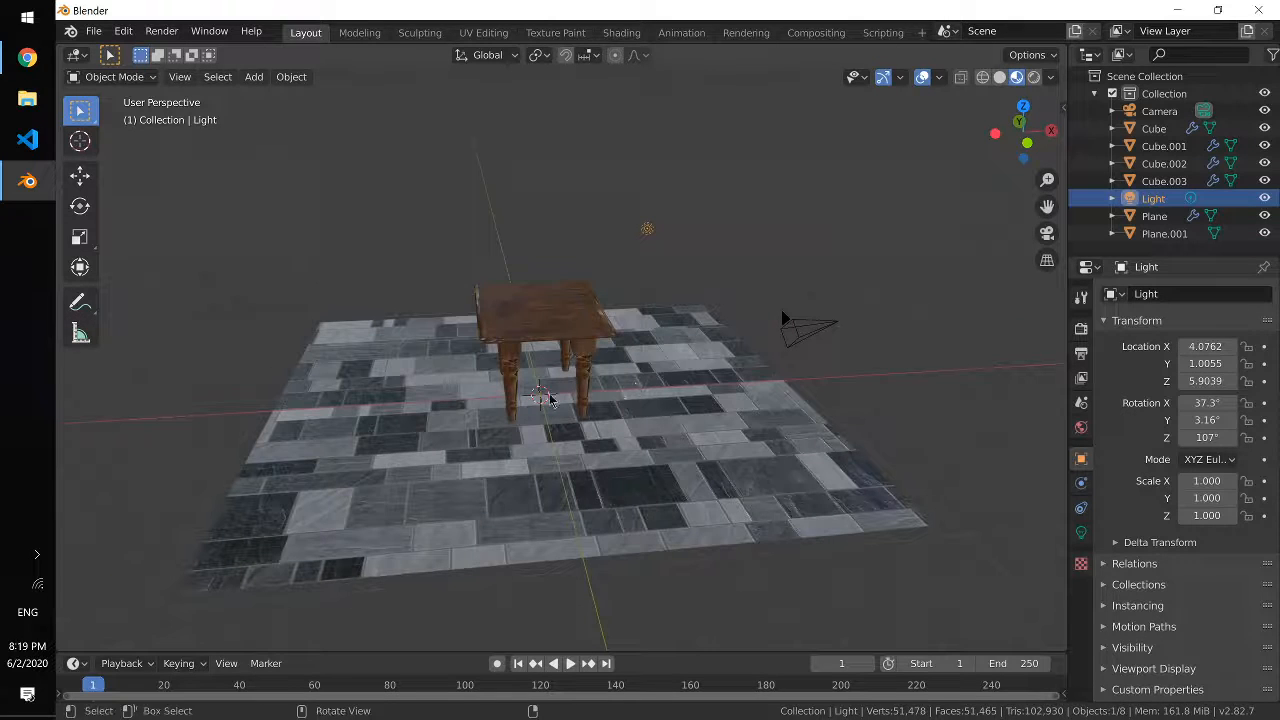
middle_click_drag(521, 388, 630, 382)
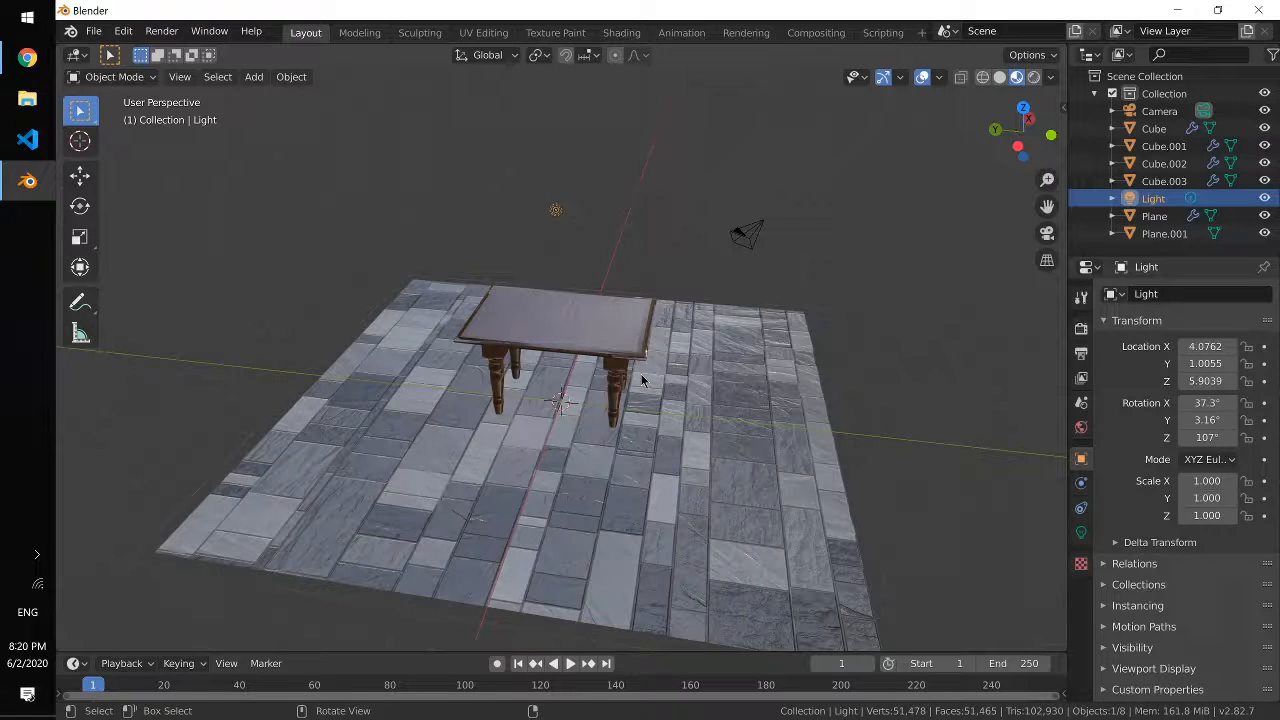
mouse_move(699, 401)
middle_mouse_down()
mouse_move(628, 400)
mouse_move(716, 400)
middle_mouse_up()
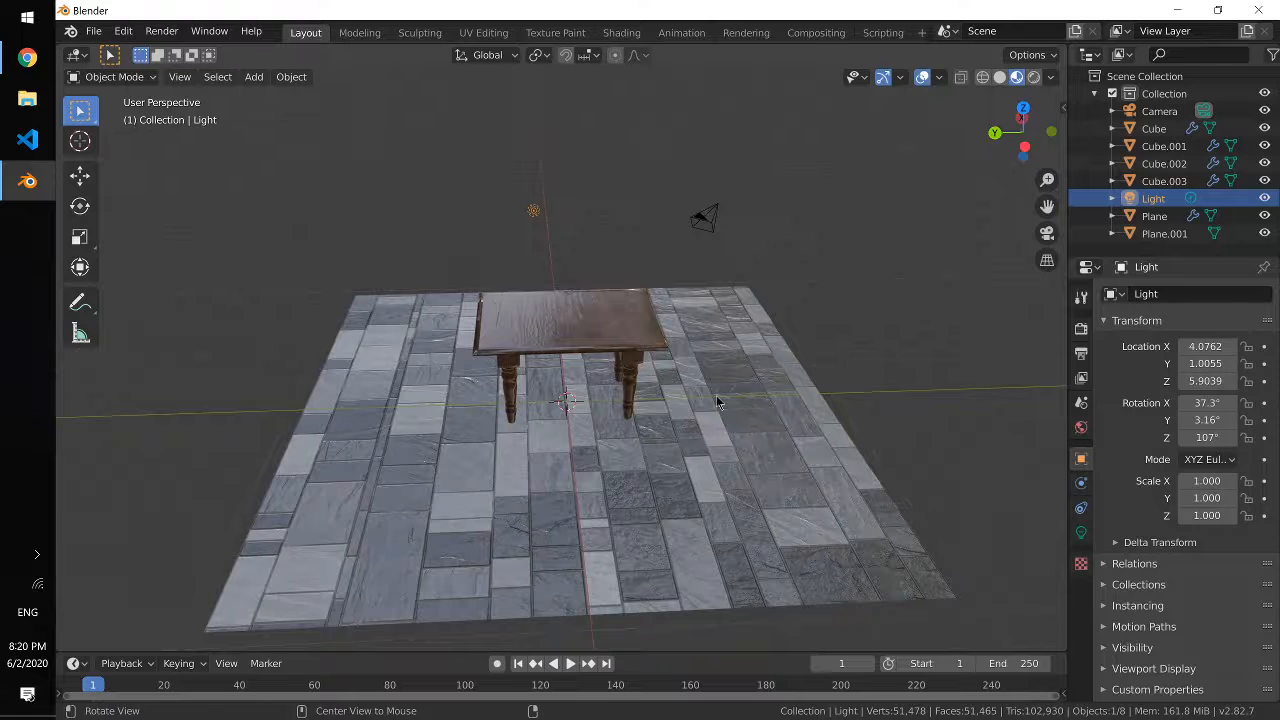